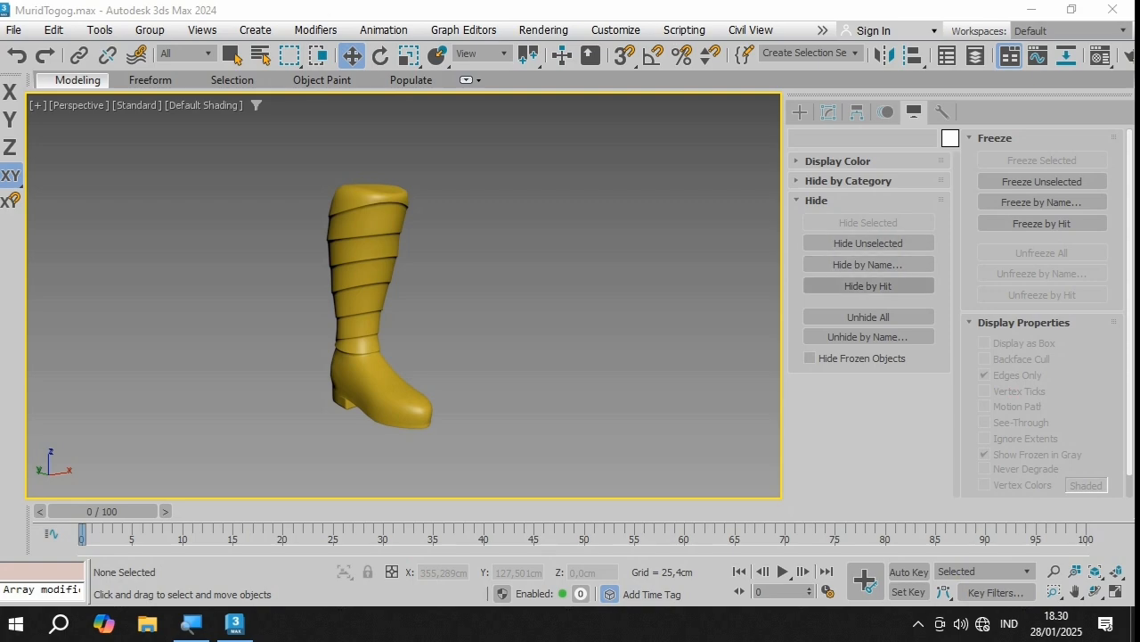
Step: Unhide all hidden objects so the full figure shows together with the boot
left_click(869, 316)
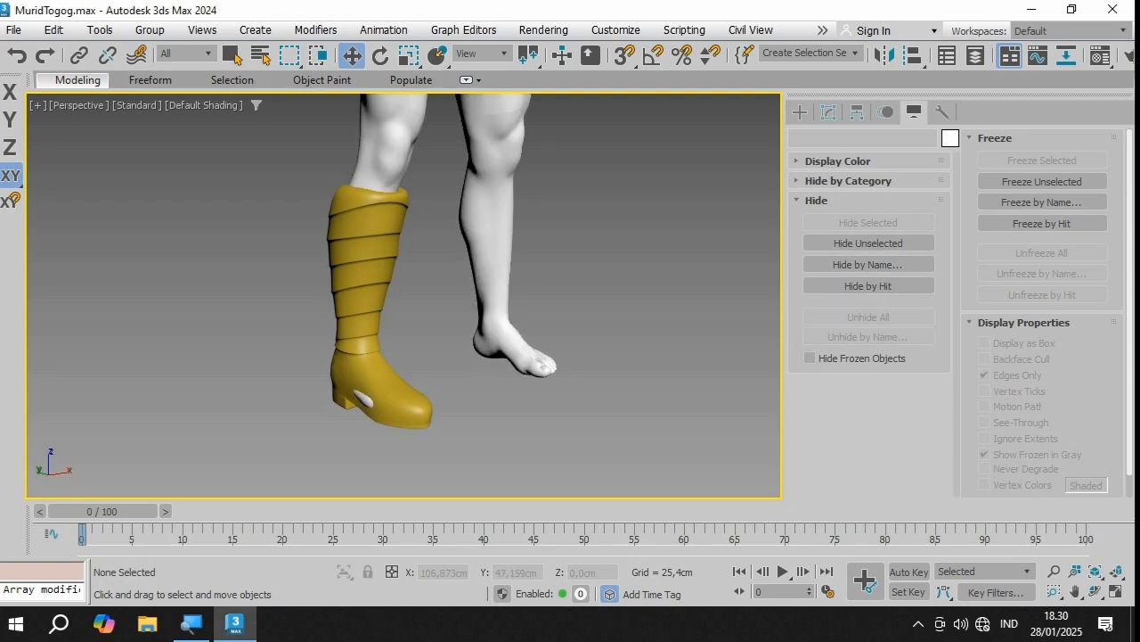
scroll(586, 271, "down", 6)
scroll(600, 112, "up", 4)
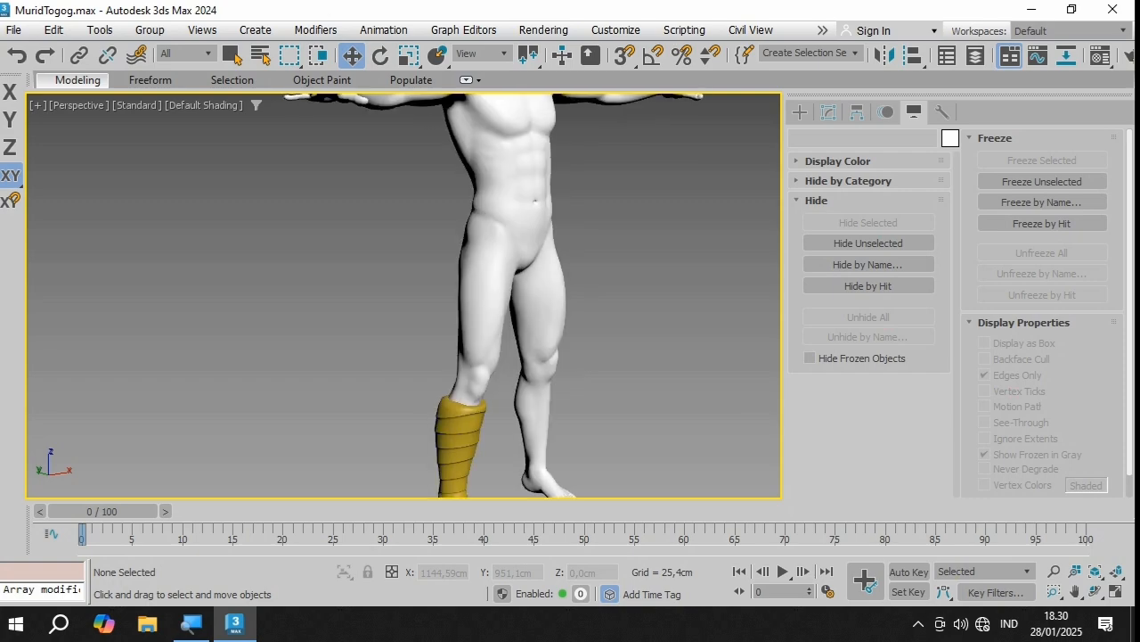
scroll(570, 142, "down", 4)
scroll(579, 134, "down", 2)
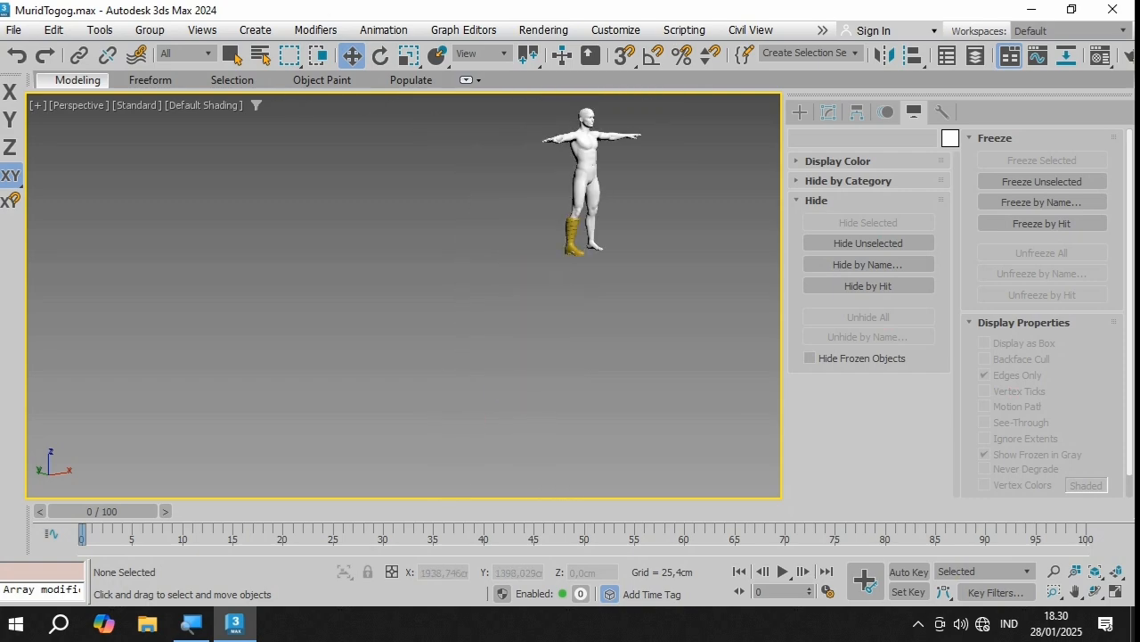
scroll(579, 134, "up", 5)
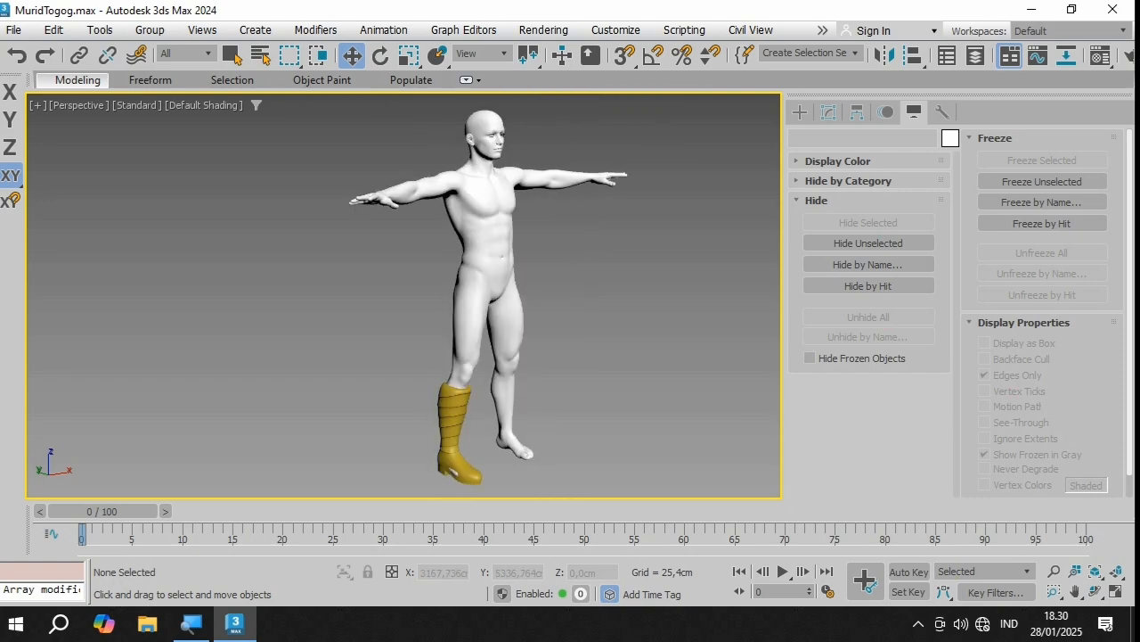
Step: Hide the figure's head, arms and chest parts, followed by the Abdomen object
left_click_drag(612, 123, 681, 248)
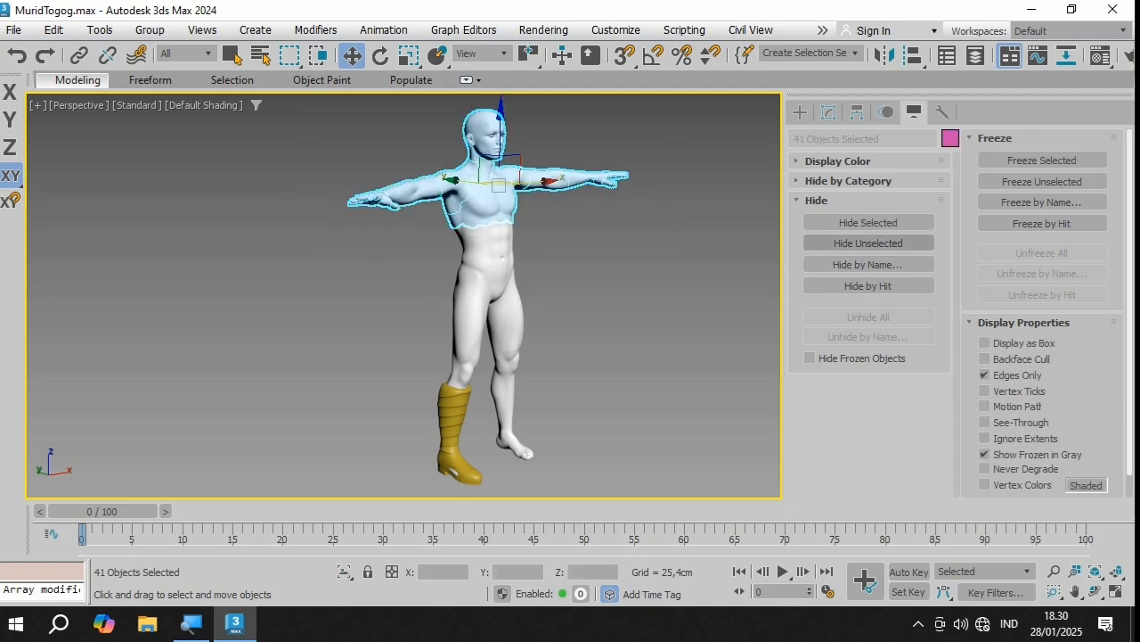
left_click(868, 222)
left_click(496, 243)
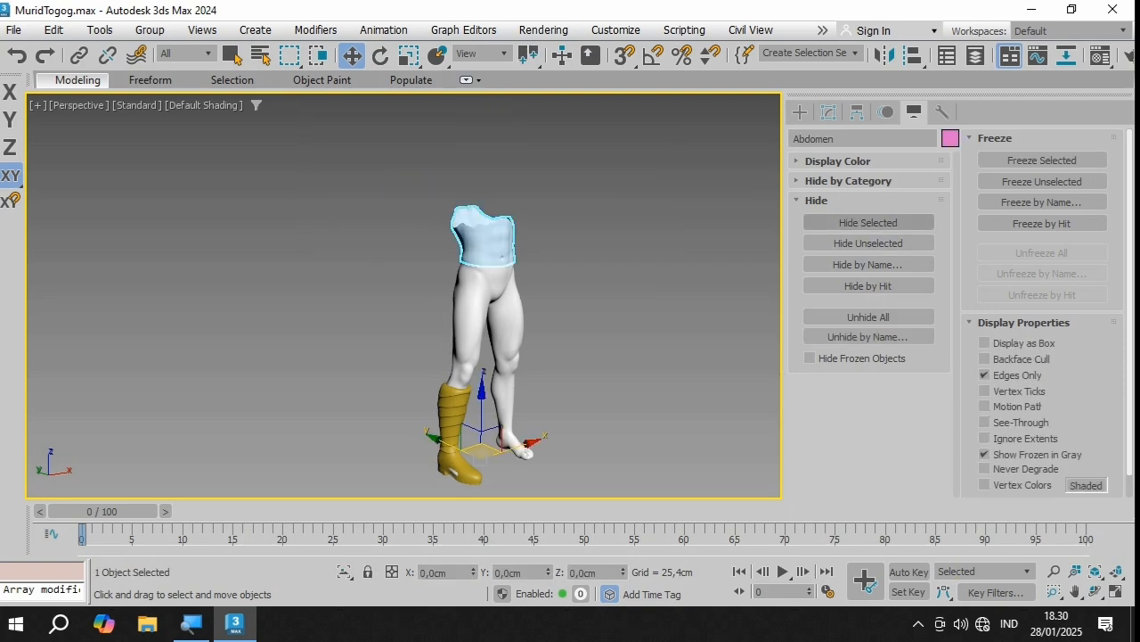
left_click(868, 223)
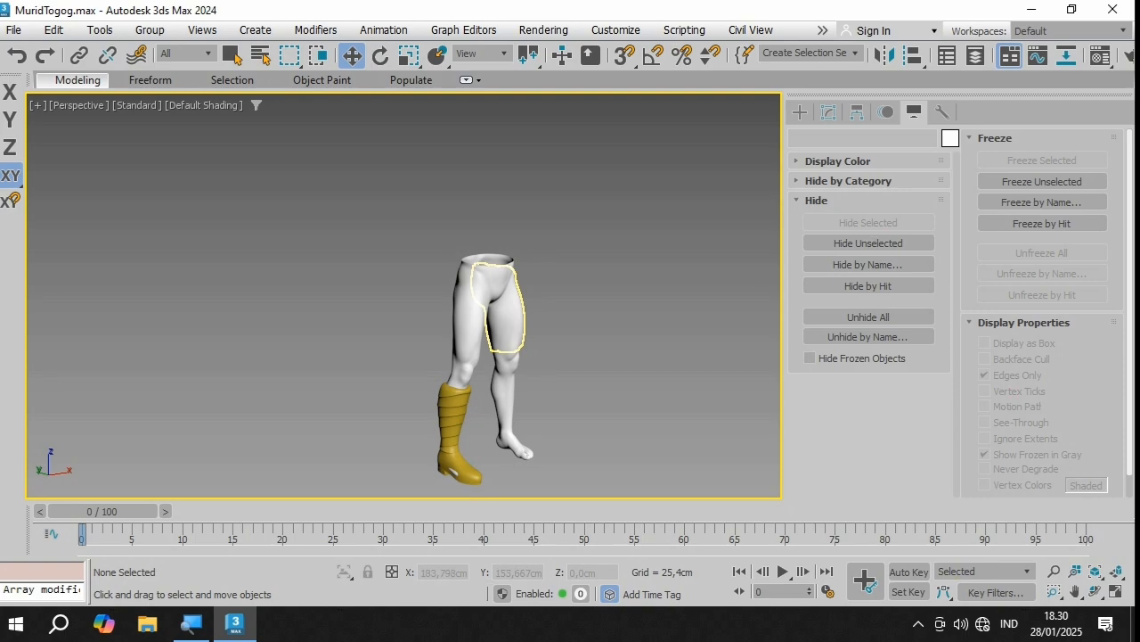
Step: Hide the bare leg's thigh, lower leg and foot, keeping the booted leg and pelvis displayed
left_click(501, 303)
left_click(868, 223)
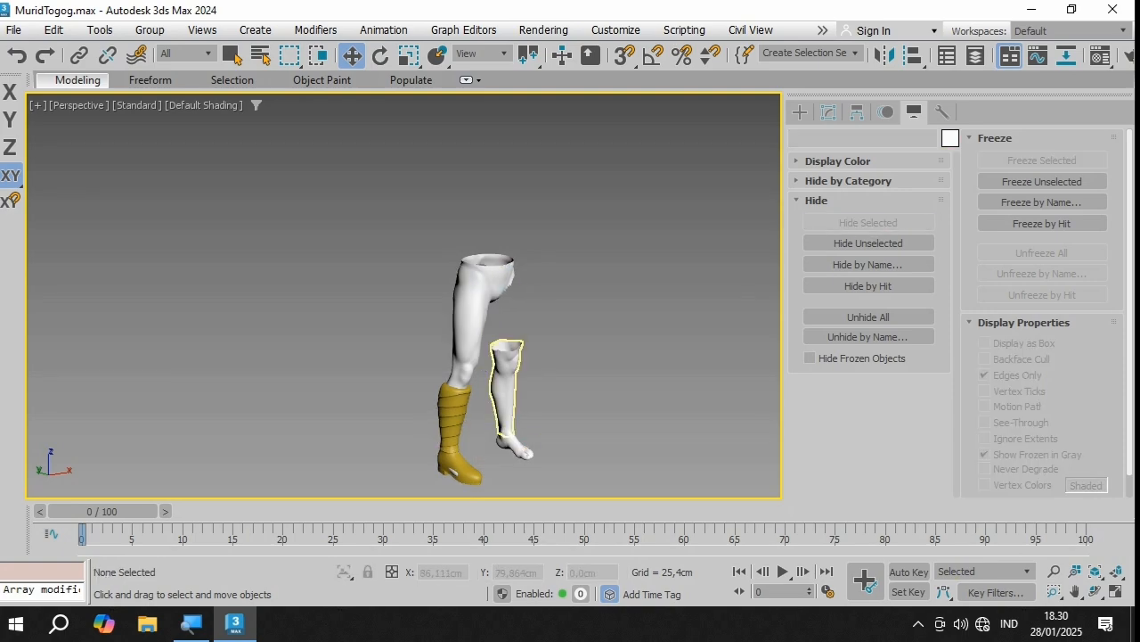
left_click(506, 392)
left_click(868, 222)
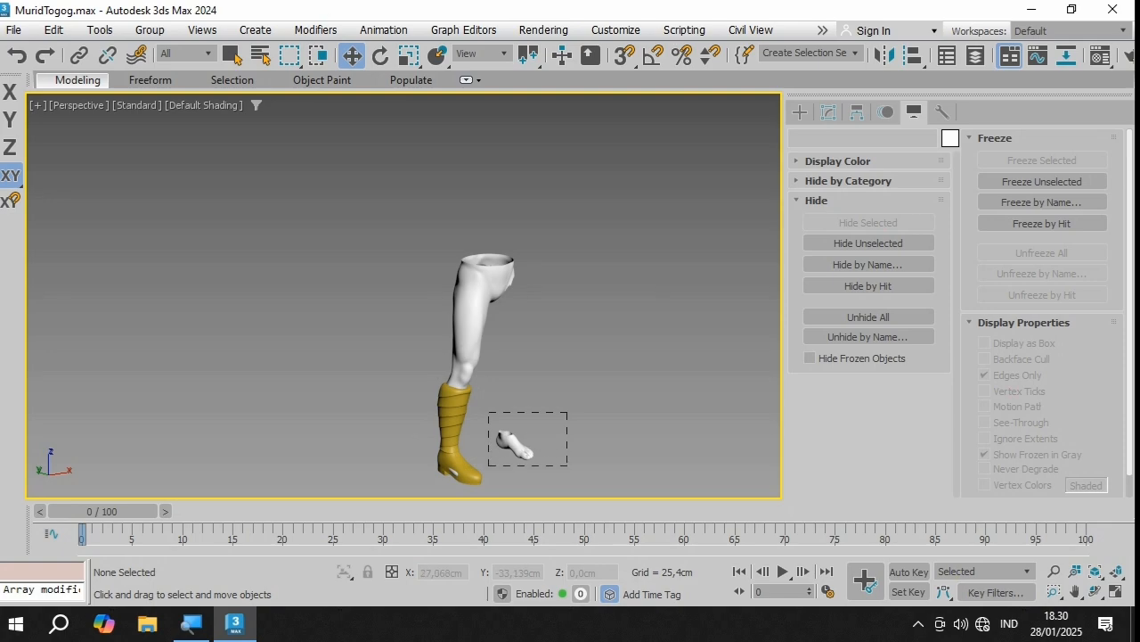
left_click_drag(488, 412, 567, 465)
left_click(869, 222)
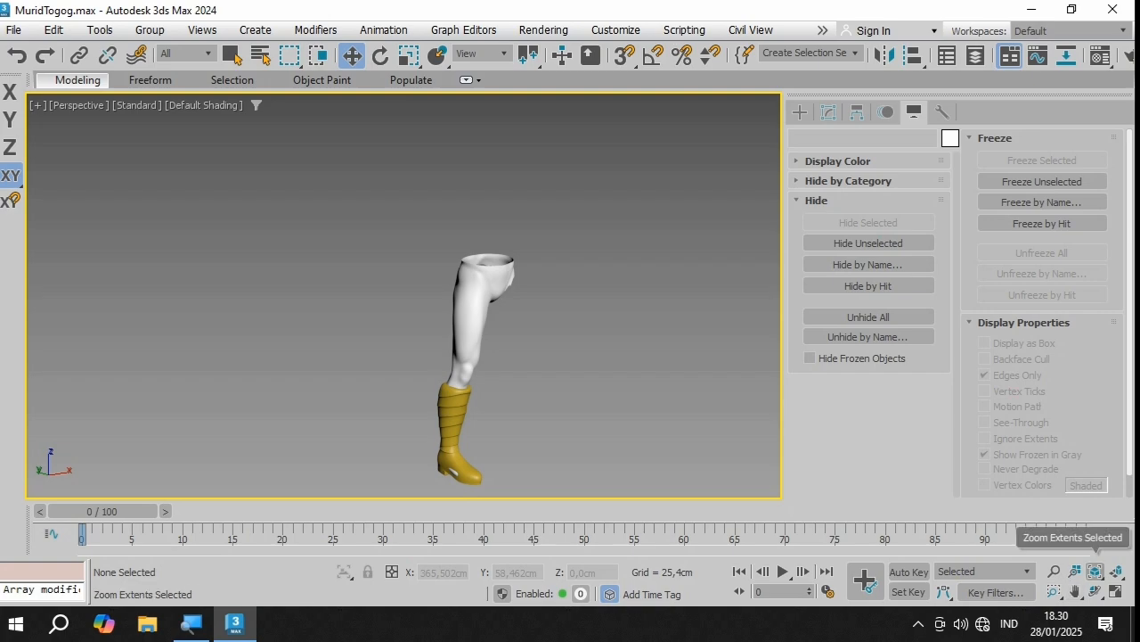
Step: Enter polygon editing on the base Editable Poly of the boot object Sepatu_Kn001, below its TurboSmooth modifier
left_click(1095, 571)
left_click(361, 401)
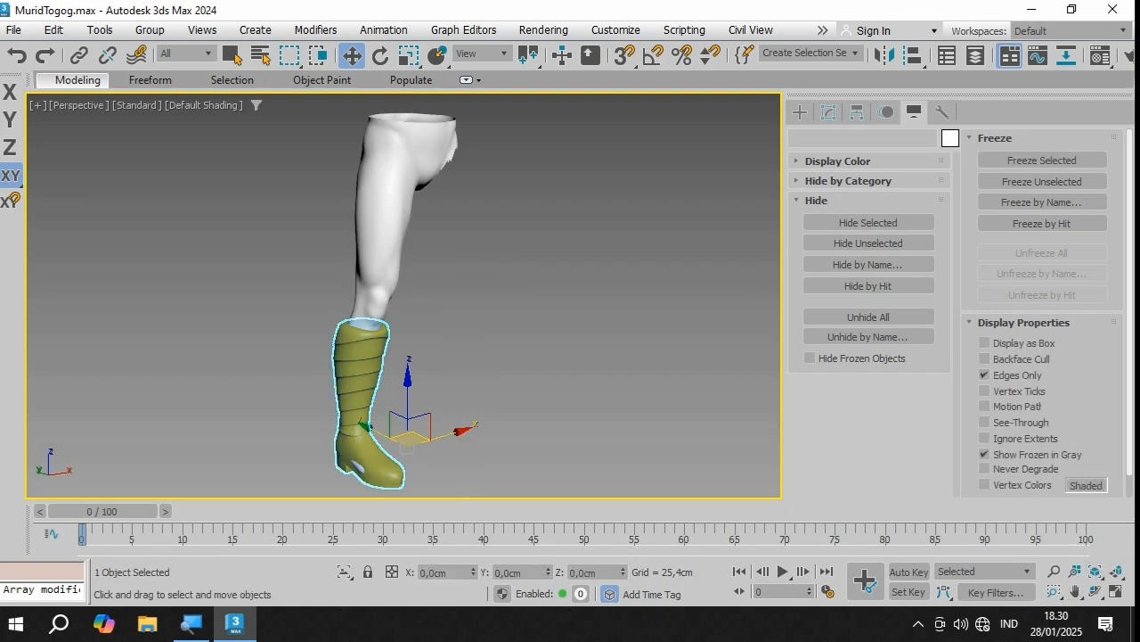
left_click(829, 111)
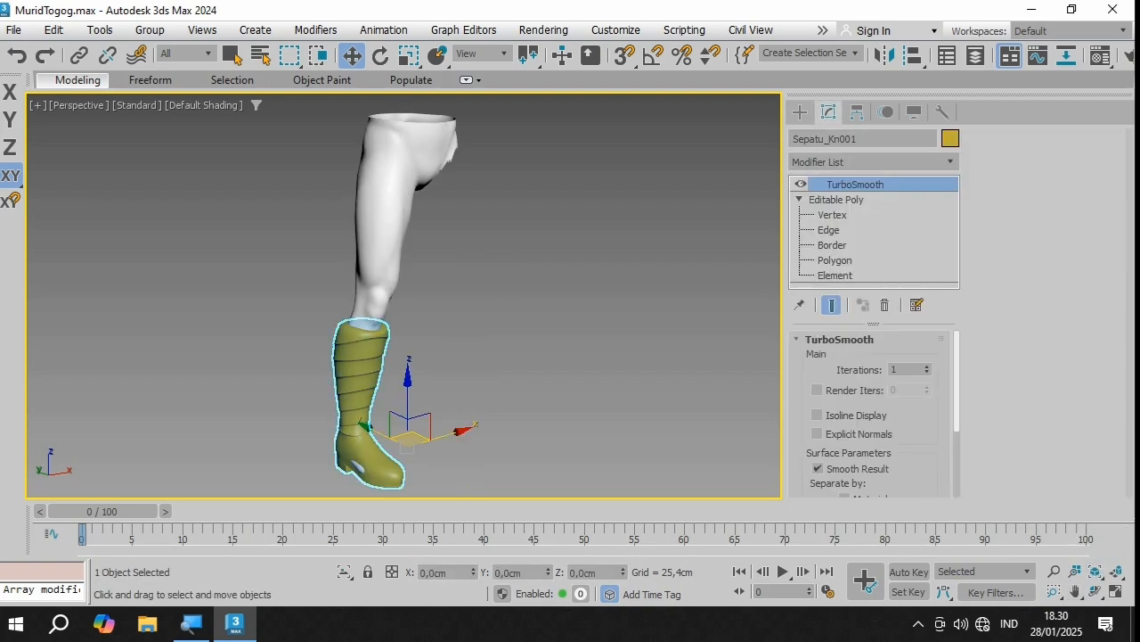
left_click(835, 260)
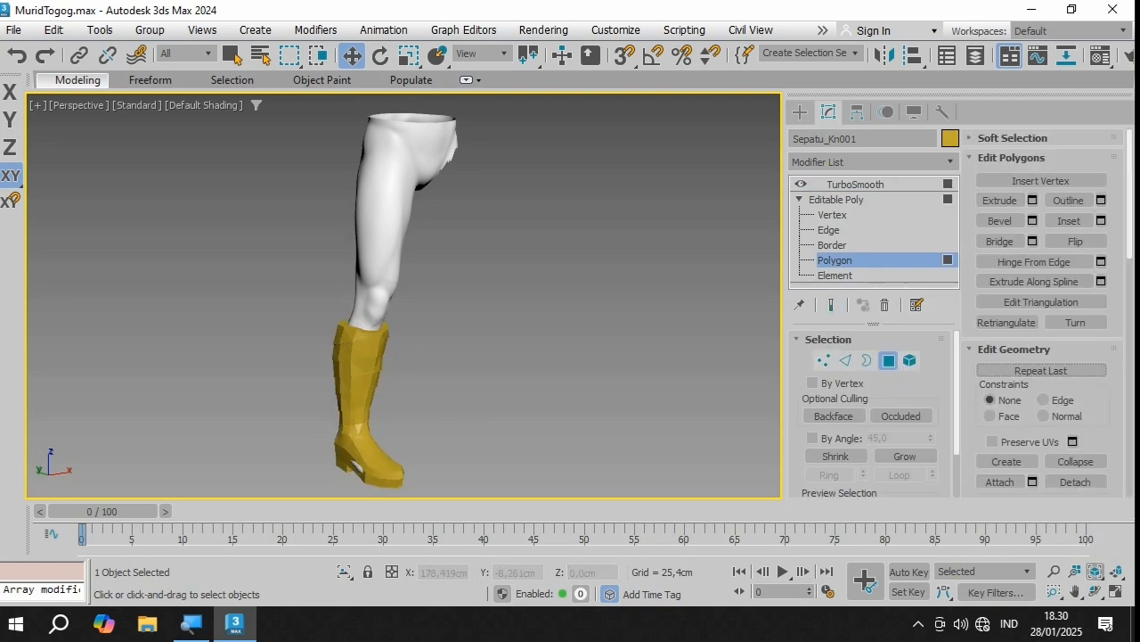
left_click(1095, 592)
left_click_drag(403, 294, 472, 298)
scroll(336, 319, "up", 5)
key("w")
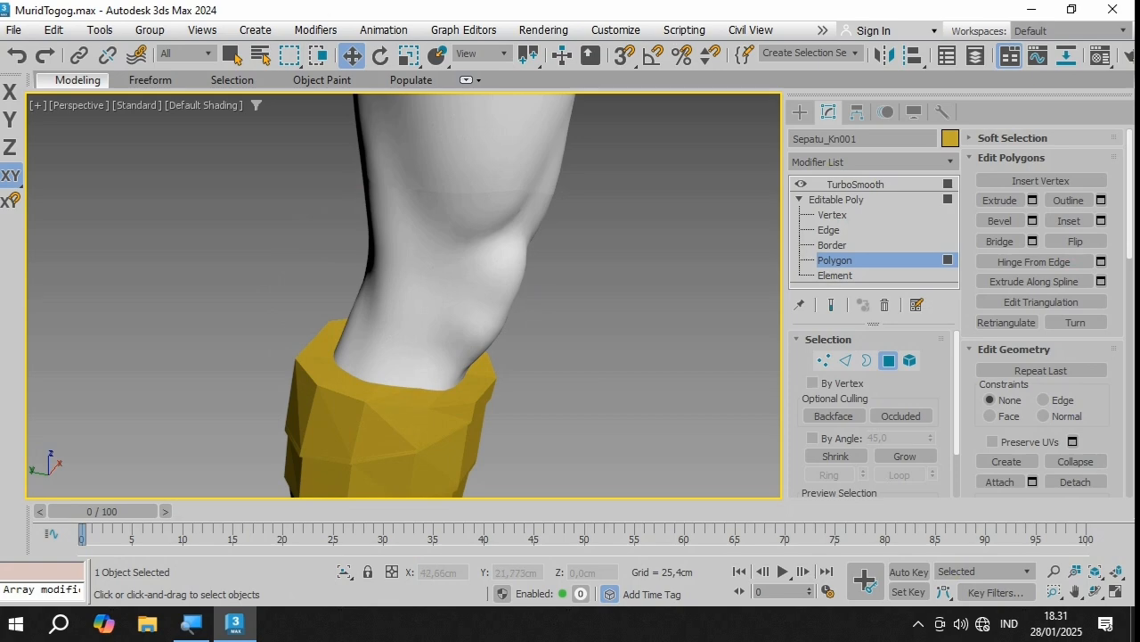
Step: In wireframe display, select all outer and inner polygons of the boot's top cap
left_click(396, 392)
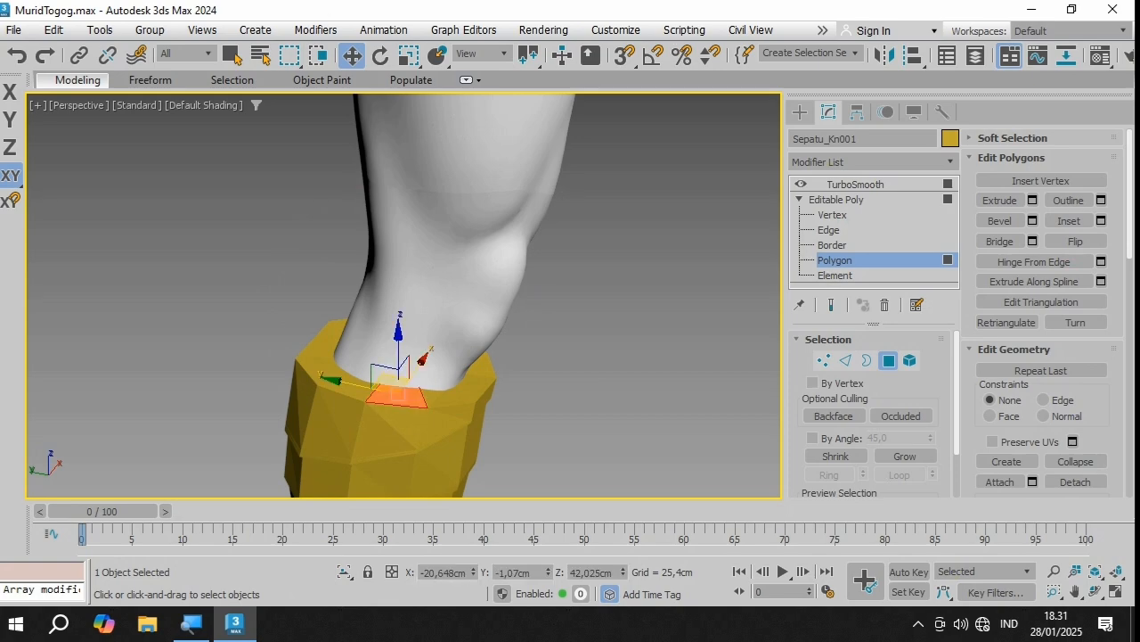
scroll(383, 312, "up", 2)
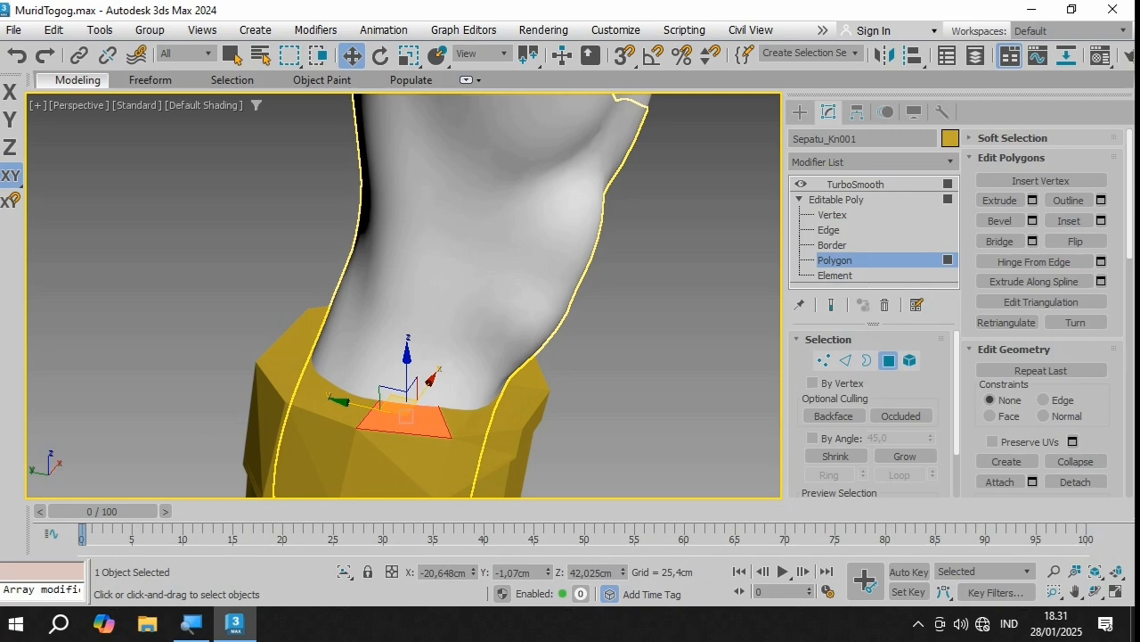
key("F3")
left_click(337, 401)
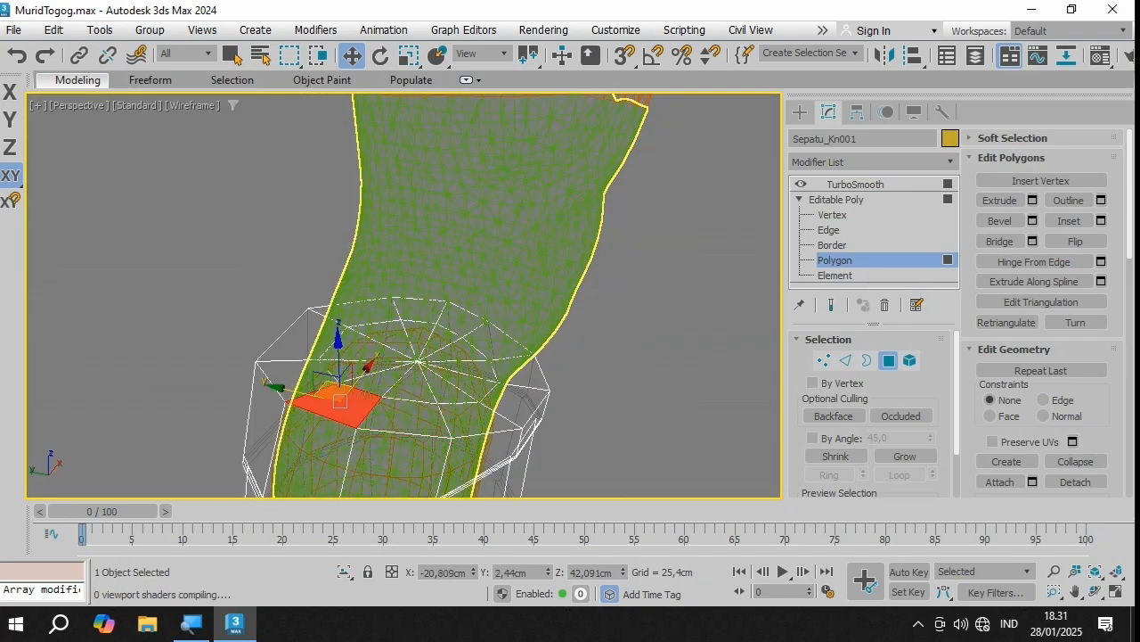
left_click(392, 373, "ctrl")
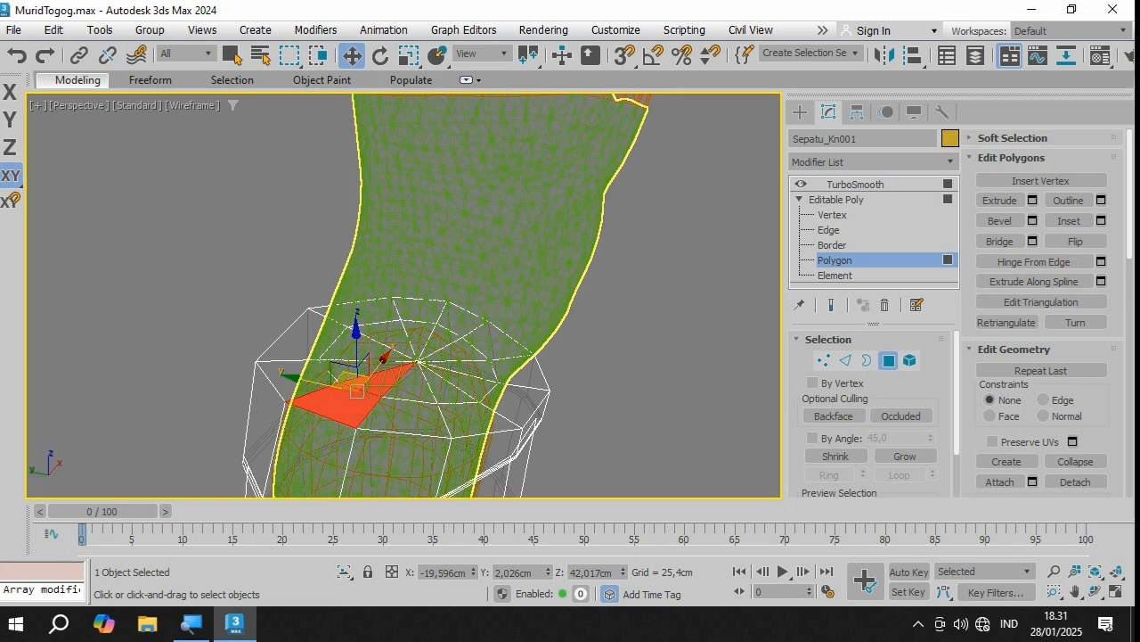
left_click(290, 337, "ctrl")
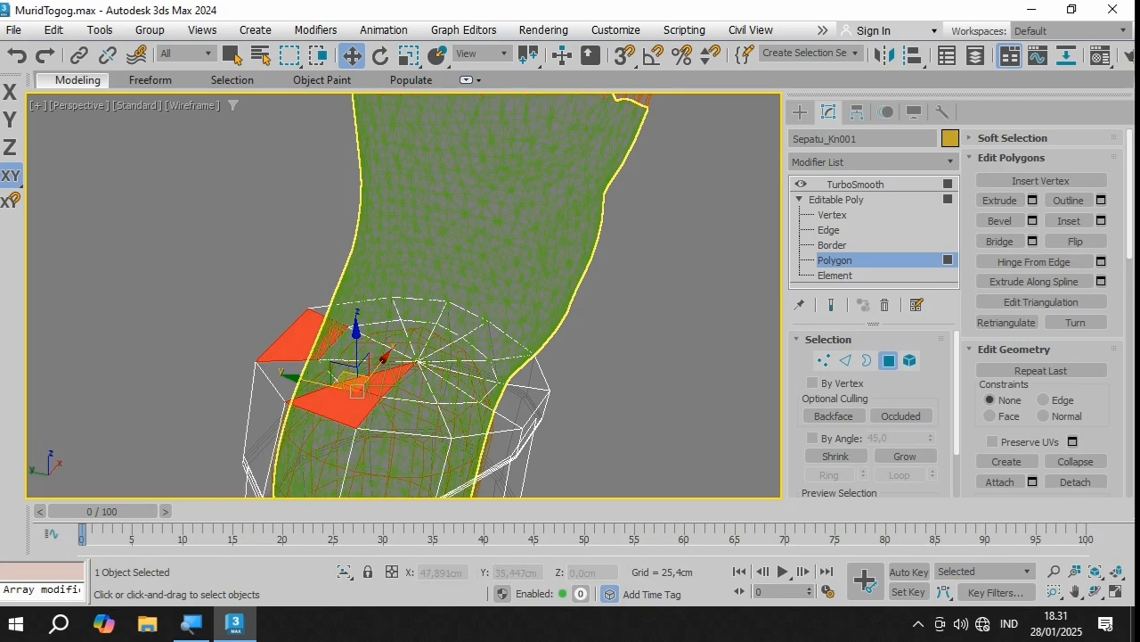
left_click(343, 361, "ctrl")
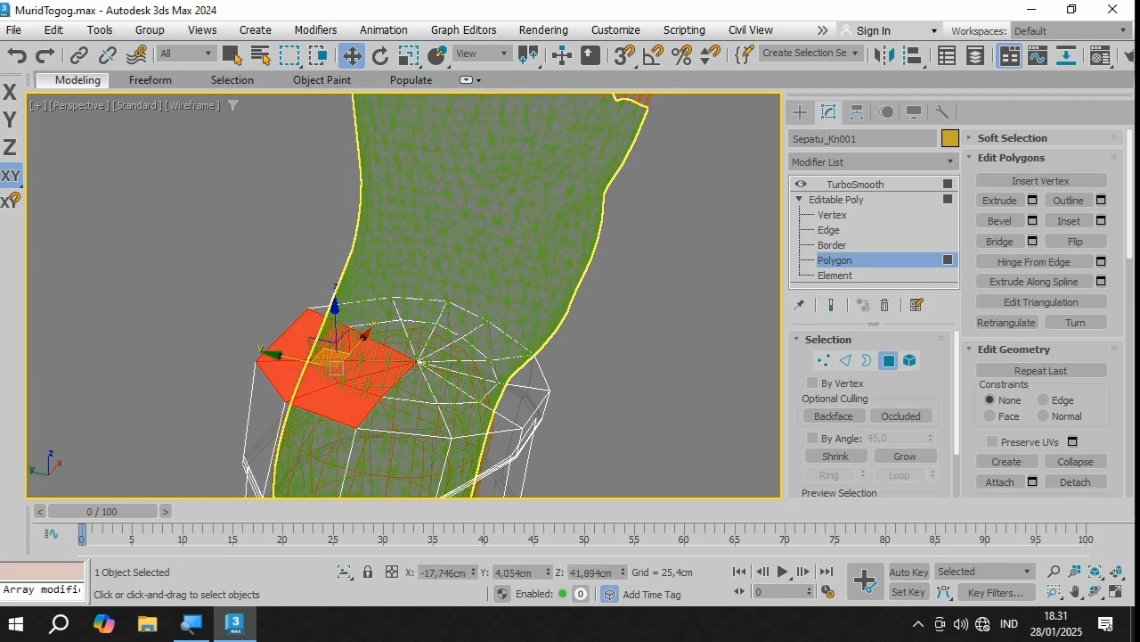
left_click(374, 307, "ctrl")
left_click(232, 56)
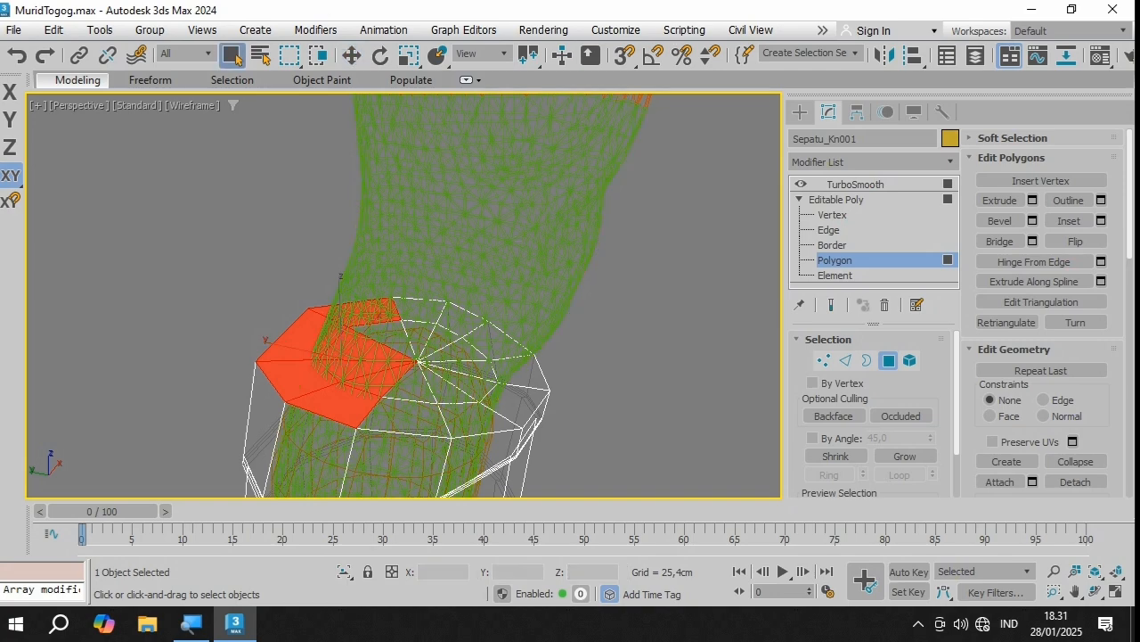
left_click(419, 312, "ctrl")
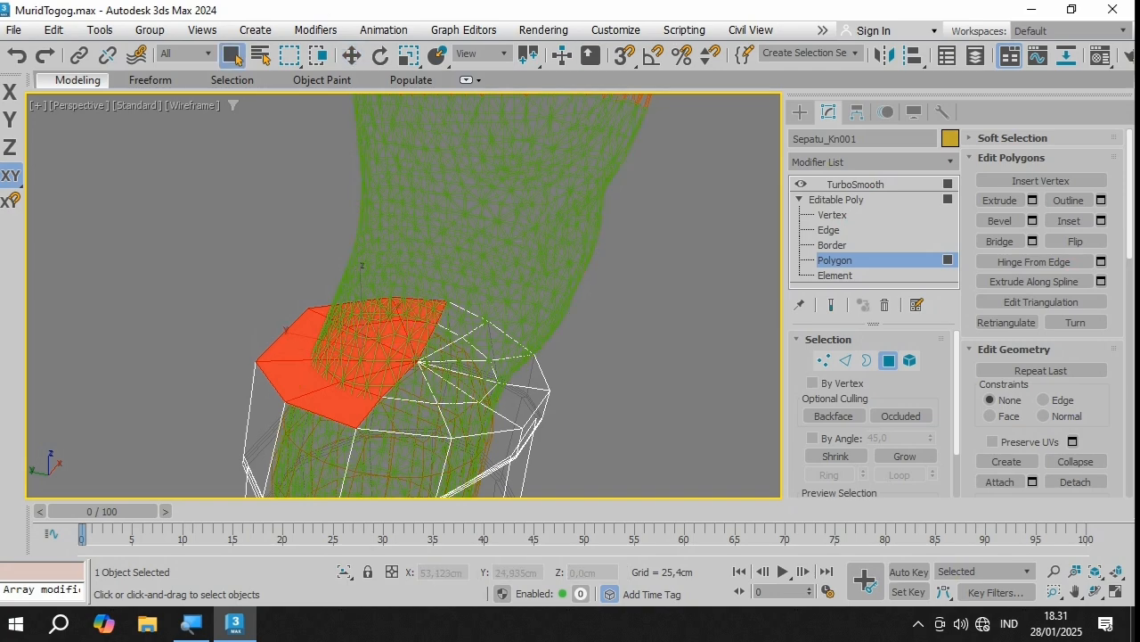
left_click(428, 344, "ctrl")
left_click(463, 319, "ctrl")
left_click(501, 343, "ctrl")
left_click(462, 352, "ctrl")
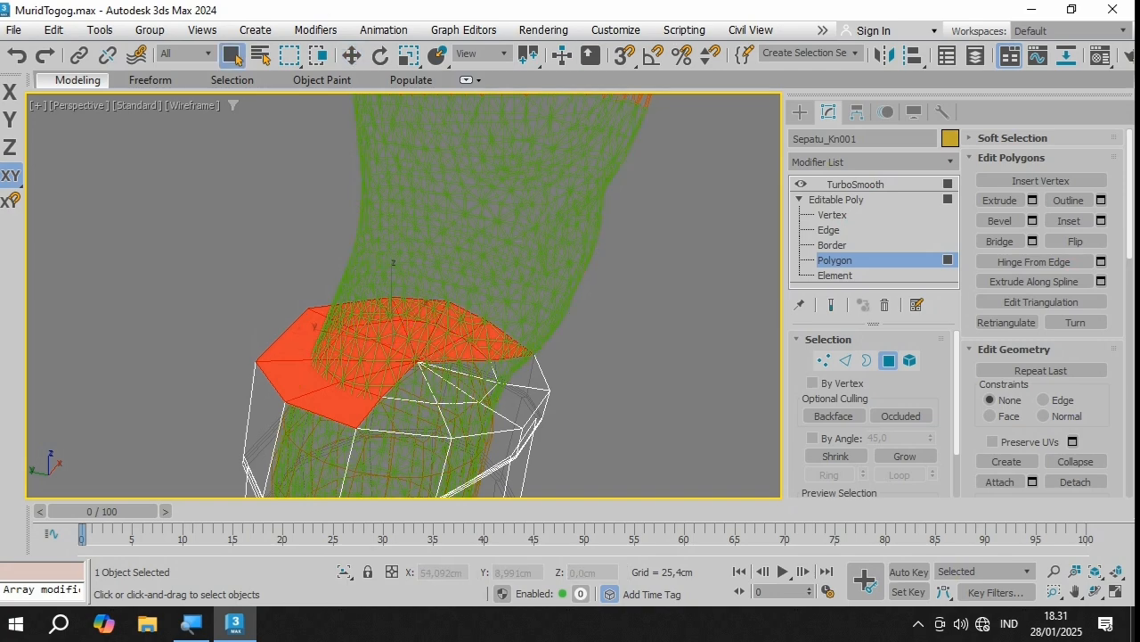
left_click(521, 369, "ctrl")
left_click(474, 368, "ctrl")
left_click(459, 378, "ctrl")
left_click(441, 388, "ctrl")
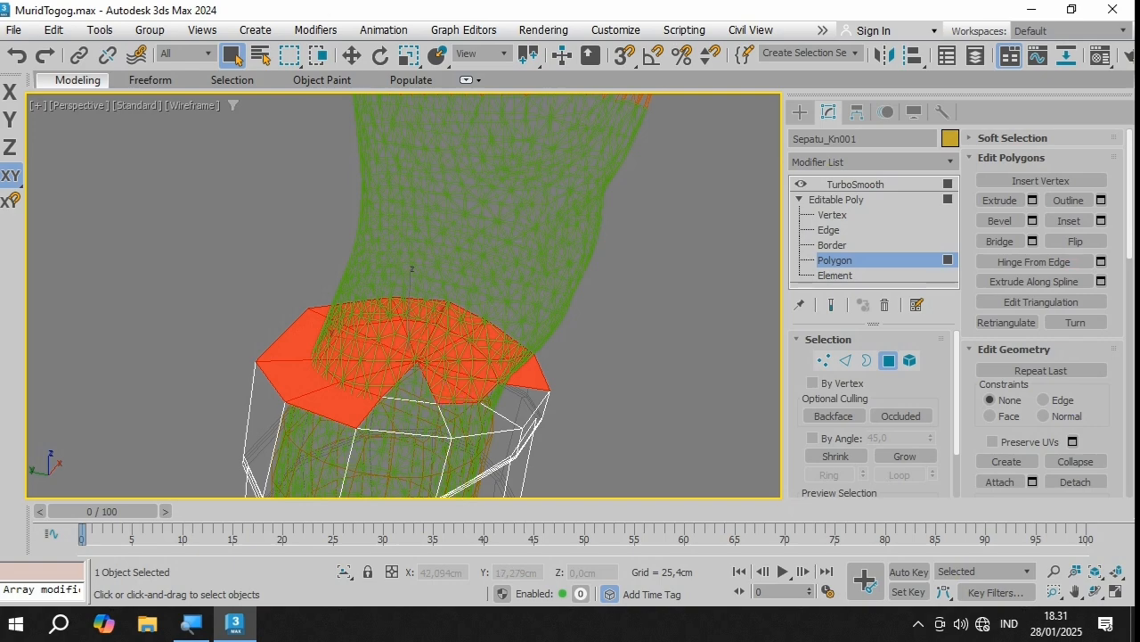
left_click(405, 387, "ctrl")
left_click(406, 419, "ctrl")
left_click(481, 419, "ctrl")
left_click(521, 405, "ctrl")
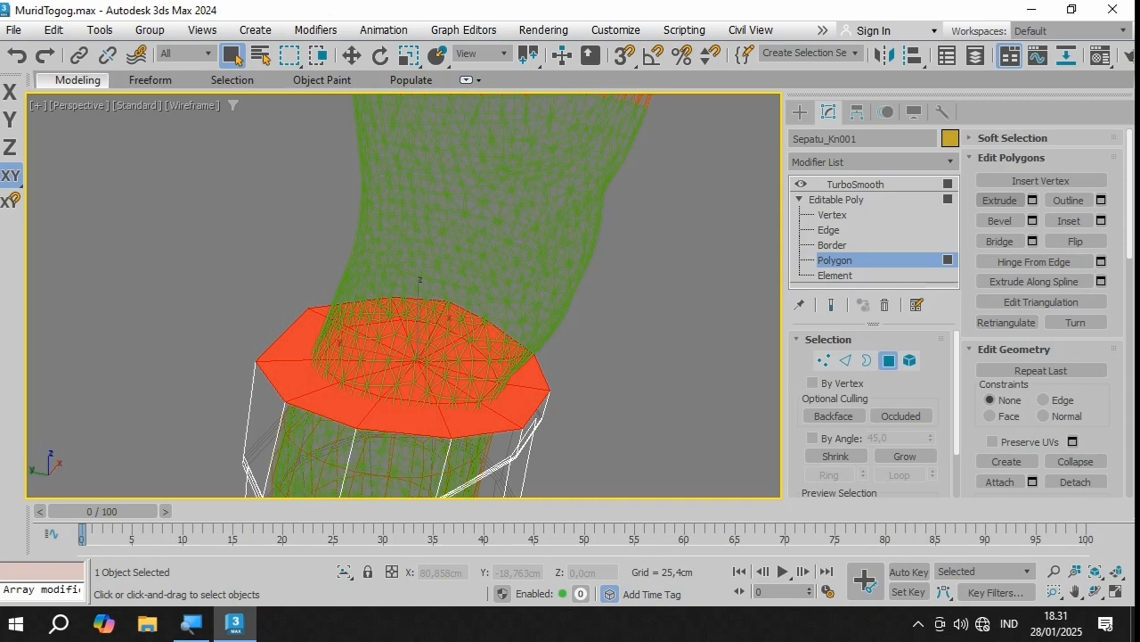
Step: Extrude the selected top cap polygons upward by about 5.5 cm
left_click(1000, 199)
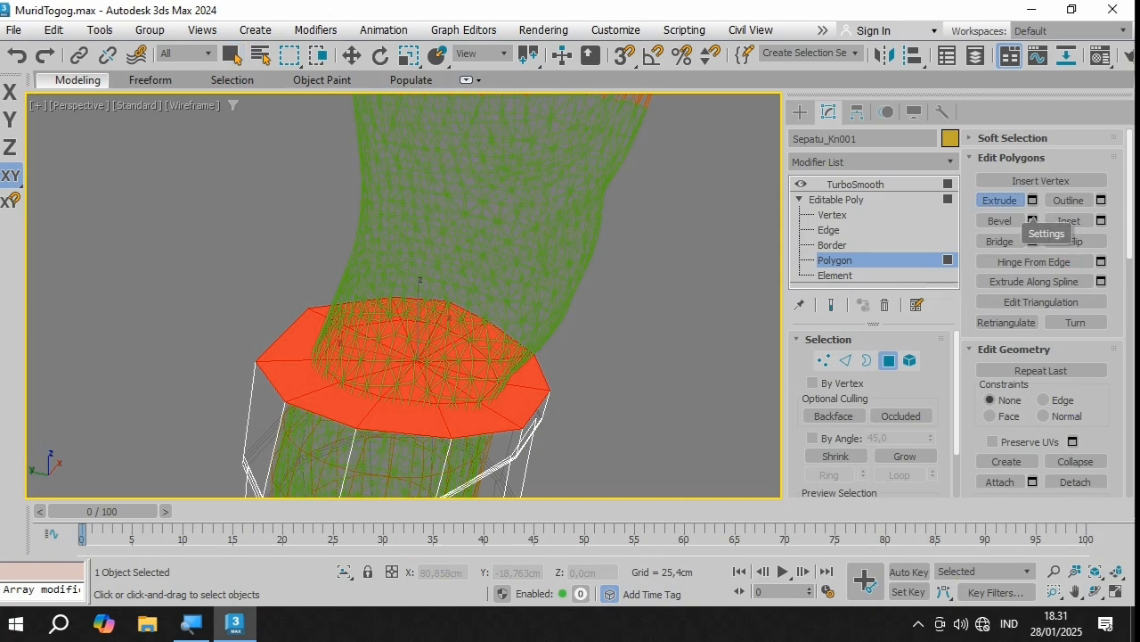
left_click_drag(426, 366, 425, 340)
scroll(425, 341, "down", 4)
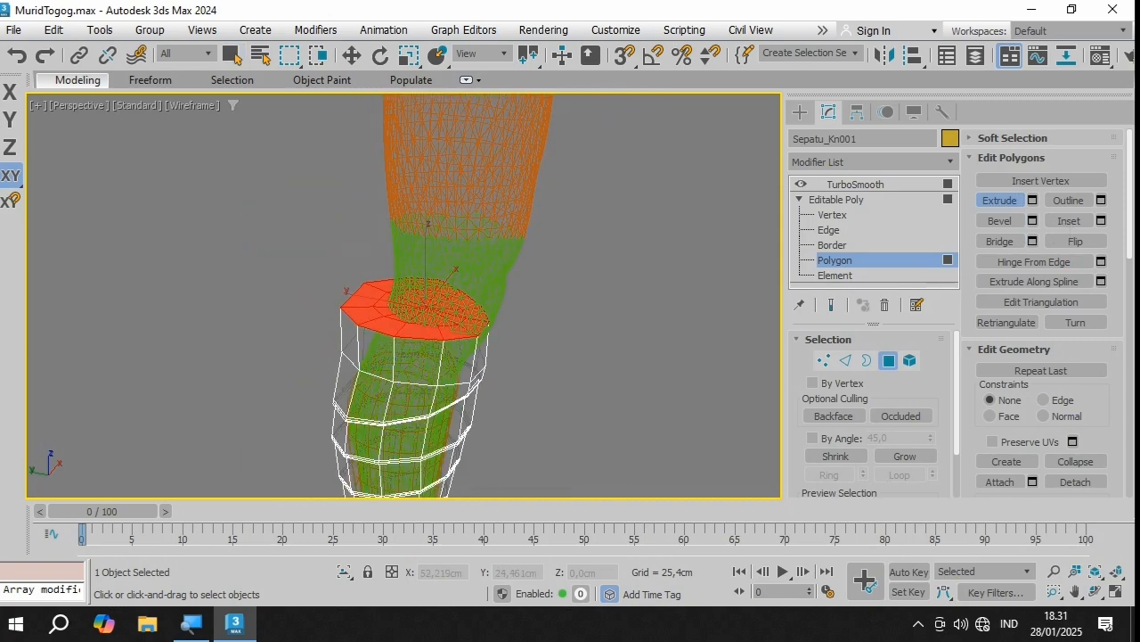
right_click(425, 340)
Step: Make the extruded cap polygons planar and shift them slightly up and toward the front of the knee in the Left view
key("alt+w")
middle_click_drag(275, 354, 270, 414)
scroll(270, 415, "up", 1)
key("alt+w")
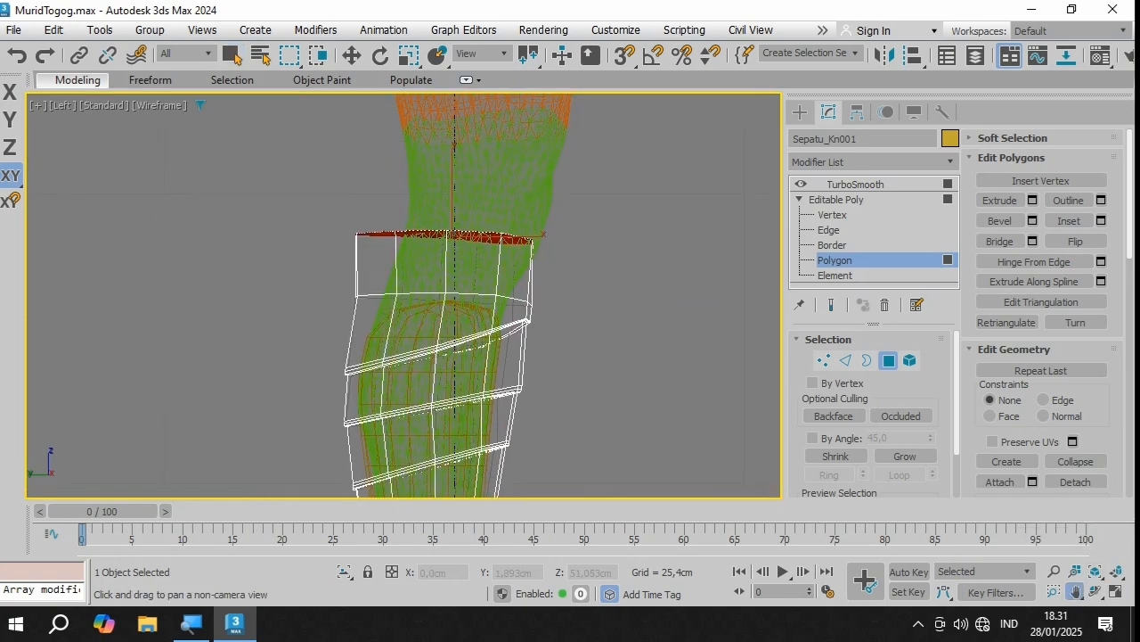
scroll(403, 294, "up", 4)
scroll(1015, 339, "down", 10)
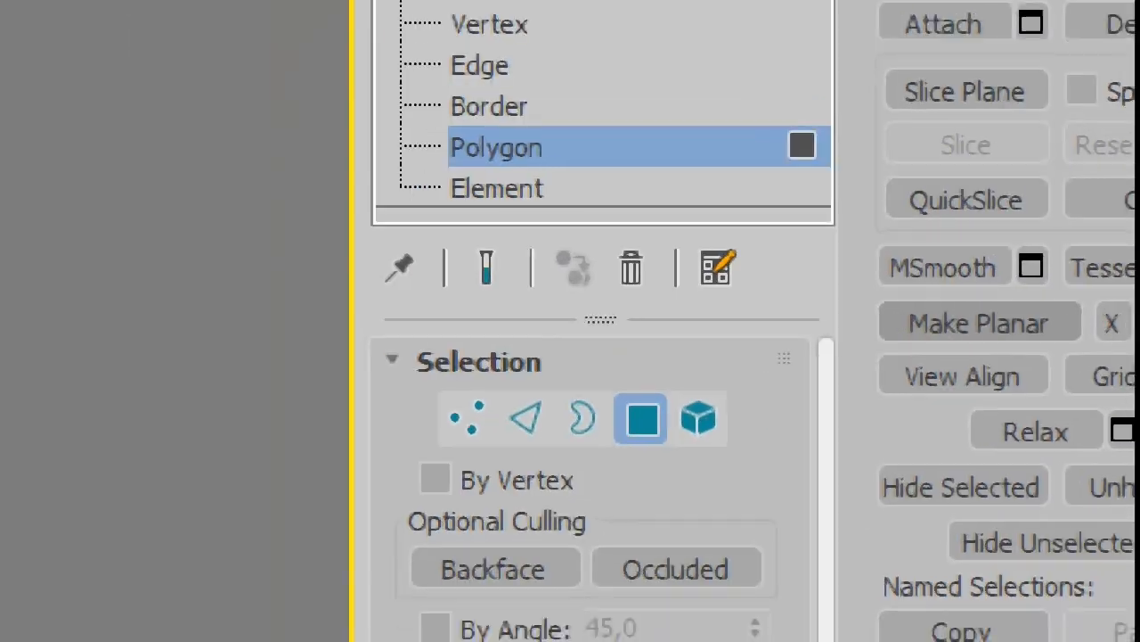
left_click(1014, 324)
key("w")
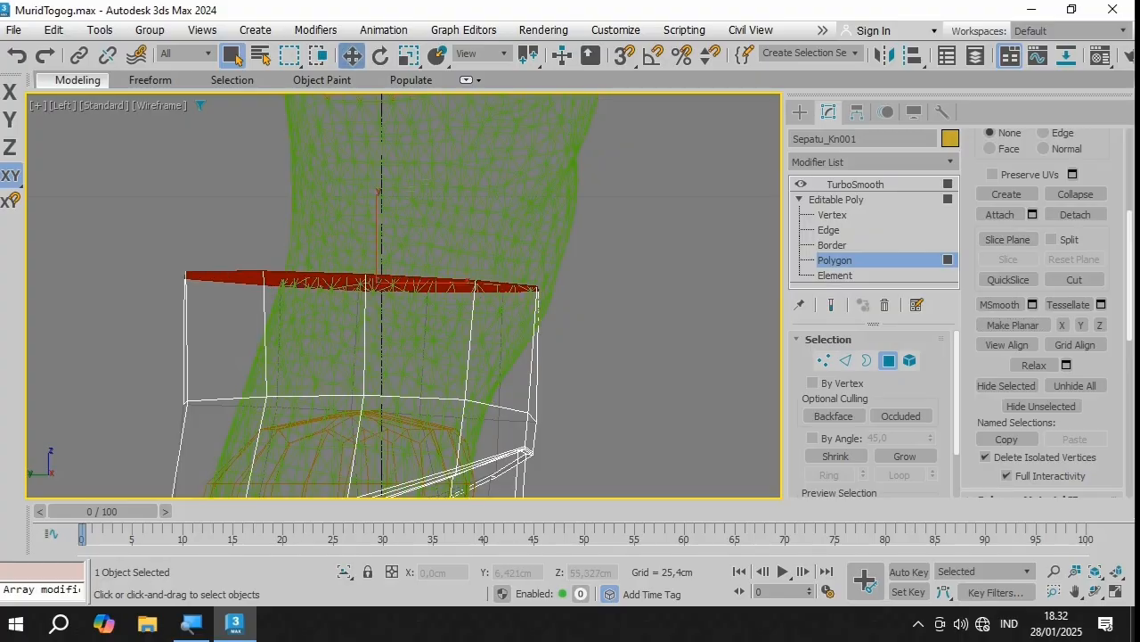
left_click_drag(393, 267, 486, 245)
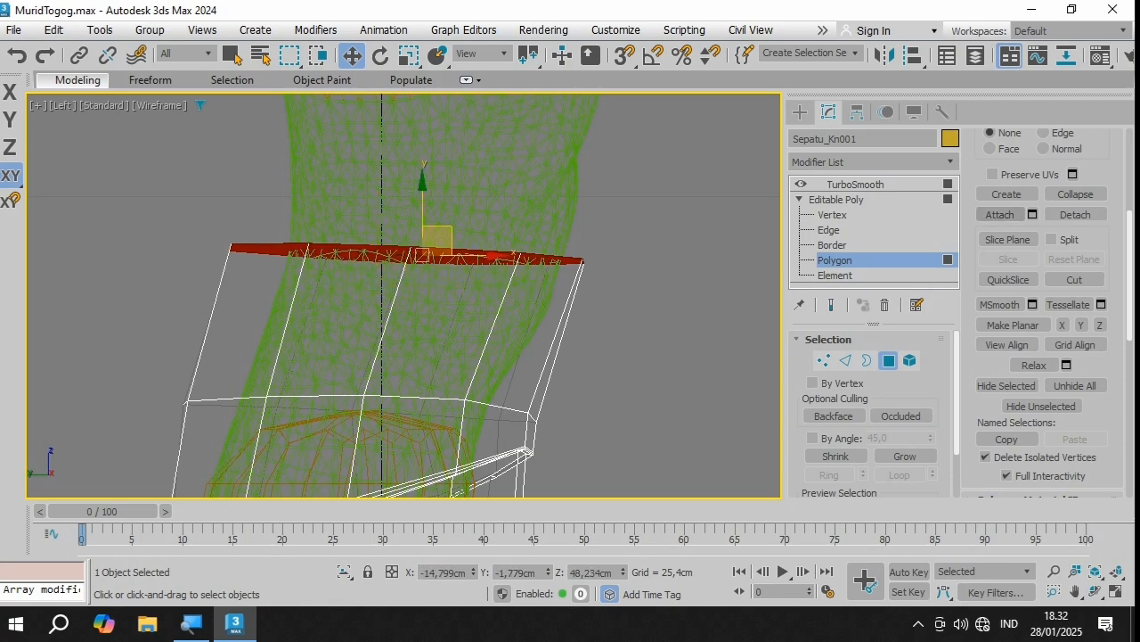
Step: Extrude the top cap polygons by 5,472 cm and raise them to mid-thigh, at Z about 68,6 cm, in the Left view
scroll(1033, 243, "up", 5)
left_click(1033, 200)
scroll(411, 272, "down", 6)
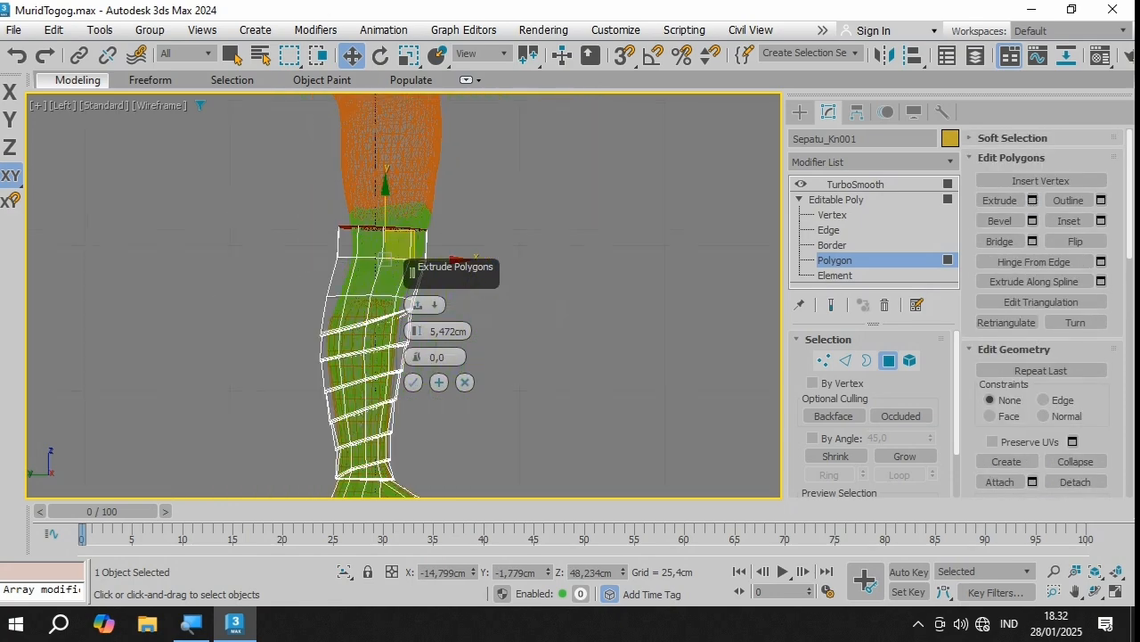
scroll(428, 169, "up", 4)
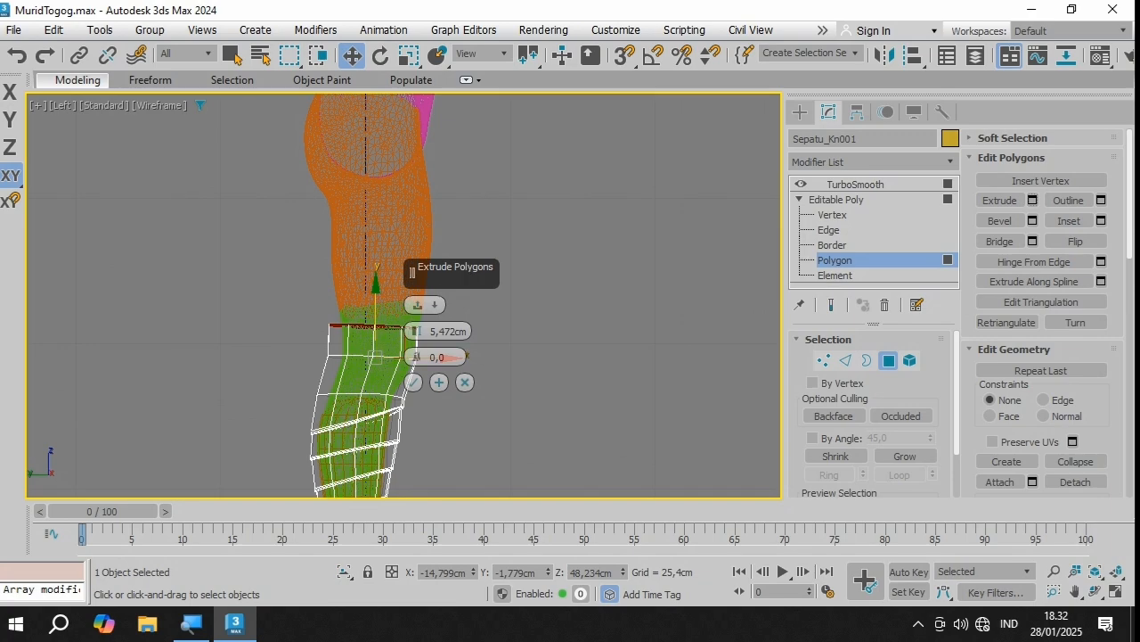
left_click_drag(376, 308, 376, 190)
left_click_drag(412, 272, 576, 183)
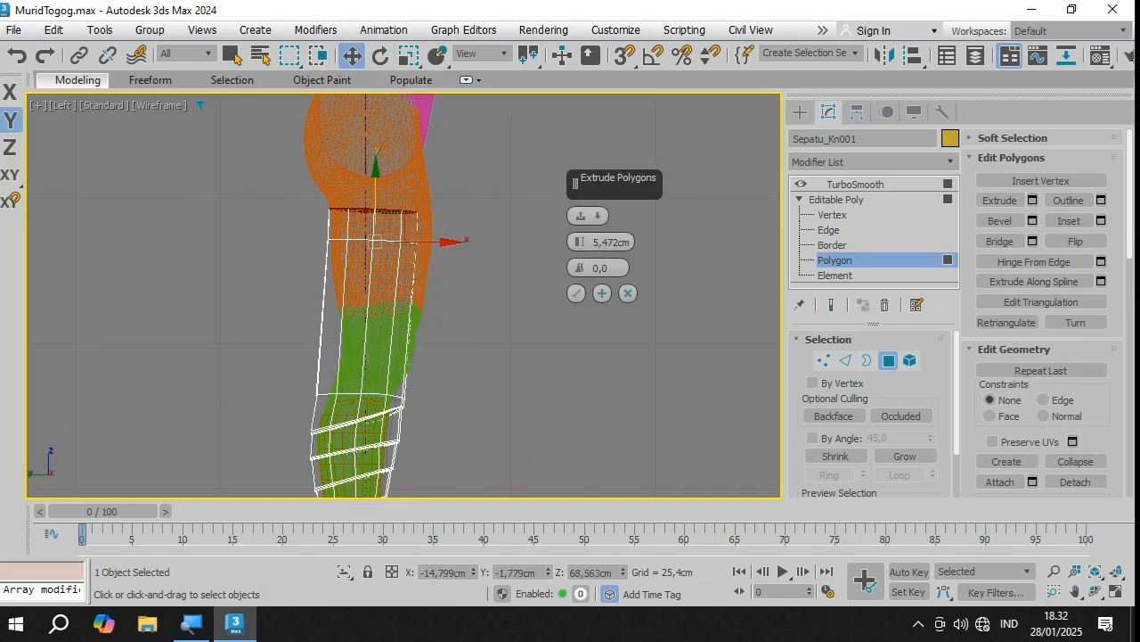
Step: Try to raise the extruded cap up to the hip, at Z about 79,9 cm, and undo that move
scroll(457, 182, "down", 4)
scroll(446, 156, "up", 4)
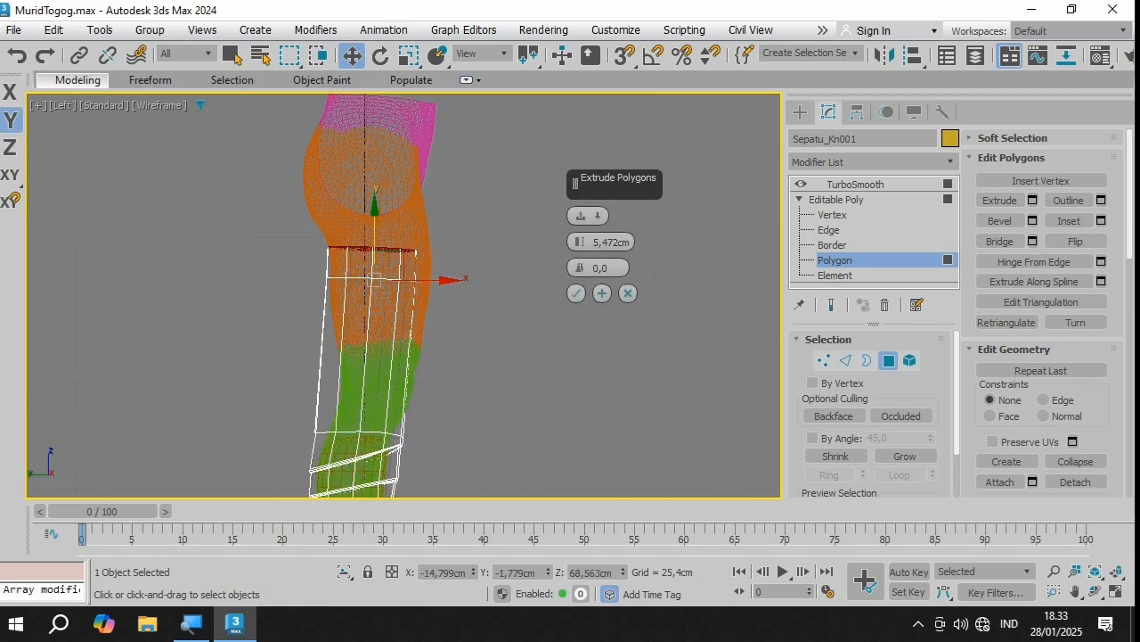
middle_click_drag(442, 147, 438, 178)
scroll(438, 178, "up", 2)
left_click_drag(343, 382, 343, 290)
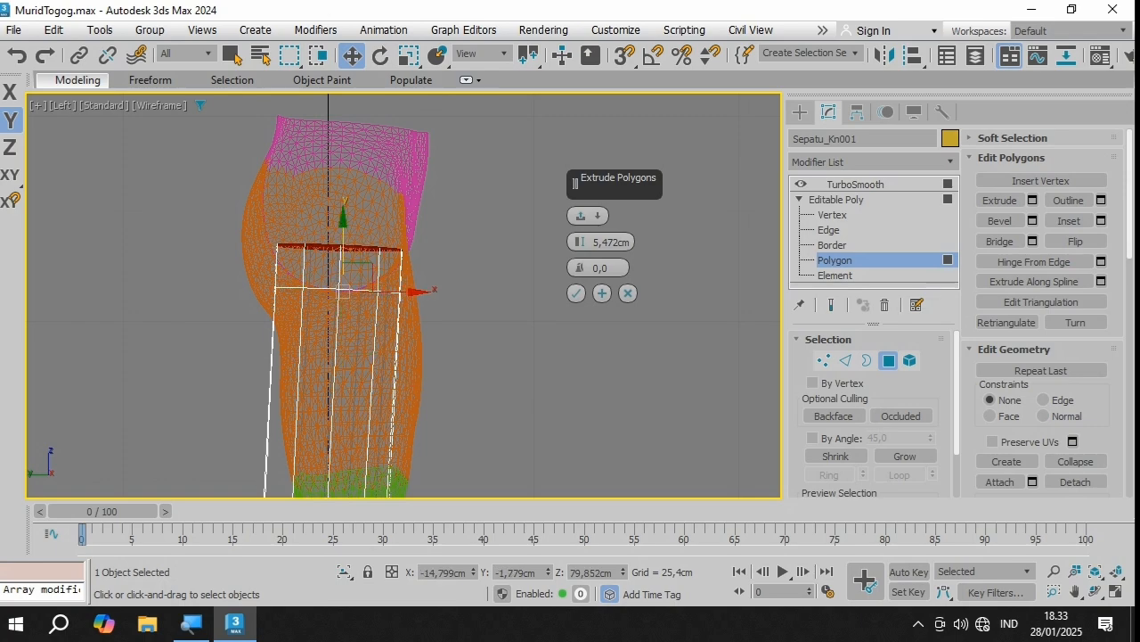
key("ctrl+z")
Step: Accept the extrusion, lock the selection, and freely extrude the cap further upward in successive segments up to the waist
left_click(576, 293)
left_click(1000, 200)
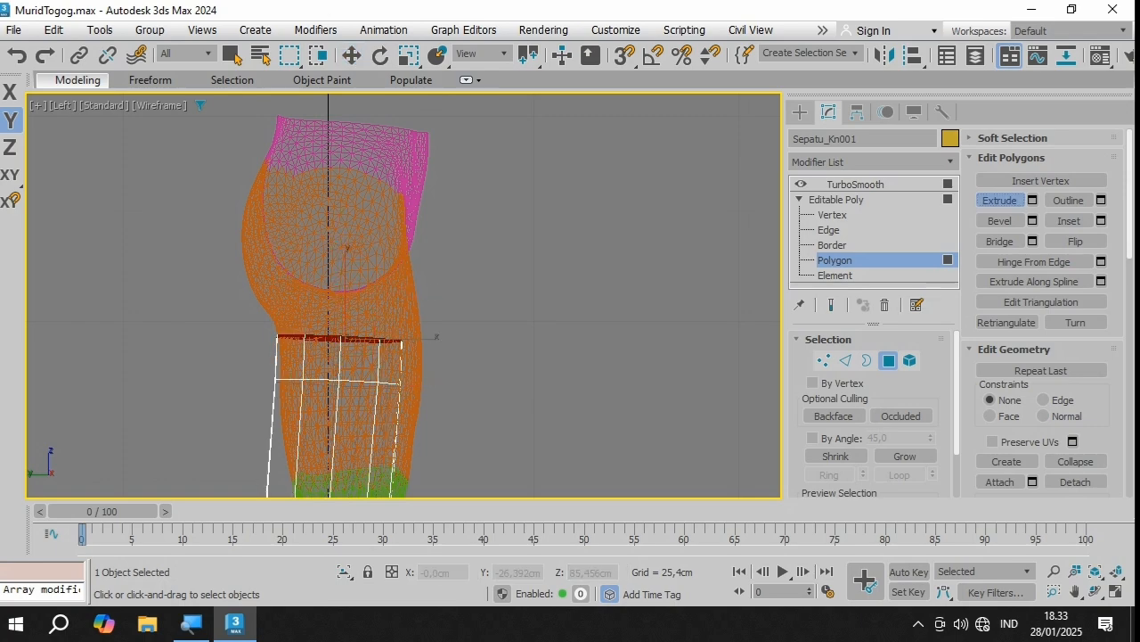
key("space")
left_click(399, 306)
left_click_drag(399, 306, 377, 115)
scroll(377, 115, "down", 5)
middle_click_drag(426, 259, 549, 321)
scroll(569, 364, "up", 2)
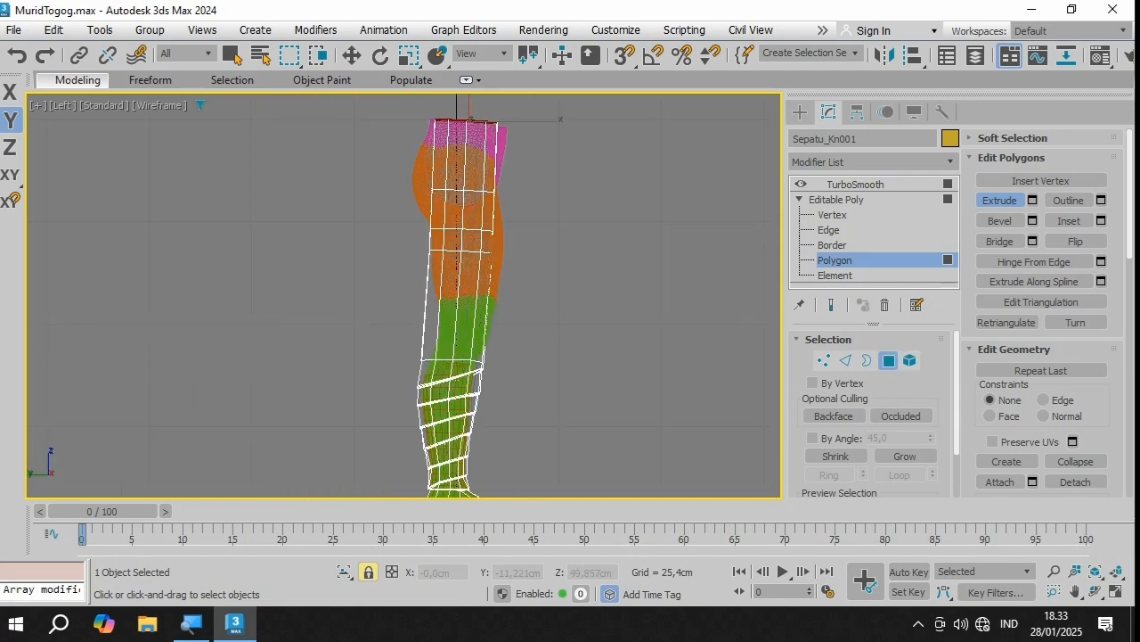
Step: Change to edge editing on the boot mesh and release the selection lock, leaving no edges selected
key("w")
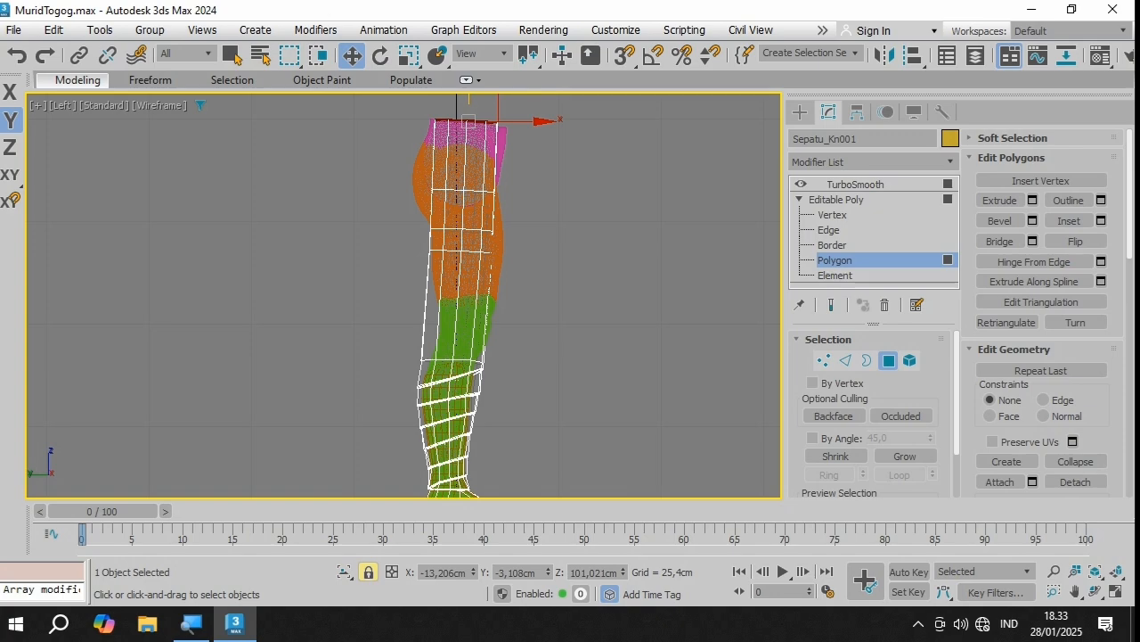
key("1")
scroll(461, 382, "up", 4)
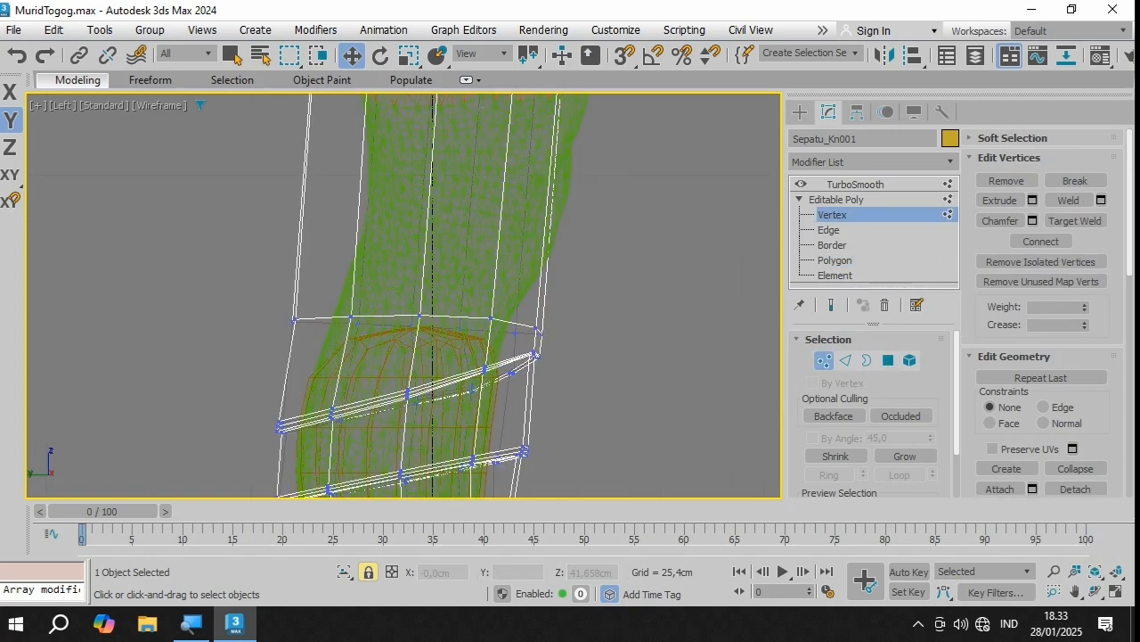
scroll(495, 316, "up", 2)
key("2")
key("space")
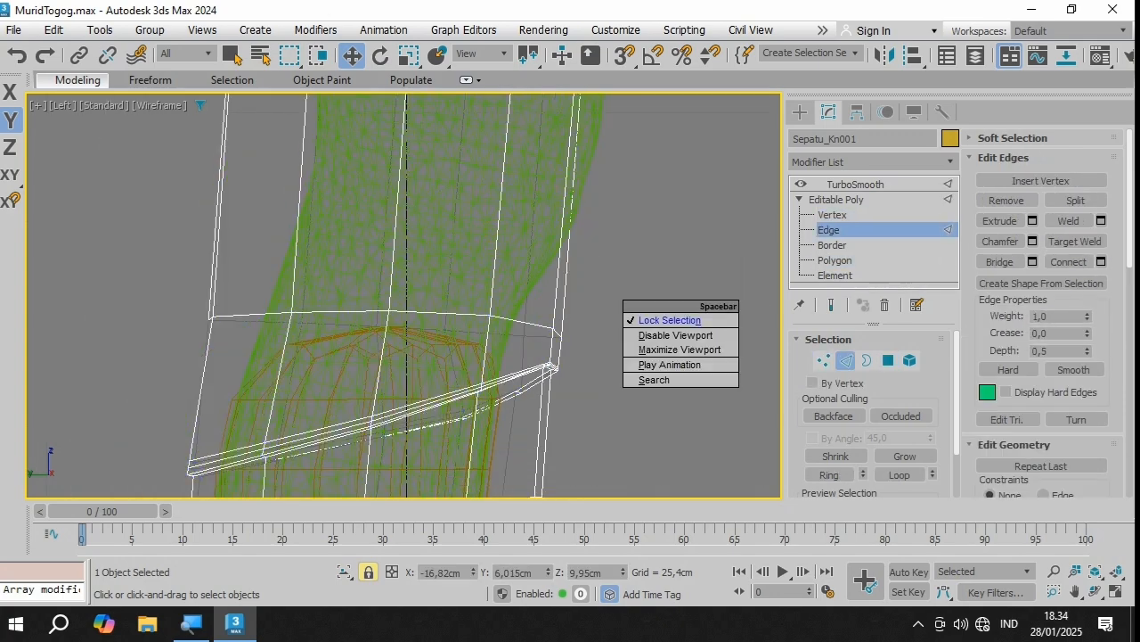
left_click(670, 320)
double_click(526, 322)
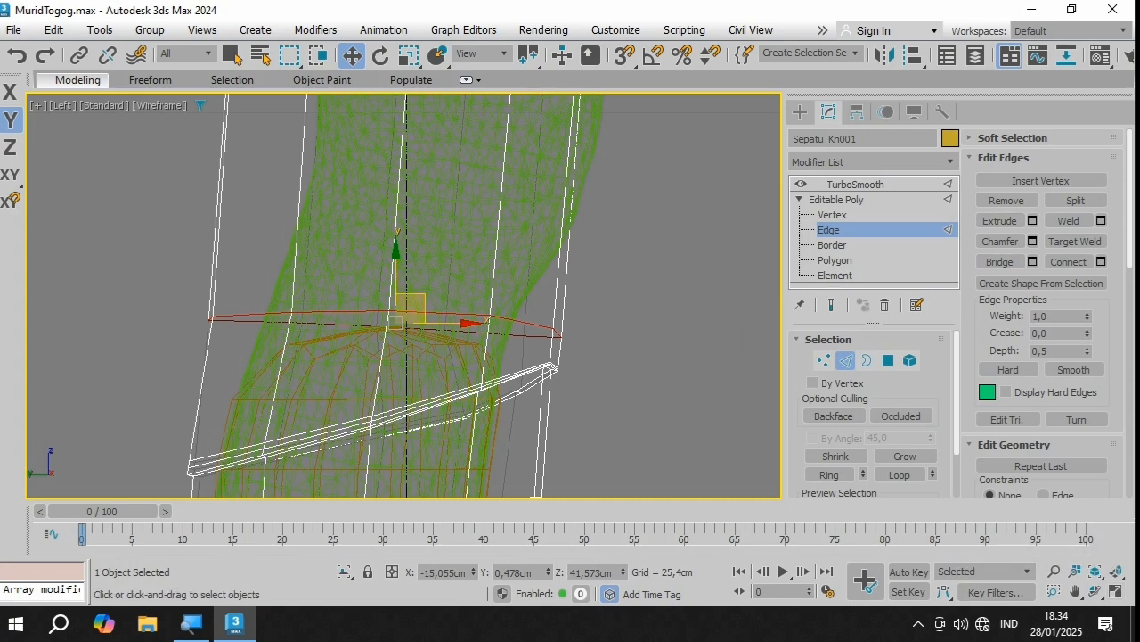
left_click(760, 454)
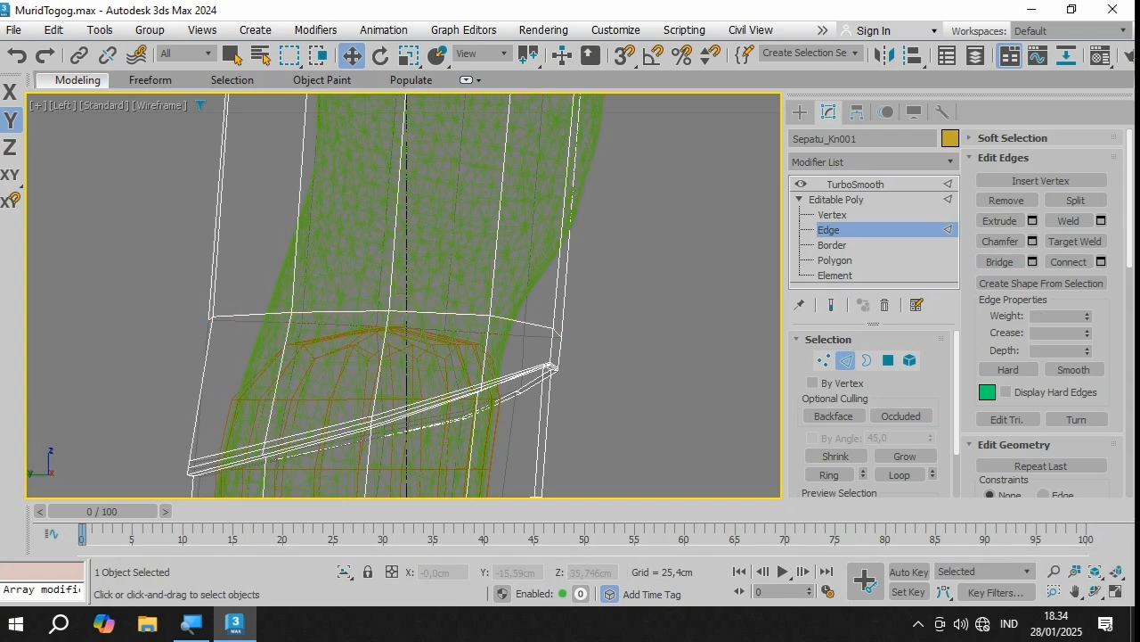
Step: Connect the ring of vertical edges between the boot's uppermost strap and the edge loop just above it
left_click(379, 364)
double_click(279, 374)
left_click(262, 375)
left_click(279, 374)
left_click(829, 475)
left_click(1068, 262)
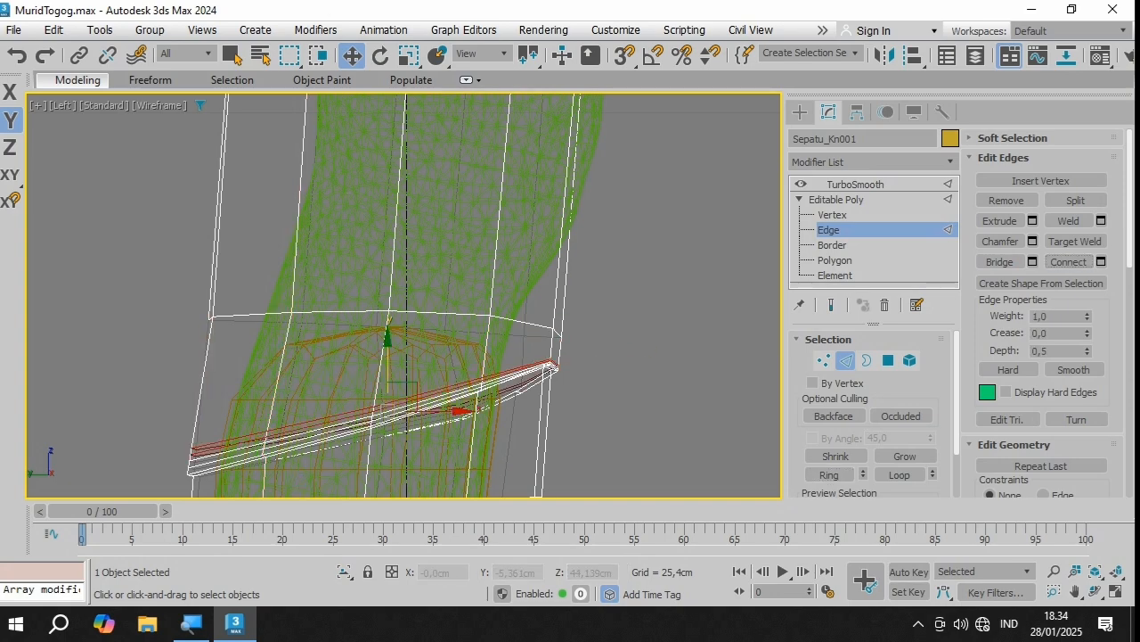
Step: Reset the slide of the 2-segment, -78 pinch connection to centre the loops between strap and upper loop, and scale them outward
middle_click_drag(499, 383, 545, 330)
left_click(1102, 261)
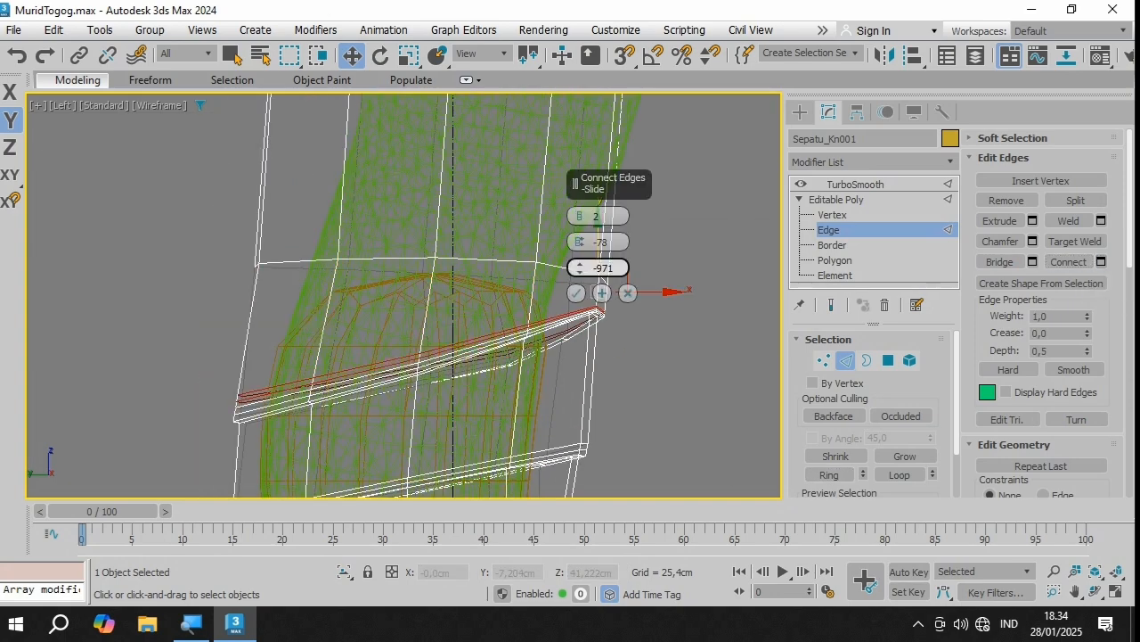
key("Return")
left_click(576, 293)
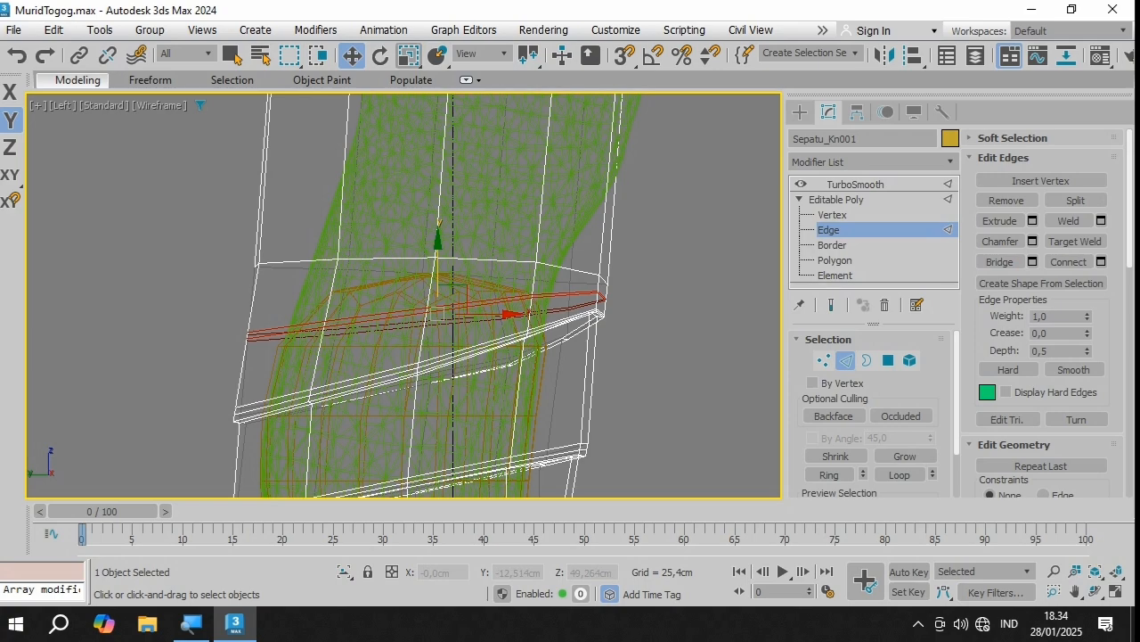
left_click(409, 55)
left_click_drag(469, 295, 471, 272)
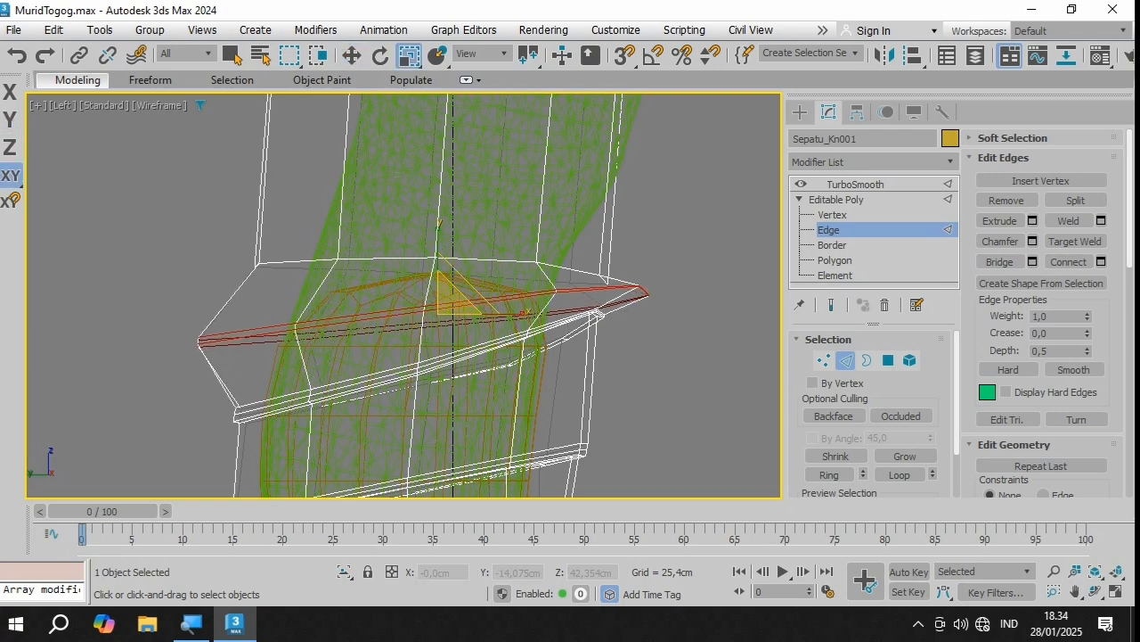
Step: Try to make the two flared loops planar and rotate them level, and undo these changes
scroll(1041, 312, "down", 3)
scroll(1041, 357, "down", 2)
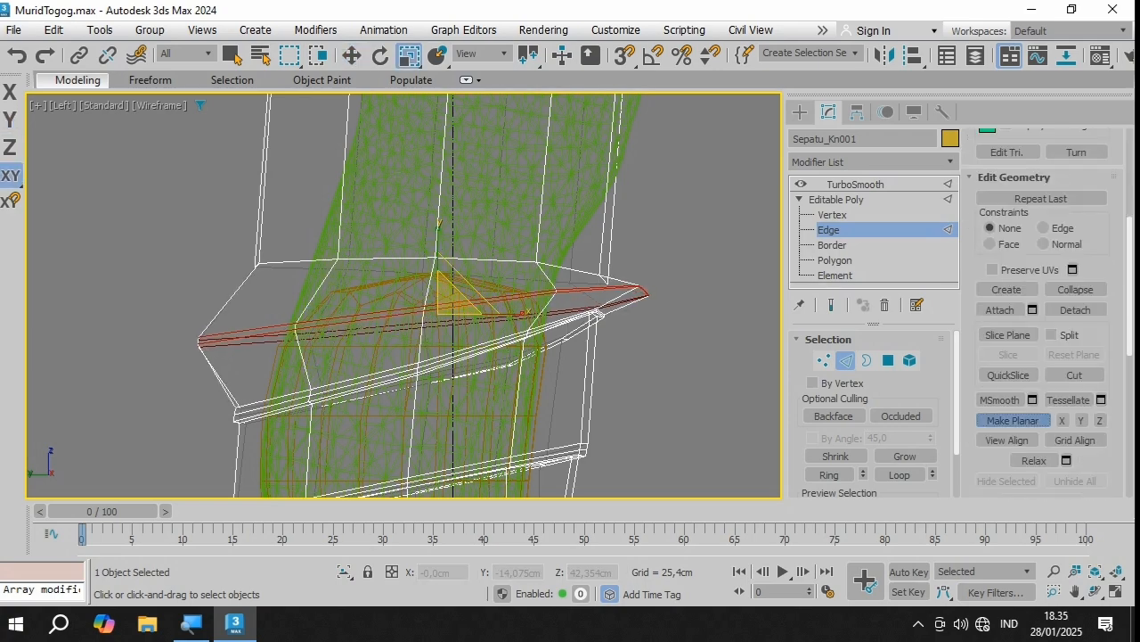
left_click(1013, 419)
left_click(381, 56)
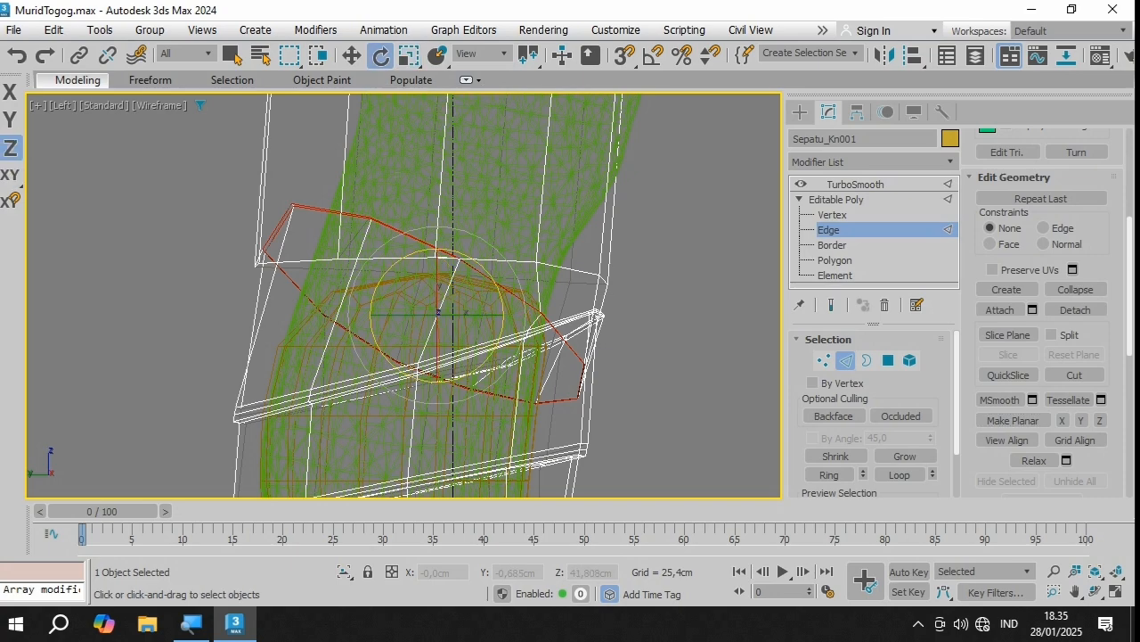
left_click_drag(391, 267, 349, 319)
left_click(469, 257)
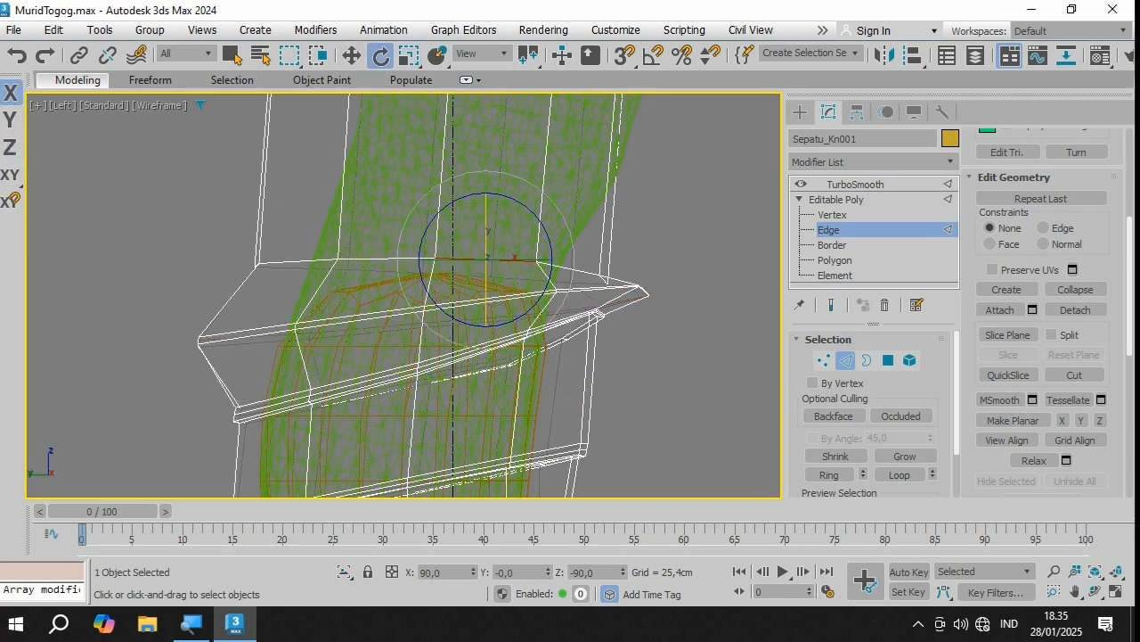
key("ctrl+z")
Step: Rotate the two flared loops until roughly level and move them down over the uppermost strap
left_click_drag(390, 268, 400, 259)
left_click(352, 56)
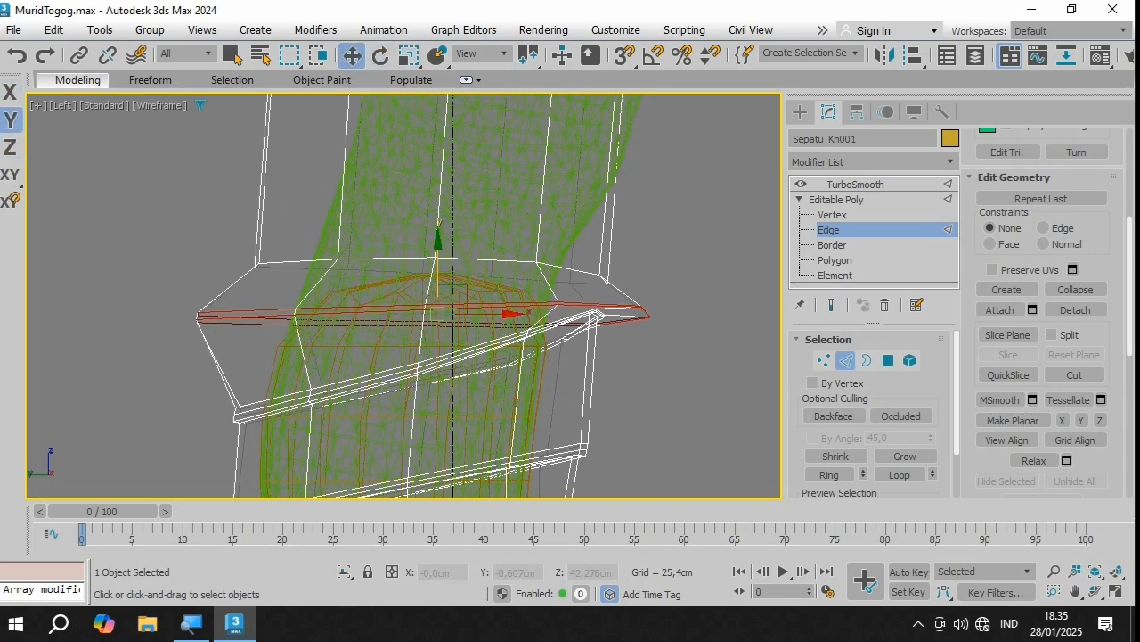
left_click_drag(453, 299, 440, 374)
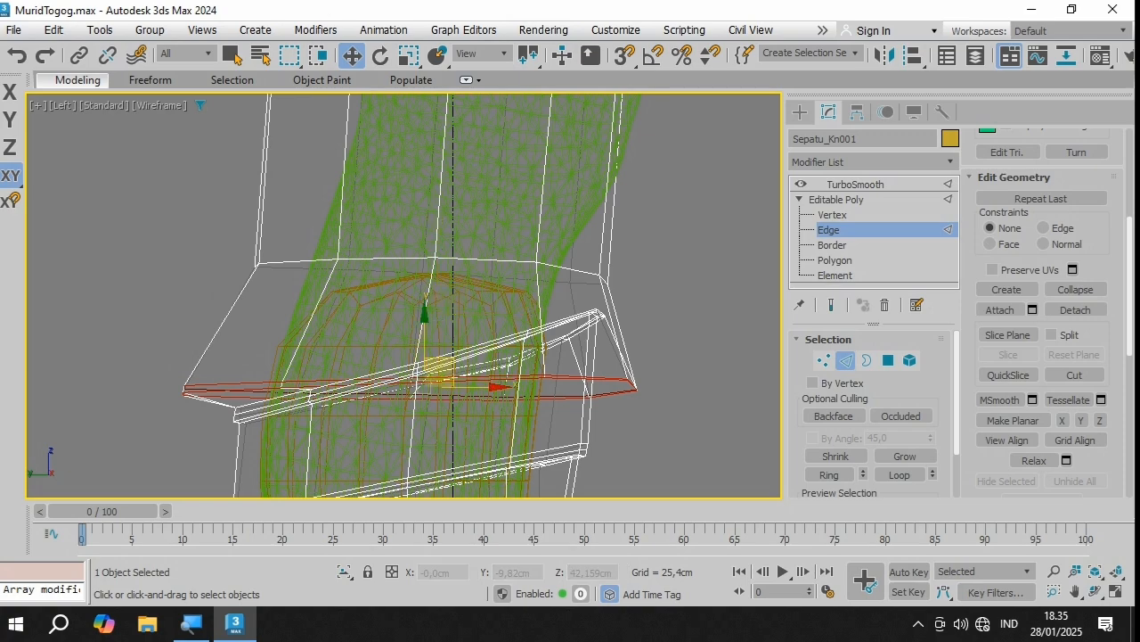
Step: Select the edge loop just above the flared loops, scale it up slightly, and shift it slightly up and forward
left_click(389, 262)
left_click(388, 258)
left_click(900, 474)
left_click(409, 55)
left_click_drag(512, 270, 535, 270)
left_click(352, 55)
left_click_drag(457, 257, 473, 245)
Step: Raise the selected edge loop to knee level, at Z about 48 cm, shifting it forward to follow the leg
scroll(470, 247, "down", 2)
middle_click_drag(469, 247, 464, 285)
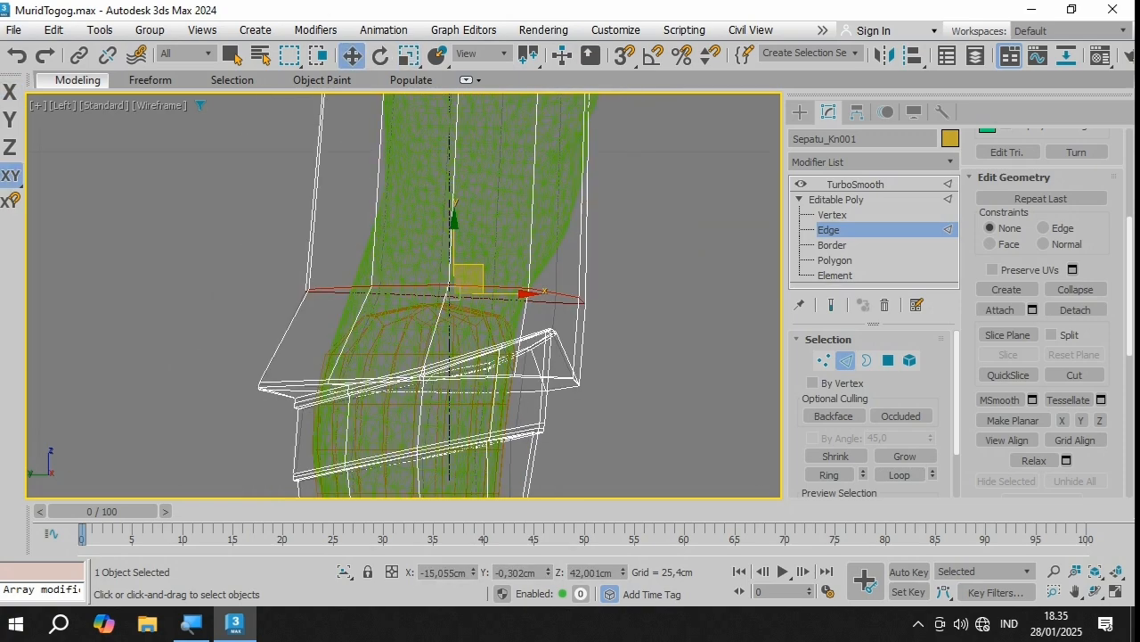
mouse_move(464, 282)
left_mouse_down()
mouse_move(472, 272)
mouse_move(462, 274)
left_mouse_up()
scroll(461, 274, "down", 2)
middle_click_drag(461, 274, 444, 311)
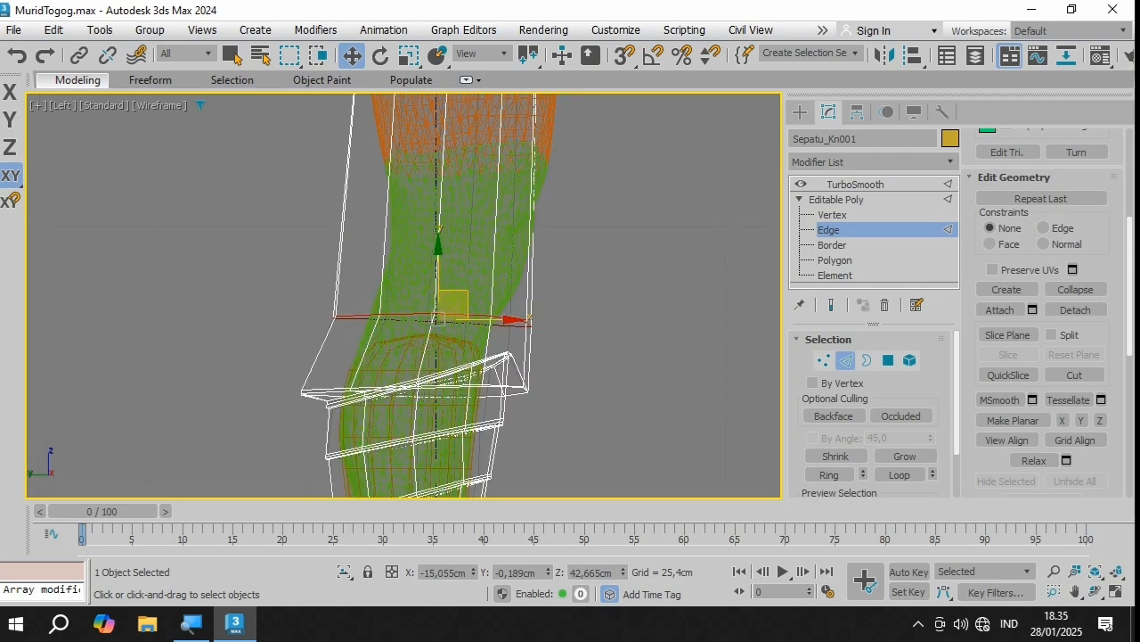
scroll(467, 282, "up", 4)
left_click_drag(418, 345, 468, 223)
Step: Nudge the knee loop up to Z about 48,6 cm and tilt it downward toward the front of the knee
scroll(467, 222, "down", 2)
middle_click_drag(468, 223, 459, 264)
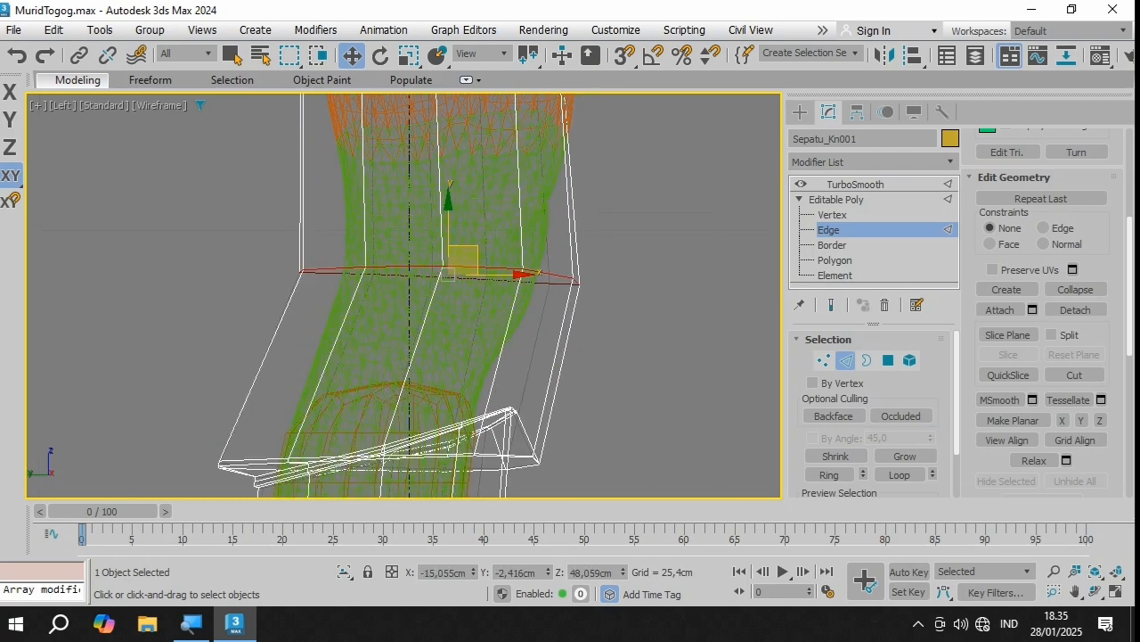
mouse_move(463, 259)
left_mouse_down()
mouse_move(470, 242)
mouse_move(472, 263)
mouse_move(461, 254)
left_mouse_up()
key("e")
key("w")
Step: Select the upper of the two flared edge loops around the top of the calf
middle_click_drag(461, 254, 442, 175)
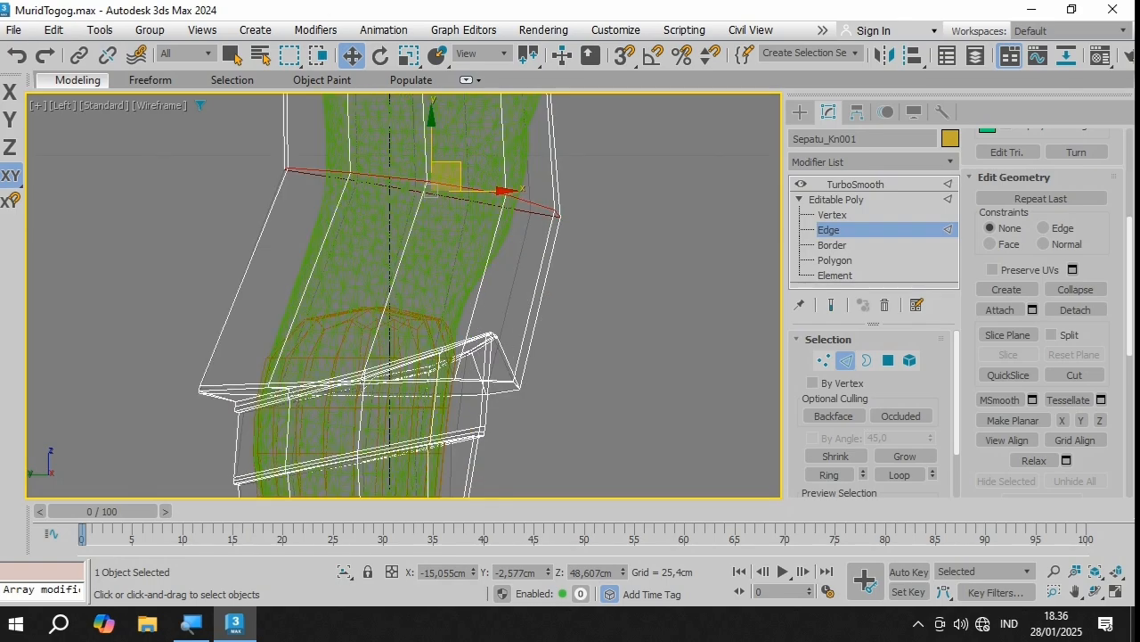
left_click(259, 346)
scroll(259, 346, "up", 2)
middle_click_drag(258, 346, 271, 315)
scroll(287, 308, "up", 2)
double_click(259, 384)
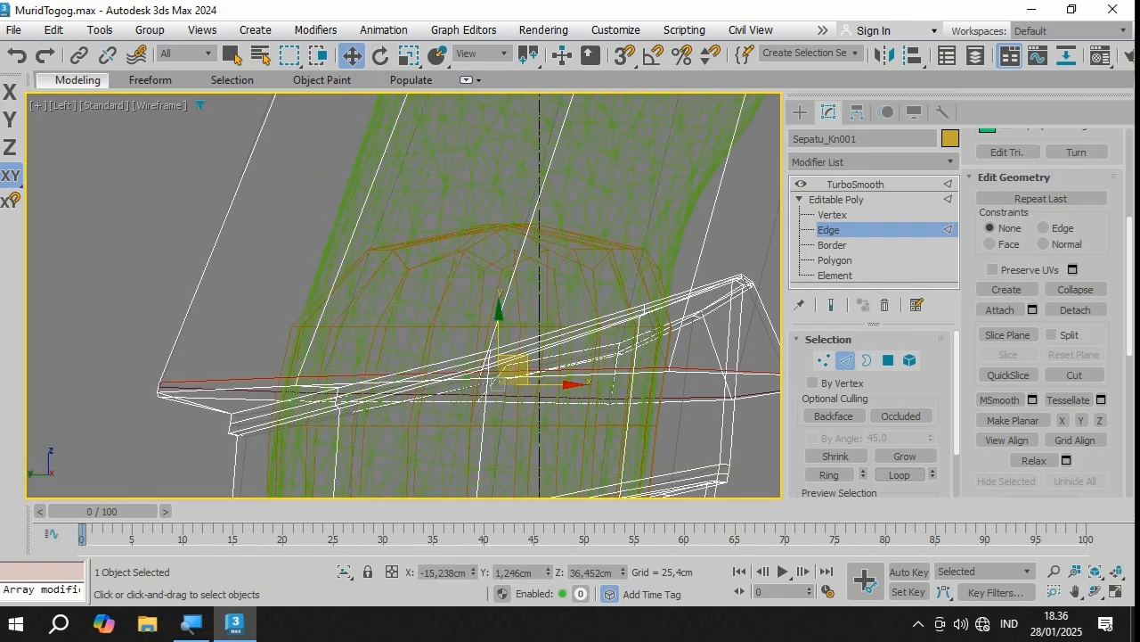
Step: Show all four viewports and maximize the Perspective view on the flared loops below the knee
scroll(497, 374, "down", 2)
left_click(1115, 591)
middle_click(677, 401)
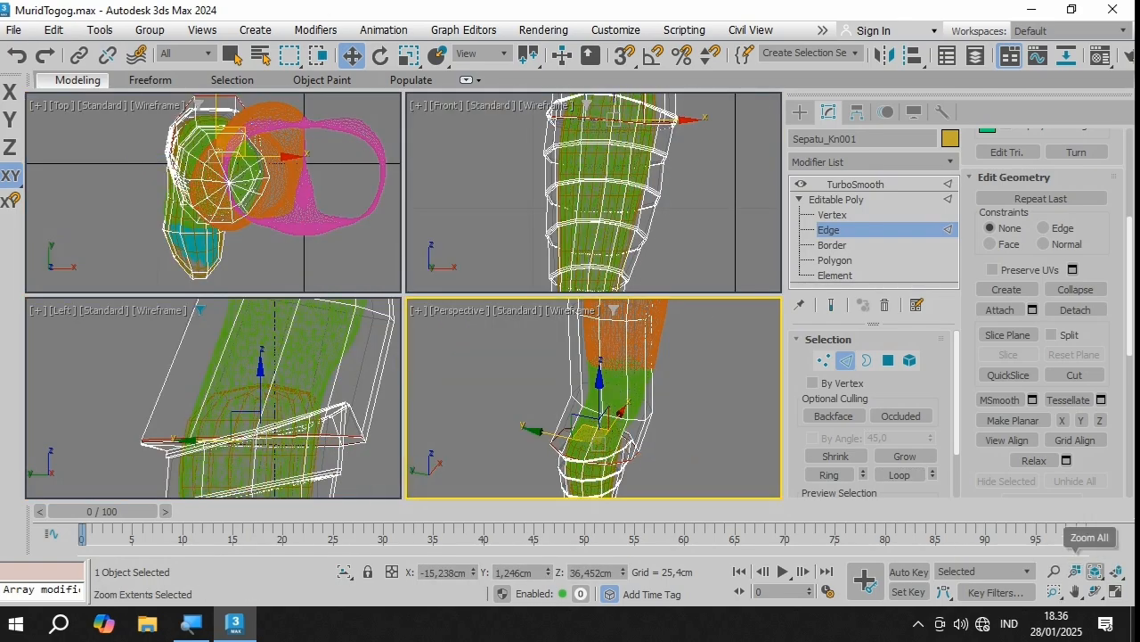
left_click(1096, 571)
scroll(594, 398, "down", 2)
left_click(1095, 591)
left_click(1115, 591)
scroll(356, 330, "down", 3)
scroll(356, 328, "up", 3)
Step: In the Perspective view, select the lower flared edge loop and scale it to about 123% along X
mouse_move(401, 320)
left_mouse_down()
mouse_move(356, 328)
mouse_move(321, 318)
mouse_move(321, 304)
mouse_move(406, 263)
mouse_move(357, 272)
mouse_move(383, 312)
mouse_move(436, 258)
mouse_move(385, 316)
left_mouse_up()
right_click(356, 328)
left_click(409, 55)
left_click(1095, 592)
scroll(384, 285, "up", 3)
right_click(383, 285)
left_click(246, 235)
key("ctrl+z")
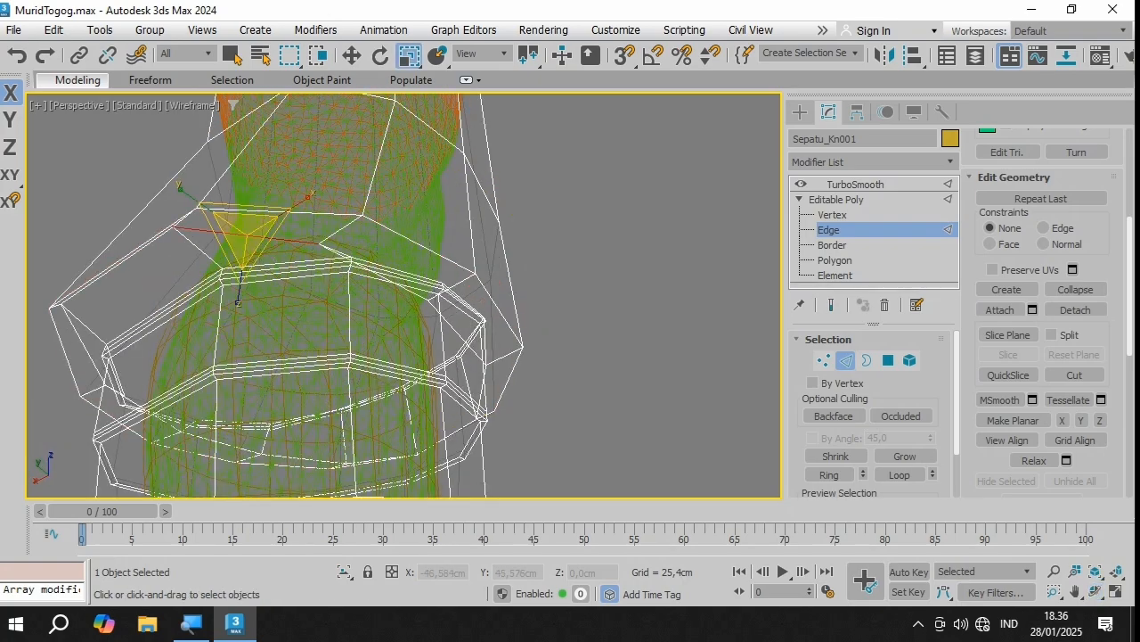
double_click(246, 235)
left_click_drag(354, 353, 370, 343)
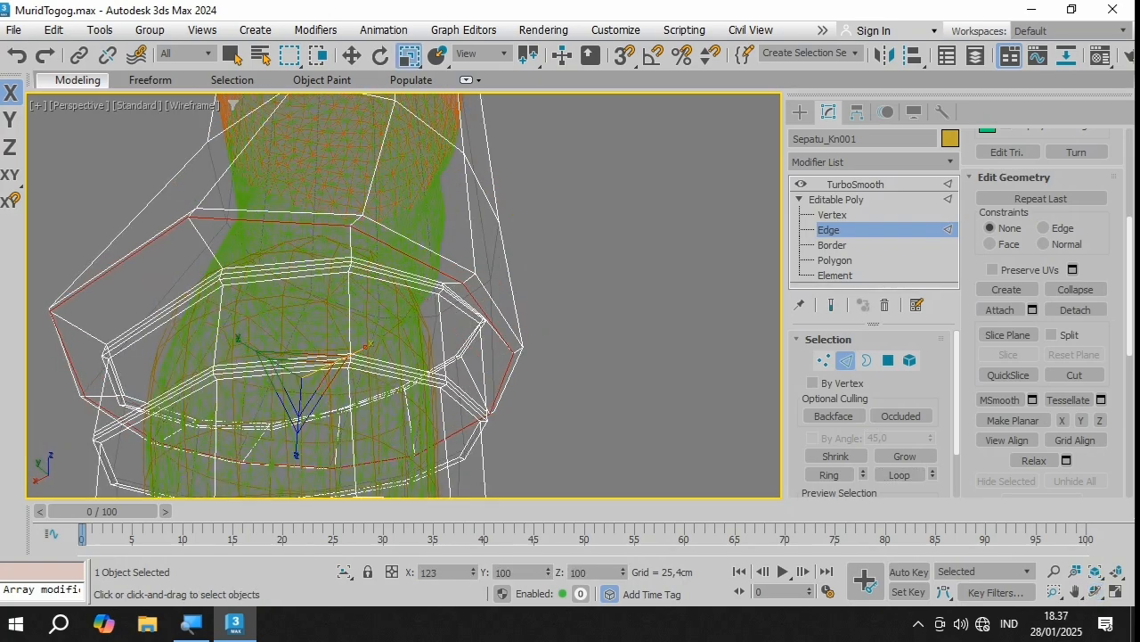
Step: Select the upper flared edge loop and raise it above the lower one to Z about 39,7 cm
left_click(289, 198)
left_click(281, 212)
left_click(900, 474)
scroll(441, 268, "down", 3)
left_click(352, 55)
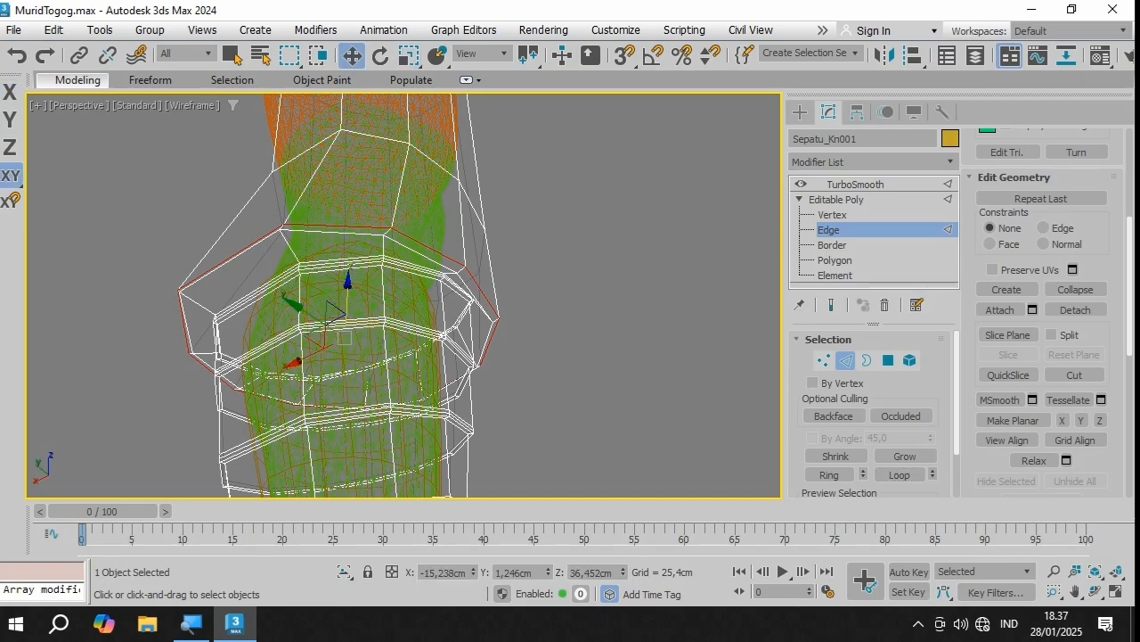
left_click_drag(350, 297, 349, 257)
Step: Check the cuff from the side and raise its upper edge loop slightly further
middle_click_drag(353, 267, 477, 349, "alt")
scroll(477, 349, "down", 3)
scroll(445, 343, "up", 2)
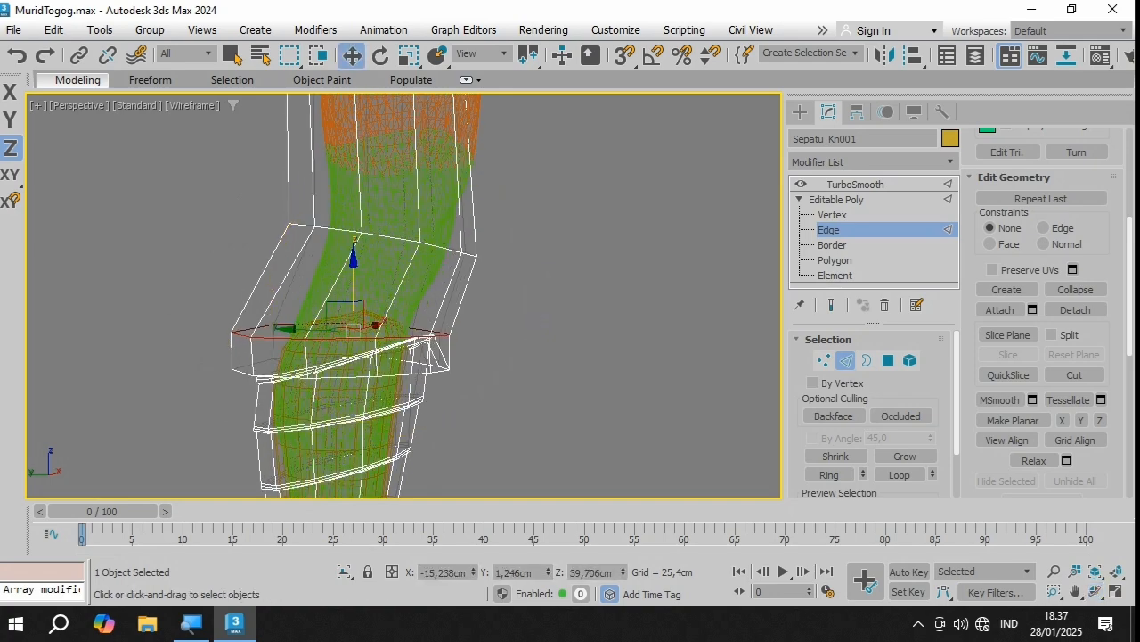
left_click_drag(338, 315, 339, 299)
Step: Select the ring of vertical edges between the cuff's upper loop and the knee loop, and connect it with two new loops
mouse_move(383, 299)
middle_mouse_down("alt")
mouse_move(317, 308)
mouse_move(414, 321)
mouse_move(388, 308)
middle_mouse_up("alt")
scroll(385, 309, "up", 3)
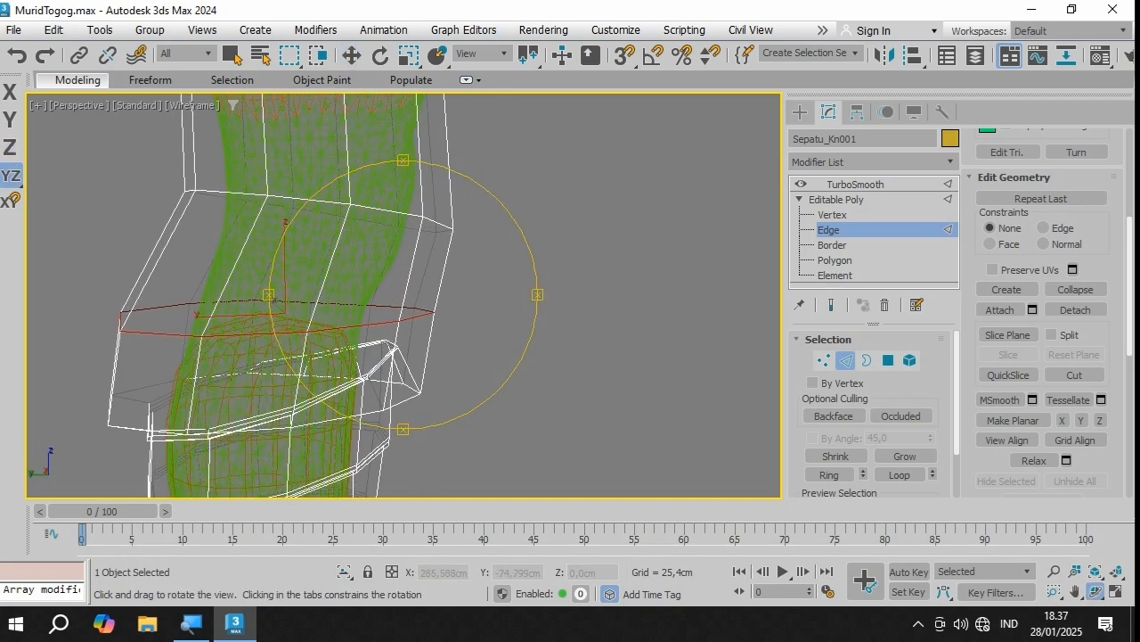
left_click(387, 211)
left_click(900, 475)
left_click(326, 147)
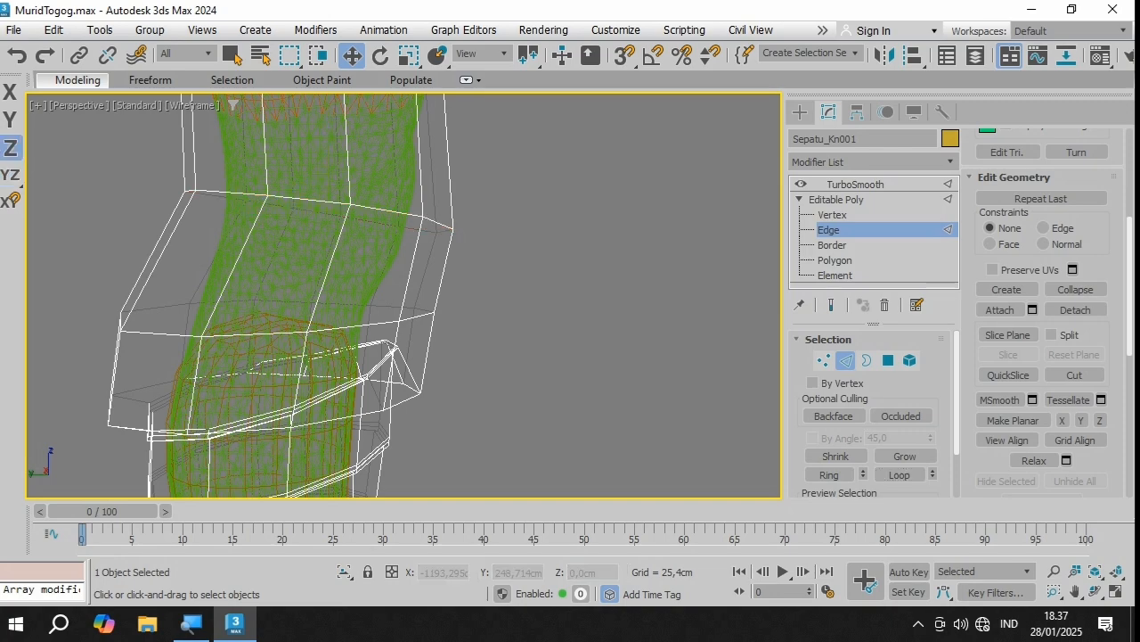
left_click(318, 201)
left_click(140, 227)
left_click_drag(130, 224, 460, 284)
left_click(155, 253)
left_click(830, 475)
scroll(1074, 214, "up", 5)
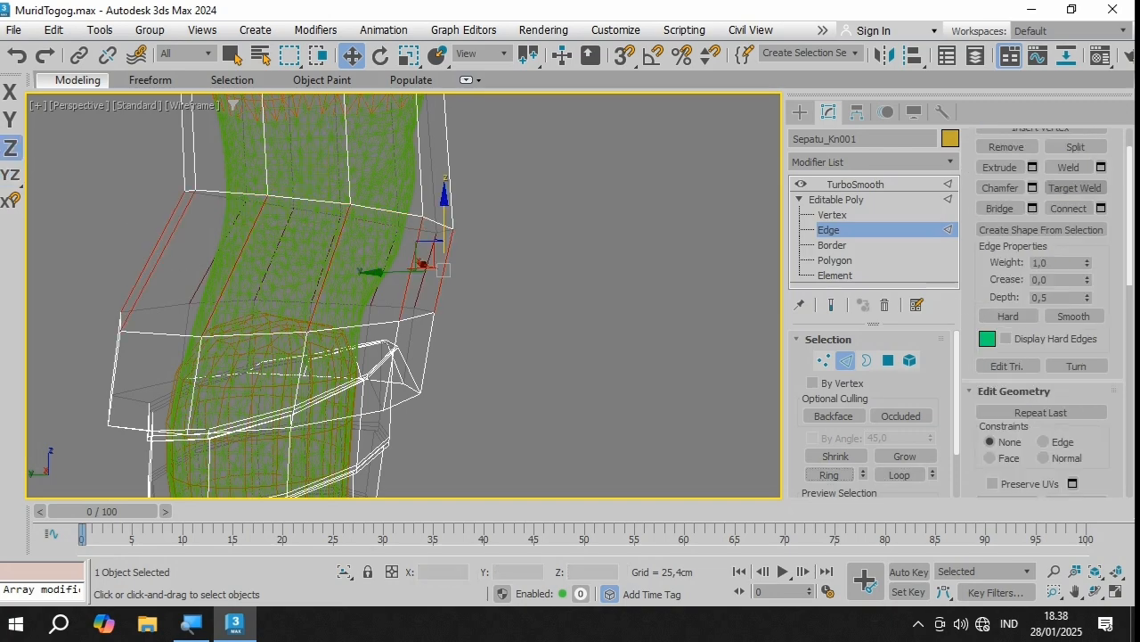
left_click(1068, 261)
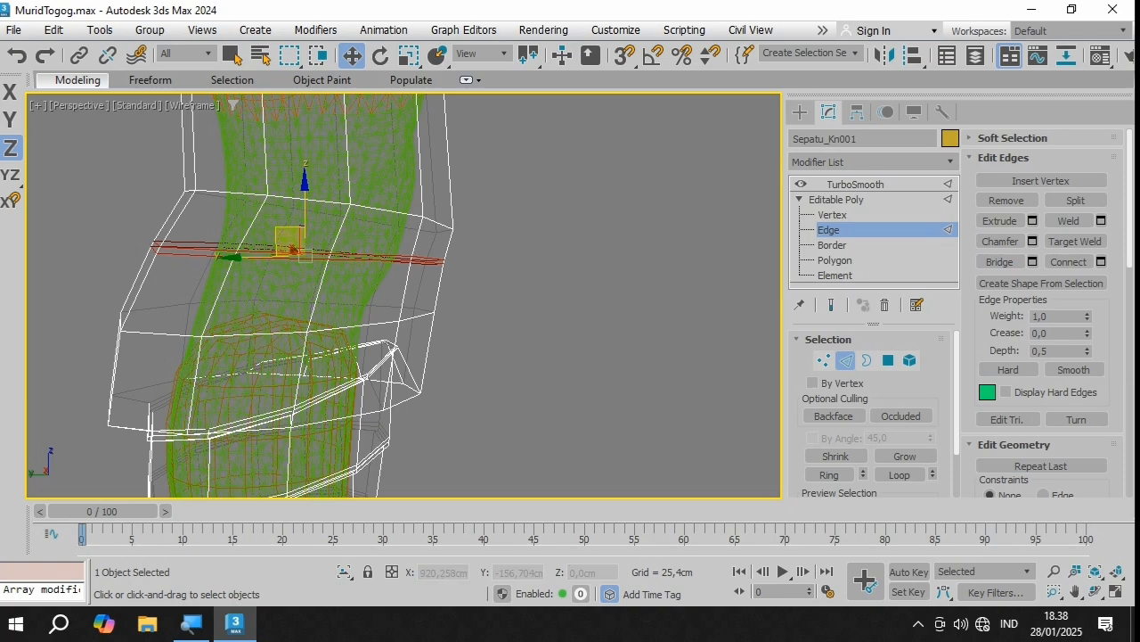
Step: Try to raise the new loop pair and connect the vertical edges below it with two more loops
mouse_move(302, 236)
left_mouse_down()
mouse_move(315, 192)
mouse_move(300, 222)
left_mouse_up()
left_click_drag(109, 253, 196, 282)
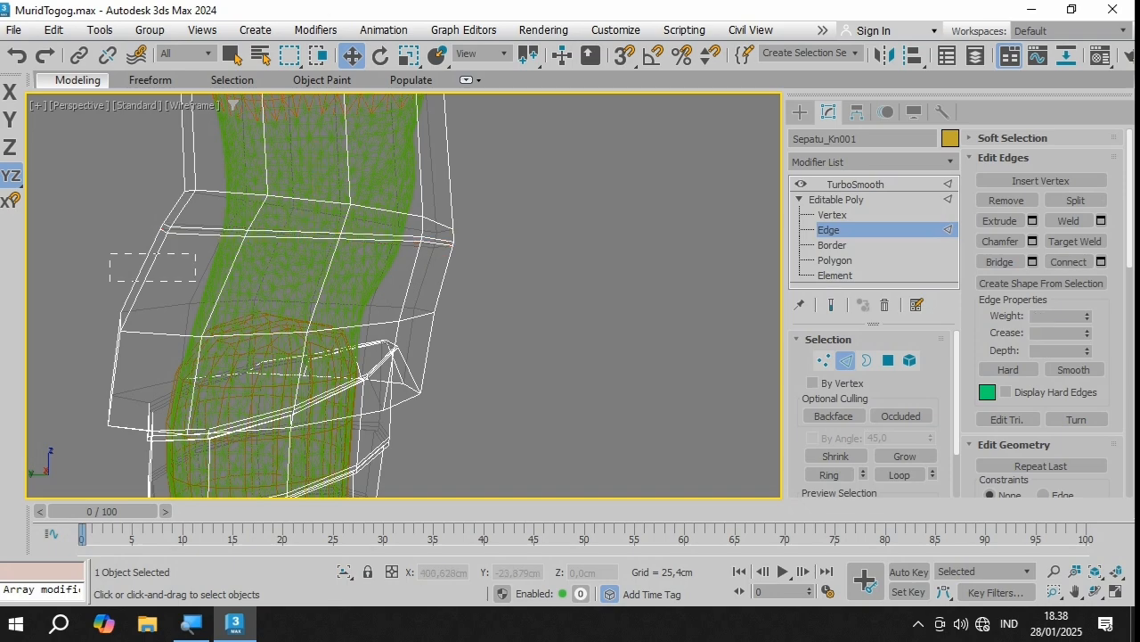
left_click(223, 285)
left_click(830, 474)
left_click(1068, 262)
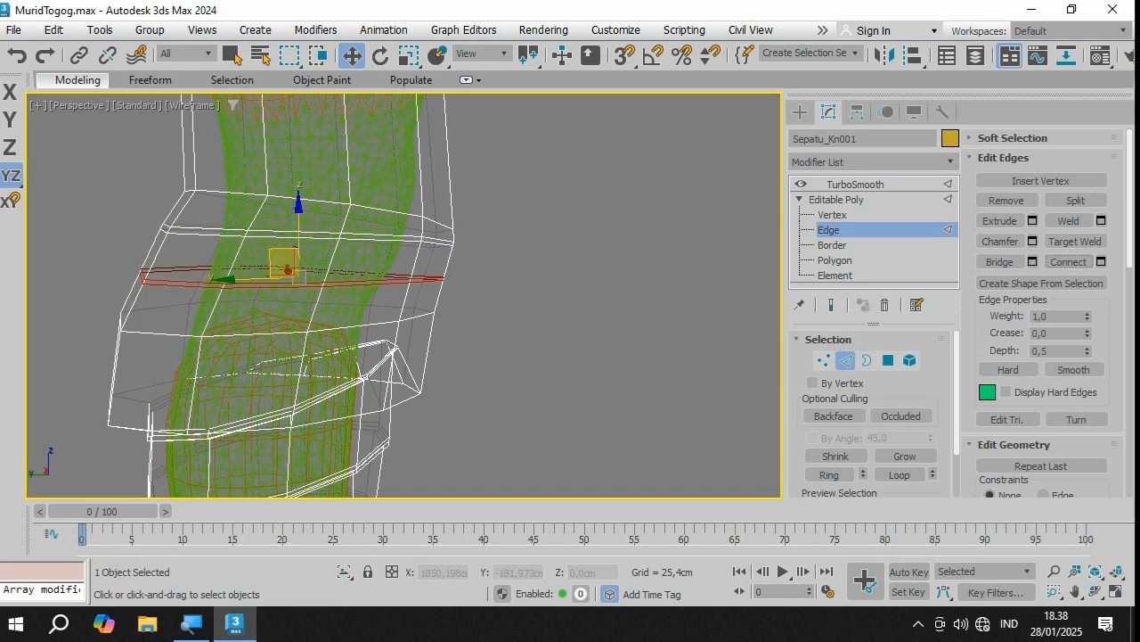
mouse_move(299, 233)
left_mouse_down()
mouse_move(299, 224)
mouse_move(283, 256)
mouse_move(290, 247)
left_mouse_up()
Step: Undo the added loops and their moves, back to the selected ring of vertical edges below the knee loop
left_click(96, 250)
key("ctrl+z")
key("ctrl+z")
key("ctrl+z")
key("ctrl+z")
key("ctrl+z")
key("ctrl+z")
key("ctrl+z")
key("ctrl+z")
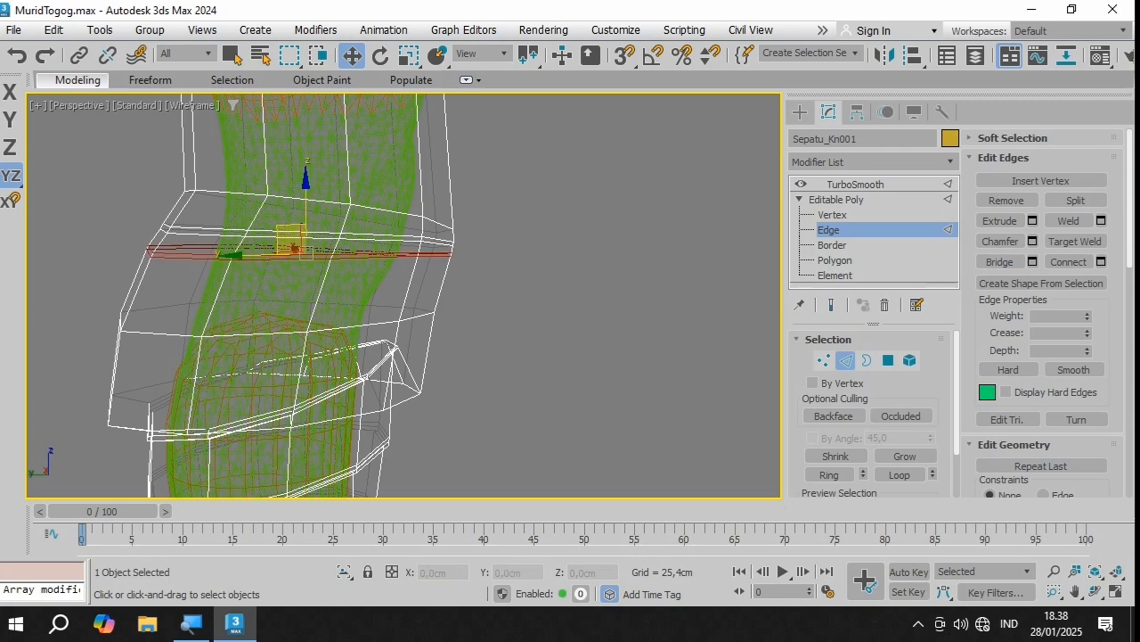
key("ctrl+z")
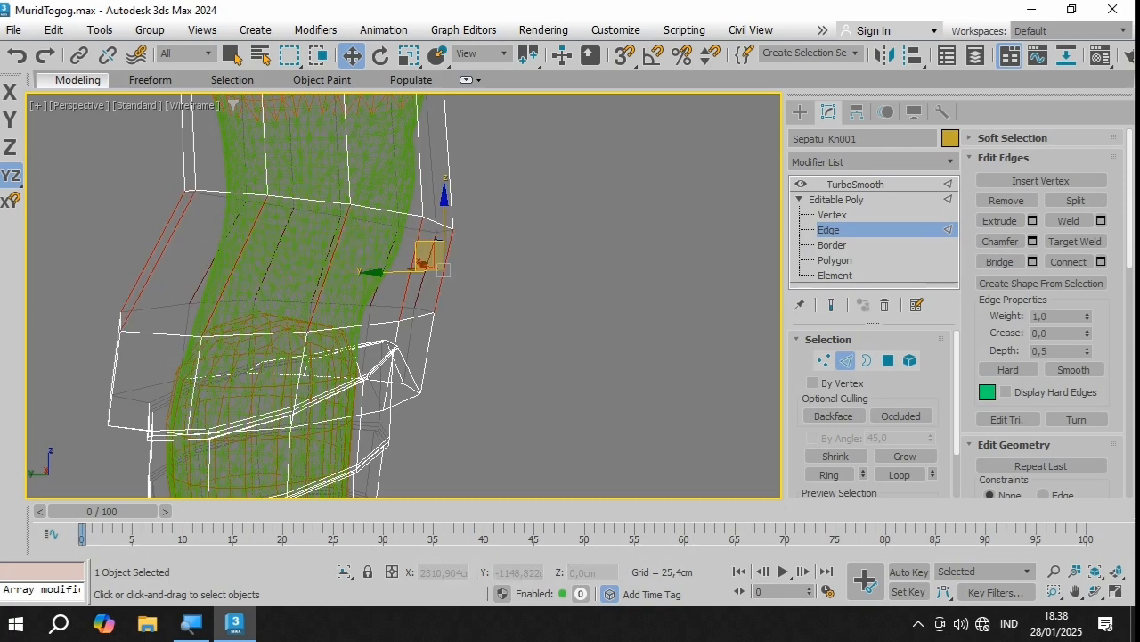
Step: Connect the vertical edges with one segment at a time, placing two fold loops just below the knee loop
left_click(1101, 261)
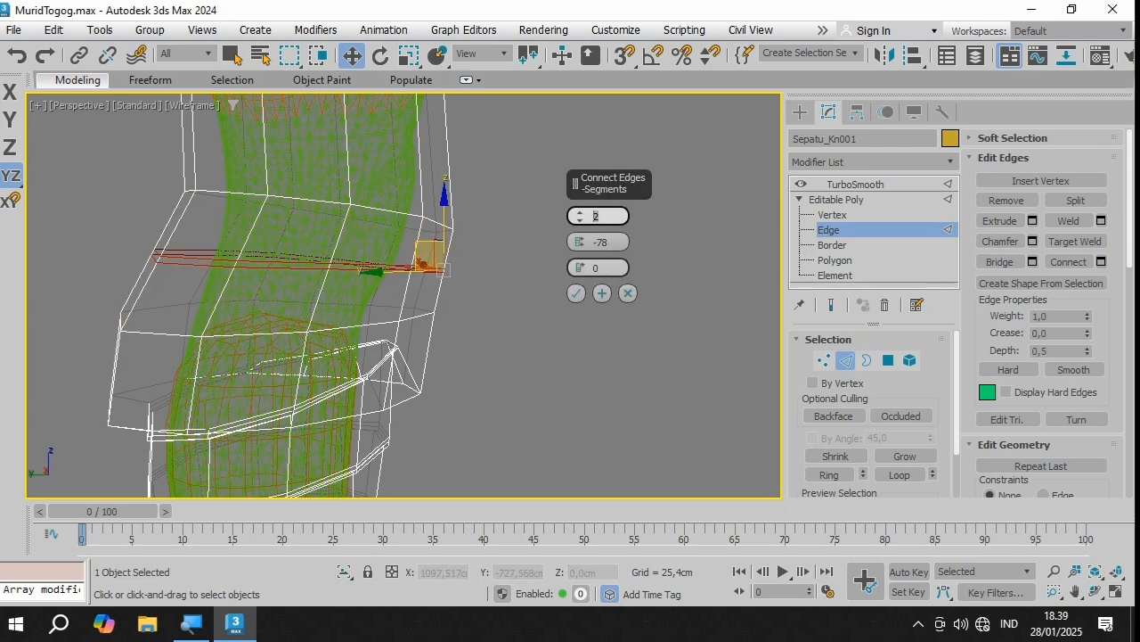
type("1")
key("Return")
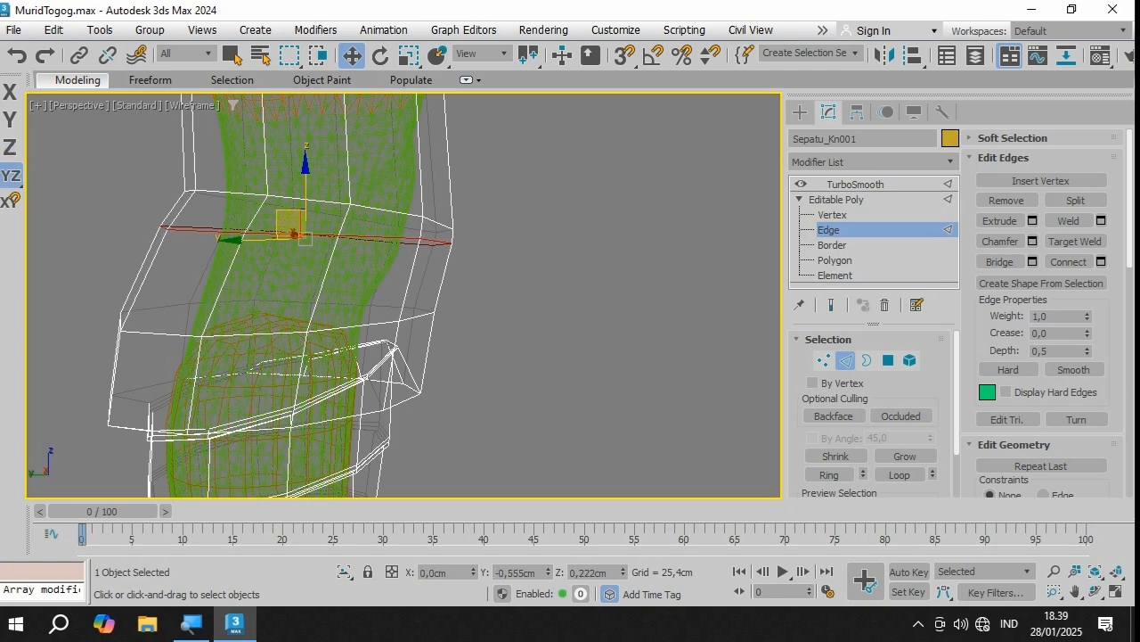
mouse_move(289, 225)
left_mouse_down()
mouse_move(214, 254)
mouse_move(128, 259)
mouse_move(427, 251)
mouse_move(283, 257)
mouse_move(288, 237)
left_mouse_up()
key("ctrl+d")
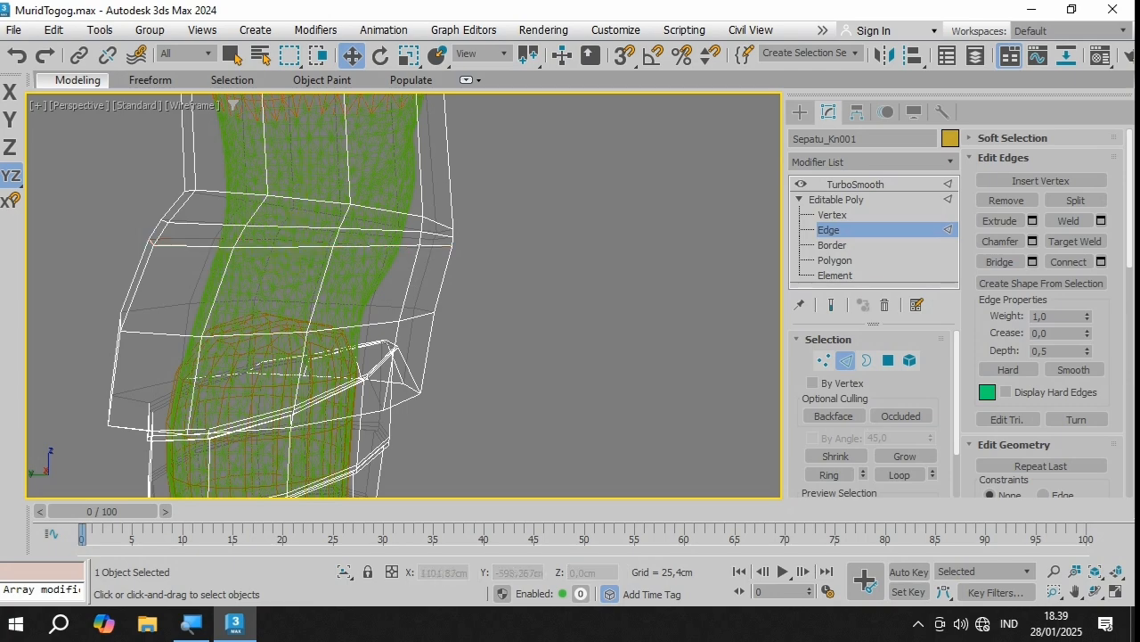
Step: In the Left view, raise the rear and side vertices of the upper fold loop
key("alt+w")
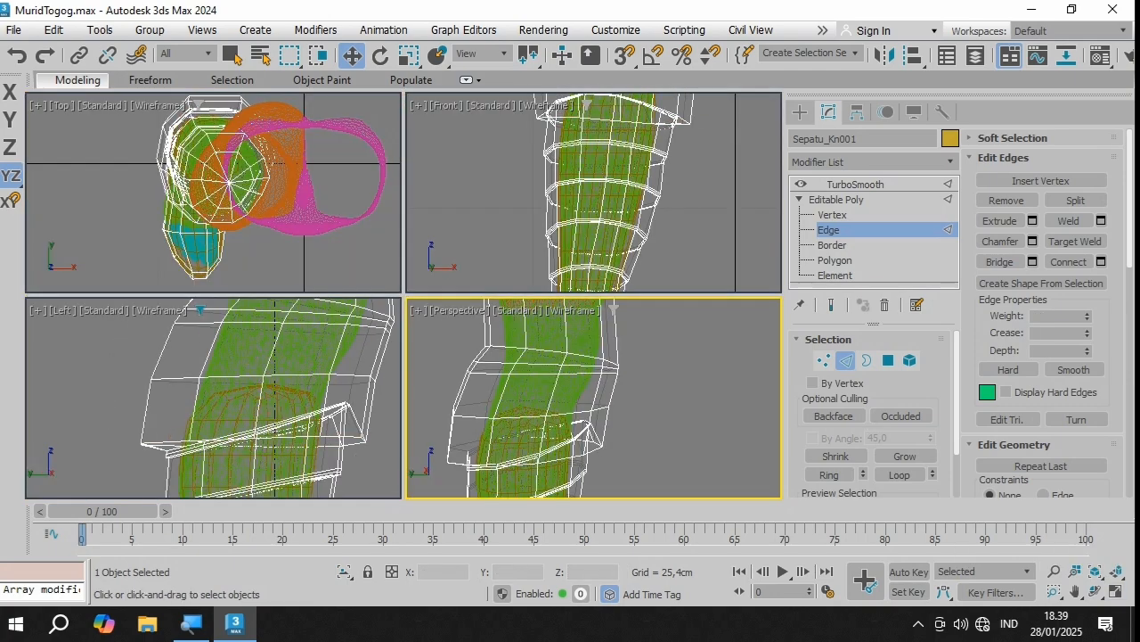
middle_click_drag(258, 401, 267, 392)
key("alt+w")
middle_click_drag(445, 312, 348, 343)
key("1")
key("w")
left_click(238, 259)
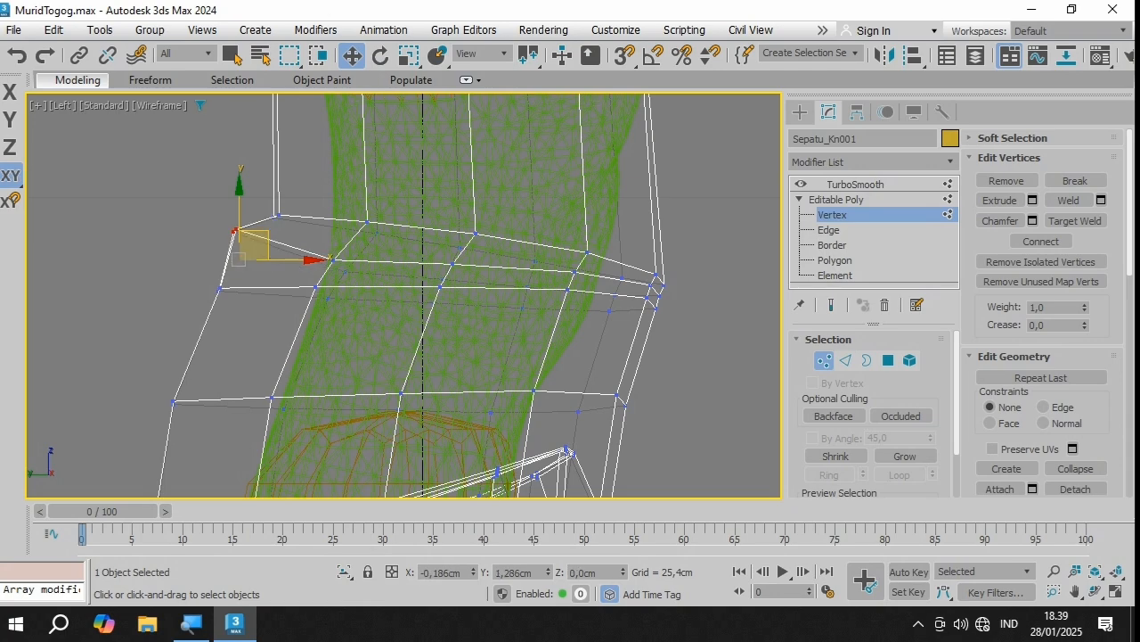
left_click_drag(253, 244, 580, 267)
left_click(616, 283)
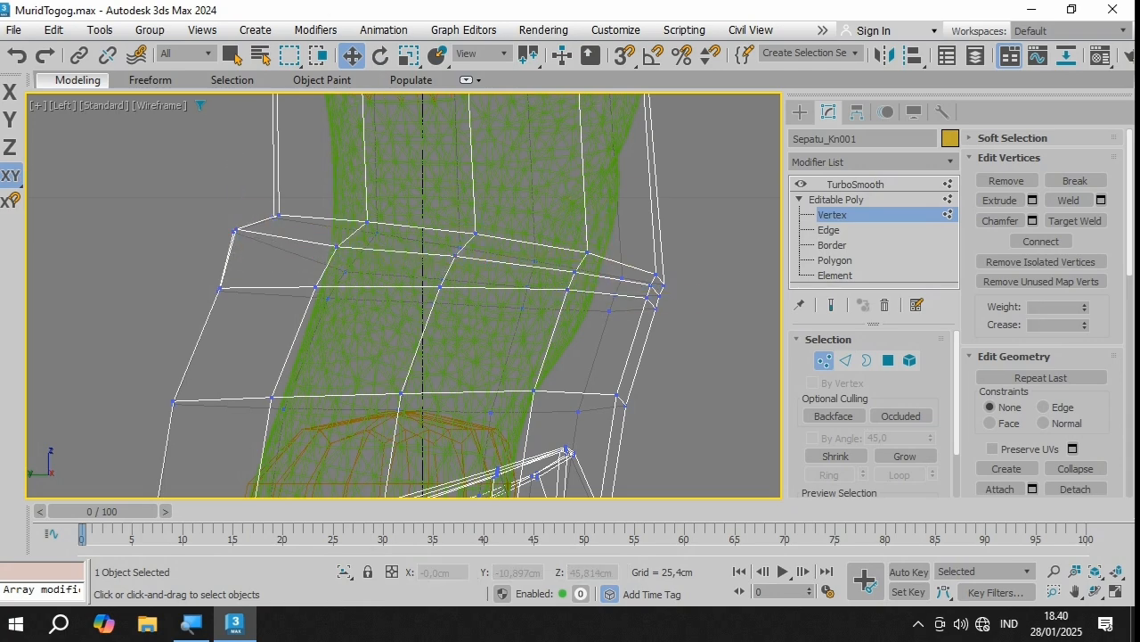
Step: Lower the front and front-side vertices of both fold loops so the fold slants down towards the front
scroll(617, 283, "up", 2)
left_click(547, 292)
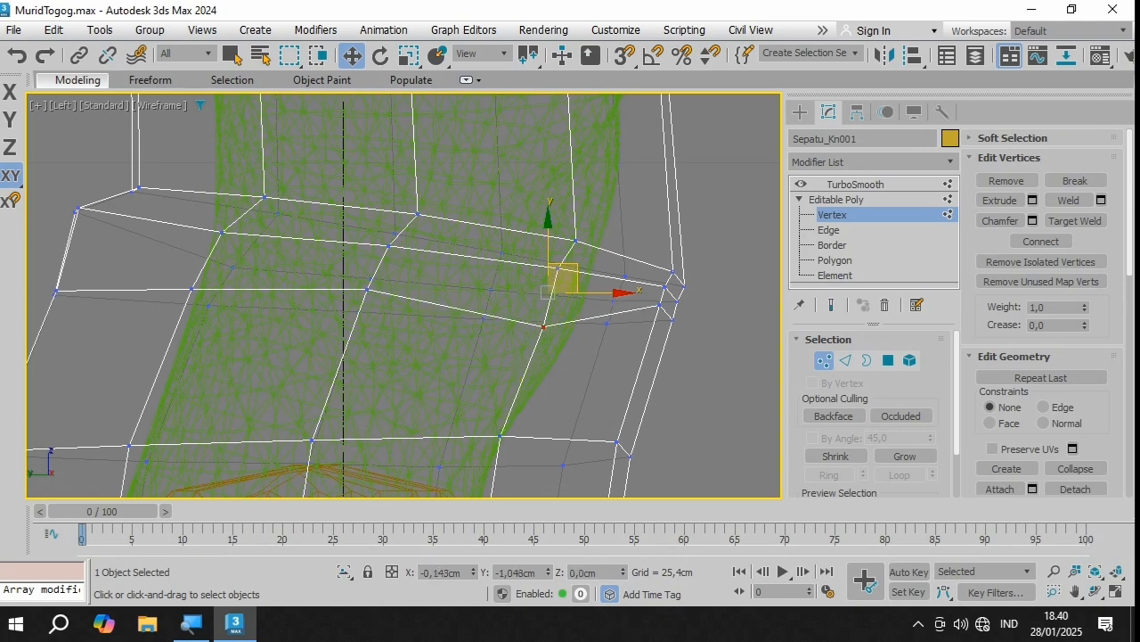
left_click_drag(547, 292, 682, 294)
scroll(580, 338, "up", 3)
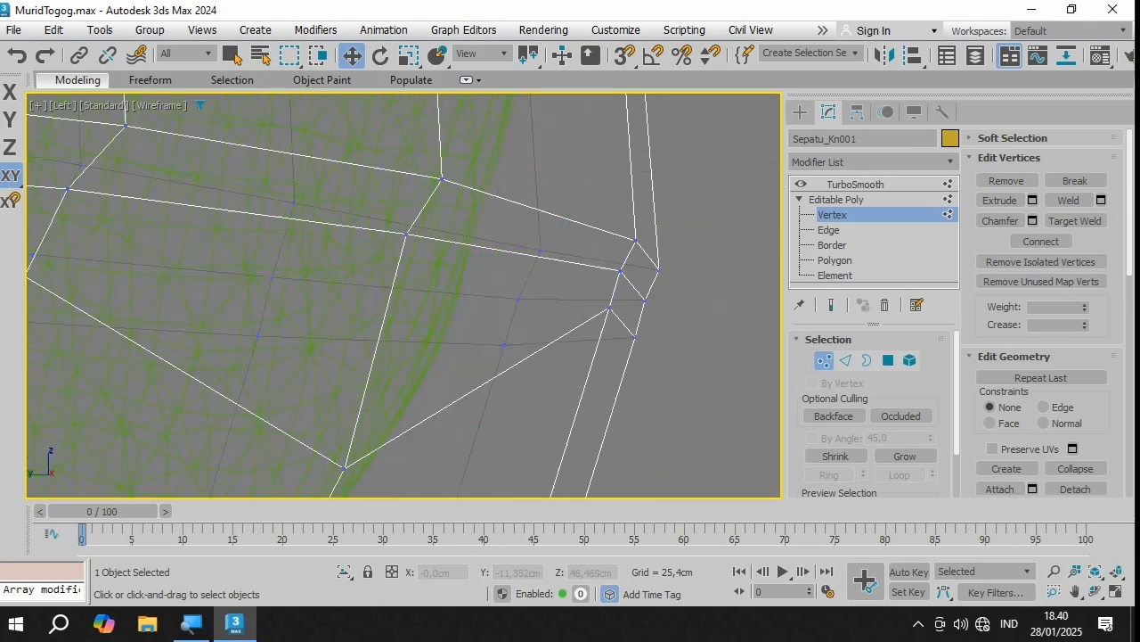
left_click_drag(542, 302, 621, 386)
scroll(680, 352, "down", 3)
middle_click_drag(646, 345, 698, 346)
left_click(731, 383)
left_click_drag(399, 321, 431, 263)
left_click_drag(586, 306, 698, 318)
middle_click_drag(570, 339, 677, 344)
Step: Raise the side vertices of the fold and pull the lower fold loop's back vertices in towards the leg
left_click(336, 334)
left_click_drag(352, 326, 381, 289)
left_click_drag(223, 356, 229, 360)
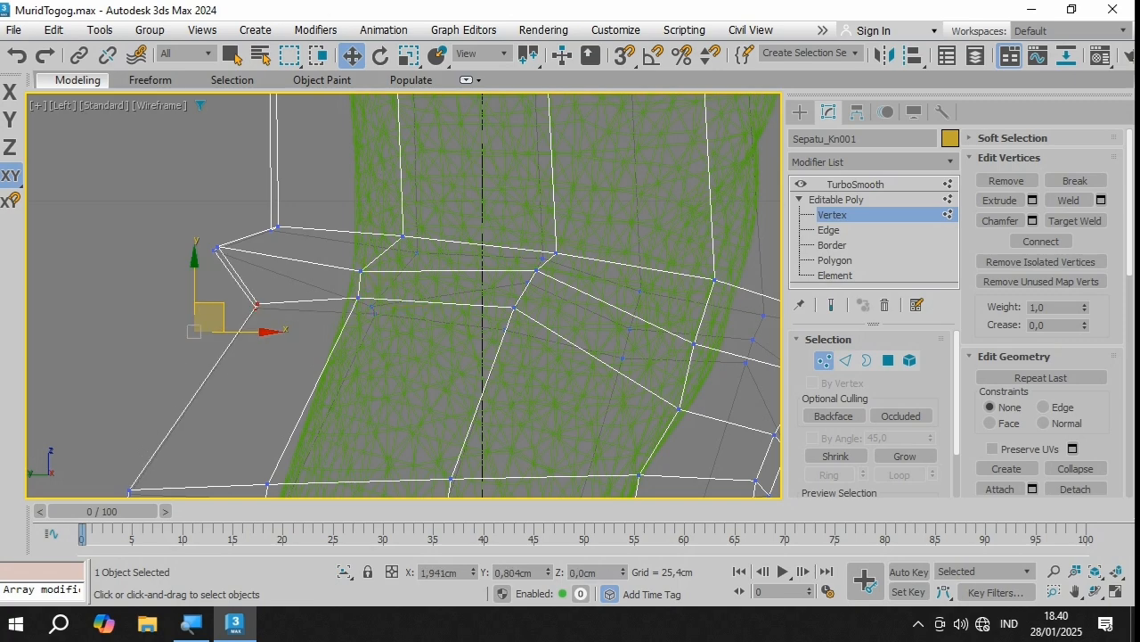
left_click_drag(205, 321, 285, 281)
left_click_drag(300, 158, 255, 343)
left_click_drag(258, 242, 307, 210)
scroll(187, 318, "down", 3)
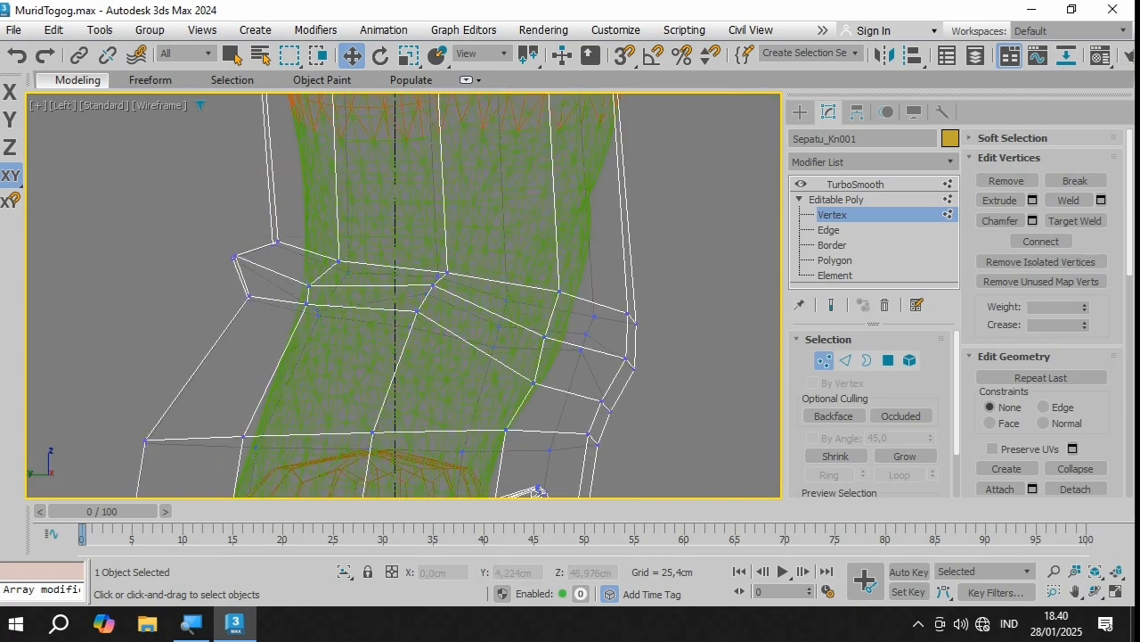
Step: Space out the rear side vertices of the fold loops and raise the lower loop's middle side vertices
left_click_drag(280, 287, 346, 328)
scroll(333, 278, "up", 3)
left_click_drag(312, 273, 319, 307)
scroll(496, 279, "up", 3)
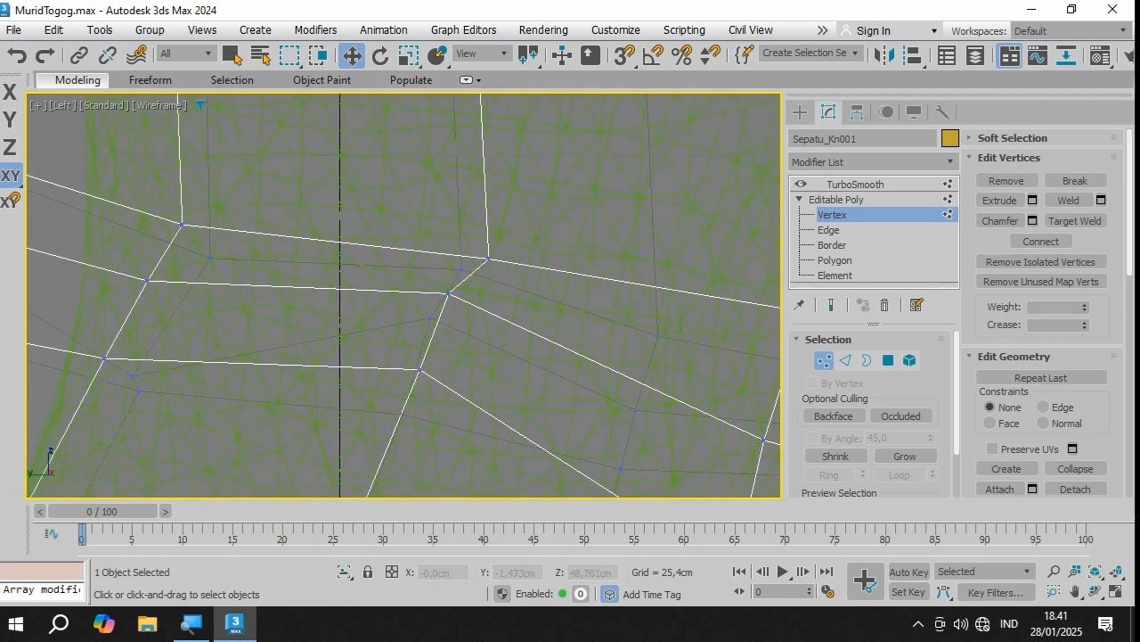
left_click_drag(450, 293, 426, 375)
scroll(652, 369, "down", 2)
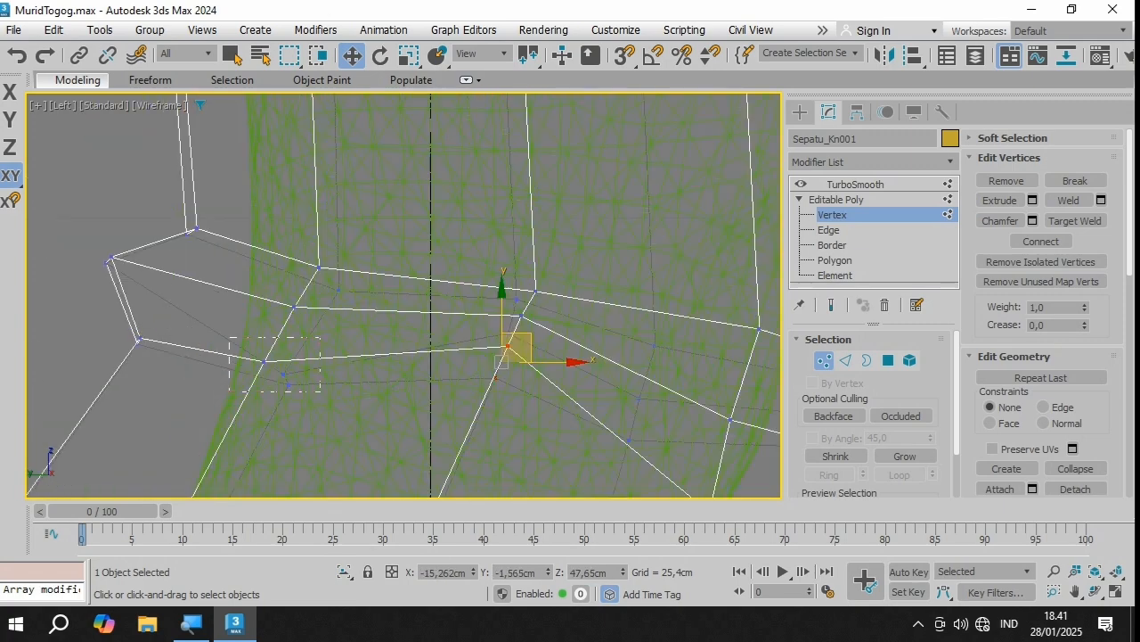
Step: Raise the lower fold loop's rear side vertices and bring the back vertices of all three loops closer together
left_click(294, 350)
left_click_drag(94, 320, 179, 373)
left_click_drag(153, 316, 211, 240)
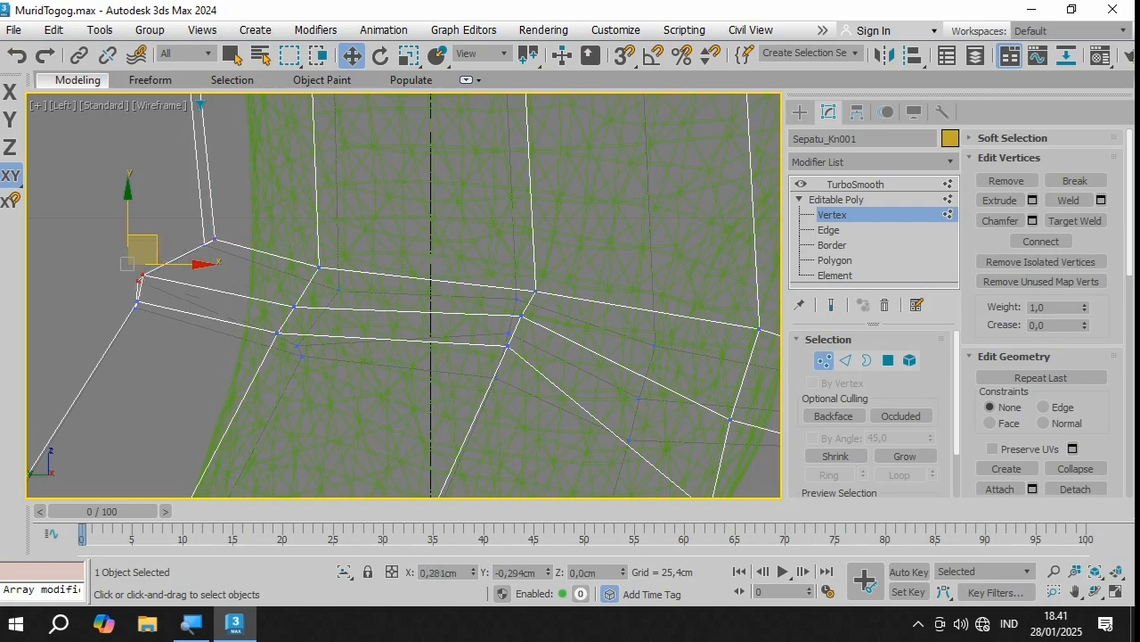
left_click_drag(115, 280, 211, 338)
left_click_drag(136, 303, 172, 291)
left_click(275, 385)
scroll(289, 379, "down", 7)
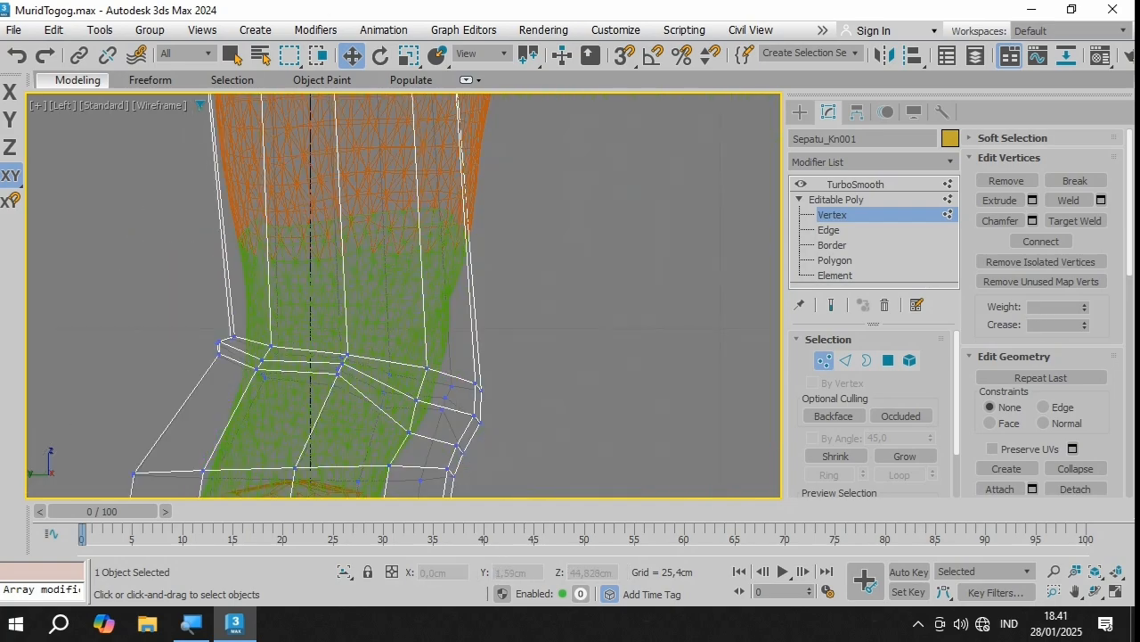
Step: Lower the middle side vertices of both fold loops and nudge the upper fold loop's rear side vertex up
scroll(350, 370, "up", 5)
left_click_drag(352, 315, 390, 362)
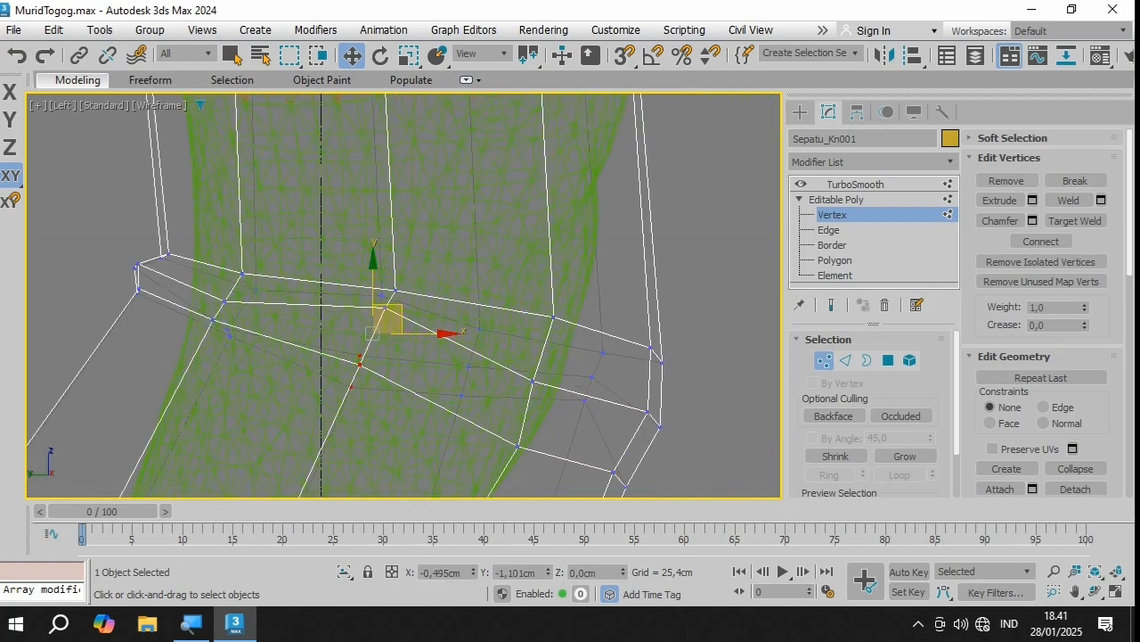
left_click(382, 334)
scroll(375, 319, "up", 2)
left_click_drag(359, 298, 438, 350)
left_click_drag(405, 279, 380, 336)
key("ctrl+z")
key("ctrl+z")
left_click_drag(163, 295, 163, 289)
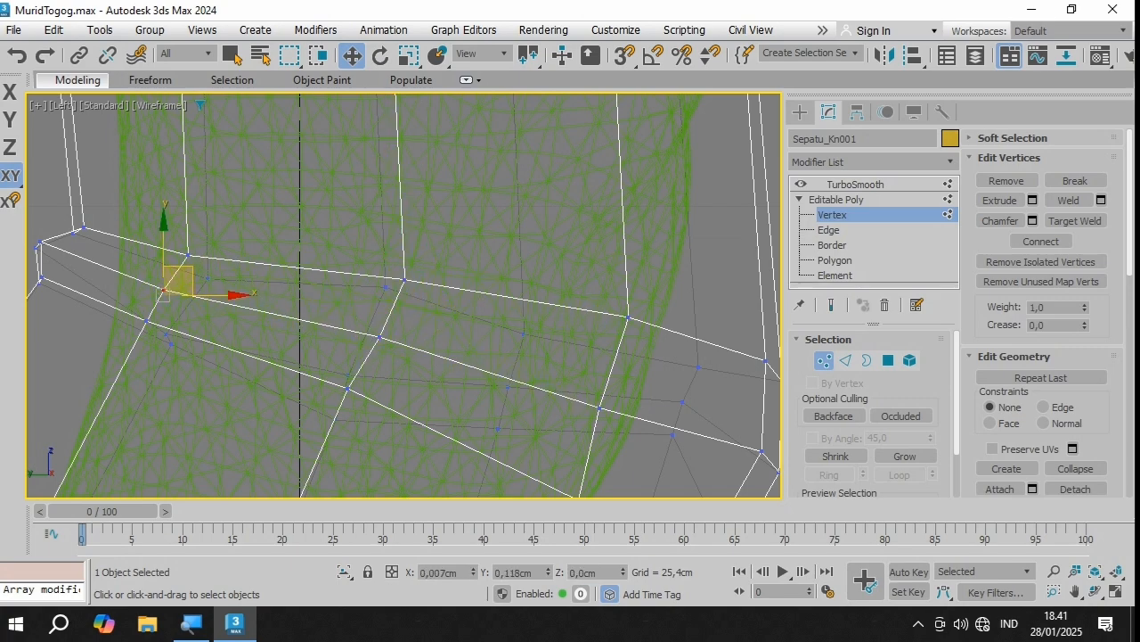
Step: Nudge the front side vertices of both fold loops slightly forward
scroll(124, 300, "down", 2)
left_click_drag(453, 379, 484, 408)
scroll(566, 344, "down", 2)
left_click(480, 413)
left_click(465, 332)
scroll(458, 322, "down", 4)
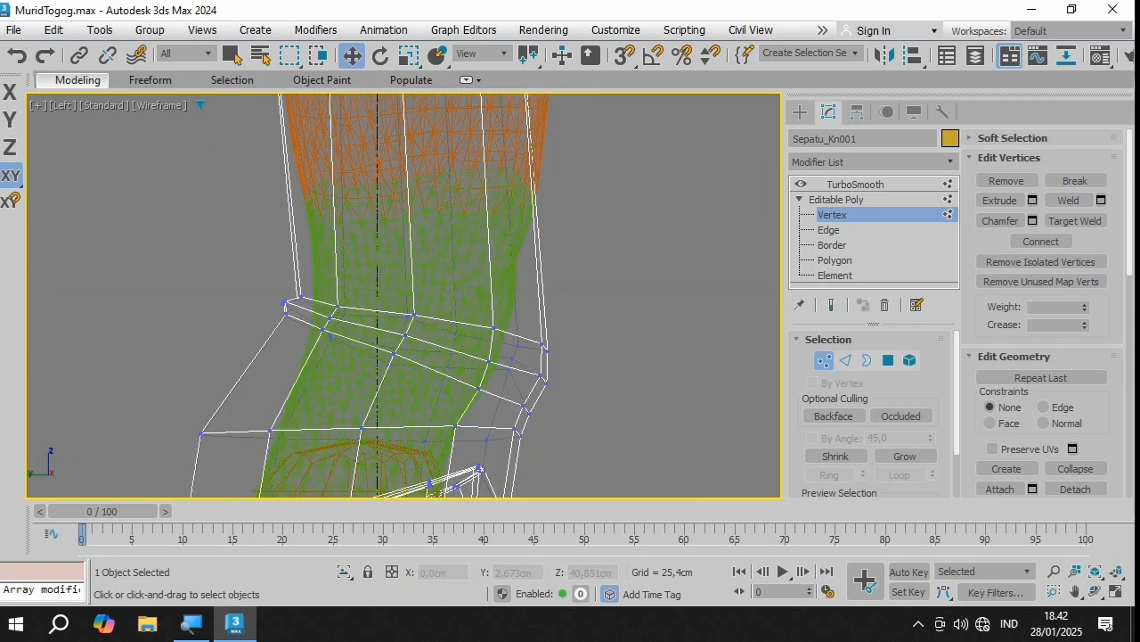
scroll(333, 430, "up", 4)
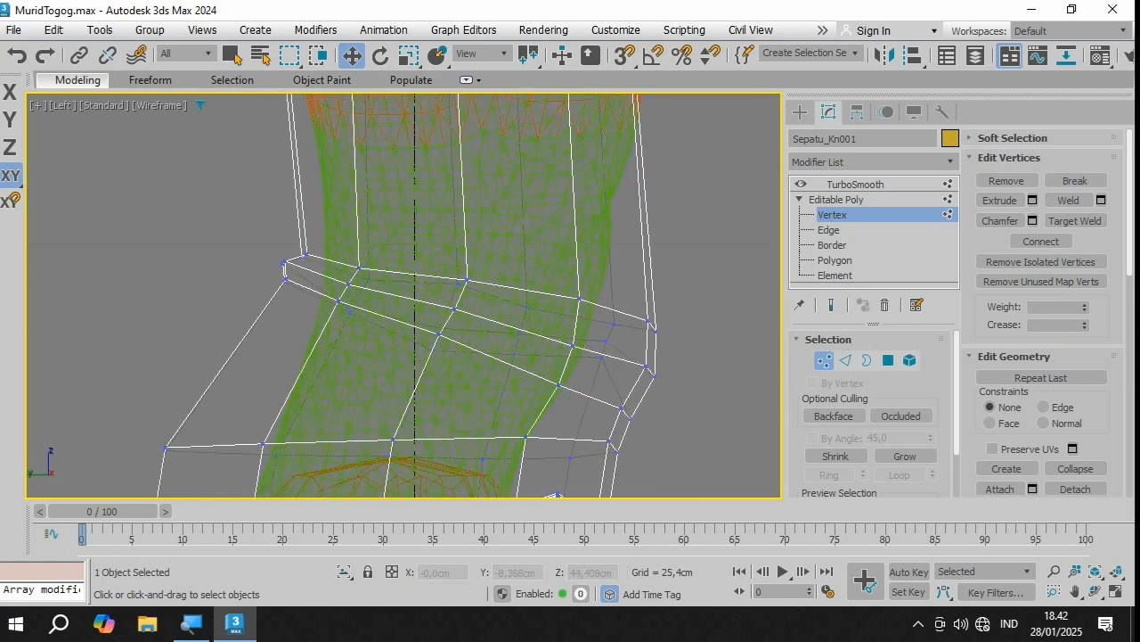
Step: Select the front vertices of the knee loop and both fold loops and move them back towards the leg
left_click_drag(604, 308, 683, 430)
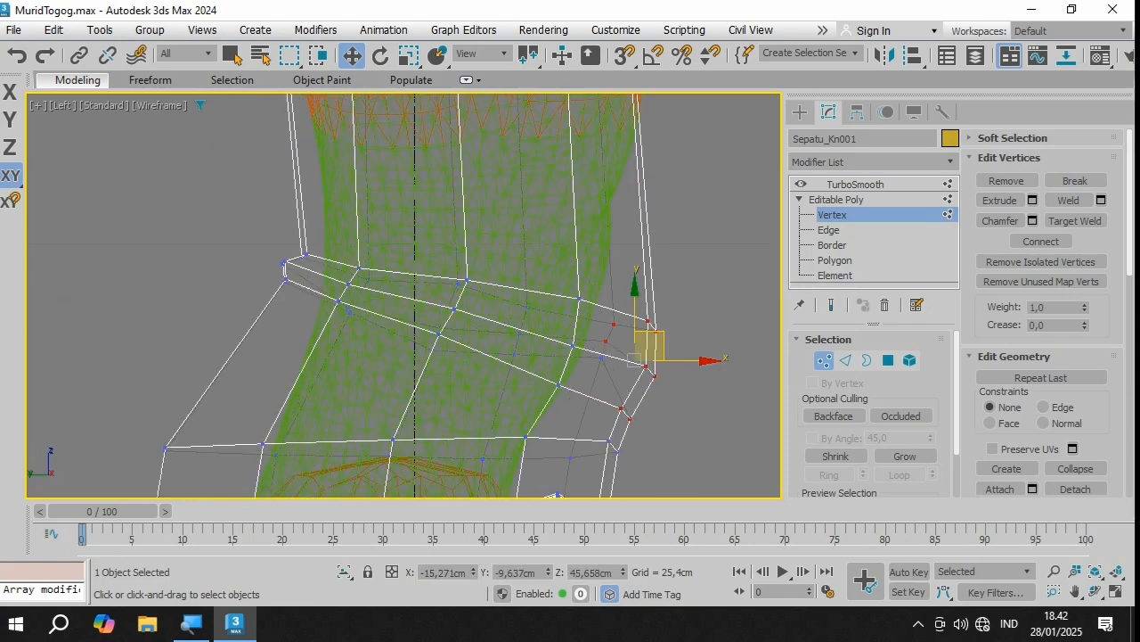
left_click(685, 312)
left_click_drag(636, 306, 643, 427)
left_click_drag(658, 356, 633, 339)
left_click(661, 391)
Step: Select the front side vertices of the knee loop and both fold loops and shift them slightly towards the back
left_click(559, 385)
left_click_drag(548, 287, 603, 396)
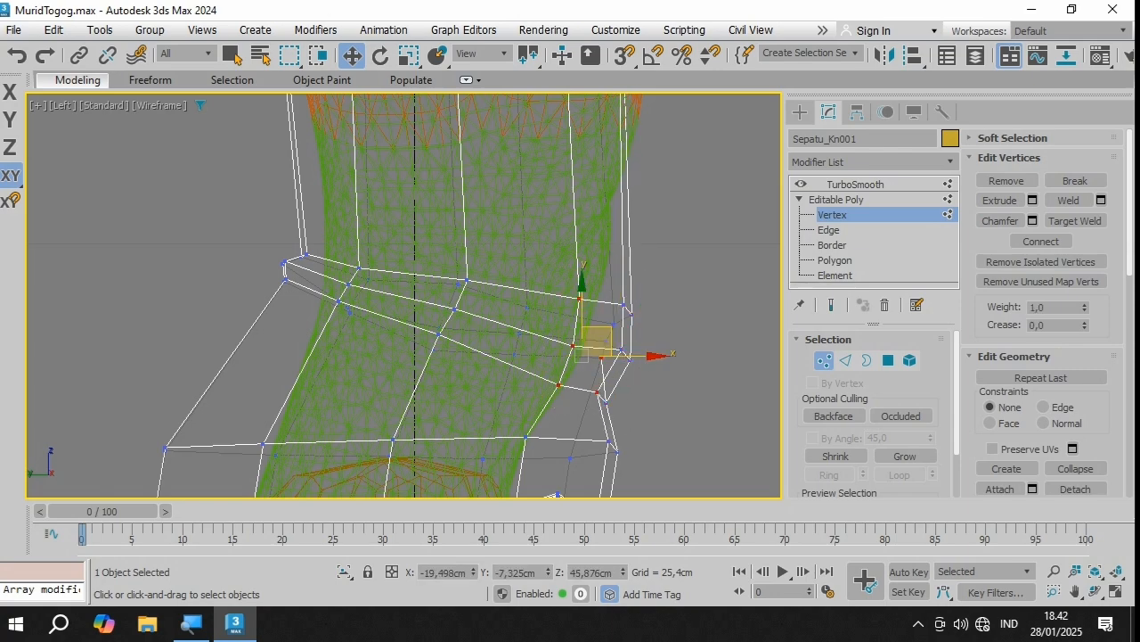
left_click(614, 324)
key("ctrl+z")
left_click(661, 390)
left_click_drag(547, 285, 588, 397)
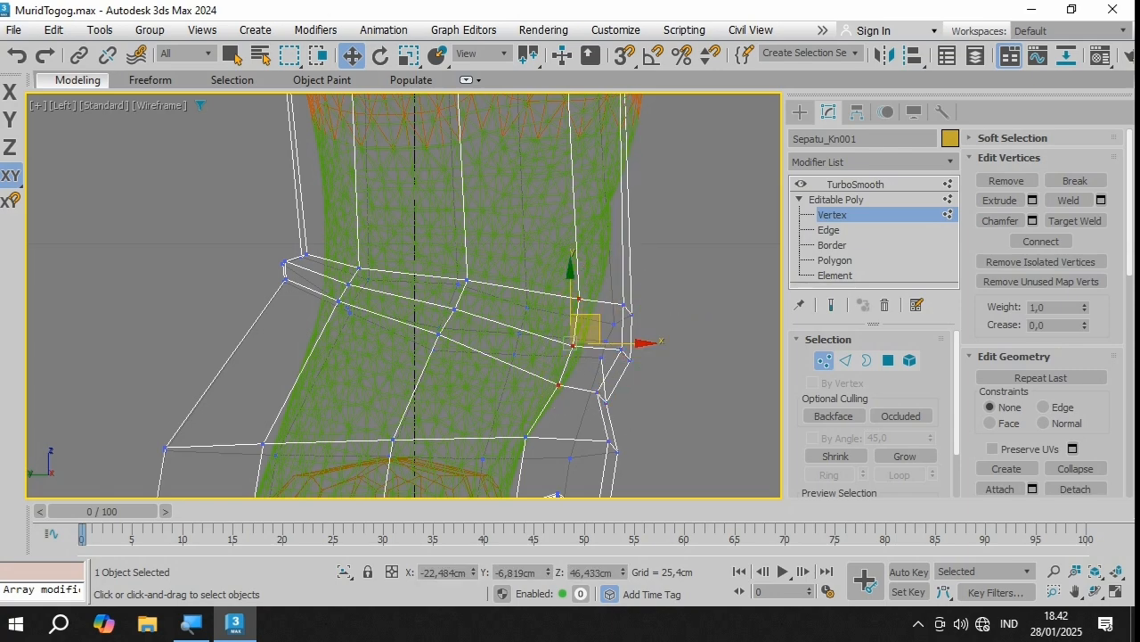
left_click_drag(588, 328, 565, 329)
left_click(536, 472)
scroll(536, 472, "down", 2)
middle_click_drag(535, 472, 510, 398)
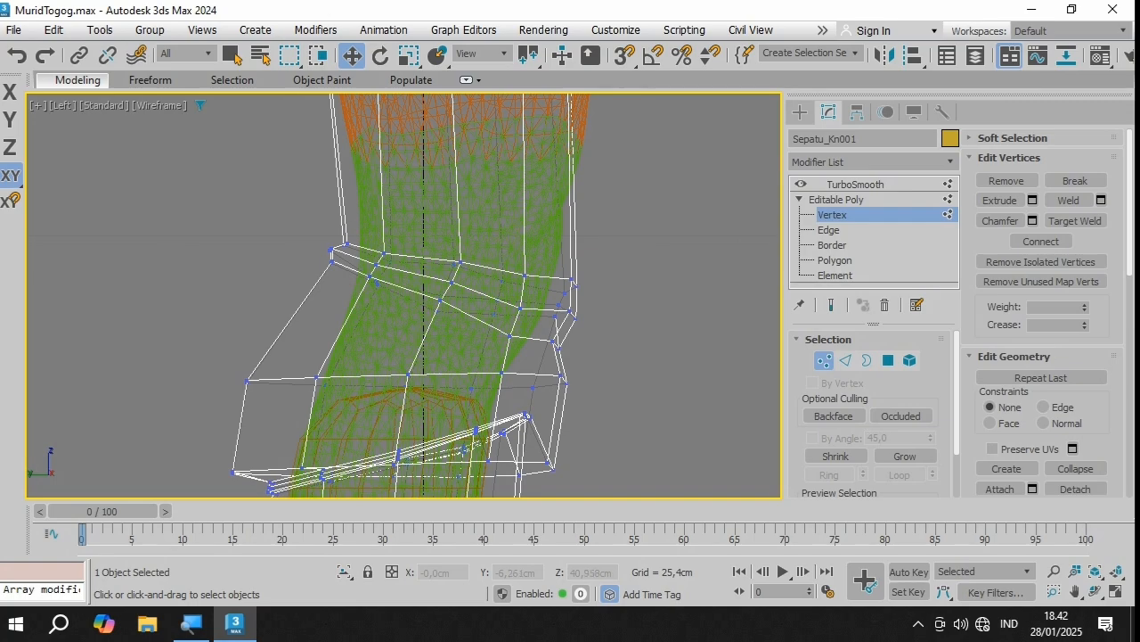
Step: In the Perspective view, adjust the lower fold loop's front side vertex and the upper fold loop's middle side vertex
key("alt+w")
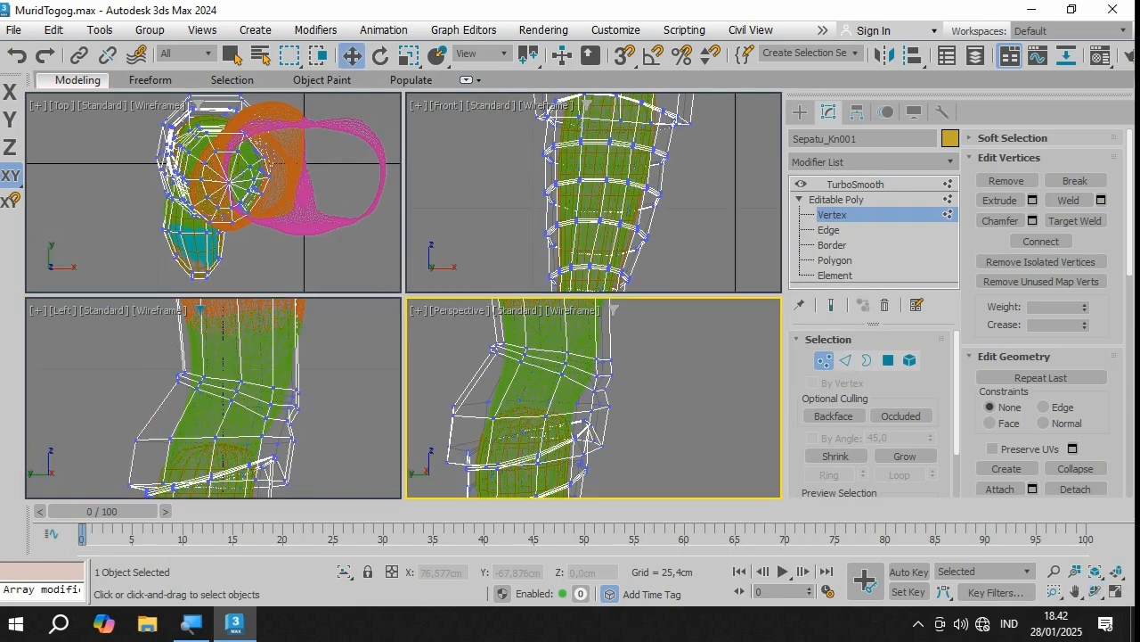
key("alt+w")
middle_click_drag(499, 384, 561, 388, "alt")
scroll(198, 278, "up", 5)
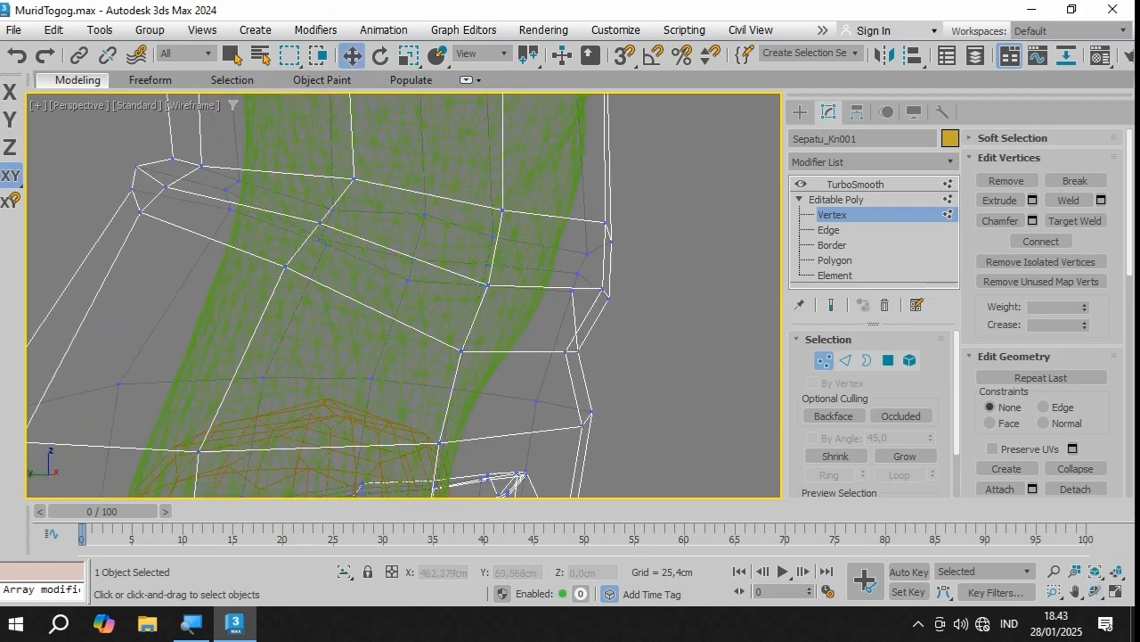
left_click(456, 354)
left_click_drag(444, 341, 456, 320)
left_click(320, 223)
left_click_drag(309, 209, 305, 208)
scroll(223, 269, "down", 5)
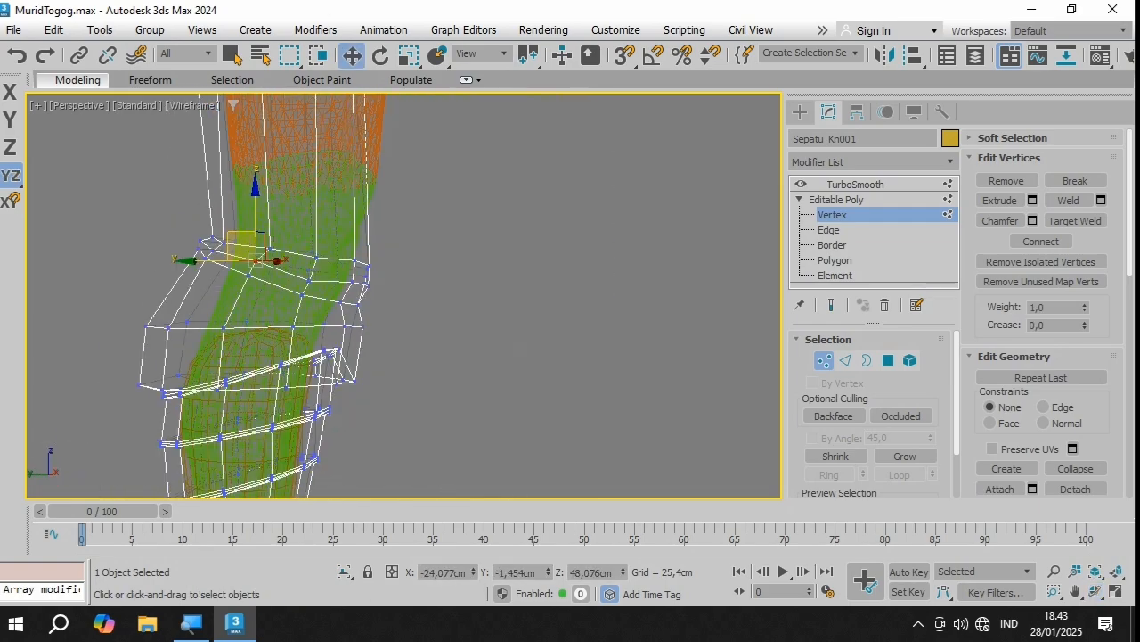
Step: Raise a vertex of the knee fold on the leg's inner side by about 0,5 cm along Z
middle_click_drag(268, 276, 374, 280, "alt")
left_click(314, 321)
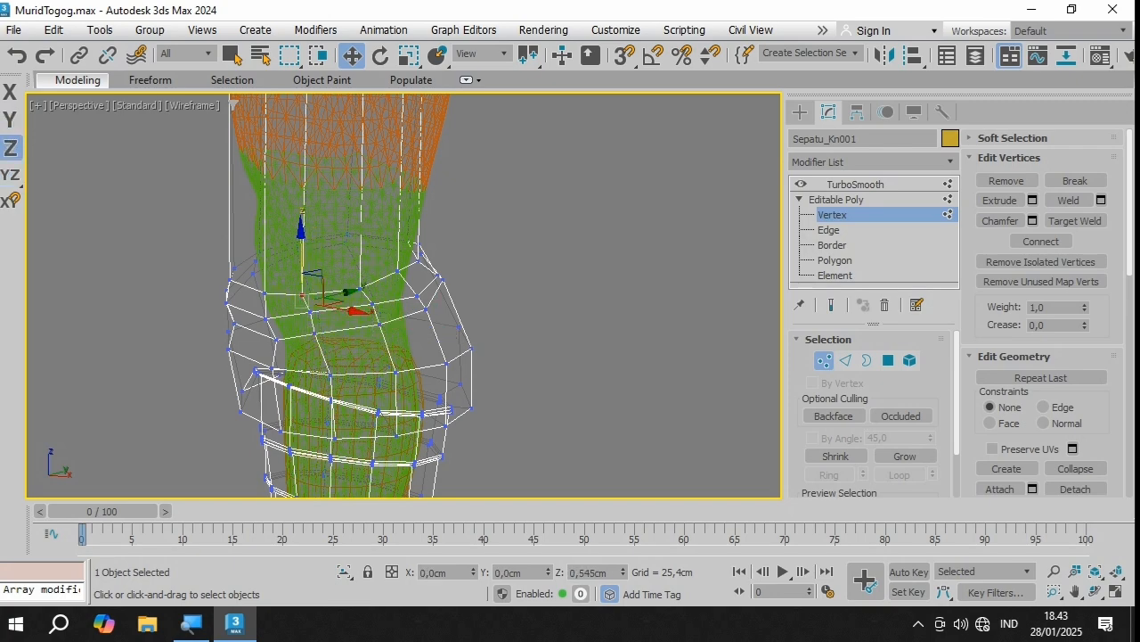
scroll(433, 269, "up", 5)
left_click(1116, 591)
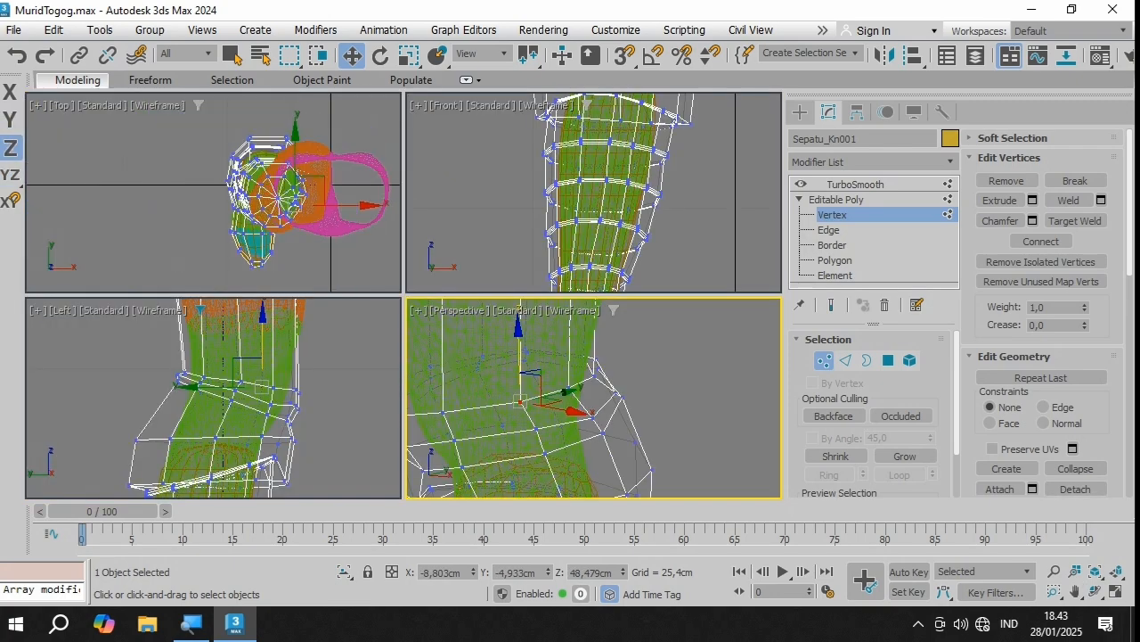
left_click(1115, 592)
Step: Select the vertices of the two loops across the thigh and shift them back along Y
left_click(1076, 592)
scroll(320, 298, "down", 5)
middle_click_drag(356, 296, 526, 285, "alt")
scroll(411, 240, "down", 5)
scroll(412, 240, "up", 5)
left_click_drag(484, 214, 151, 403)
mouse_move(290, 283)
left_mouse_down()
mouse_move(300, 283)
mouse_move(274, 280)
left_mouse_up()
key("e")
key("r")
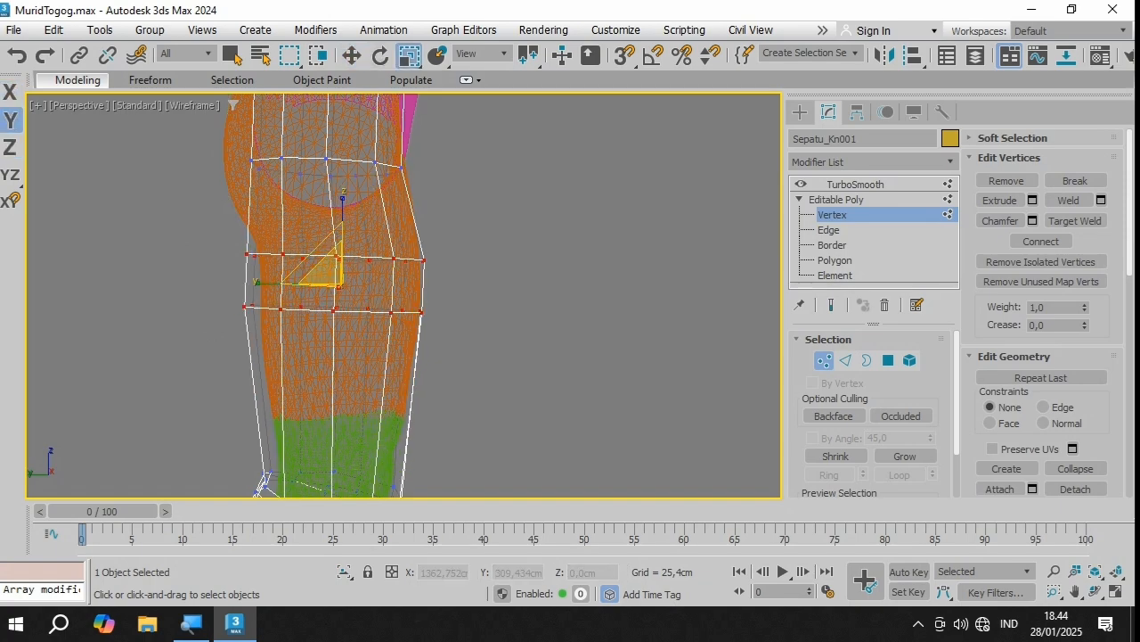
key("w")
Step: Select the lower thigh loop's vertices and lower them to Z about 57,7 cm, above the knee fold
scroll(463, 347, "down", 4)
scroll(463, 418, "up", 3)
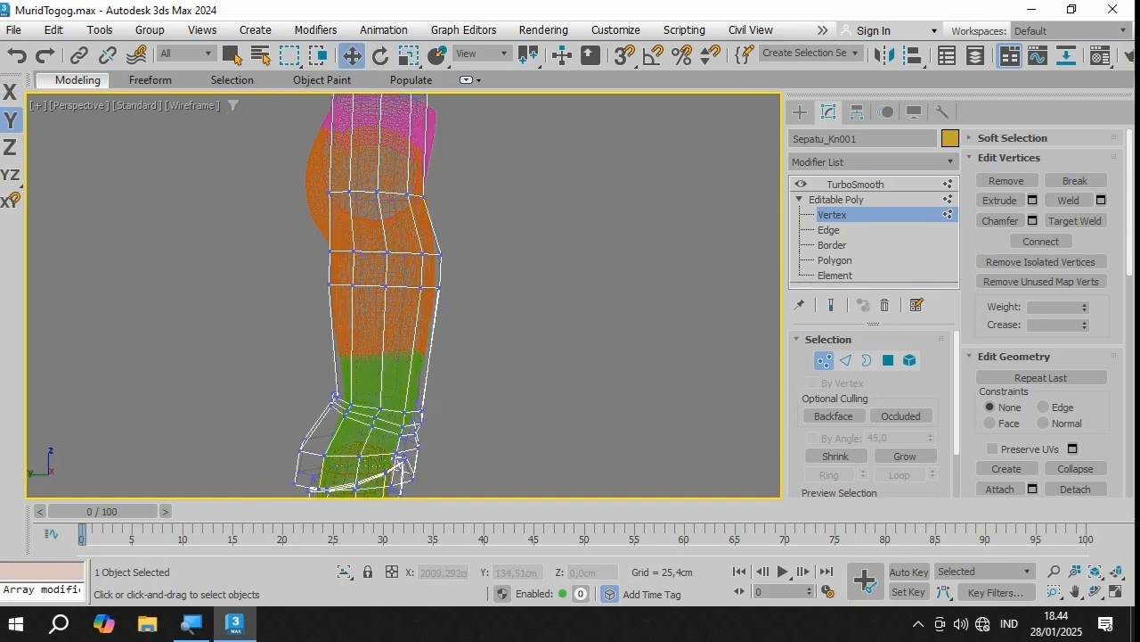
left_click_drag(372, 271, 372, 304)
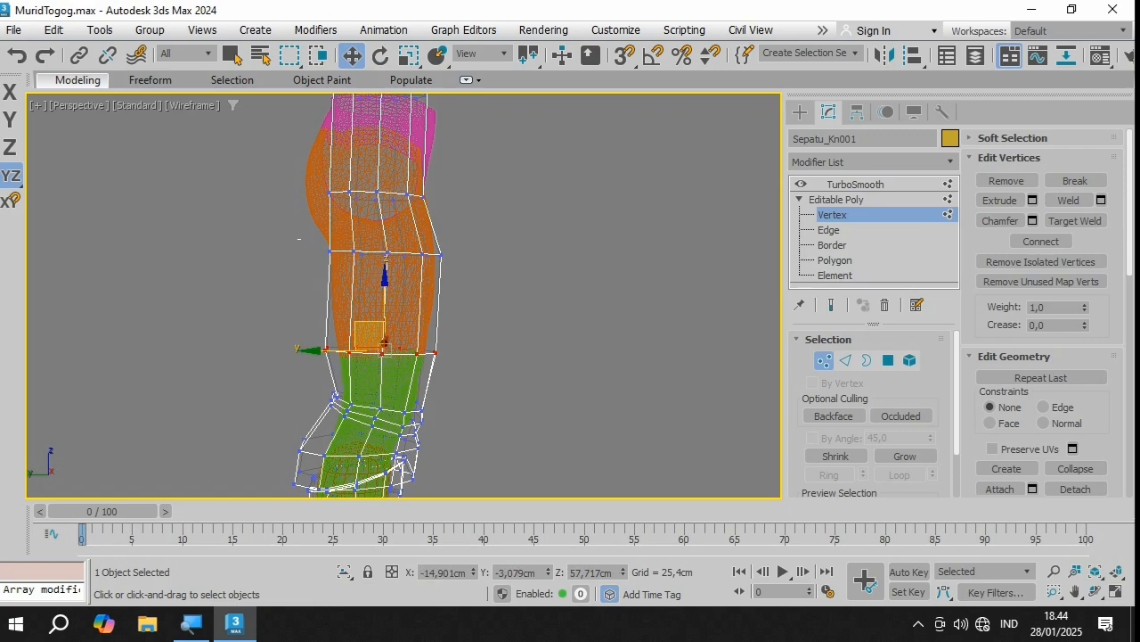
left_click(491, 286)
middle_click_drag(490, 285, 491, 292)
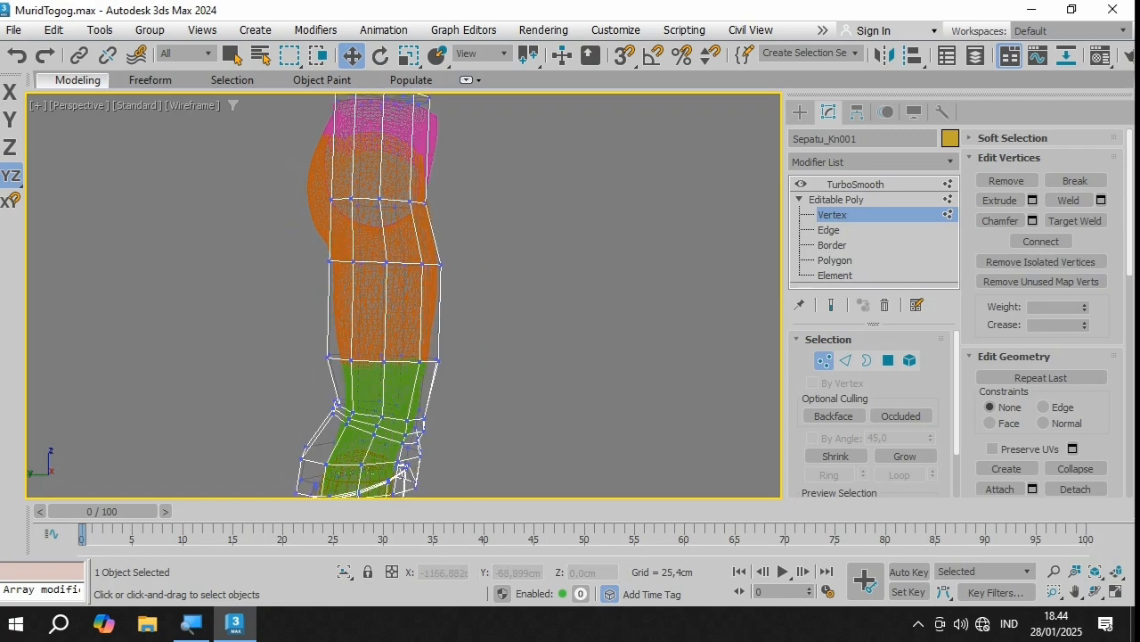
Step: Shift the upper thigh loop's vertices back along Y by about 2,1 cm to follow the buttock
left_click_drag(482, 179, 298, 223)
key("r")
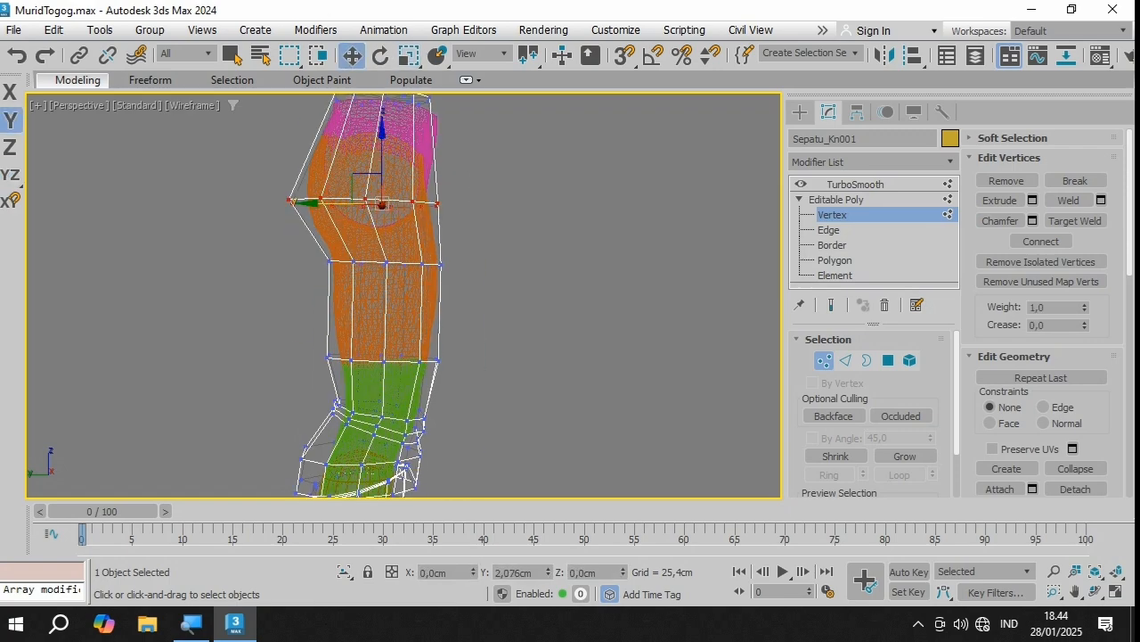
middle_click_drag(343, 160, 338, 222)
left_click_drag(267, 110, 352, 160)
left_click(409, 56)
left_click(352, 55)
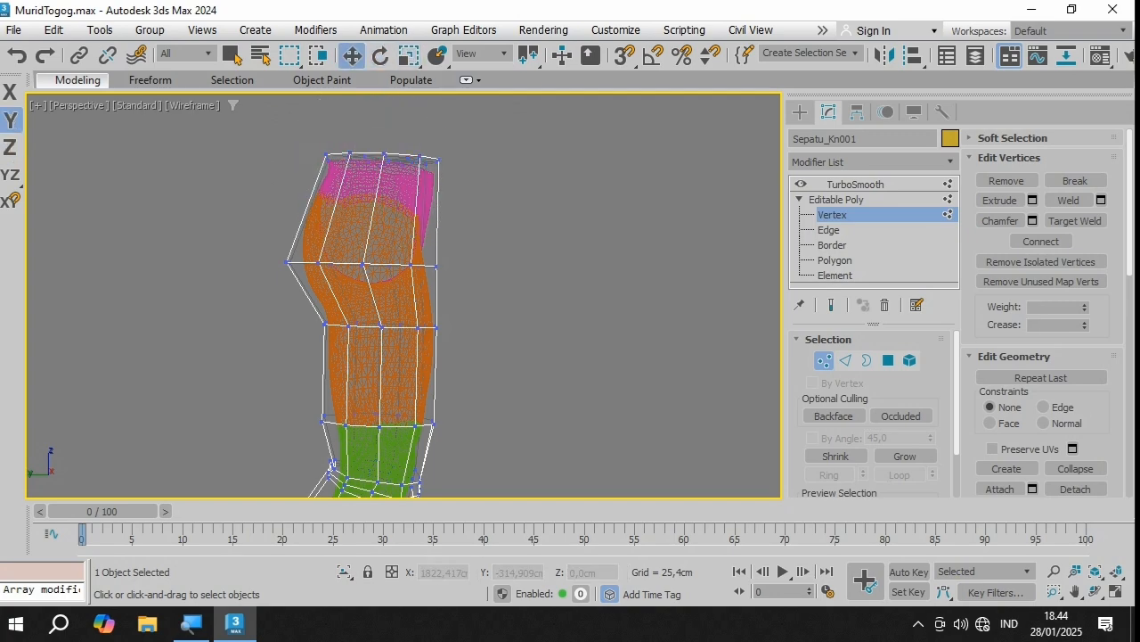
Step: In the maximized Front view, shift the loop above the knee fold and the mid-thigh loop inward along X to follow the leg
key("alt+w")
key("alt+w")
middle_click_drag(445, 276, 353, 196, "alt")
scroll(403, 294, "up", 3)
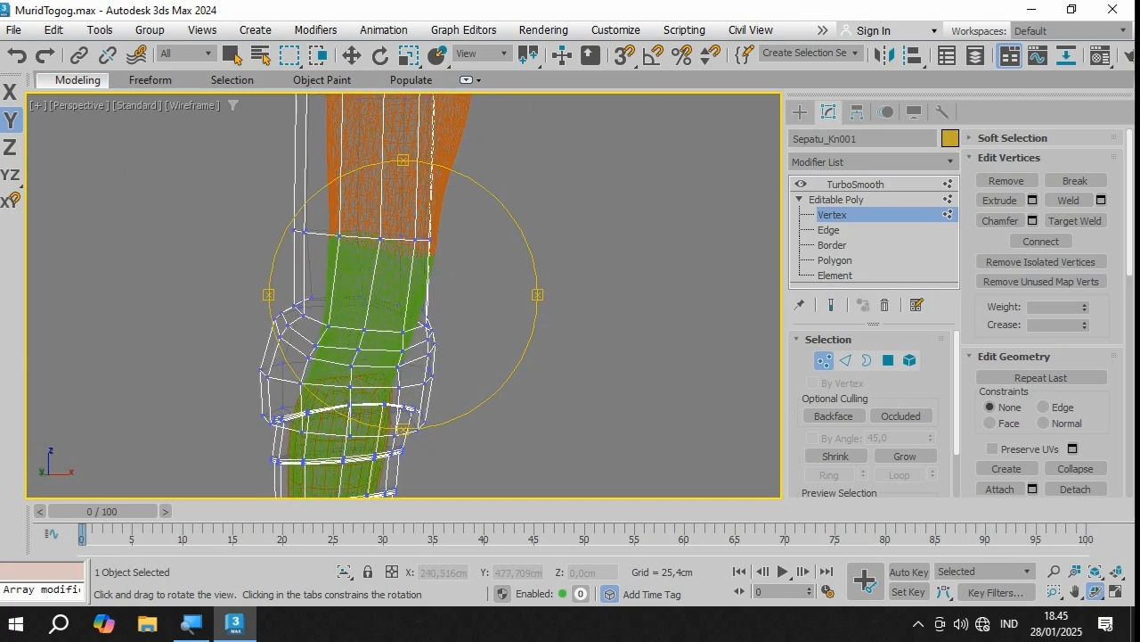
right_click(402, 294)
left_click(1116, 591)
right_click(622, 89)
right_click(766, 234)
left_click(1115, 591)
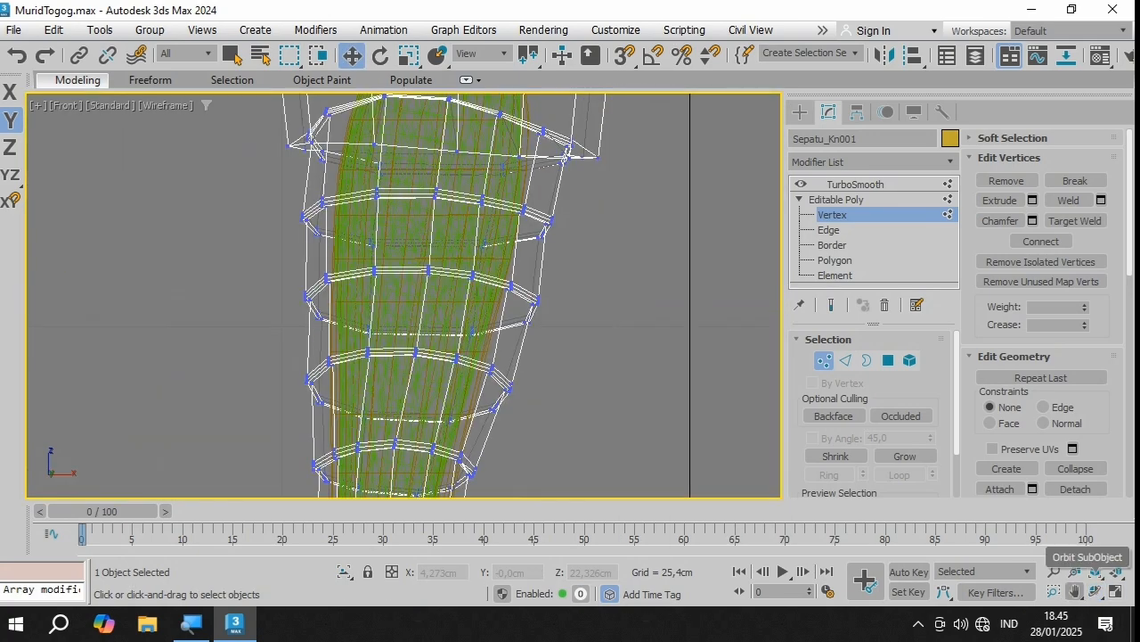
middle_click_drag(449, 165, 415, 381)
scroll(415, 381, "down", 7)
middle_click_drag(416, 277, 417, 300)
scroll(416, 301, "up", 4)
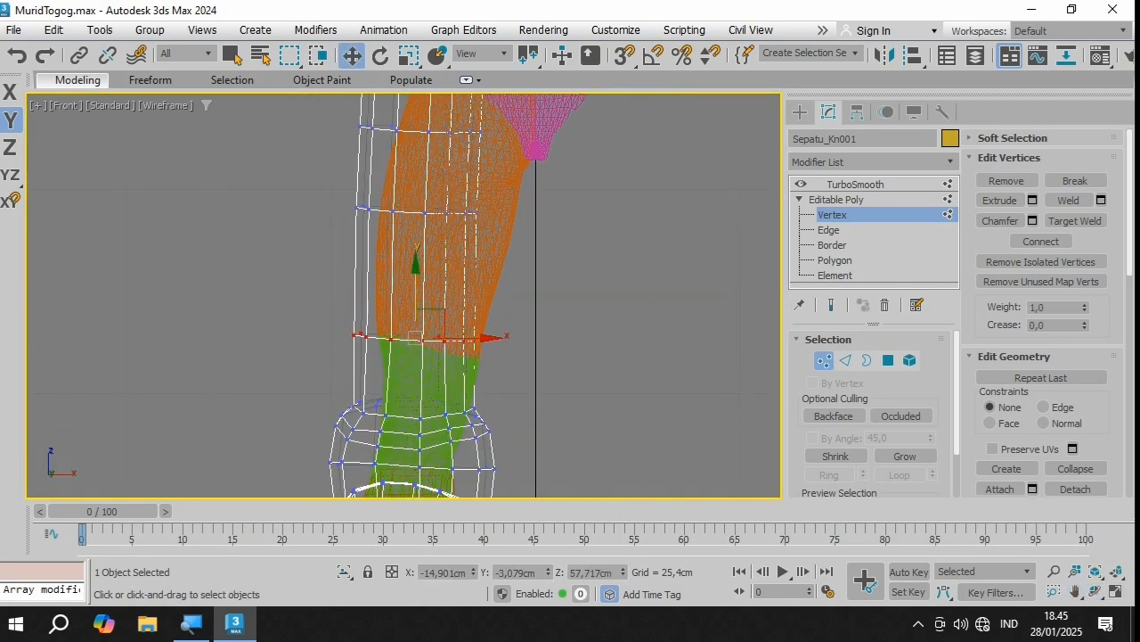
left_click_drag(446, 336, 469, 336)
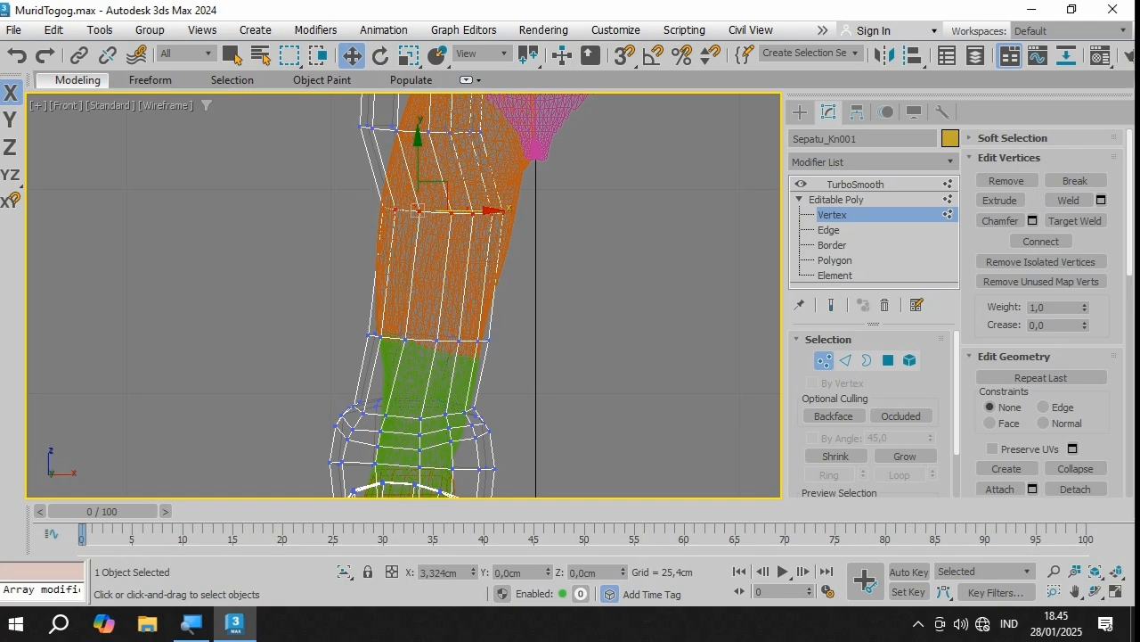
Step: Scale the mid-thigh loop and the loop above the knee fold along X to fit the leg's width
key("r")
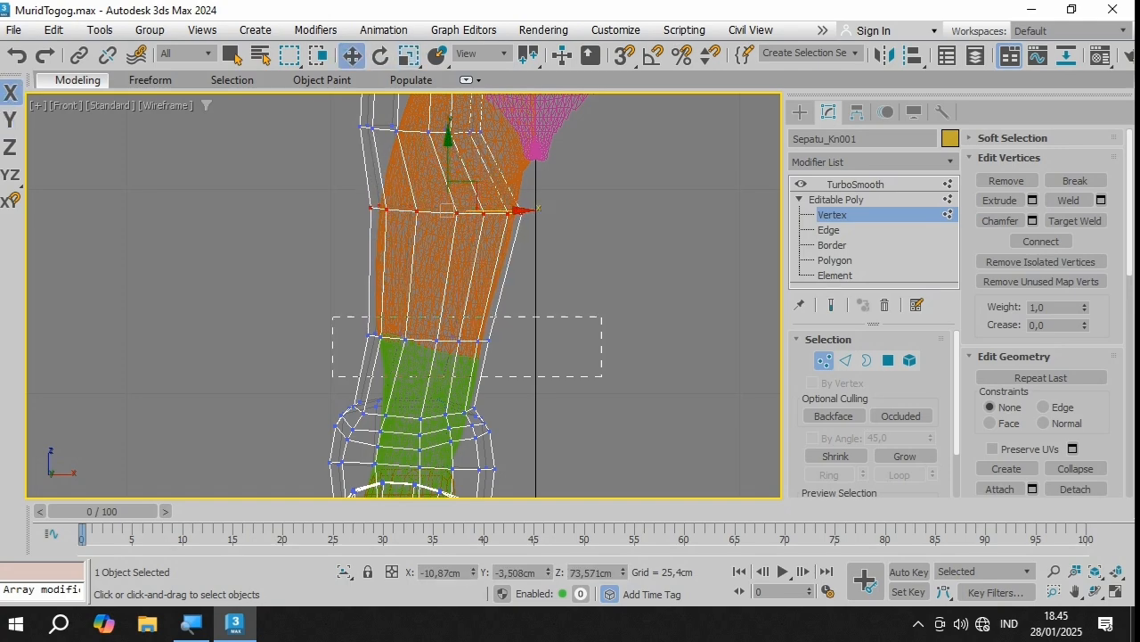
left_click_drag(532, 344, 536, 346)
scroll(536, 346, "down", 2)
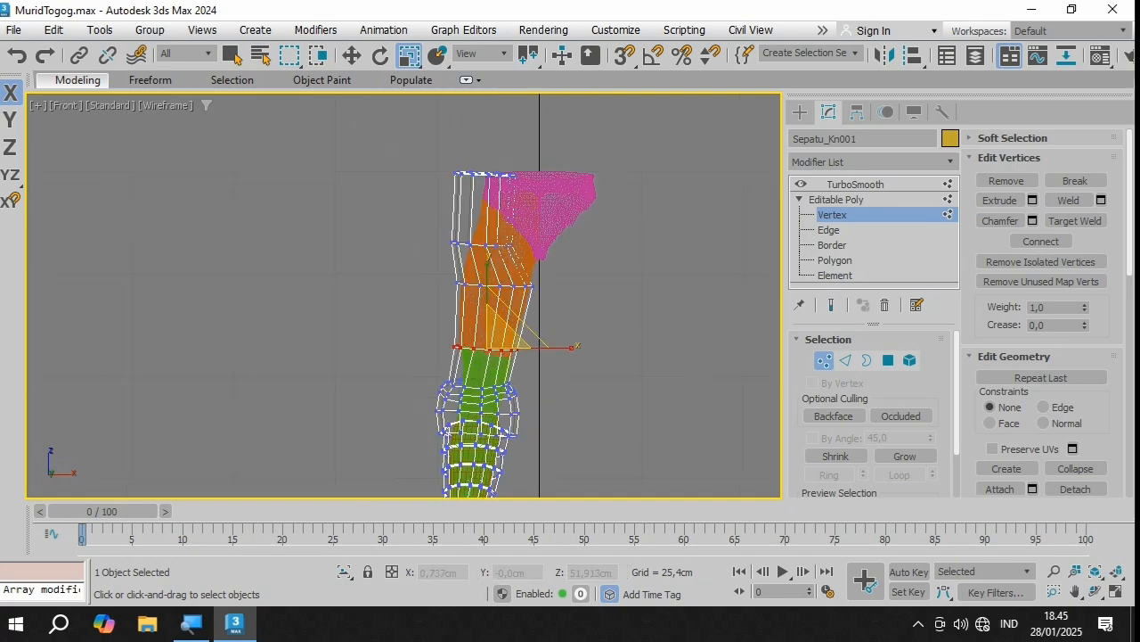
scroll(540, 340, "up", 1)
scroll(547, 328, "down", 1)
scroll(553, 214, "up", 3)
Step: Shift the upper thigh loop along X to about -9 cm and move the waist loop inward to the body's centre line
left_click_drag(516, 235, 235, 322)
left_click_drag(392, 270, 461, 270)
key("w")
middle_click_drag(461, 270, 465, 368)
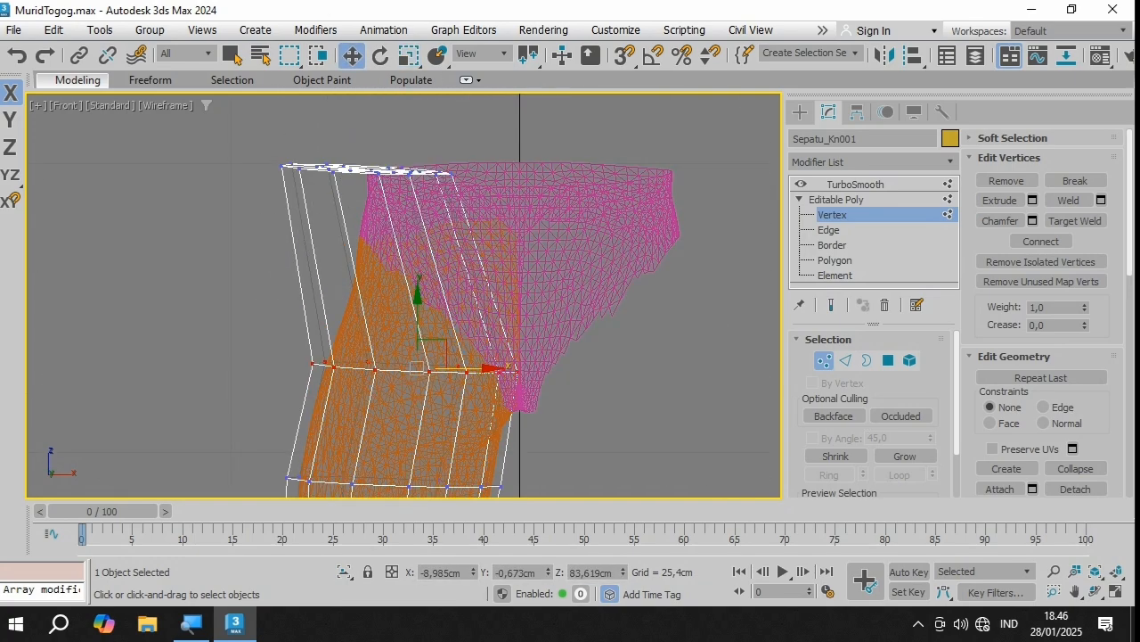
left_click_drag(428, 170, 498, 169)
scroll(564, 339, "down", 3)
scroll(546, 374, "up", 5)
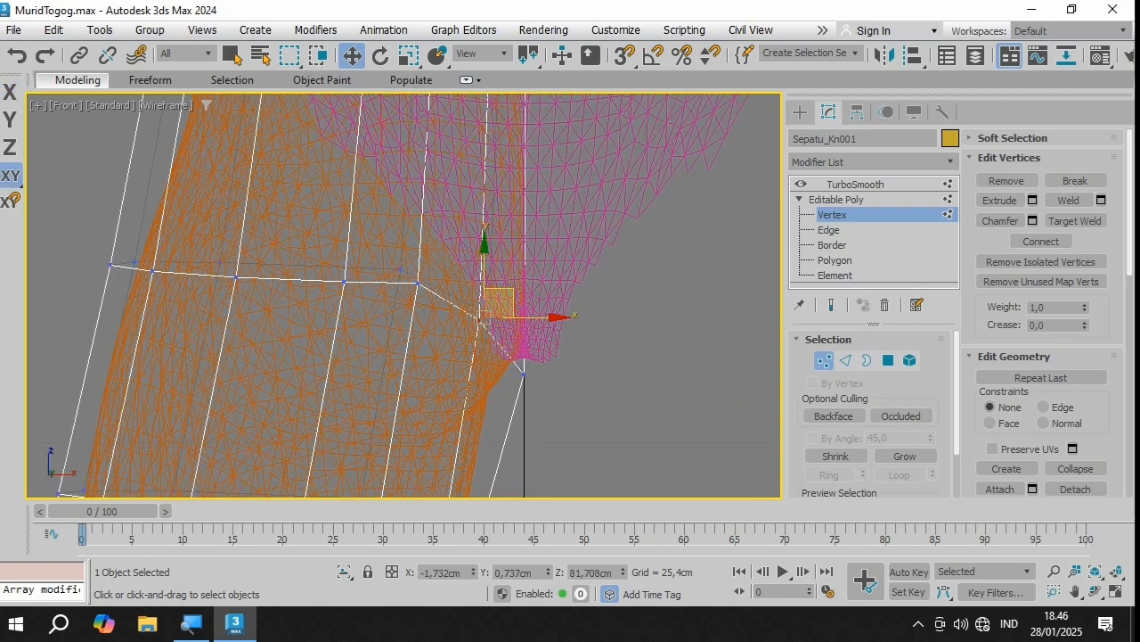
Step: Raise the upper thigh loop's outermost vertex by about 10,2 cm and move its neighbouring vertex up to the hip's outer side
left_click(364, 261)
scroll(363, 261, "down", 3)
middle_click_drag(363, 261, 543, 299)
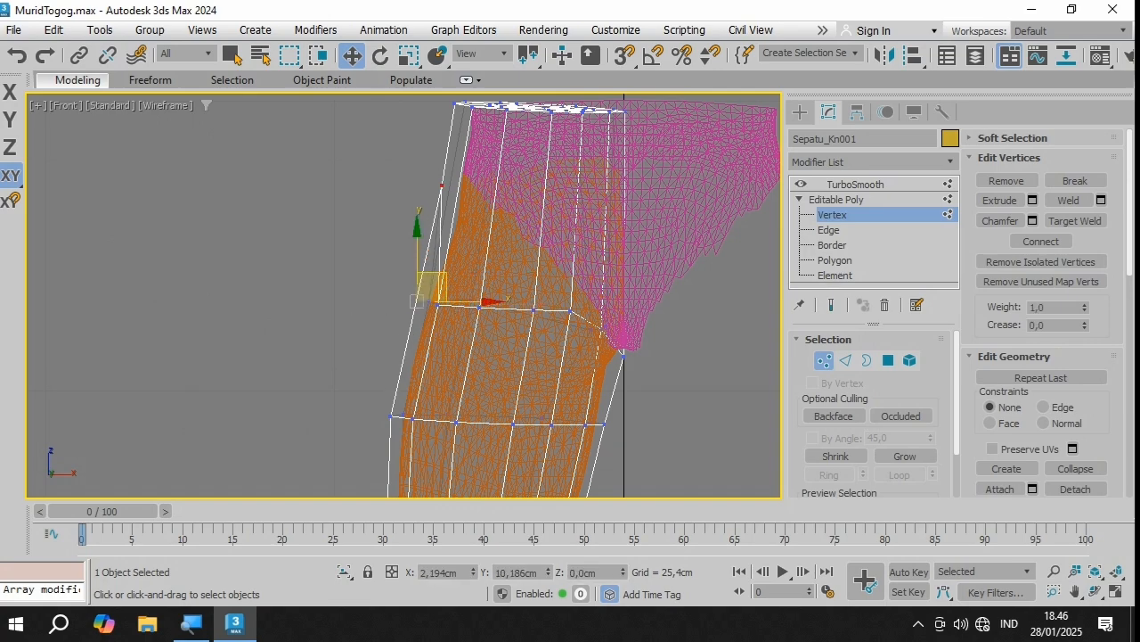
left_click_drag(418, 290, 448, 317)
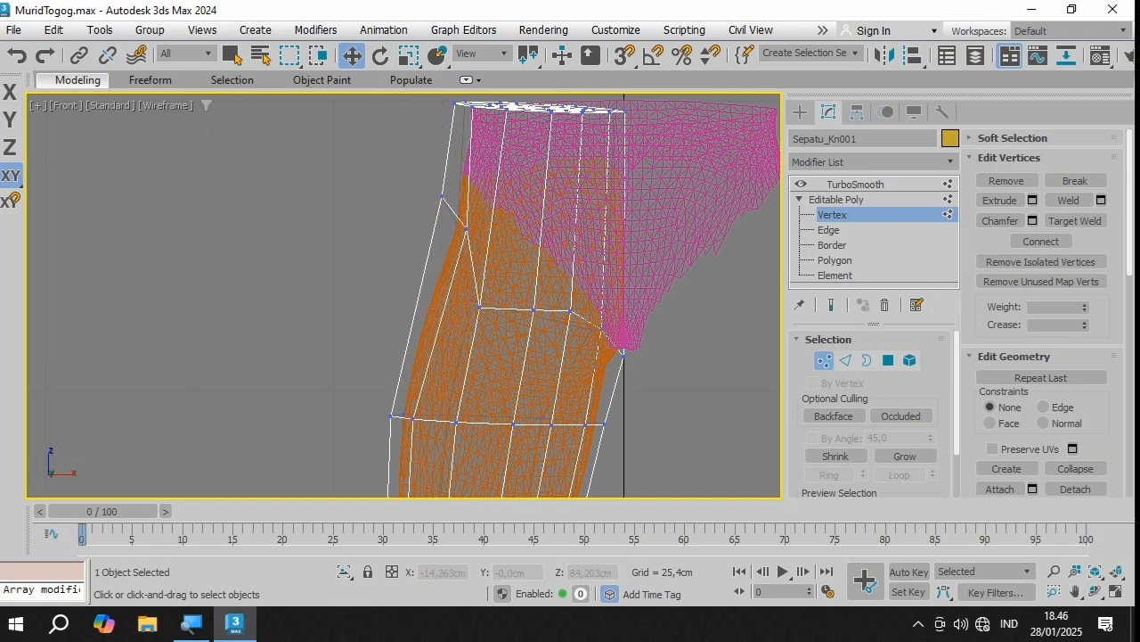
Step: Raise the upper thigh loop's remaining front vertices into a diagonal line running from the outer hip down to the crotch
left_click_drag(509, 257, 509, 256)
left_click_drag(521, 294, 547, 324)
left_click_drag(549, 295, 549, 272)
left_click(494, 248)
scroll(493, 249, "up", 3)
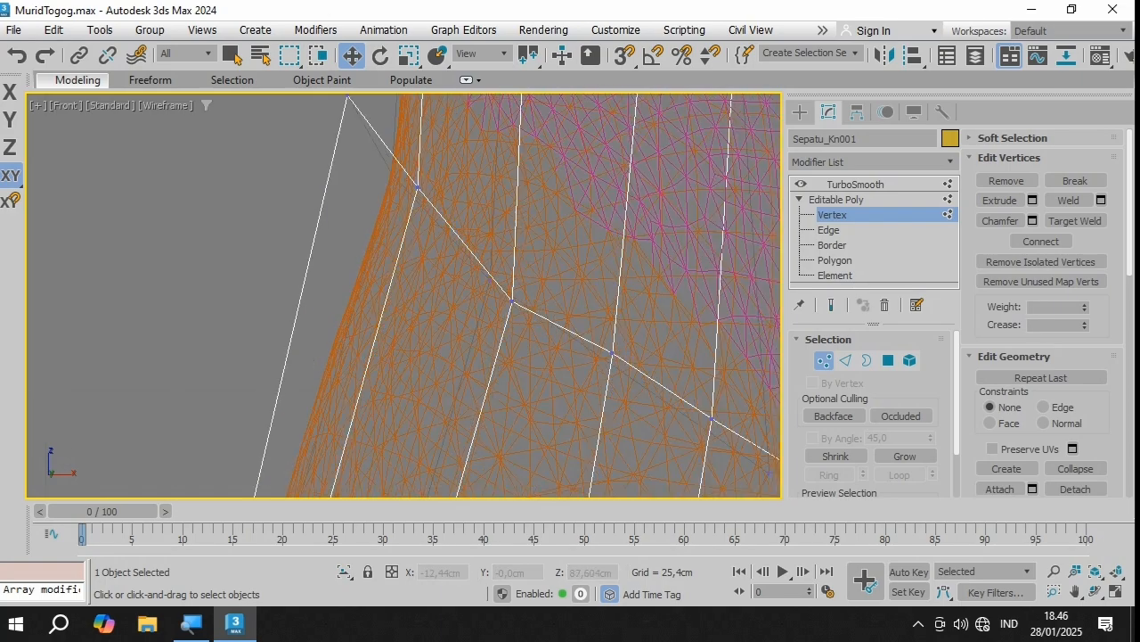
left_click_drag(478, 267, 514, 242)
scroll(660, 418, "down", 4)
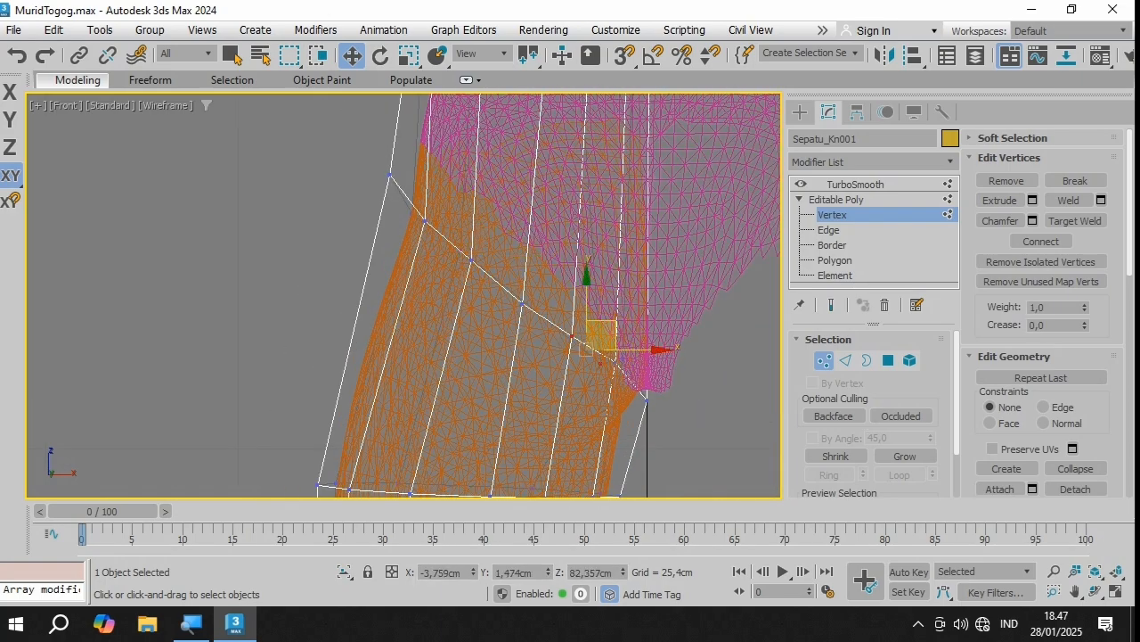
left_click_drag(596, 339, 595, 338)
Step: Select the mid-thigh loop's vertices and raise them to Z about 78 cm, just below the crotch
scroll(539, 408, "down", 5)
scroll(562, 468, "up", 4)
left_click_drag(326, 338, 666, 408)
left_click_drag(495, 343, 506, 292)
scroll(507, 296, "down", 4)
scroll(540, 446, "up", 2)
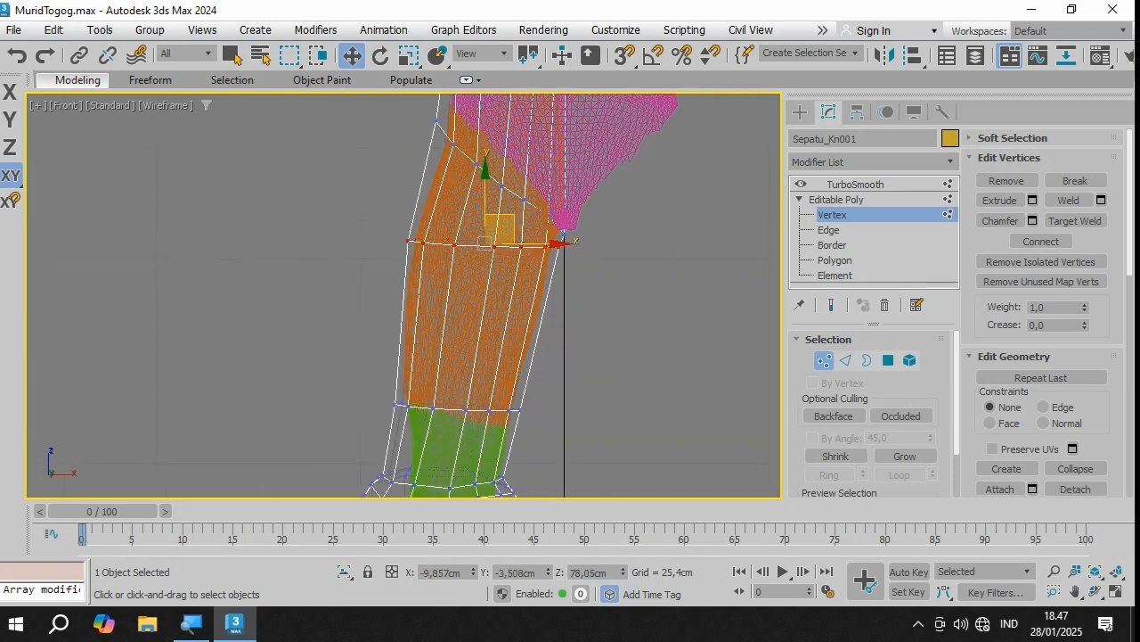
Step: In the maximized Perspective view, select the diagonal hip loop's back vertex near the buttock and raise it by about 1,4 cm along Z
scroll(437, 373, "down", 3)
left_click(637, 378)
key("alt+w")
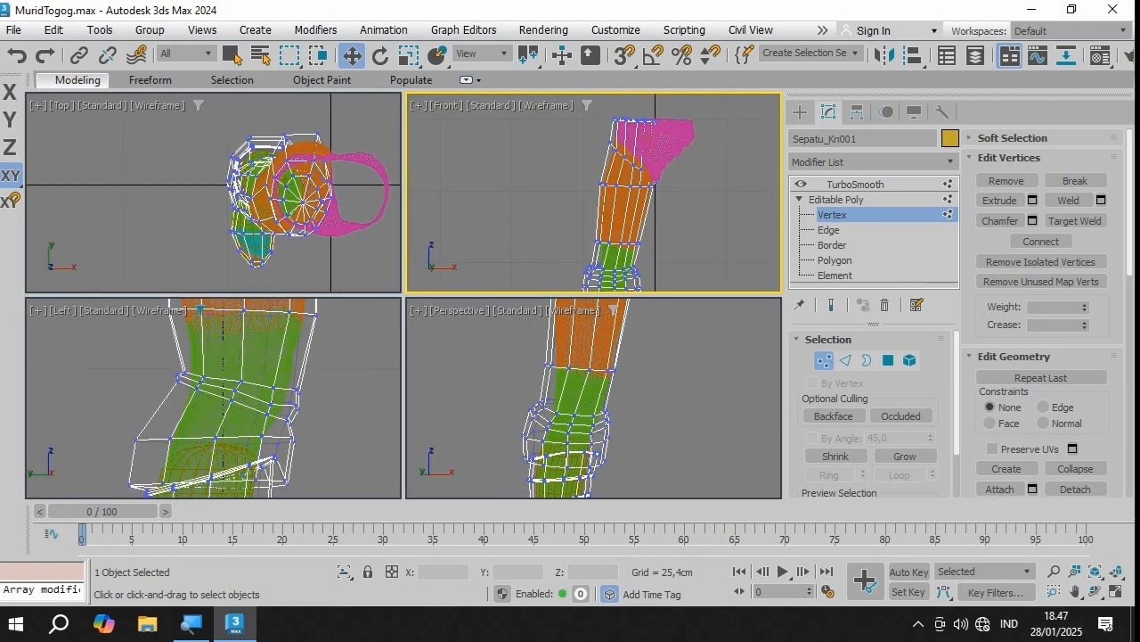
left_click(664, 397)
key("F3")
left_click(1116, 592)
left_click(1096, 591)
scroll(442, 299, "down", 4)
scroll(463, 303, "down", 3)
mouse_move(374, 303)
left_mouse_down()
mouse_move(499, 301)
mouse_move(481, 302)
left_mouse_up()
scroll(410, 301, "up", 3)
key("F3")
scroll(403, 306, "up", 3)
key("w")
middle_click_drag(276, 298, 392, 299, "alt")
left_click(347, 296)
Step: Display the Perspective view with default shading and edged faces
key("F3")
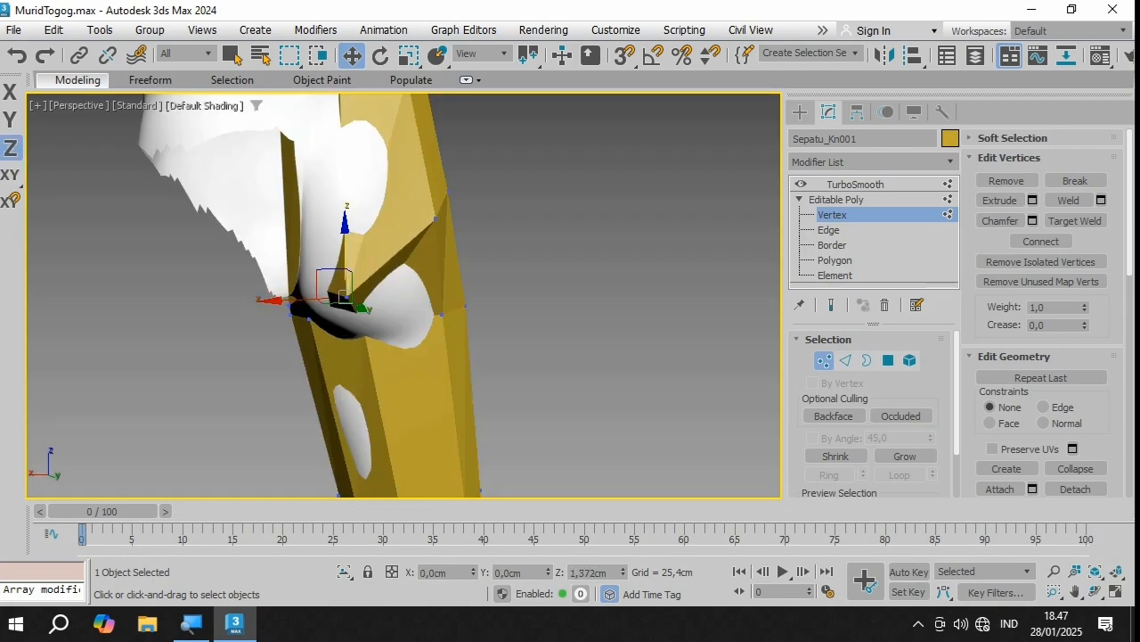
key("F3")
key("F3")
key("F4")
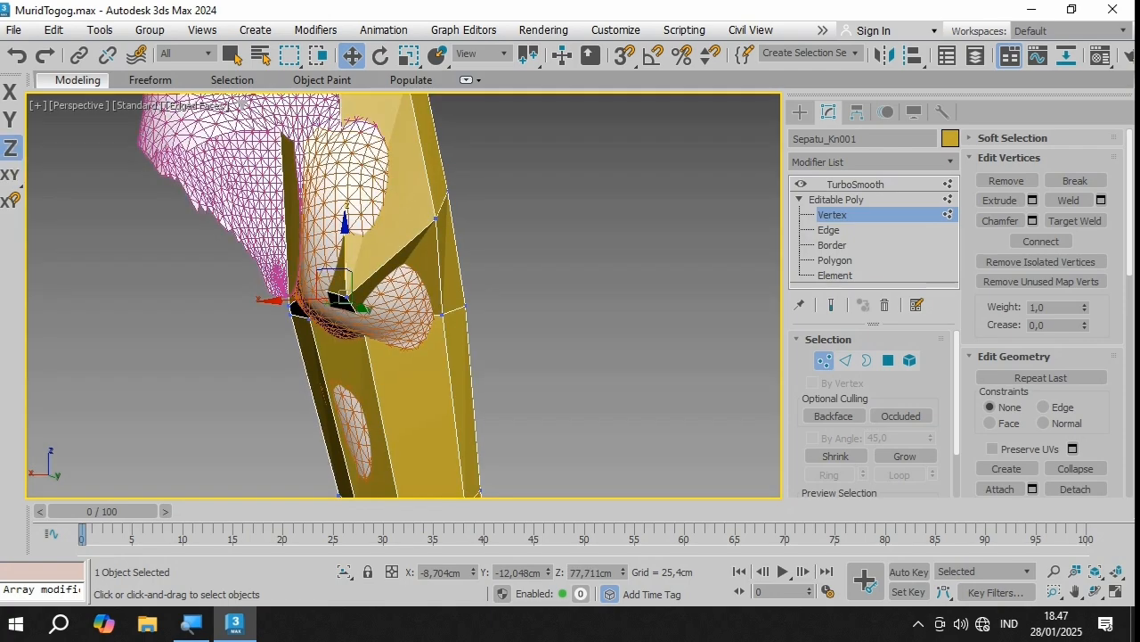
Step: Select the hip loop's back vertex beside the buttock and raise it further along Z
scroll(344, 261, "up", 3)
left_click(343, 378)
left_click(346, 370)
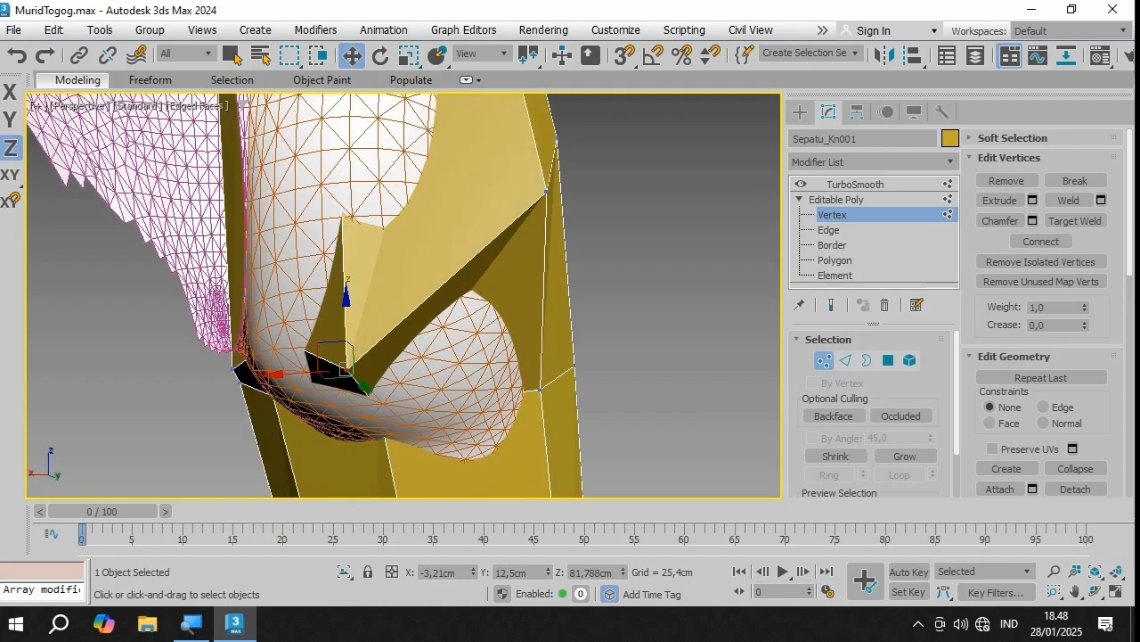
left_click_drag(347, 319, 346, 275)
middle_click_drag(346, 305, 374, 299, "alt")
scroll(303, 314, "down", 3)
scroll(343, 307, "up", 3)
Step: Move the mid-thigh loop's back vertices outward along Y under the buttock, one by about 1,5 cm and another to Y about 9,5 cm
left_click(358, 280)
left_click_drag(373, 291, 385, 300)
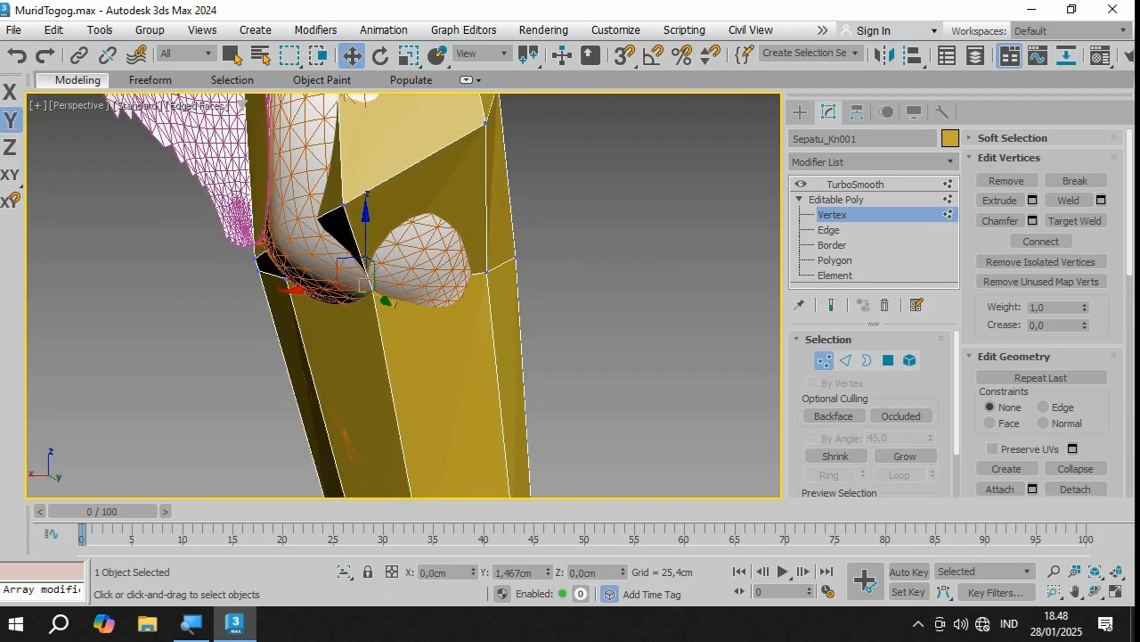
key("alt+w")
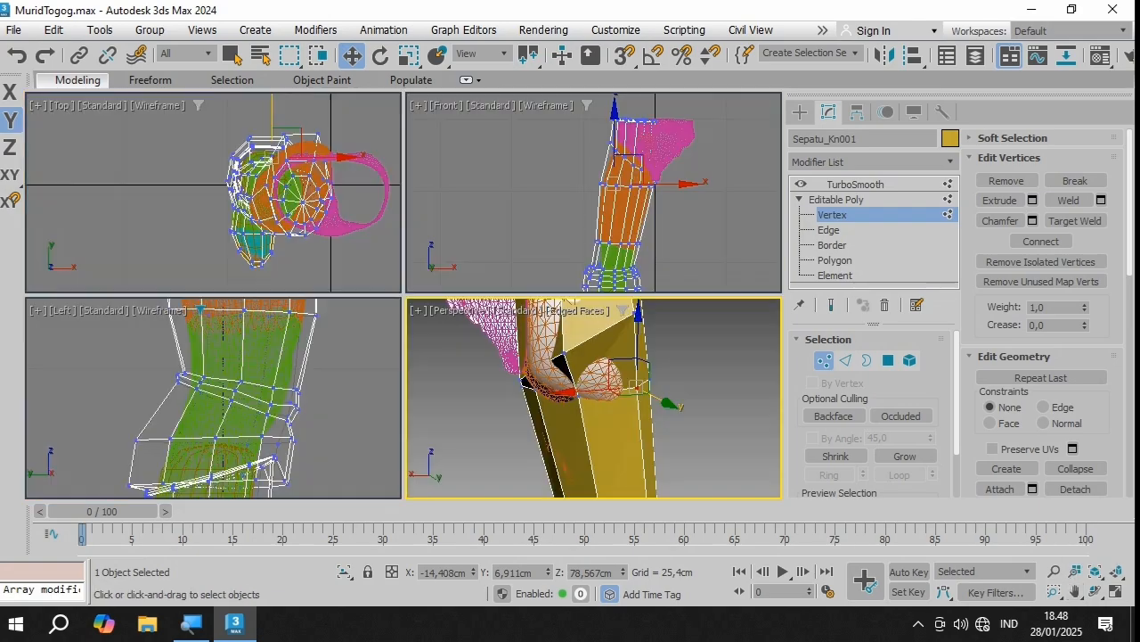
key("alt+w")
middle_click_drag(481, 290, 343, 293, "alt")
left_click_drag(459, 293, 442, 293)
left_click(392, 312)
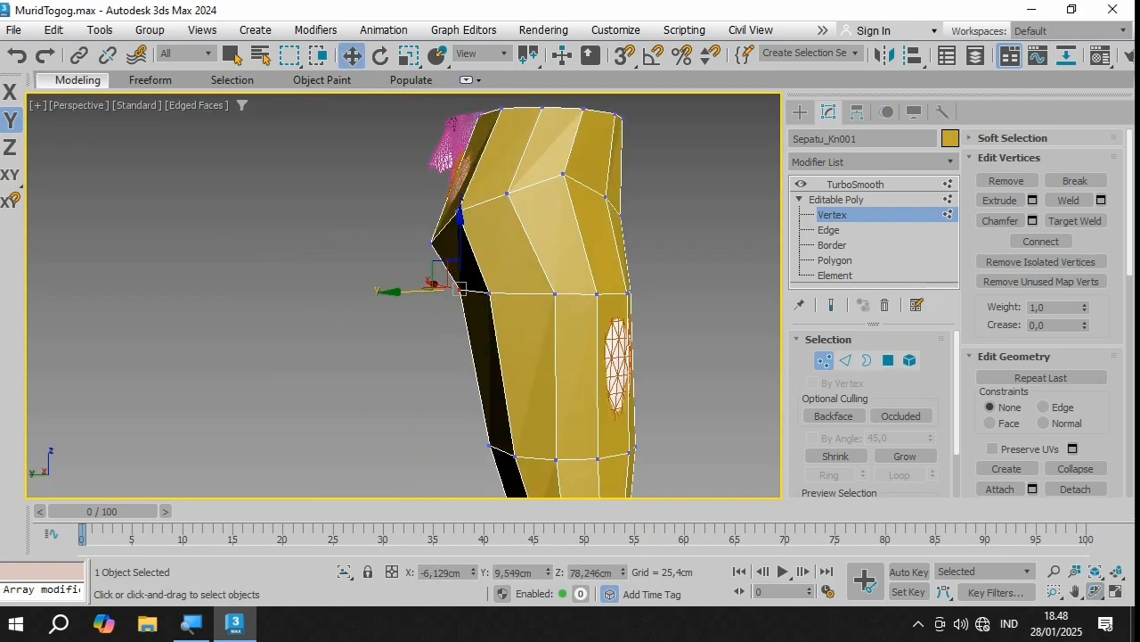
Step: Adjust the outer side vertices of the mid-thigh and hip loops along Y to even out their spacing
middle_click_drag(401, 294, 553, 294, "alt")
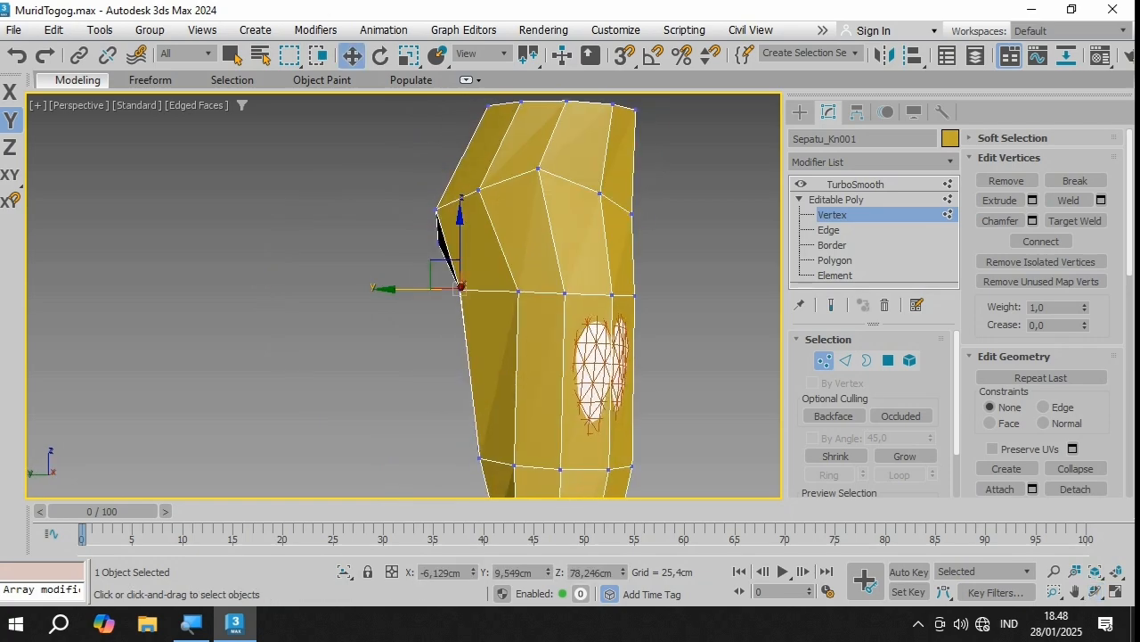
left_click(565, 292)
left_click(539, 168)
scroll(535, 315, "down", 3)
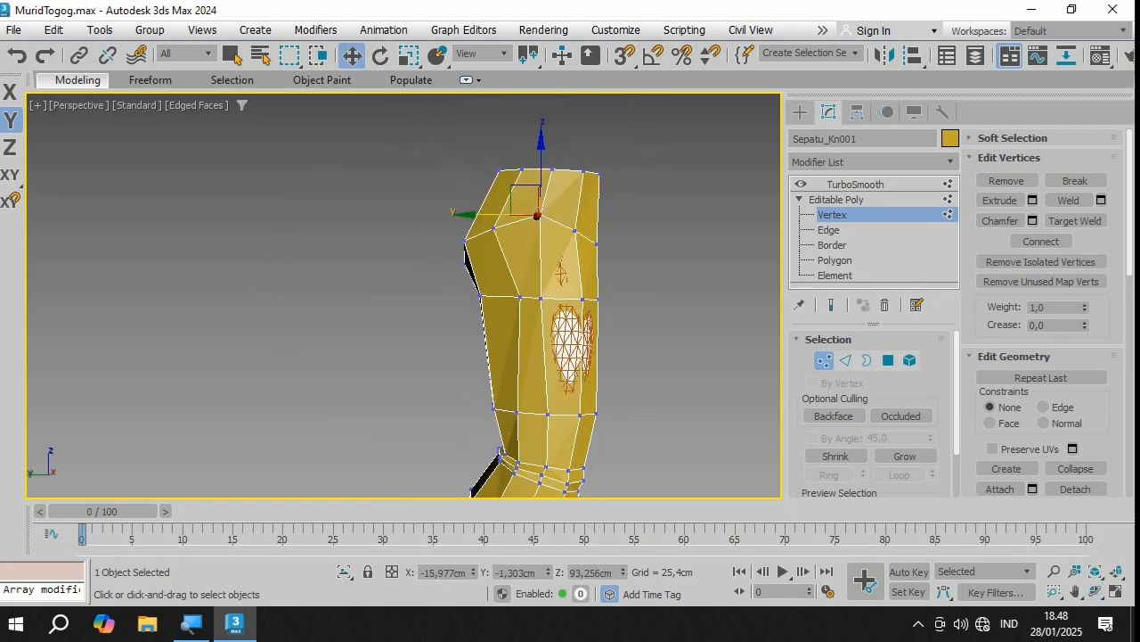
left_click(565, 344)
middle_click_drag(547, 413, 534, 320)
left_click(492, 215)
Step: Delete the cap polygons that close the trouser leg at the waist
middle_click_drag(491, 215, 490, 305)
scroll(570, 240, "up", 6)
scroll(570, 241, "down", 4)
scroll(392, 314, "up", 4)
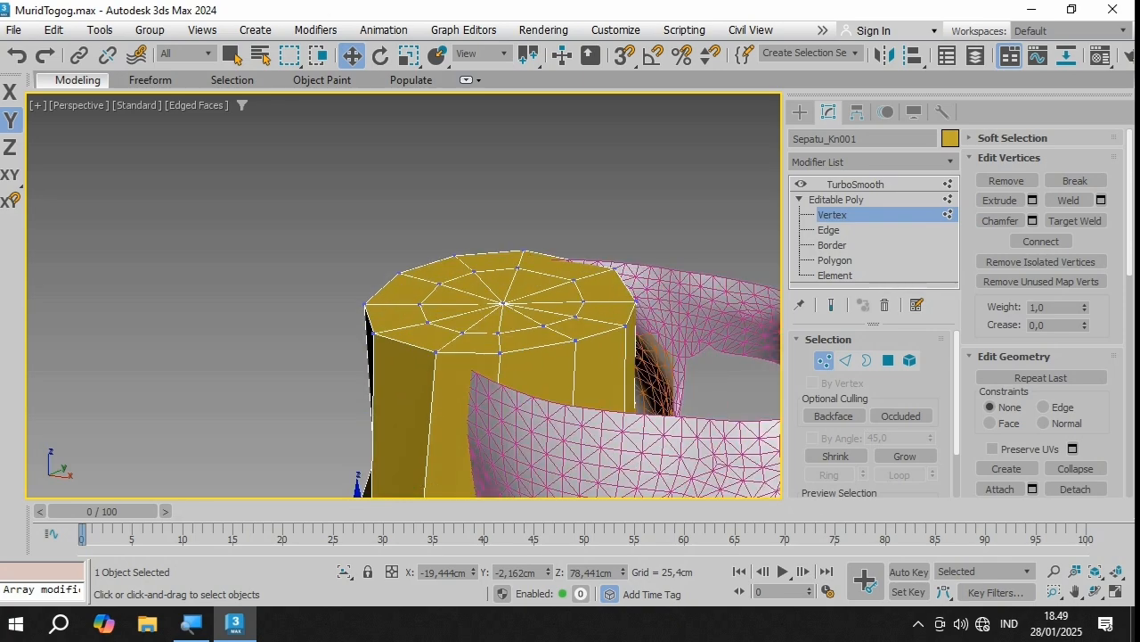
key("4")
left_click(535, 279)
key("Delete")
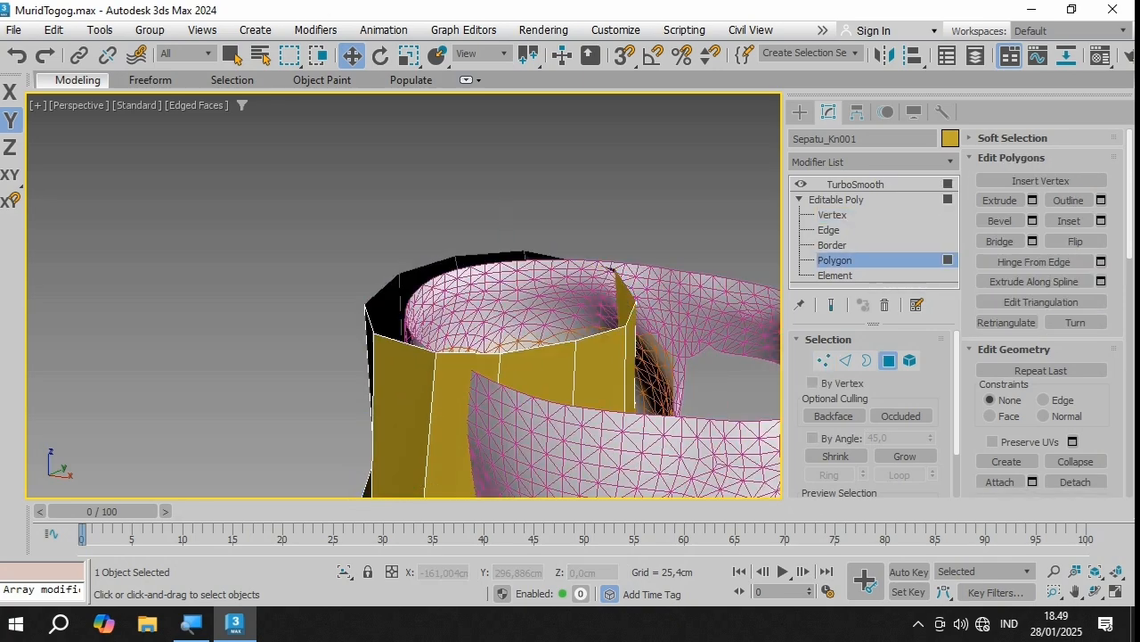
Step: Return to vertex editing and move two inner vertices of the open waist edge forward along Y to the pelvis front
scroll(611, 269, "down", 3)
key("1")
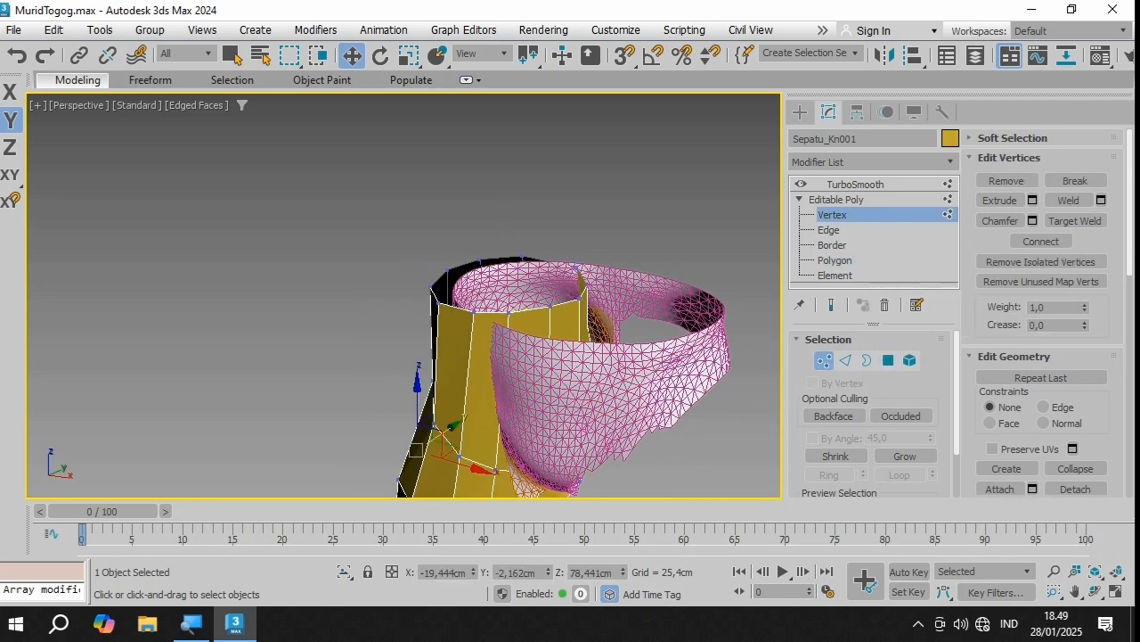
middle_click_drag(465, 417, 471, 417, "alt")
scroll(479, 356, "up", 4)
mouse_move(479, 356)
middle_mouse_down("alt")
mouse_move(483, 379)
mouse_move(490, 361)
middle_mouse_up("alt")
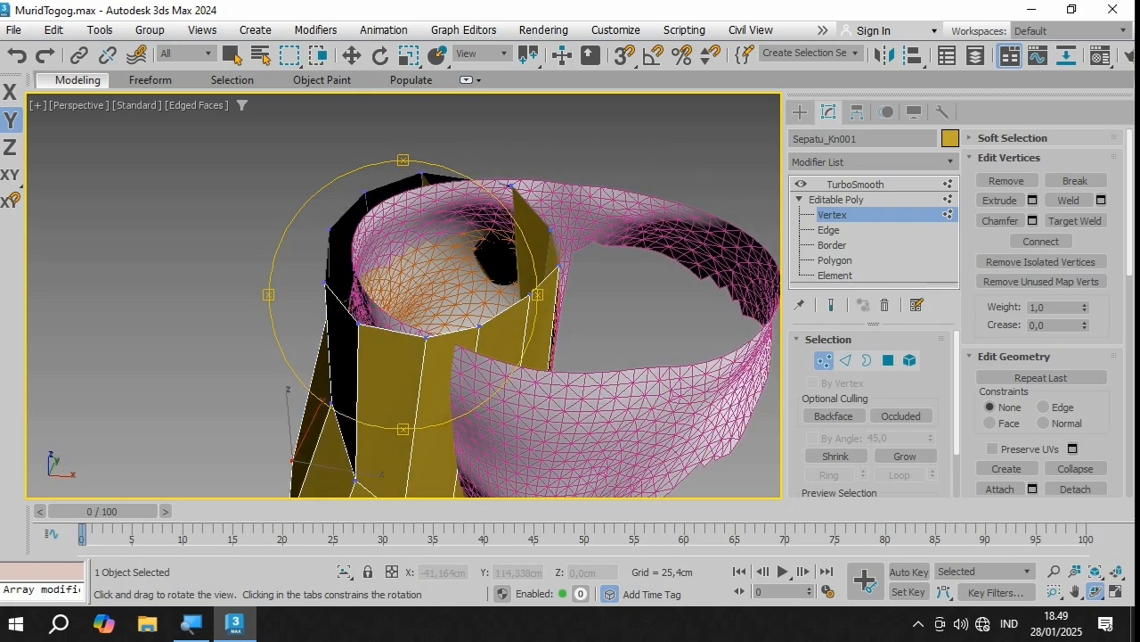
left_click(479, 328)
left_click_drag(490, 290, 479, 321)
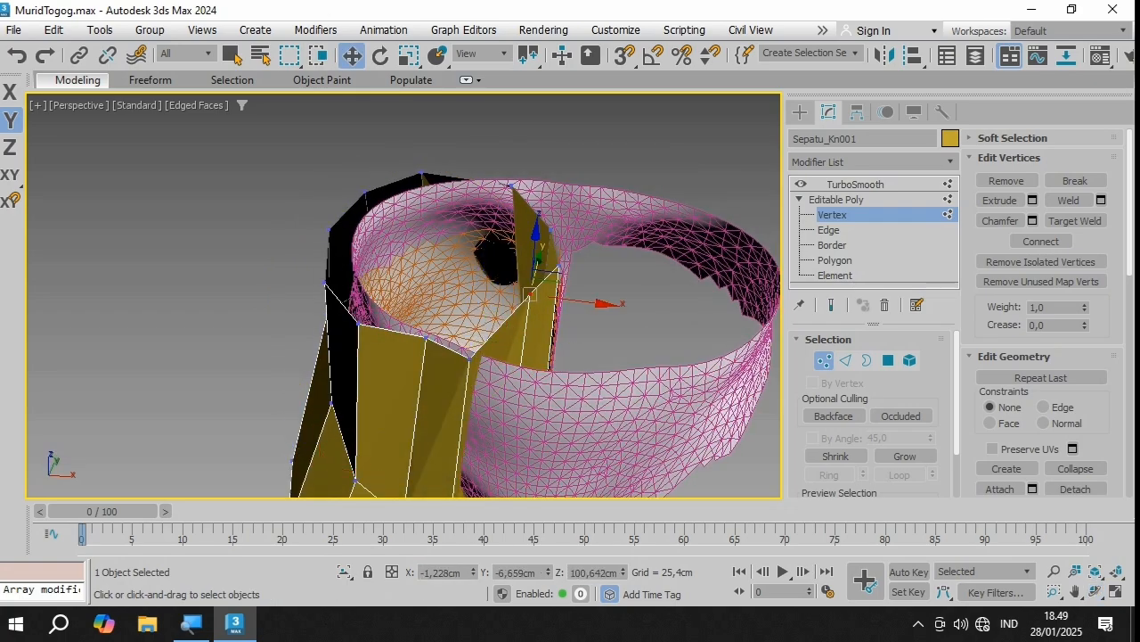
left_click_drag(539, 260, 423, 397)
Step: Move the inner back vertices of the waist edge back along Y to follow the pelvis
left_click(559, 266)
left_click(1095, 590)
scroll(546, 357, "down", 3)
right_click(423, 396)
scroll(601, 209, "up", 5)
scroll(602, 209, "down", 5)
scroll(574, 233, "up", 2)
left_click(561, 258)
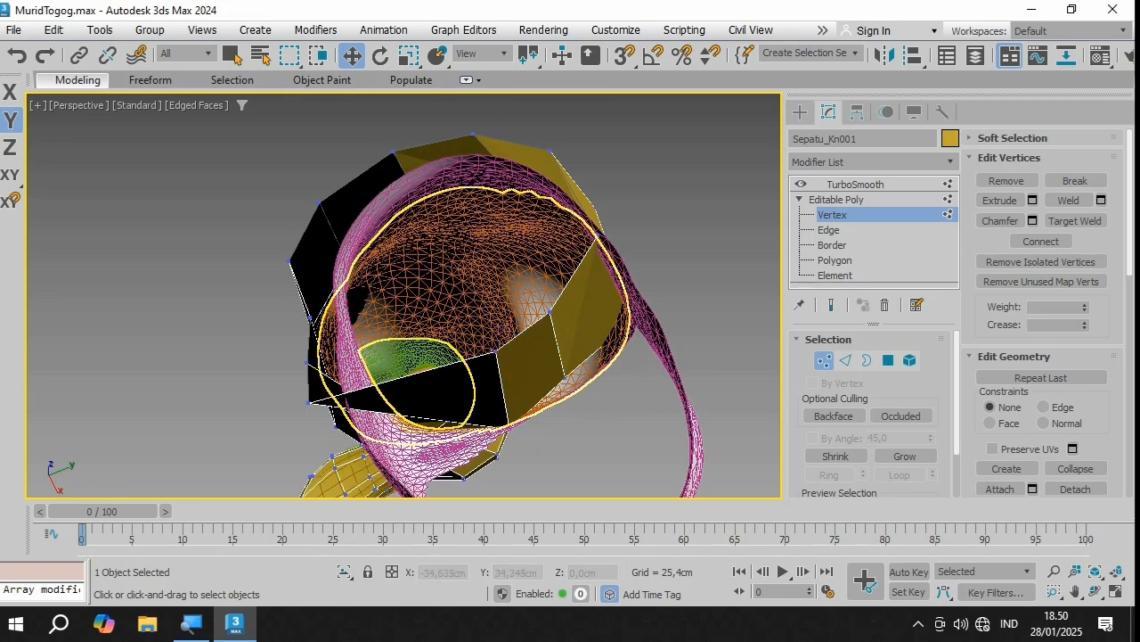
left_click(615, 227)
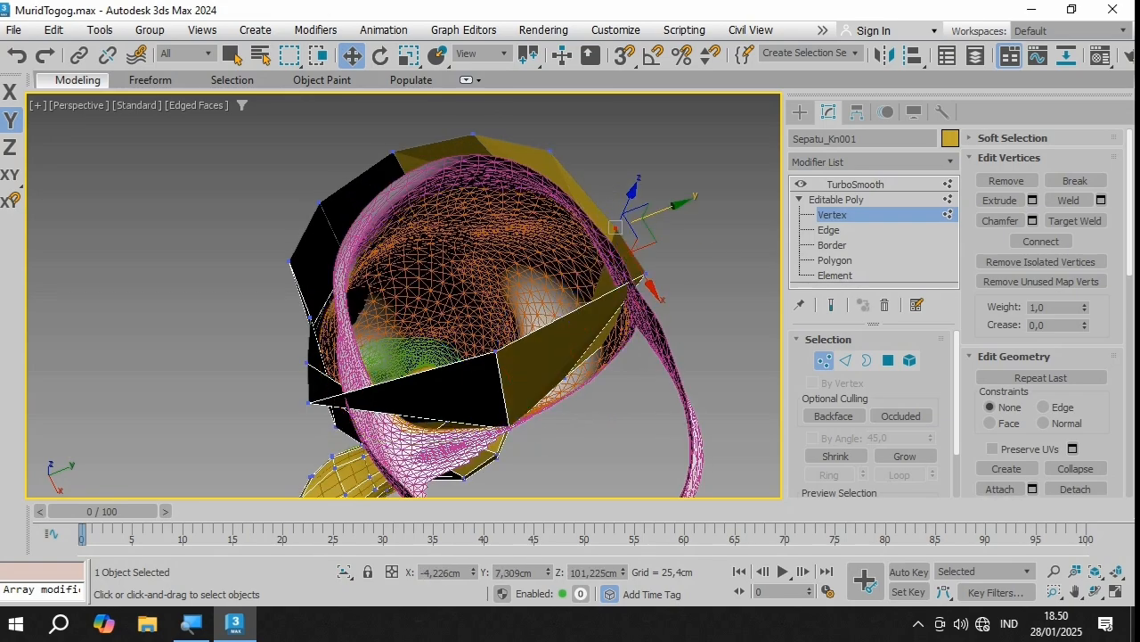
Step: Reposition a vertex on the inner crotch edge beneath the pelvis mesh
left_click(1095, 590)
left_click_drag(552, 410, 472, 312)
scroll(508, 401, "up", 5)
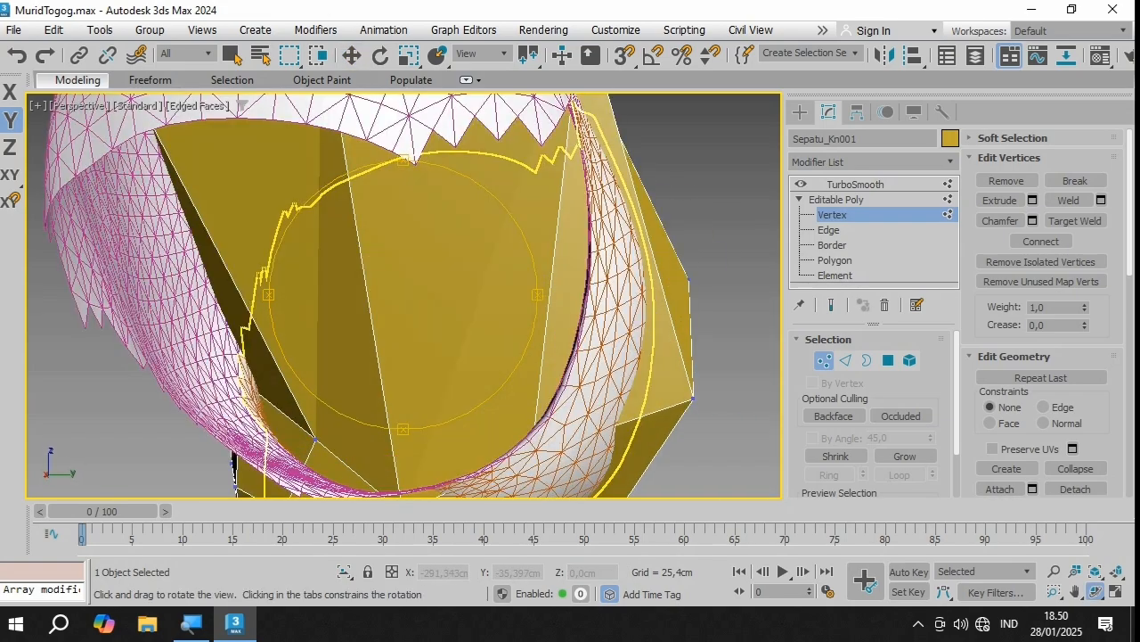
middle_click_drag(535, 415, 549, 252)
right_click(548, 252)
left_click_drag(563, 265, 605, 313)
Step: Adjust the crotch edge's front vertex in the YZ plane to Y about -4,3 cm and Z about 81,6 cm
key("ctrl+r")
left_click_drag(512, 321, 583, 307)
scroll(614, 319, "down", 6)
scroll(584, 312, "up", 6)
right_click(583, 326)
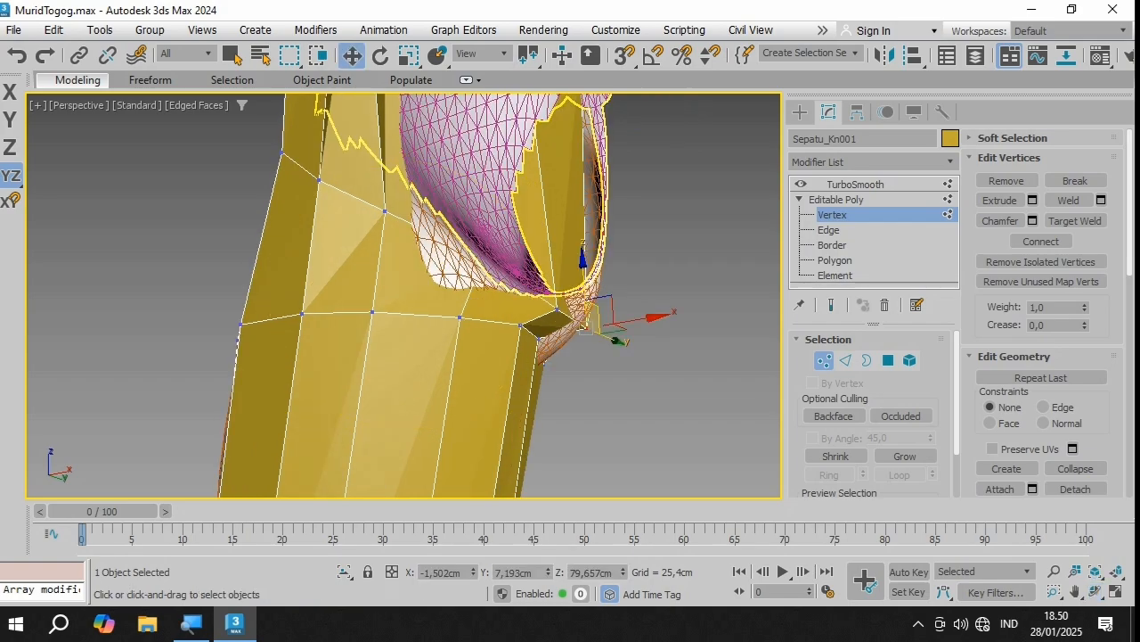
scroll(526, 268, "down", 3)
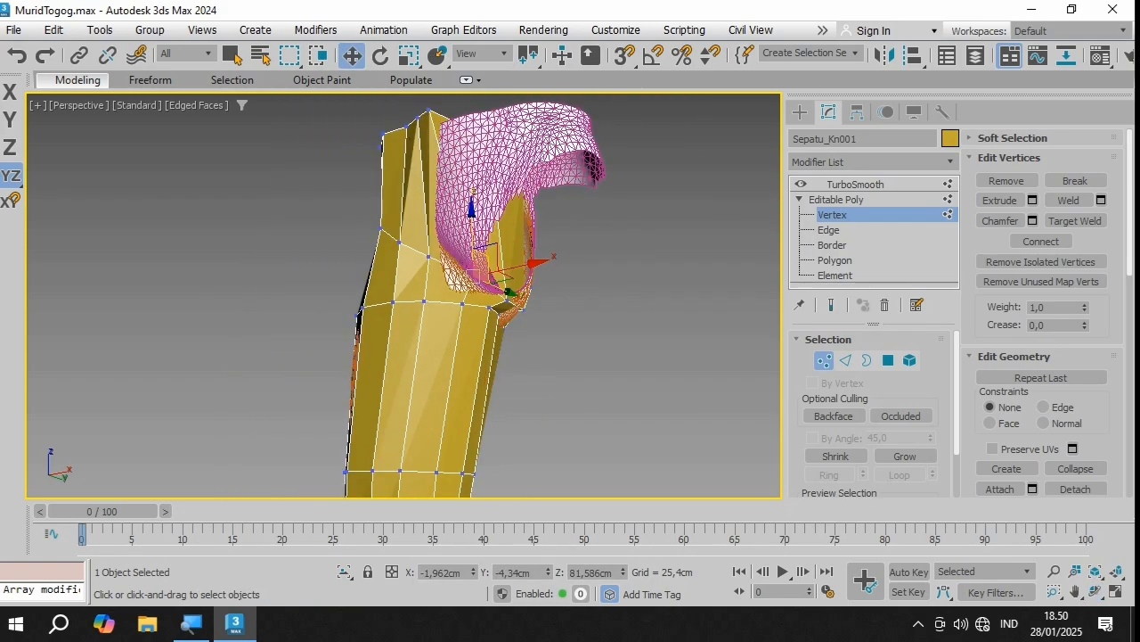
key("ctrl+r")
left_click_drag(499, 294, 533, 292)
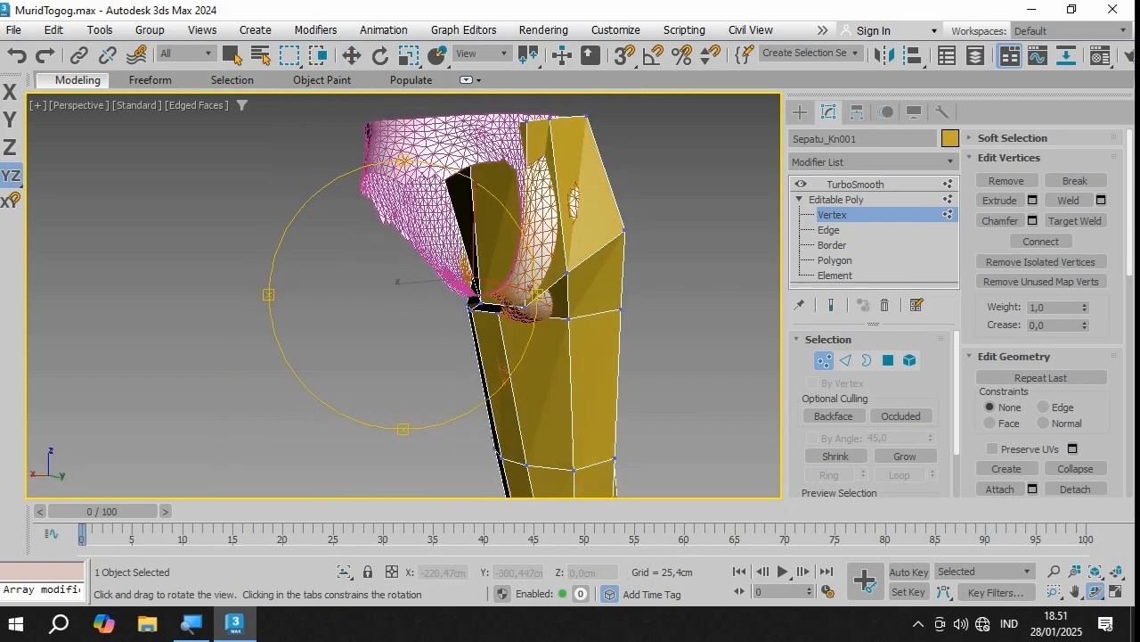
Step: Switch to wireframe display and raise the back vertex of the inner crotch edge along Z to about 81,9 cm
scroll(533, 292, "up", 3)
key("F3")
middle_click_drag(533, 293, 552, 295)
key("w")
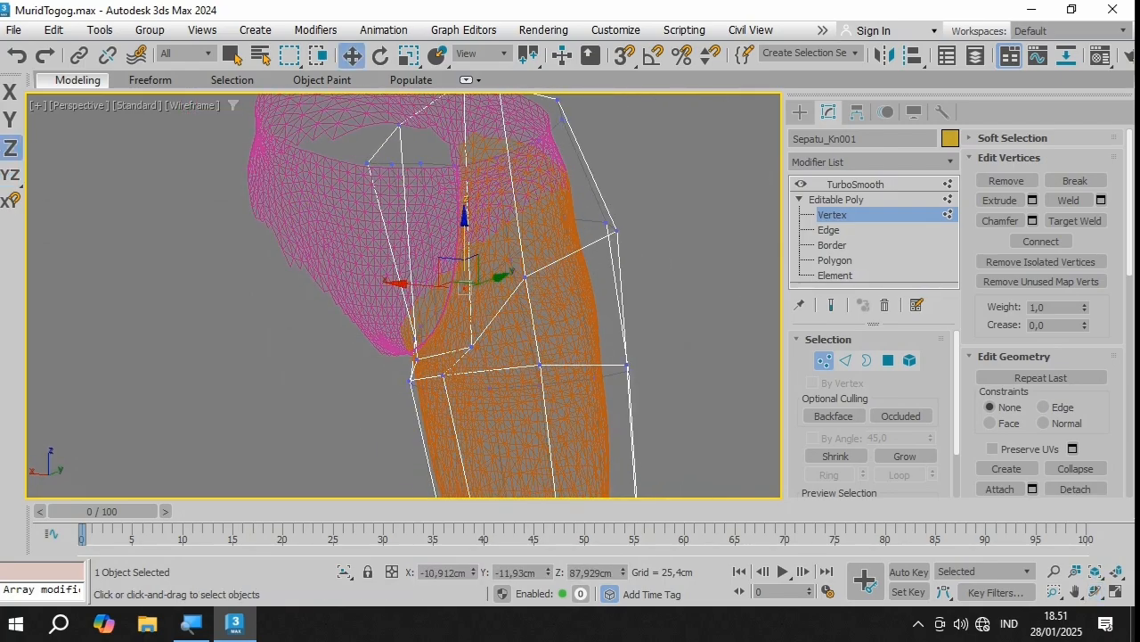
Step: Cut a new edge from the middle of the back crotch edge down to the upper thigh loop
key("ctrl+r")
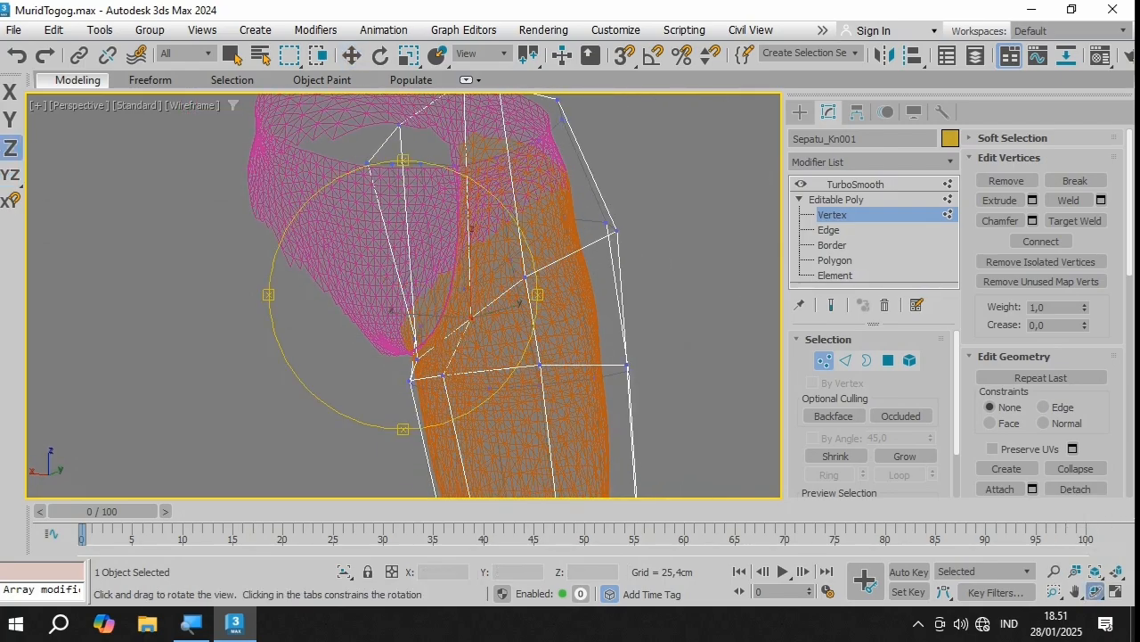
left_click_drag(552, 295, 614, 308)
scroll(481, 392, "up", 10)
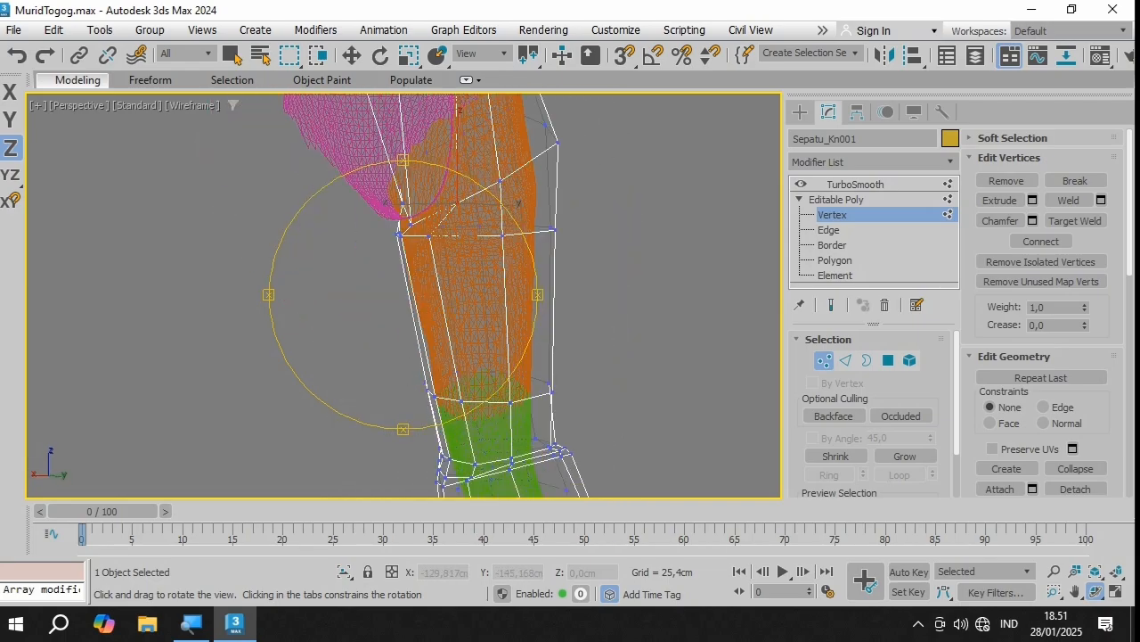
key("w")
scroll(1042, 311, "down", 2)
scroll(1043, 312, "down", 2)
key("alt+c")
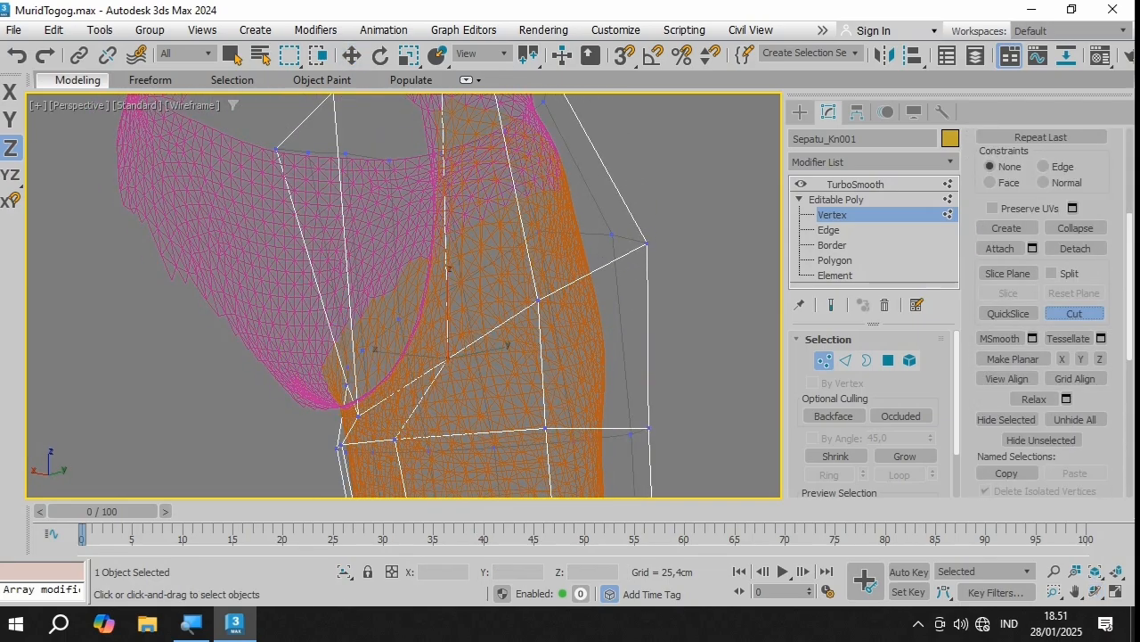
left_click(492, 331)
key("w")
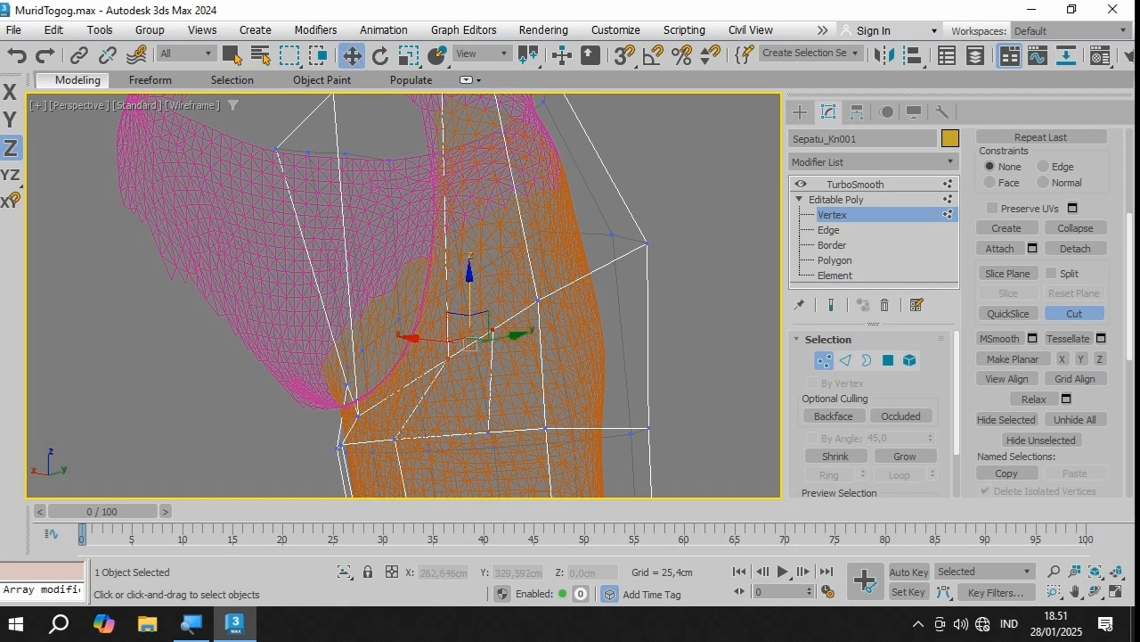
key("ctrl+d")
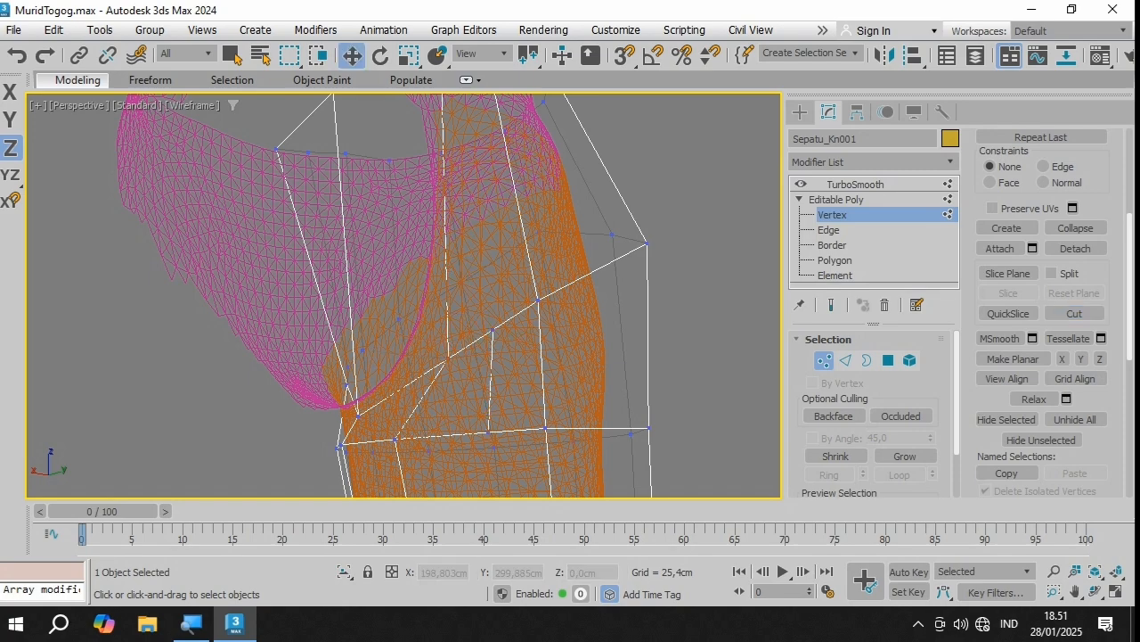
Step: Move the back crotch vertex along X to about 2,1 cm and the newly cut vertex to about -1,3 cm
left_click(448, 355)
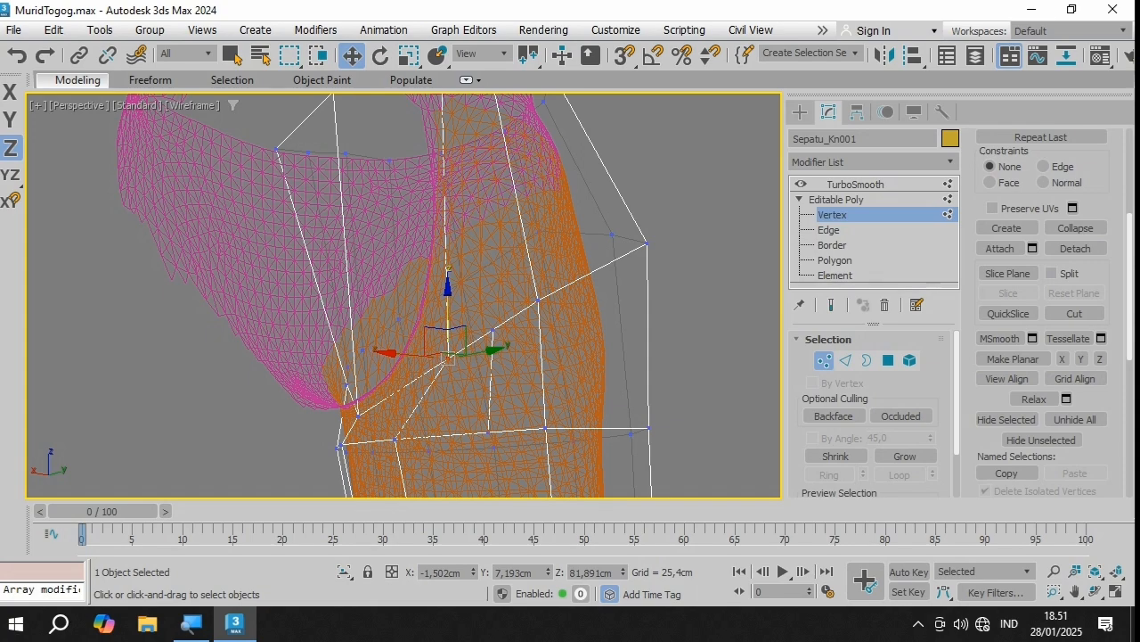
key("F5")
left_click_drag(427, 353, 390, 354)
left_click(492, 329)
left_click_drag(491, 329, 476, 328)
Step: Align the back inner vertex of the waist edge to the centre line with an absolute X of 0 cm
key("ctrl+r")
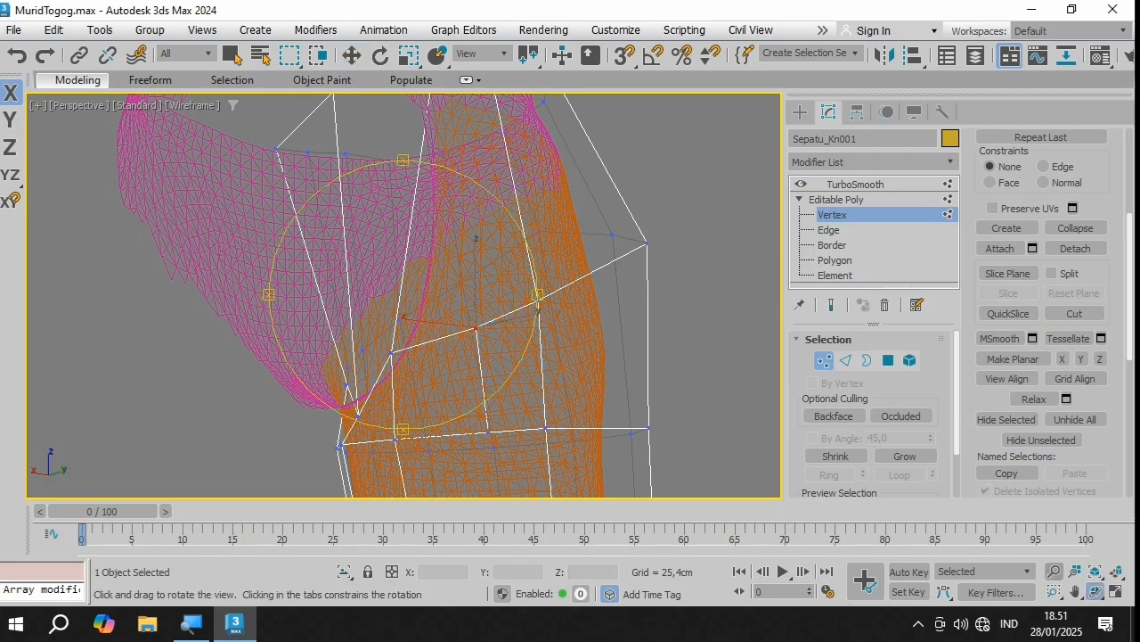
left_click_drag(470, 285, 384, 312)
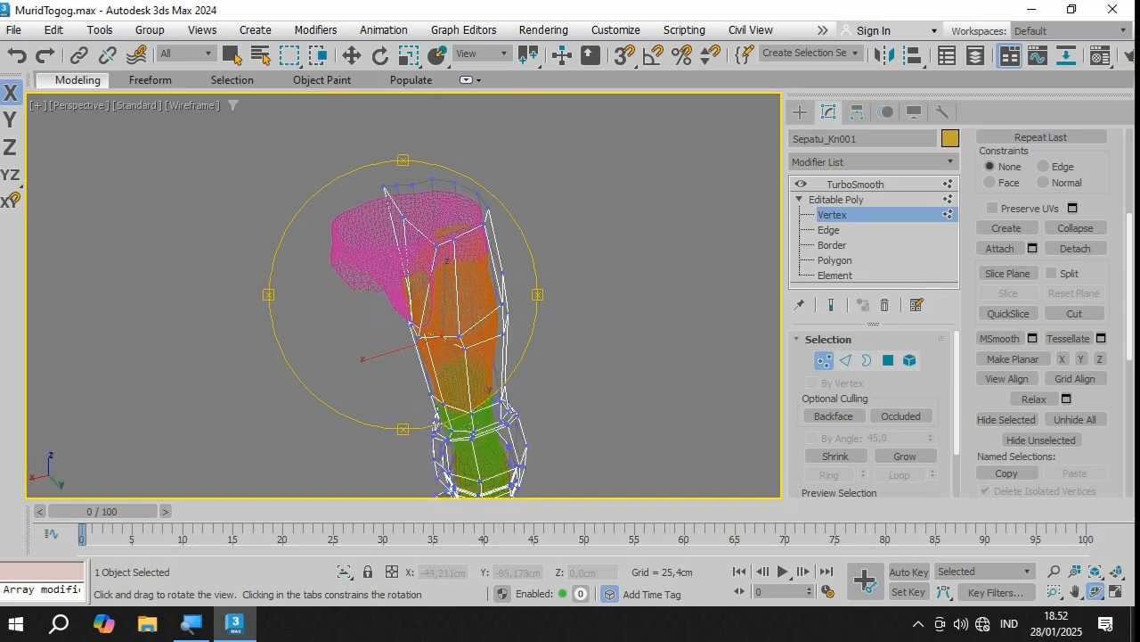
scroll(452, 357, "up", 3)
key("Escape")
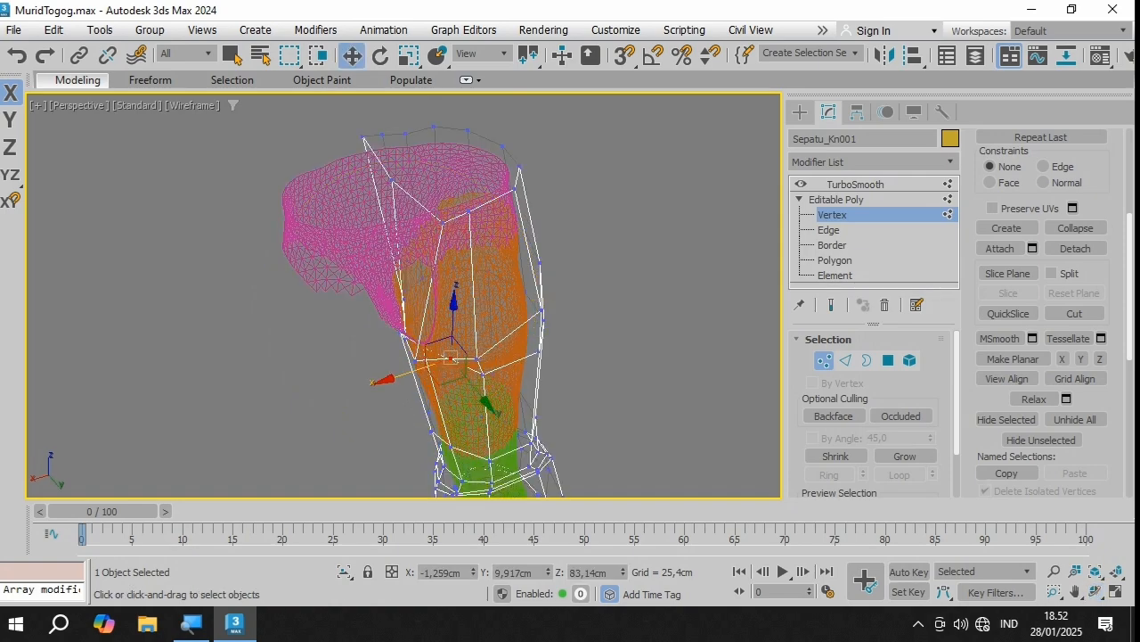
left_click(443, 222)
left_click_drag(419, 229, 403, 234)
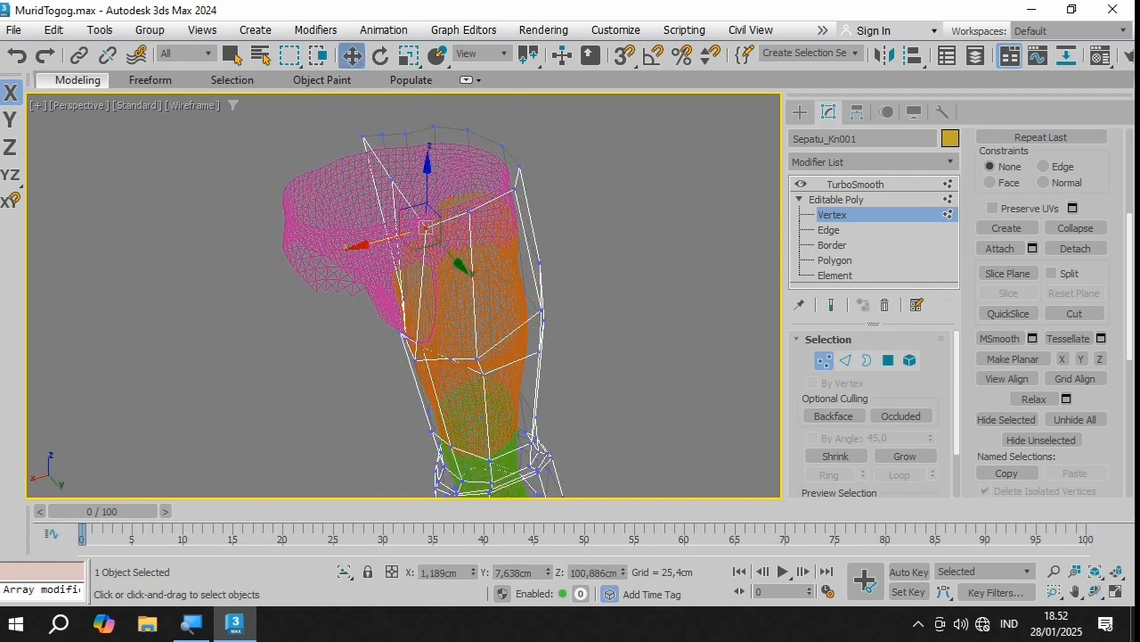
right_click(352, 55)
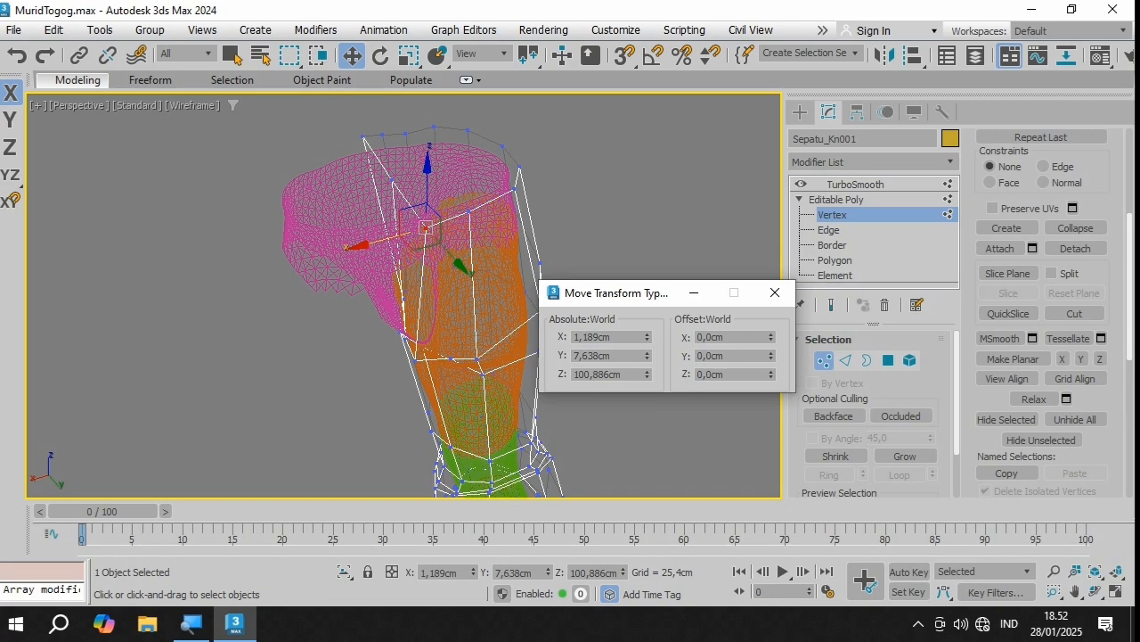
left_click_drag(622, 337, 601, 337)
key("Return")
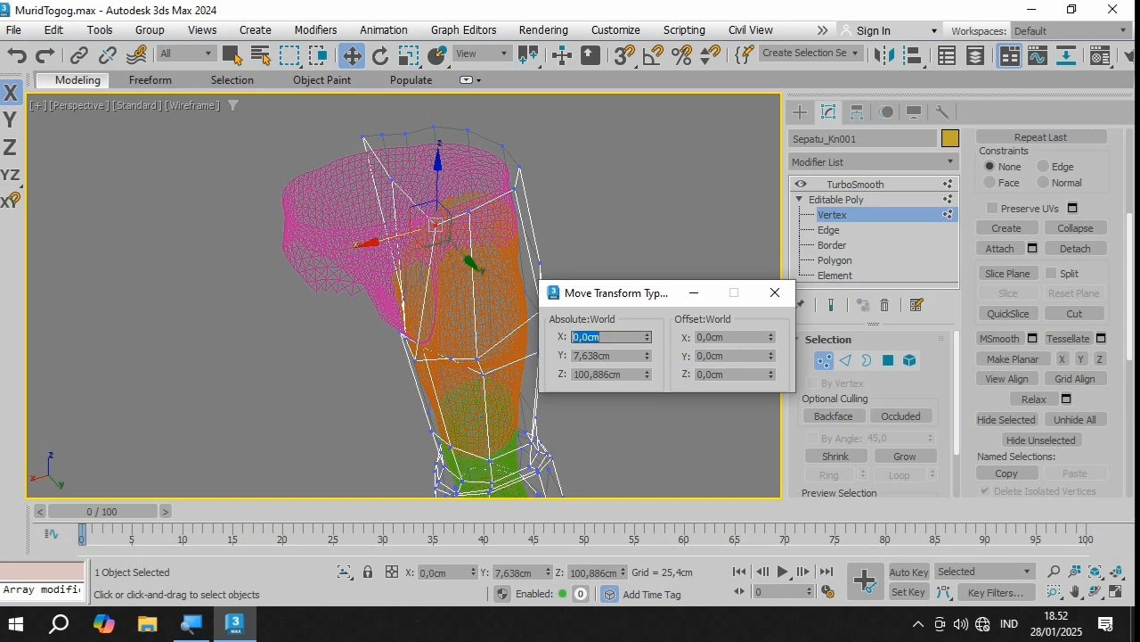
Step: Set the absolute X of the next two inner waist-edge vertices toward the front to 0 cm each
left_click(392, 176)
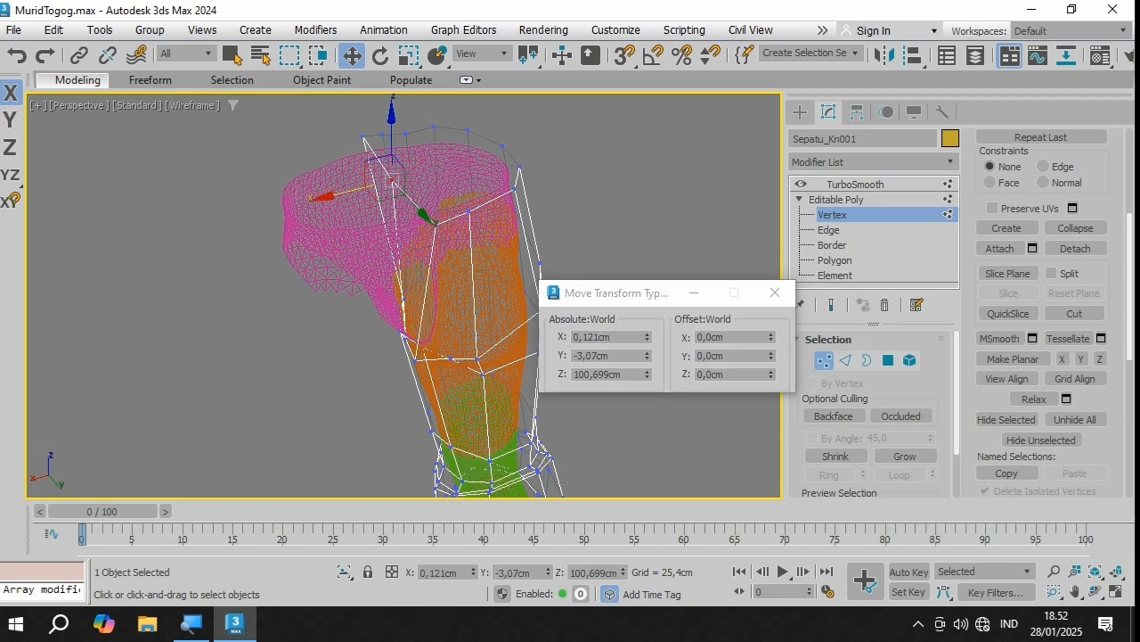
left_click_drag(636, 337, 575, 337)
type("0")
key("Return")
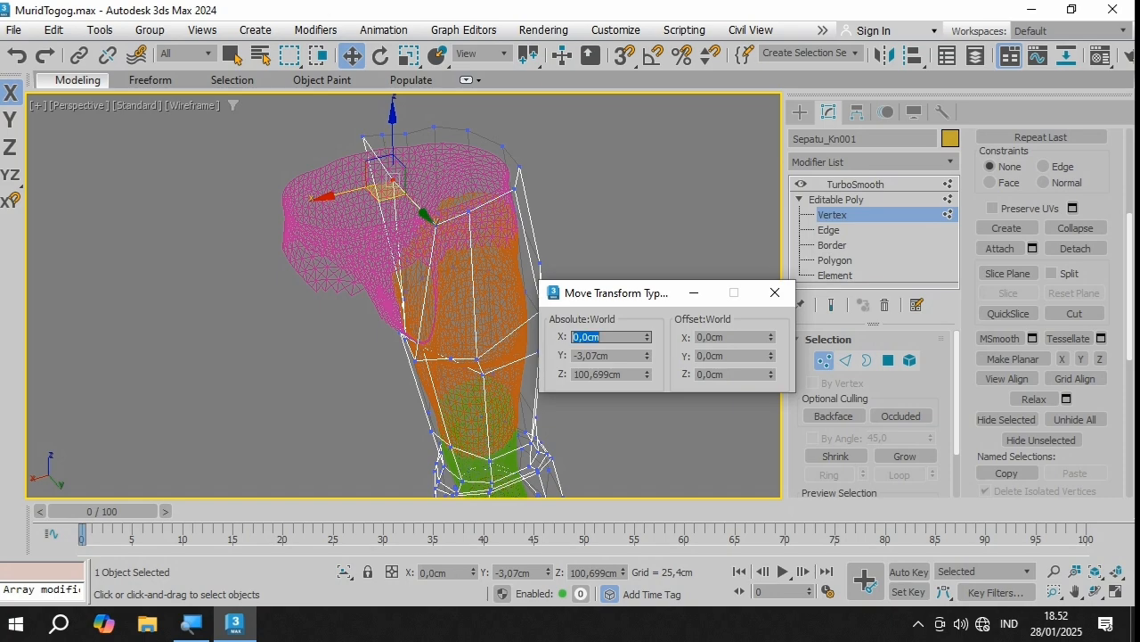
left_click(362, 137)
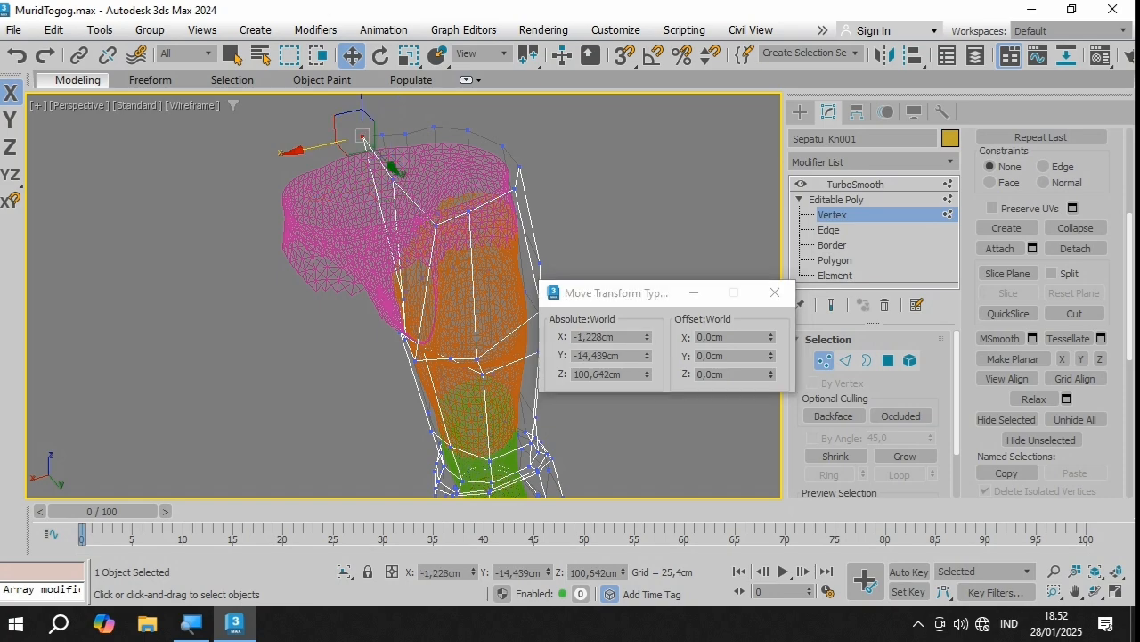
left_click(626, 337)
type("0")
key("Return")
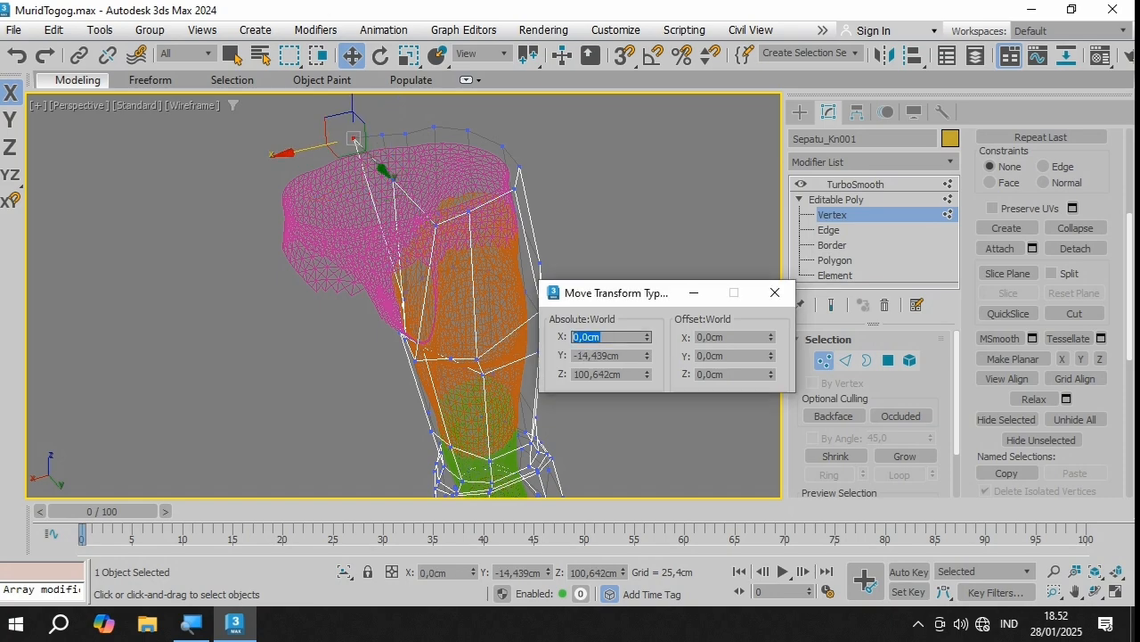
left_click(775, 292)
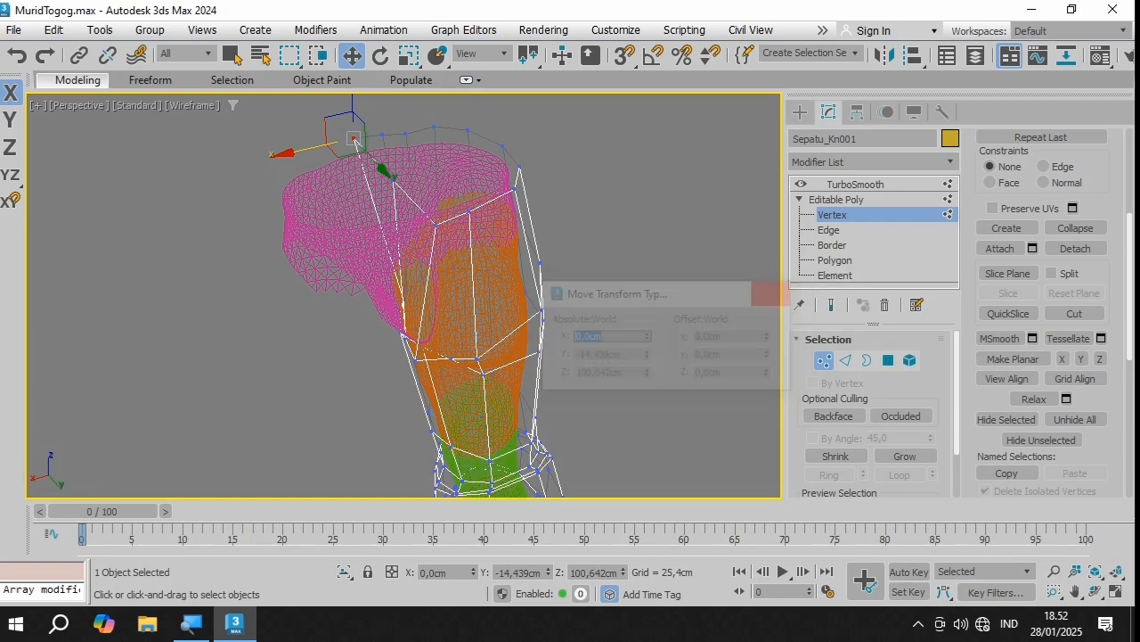
Step: Set the absolute X of the lowest crotch vertex beneath the pelvis to 0 cm
left_click(1095, 590)
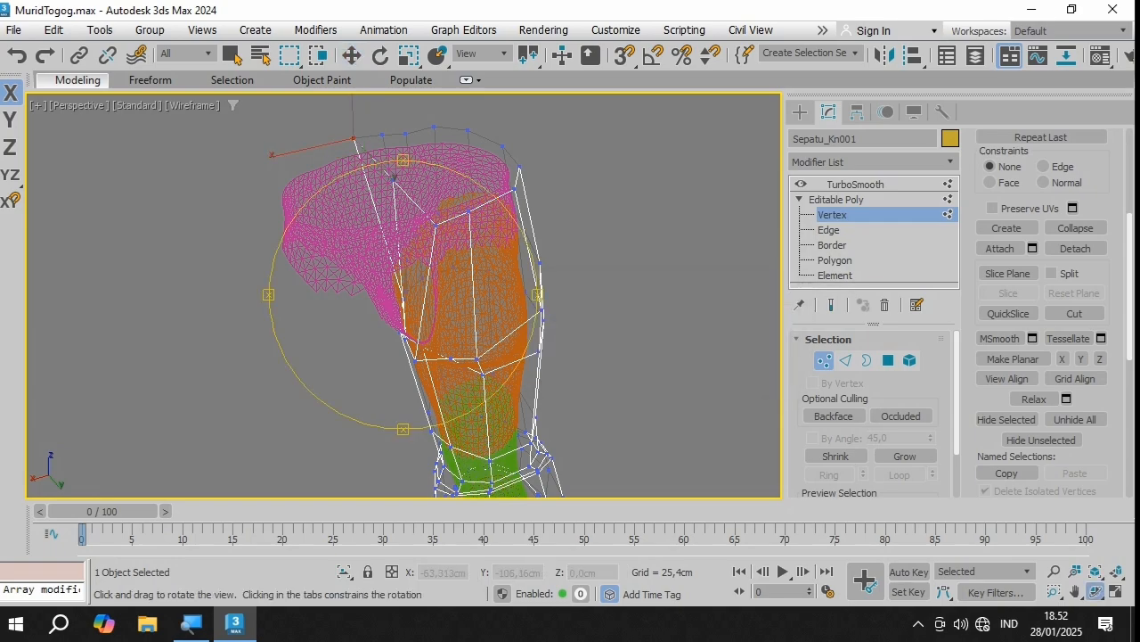
left_click_drag(392, 267, 436, 293)
left_click_drag(539, 297, 671, 304)
scroll(473, 293, "up", 5)
scroll(473, 293, "down", 3)
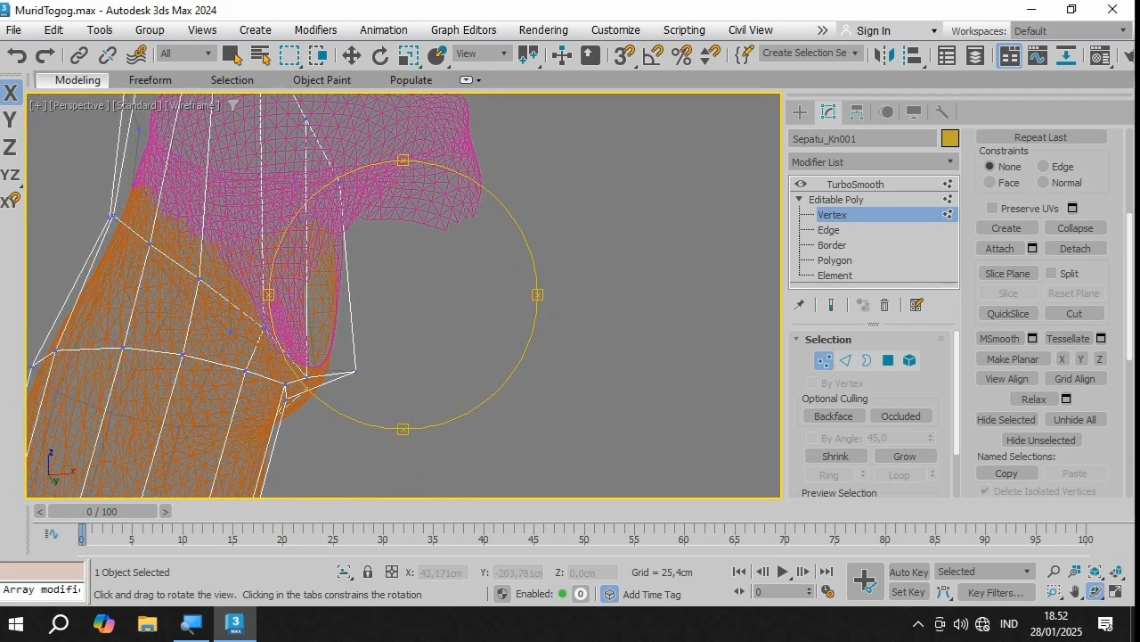
key("w")
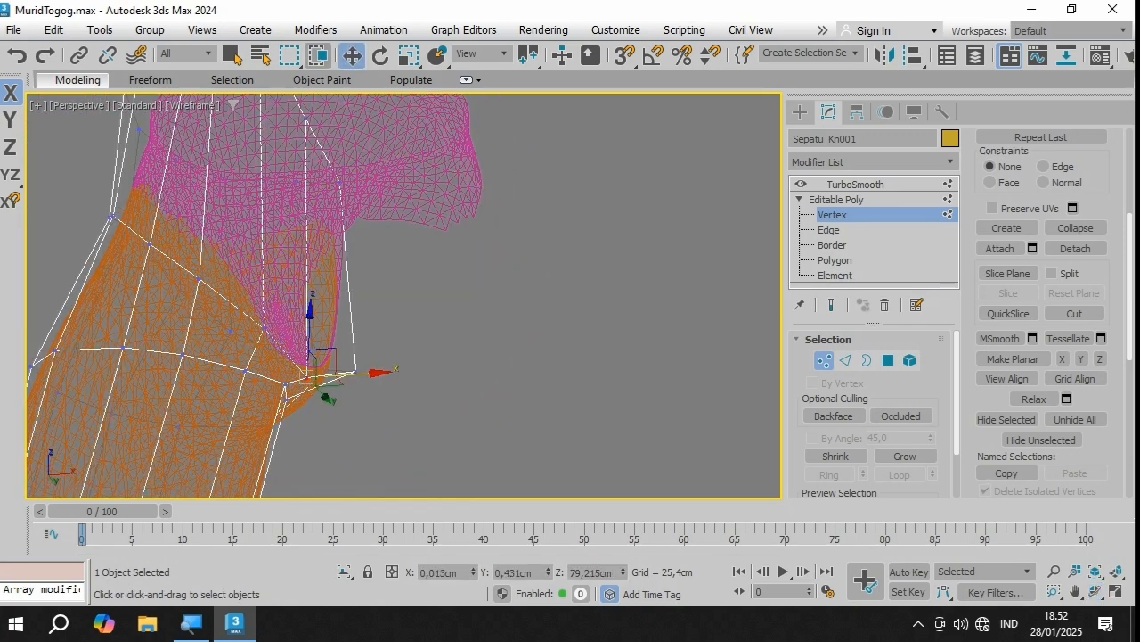
right_click(352, 55)
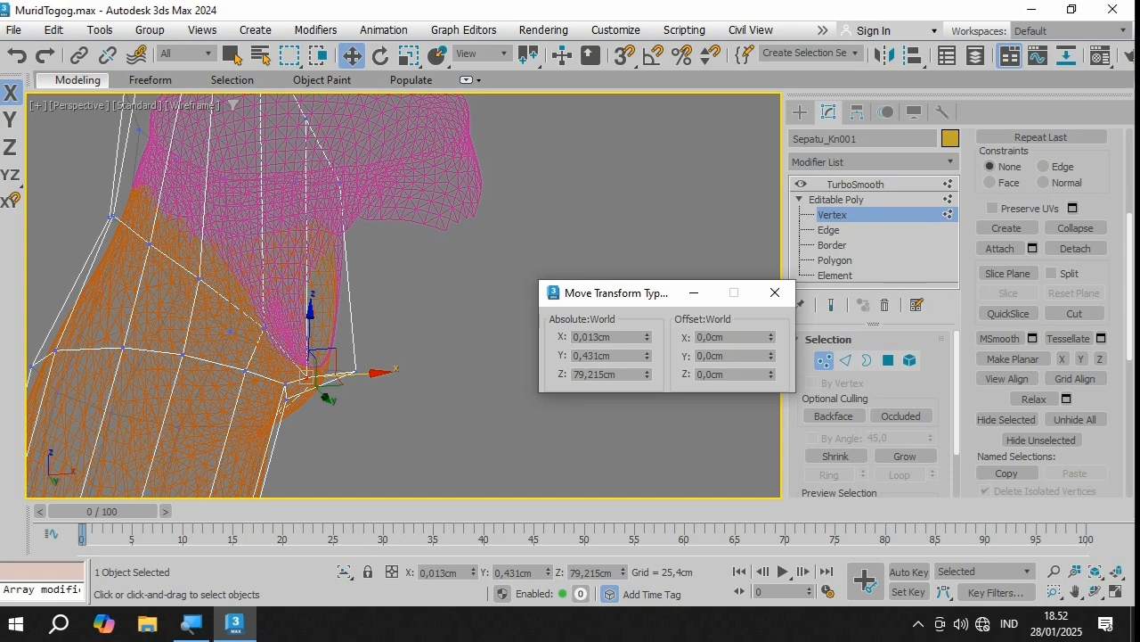
double_click(579, 336)
key("Return")
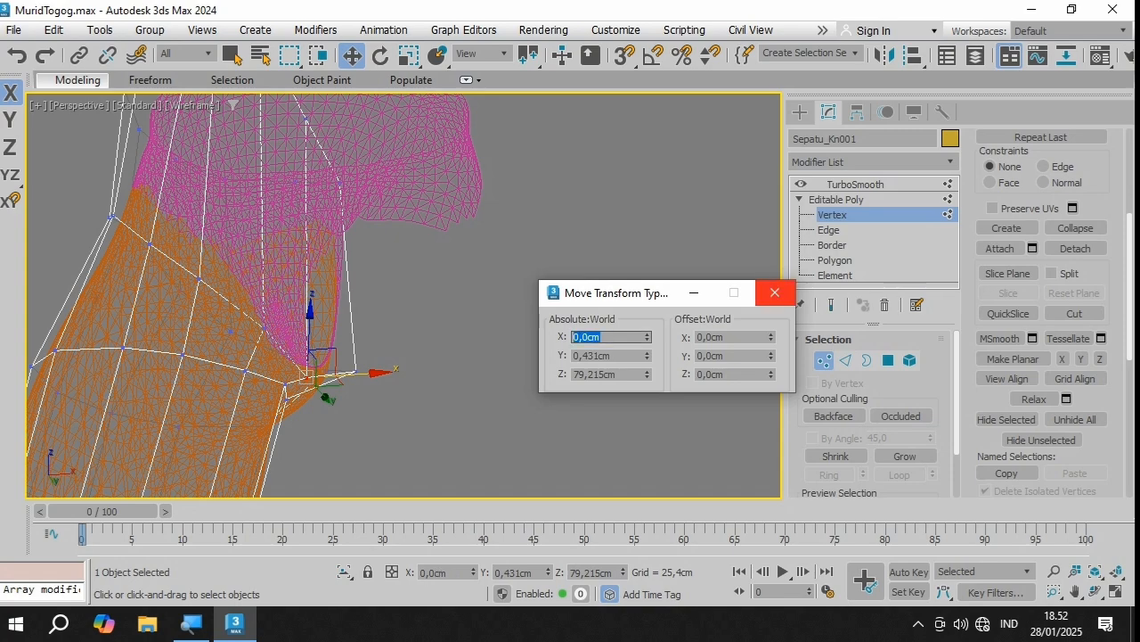
left_click(776, 293)
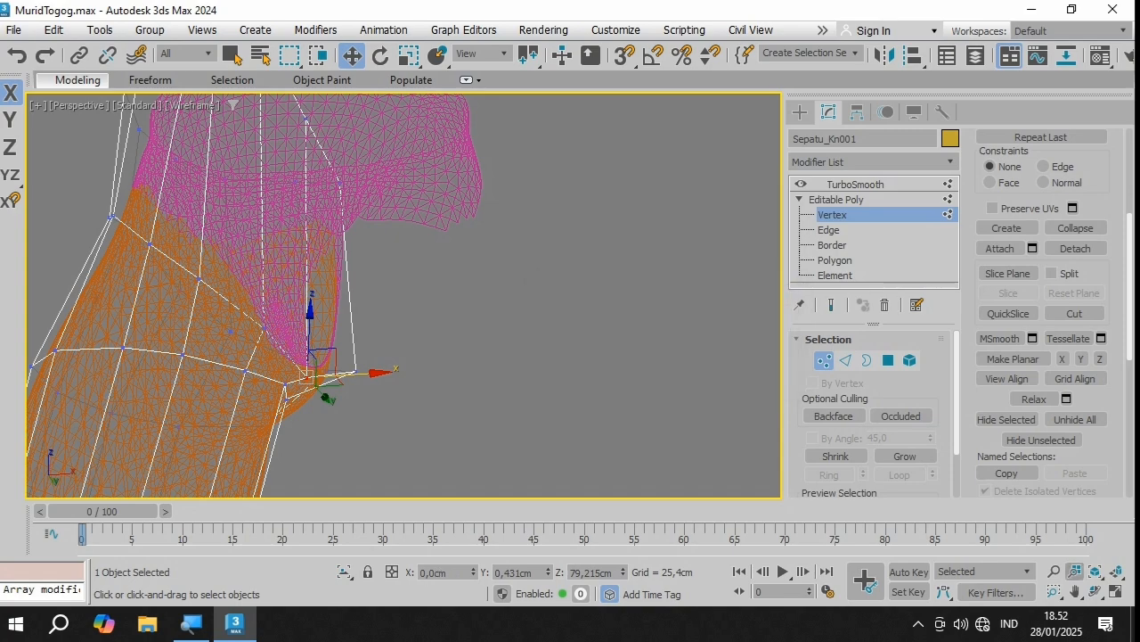
Step: Set the absolute X of the inner crotch edge's back vertex to 0 cm
left_click(1096, 592)
scroll(401, 335, "down", 3)
left_click_drag(432, 328, 254, 326)
left_click_drag(350, 326, 350, 339)
scroll(350, 338, "up", 3)
right_click(350, 338)
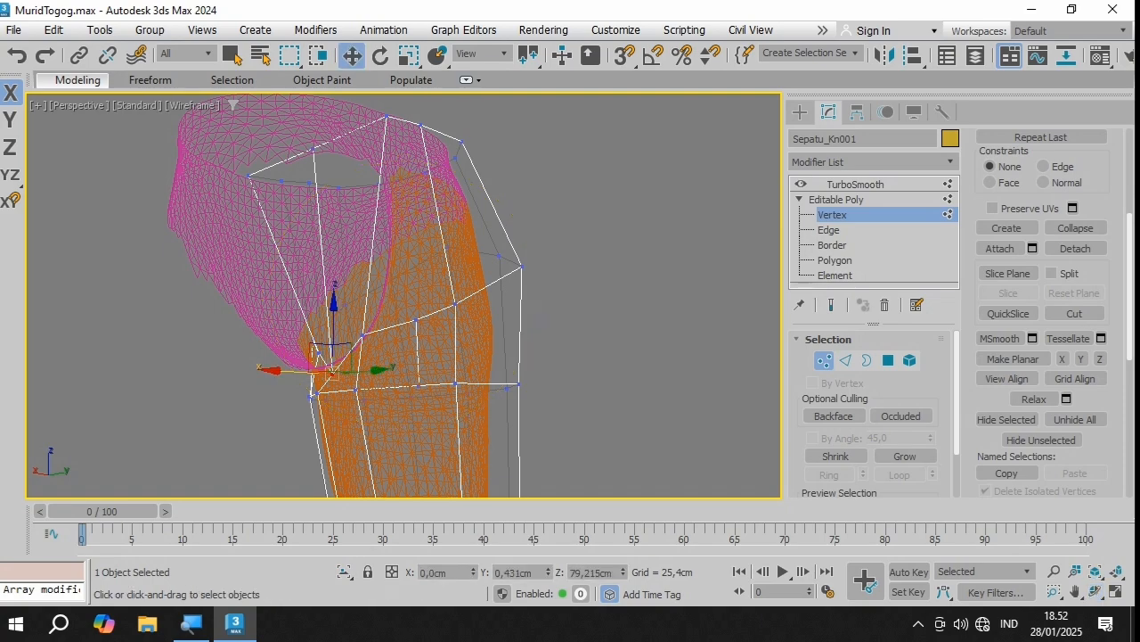
left_click(362, 336)
right_click(359, 326)
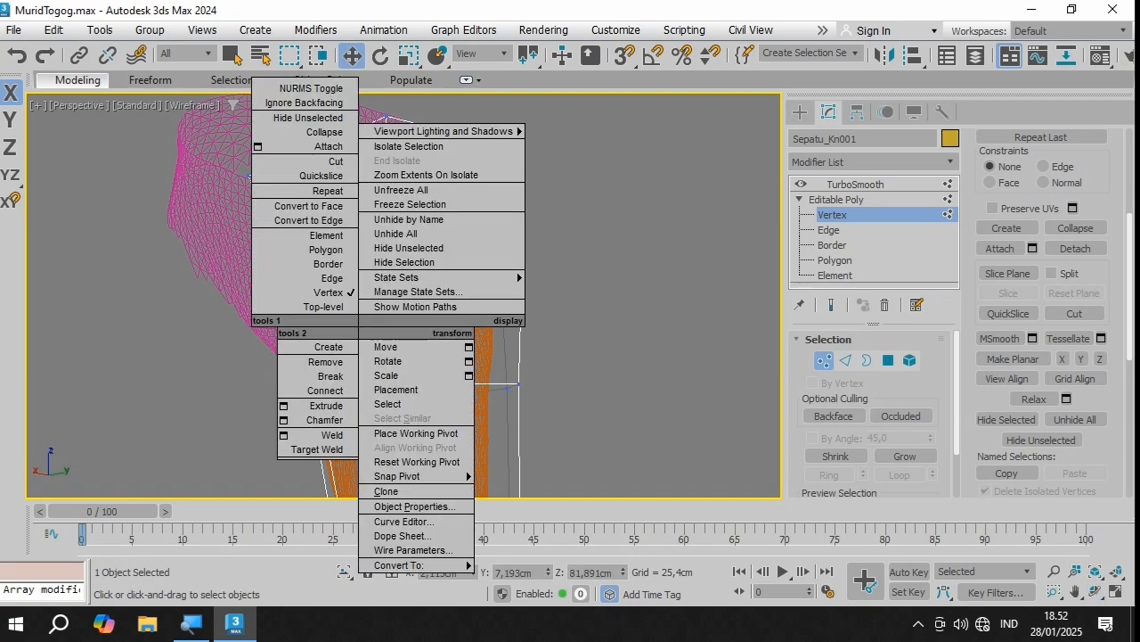
right_click(352, 55)
right_click(352, 55)
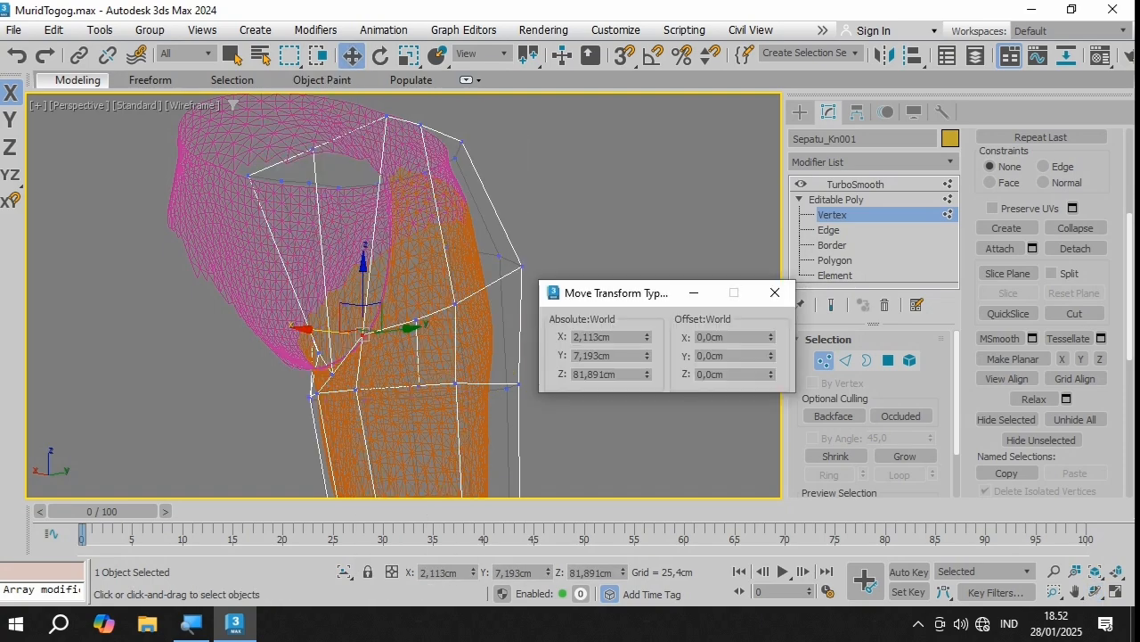
double_click(624, 337)
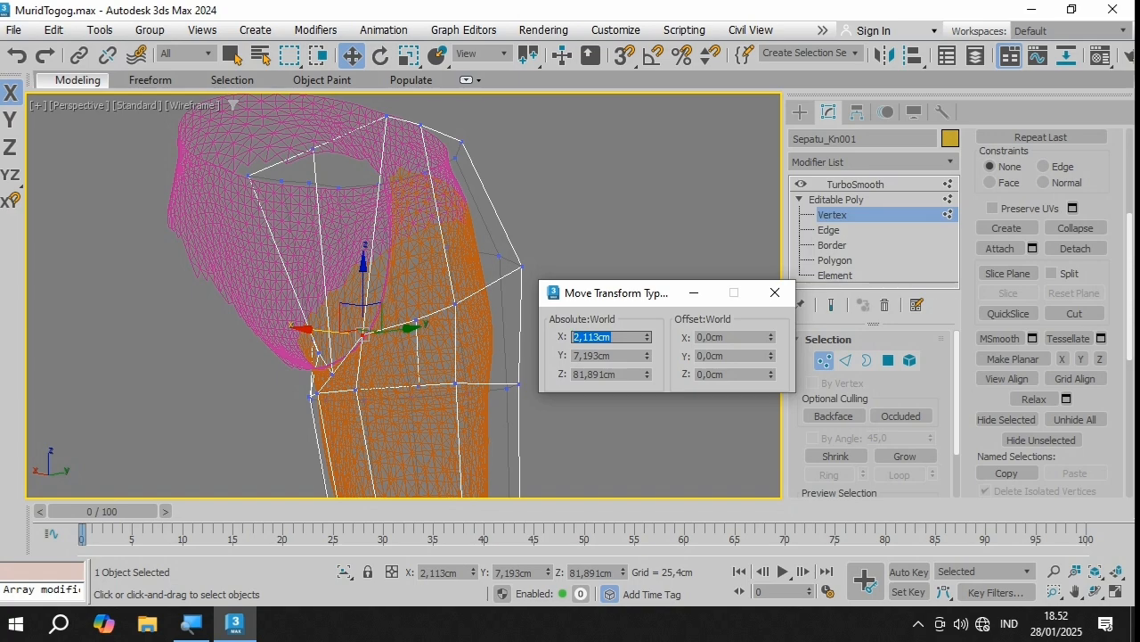
type("0")
key("Return")
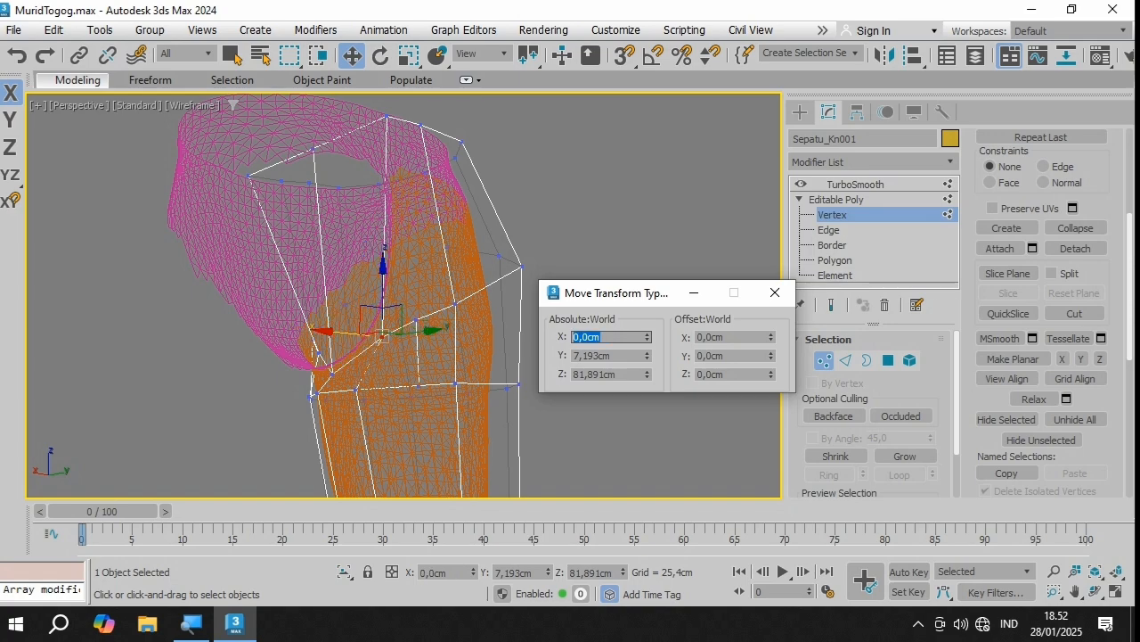
left_click(776, 292)
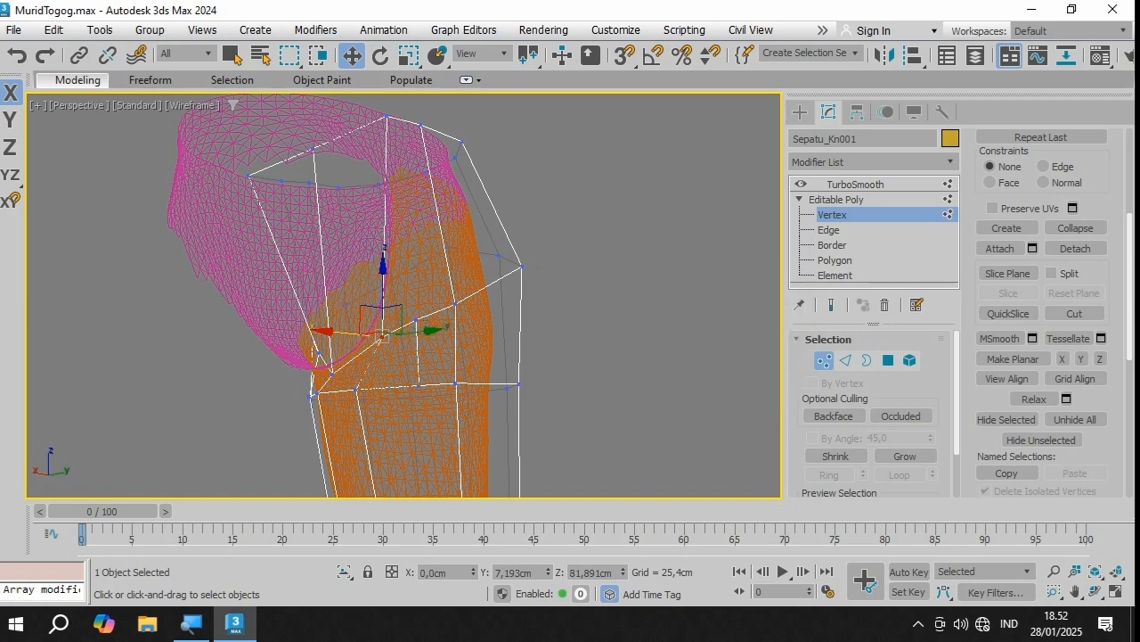
Step: Check the absolute X positions of the crotch edge vertices with the Move Transform Type-In
left_click(1096, 591)
scroll(422, 356, "up", 2)
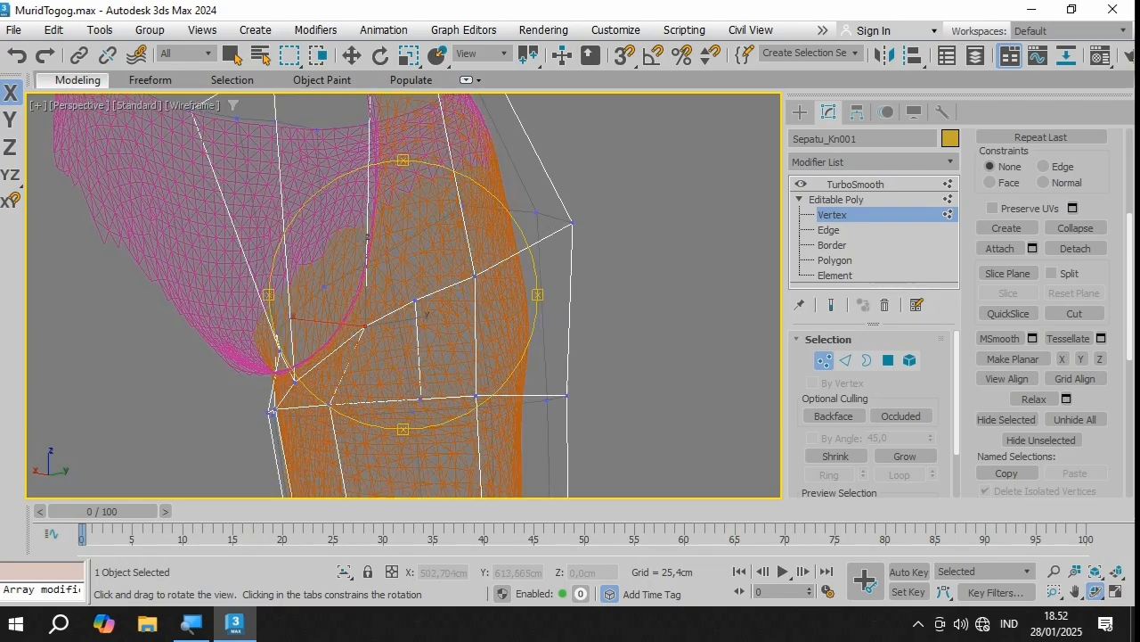
left_click_drag(421, 356, 435, 399)
right_click(434, 399)
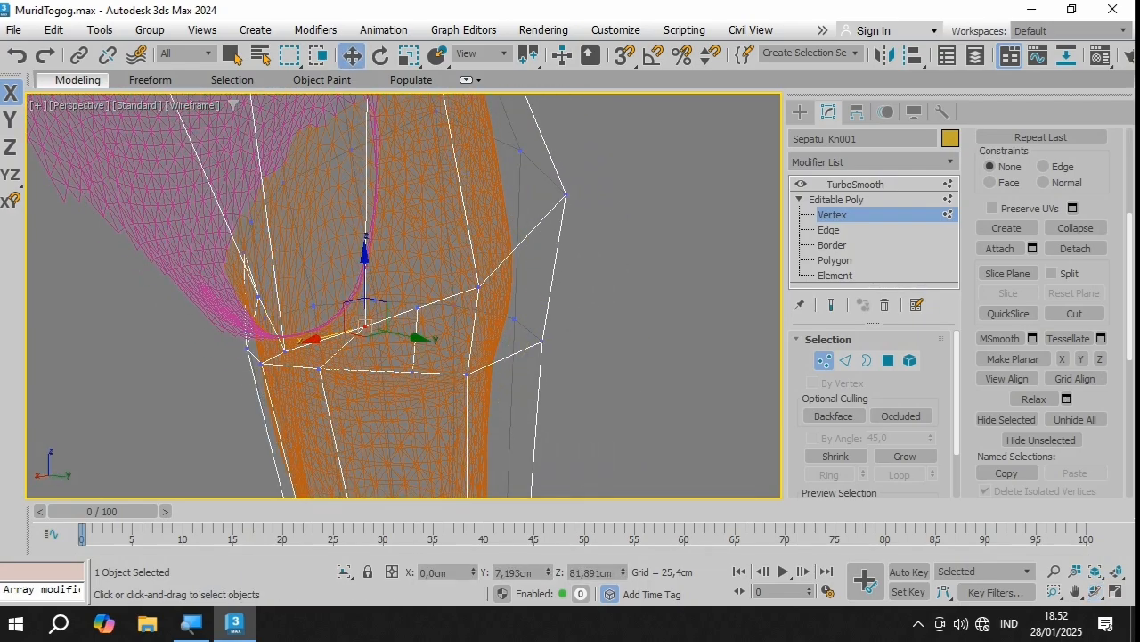
key("F12")
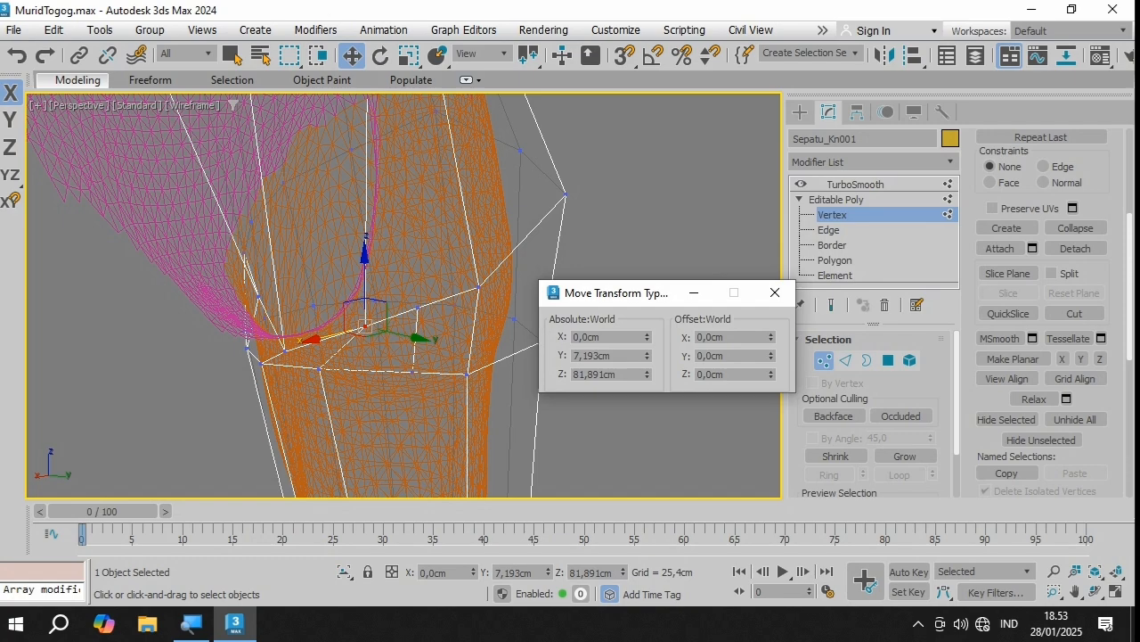
left_click(285, 351)
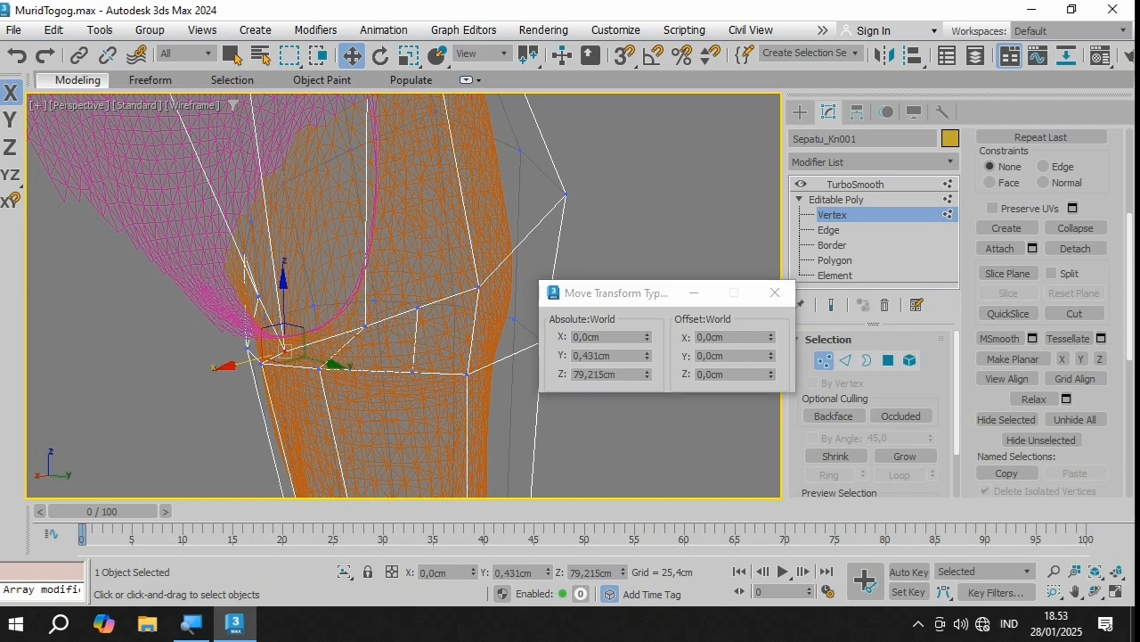
left_click(418, 308)
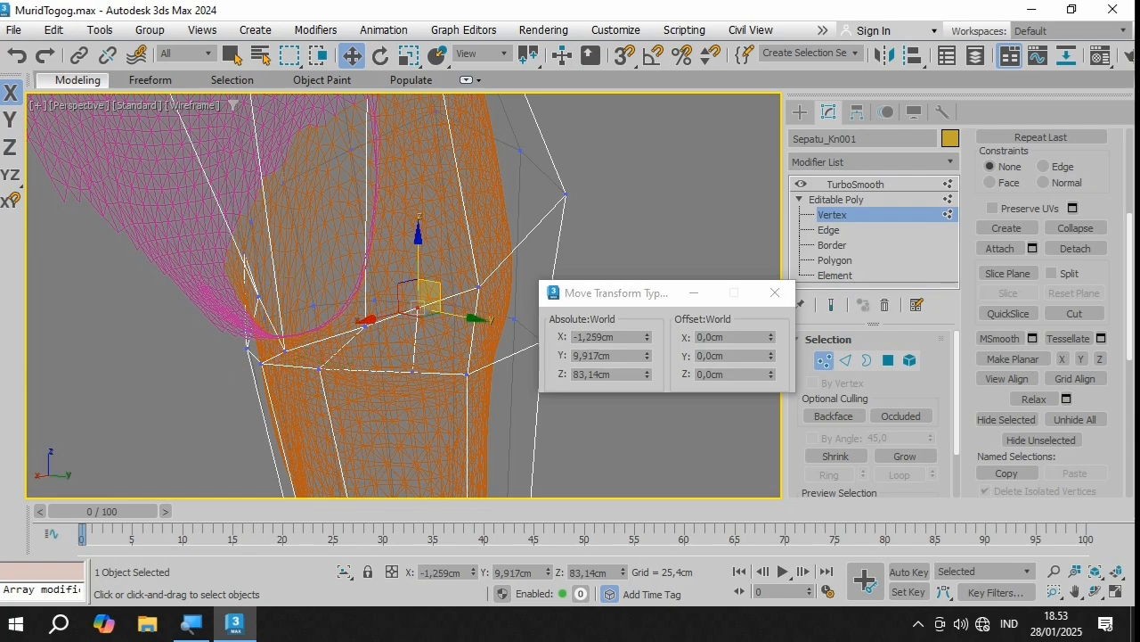
scroll(436, 257, "down", 5)
scroll(450, 196, "up", 4)
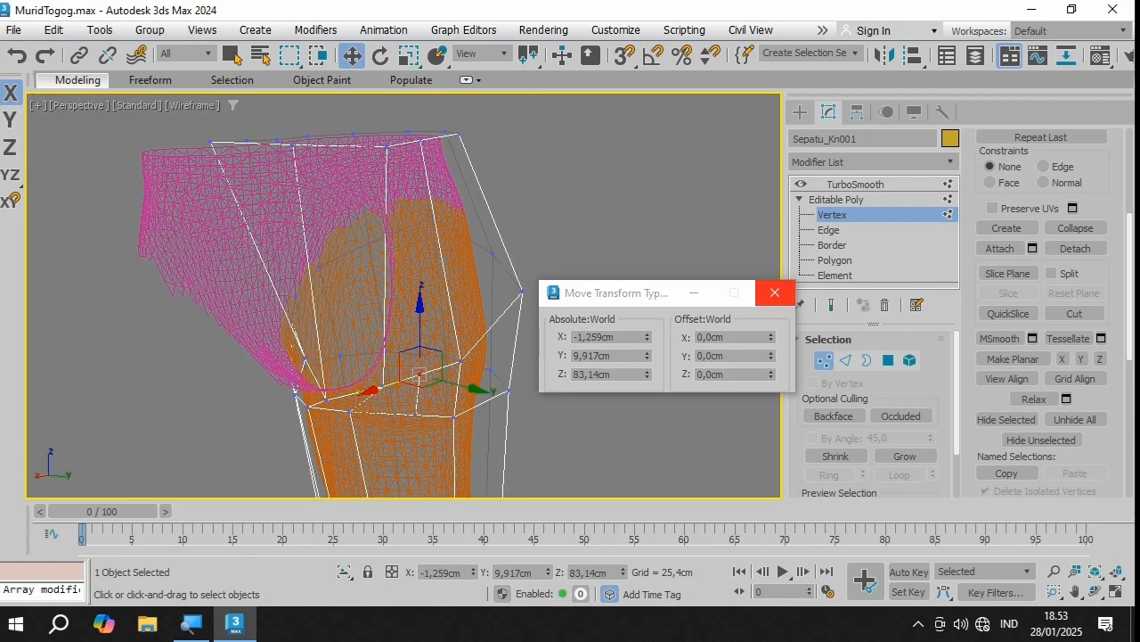
left_click(774, 292)
scroll(295, 392, "up", 2)
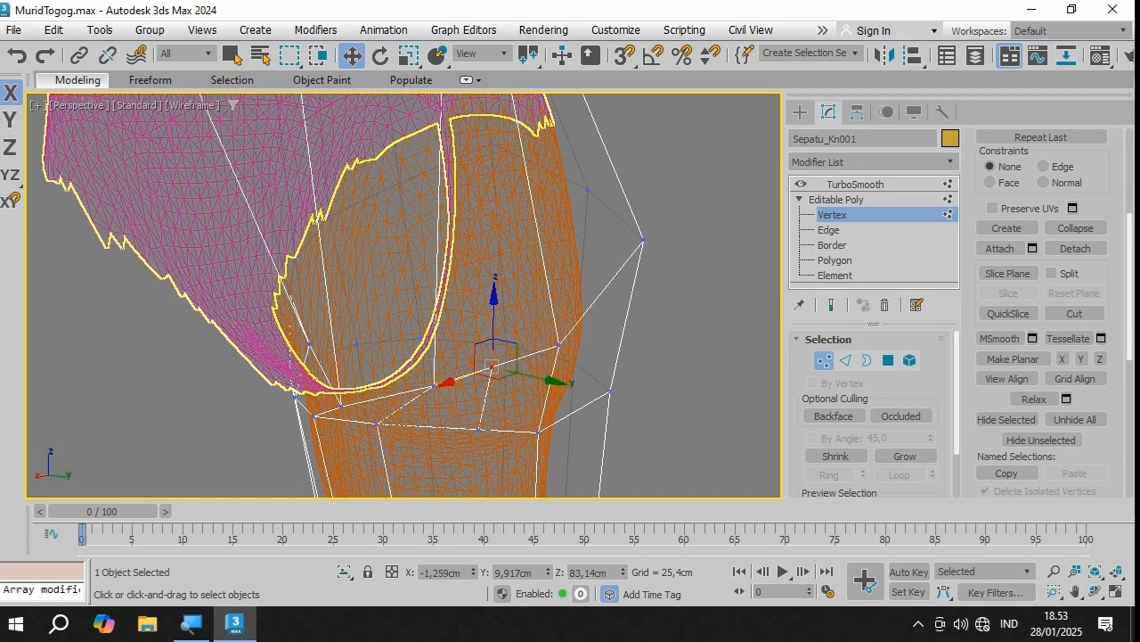
scroll(295, 393, "down", 3)
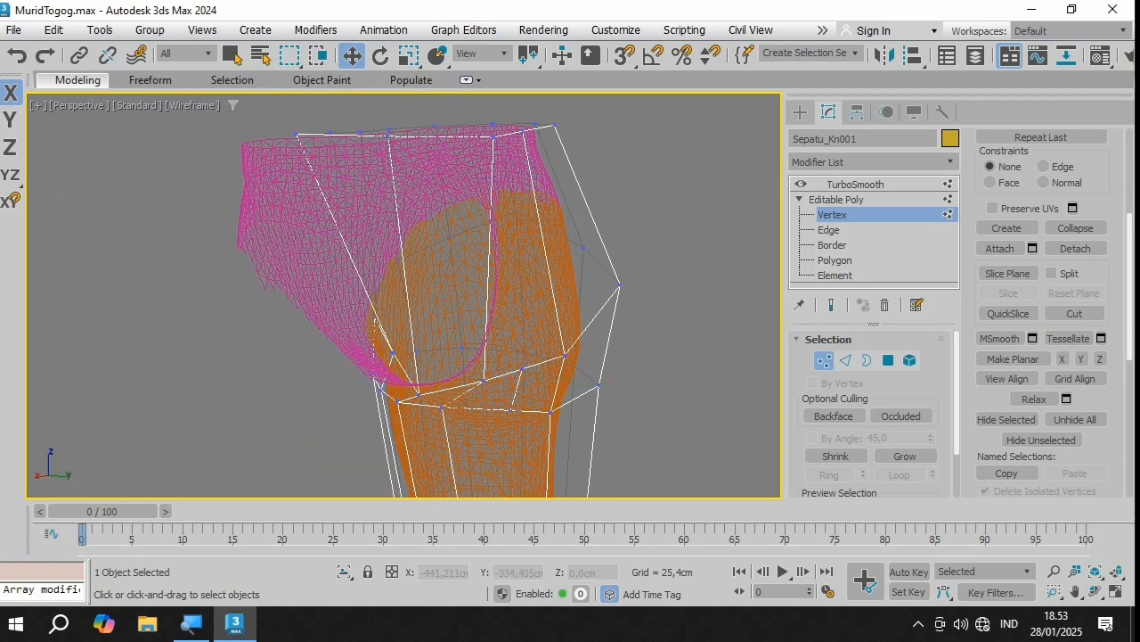
Step: Finish vertex editing, hide the Hip mesh, and display the scene shaded with edged faces
left_click(836, 200)
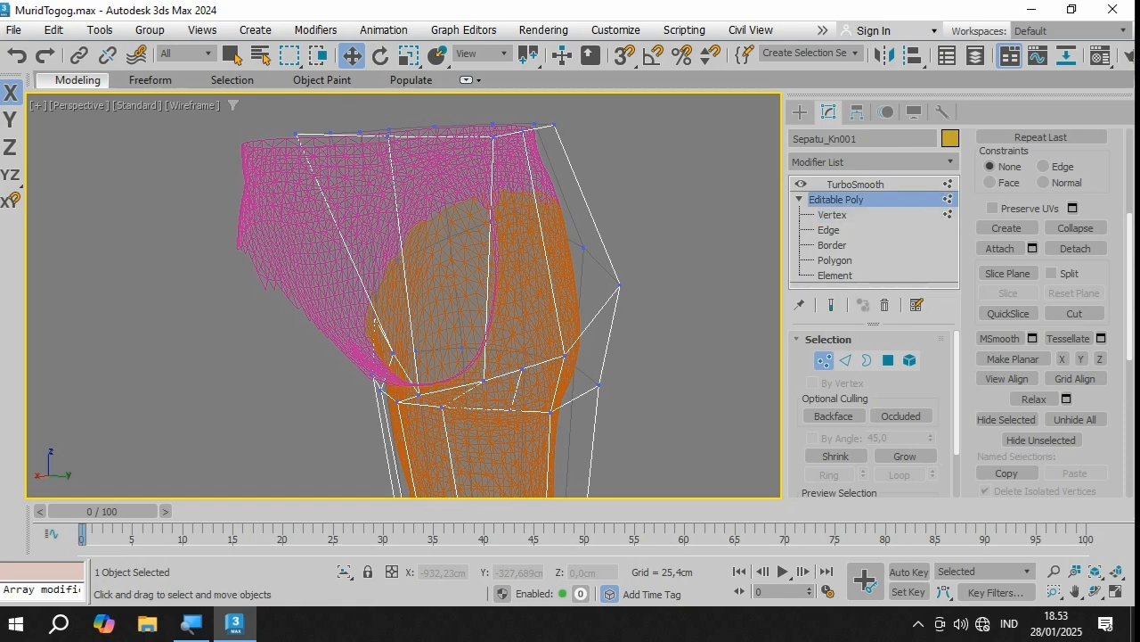
left_click(854, 185)
left_click(674, 233)
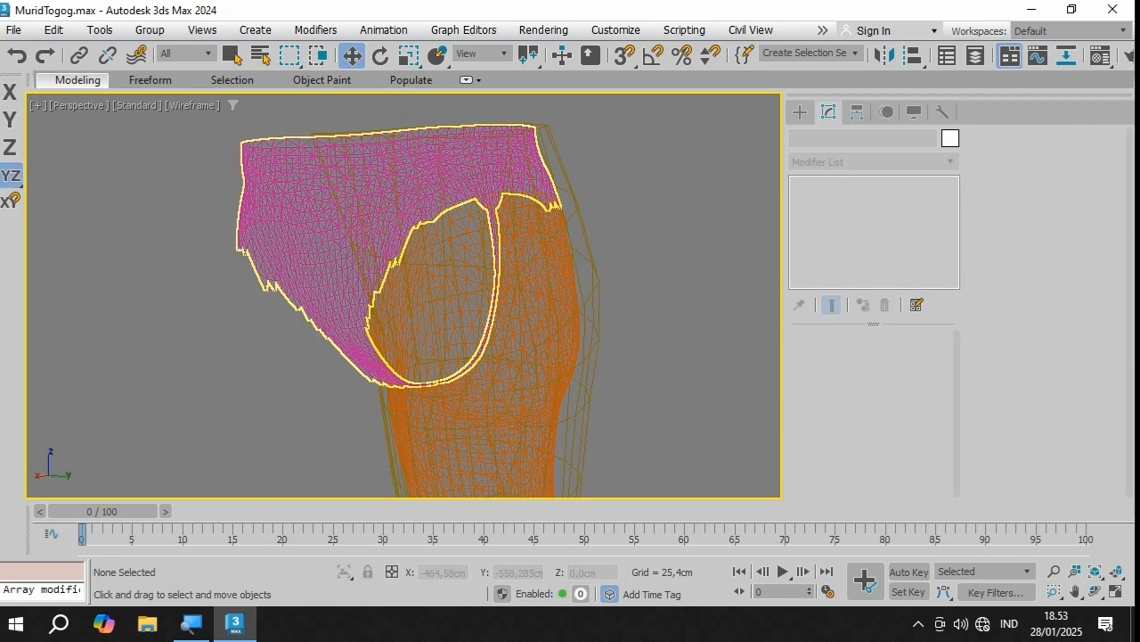
left_click(383, 196)
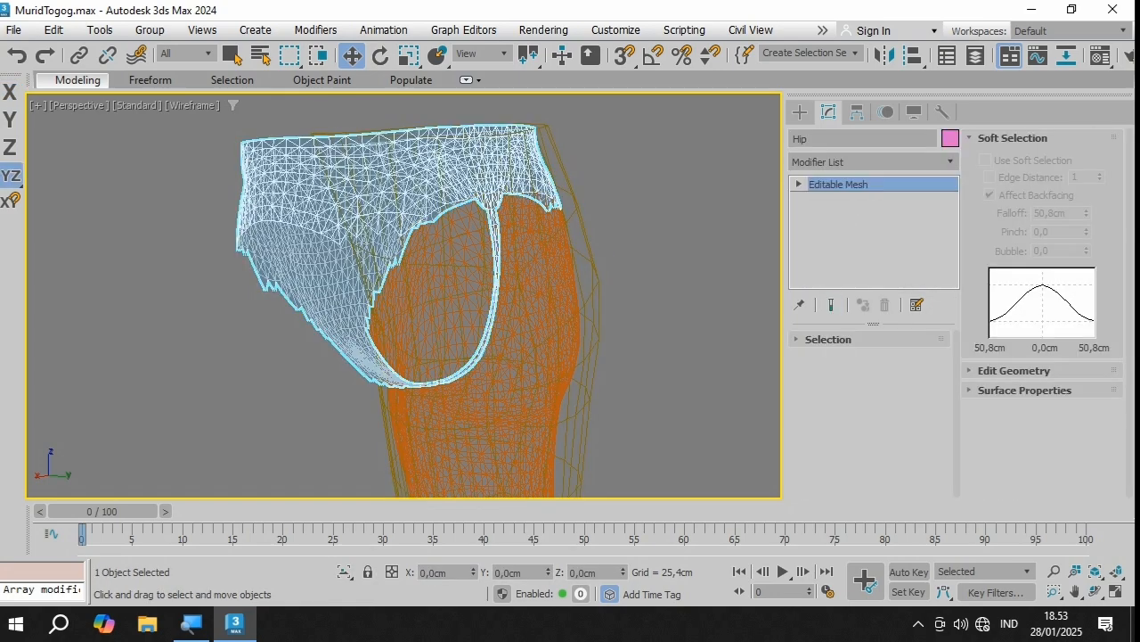
left_click(914, 113)
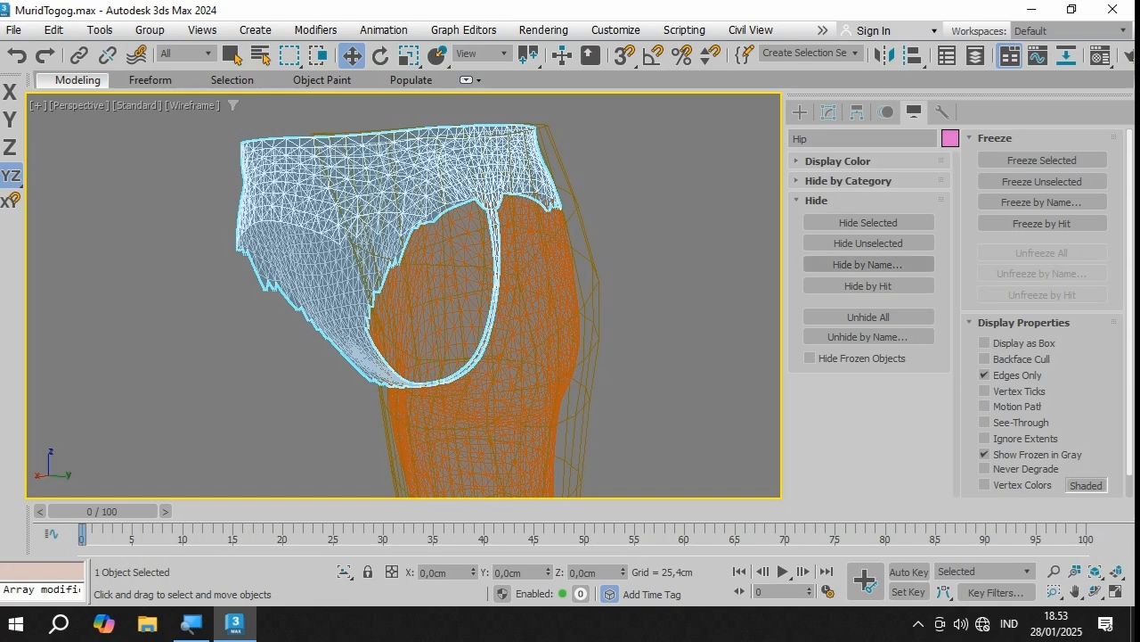
left_click(869, 222)
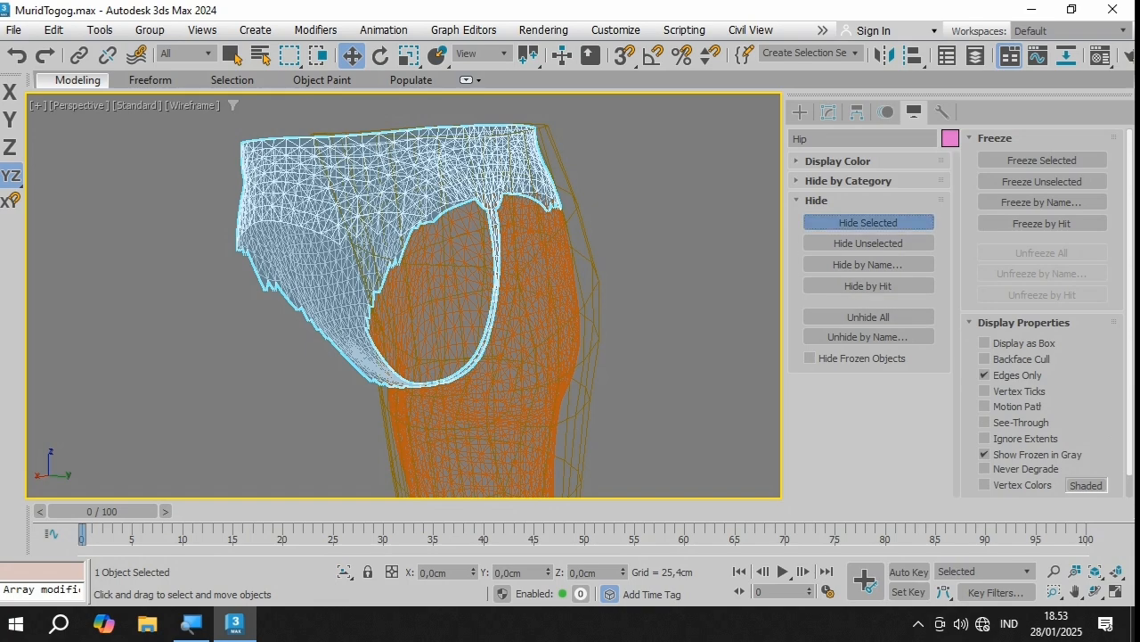
key("F3")
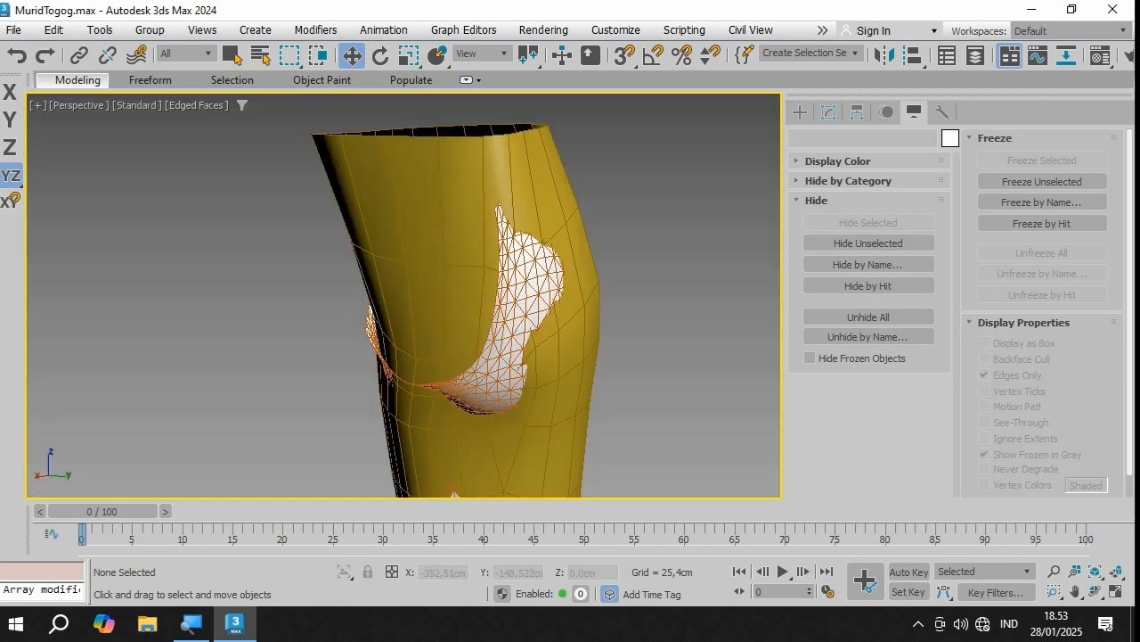
Step: Delete the two inner polygons between the waist edge and the crotch on the trouser leg mesh
left_click(459, 298)
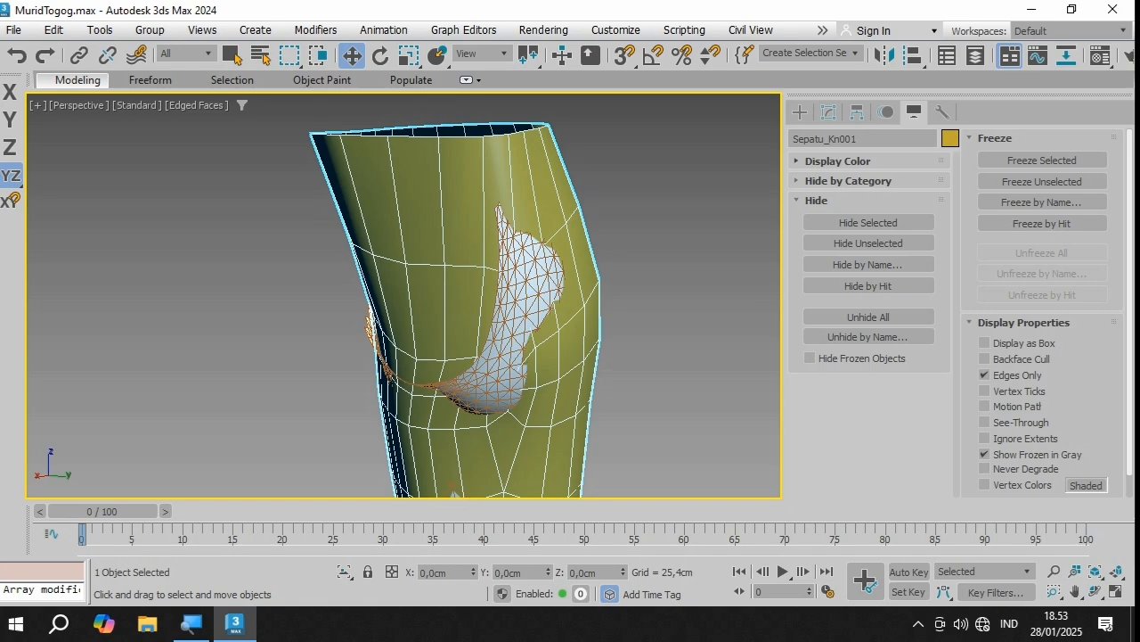
left_click(829, 111)
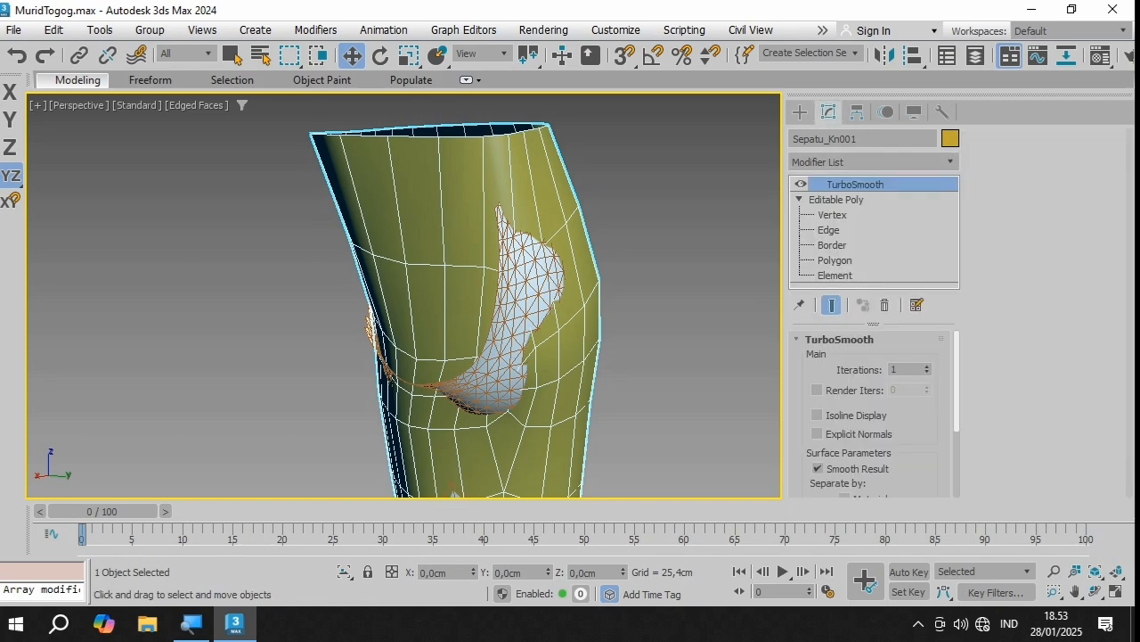
key("4")
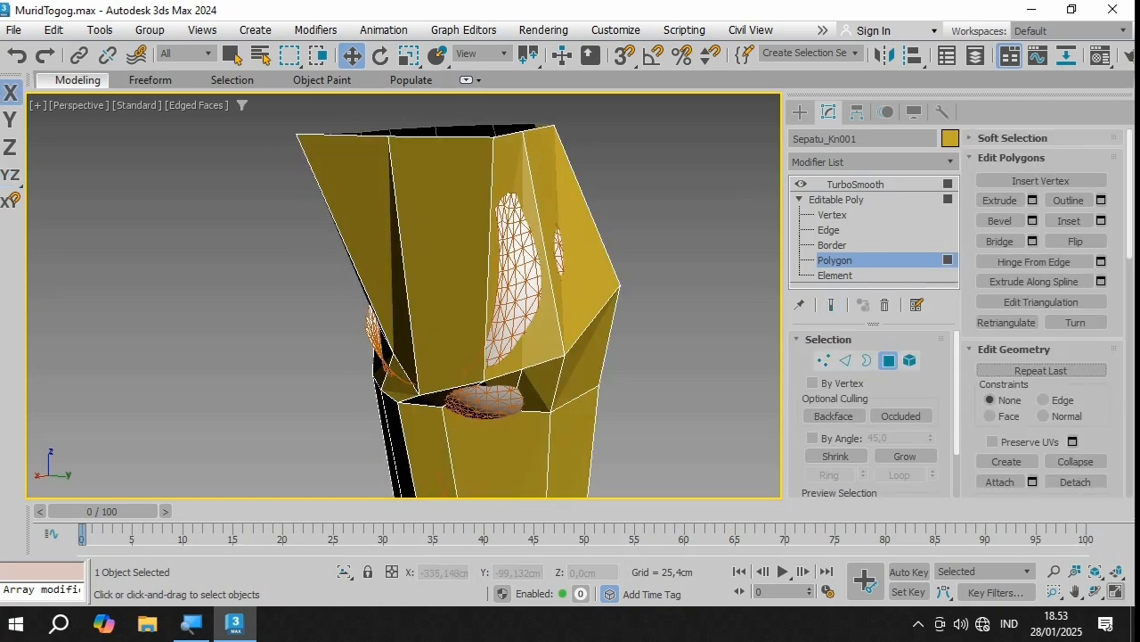
left_click(1095, 591)
left_click_drag(392, 299, 463, 298)
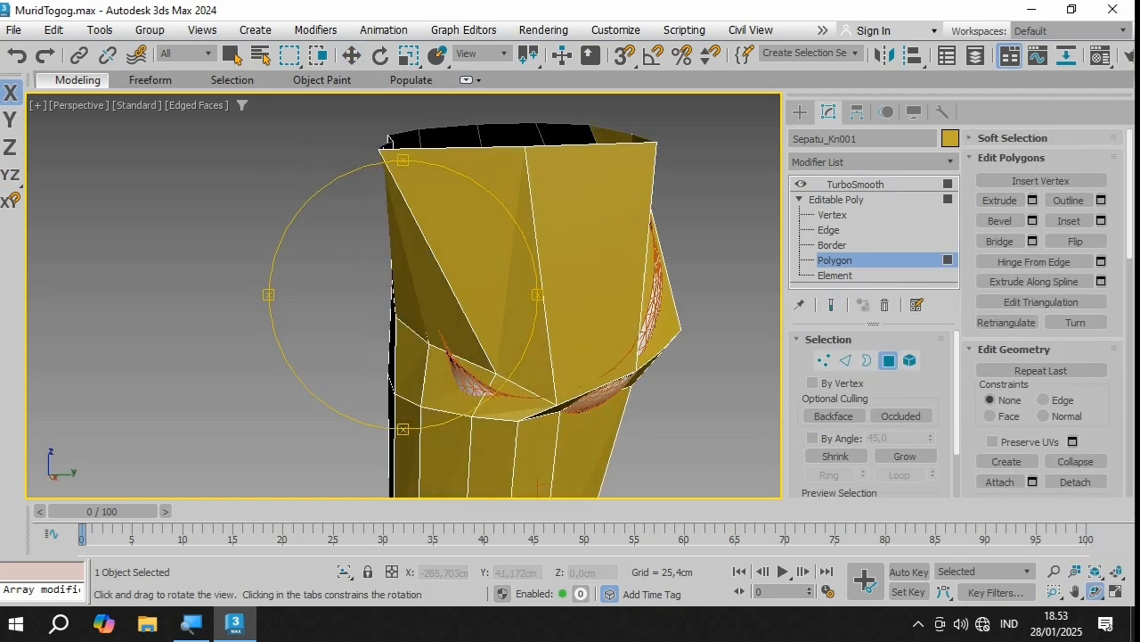
scroll(402, 294, "down", 4)
left_click_drag(383, 299, 457, 276)
scroll(495, 333, "up", 3)
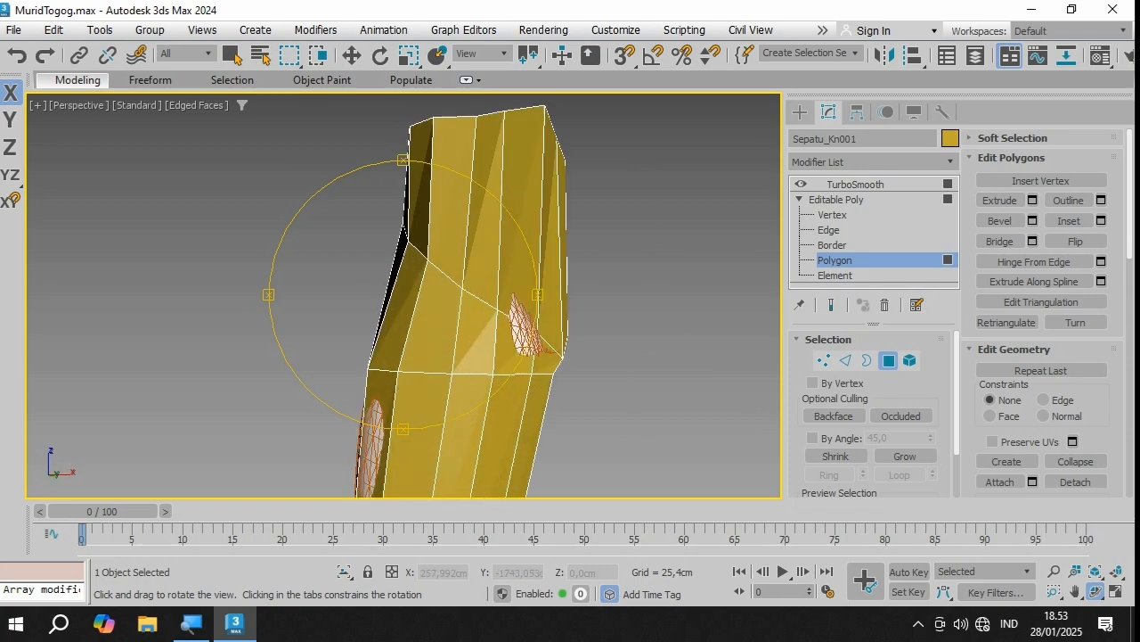
left_click_drag(495, 321, 296, 312)
scroll(400, 303, "down", 3)
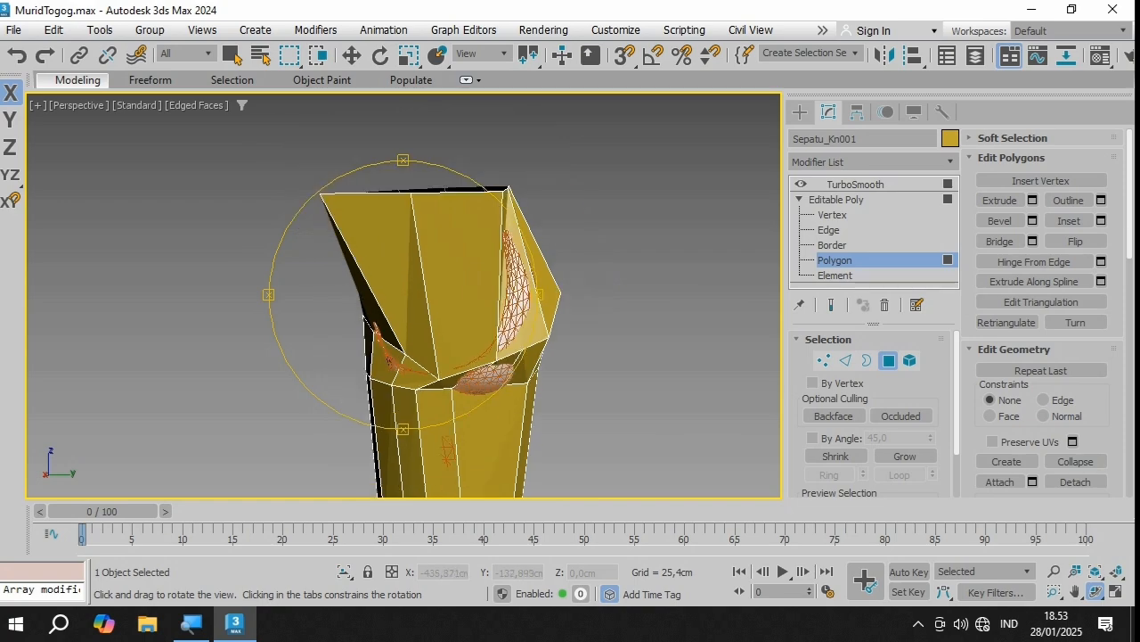
left_click_drag(401, 307, 455, 316)
key("w")
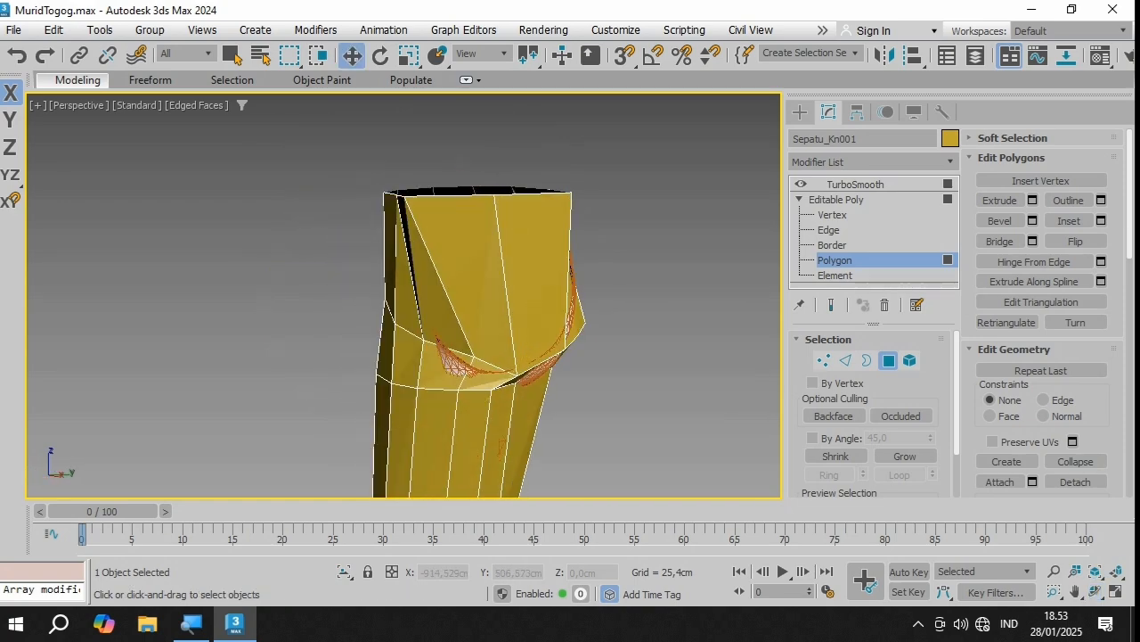
left_click(465, 281)
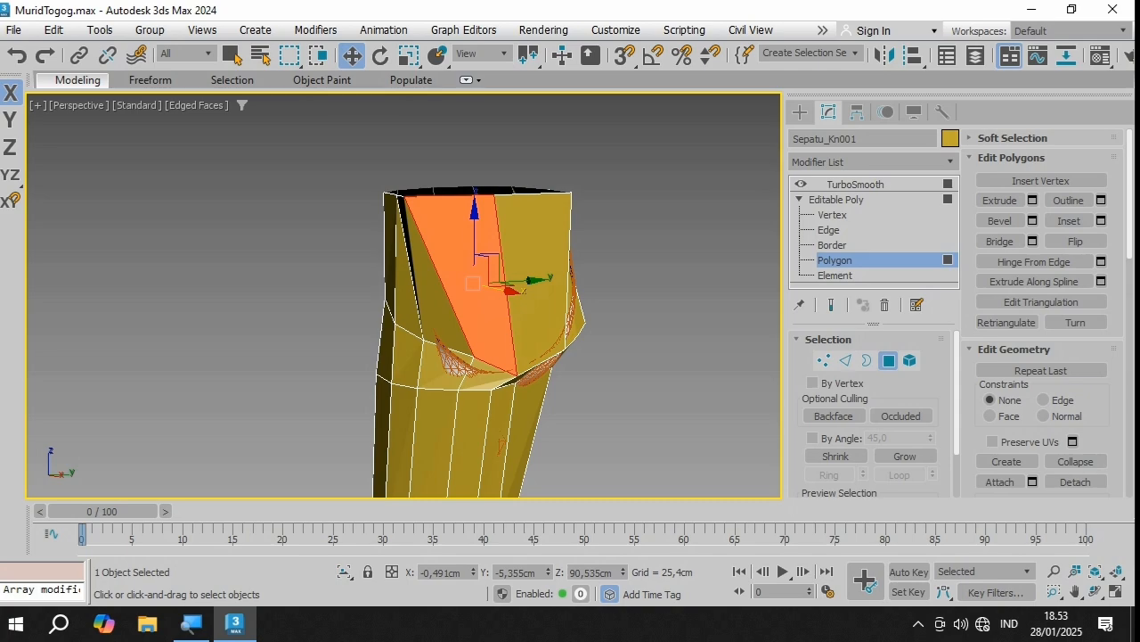
key("Delete")
left_click(537, 279)
key("Delete")
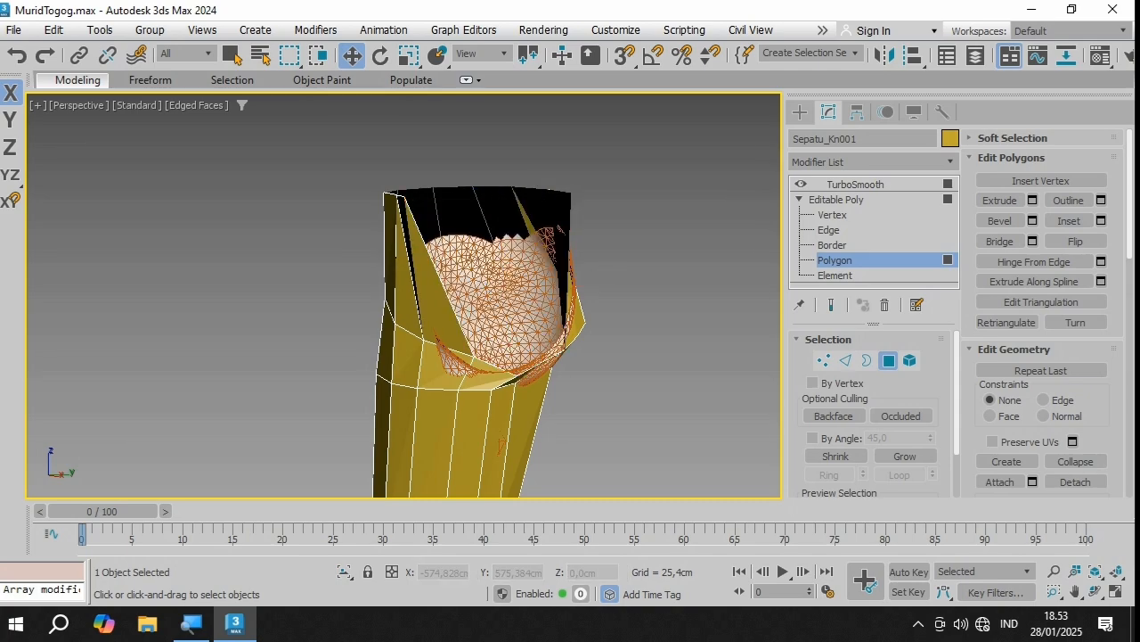
Step: Remove the TurboSmooth modifier from the trouser leg and return to polygon level
scroll(627, 308, "down", 8)
scroll(608, 362, "up", 8)
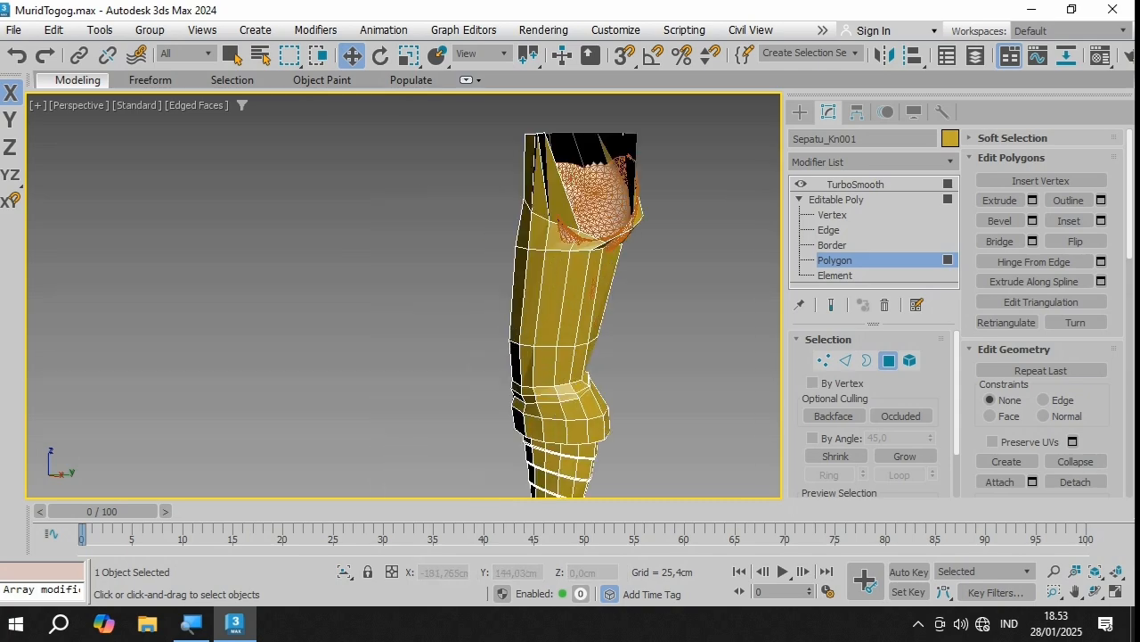
scroll(571, 356, "down", 5)
scroll(571, 356, "up", 2)
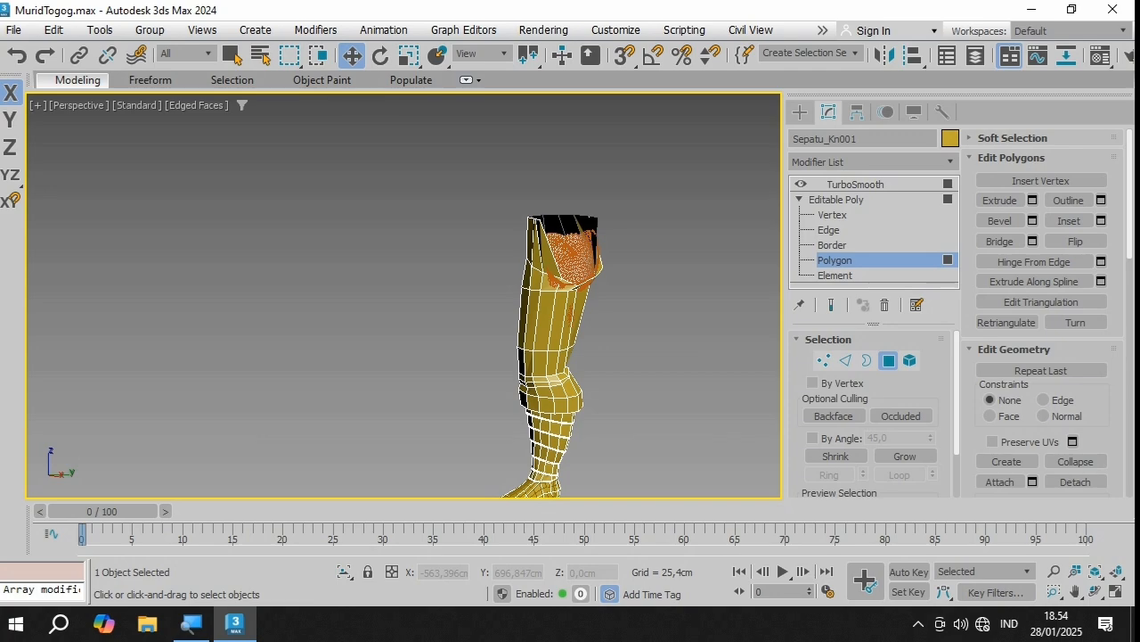
left_click(856, 184)
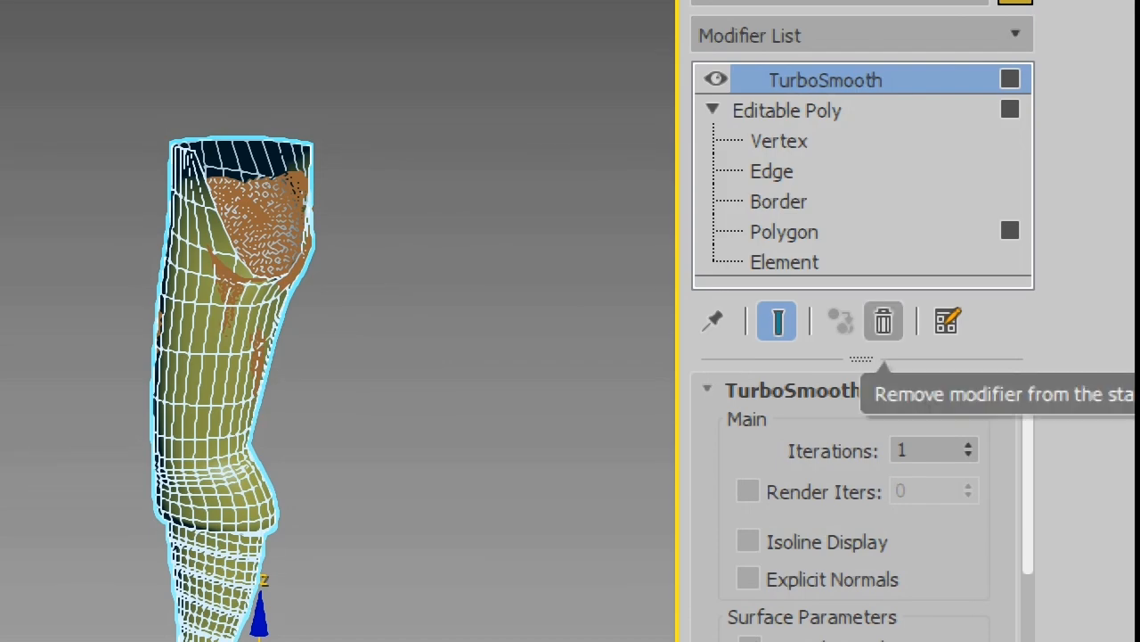
left_click(884, 322)
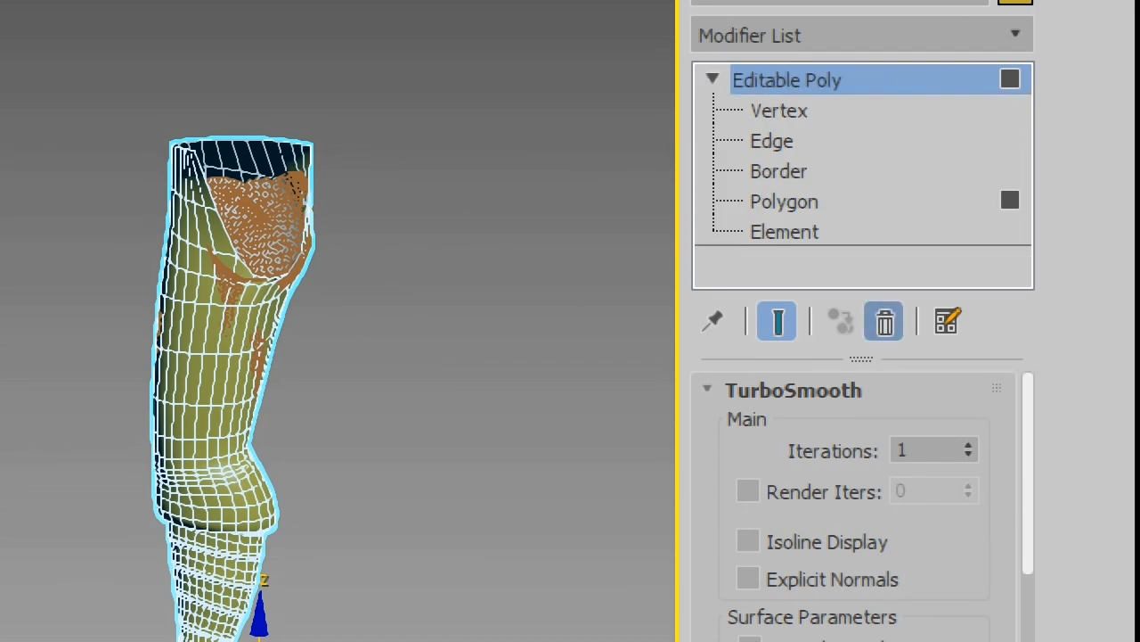
key("4")
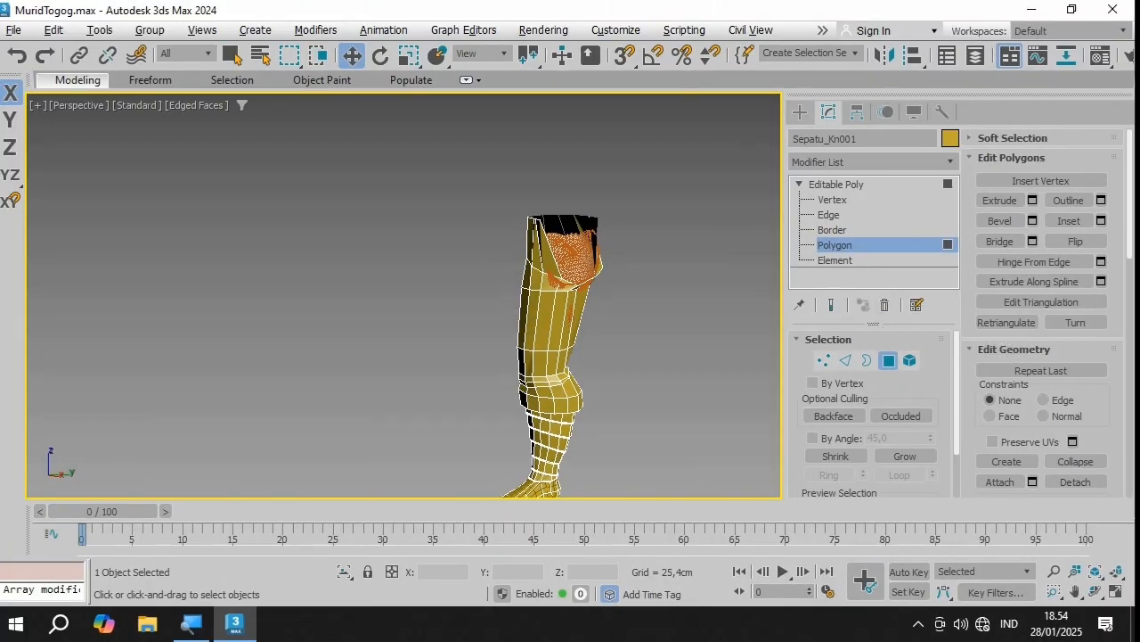
left_click(874, 162)
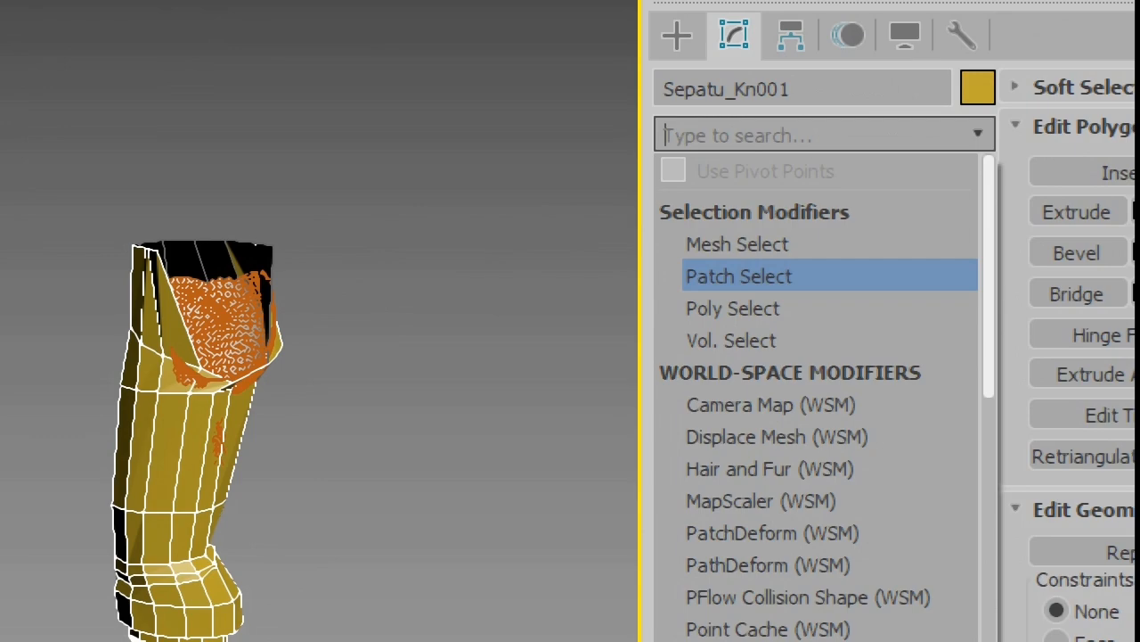
scroll(842, 233, "down", 2)
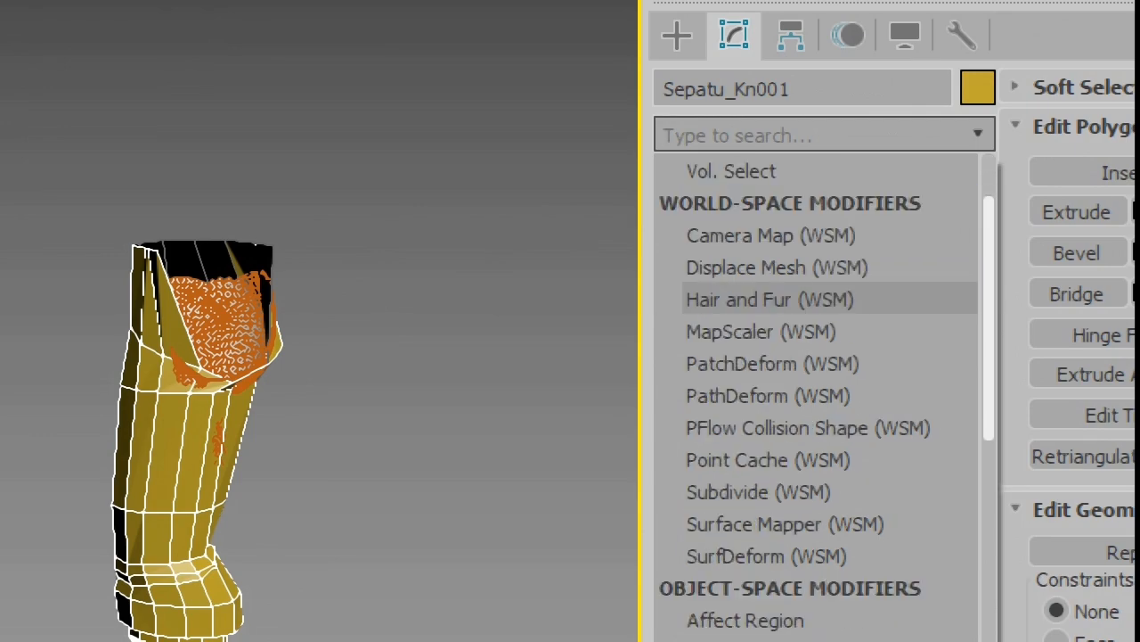
scroll(829, 207, "up", 3)
key("Escape")
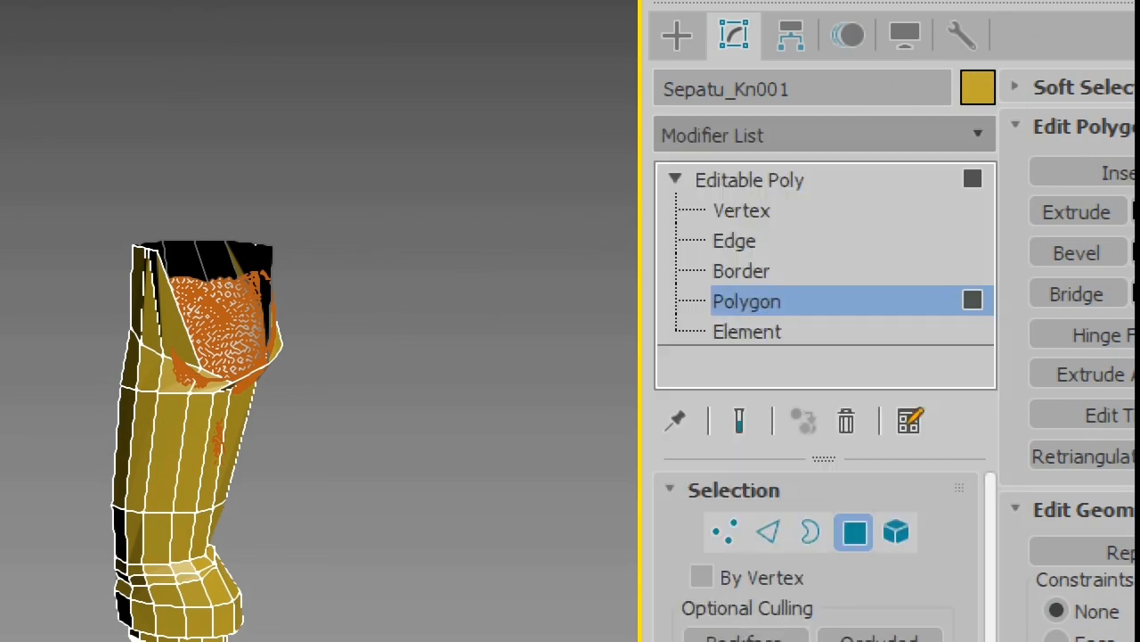
Step: Add a Mirror modifier to the trouser leg on the X axis with Copy enabled
left_click(825, 136)
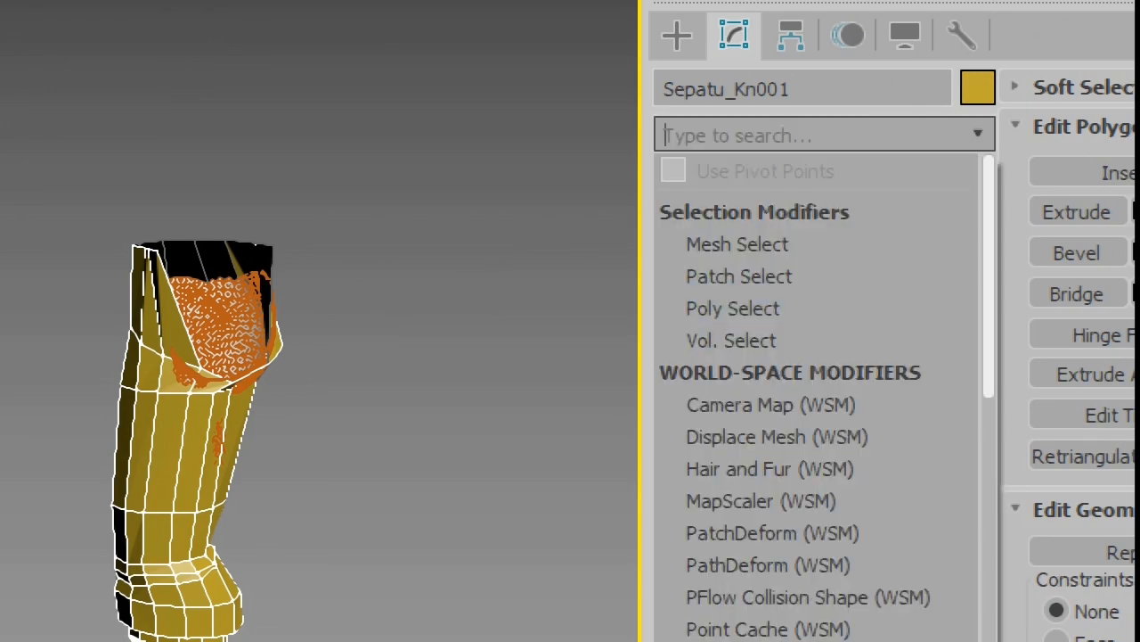
type("mir")
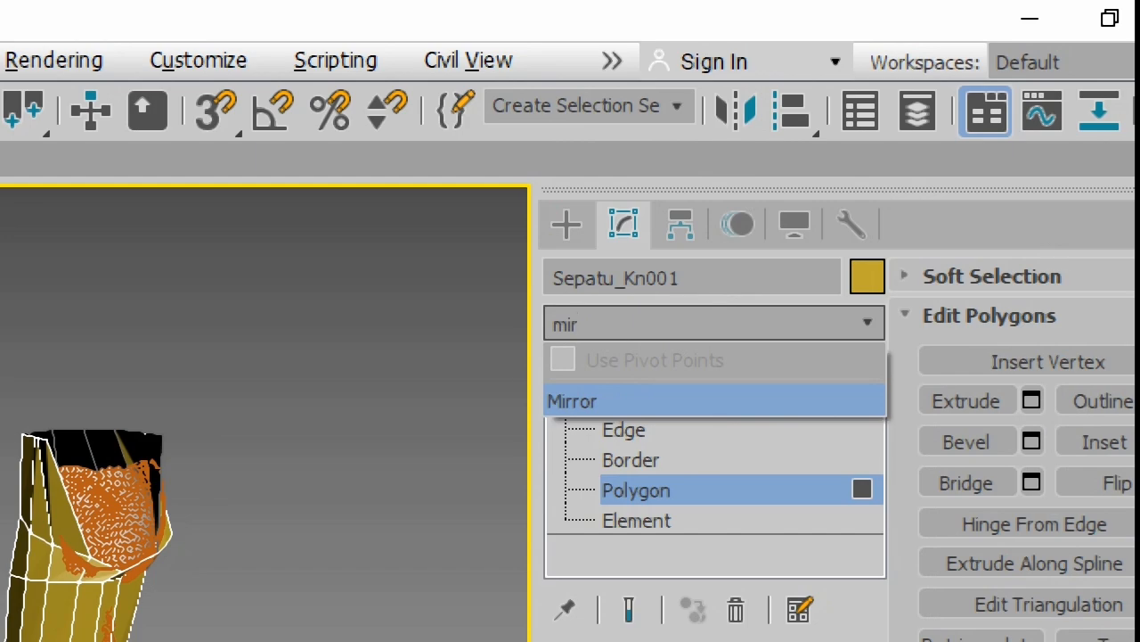
key("Return")
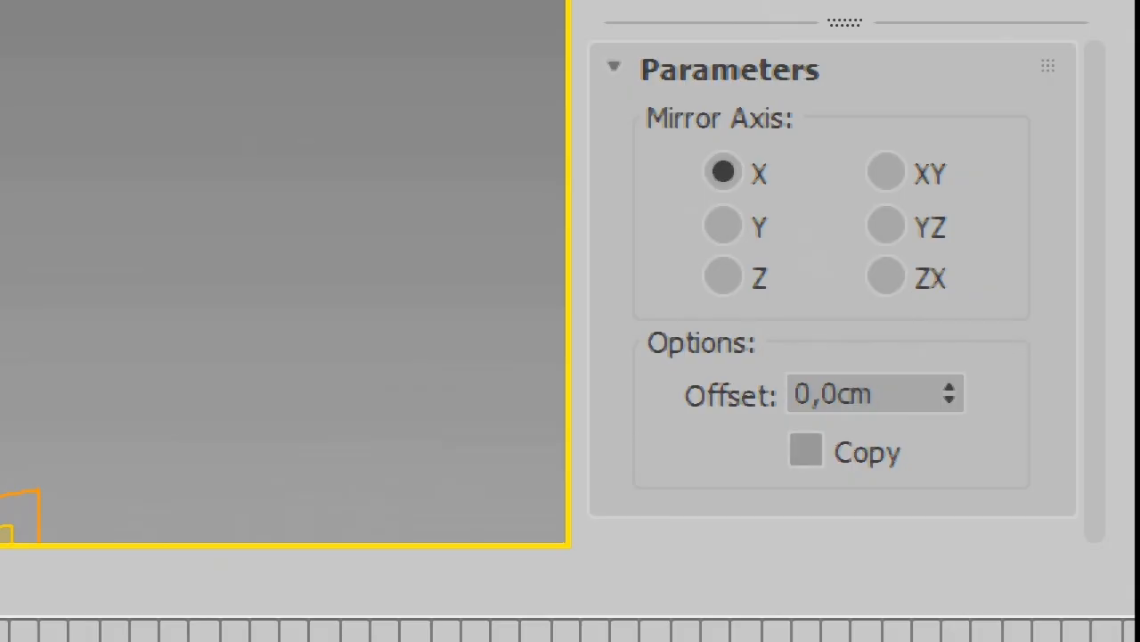
left_click(861, 466)
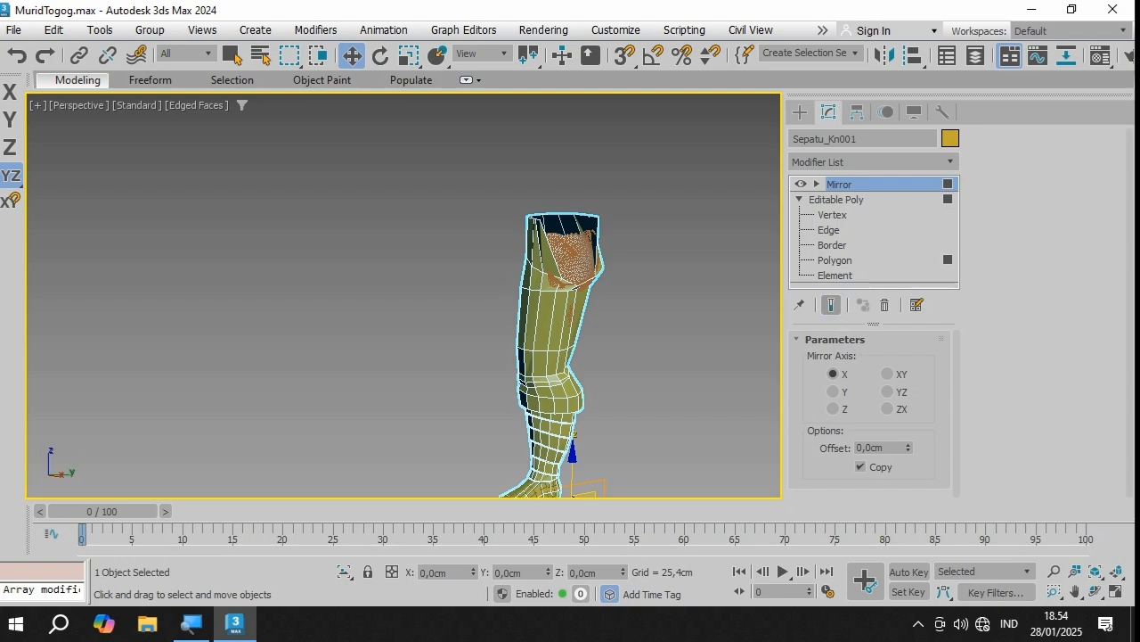
left_click(835, 200)
left_click(835, 260)
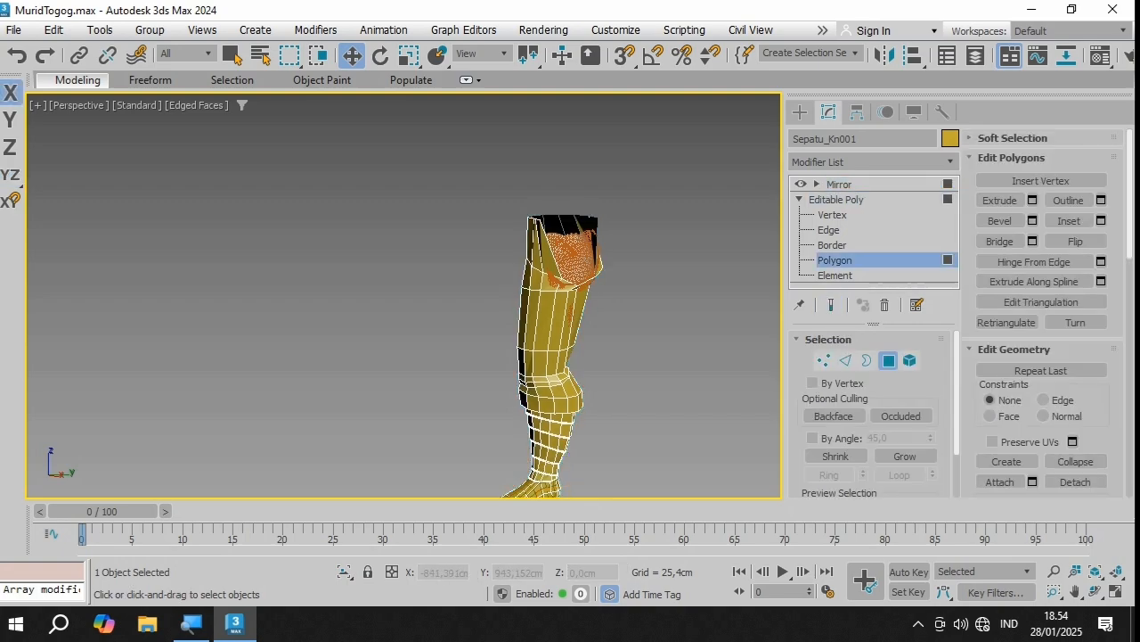
key("2")
key("1")
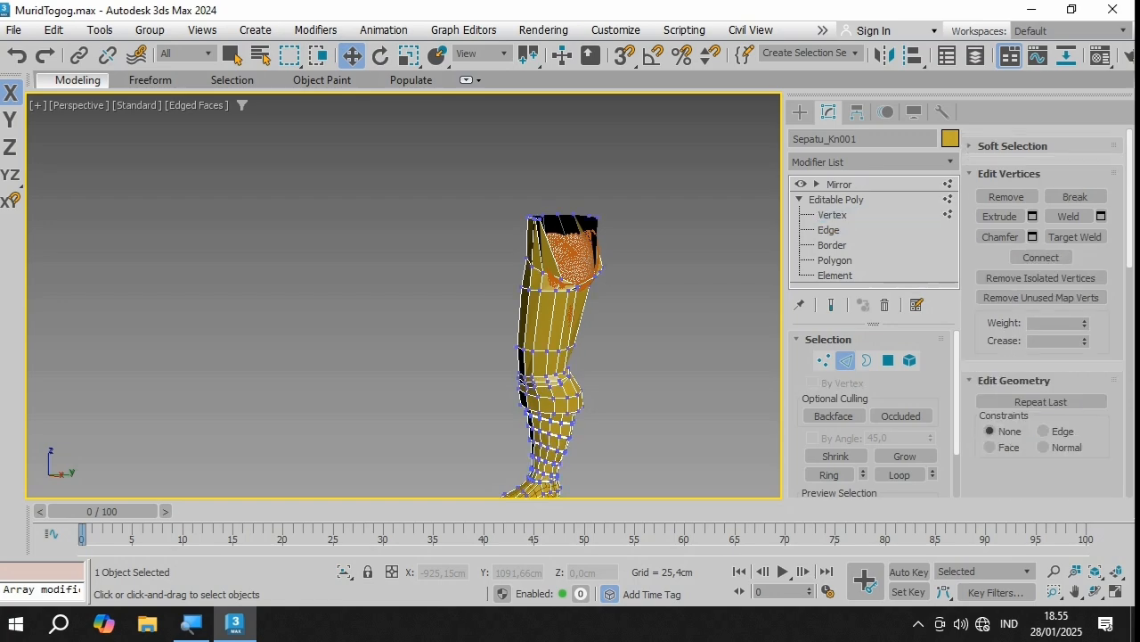
key("3")
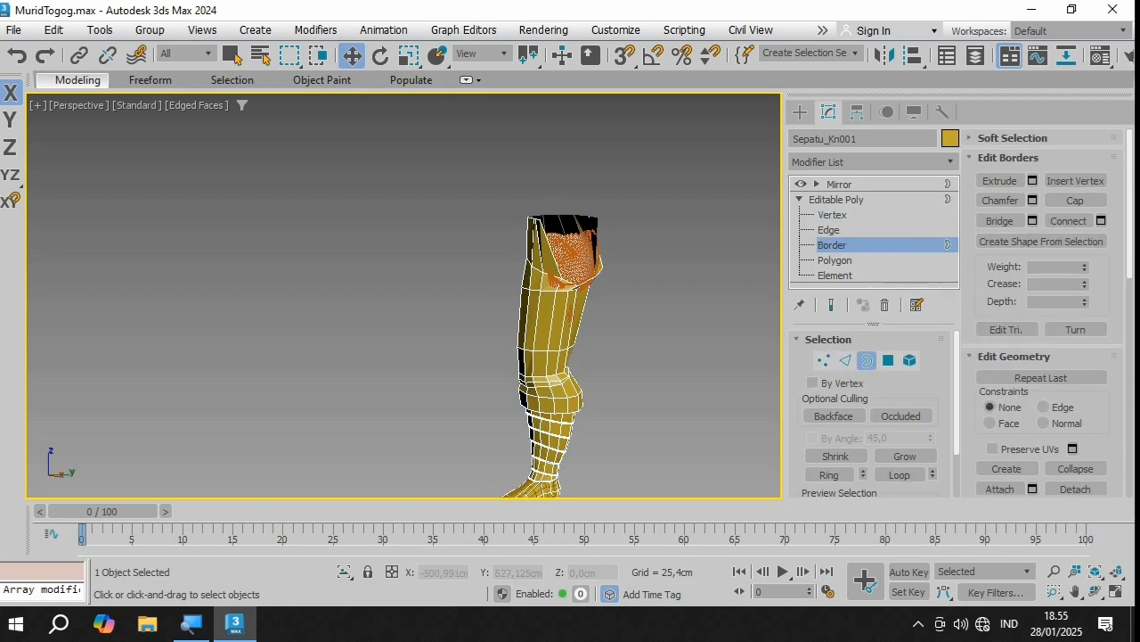
key("4")
key("5")
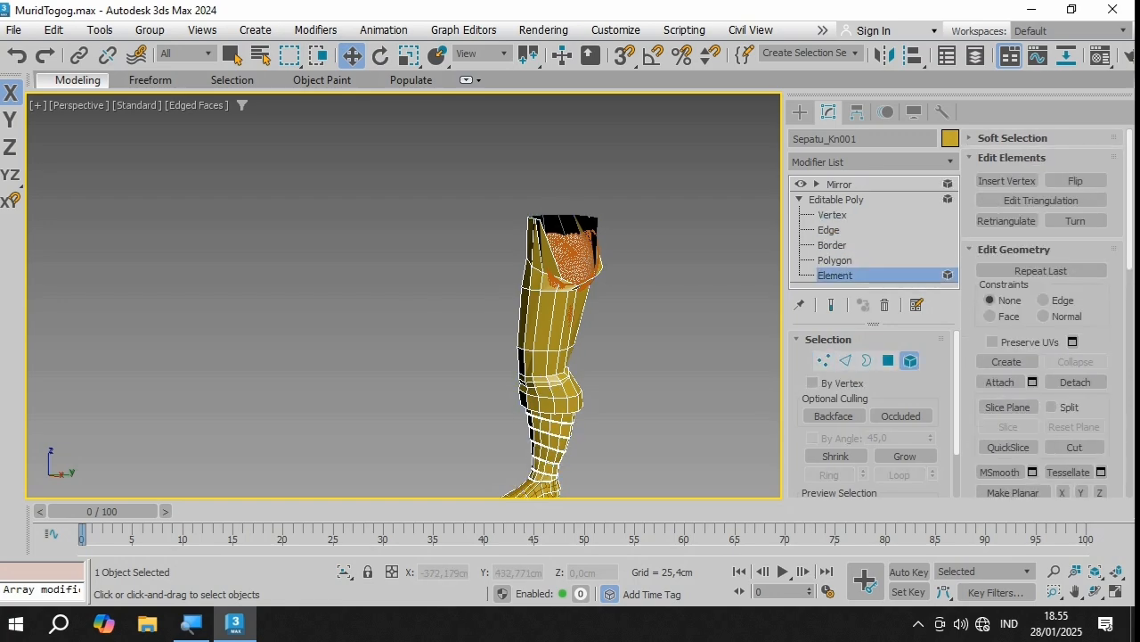
key("5")
key("ctrl+d")
key("F8")
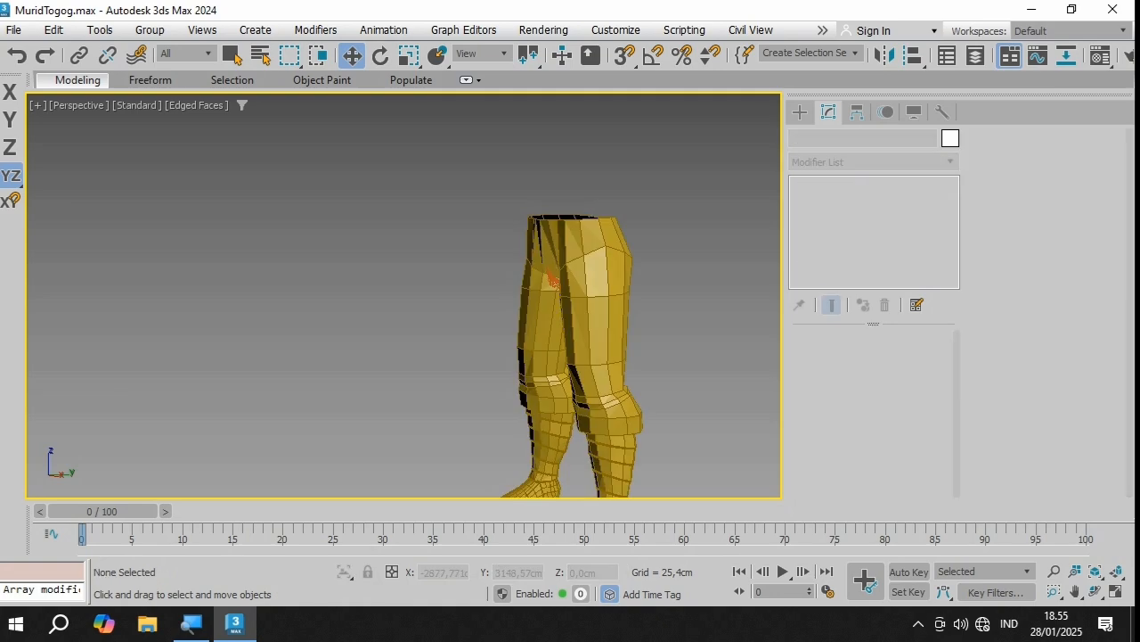
key("ctrl+z")
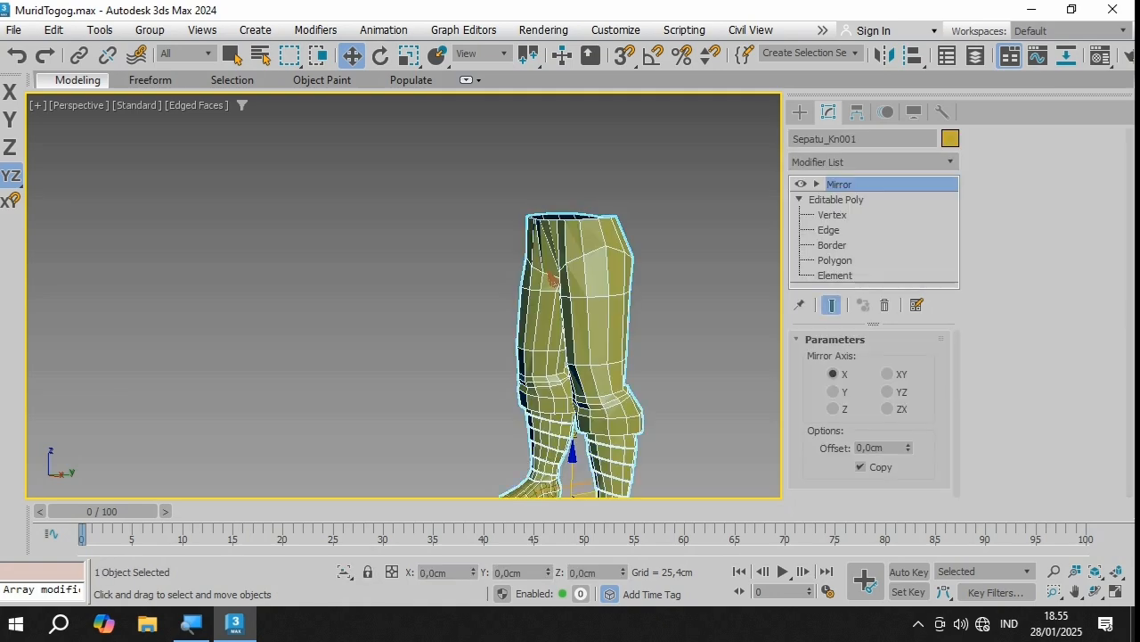
Step: Add a TurboSmooth modifier above the Mirror modifier on the mirrored trousers
left_click(1095, 571)
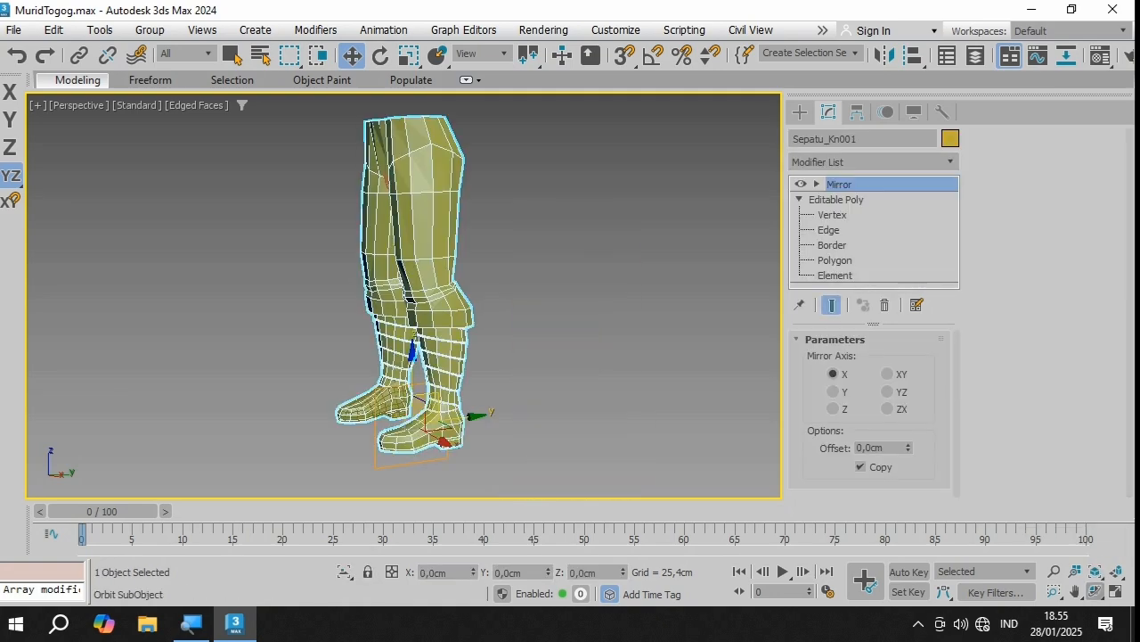
left_click(1096, 590)
left_click_drag(401, 294, 499, 301)
scroll(370, 133, "up", 6)
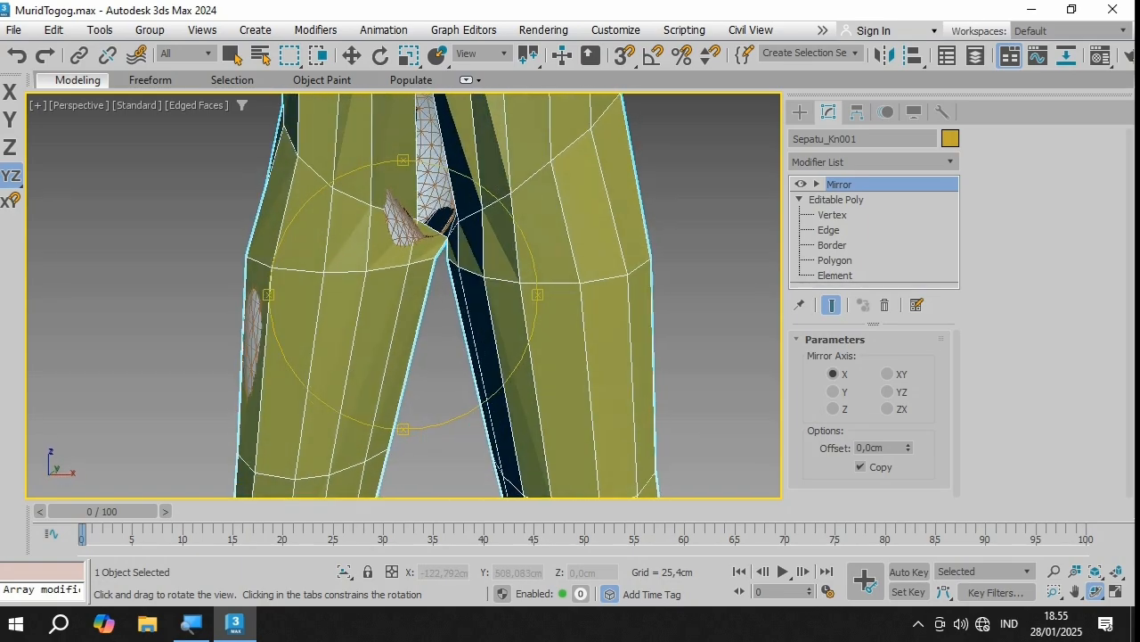
scroll(403, 294, "down", 5)
key("w")
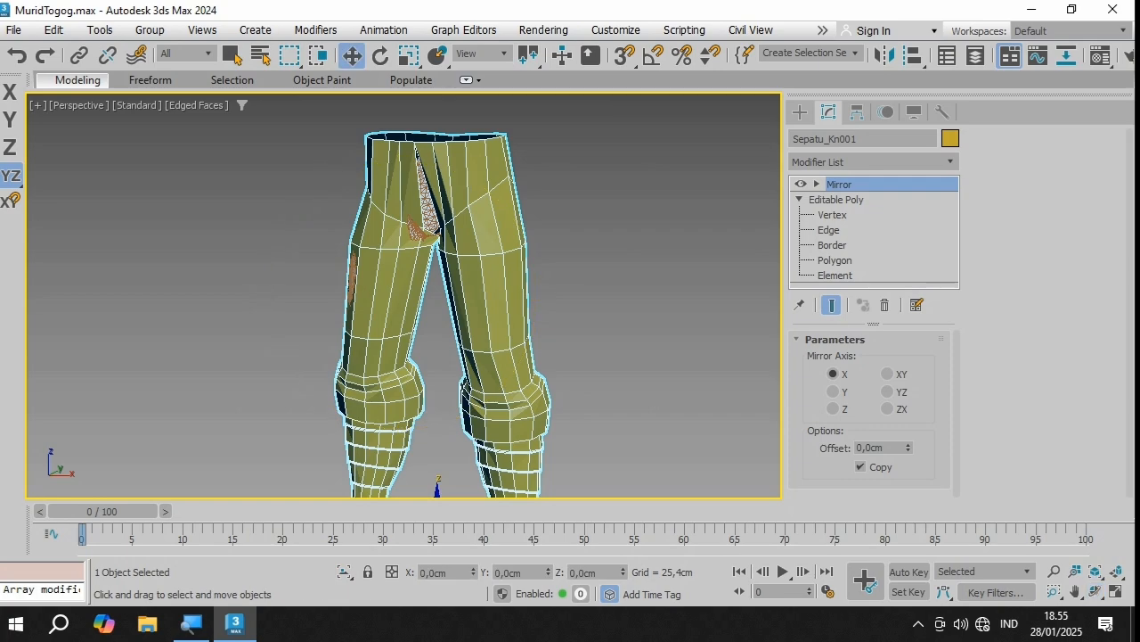
left_click(873, 162)
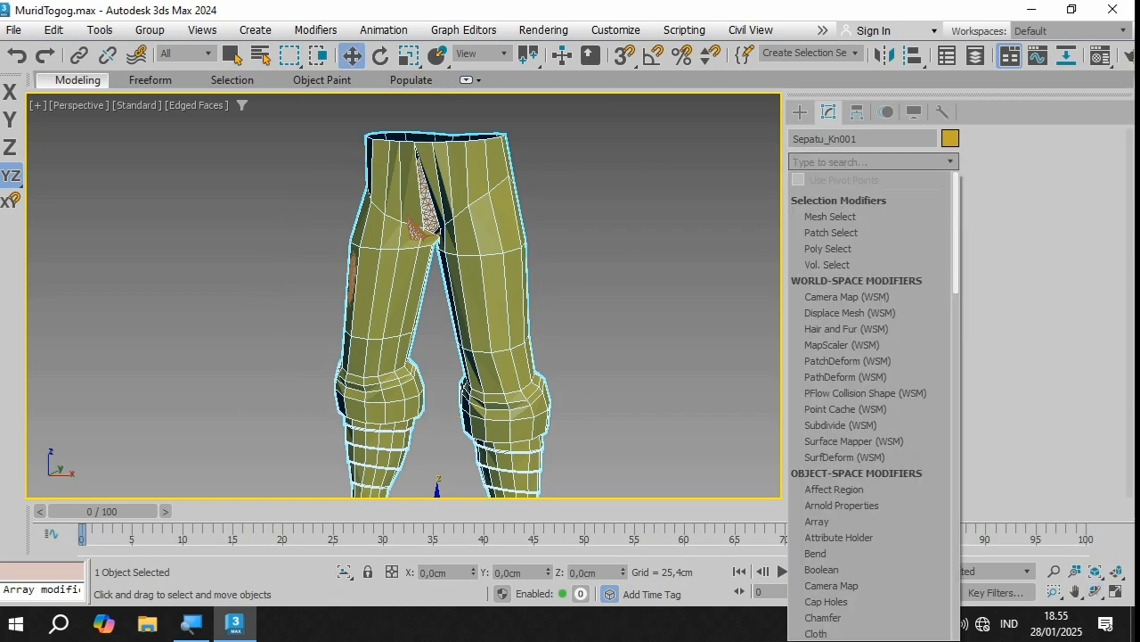
type("tu")
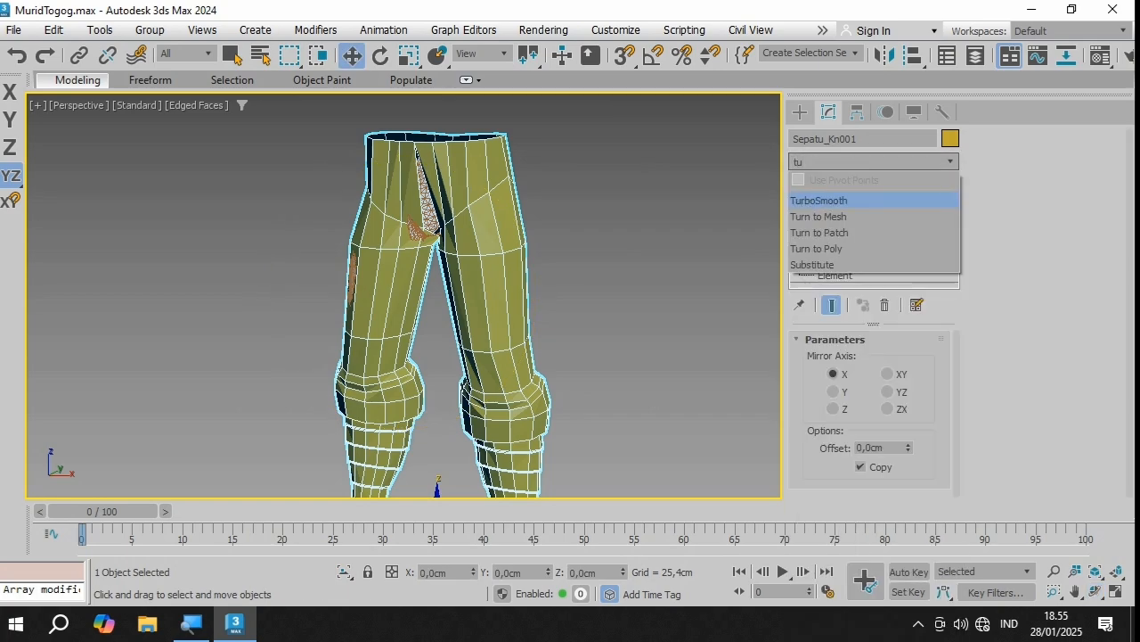
type("rb")
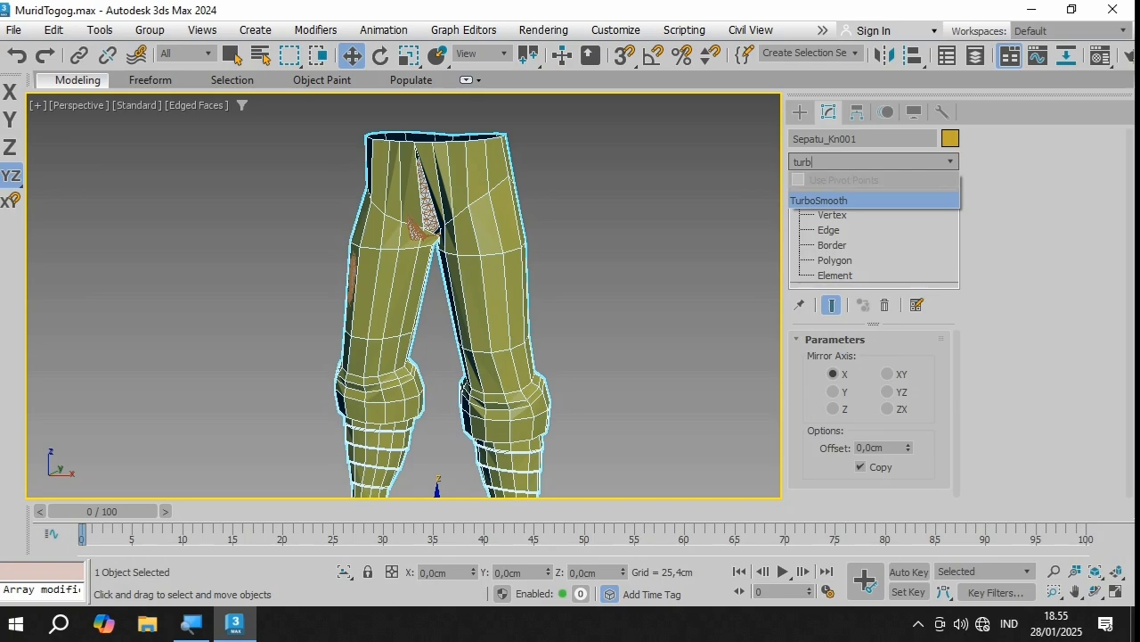
key("Return")
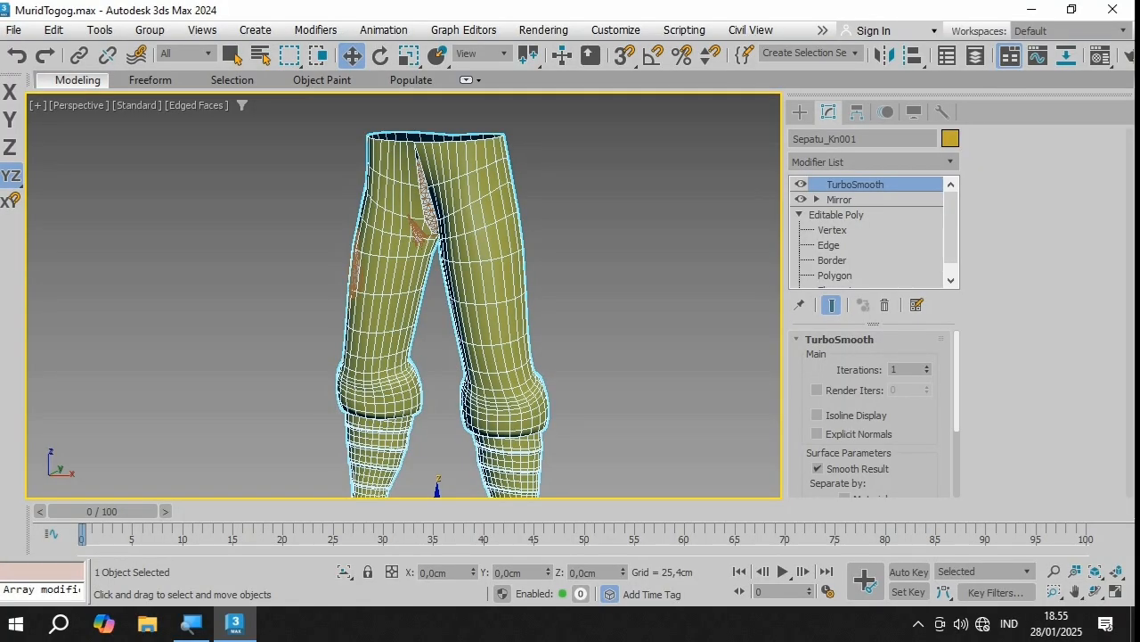
Step: Examine the smoothed, mirrored trousers from the waist down to the boots
scroll(445, 445, "down", 3)
scroll(467, 490, "up", 5)
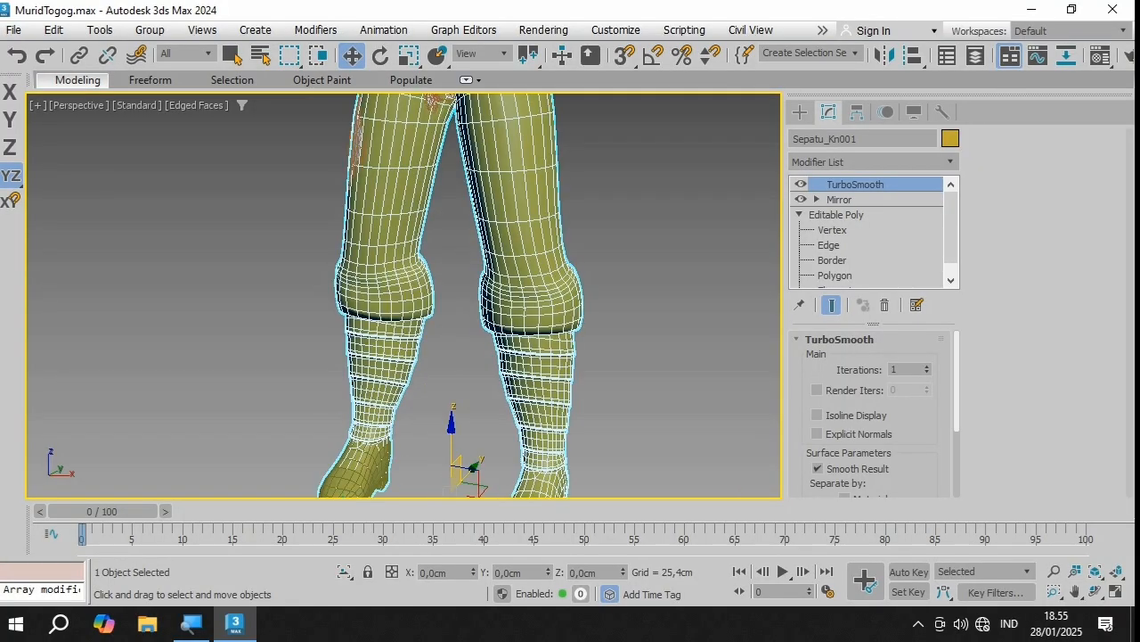
scroll(464, 401, "down", 3)
scroll(463, 401, "up", 4)
scroll(463, 401, "down", 4)
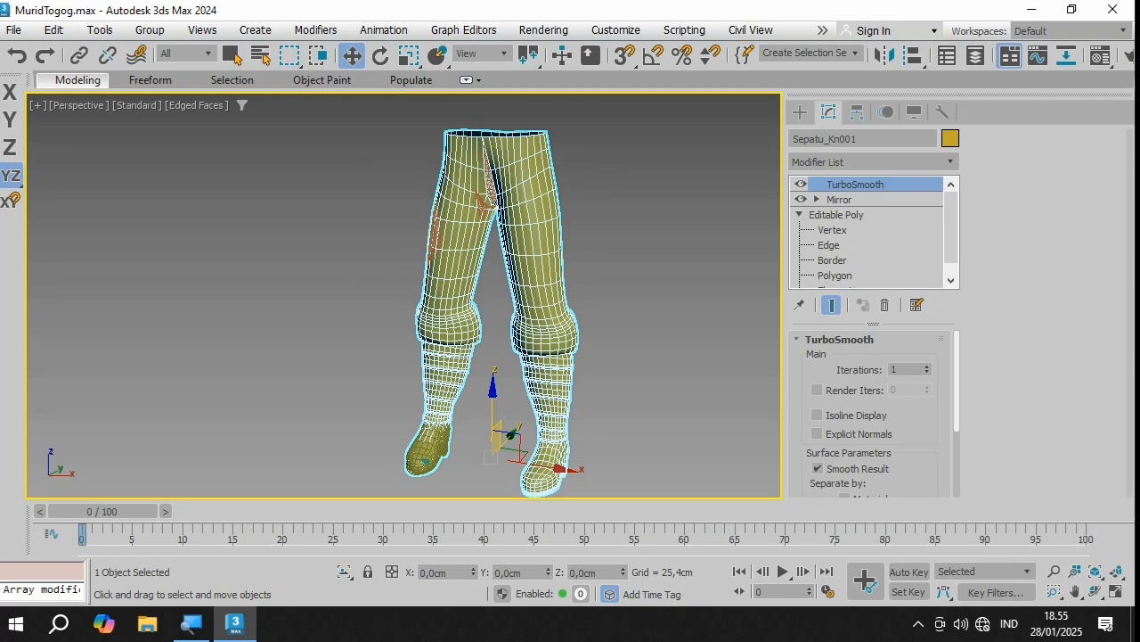
scroll(508, 178, "up", 2)
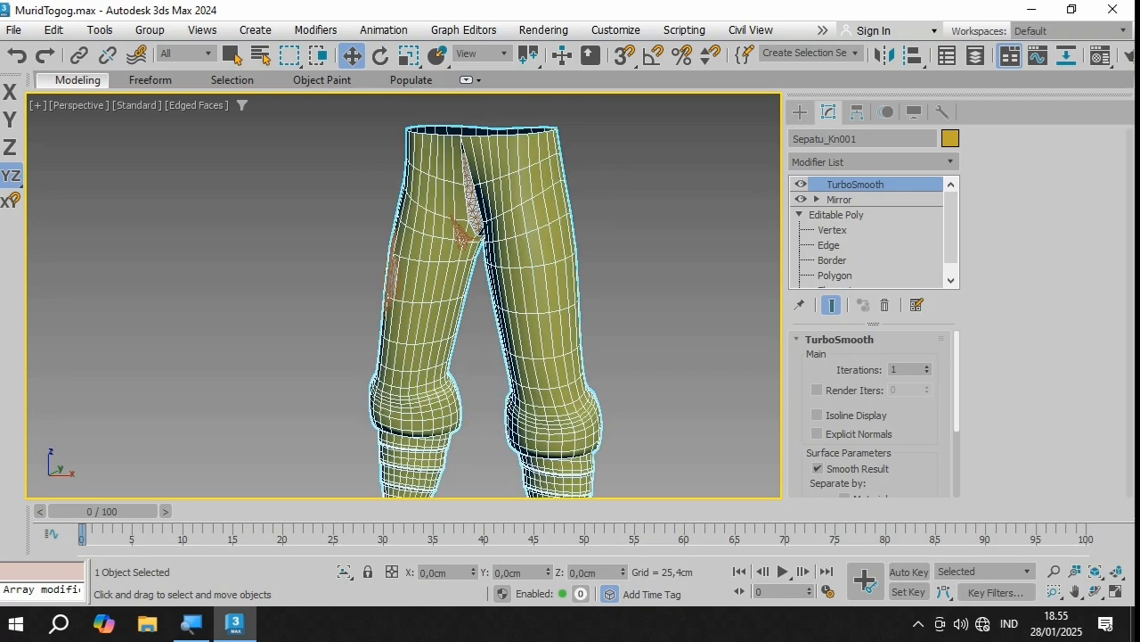
Step: Enter vertex level with the smoothed end result shown and examine the open crotch area of the leg
left_click(833, 230)
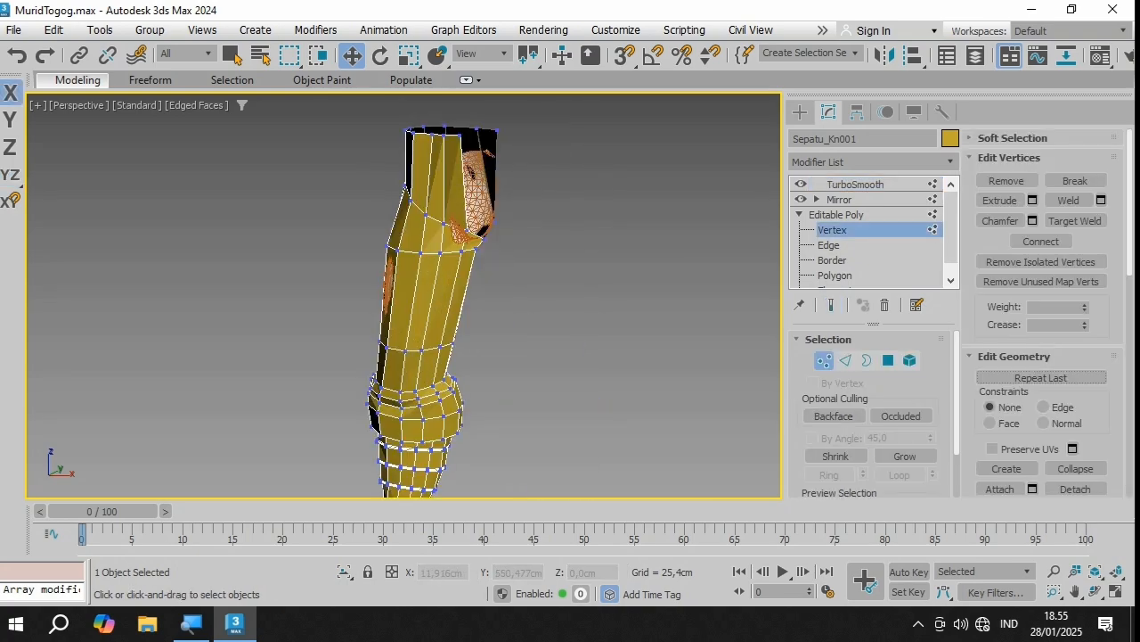
left_click(831, 305)
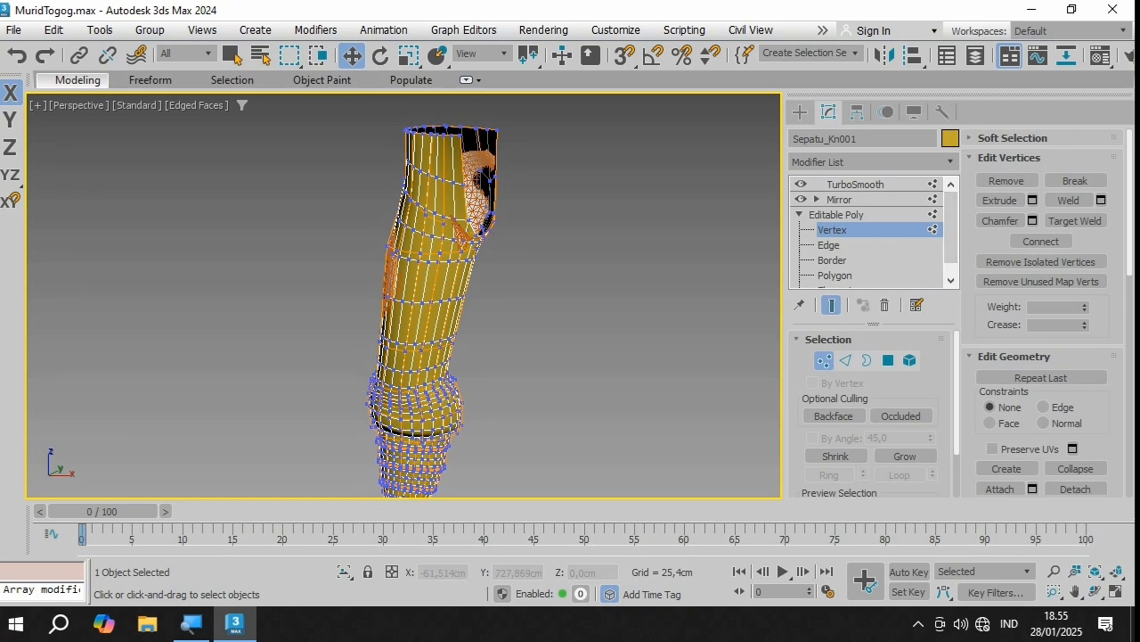
scroll(463, 196, "up", 5)
scroll(485, 126, "up", 3)
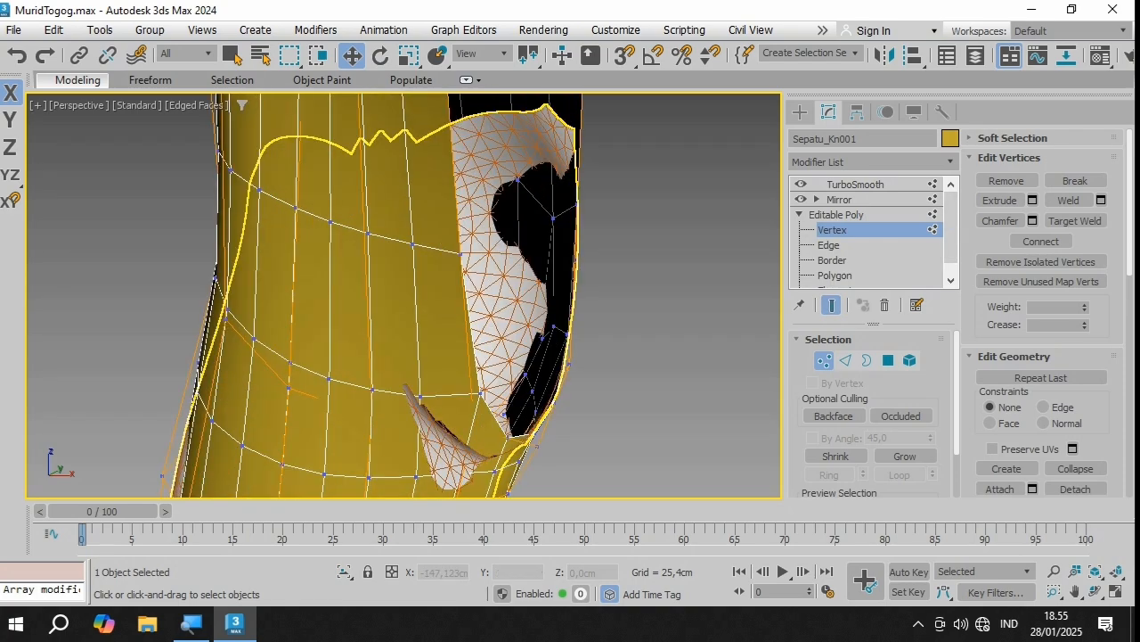
left_click(1095, 590)
scroll(466, 328, "down", 4)
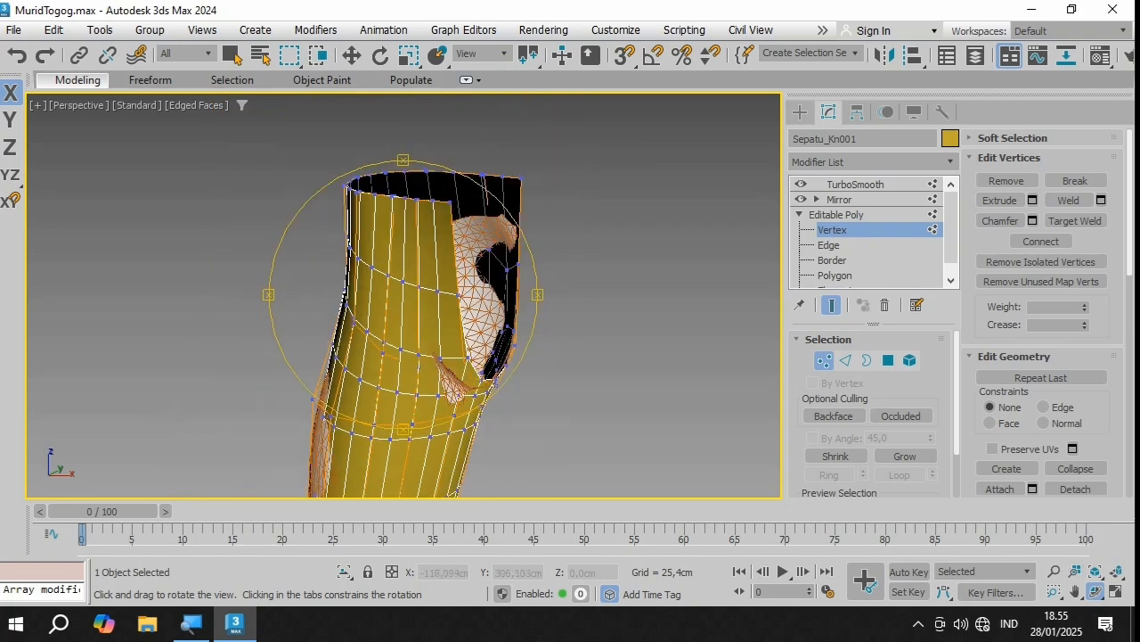
left_click_drag(465, 328, 463, 298)
scroll(507, 410, "up", 5)
mouse_move(445, 339)
left_mouse_down()
mouse_move(499, 334)
mouse_move(441, 339)
mouse_move(490, 321)
mouse_move(535, 325)
mouse_move(445, 348)
mouse_move(485, 339)
mouse_move(458, 332)
left_mouse_up()
scroll(468, 343, "down", 5)
scroll(459, 331, "up", 5)
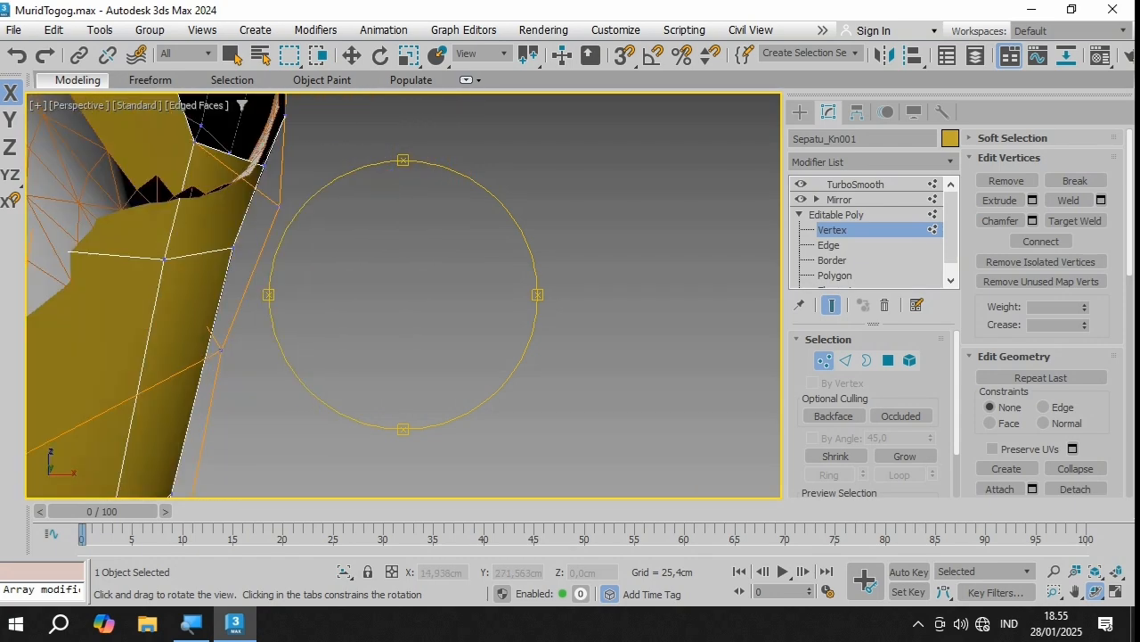
scroll(404, 294, "down", 4)
key("w")
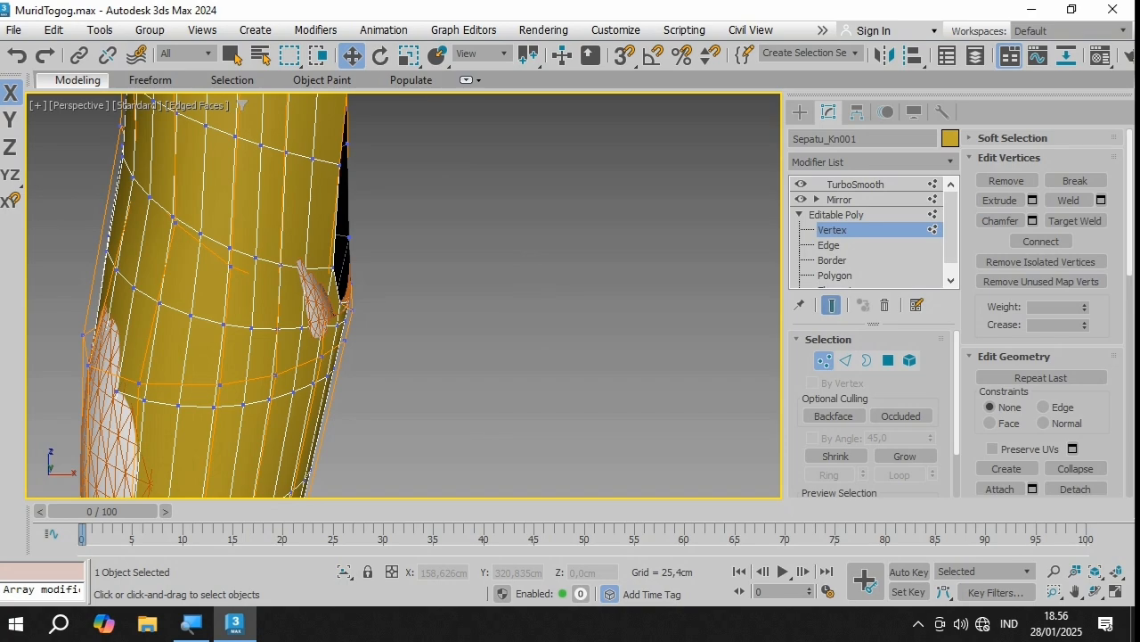
Step: Turn off the end result display and open the absolute X coordinate of the front crotch vertex in the Move Transform Type-In
left_click(831, 305)
scroll(322, 314, "up", 4)
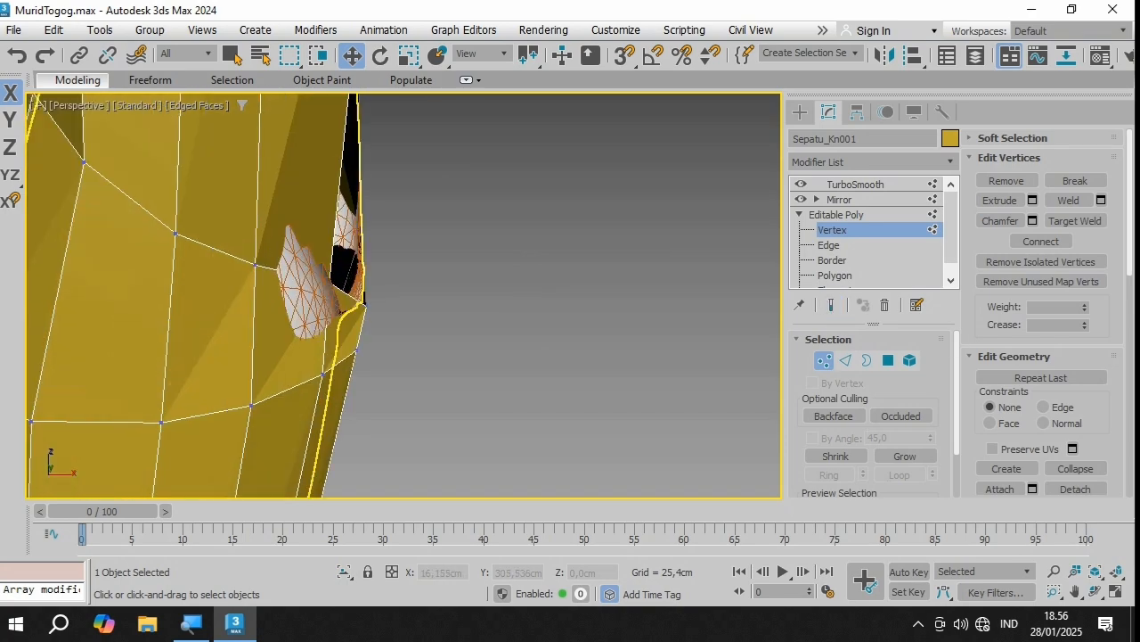
left_click(365, 305)
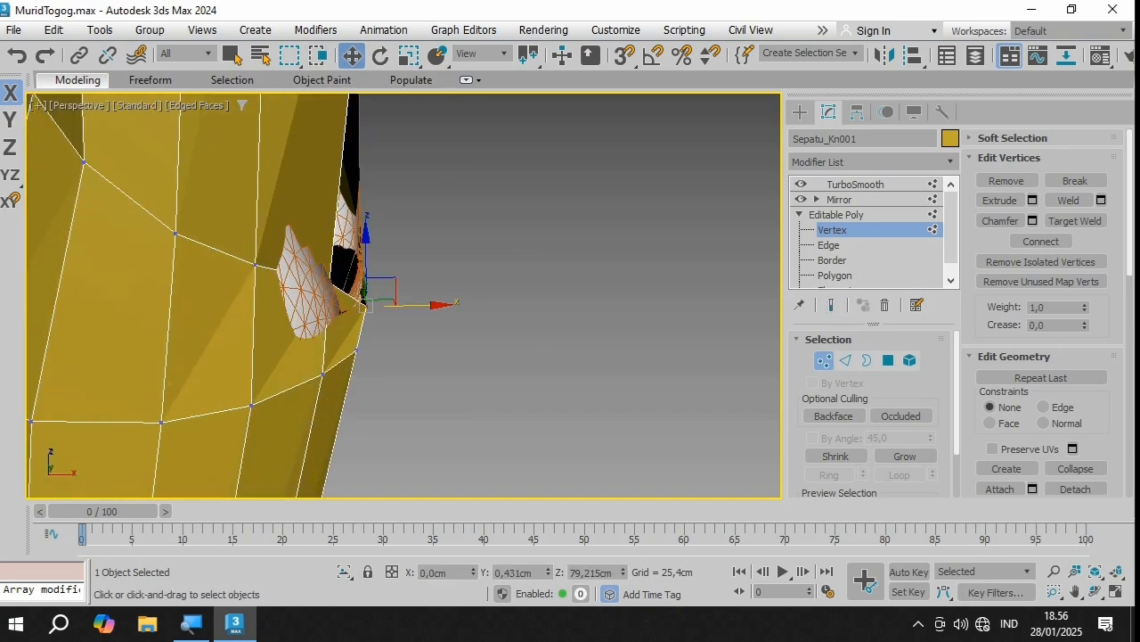
key("F12")
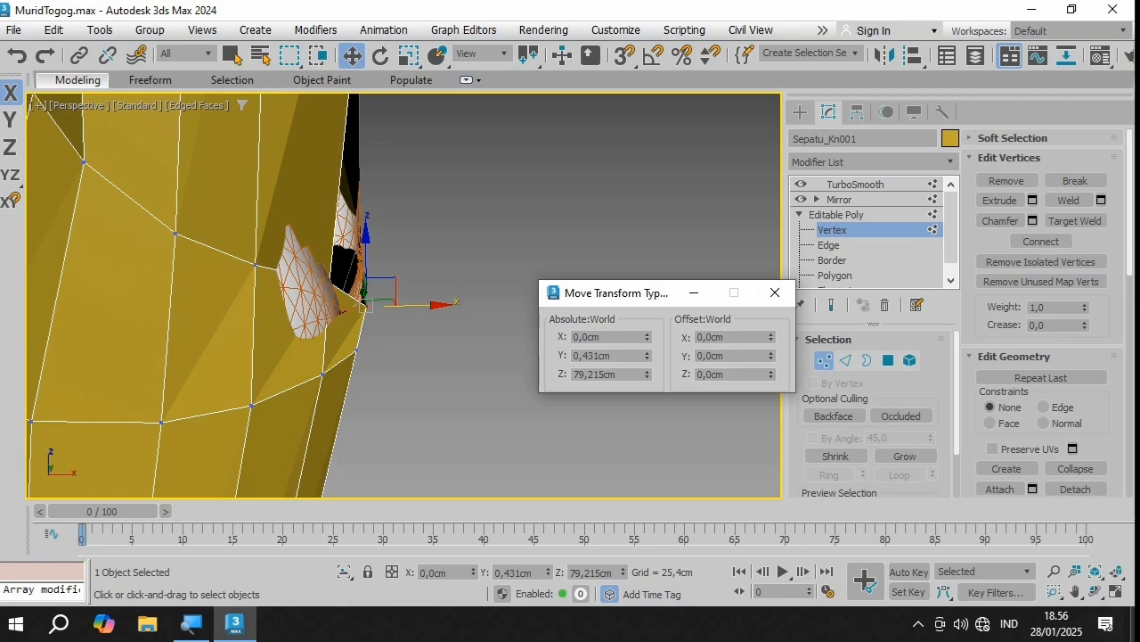
left_click(1096, 591)
mouse_move(419, 276)
left_mouse_down()
mouse_move(401, 301)
mouse_move(361, 310)
mouse_move(347, 283)
mouse_move(405, 273)
left_mouse_up()
right_click(405, 273)
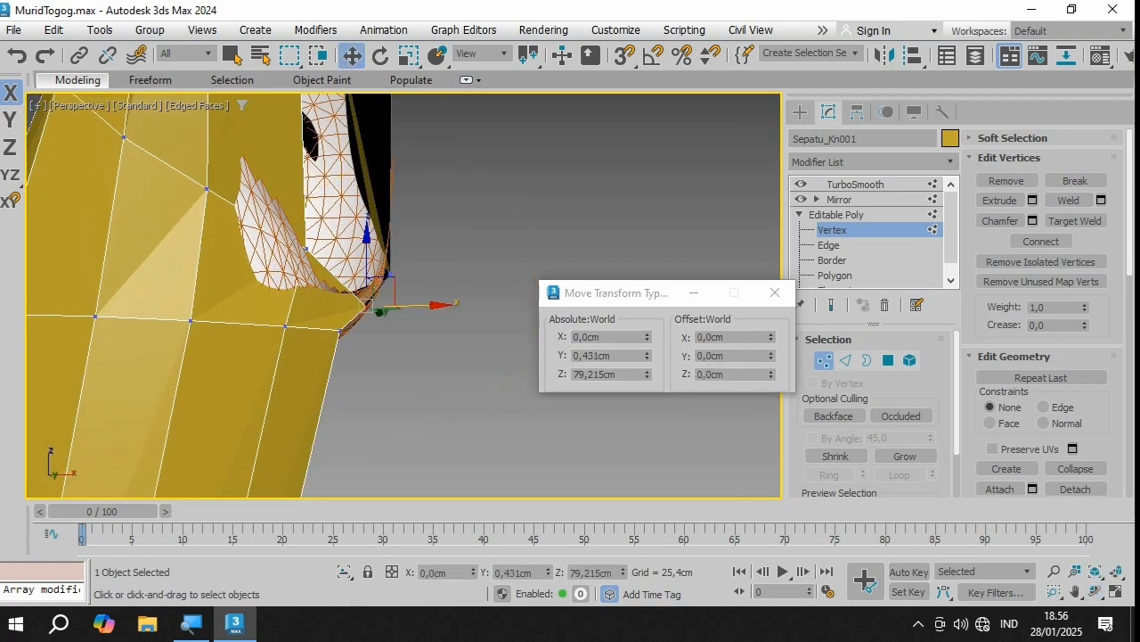
left_click(307, 248)
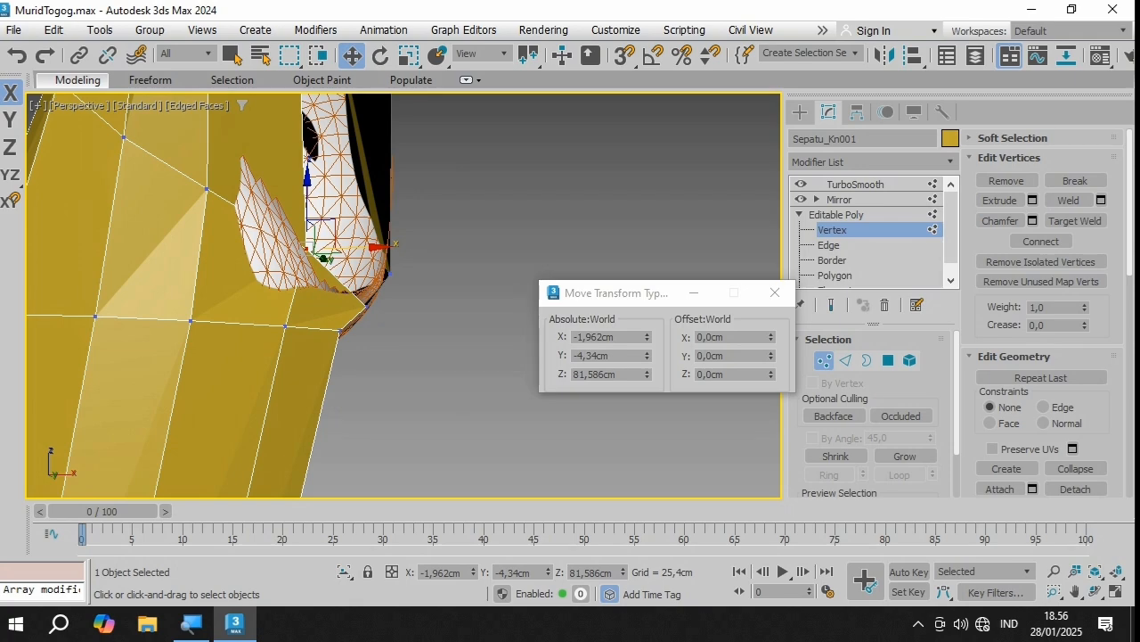
left_click(606, 337)
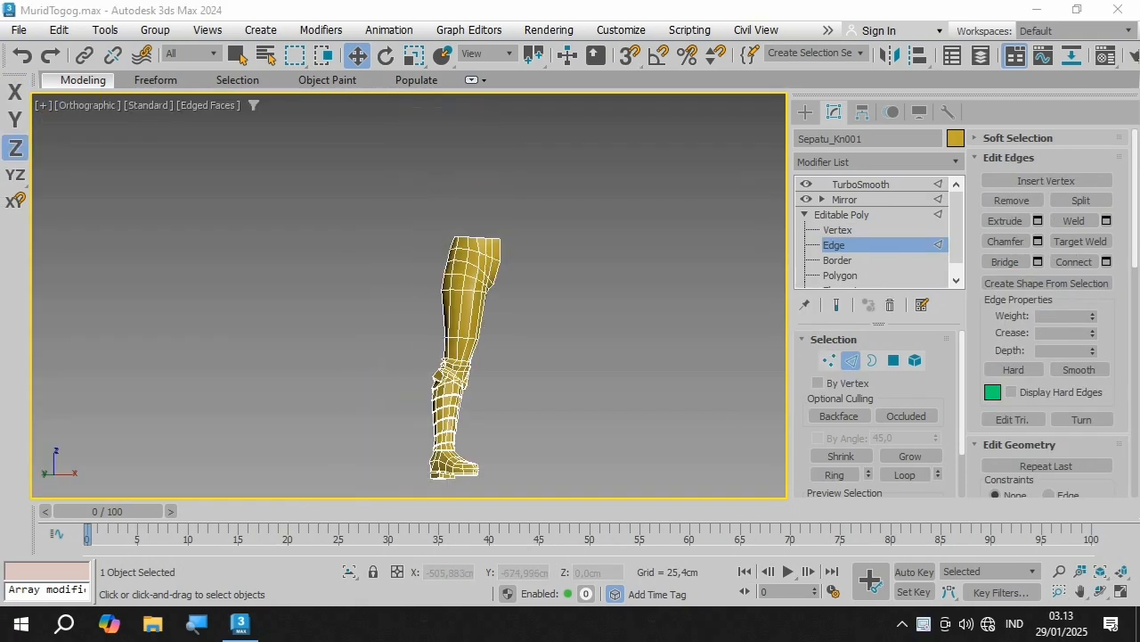
Step: Examine the trouser leg's knee folds, crotch edges and thigh topology at edge level
scroll(446, 441, "up", 2)
left_click(1102, 591)
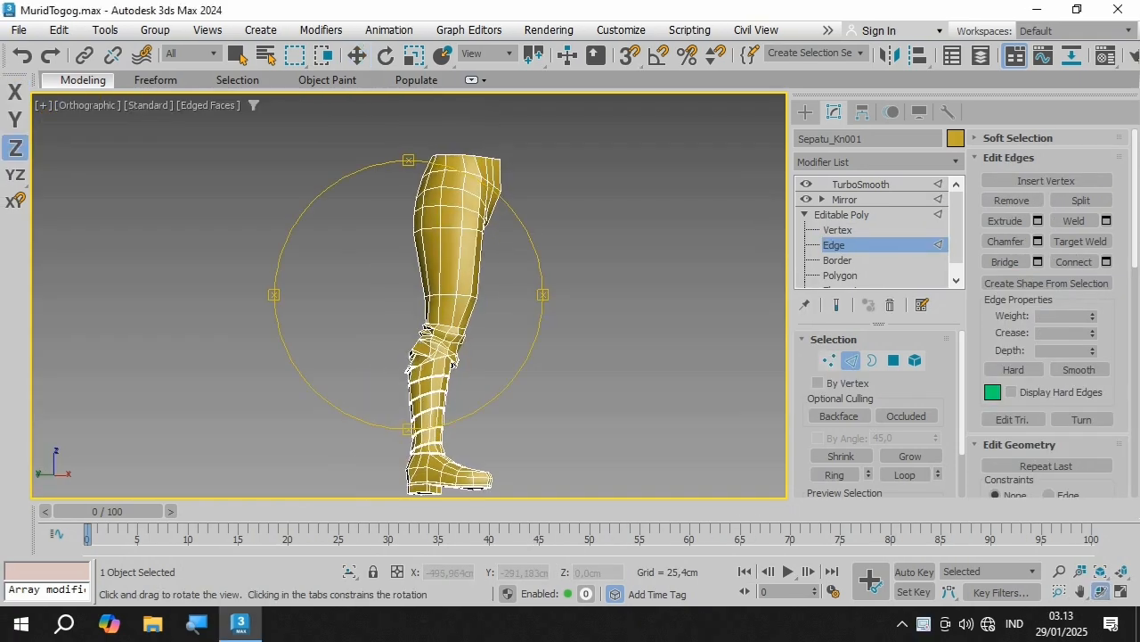
scroll(428, 357, "up", 10)
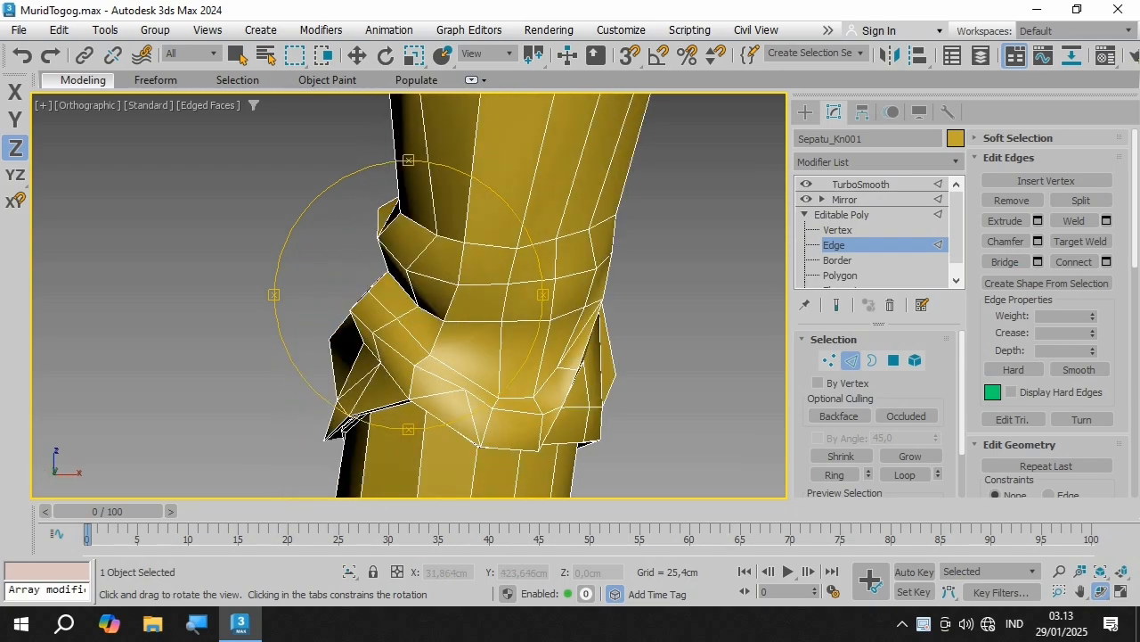
left_click_drag(348, 343, 570, 307)
scroll(423, 285, "up", 4)
scroll(437, 307, "down", 4)
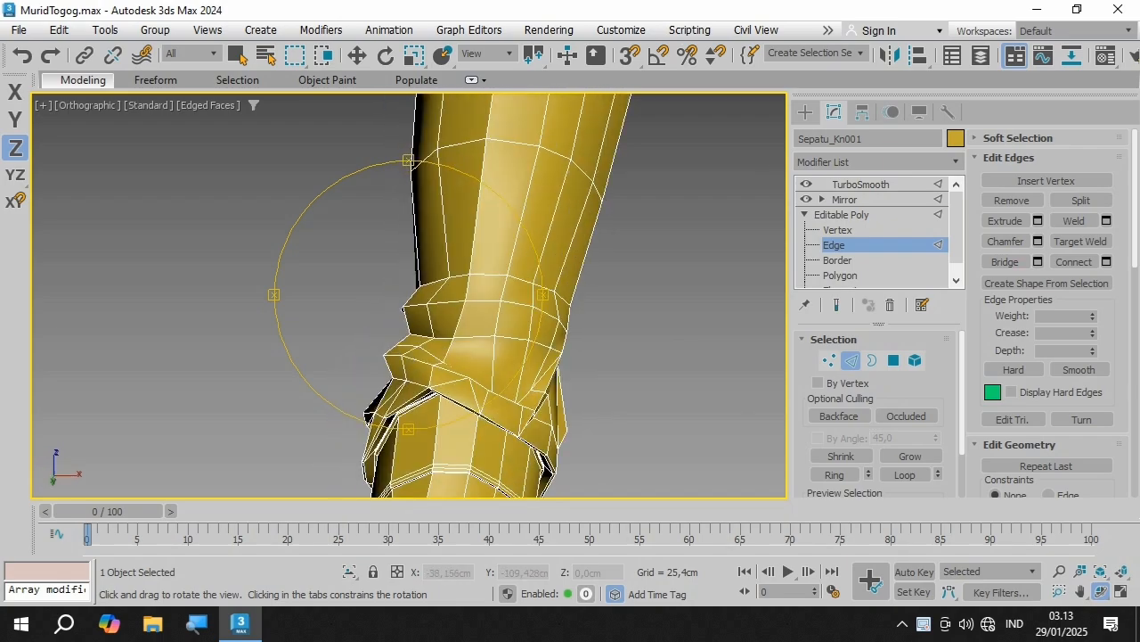
scroll(446, 312, "down", 3)
left_click_drag(446, 312, 464, 326)
scroll(454, 285, "down", 5)
scroll(481, 232, "up", 5)
scroll(464, 326, "down", 3)
scroll(418, 222, "up", 5)
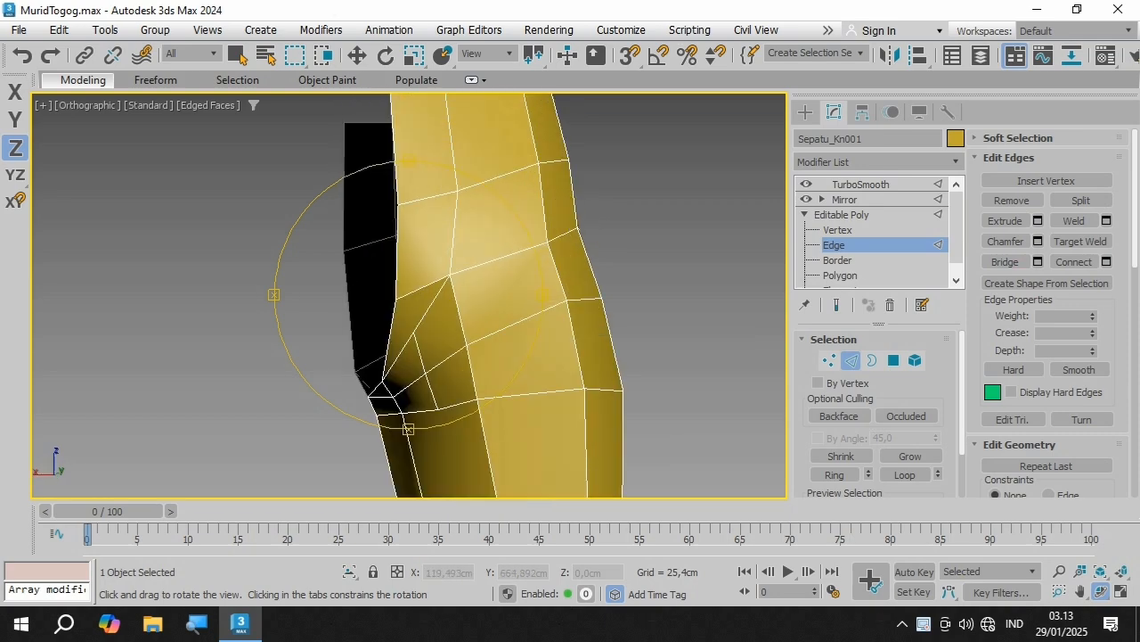
scroll(443, 366, "down", 4)
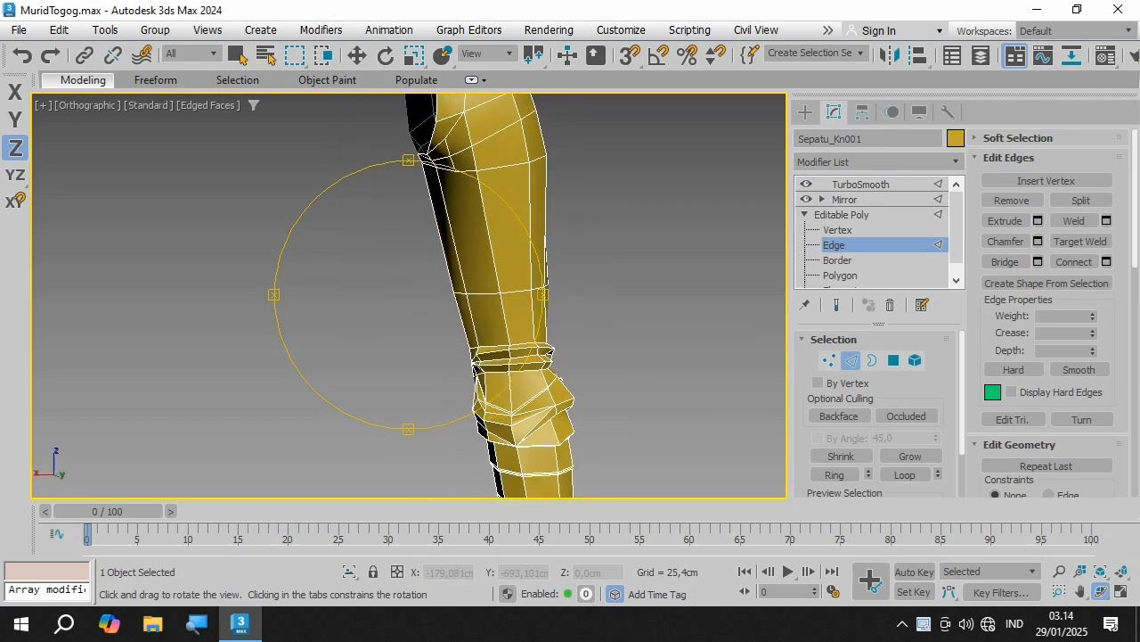
scroll(465, 228, "up", 4)
left_click_drag(465, 228, 448, 253)
scroll(442, 282, "down", 4)
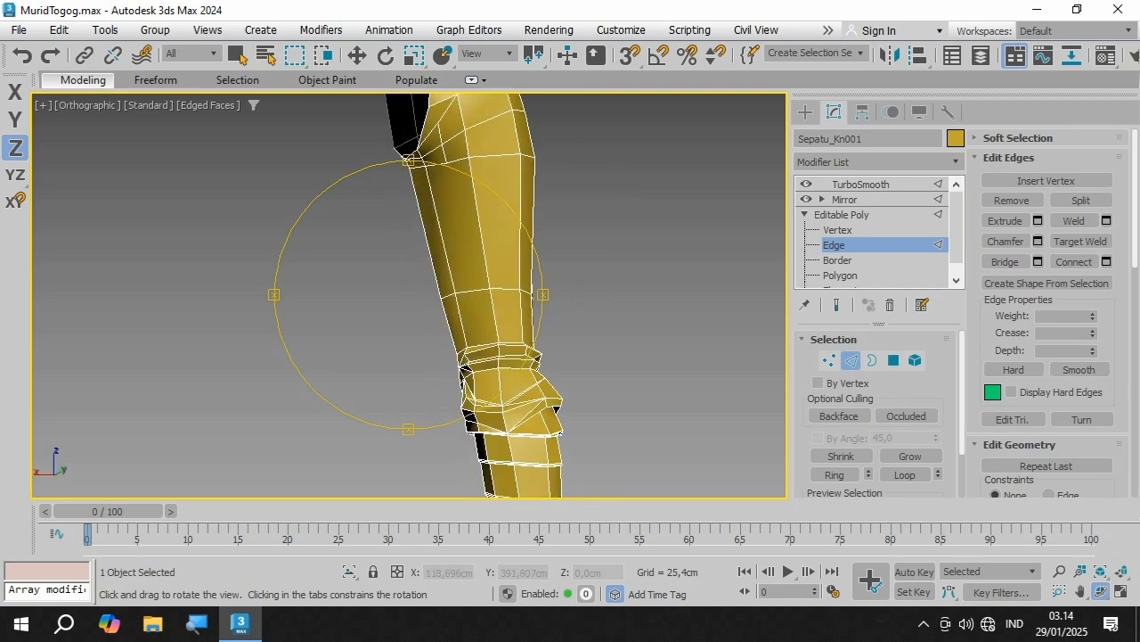
scroll(481, 392, "up", 8)
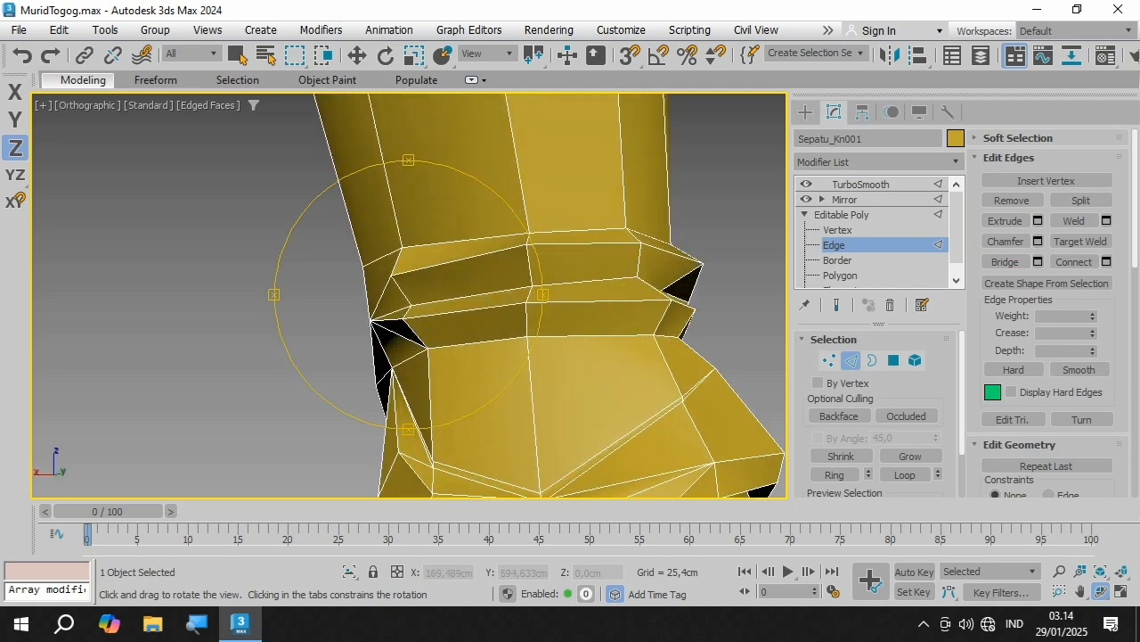
Step: Examine the leg mesh from the knee folds up to the thigh and open crotch
scroll(495, 385, "down", 6)
mouse_move(494, 385)
left_mouse_down()
mouse_move(490, 344)
mouse_move(488, 401)
left_mouse_up()
scroll(487, 337, "down", 4)
scroll(490, 353, "up", 5)
scroll(486, 367, "down", 5)
scroll(487, 379, "up", 2)
middle_click_drag(488, 343, 499, 411)
mouse_move(490, 374)
left_mouse_down()
mouse_move(572, 374)
mouse_move(503, 376)
left_mouse_up()
scroll(437, 285, "down", 3)
scroll(444, 192, "up", 5)
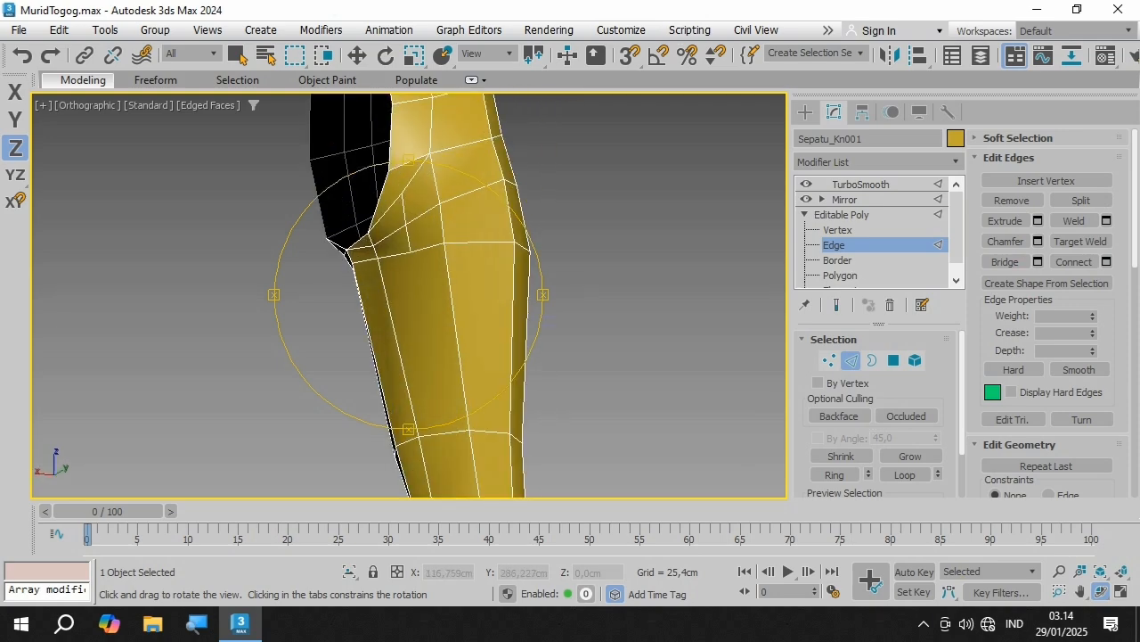
Step: Turn on the xView T-Vertices check for the trouser mesh and update its result
key("w")
left_click(42, 105)
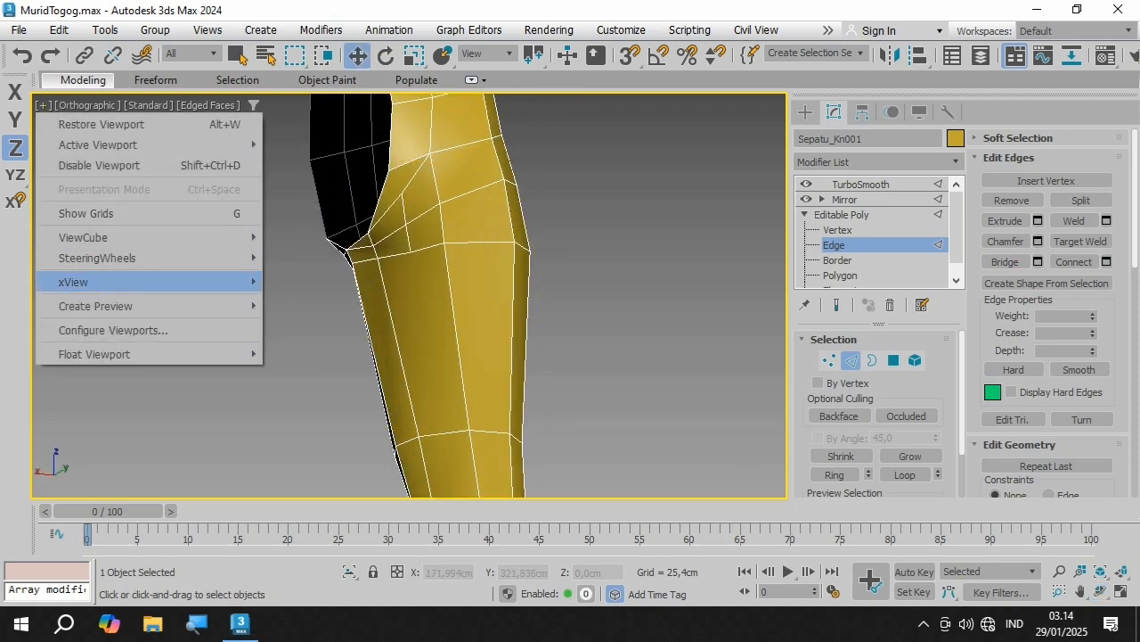
mouse_move(178, 281)
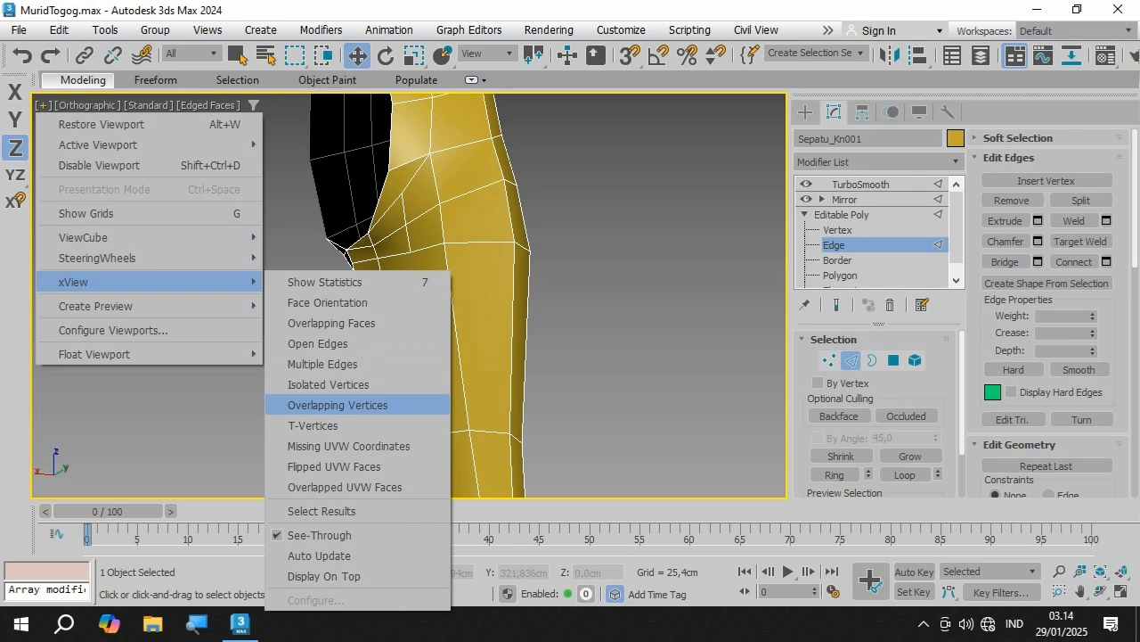
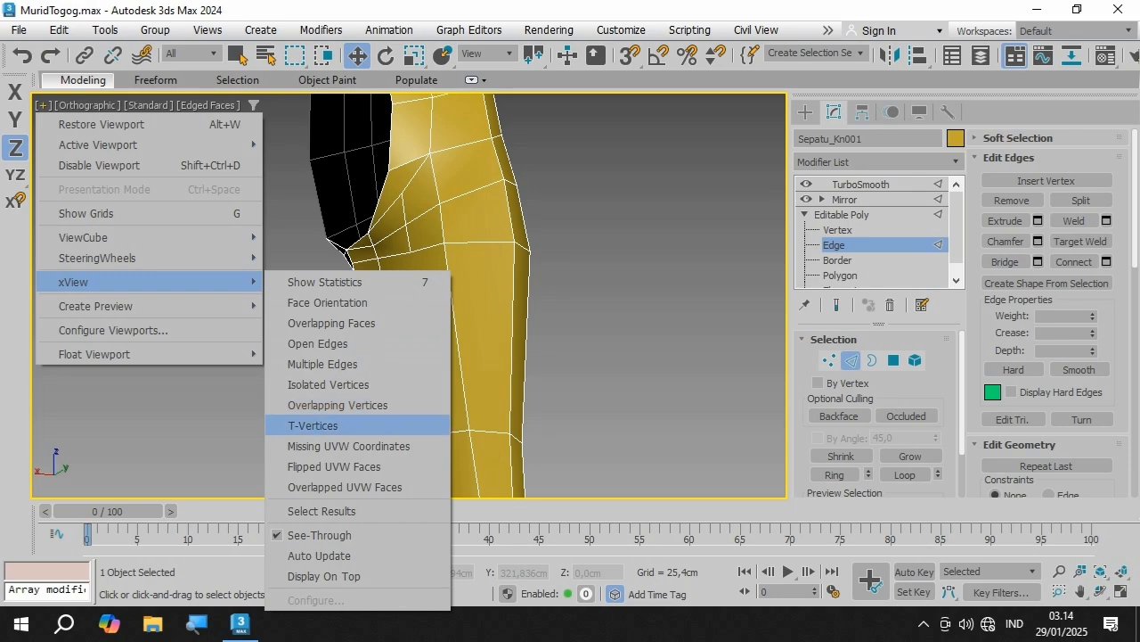
key("Escape")
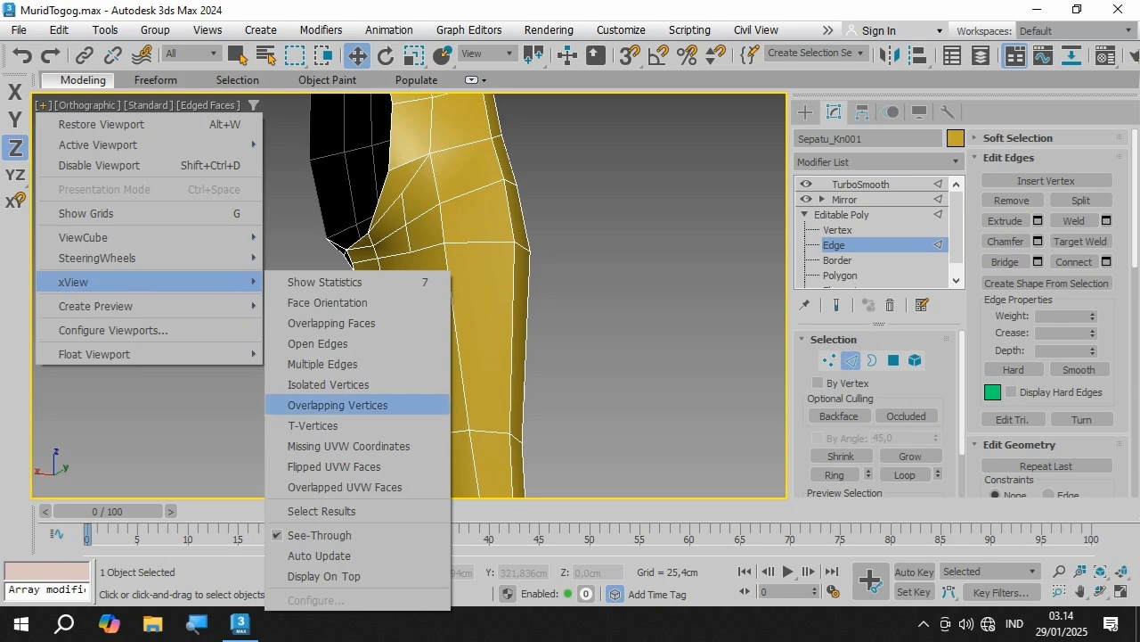
left_click(314, 425)
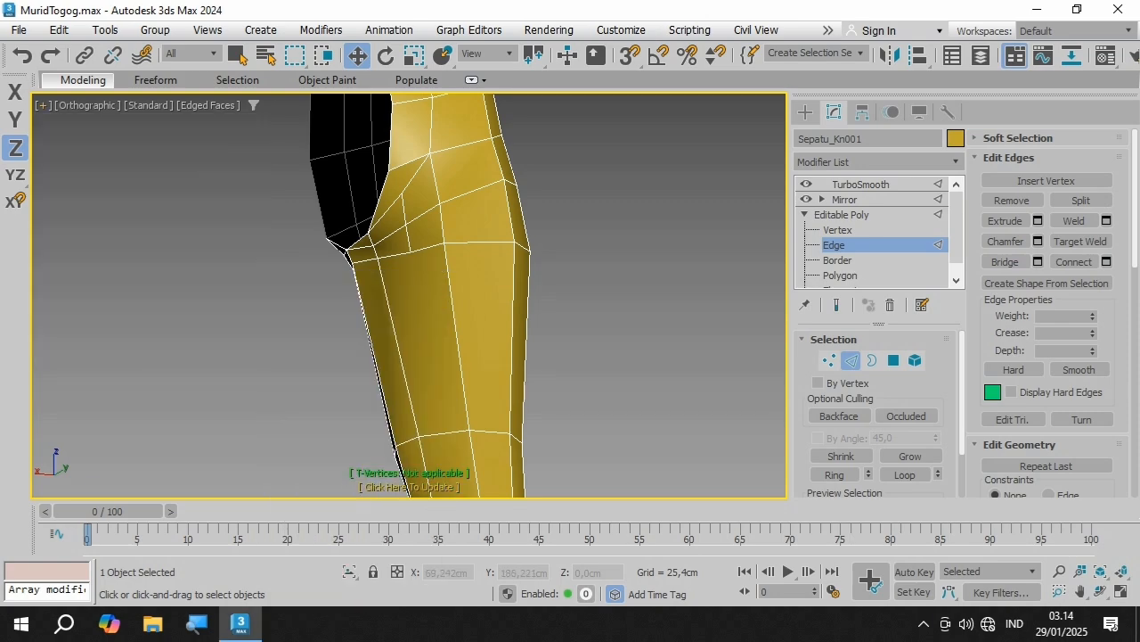
left_click(409, 487)
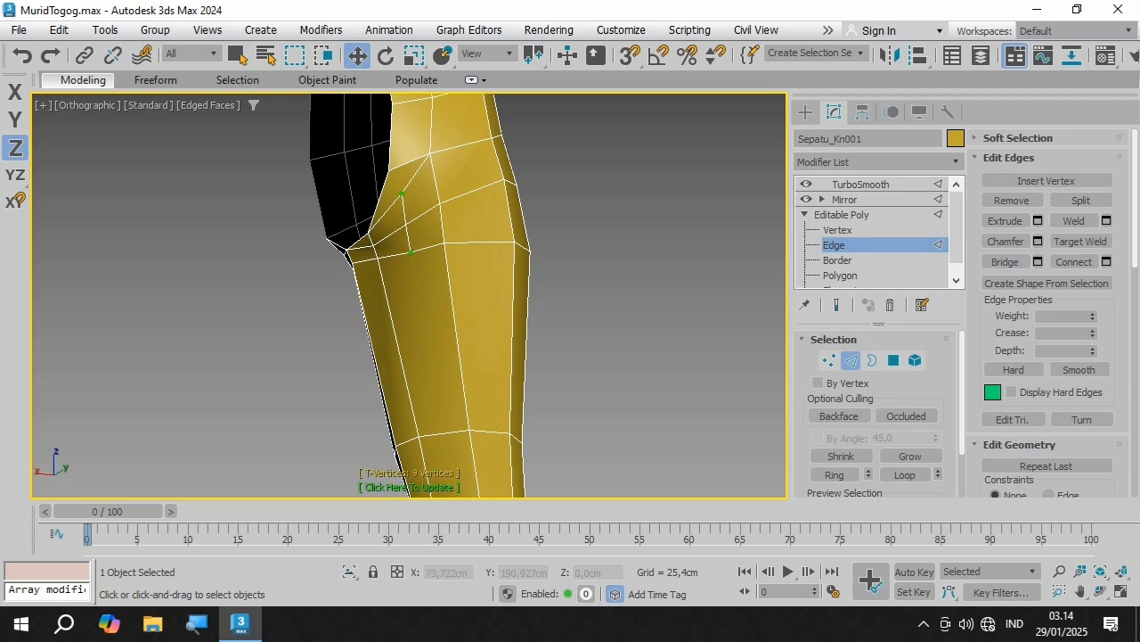
Step: Examine the flagged T-vertices along the leg and around the crotch and inner thigh
scroll(397, 490, "up", 5)
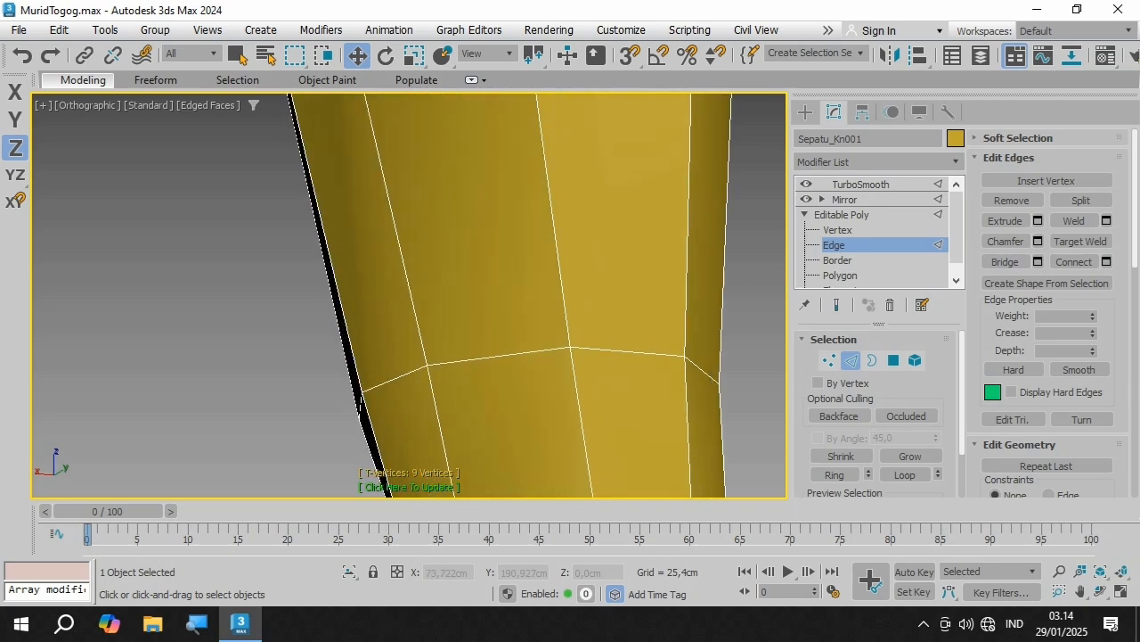
scroll(374, 495, "down", 1)
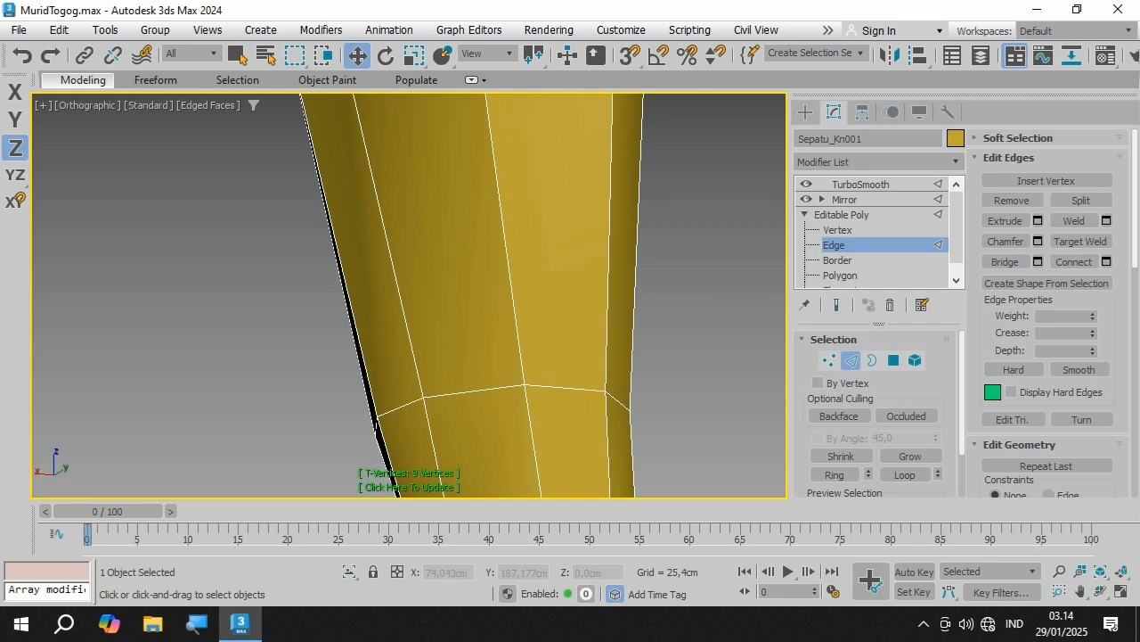
scroll(473, 488, "down", 4)
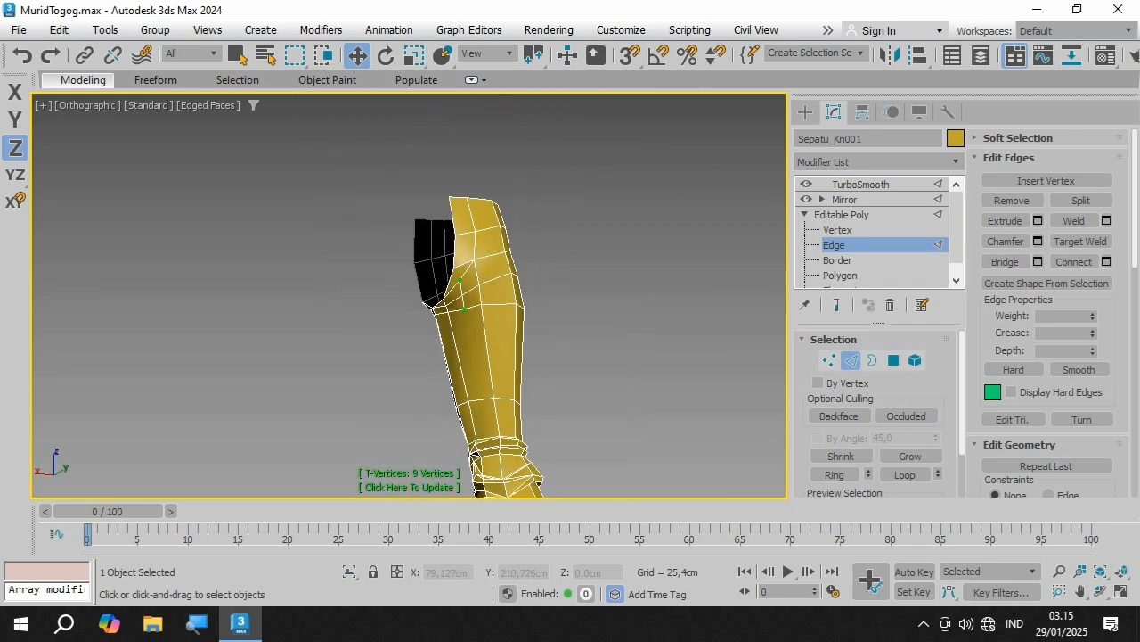
scroll(463, 299, "up", 5)
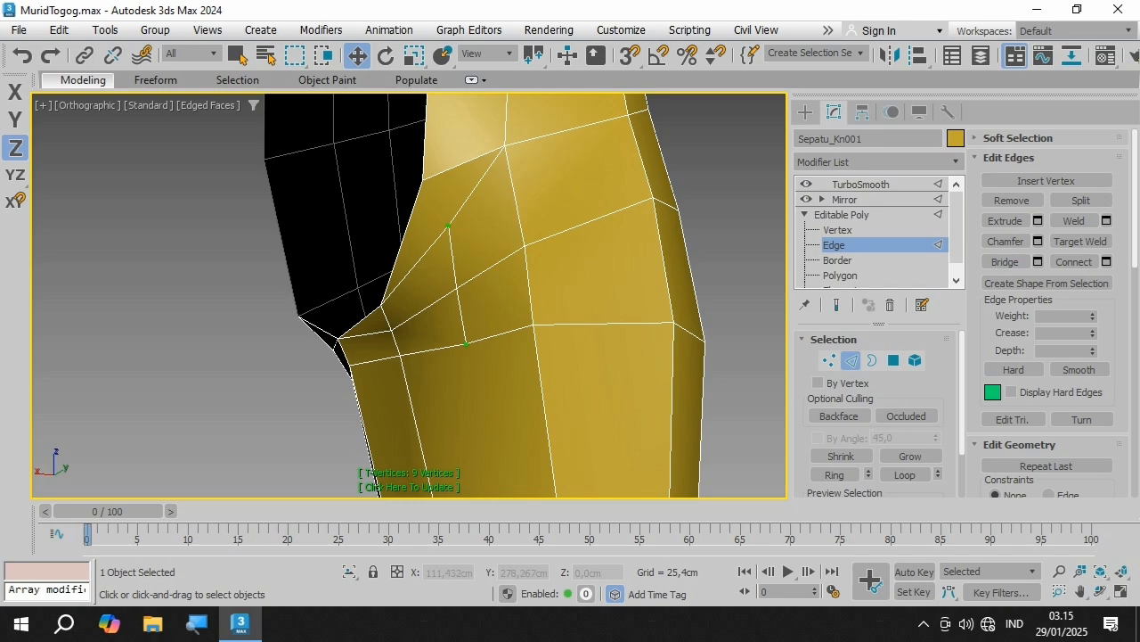
scroll(487, 251, "down", 1)
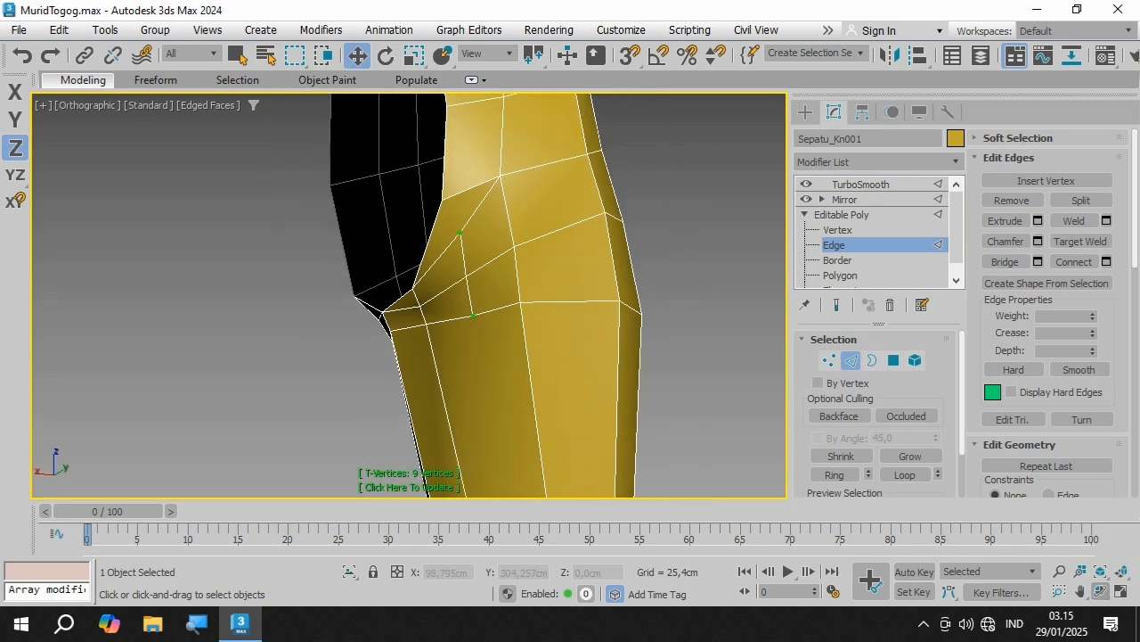
left_click(1102, 591)
left_click_drag(499, 307, 526, 303)
left_click_drag(499, 294, 508, 272)
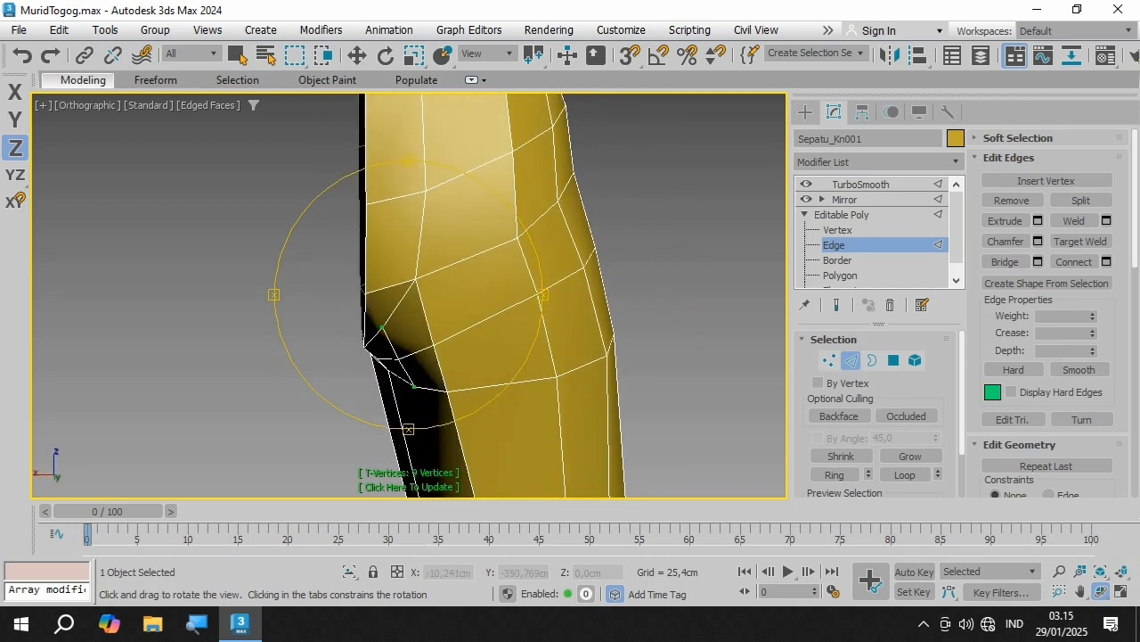
scroll(357, 361, "up", 5)
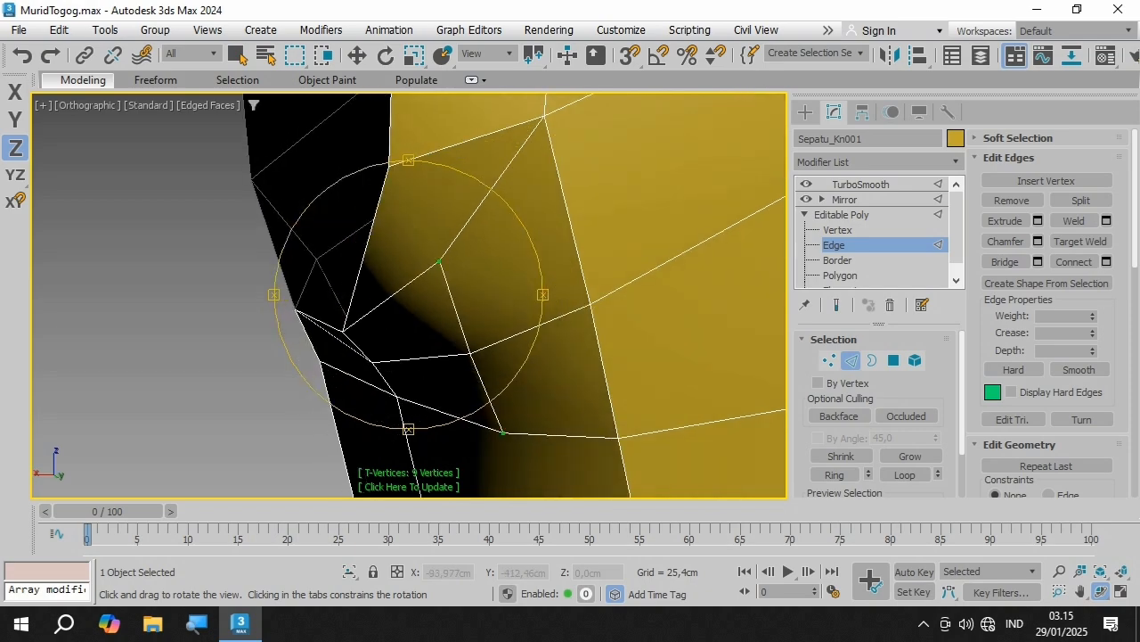
Step: Cut a new edge from the upper T-vertex beside the crotch to the nearby corner vertex on the open crotch edge
key("w")
scroll(1046, 284, "down", 5)
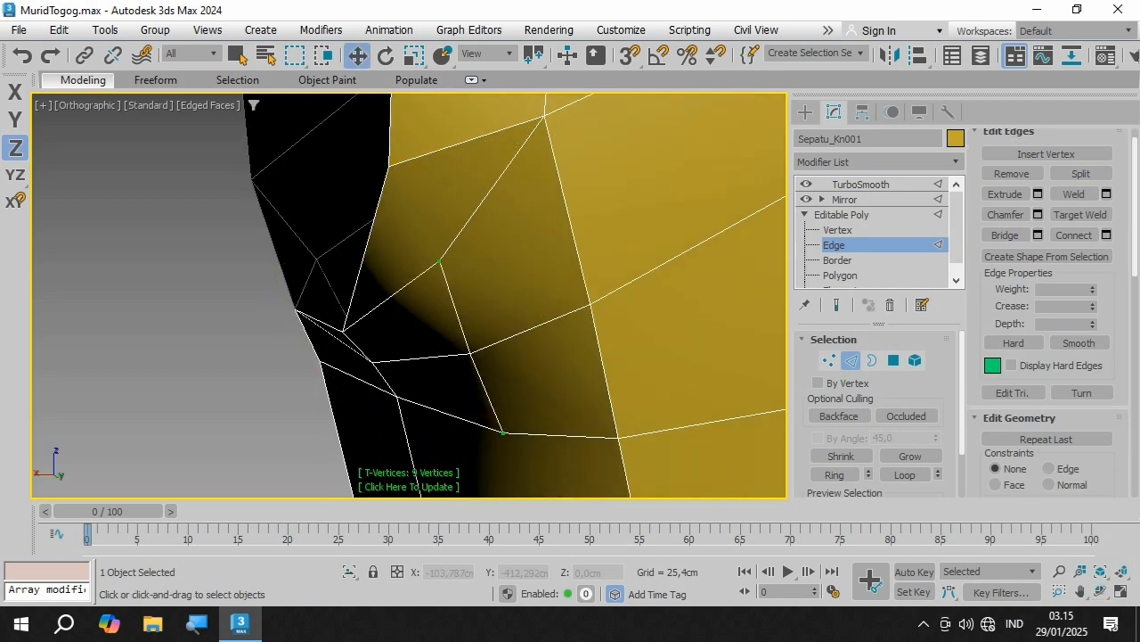
scroll(1080, 428, "down", 1)
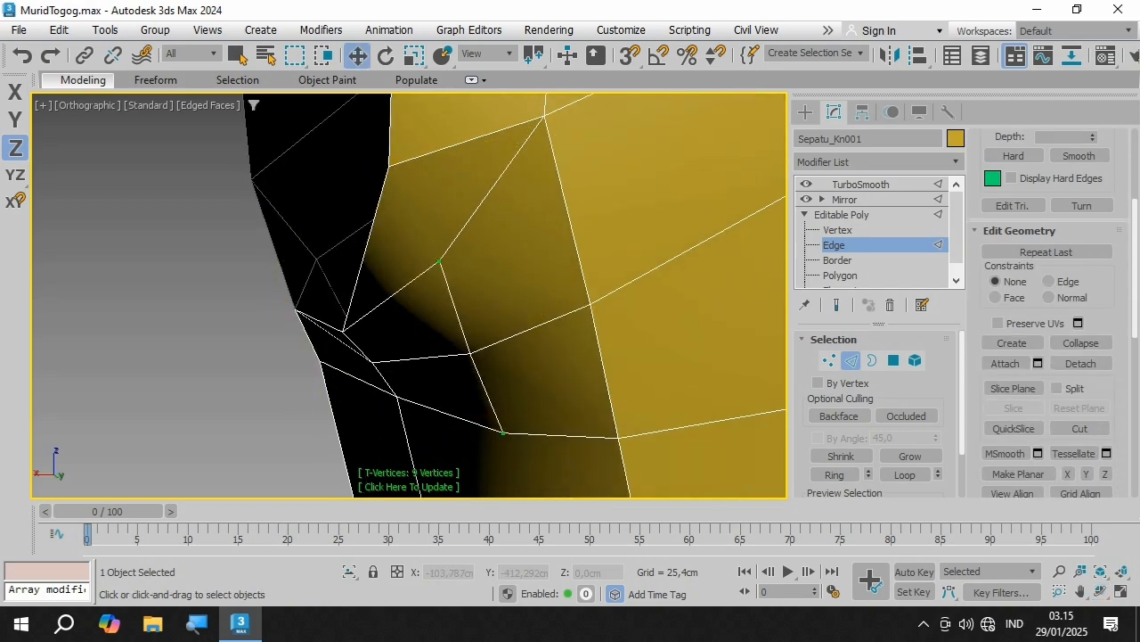
left_click(1080, 428)
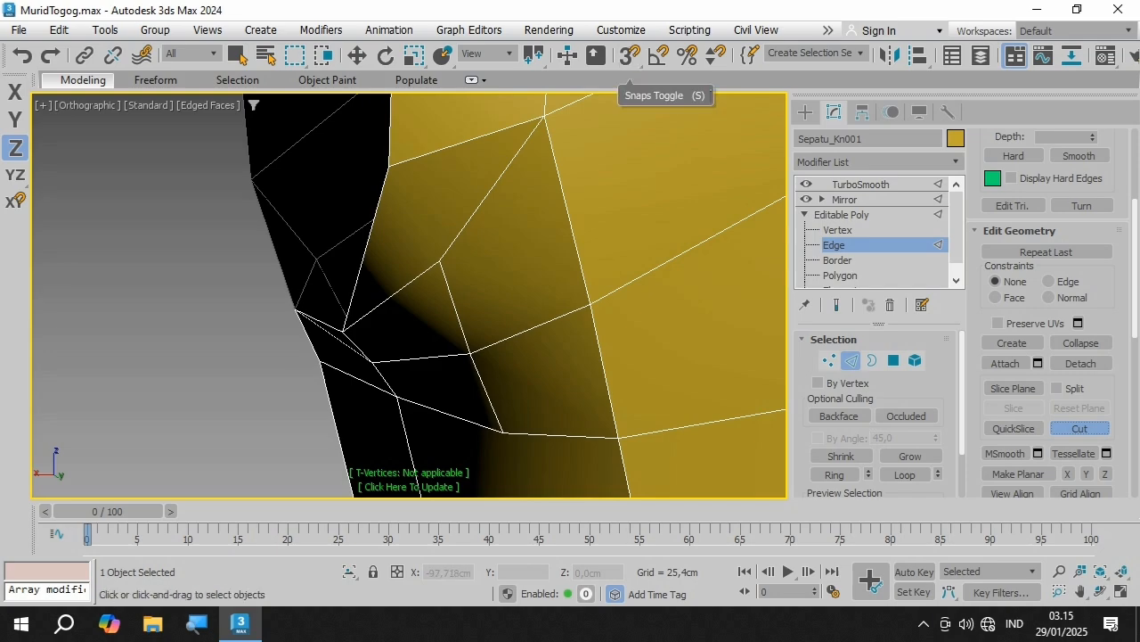
key("F3")
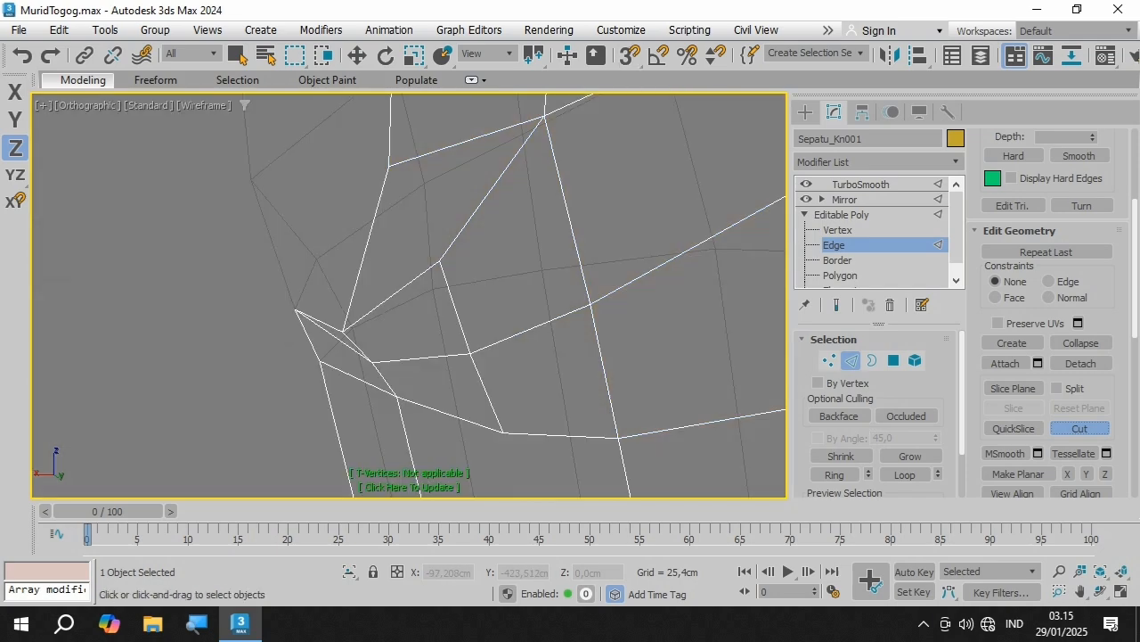
key("F3")
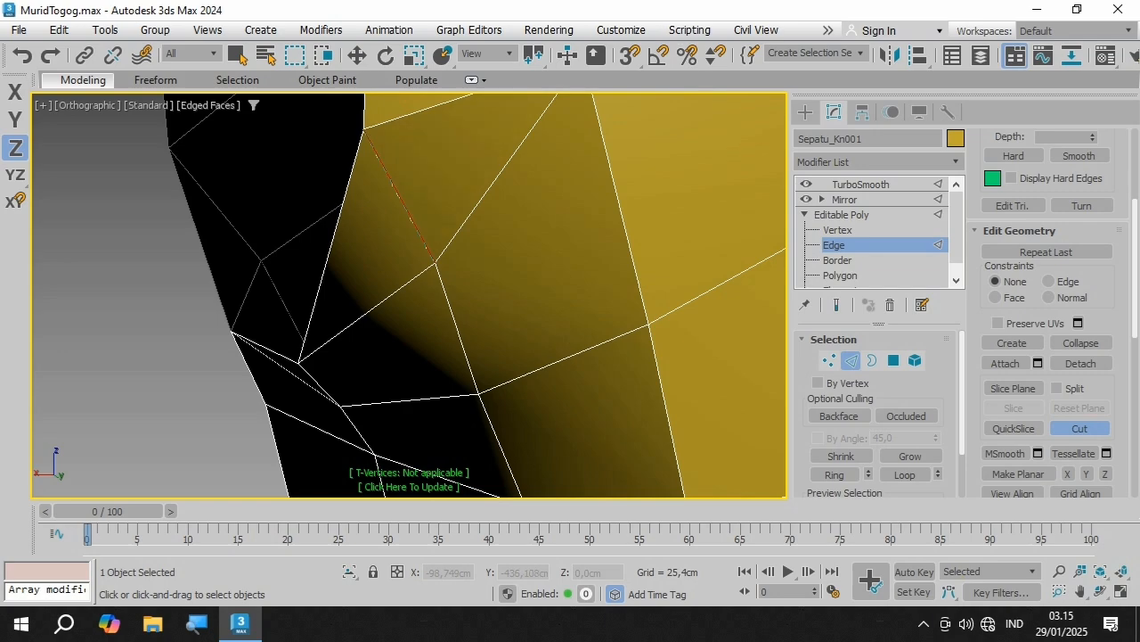
key("w")
scroll(447, 249, "down", 4)
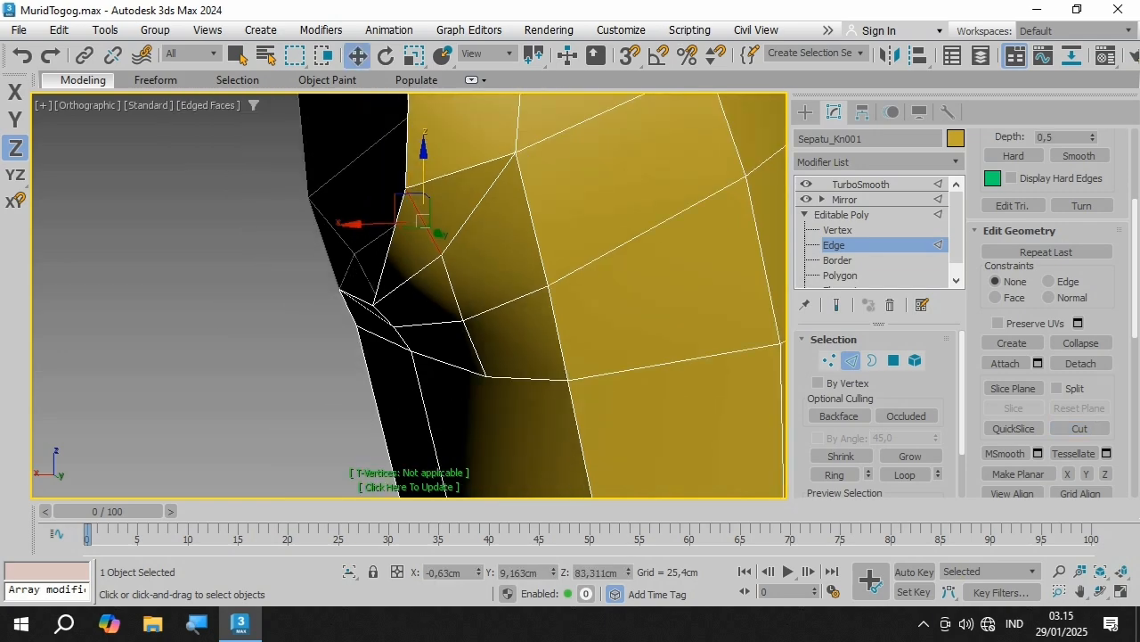
right_click(242, 287)
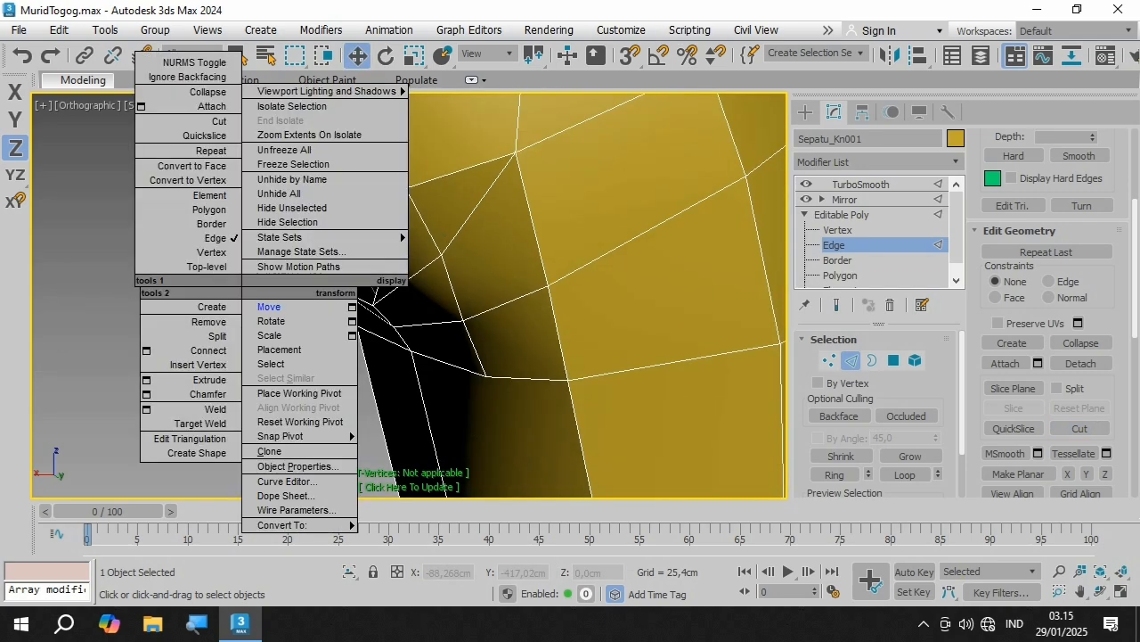
key("Escape")
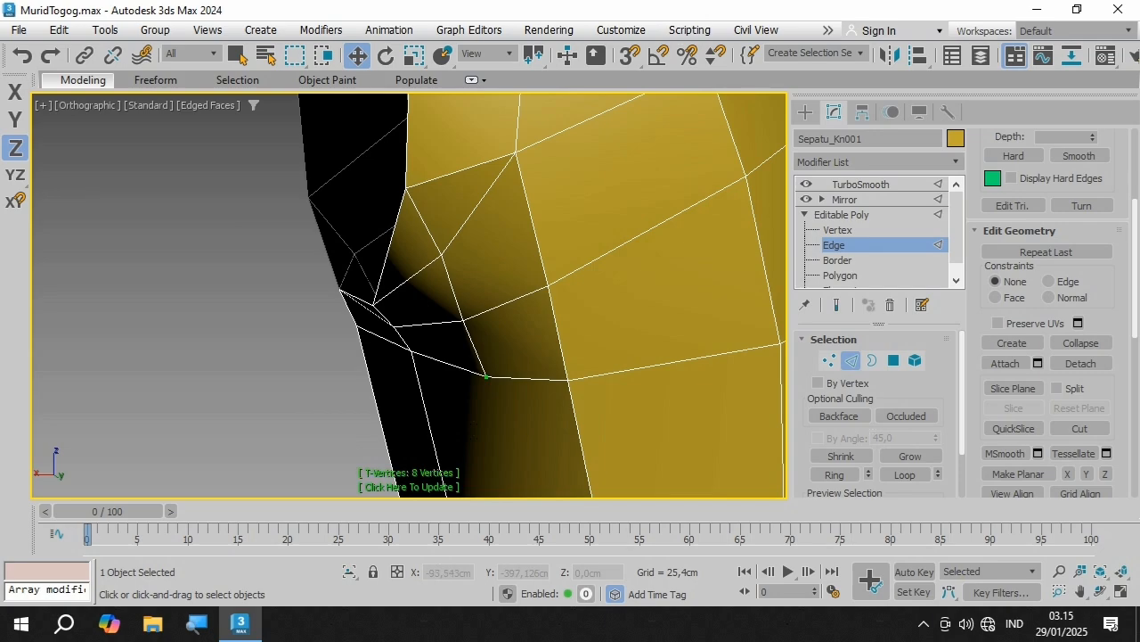
Step: Connect the two horizontal edges on the front leg face just above the ridged band to add a vertical edge between them
left_click(1102, 591)
left_click_drag(463, 312, 463, 183)
key("w")
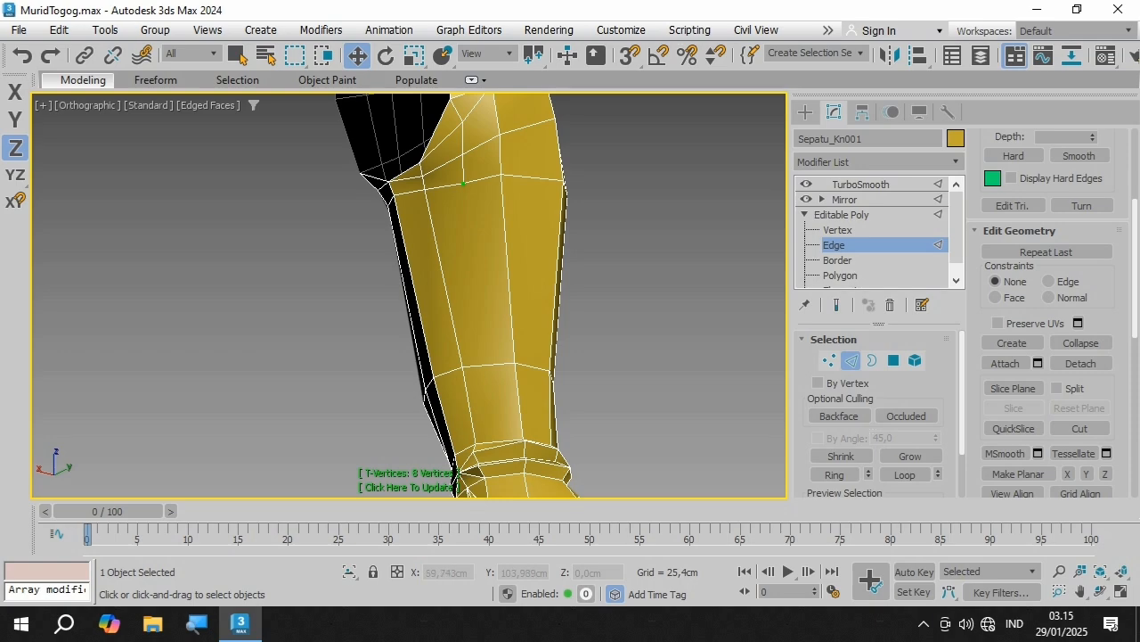
scroll(503, 468, "up", 4)
left_click(499, 414)
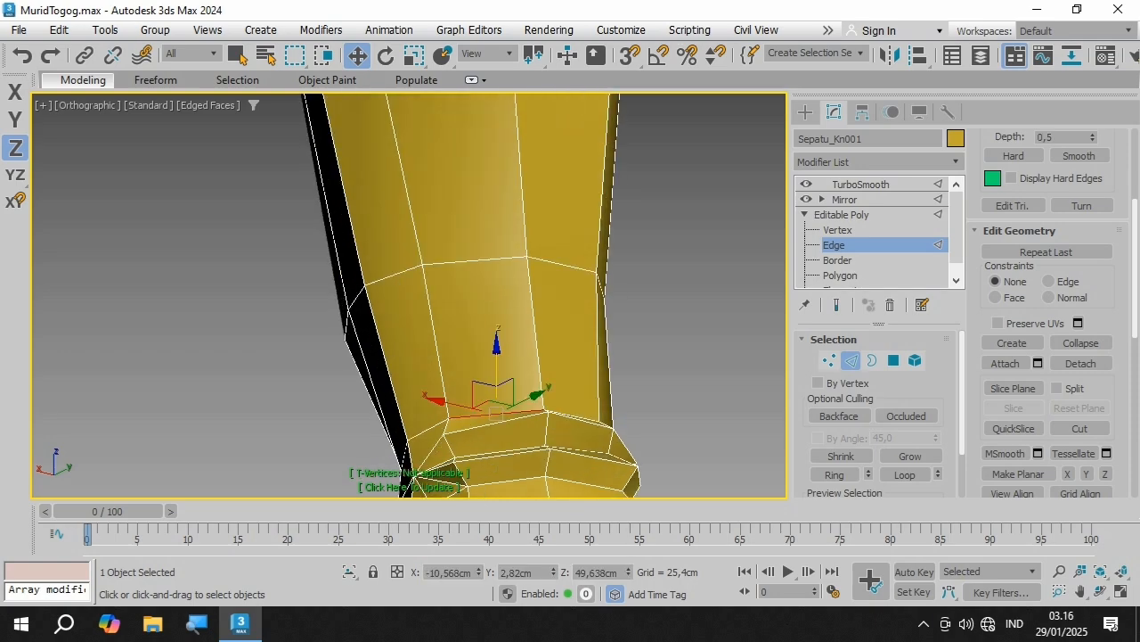
scroll(499, 294, "down", 4)
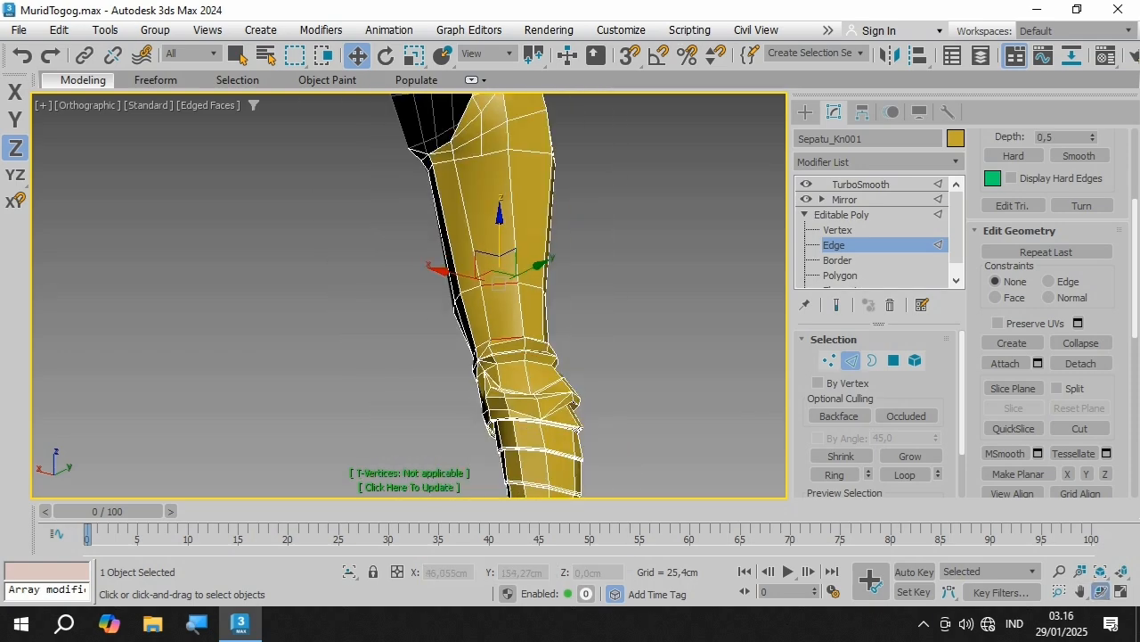
key("ctrl+r")
scroll(446, 335, "down", 2)
left_click_drag(446, 312, 464, 334)
scroll(472, 343, "up", 4)
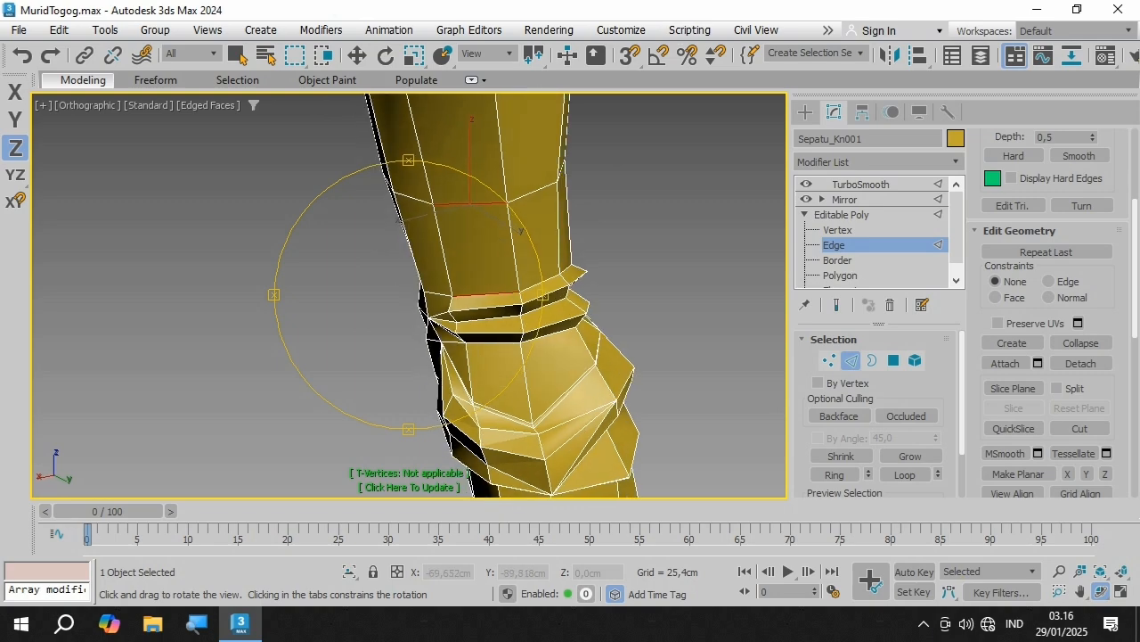
key("Escape")
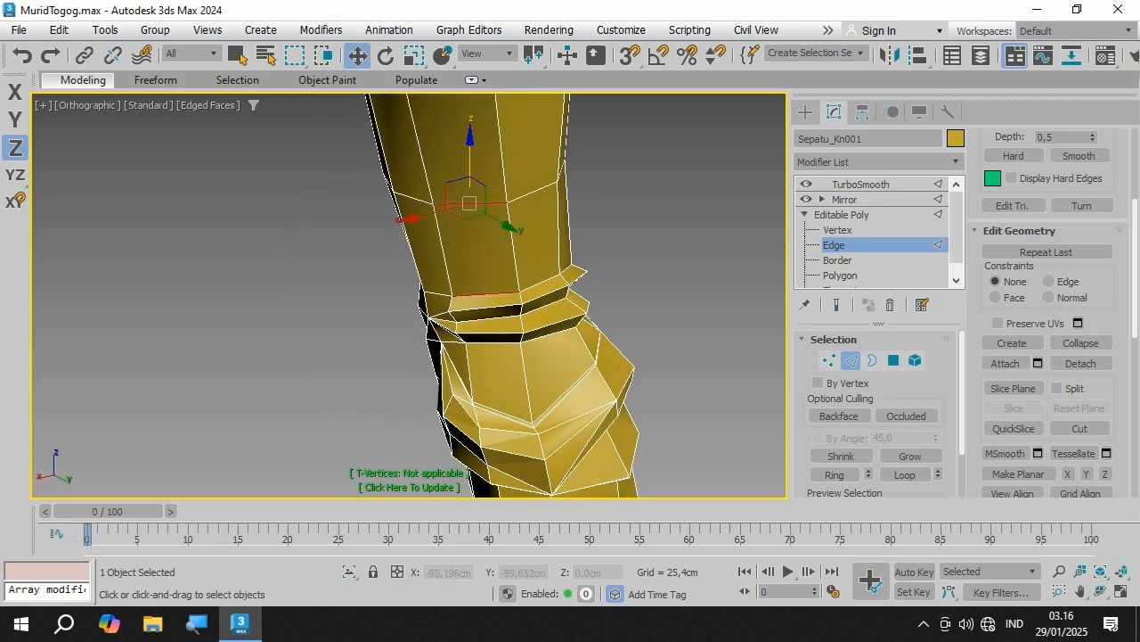
scroll(1080, 267, "down", 1)
scroll(1081, 203, "up", 7)
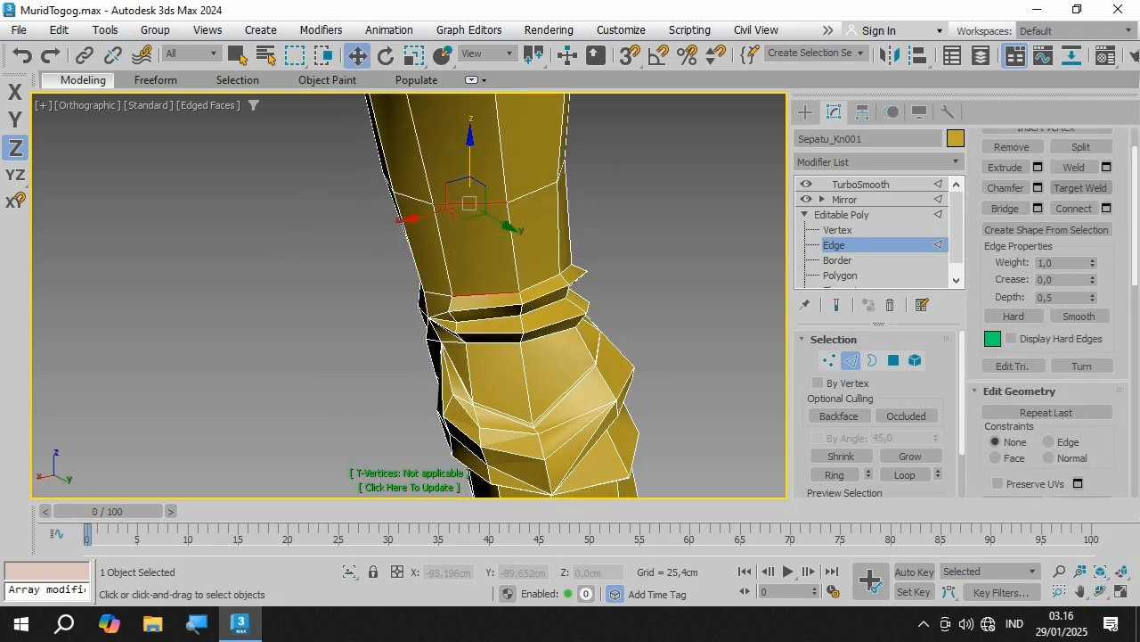
left_click(1074, 208)
left_click(633, 242)
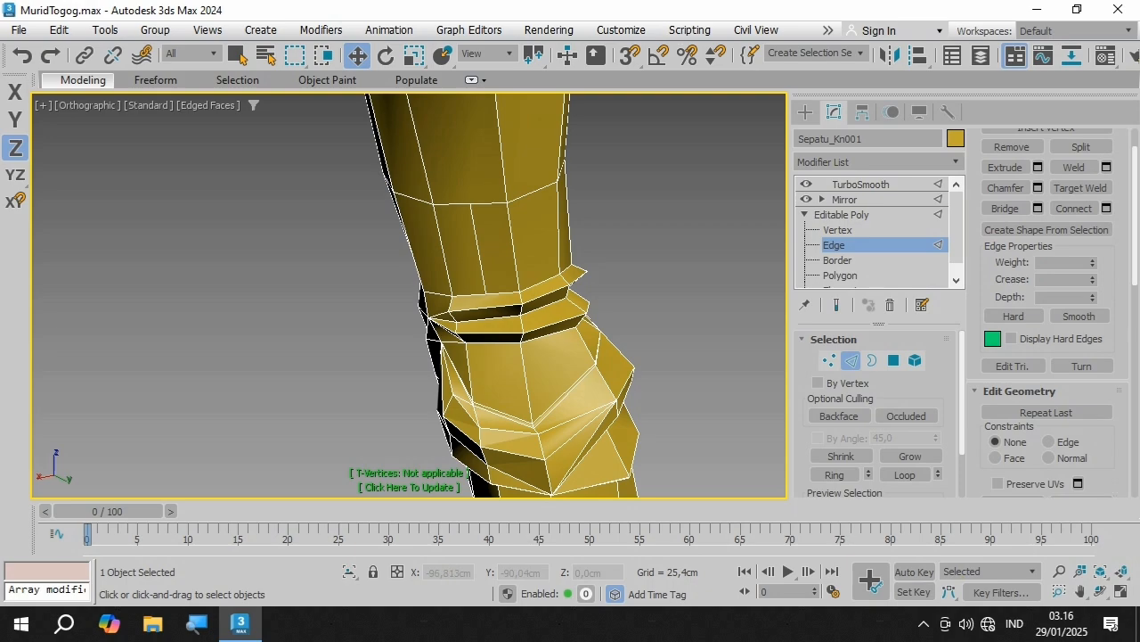
Step: Cut an edge from the vertex on the upper edge loop down to the upper end of the new vertical edge
scroll(1069, 427, "down", 5)
left_click(1079, 454)
middle_click_drag(579, 294, 709, 481)
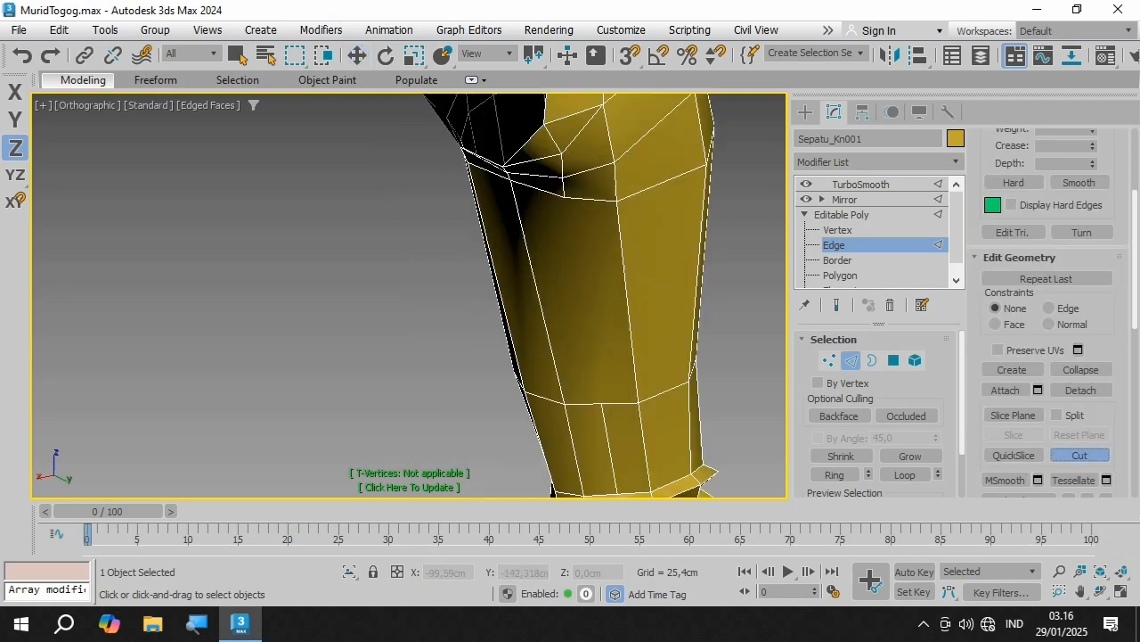
left_click(588, 198)
left_click(607, 403)
right_click(608, 403)
key("w")
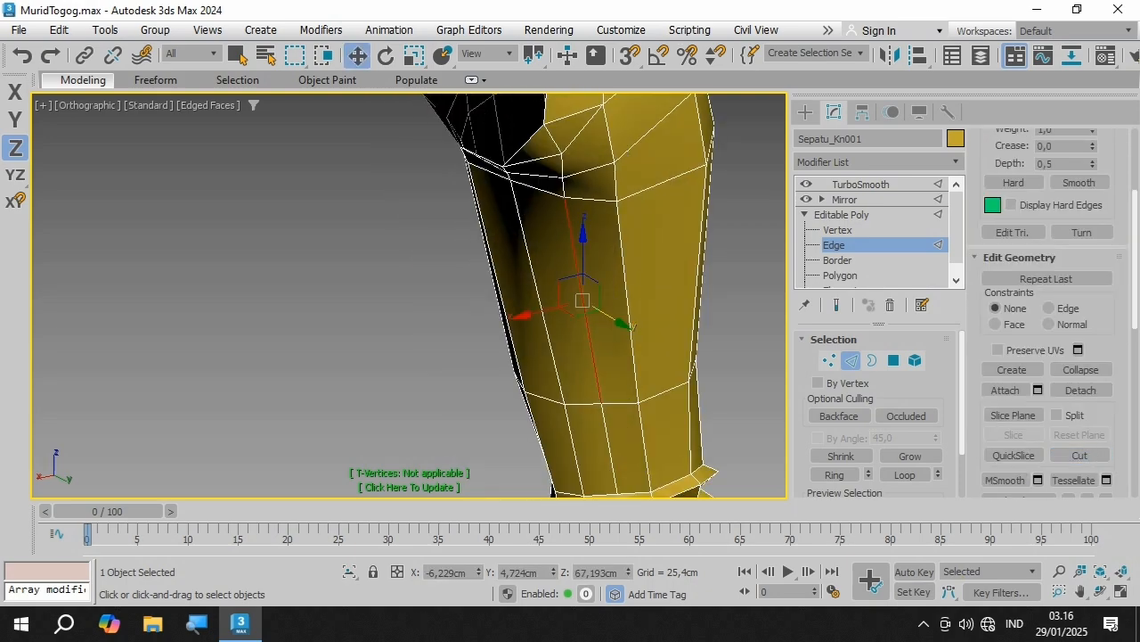
Step: Examine the leg's edge flow from several angles, focusing on where the new vertical edge meets the ridged band
middle_click_drag(579, 307, 613, 303)
middle_click_drag(535, 294, 427, 294, "alt")
left_click(718, 182)
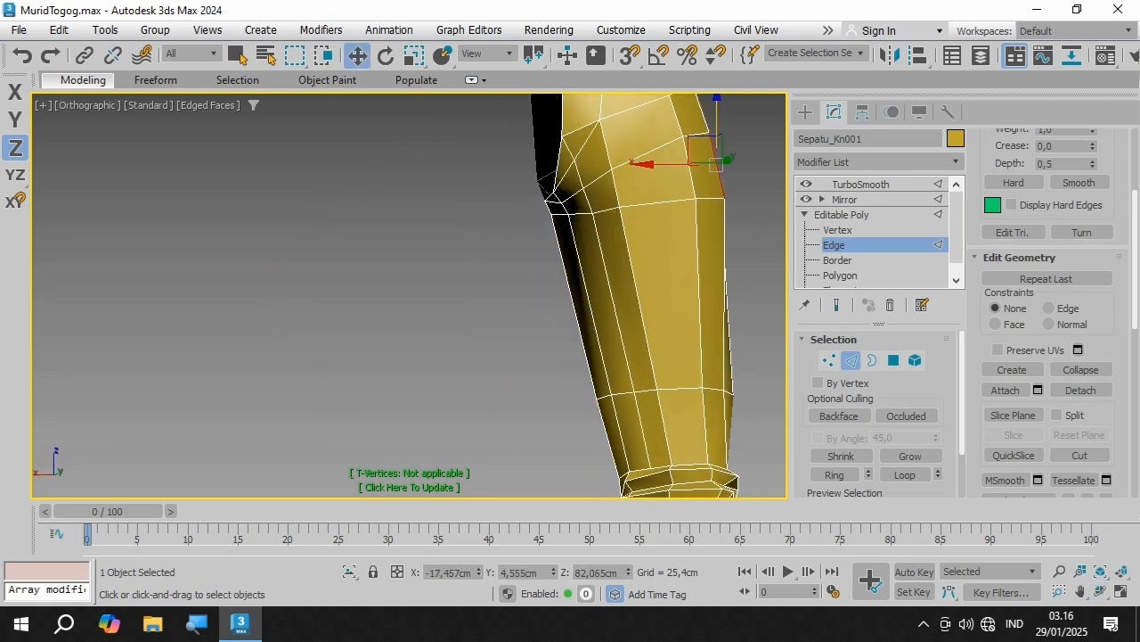
key("ctrl+d")
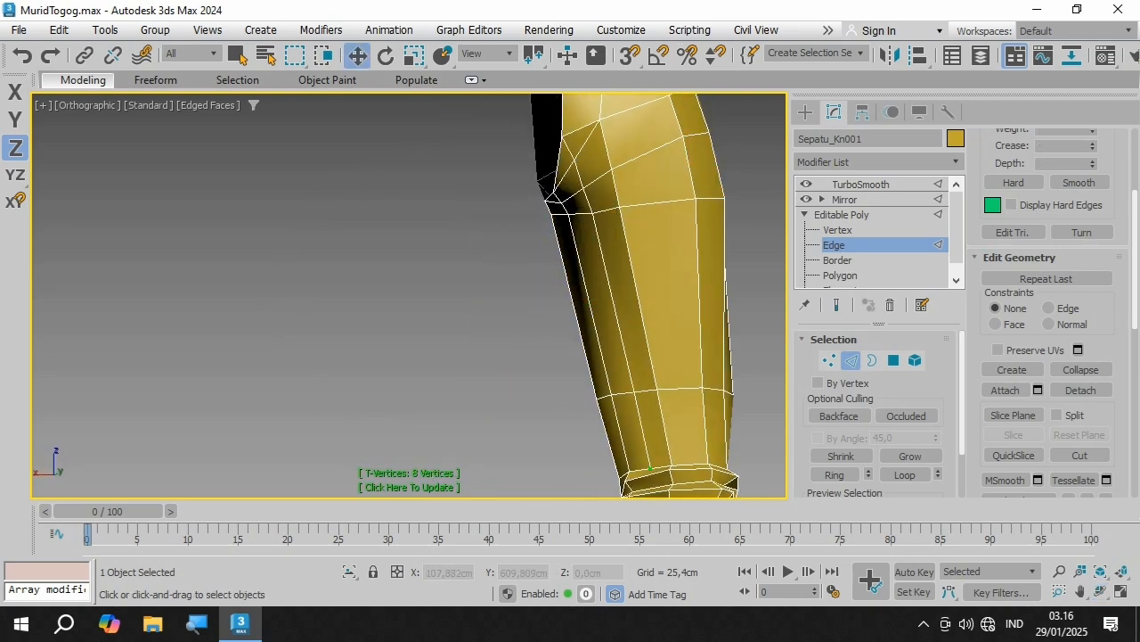
scroll(417, 457, "down", 3)
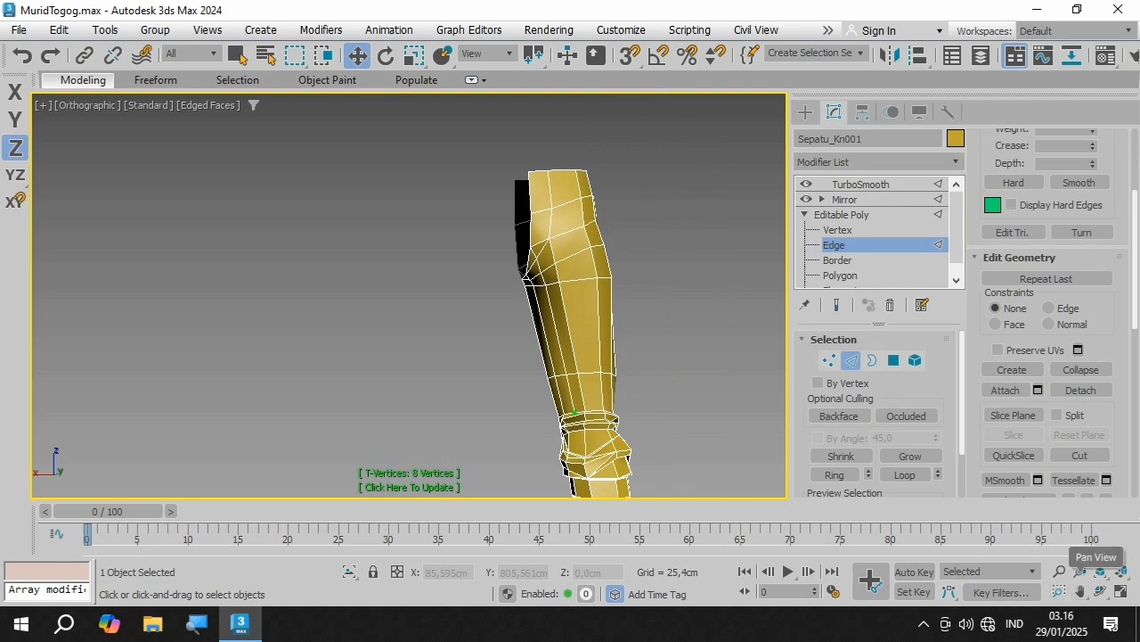
scroll(561, 483, "up", 8)
key("ctrl+r")
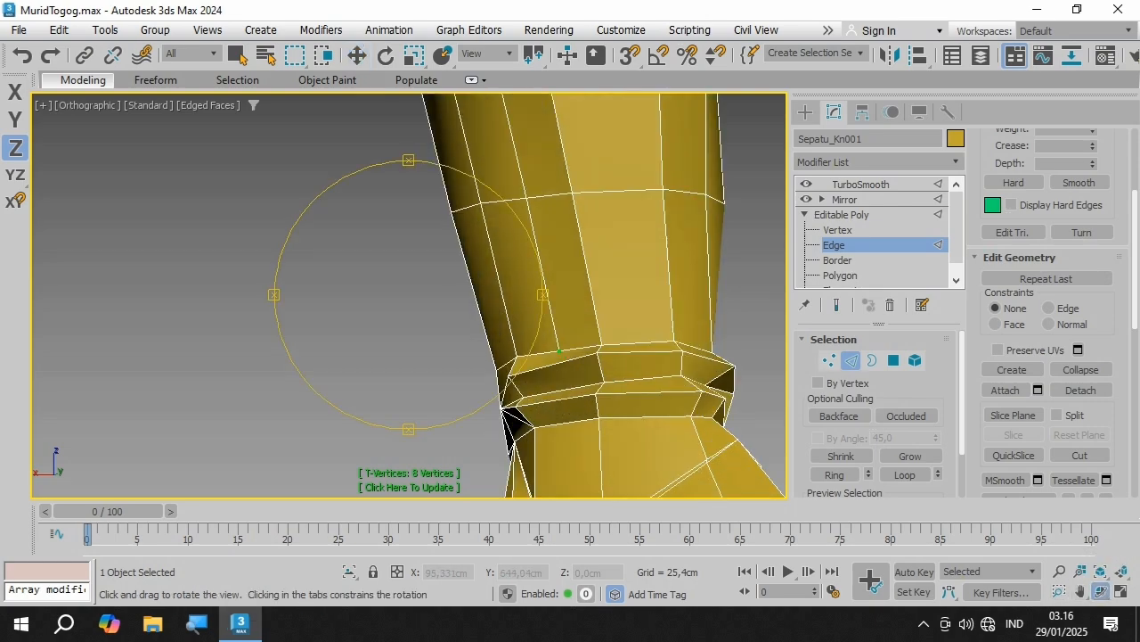
left_click_drag(559, 352, 496, 289)
scroll(512, 309, "up", 3)
right_click(497, 289)
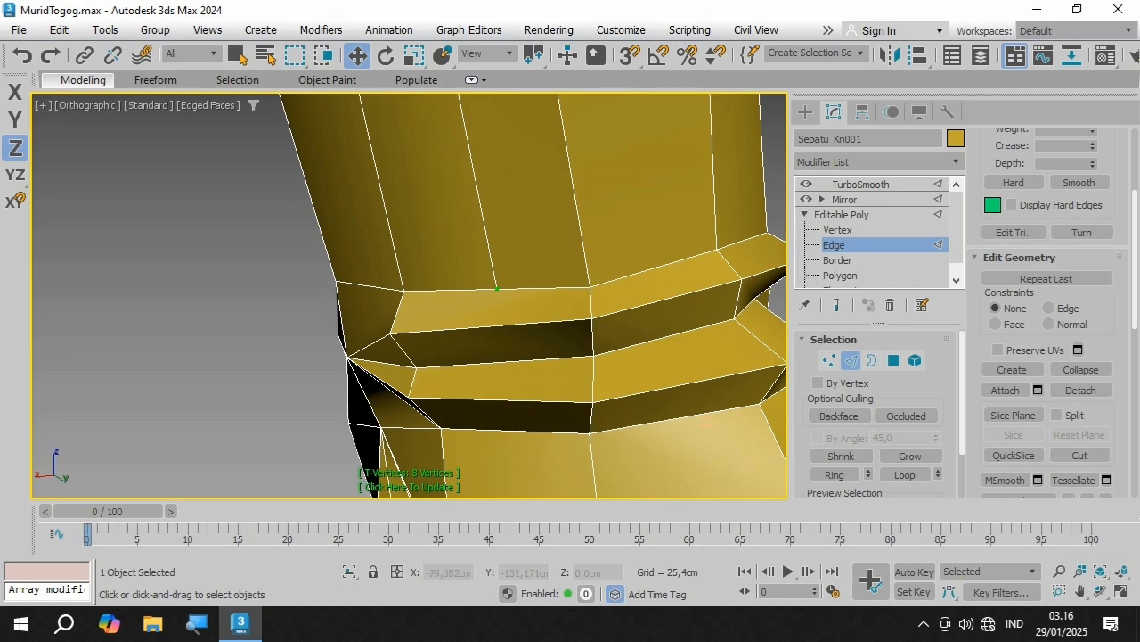
scroll(563, 127, "down", 2)
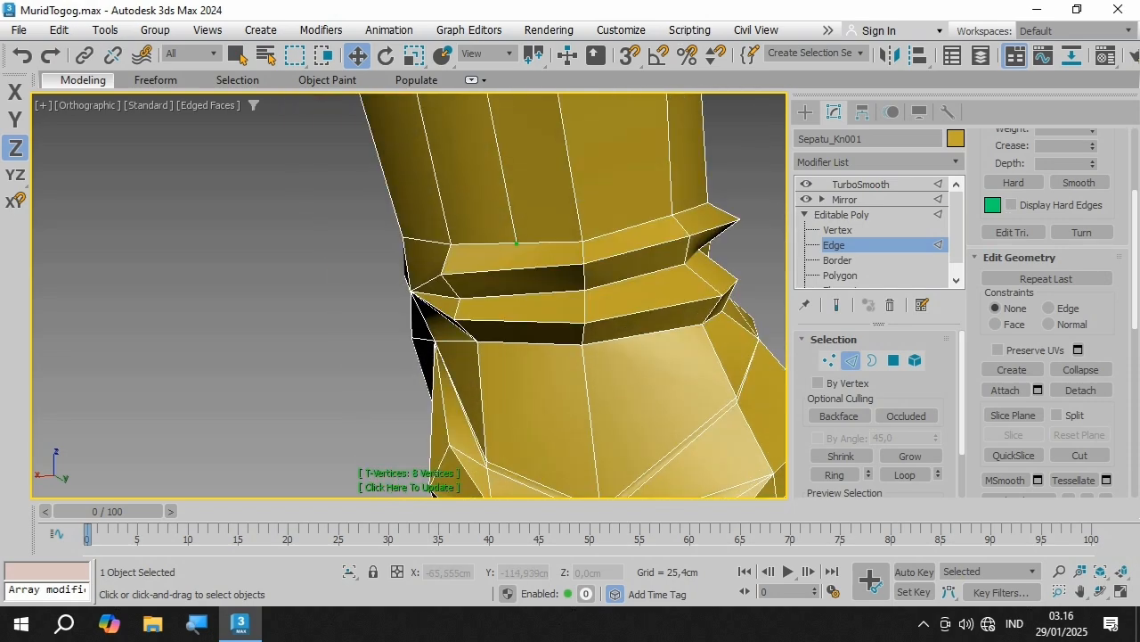
middle_click_drag(563, 267, 566, 223)
scroll(567, 223, "down", 3)
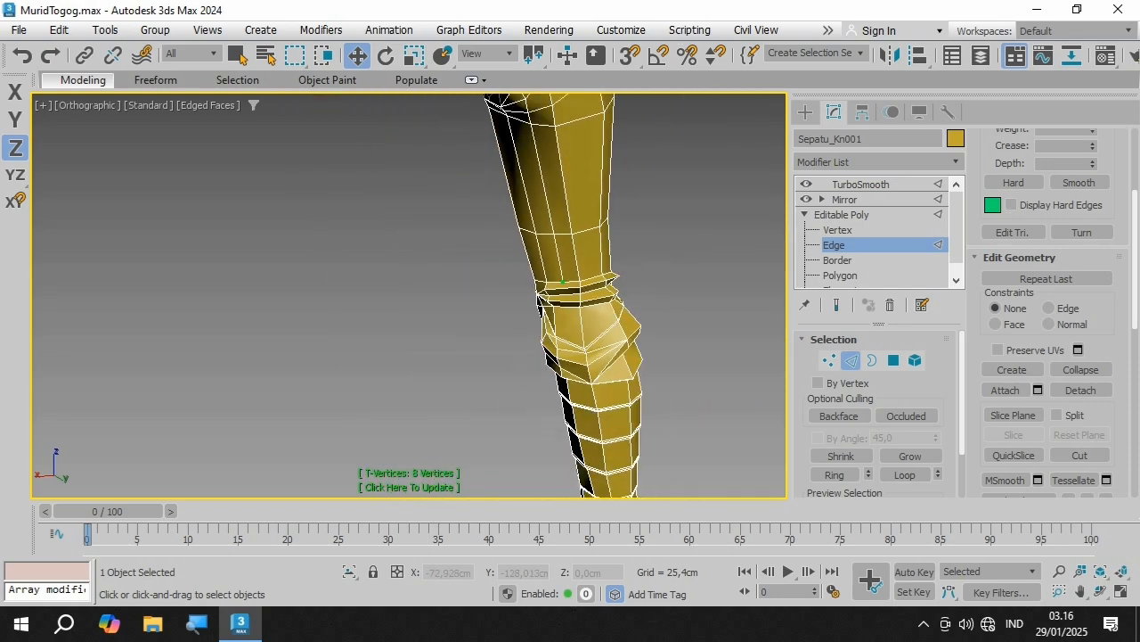
scroll(567, 223, "up", 2)
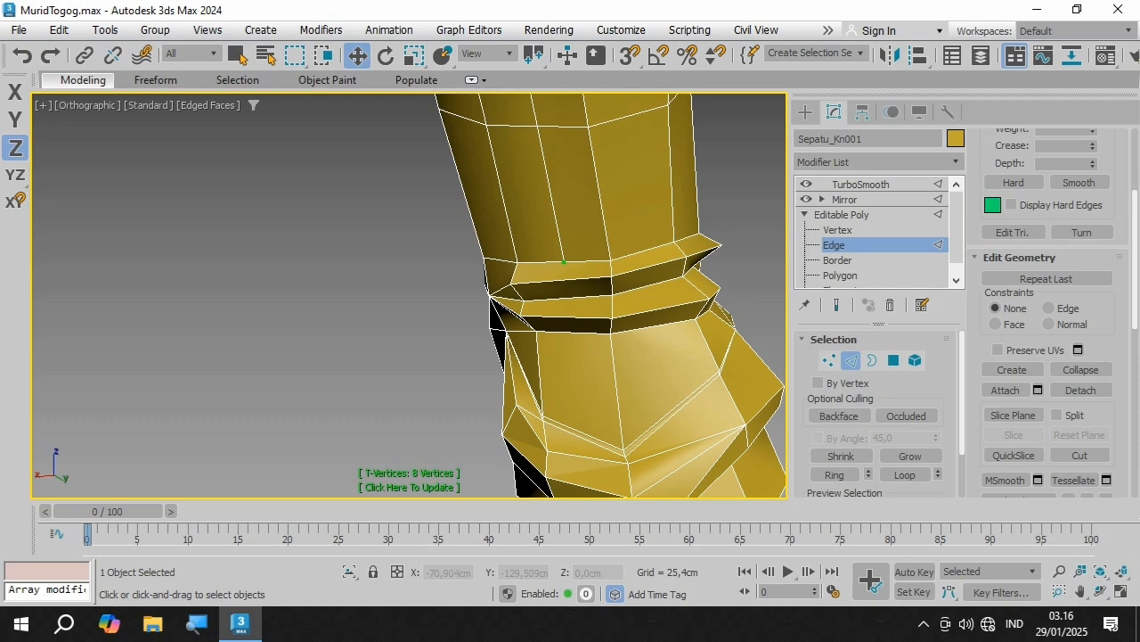
scroll(563, 261, "up", 2)
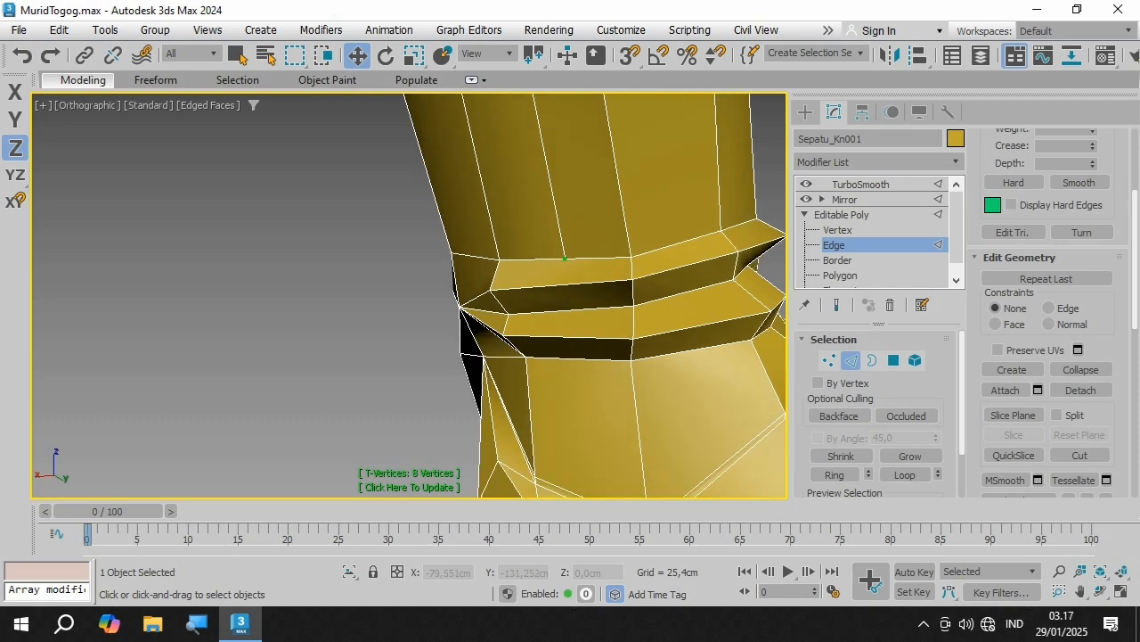
Step: Connect the four stacked horizontal edges on the front of the ridged band to add a vertical edge through its lower strips
key("alt+c")
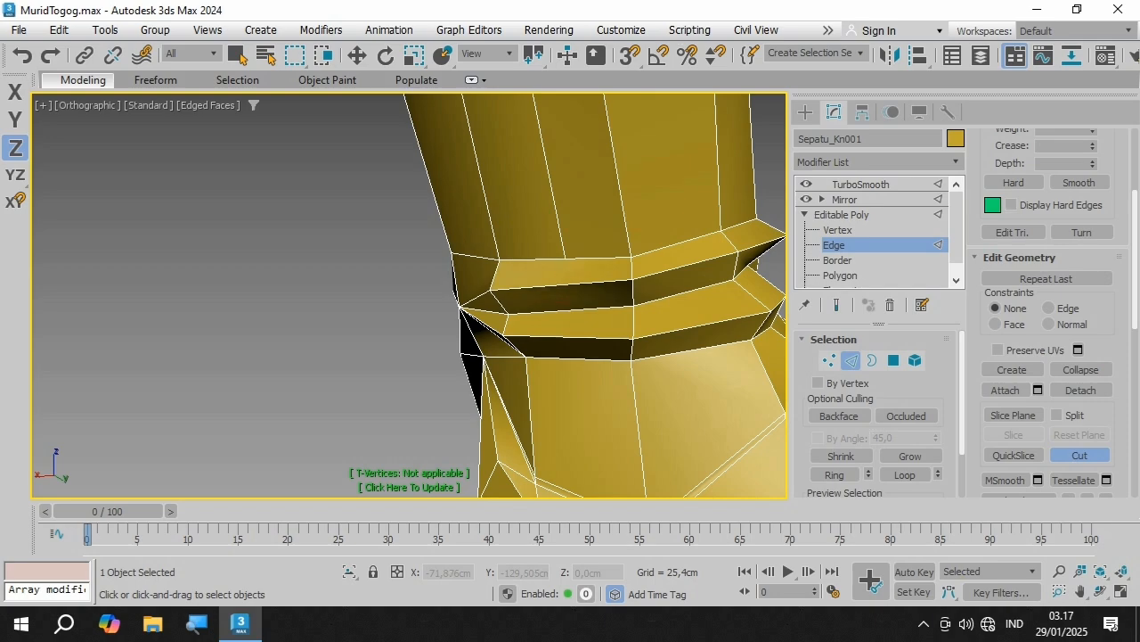
scroll(1051, 312, "down", 5)
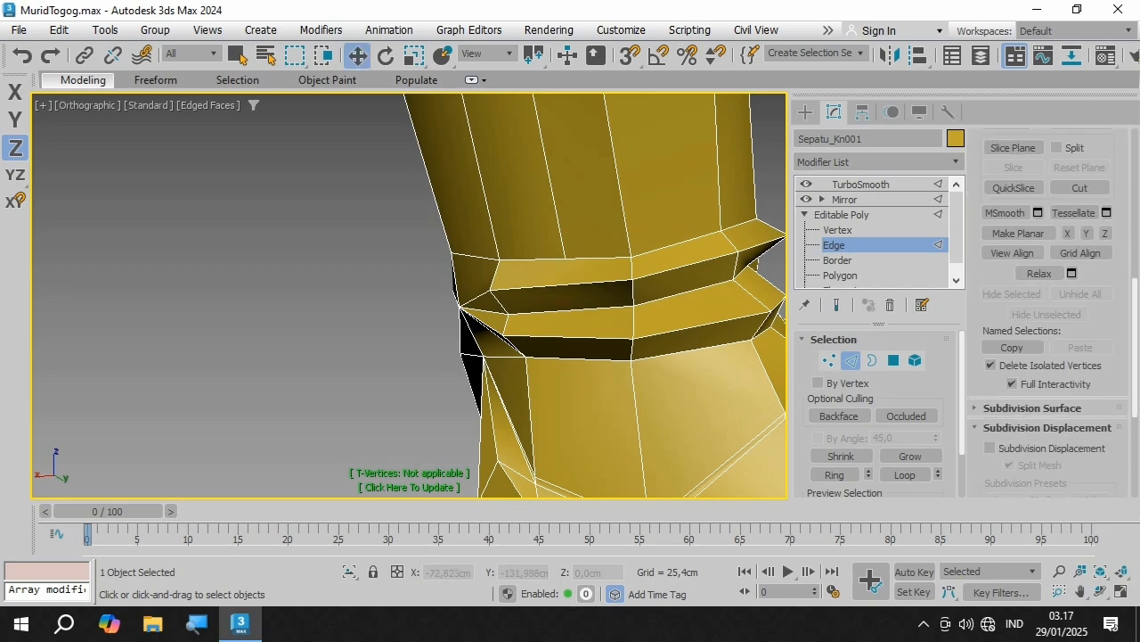
left_click(556, 286)
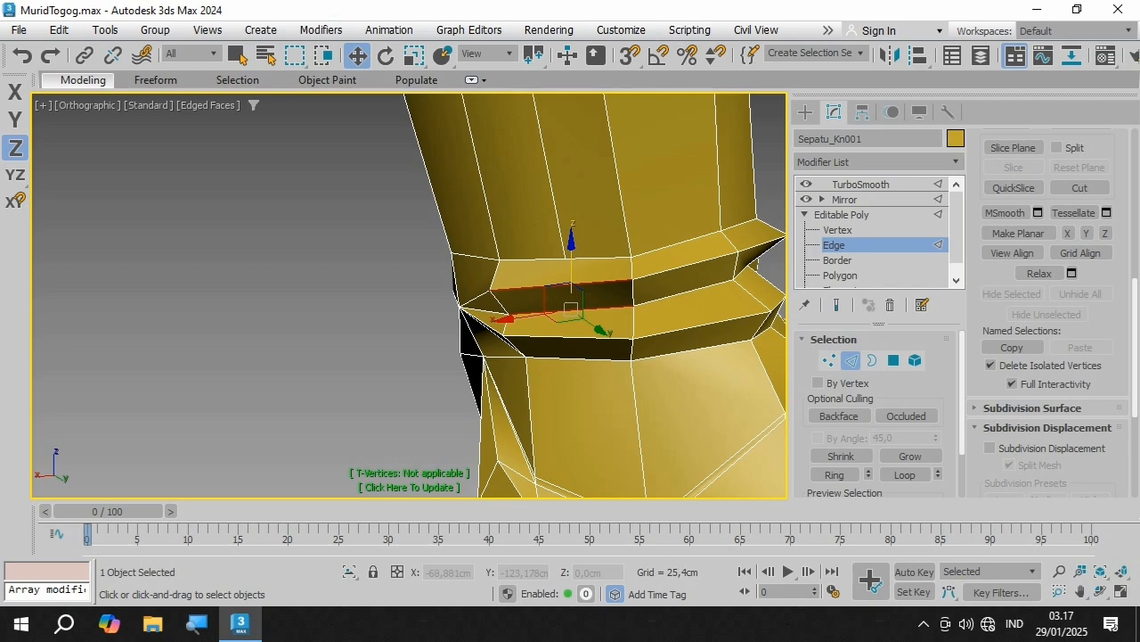
left_click(562, 358, "ctrl")
middle_click_drag(570, 294, 534, 267, "alt")
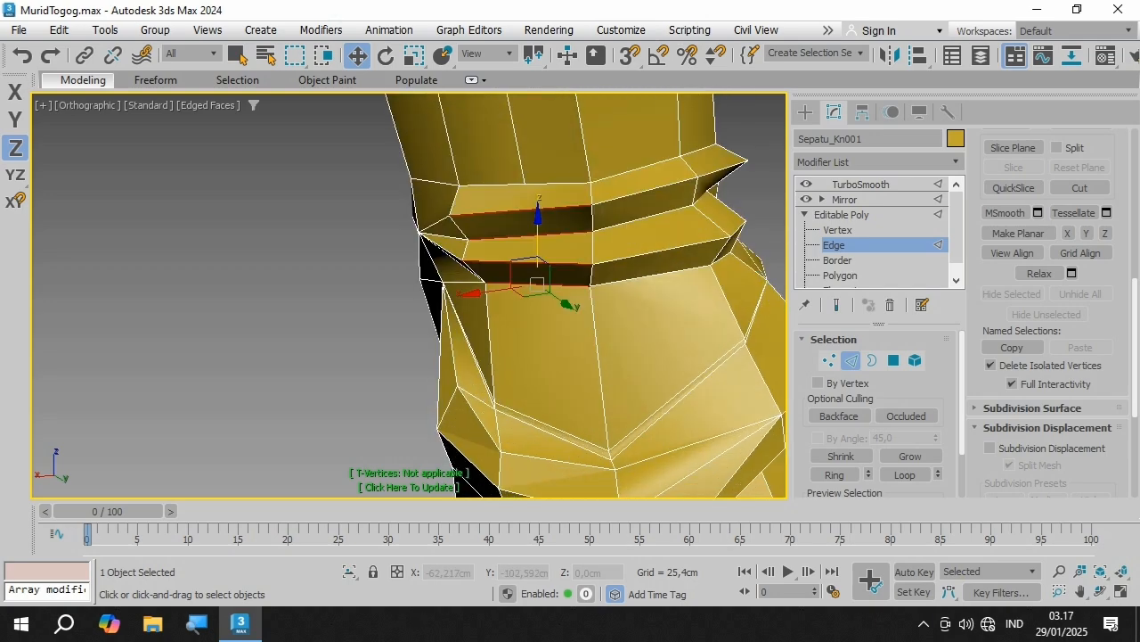
scroll(535, 294, "down", 2)
scroll(552, 338, "up", 2)
scroll(1052, 312, "up", 3)
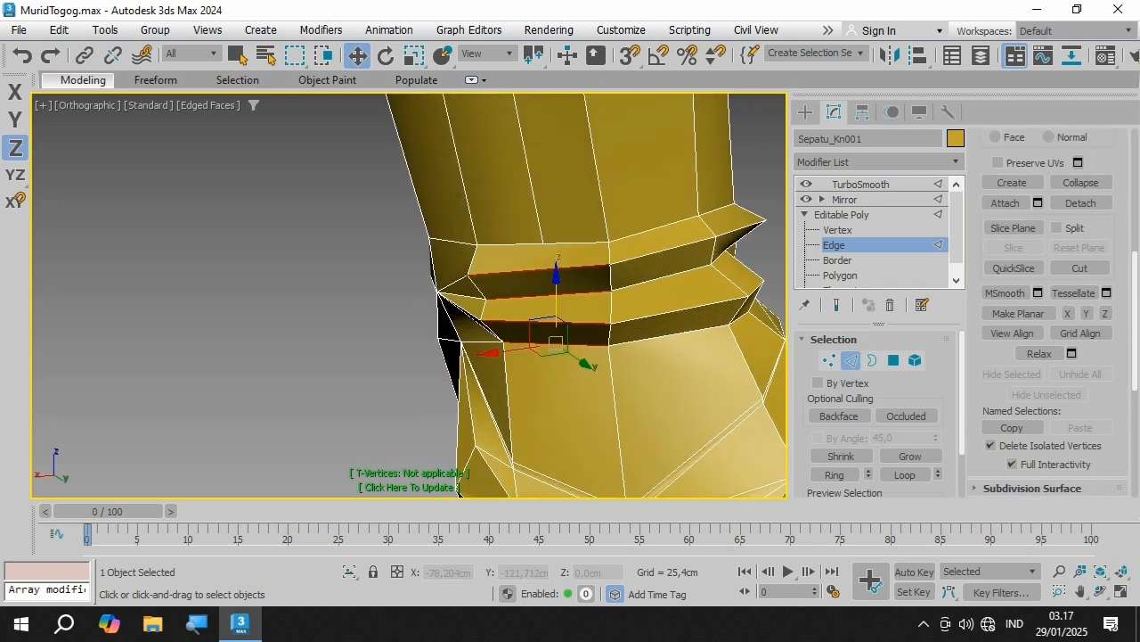
scroll(1051, 312, "up", 2)
key("ctrl+z")
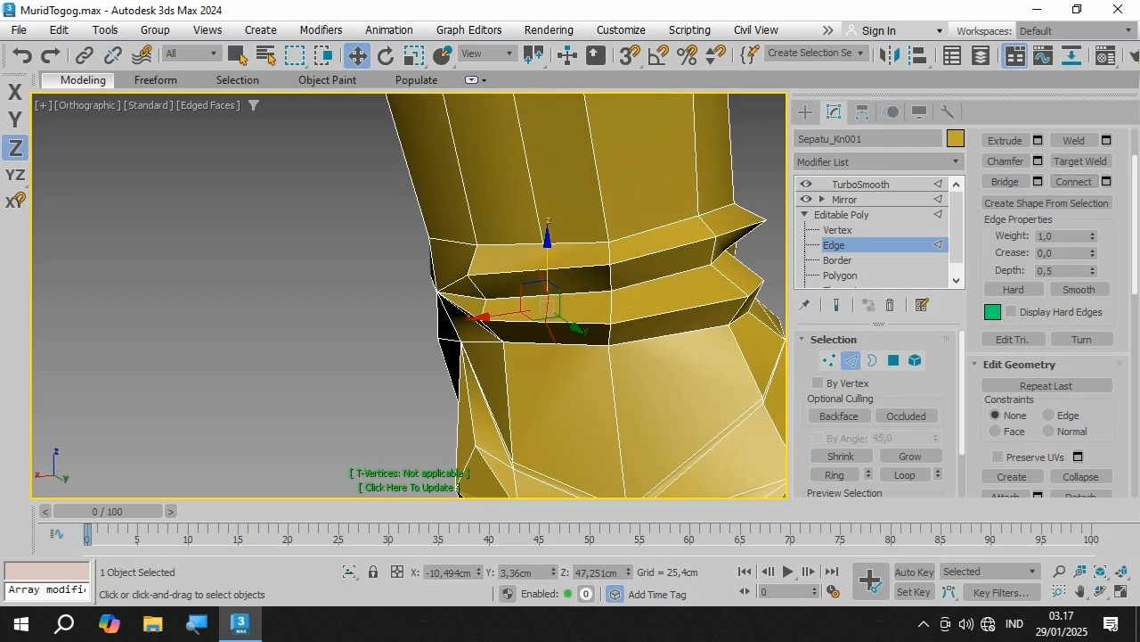
key("shift+z")
key("shift+z")
key("shift+z")
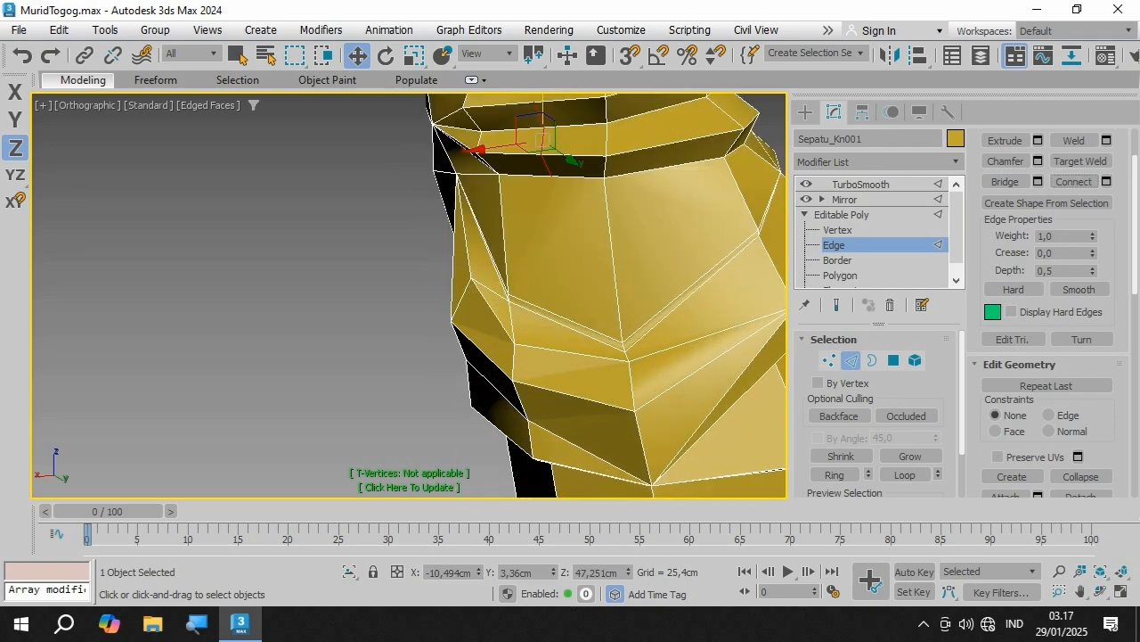
key("ctrl+z")
Step: Cut an edge from the lower end of the band's new vertical edge to the vertex at the point of the V-shaped crease below
scroll(1047, 356, "down", 3)
left_click(1080, 401)
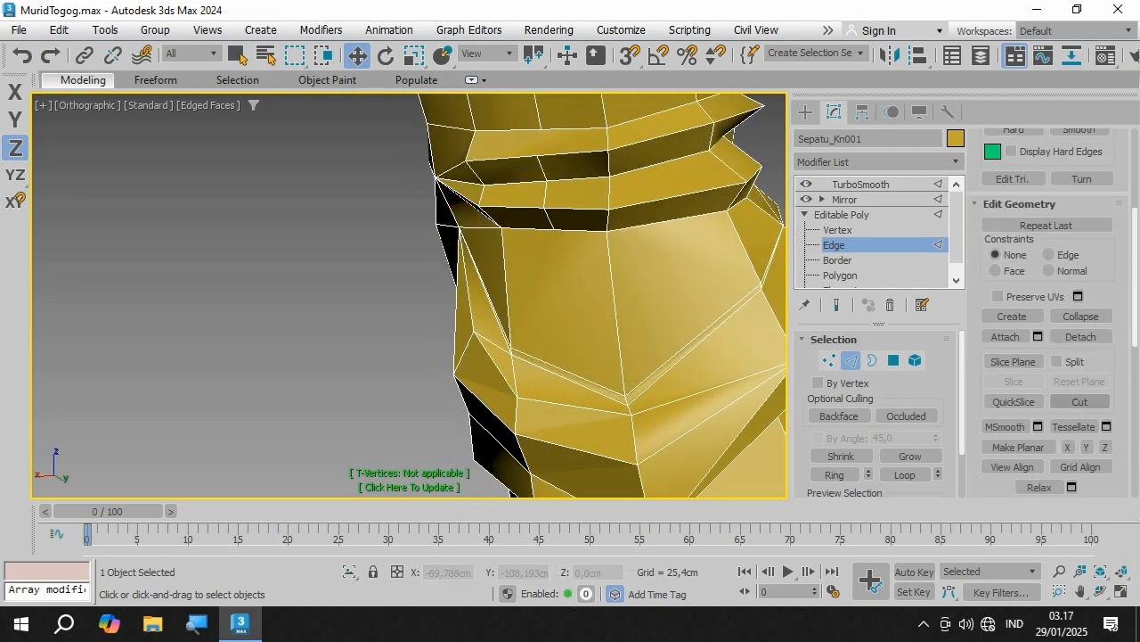
left_click(554, 230)
left_click(625, 396)
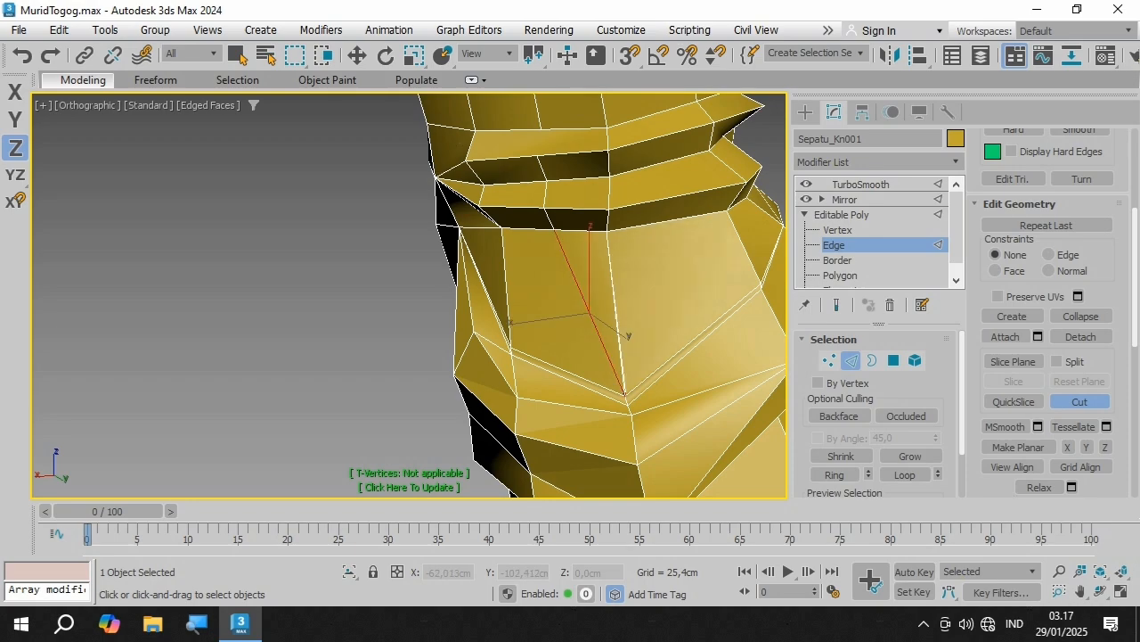
right_click(633, 272)
right_click(633, 271)
Step: Switch the viewport to wireframe display and clear the edge selection around the ridged band
scroll(632, 271, "down", 2)
scroll(588, 303, "up", 2)
key("F3")
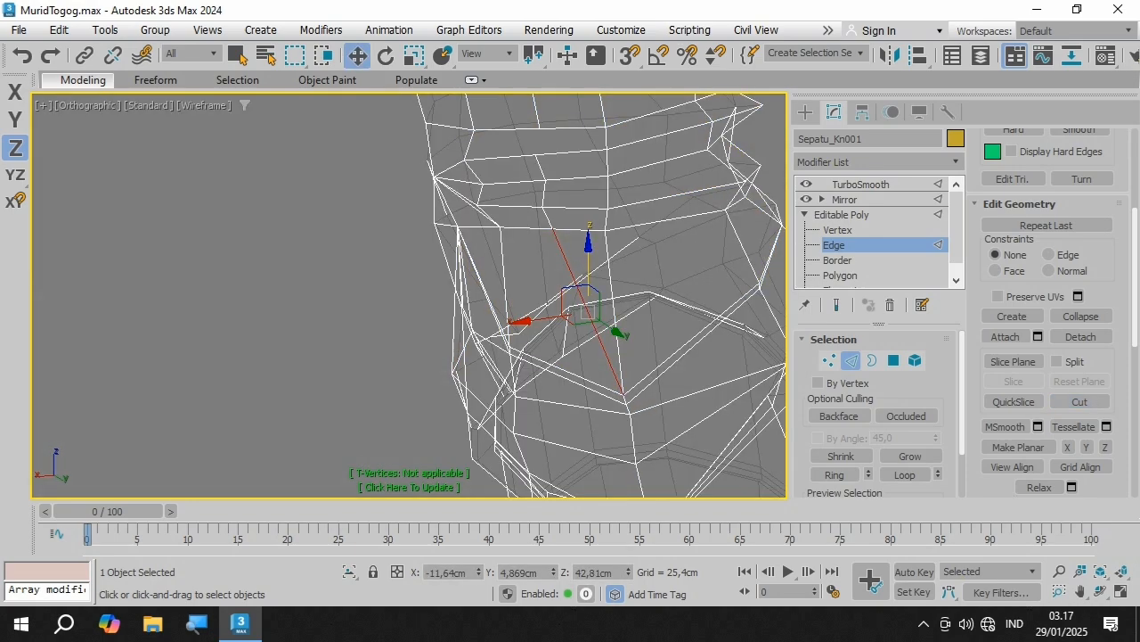
key("ctrl+r")
left_click_drag(437, 312, 513, 299)
scroll(513, 299, "down", 5)
scroll(499, 225, "up", 7)
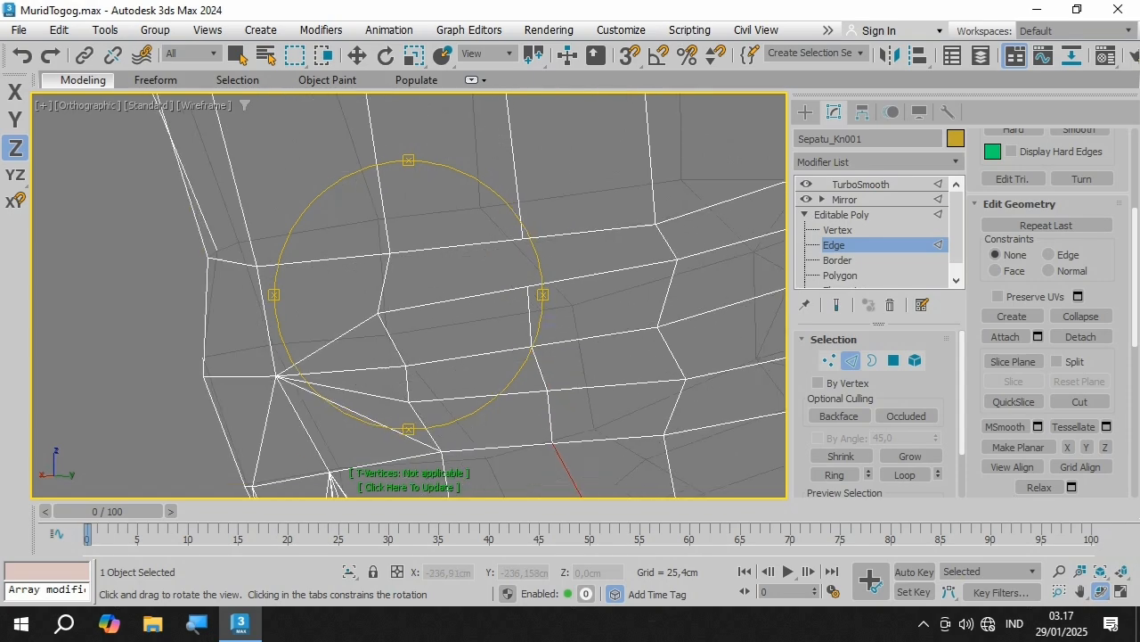
left_click_drag(499, 224, 512, 228)
right_click(512, 228)
key("ctrl+d")
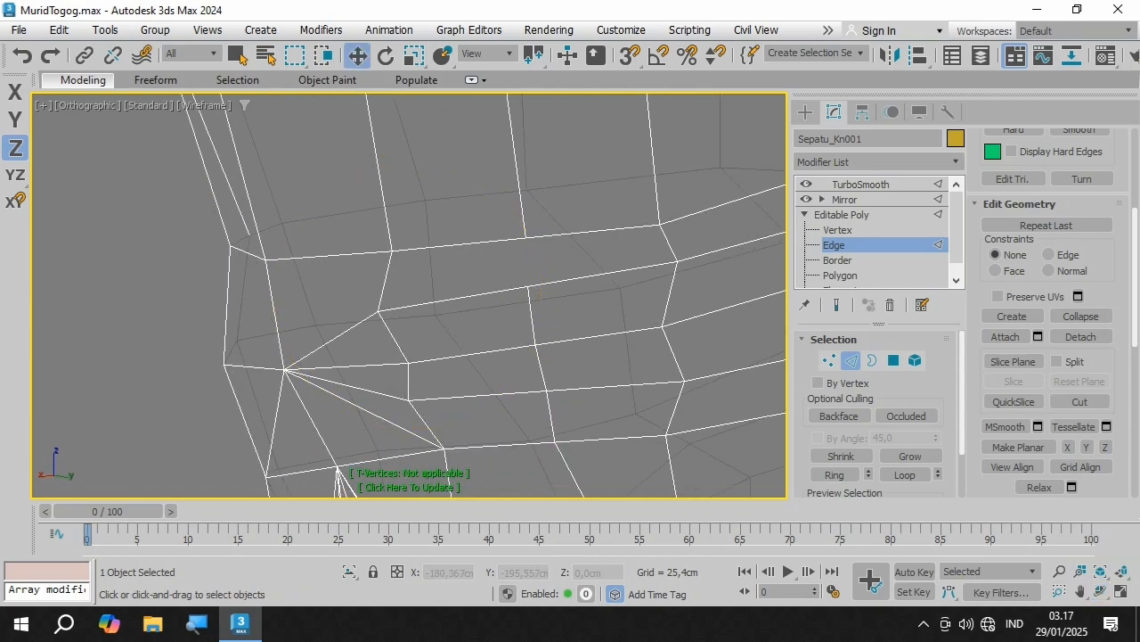
Step: Cut an edge across the band's uppermost strip, joining the leg's vertical edge to the one through the lower strips
key("alt+c")
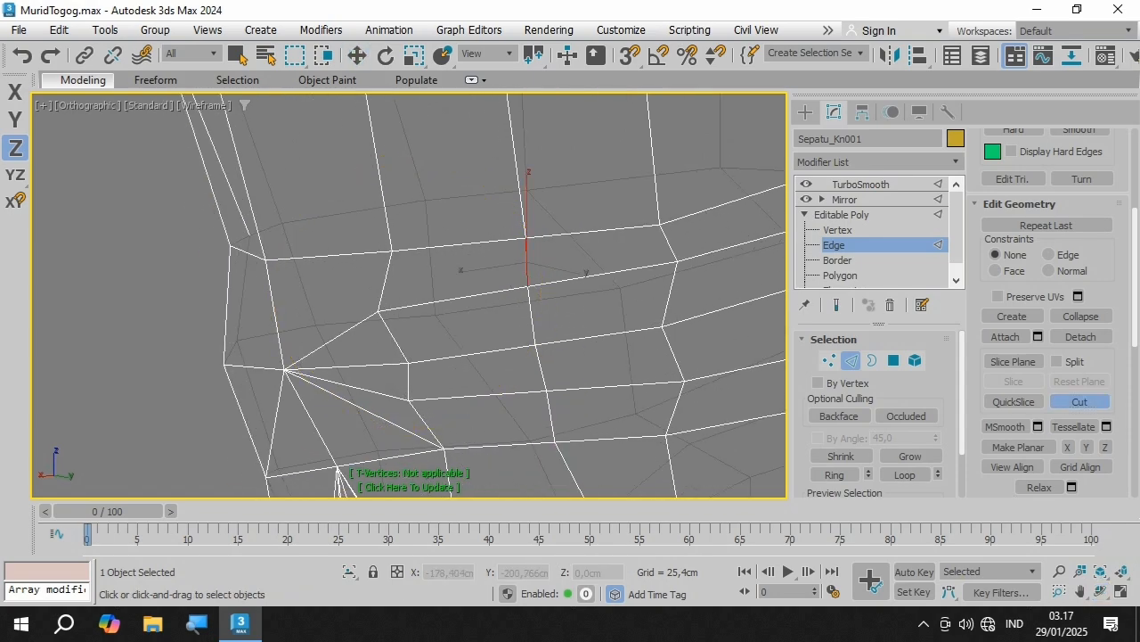
right_click(538, 294)
scroll(375, 308, "down", 4)
key("ctrl+d")
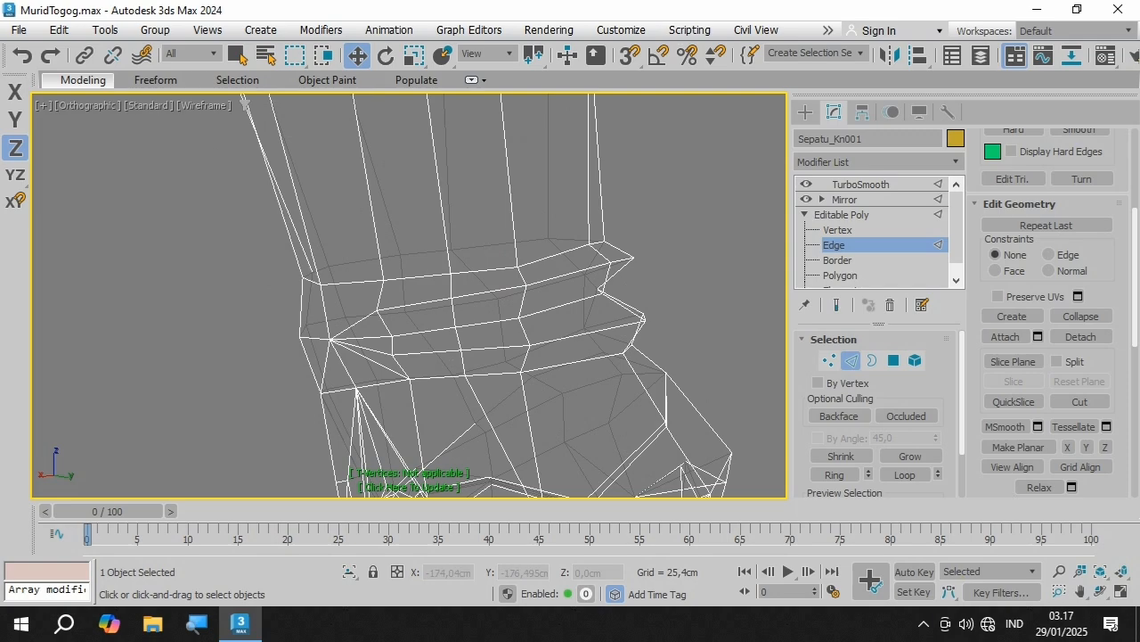
Step: Switch to vertex level and examine the wireframe of the whole leg for stray T-vertices
key("1")
middle_click_drag(334, 356, 695, 178)
scroll(526, 265, "up", 3)
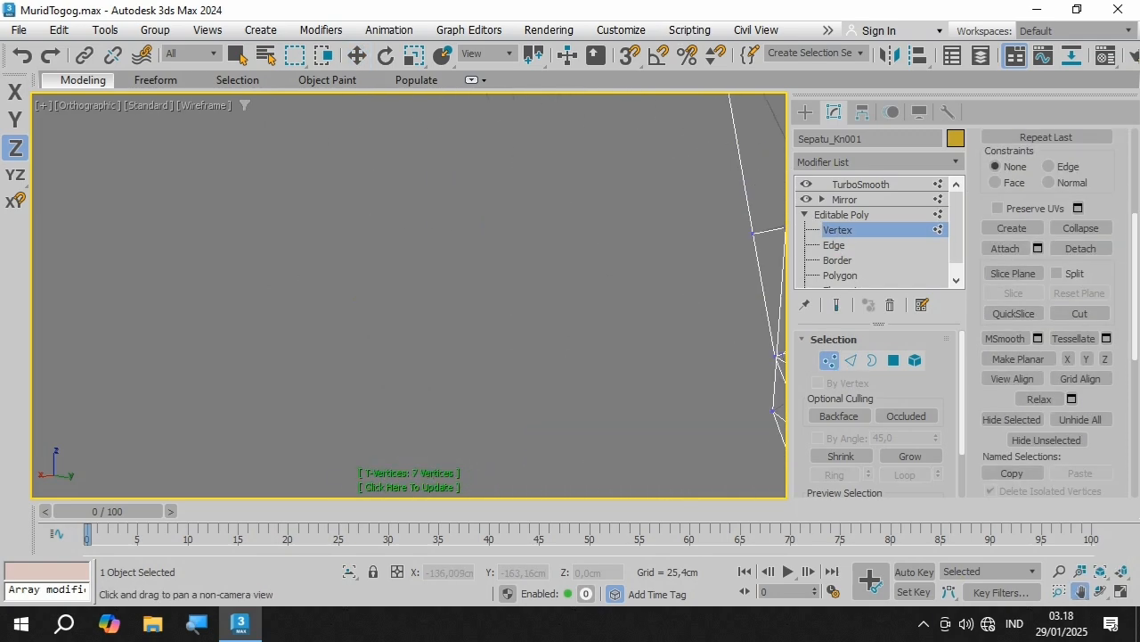
scroll(481, 329, "down", 6)
middle_click_drag(481, 303, 492, 472)
scroll(491, 303, "down", 2)
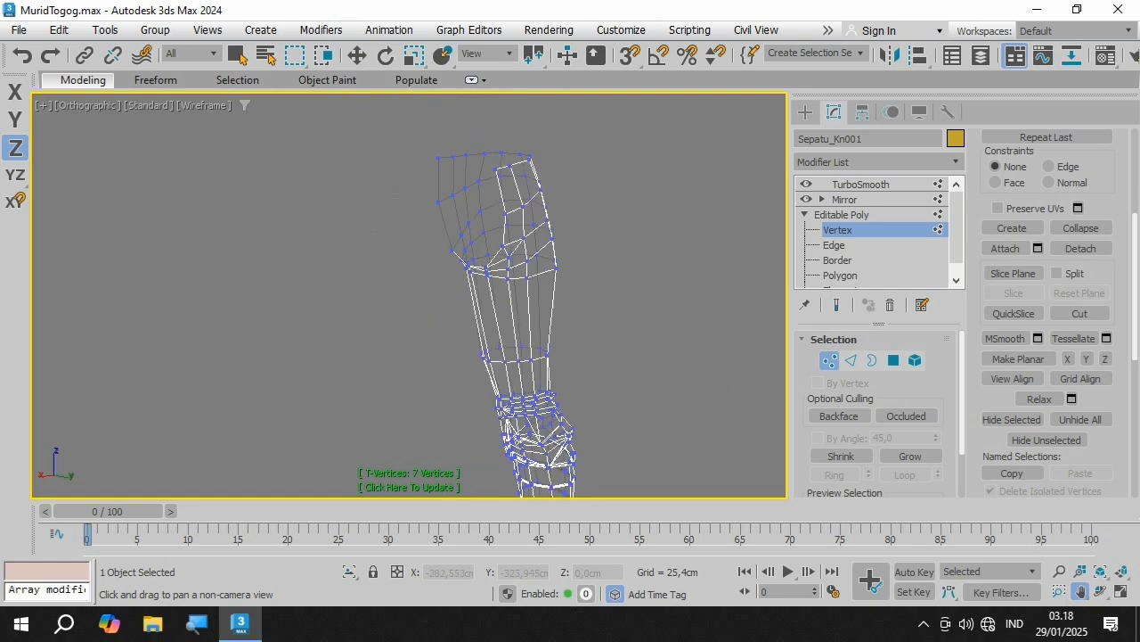
scroll(508, 258, "up", 4)
scroll(534, 294, "down", 6)
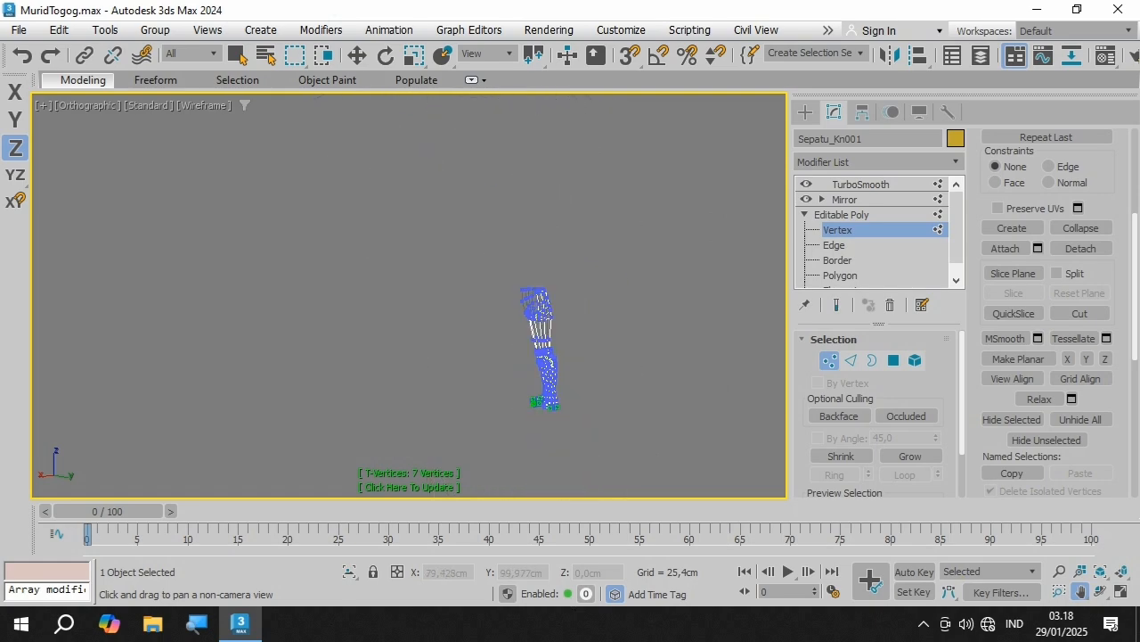
Step: Examine the marked T-vertices on both sides of the shoe's heel rim
scroll(543, 267, "up", 3)
scroll(552, 365, "up", 5)
key("w")
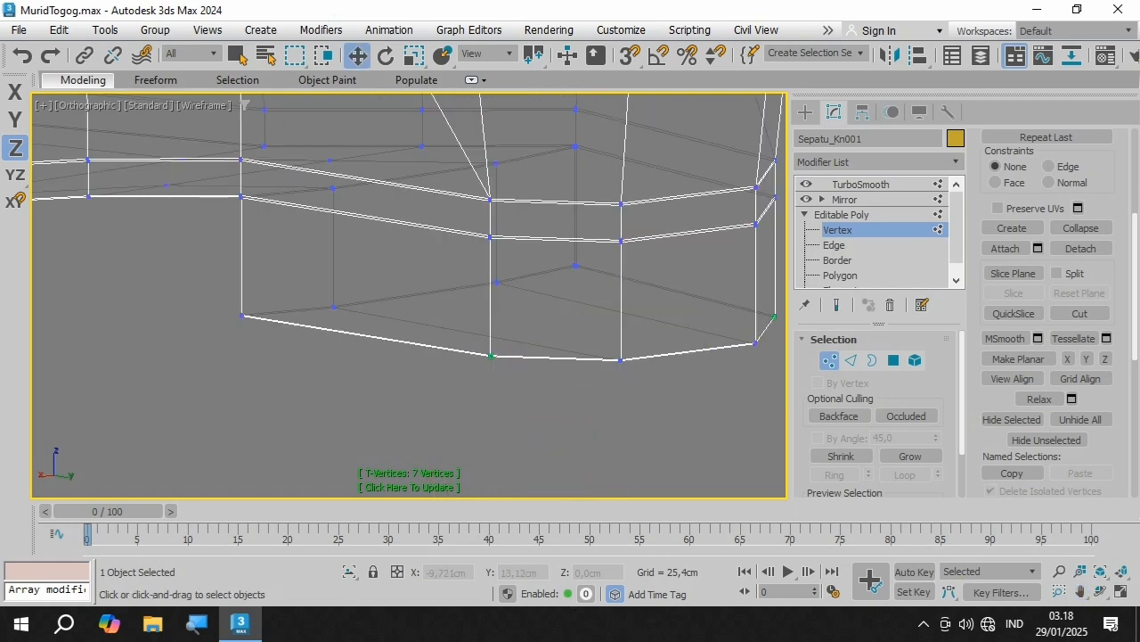
left_click(490, 356)
key("ctrl+r")
left_click_drag(490, 357, 472, 271)
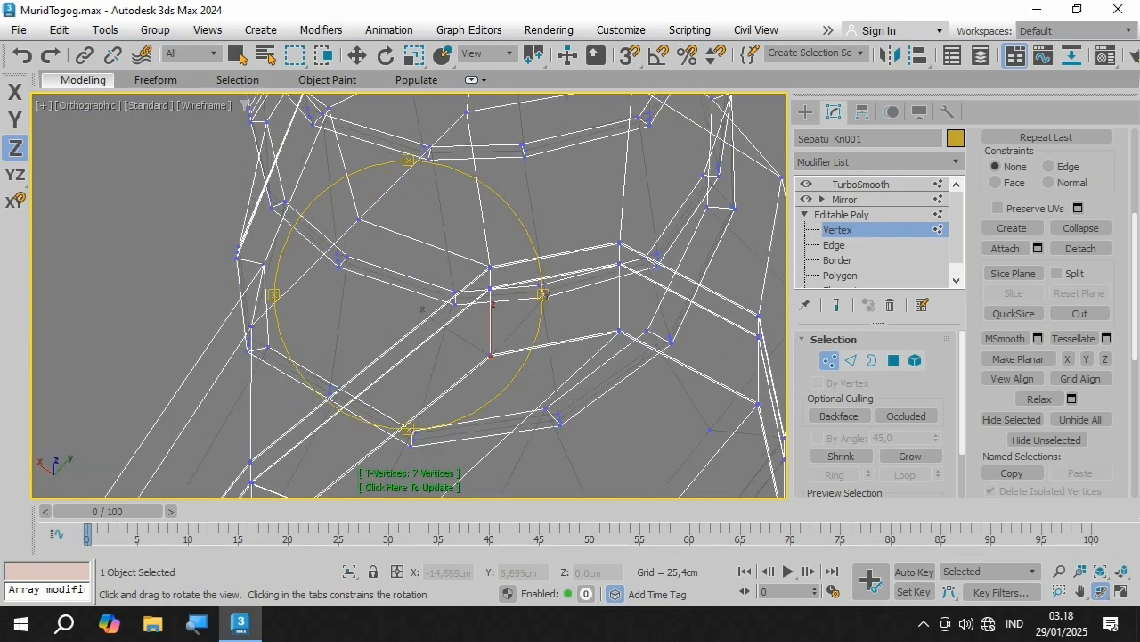
scroll(472, 271, "down", 5)
scroll(485, 343, "up", 4)
left_click_drag(486, 343, 422, 364)
middle_click_drag(438, 206, 351, 205)
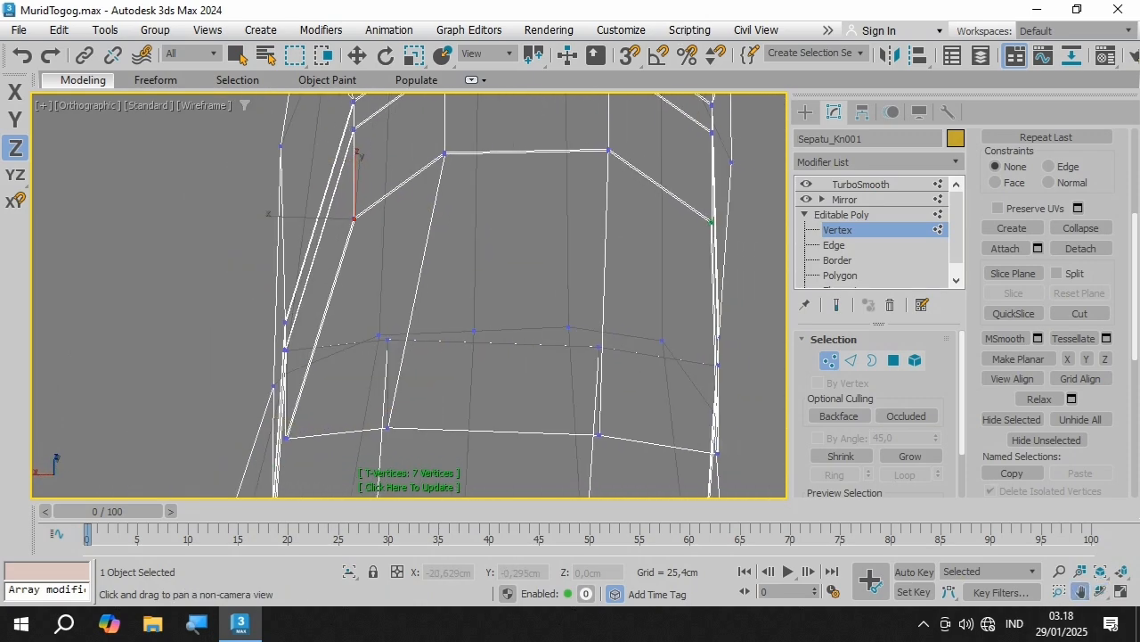
scroll(351, 205, "up", 8)
scroll(380, 264, "up", 4)
right_click(377, 267)
left_click(374, 343)
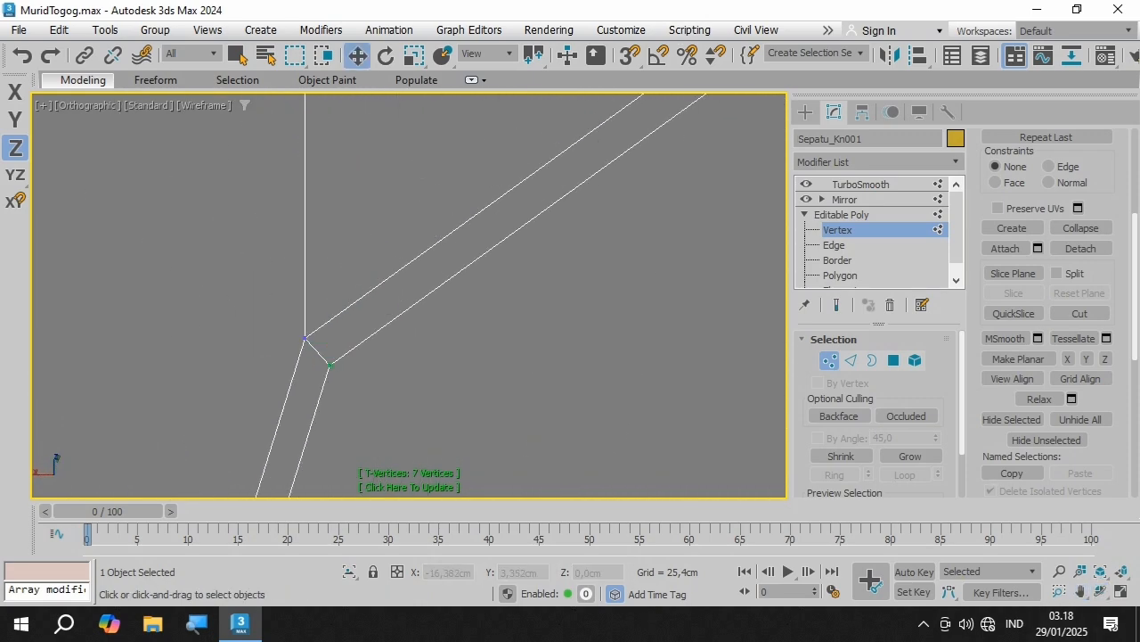
left_click(332, 360)
scroll(384, 366, "down", 12)
scroll(256, 279, "up", 6)
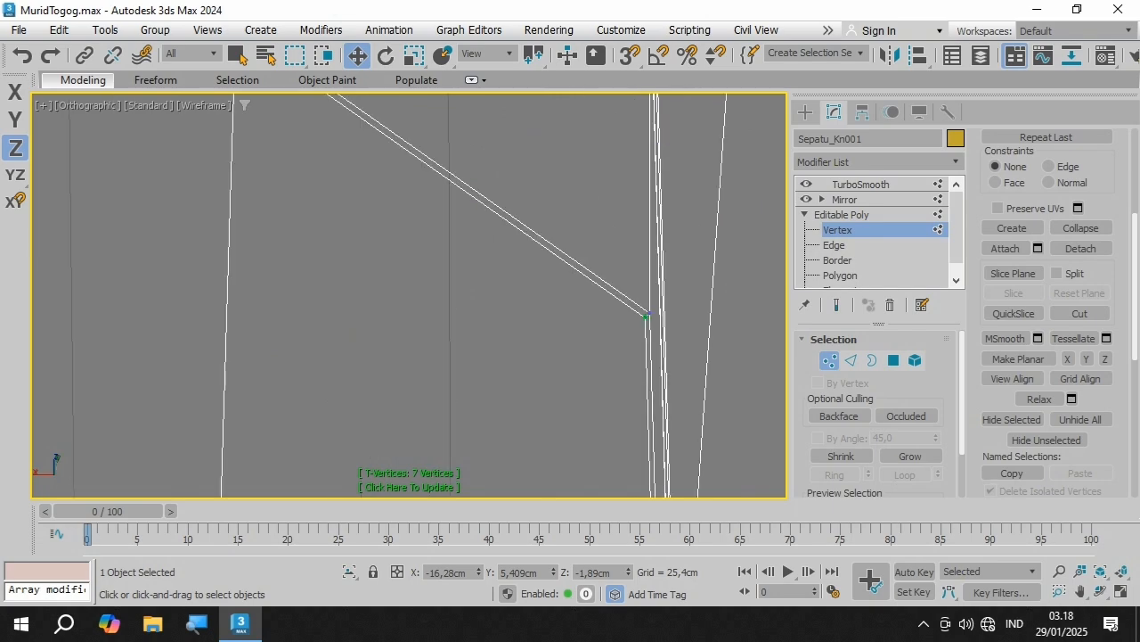
scroll(257, 279, "down", 8)
scroll(422, 419, "up", 3)
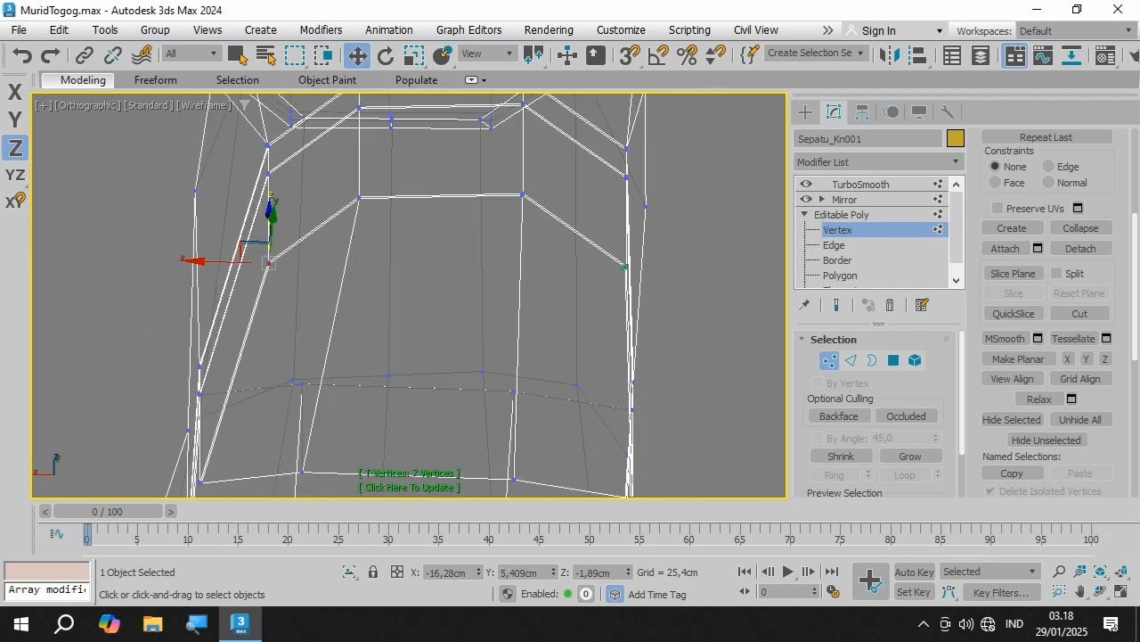
Step: Connect the two lengthwise edges across the heel's underside with one segment, pinch 0 and slide -51
left_click(379, 323)
key("2")
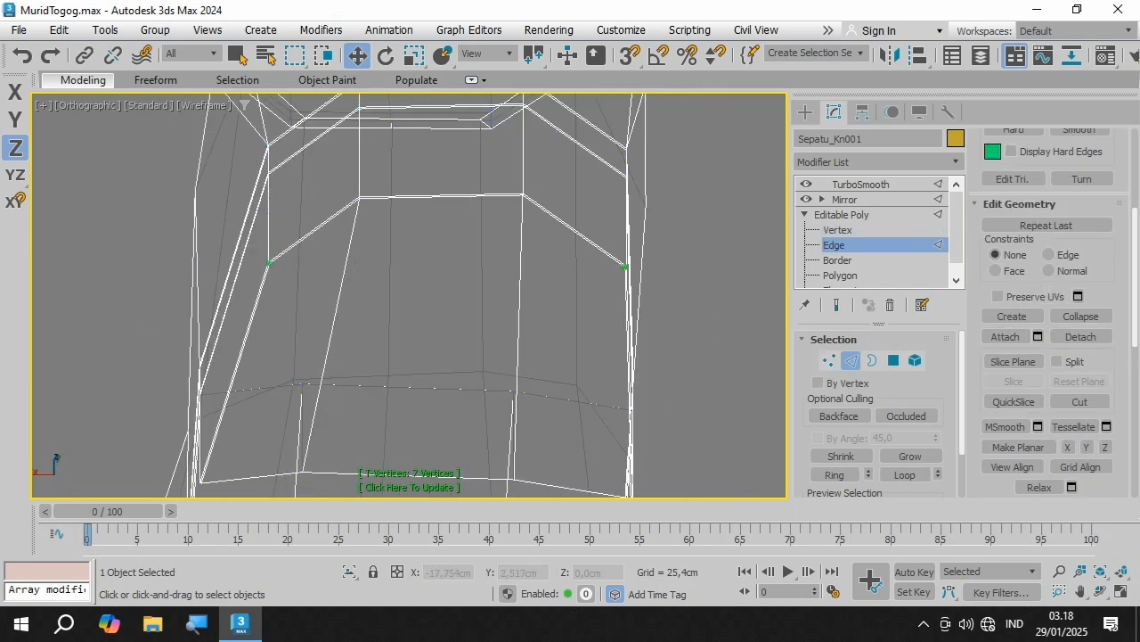
left_click(331, 334)
left_click(519, 327, "ctrl")
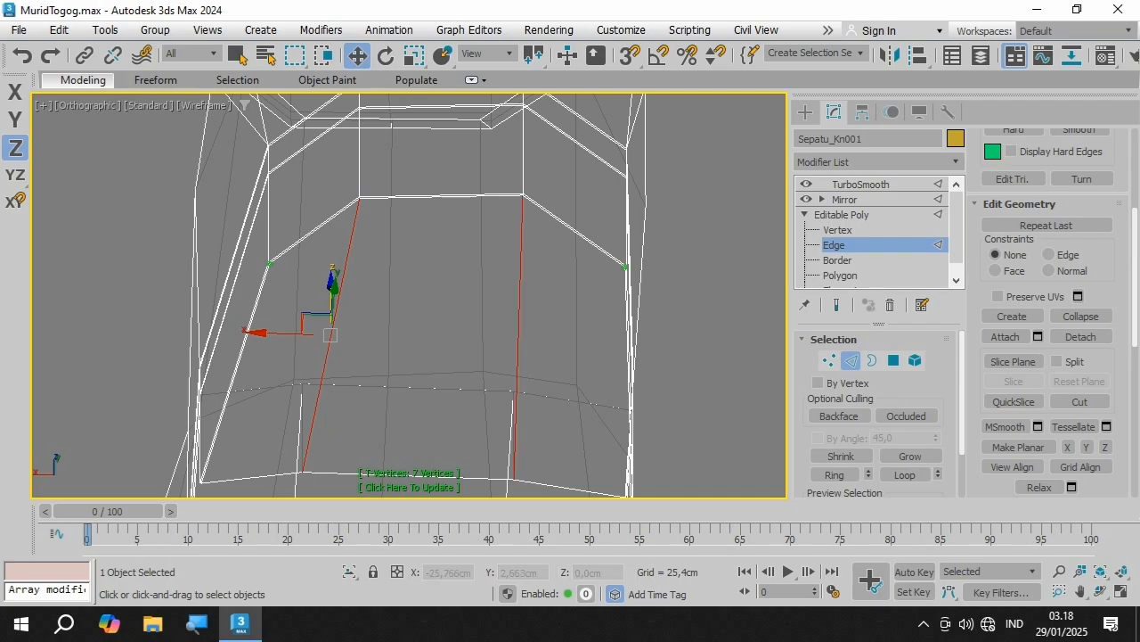
middle_click_drag(499, 334, 379, 343, "alt")
scroll(1103, 239, "up", 5)
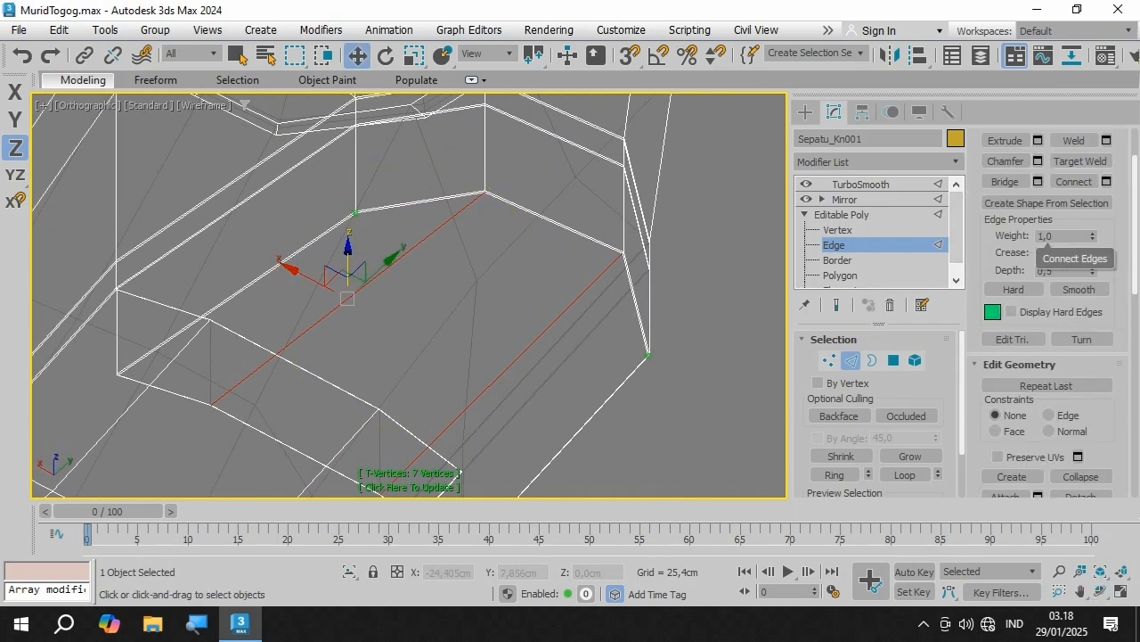
left_click(1106, 261)
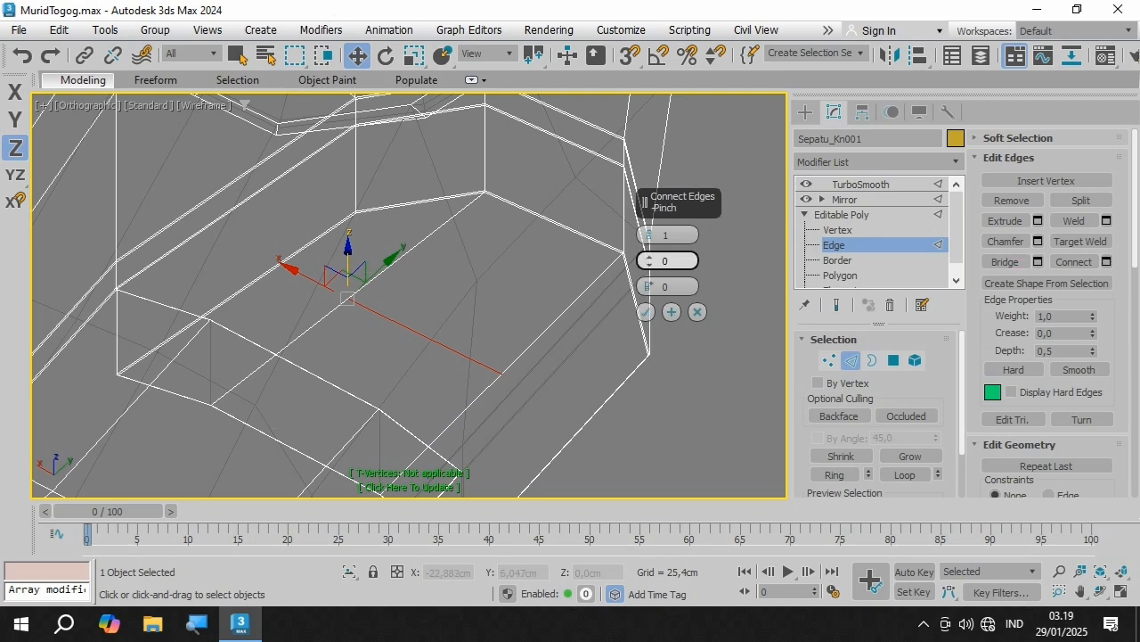
left_click(649, 256)
mouse_move(649, 287)
left_mouse_down()
mouse_move(649, 312)
mouse_move(649, 288)
left_mouse_up()
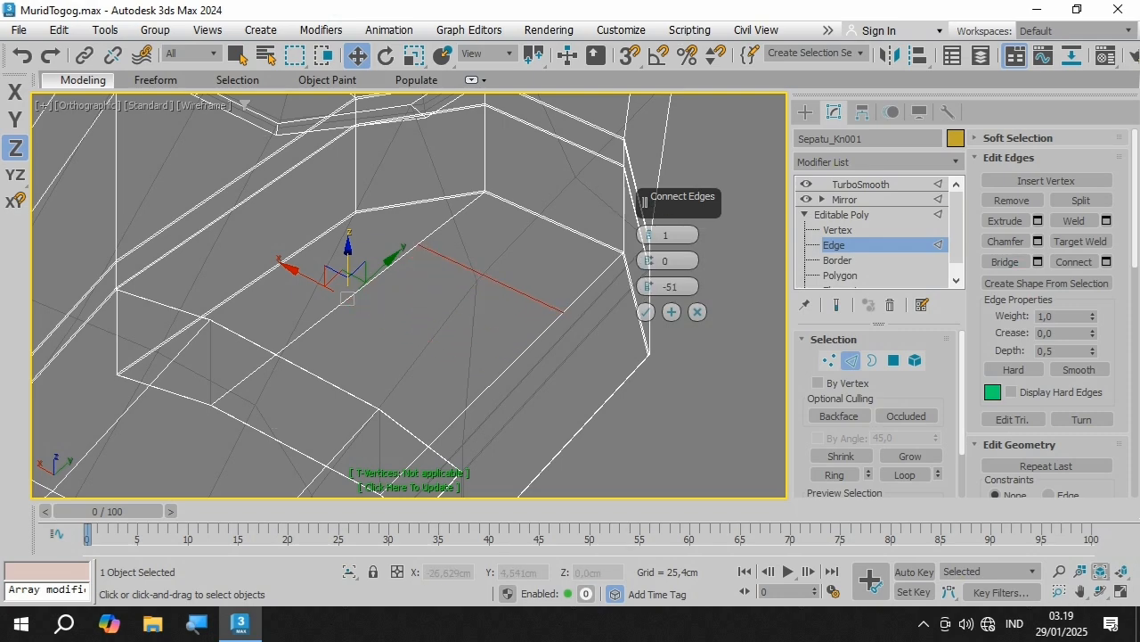
mouse_move(348, 298)
middle_mouse_down("alt")
mouse_move(335, 258)
mouse_move(303, 240)
mouse_move(287, 322)
mouse_move(348, 294)
mouse_move(383, 259)
mouse_move(401, 290)
mouse_move(352, 283)
middle_mouse_up("alt")
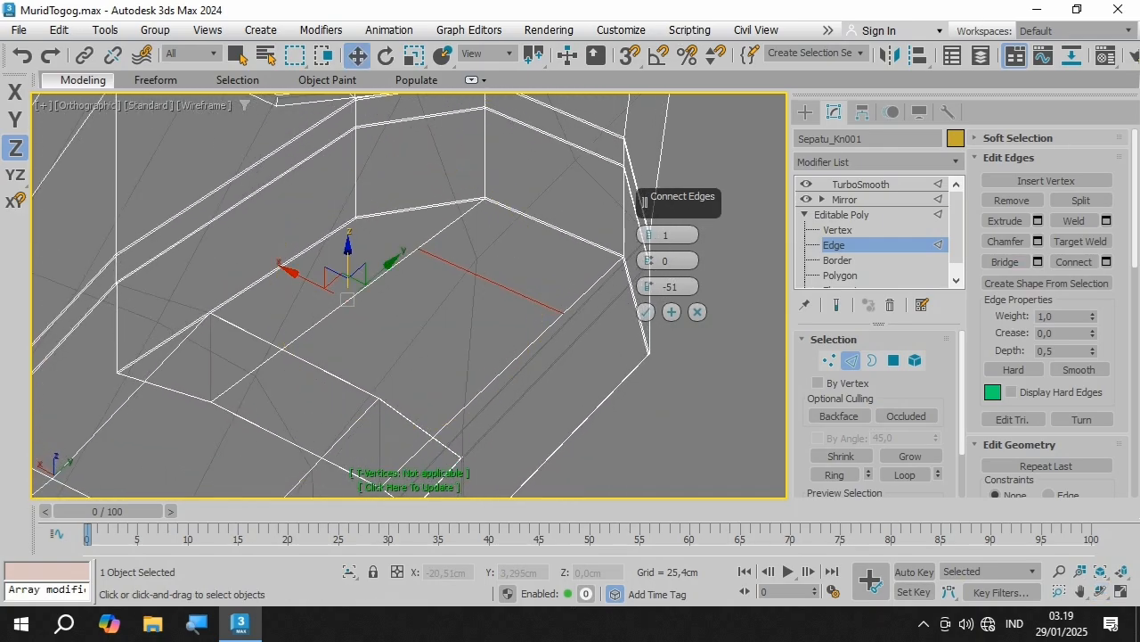
left_click(645, 312)
Step: Cut an edge from one end of the new crosswise heel edge to the T-vertex at the nearby rim corner
scroll(1051, 312, "down", 5)
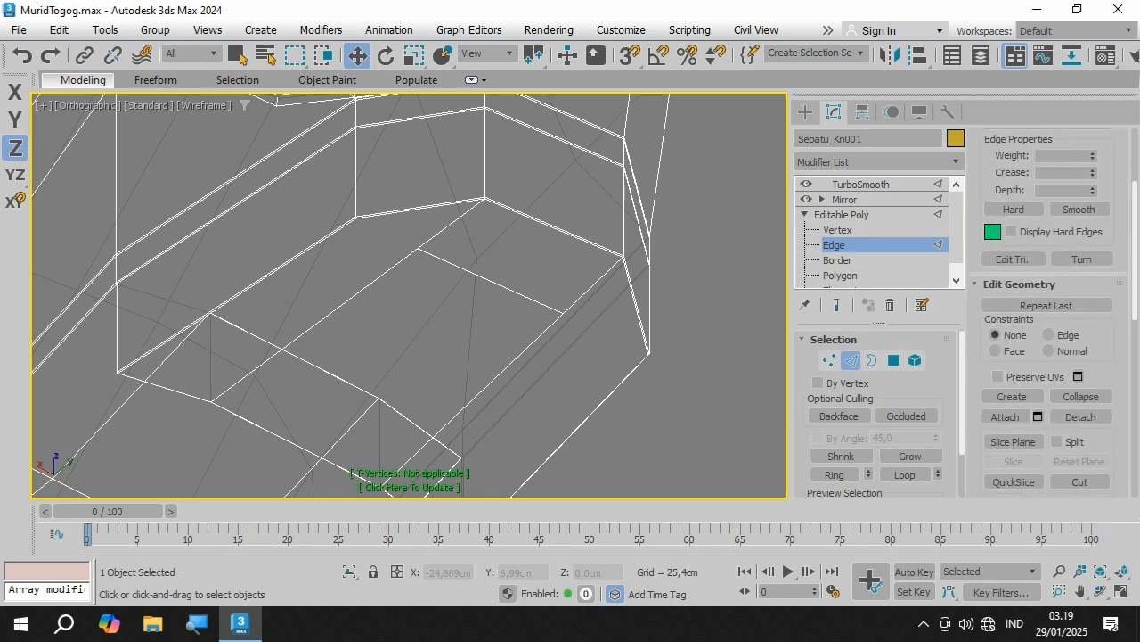
scroll(1051, 357, "down", 3)
left_click(1080, 375)
scroll(396, 205, "up", 4)
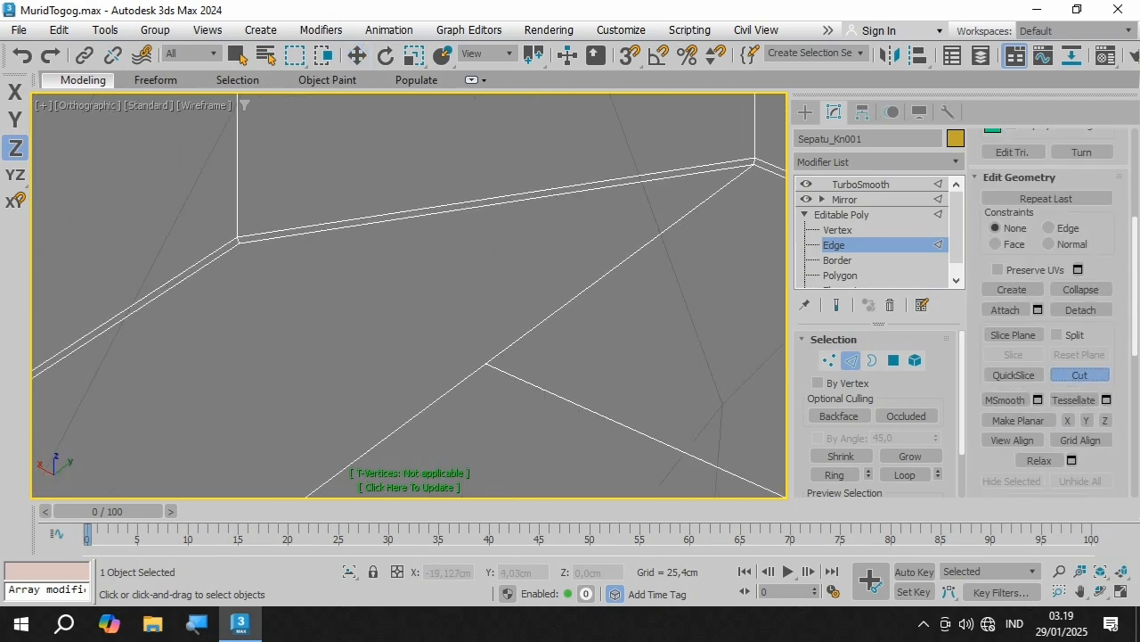
left_click(485, 362)
left_click(239, 243)
key("w")
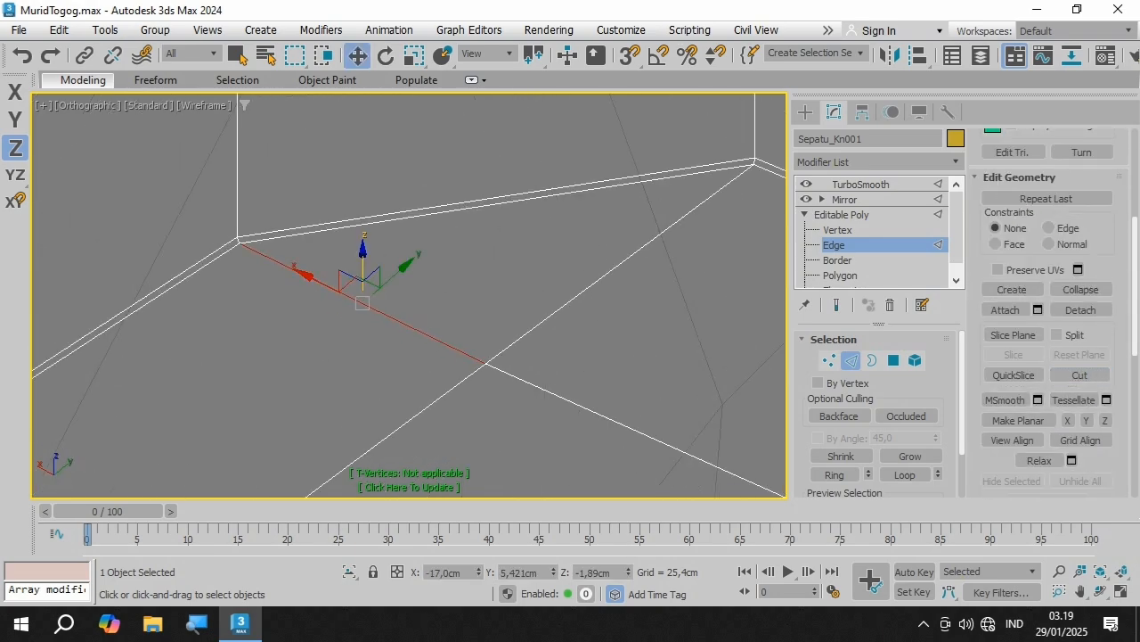
Step: Cut an edge from the other end of the crosswise heel edge to the T-vertex at the opposite rim corner
scroll(310, 299, "down", 5)
scroll(401, 343, "up", 5)
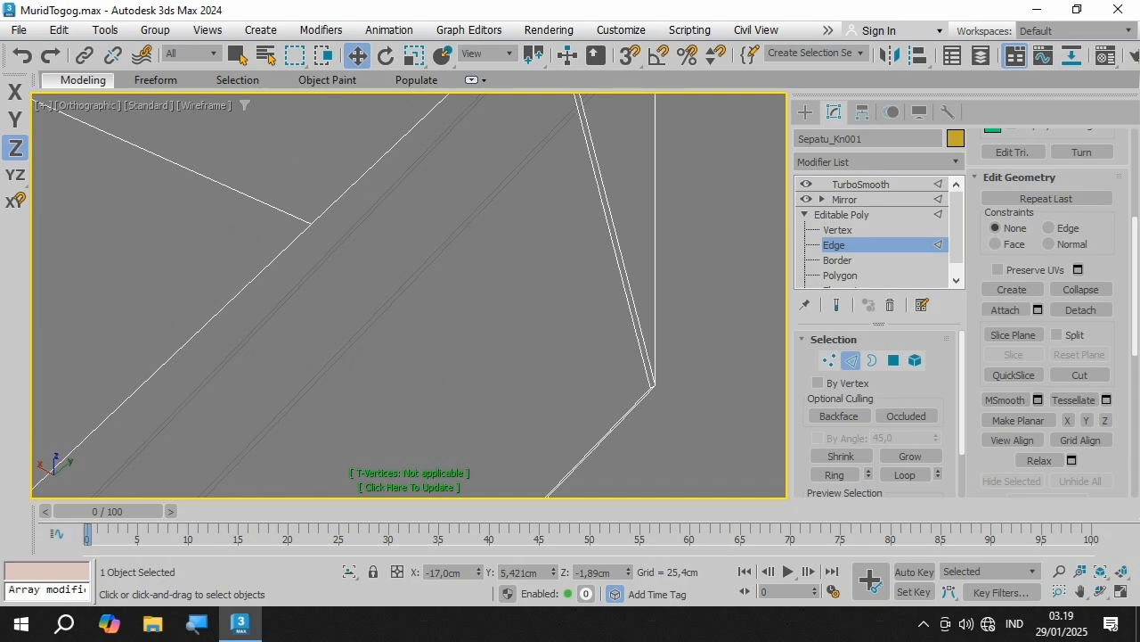
left_click(1080, 375)
scroll(553, 353, "up", 2)
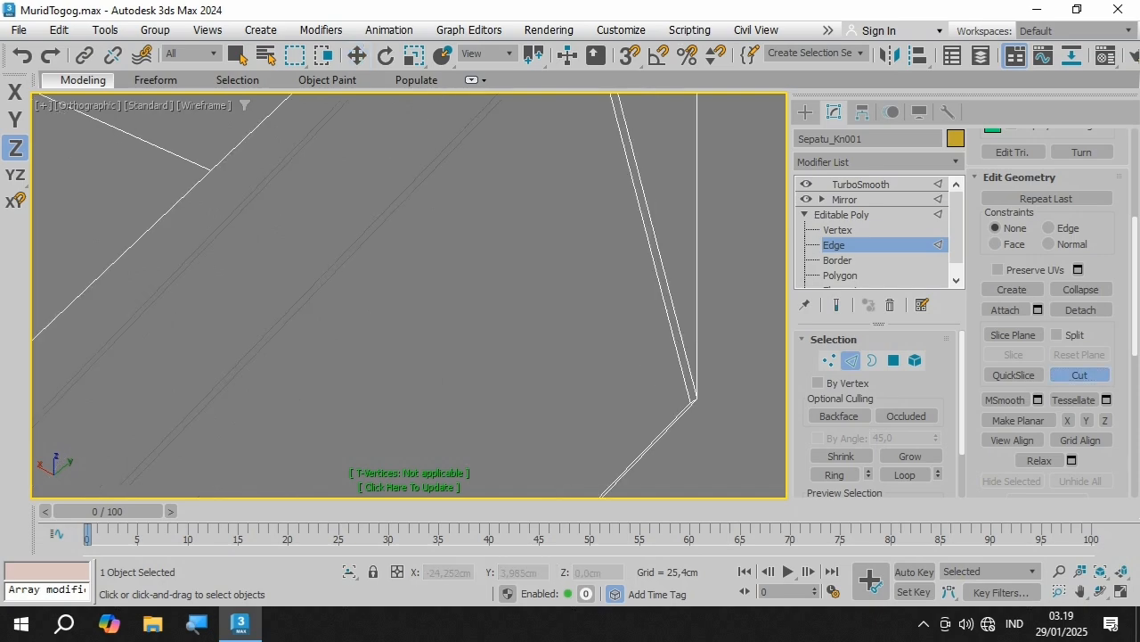
left_click(693, 400)
key("w")
scroll(417, 208, "down", 8)
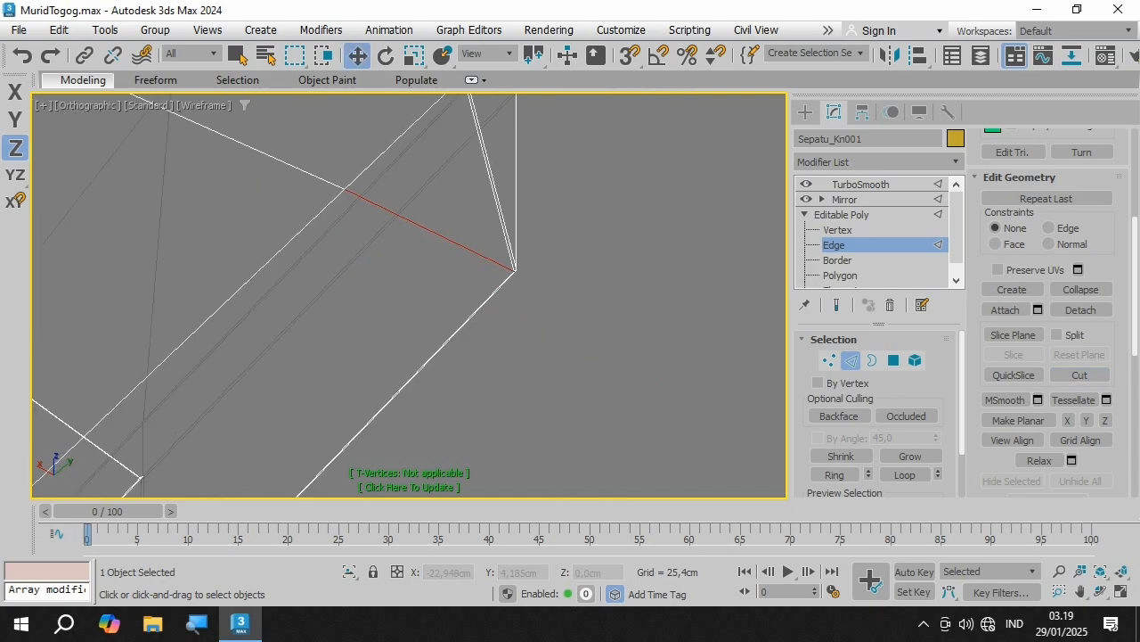
Step: Switch to vertex level and examine the shoe from several sides for T-vertices remaining around the toe
left_click(1081, 592)
key("w")
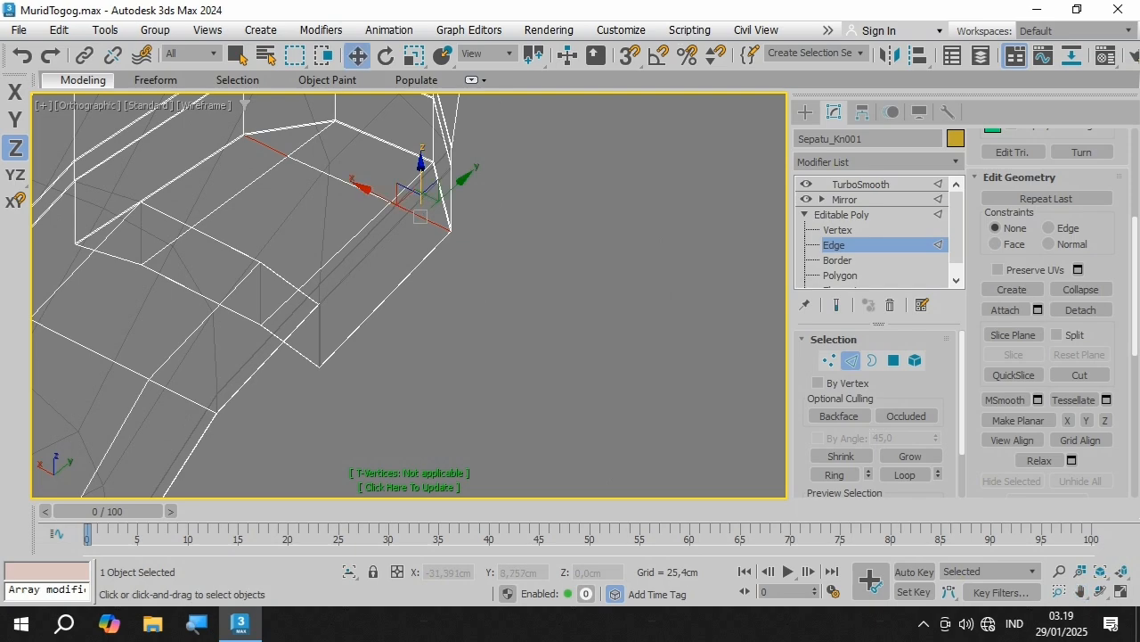
key("1")
scroll(429, 278, "down", 3)
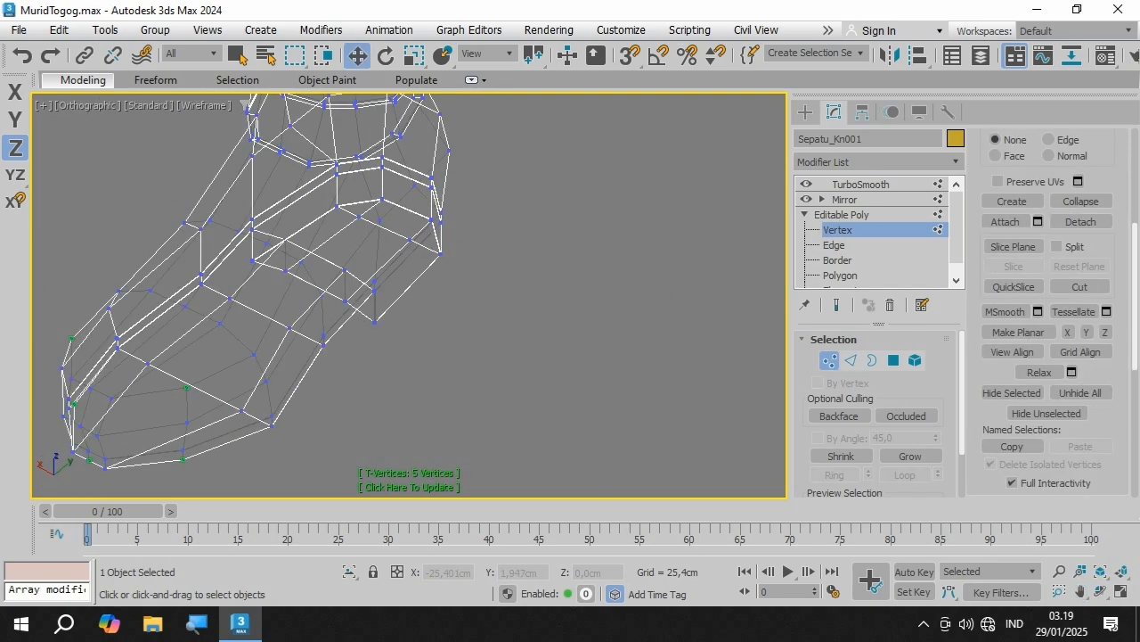
scroll(350, 296, "down", 2)
left_click(1102, 591)
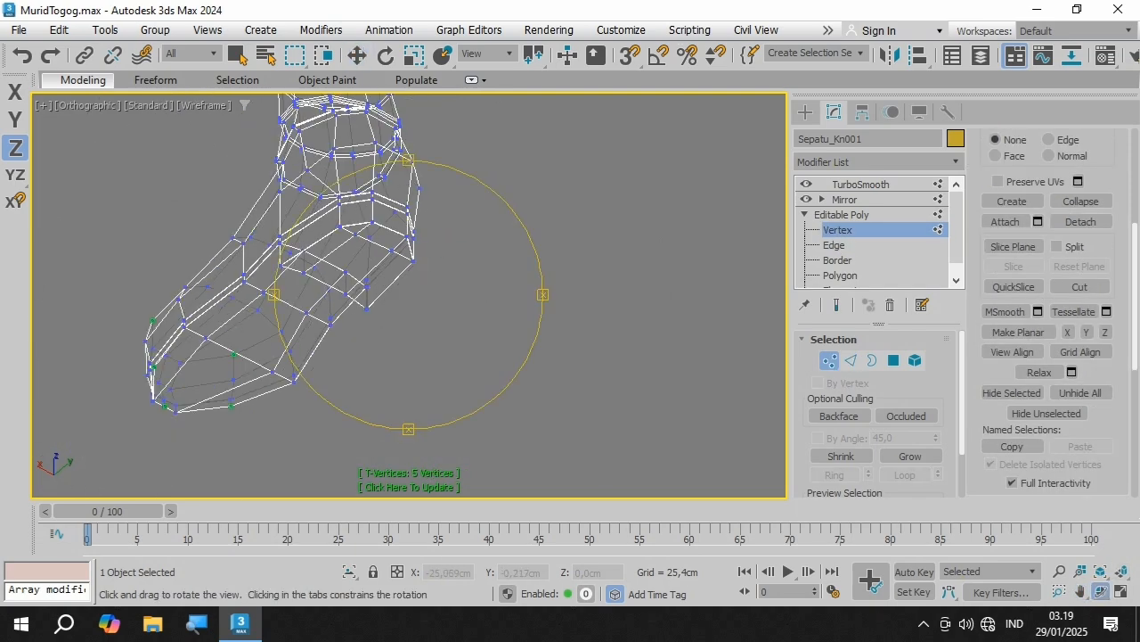
left_click_drag(312, 245, 361, 278)
scroll(361, 278, "down", 4)
scroll(346, 138, "up", 4)
left_click_drag(285, 290, 397, 326)
scroll(397, 330, "down", 2)
mouse_move(392, 276)
left_mouse_down()
mouse_move(384, 347)
mouse_move(397, 258)
left_mouse_up()
scroll(167, 313, "up", 4)
key("w")
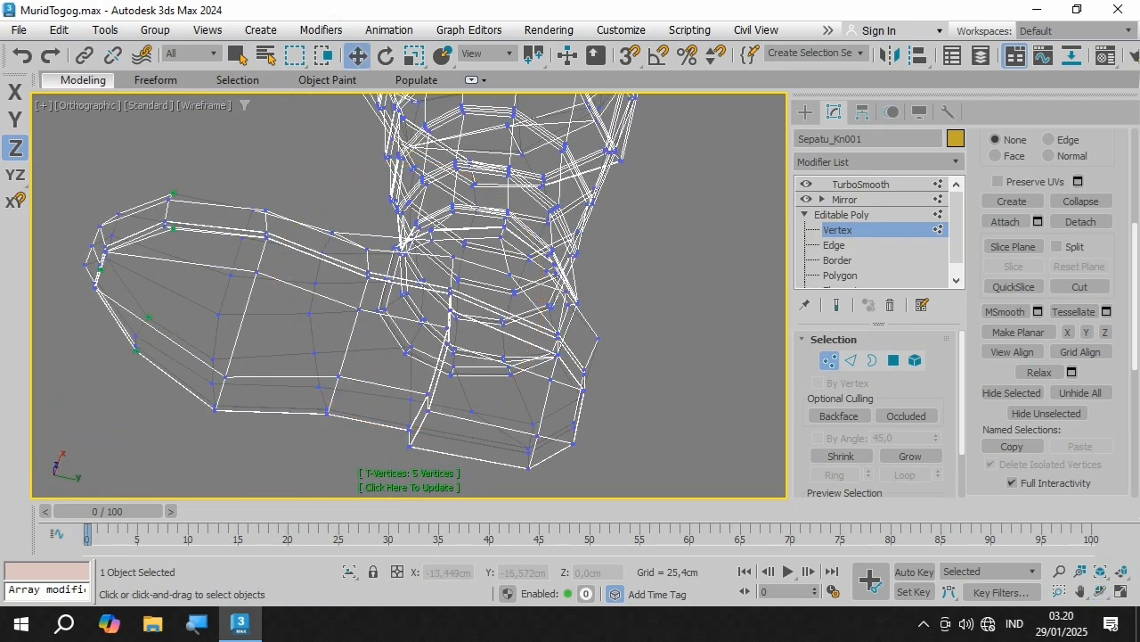
Step: Cut an edge from the T-vertex on the side of the toe to the adjacent vertex in the row above the toe cap
left_click(174, 194)
left_click(1102, 571)
left_click(1101, 591)
left_click_drag(392, 356, 470, 287)
scroll(421, 280, "up", 5)
scroll(460, 287, "down", 3)
right_click(470, 287)
scroll(1015, 331, "down", 1)
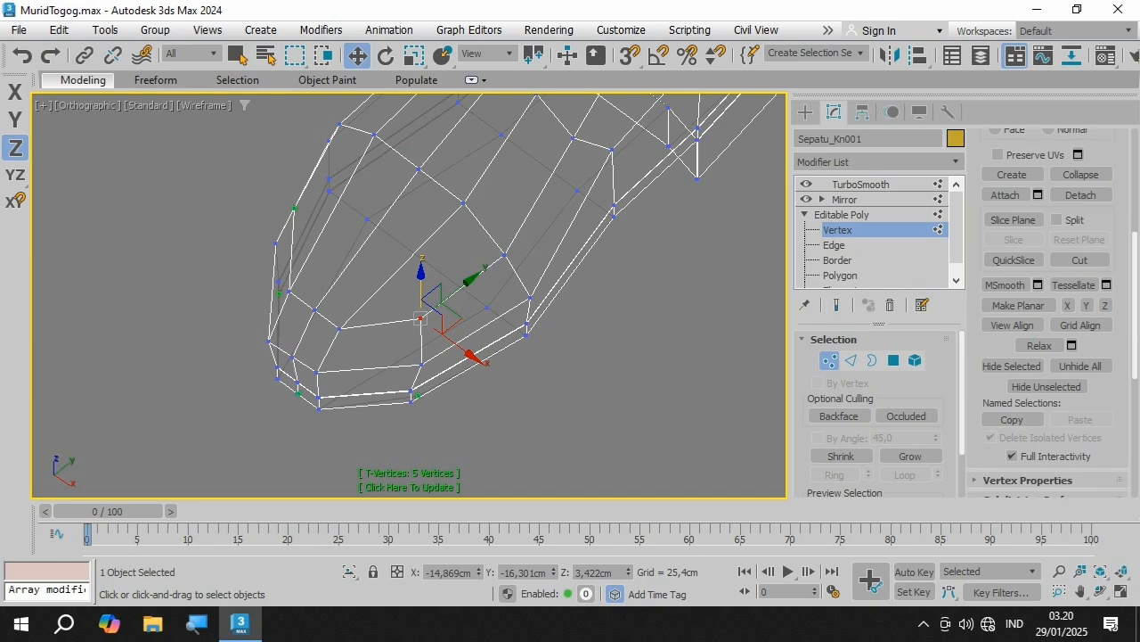
scroll(1025, 337, "down", 6)
scroll(1042, 343, "up", 10)
left_click(1080, 366)
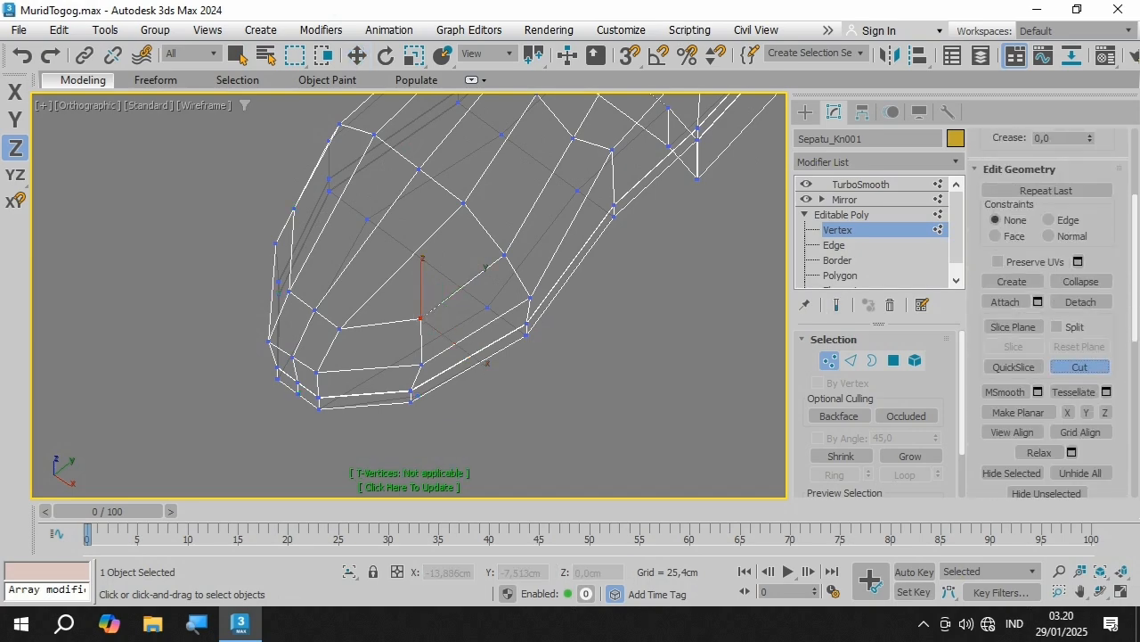
scroll(389, 273, "up", 3)
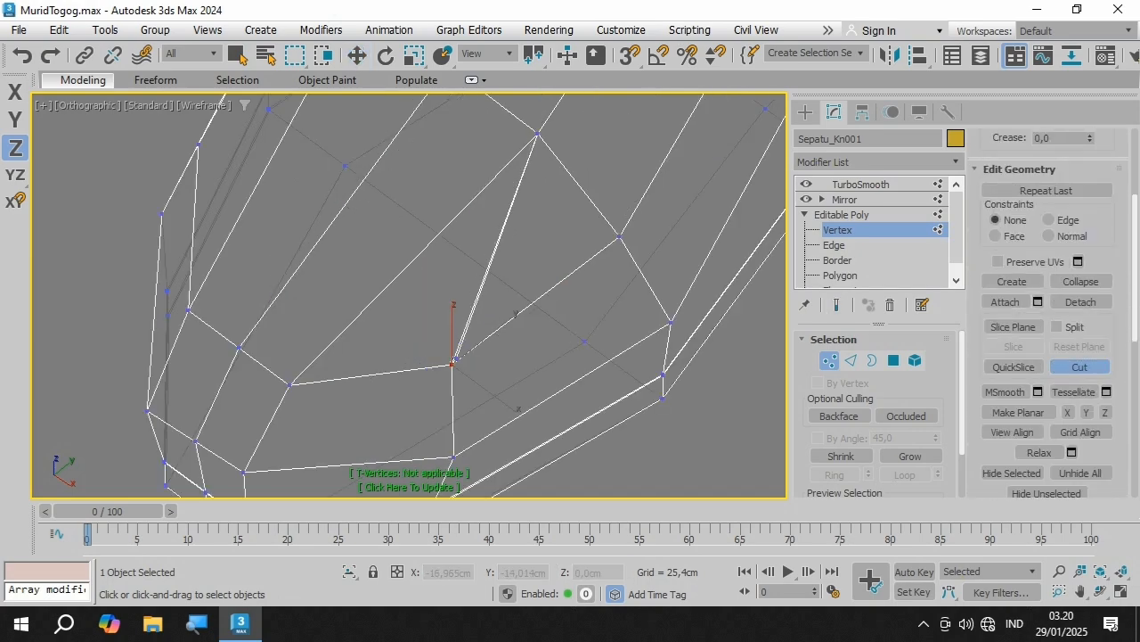
Step: Cut a matching edge from the T-vertex on the toe's opposite side to the upper row's vertex, and clear the vertex selection
scroll(472, 287, "down", 5)
middle_click_drag(472, 294, 544, 242, "alt")
left_click_drag(383, 299, 450, 301, "alt")
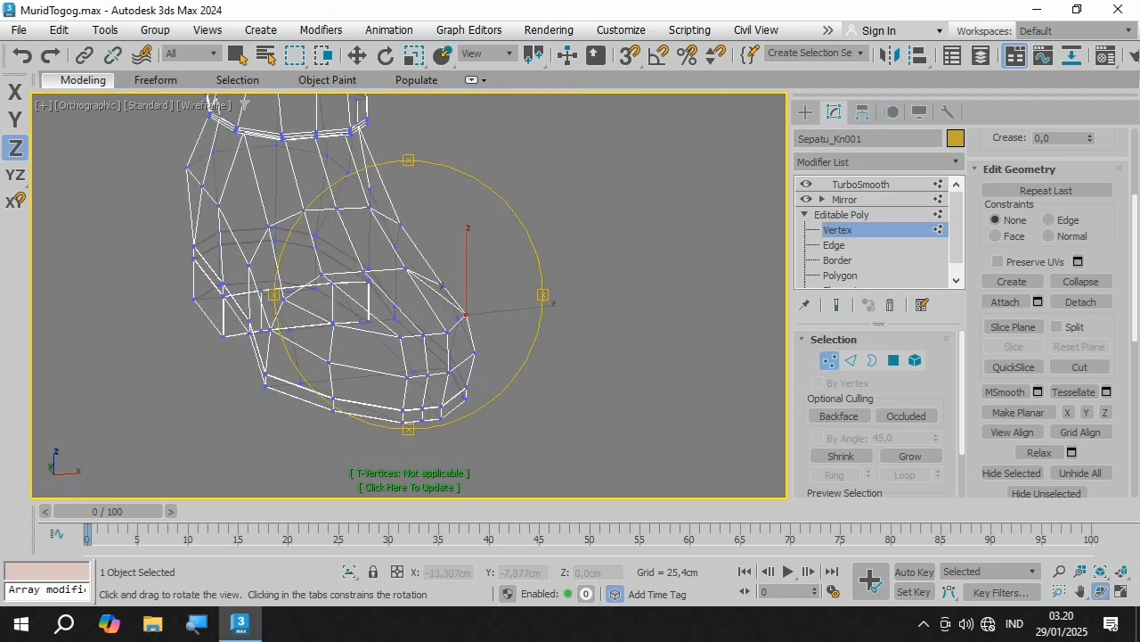
middle_click_drag(450, 301, 473, 305, "alt")
scroll(303, 335, "up", 5)
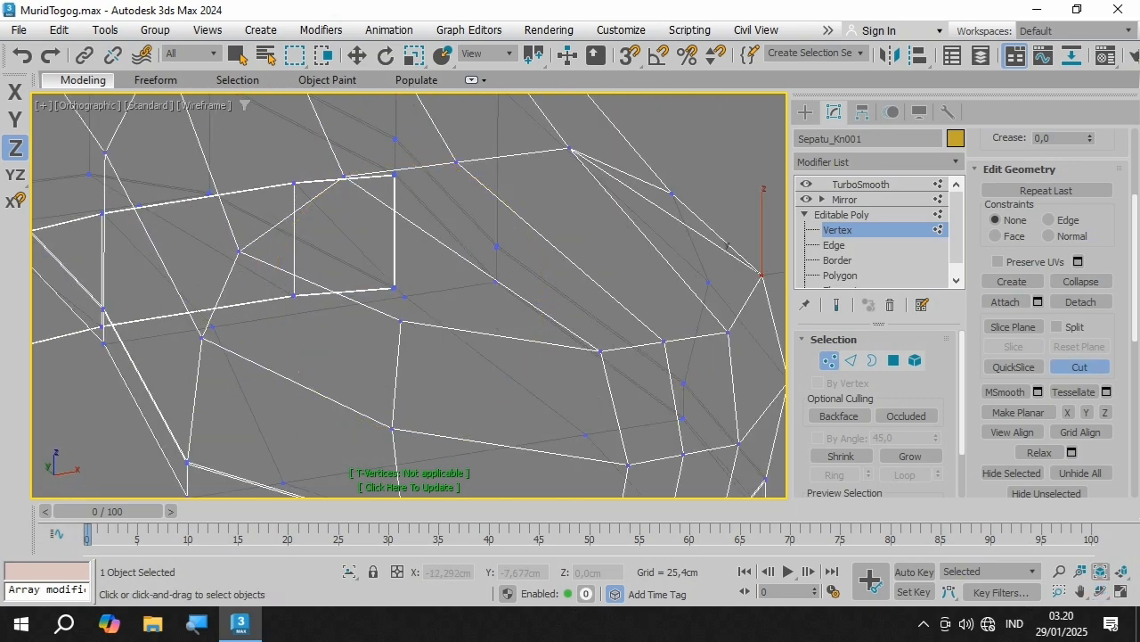
middle_click_drag(727, 245, 727, 235, "alt")
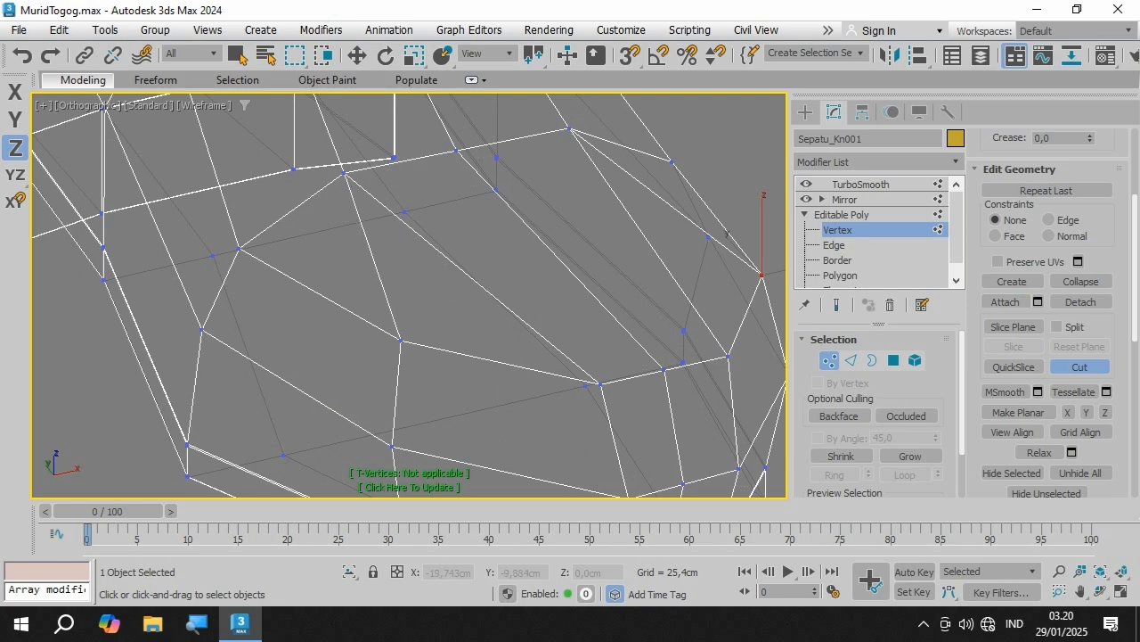
right_click(395, 323)
right_click(397, 320)
scroll(409, 295, "down", 5)
middle_click_drag(448, 265, 481, 264, "alt")
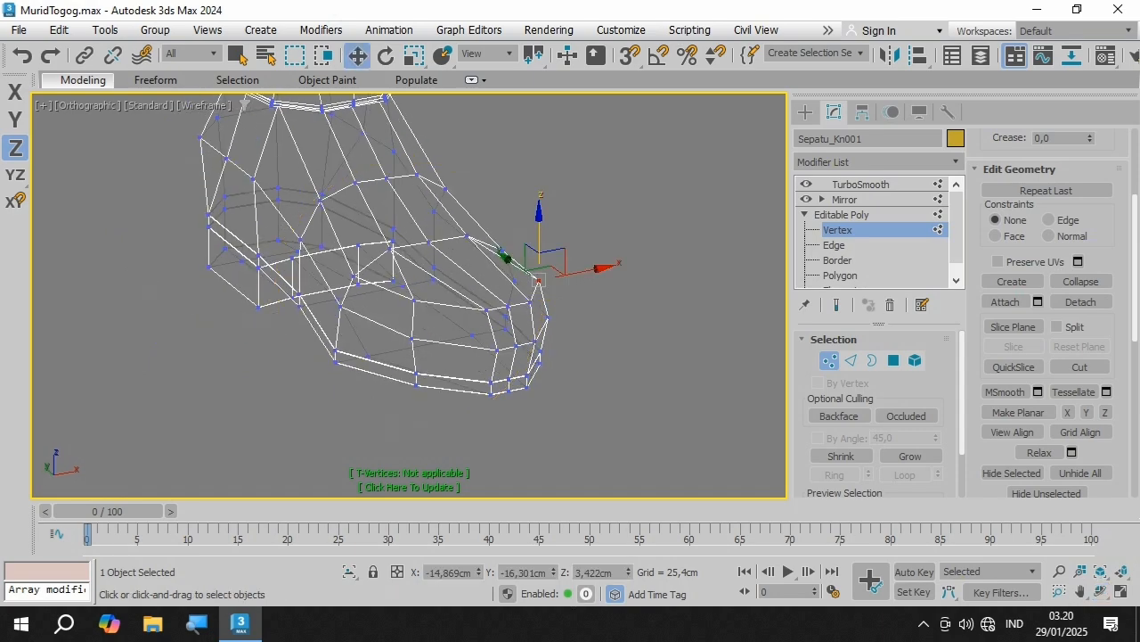
left_click(551, 214)
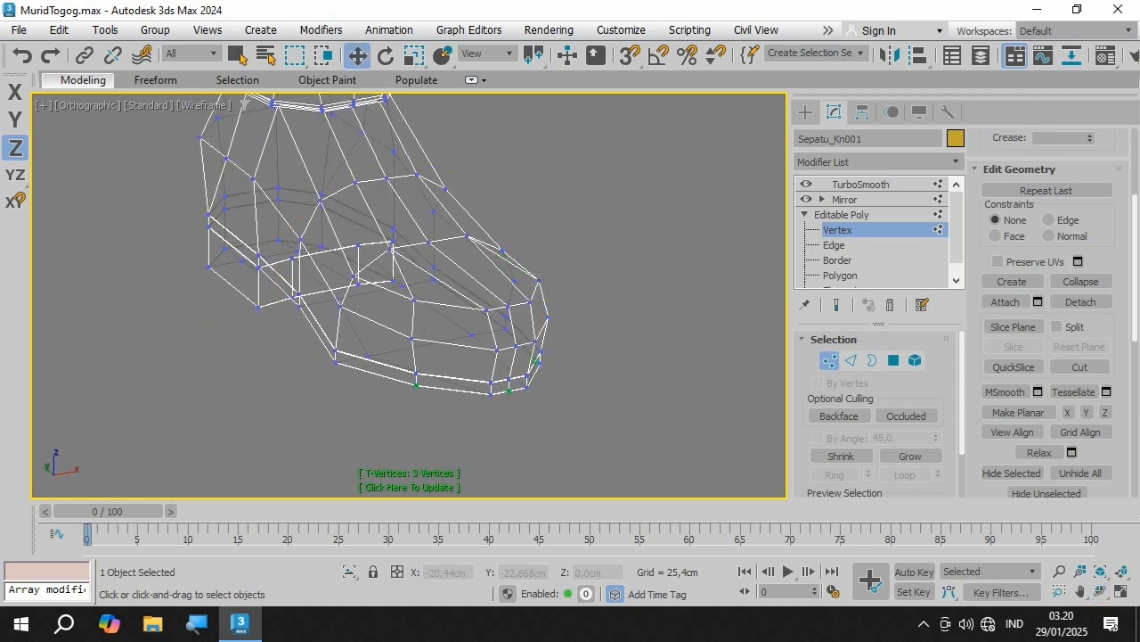
Step: Examine the toe of the shoe closely from beneath to locate the T-vertices remaining along the sole's rim
scroll(494, 380, "up", 4)
left_click(1102, 591)
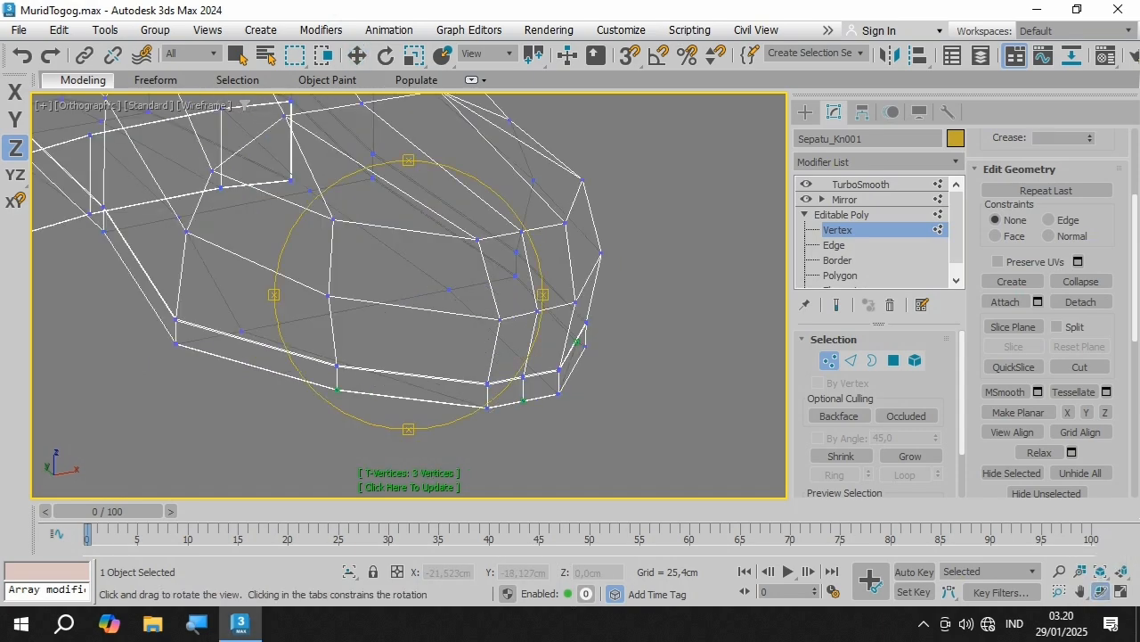
left_click_drag(481, 300, 476, 358)
left_click(1081, 591)
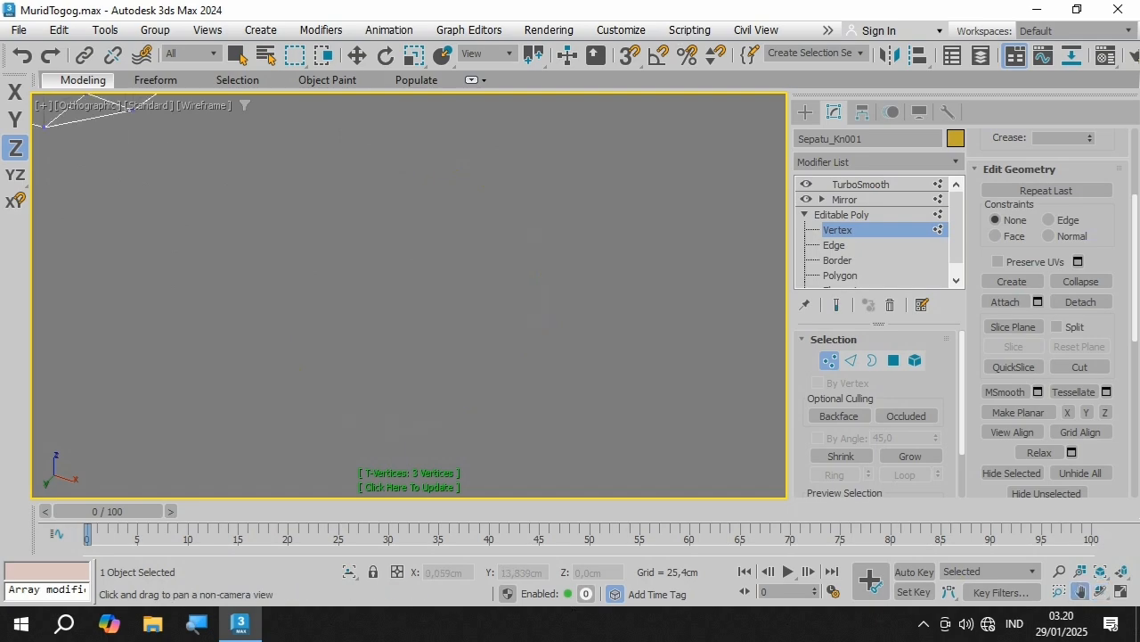
left_click_drag(419, 133, 420, 490)
scroll(445, 223, "up", 3)
left_click_drag(445, 222, 438, 226)
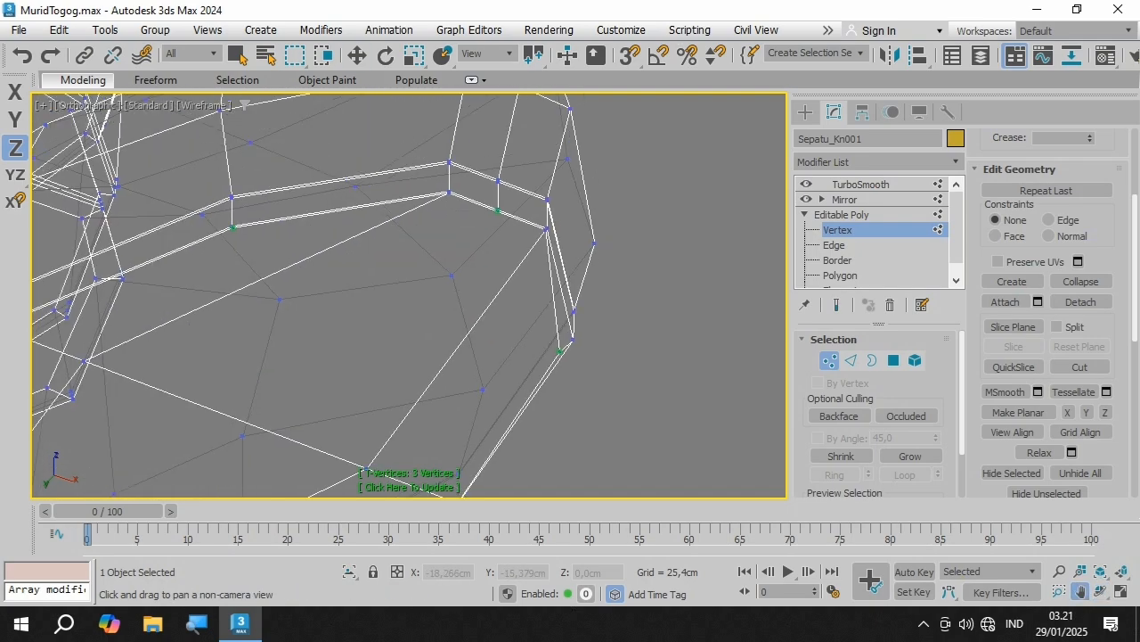
key("w")
scroll(562, 352, "up", 6)
scroll(542, 360, "down", 5)
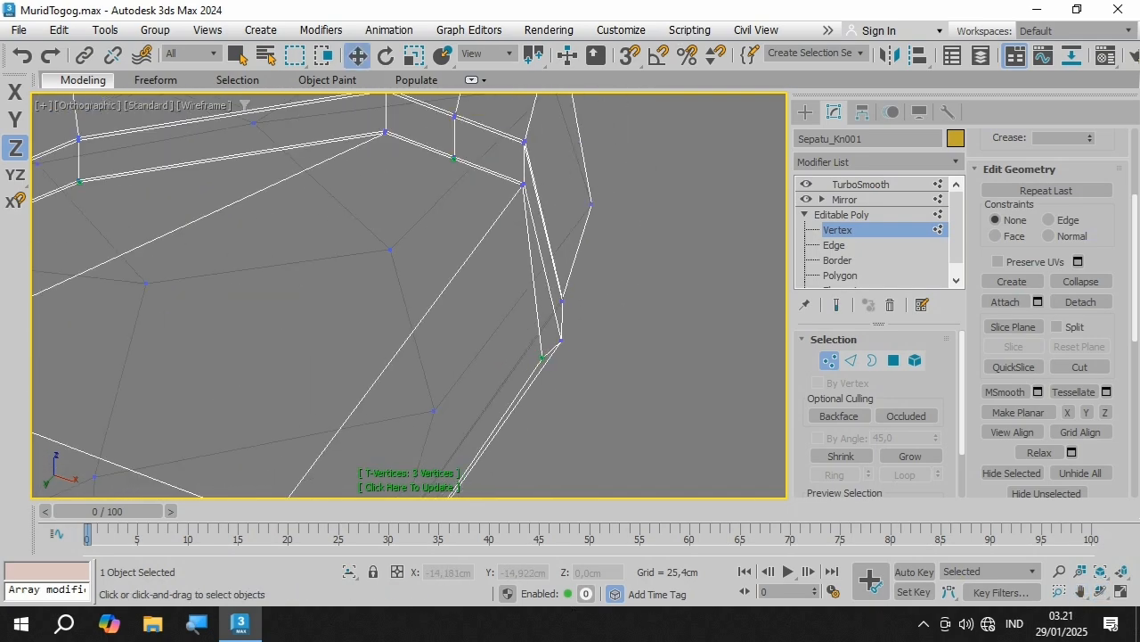
scroll(67, 178, "down", 2)
scroll(67, 178, "up", 6)
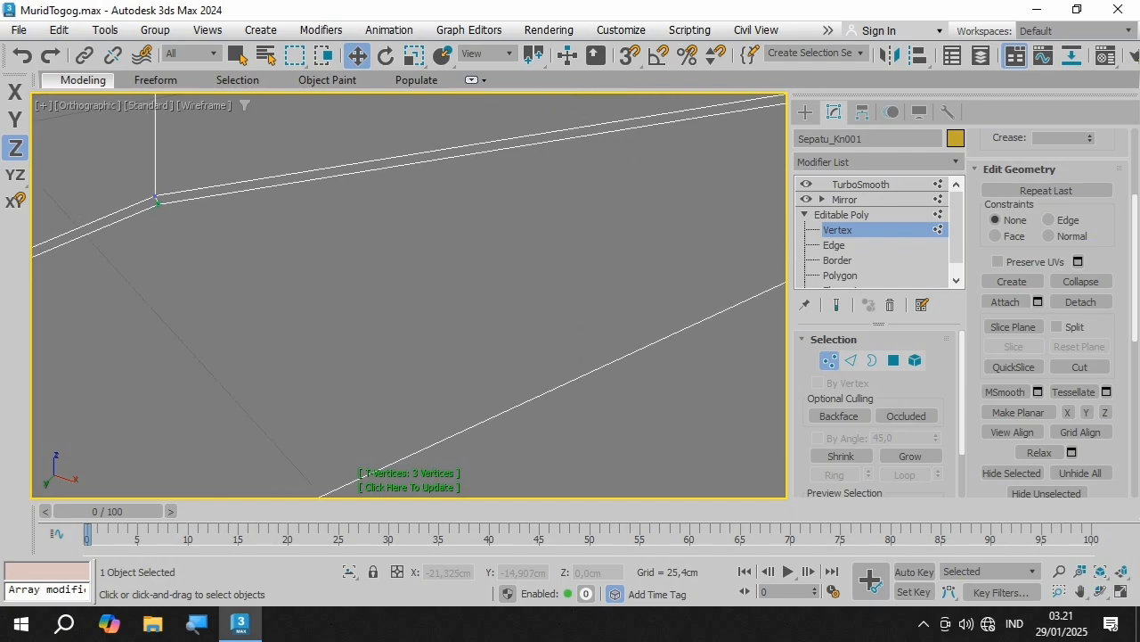
scroll(410, 294, "down", 3)
Step: Inspect the front rim and sole edges of the toe from a slightly turned angle to judge how the T-vertices can be joined
left_click(1101, 590)
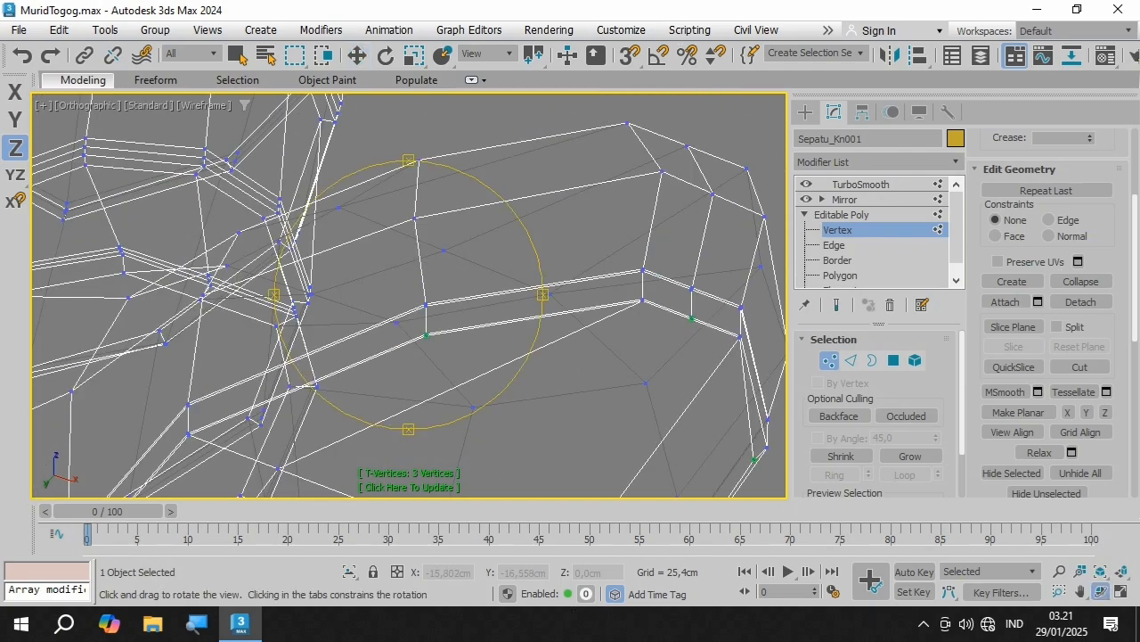
mouse_move(428, 276)
left_mouse_down()
mouse_move(392, 339)
mouse_move(427, 285)
mouse_move(410, 263)
left_mouse_up()
scroll(408, 294, "down", 5)
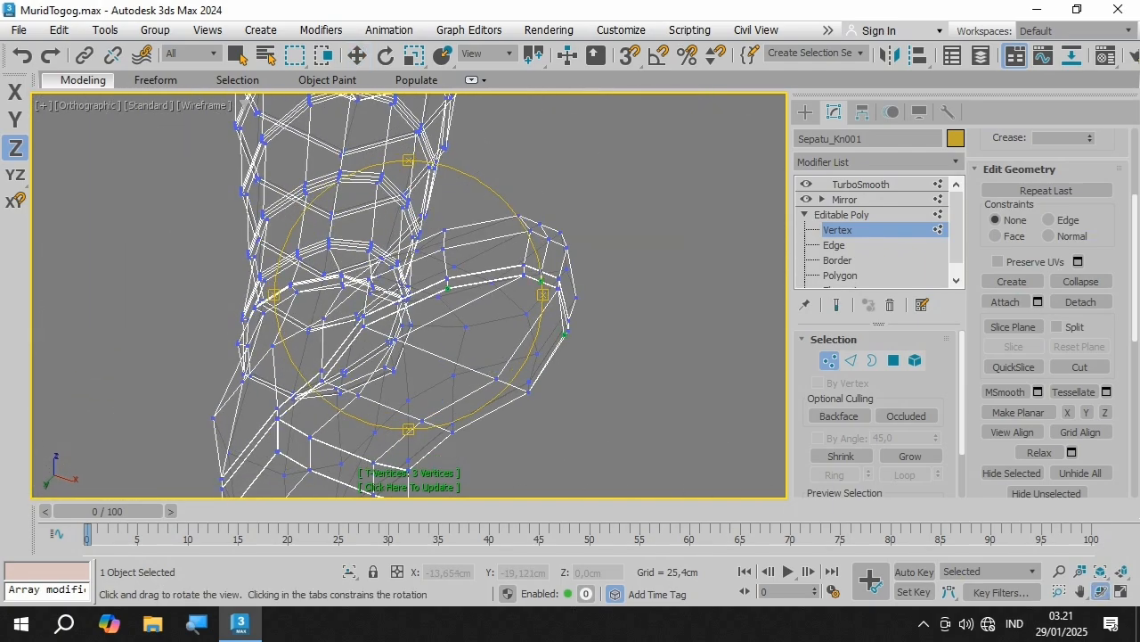
middle_click_drag(499, 285, 348, 320)
scroll(347, 321, "up", 3)
scroll(330, 374, "down", 3)
scroll(285, 392, "up", 4)
scroll(445, 356, "down", 2)
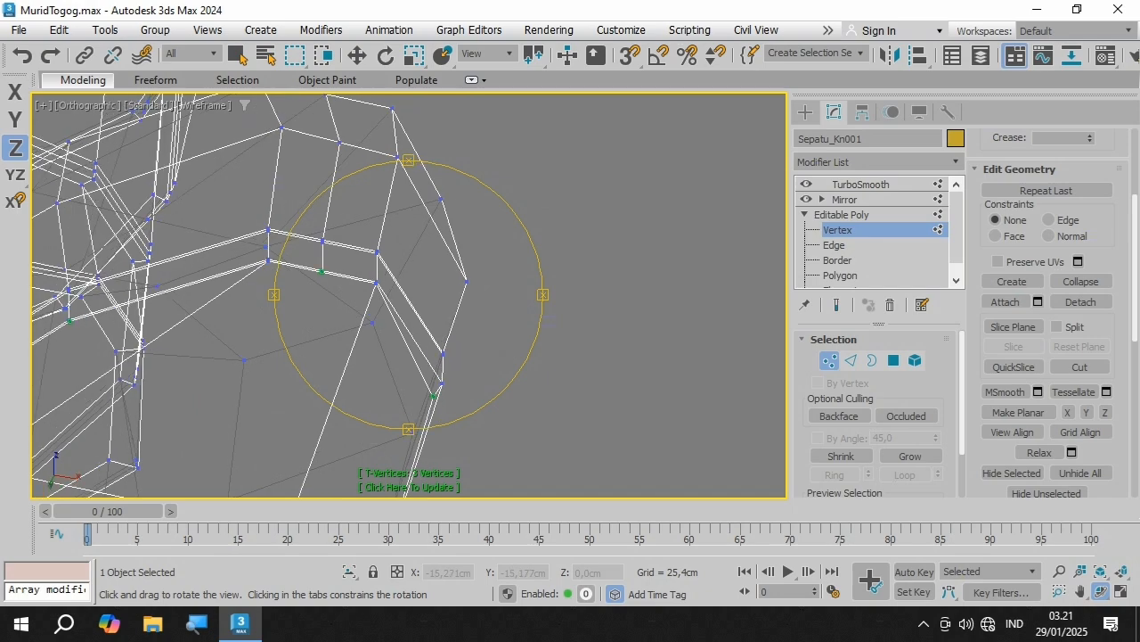
scroll(429, 419, "up", 6)
scroll(429, 428, "down", 6)
key("w")
scroll(314, 369, "up", 3)
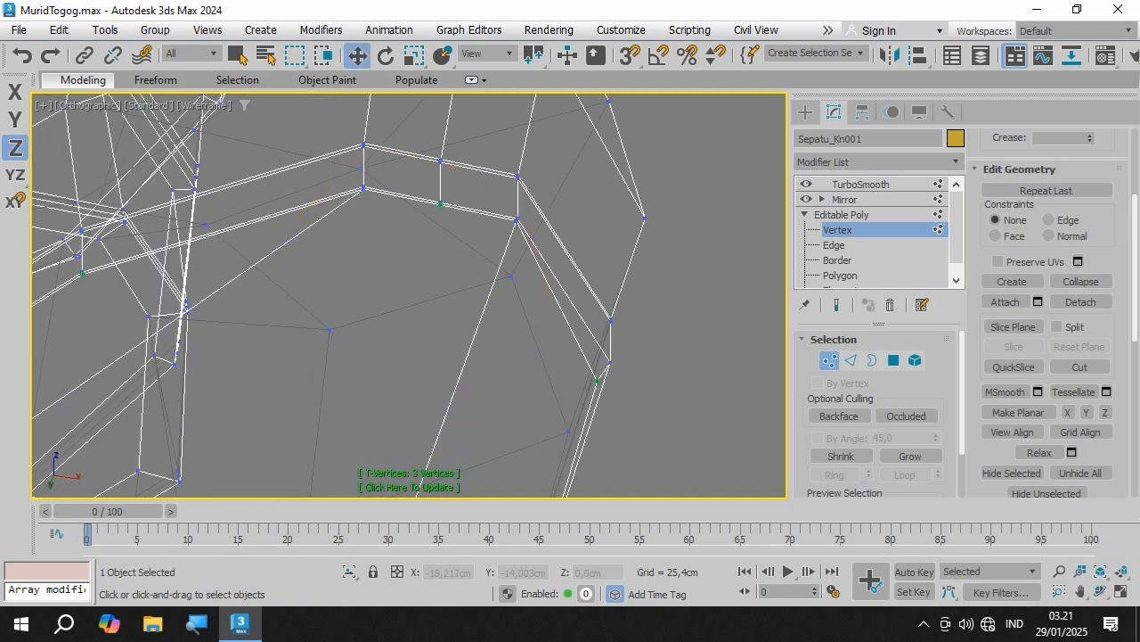
Step: Switch to edge level and select the two lengthwise edges running along the toe's sole
key("2")
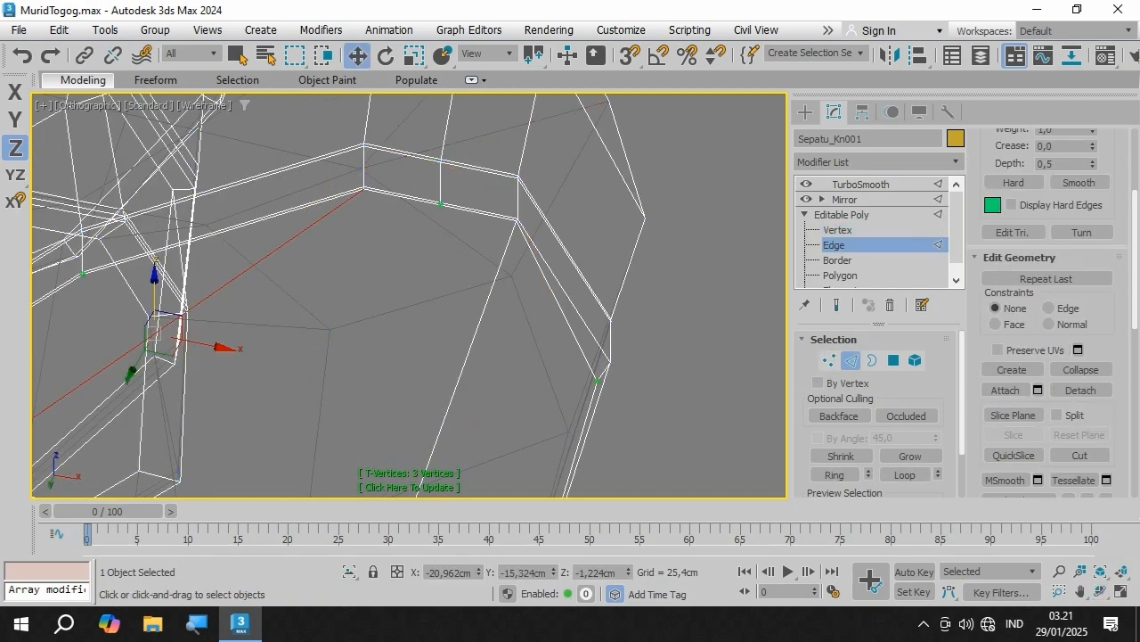
left_click(481, 321)
scroll(1053, 313, "up", 3)
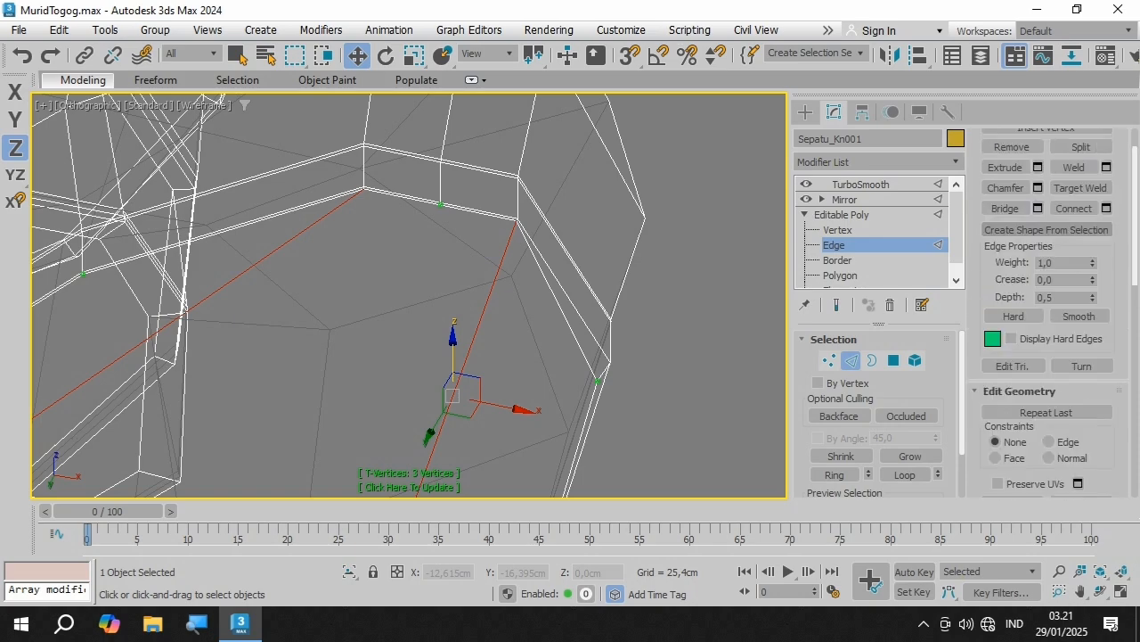
Step: Try to connect the two lengthwise sole edges with a crosswise edge and check its slant from below
scroll(259, 338, "down", 3)
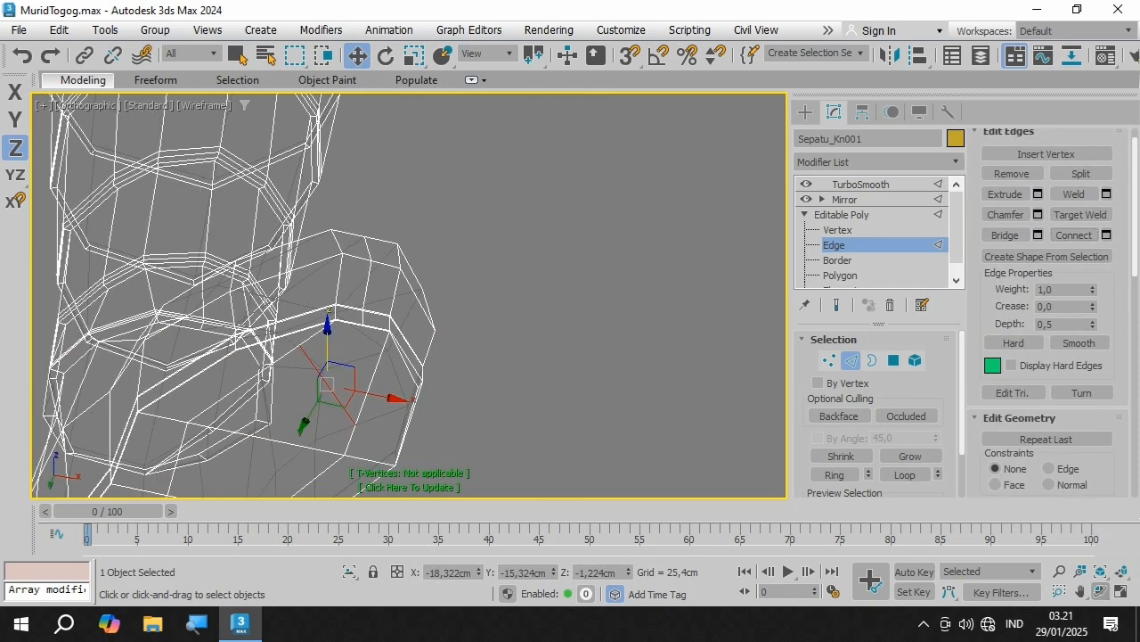
left_click(1101, 591)
mouse_move(294, 410)
left_mouse_down()
mouse_move(282, 467)
mouse_move(308, 419)
left_mouse_up()
scroll(408, 294, "up", 3)
scroll(408, 294, "down", 4)
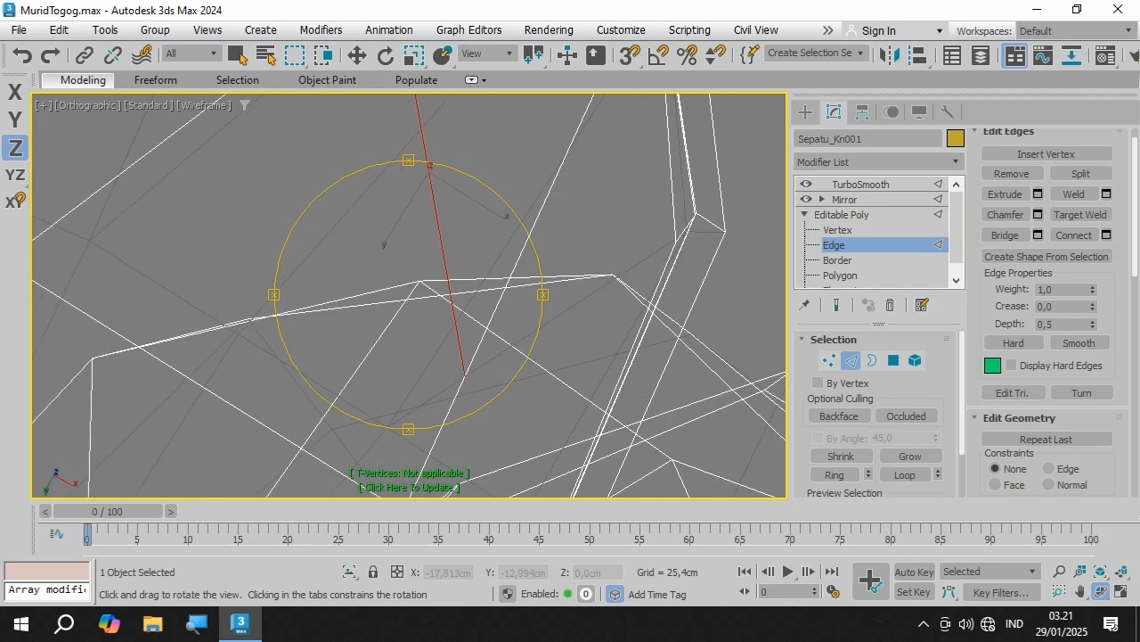
key("w")
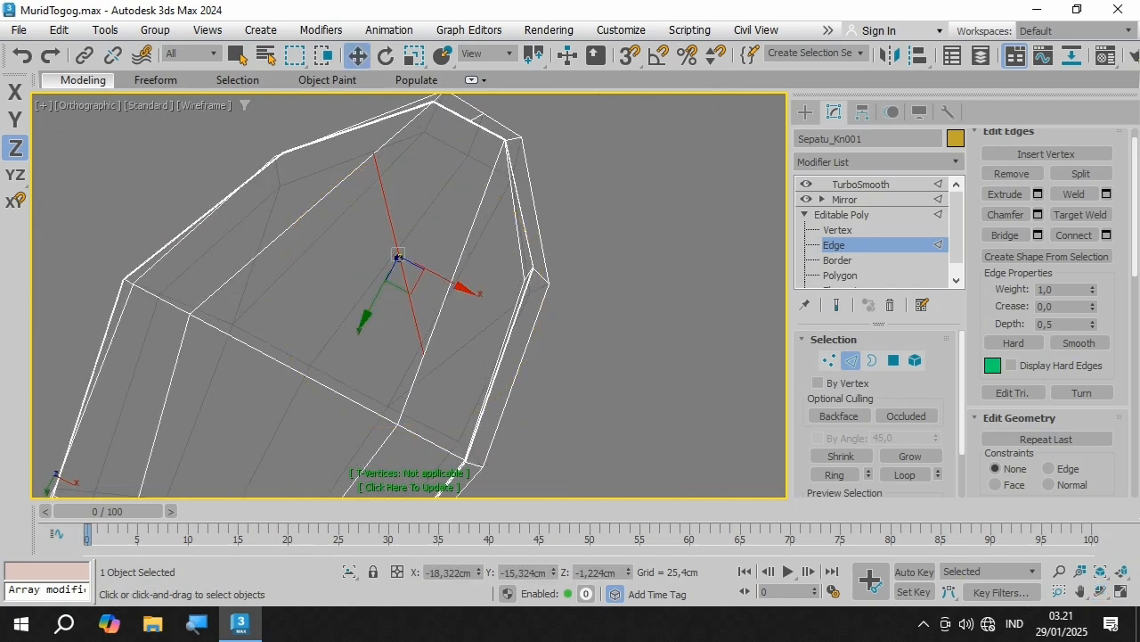
left_click(452, 283)
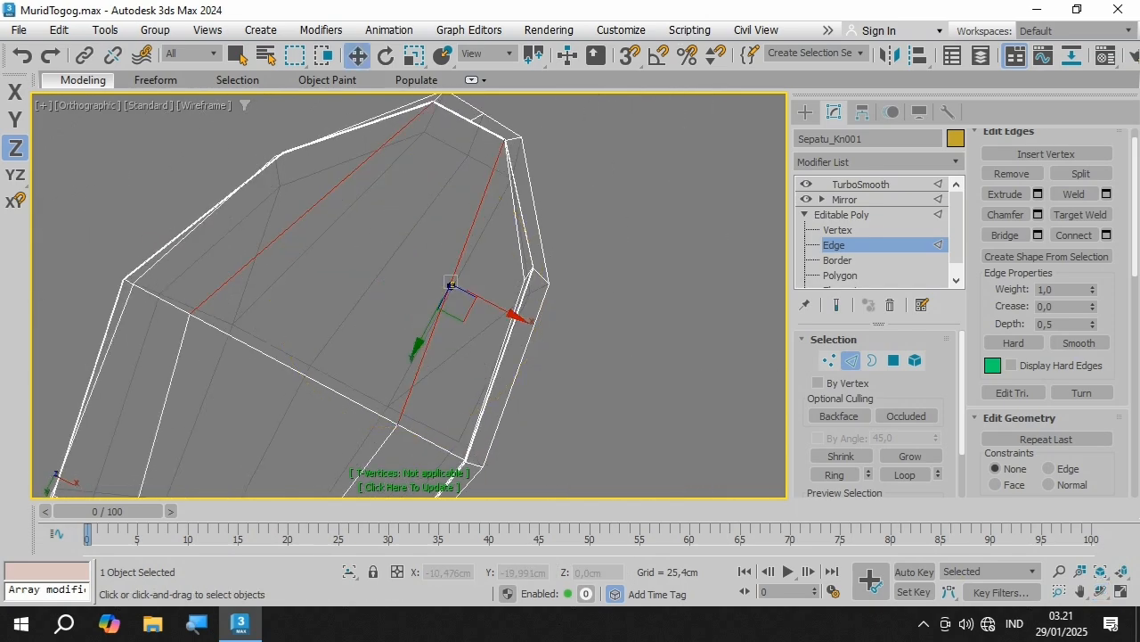
Step: Connect the two lengthwise sole edges with 1 segment, pinch 0 and slide -3, and apply the result
left_click(1102, 592)
left_click_drag(410, 356, 338, 312)
left_click_drag(530, 210, 258, 392)
key("Escape")
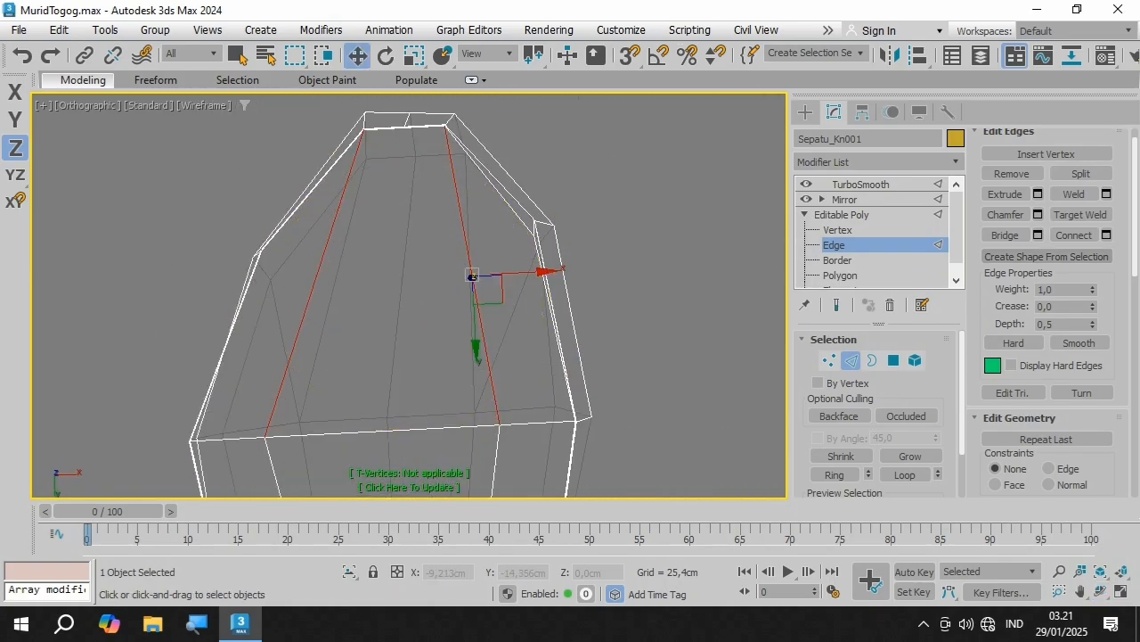
left_click(1105, 234)
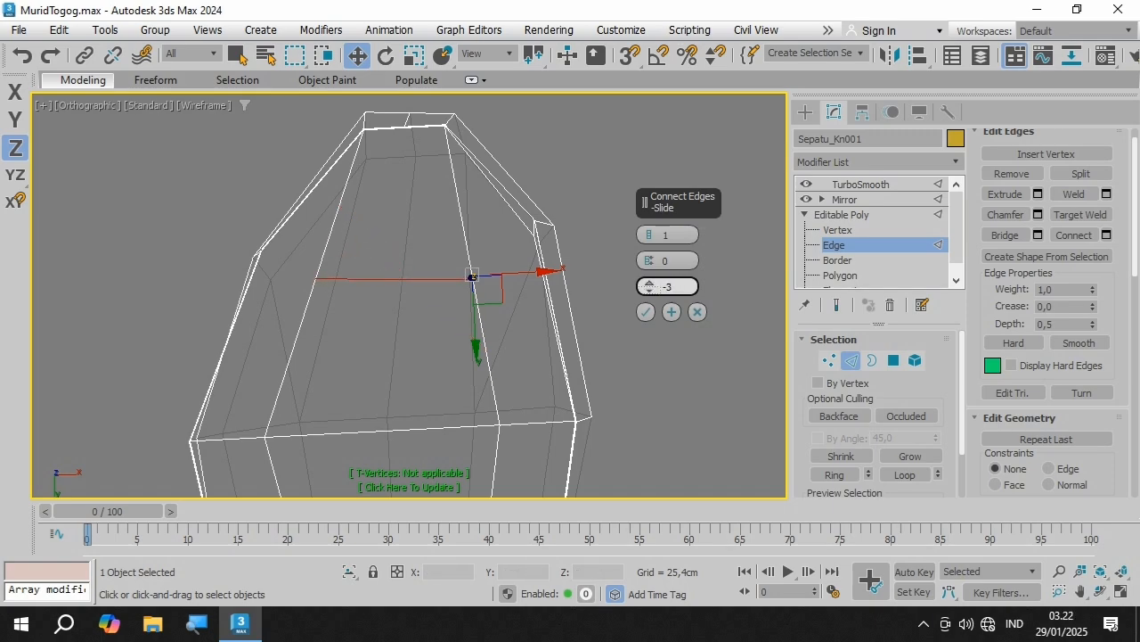
left_click(645, 311)
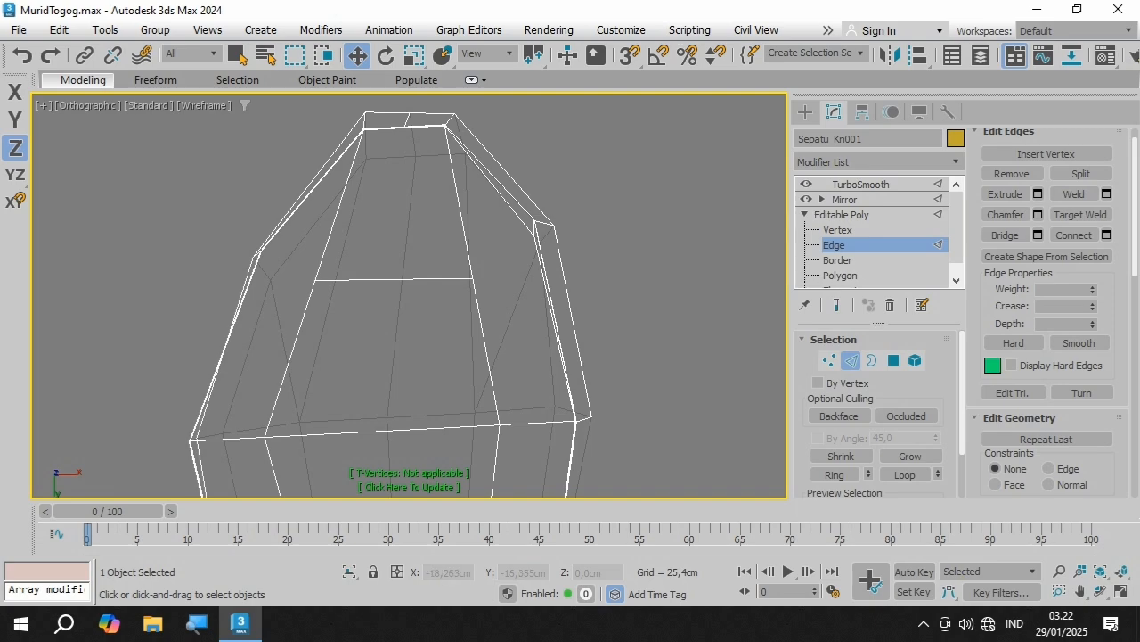
Step: Cut an edge from one end of the crosswise toe sole edge to the T-vertex on the adjacent side rim
key("1")
scroll(361, 222, "up", 5)
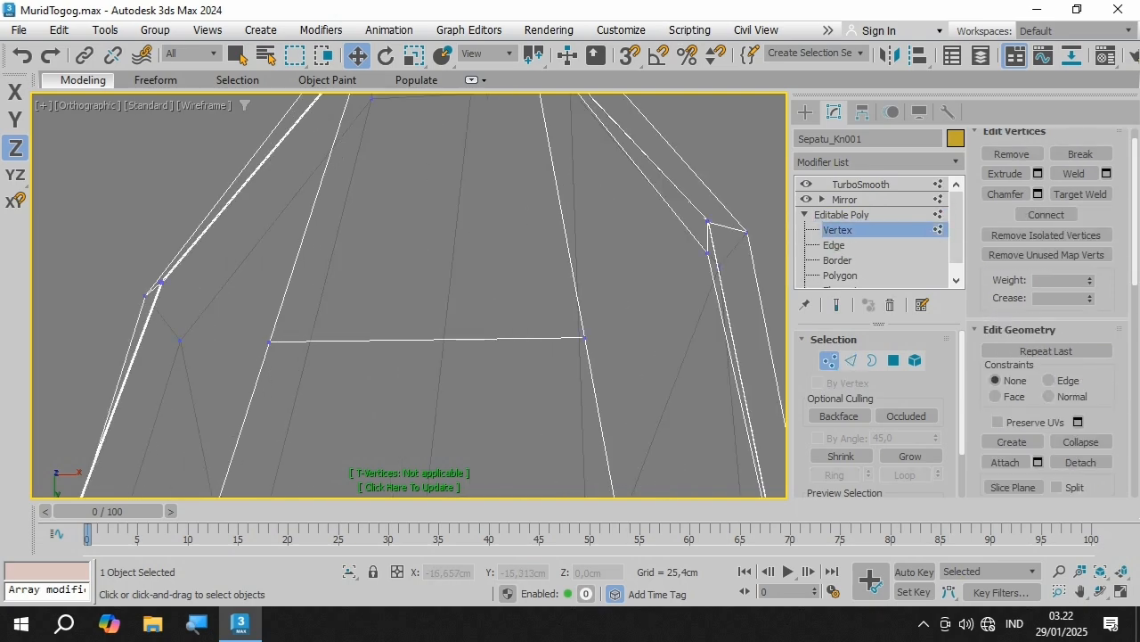
scroll(1048, 312, "down", 5)
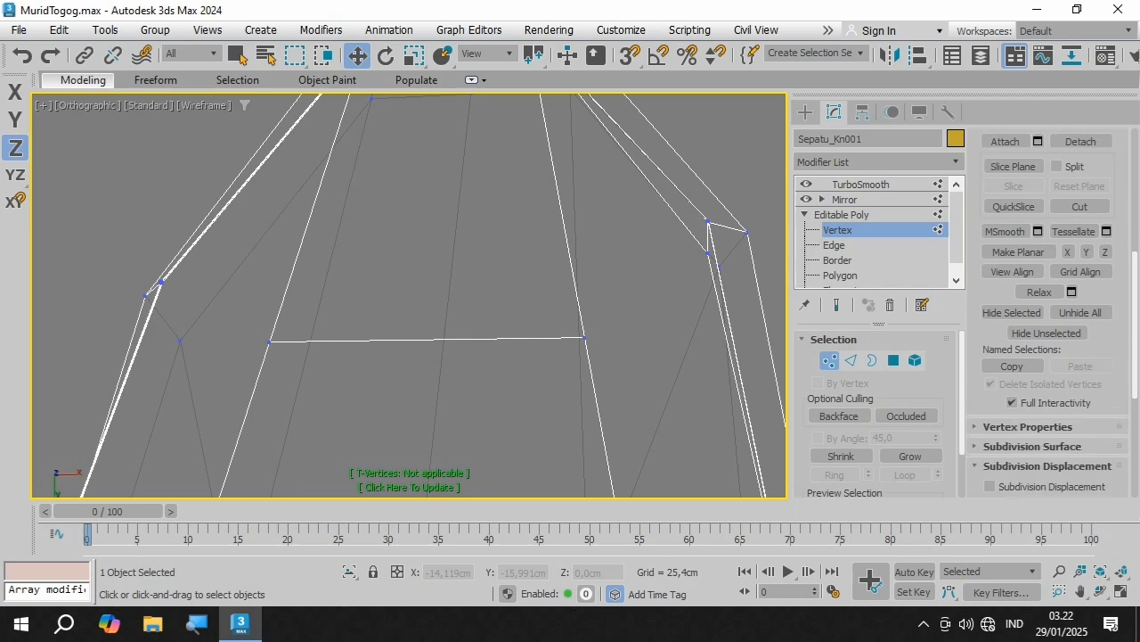
scroll(1047, 311, "up", 5)
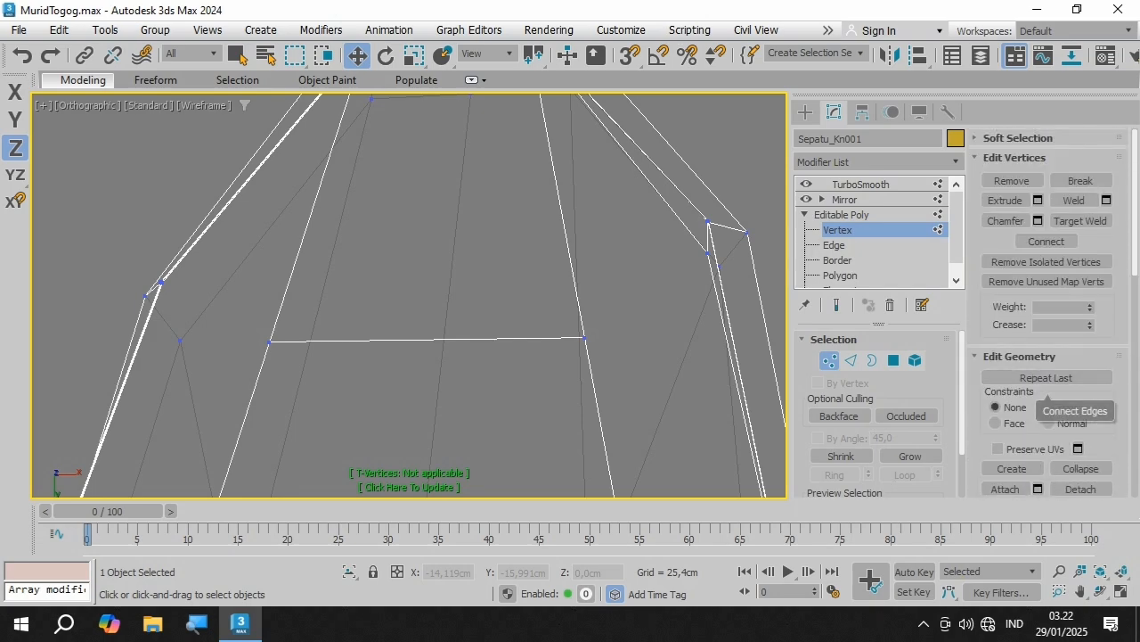
key("2")
scroll(1048, 312, "down", 5)
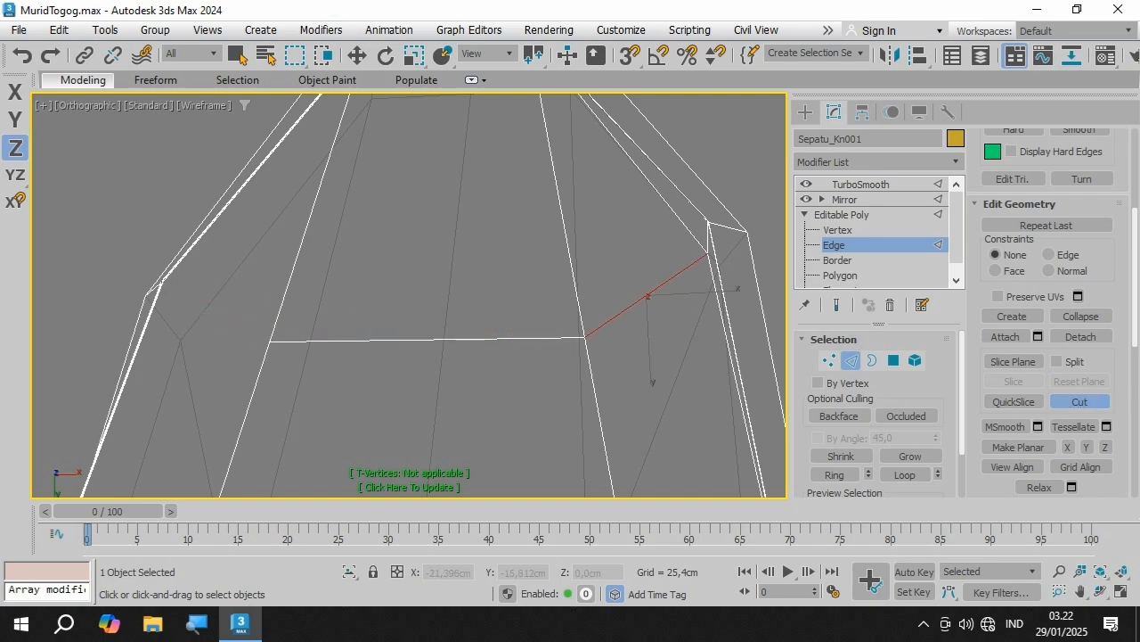
middle_click_drag(647, 295, 624, 392, "alt")
right_click(319, 328)
Step: Cut an edge from the opposite rim's T-vertex to the other end of the crosswise sole edge, and update the T-vertex check
scroll(319, 328, "down", 4)
left_click(1101, 592)
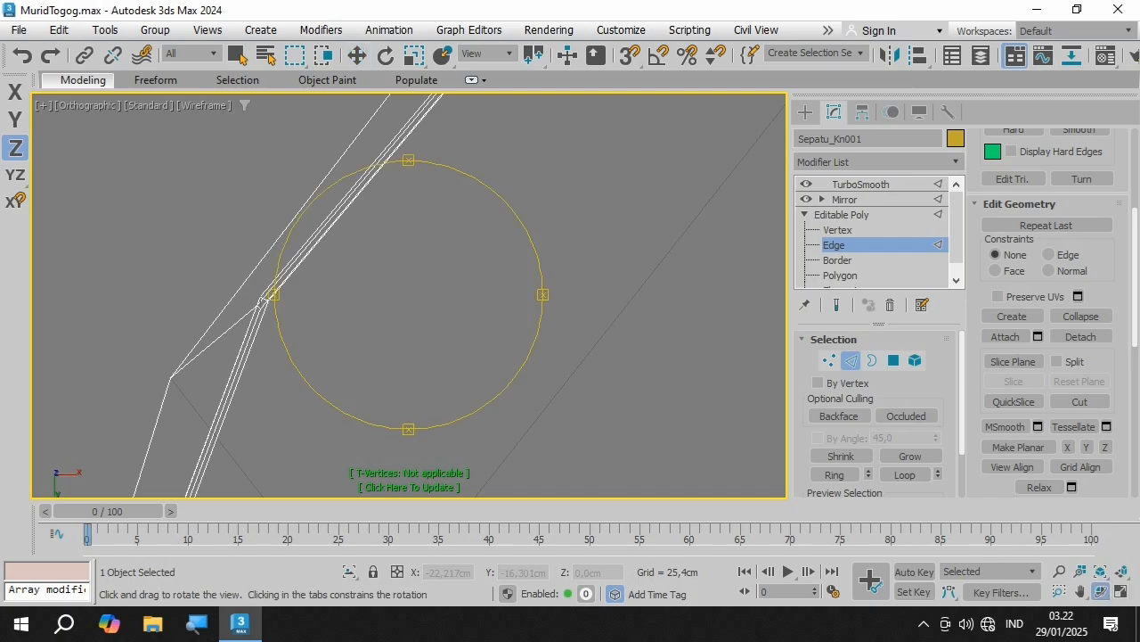
left_click_drag(463, 276, 357, 330)
left_click_drag(392, 276, 451, 376)
scroll(515, 242, "up", 3)
right_click(515, 242)
scroll(342, 112, "up", 4)
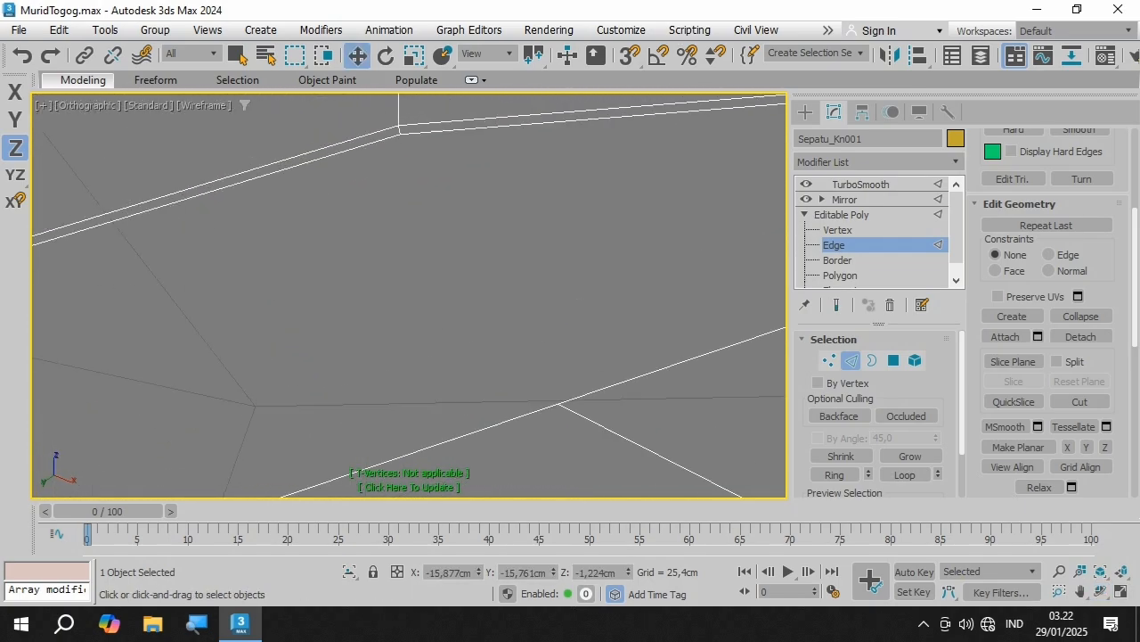
scroll(1081, 401, "down", 5)
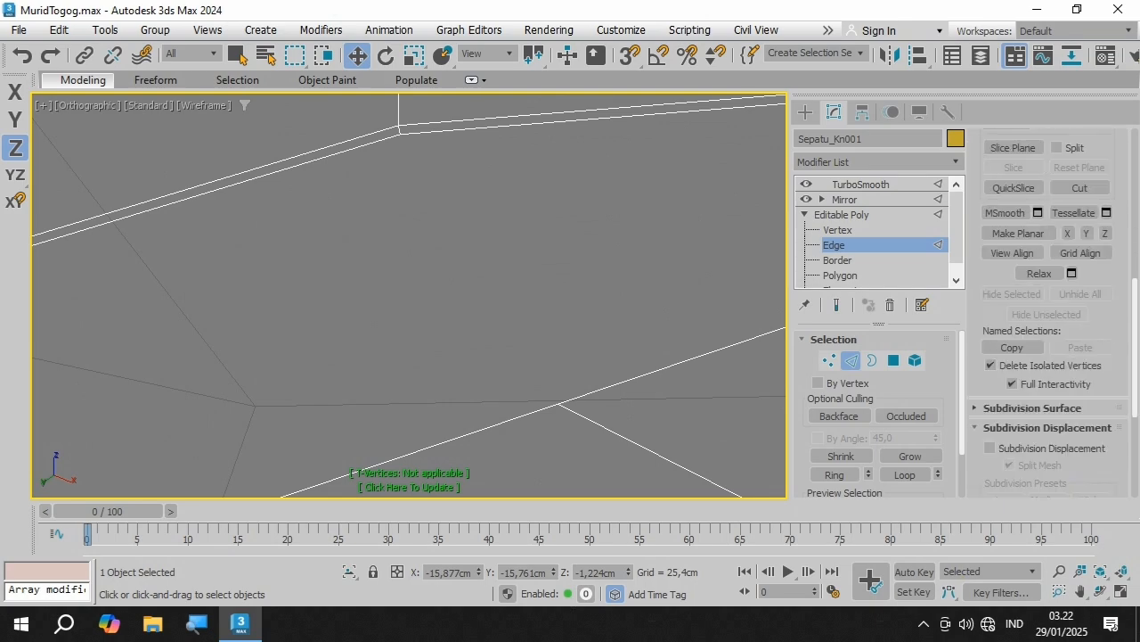
scroll(1081, 400, "up", 5)
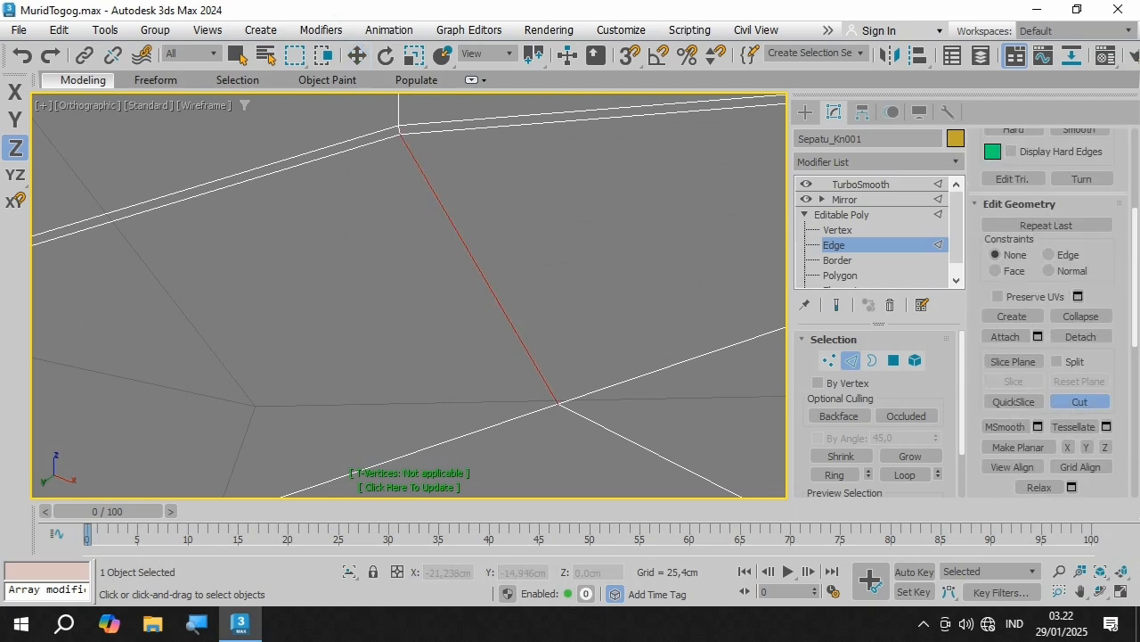
scroll(399, 133, "down", 4)
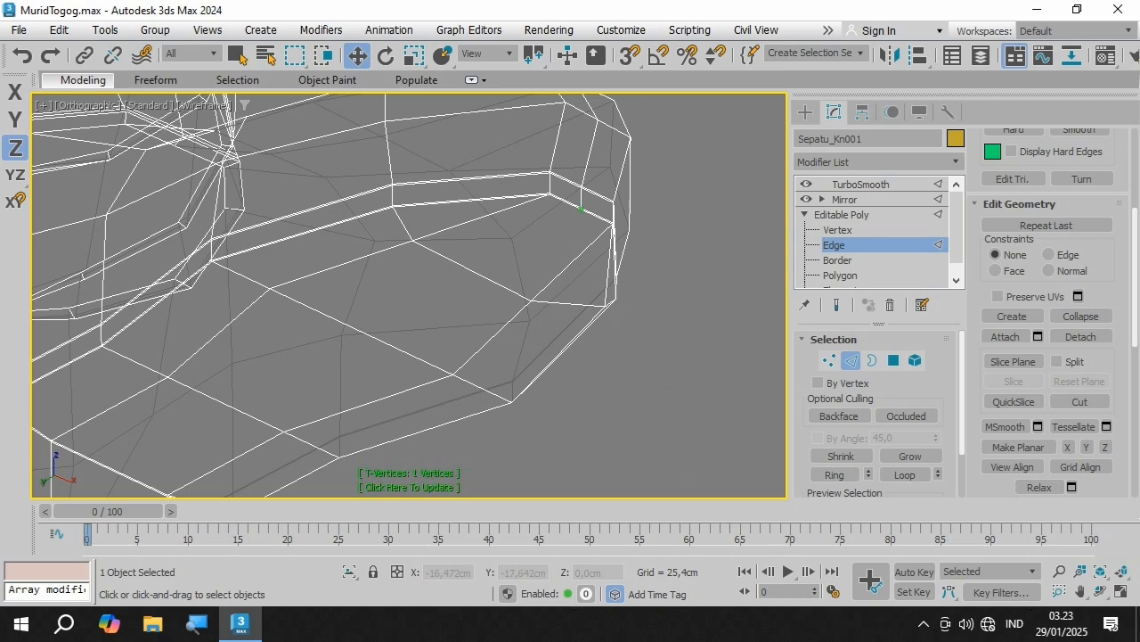
Step: Cut an edge from the T-vertex at the front of the toe rim to one end of the crosswise sole edge
scroll(633, 209, "up", 2)
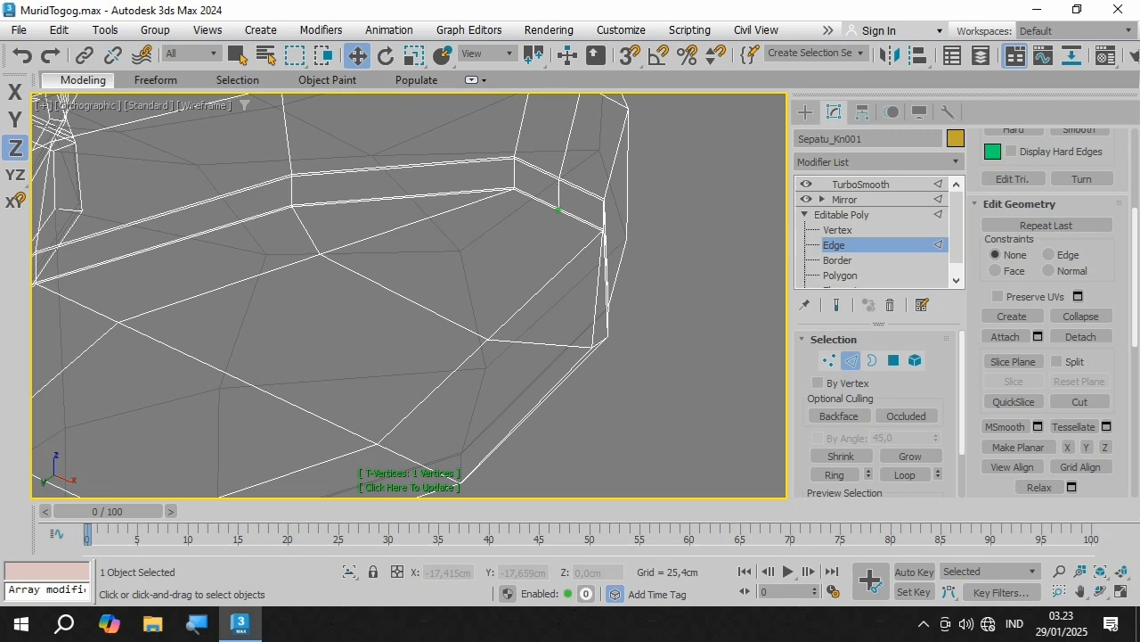
scroll(559, 212, "up", 2)
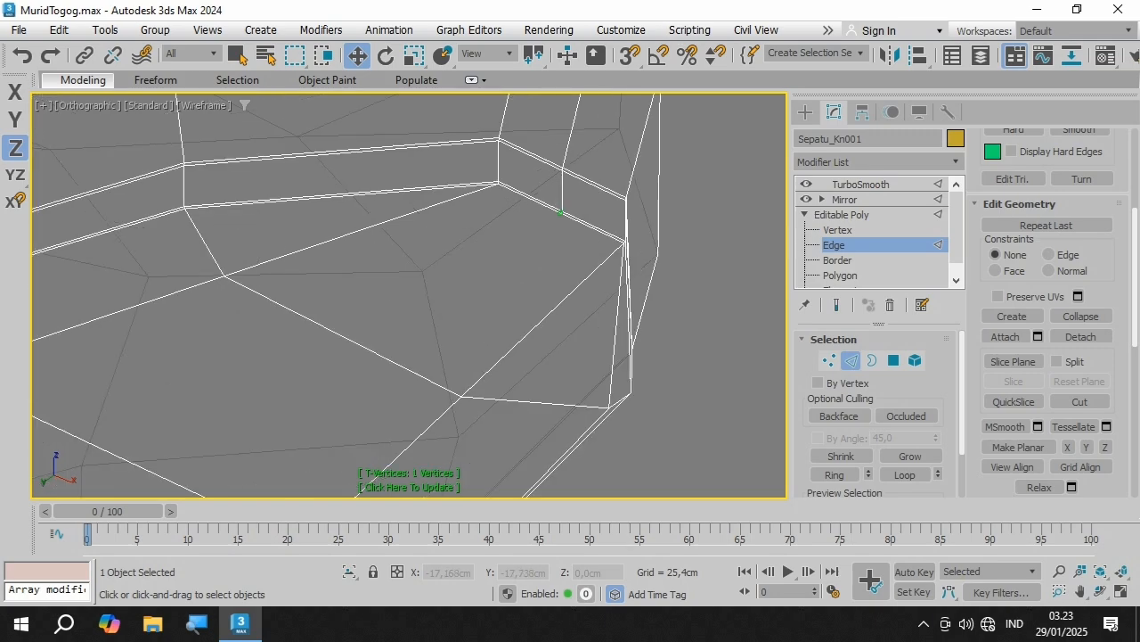
scroll(1047, 356, "down", 5)
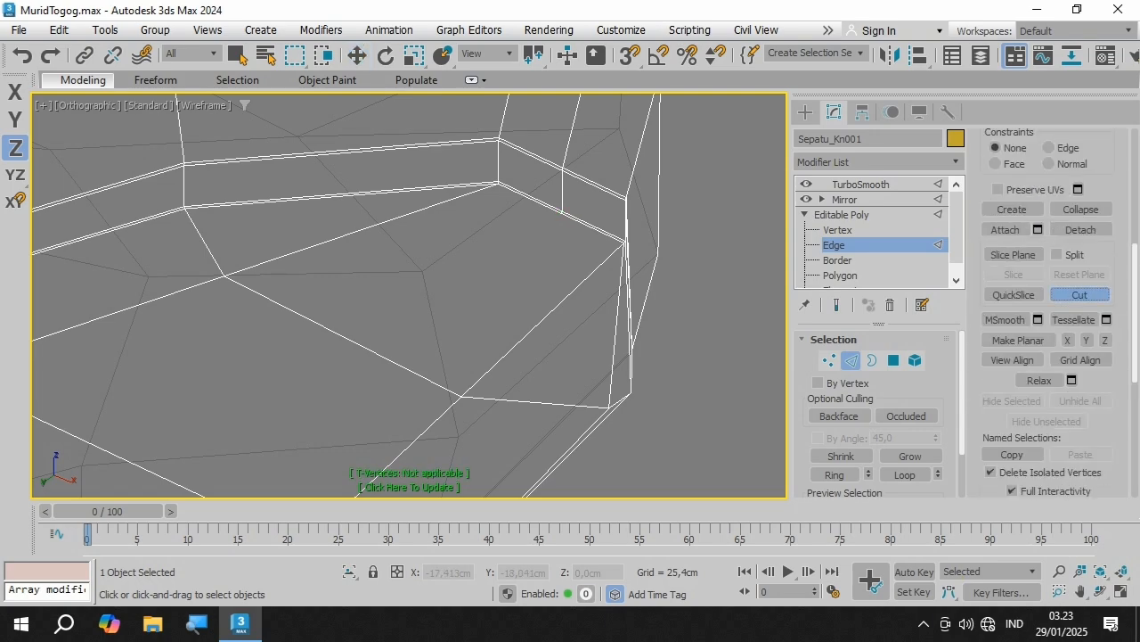
scroll(570, 211, "up", 5)
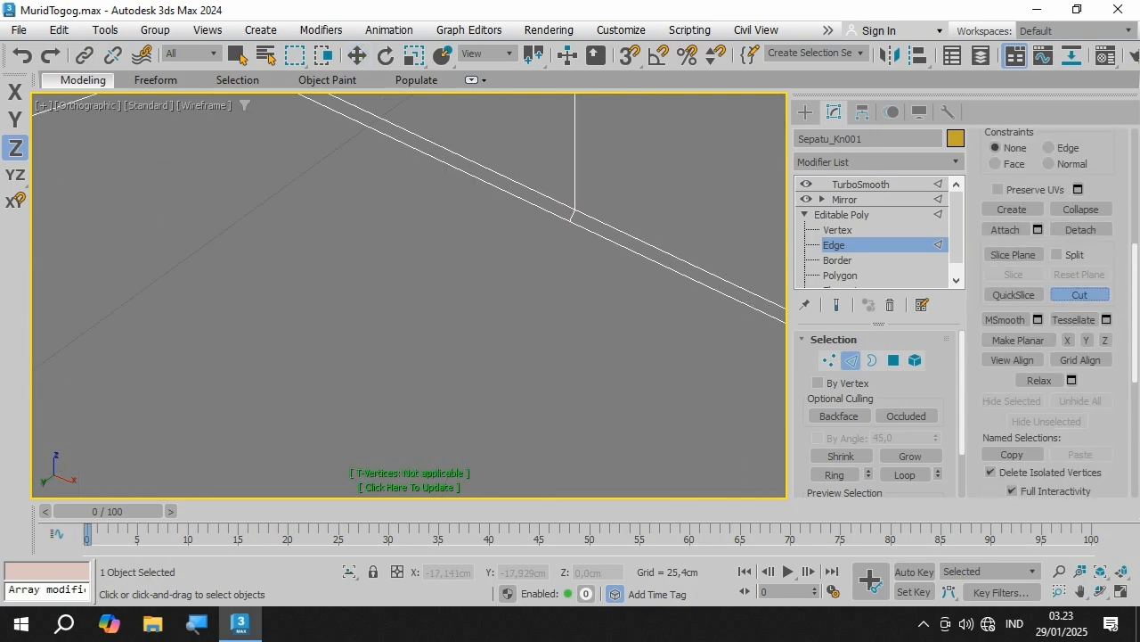
scroll(573, 219, "down", 2)
scroll(574, 223, "down", 8)
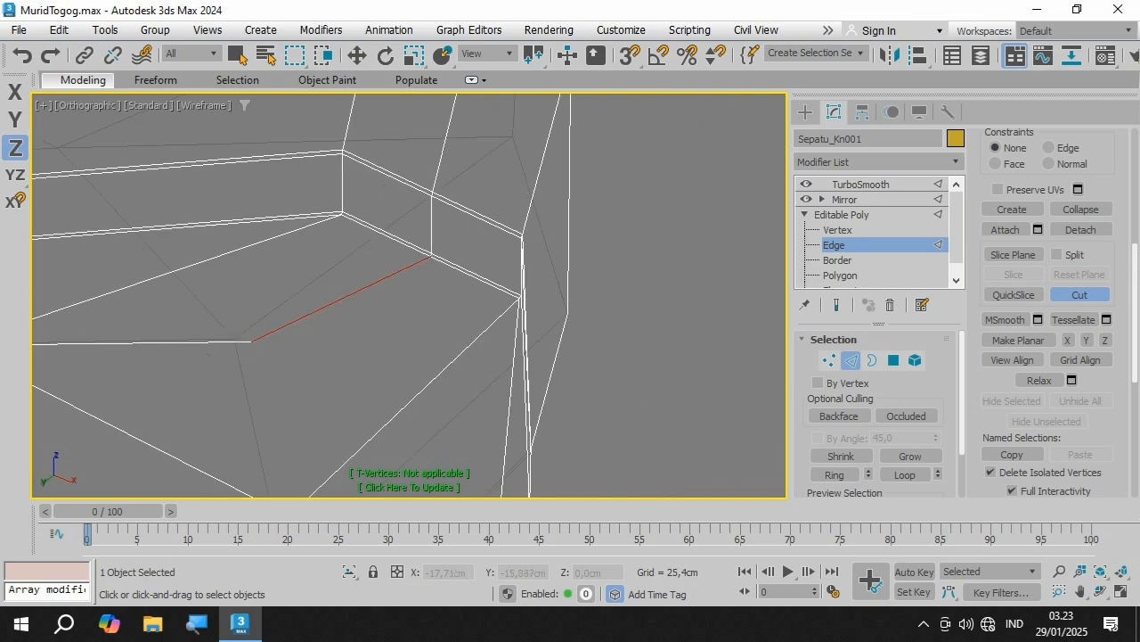
scroll(339, 316, "up", 8)
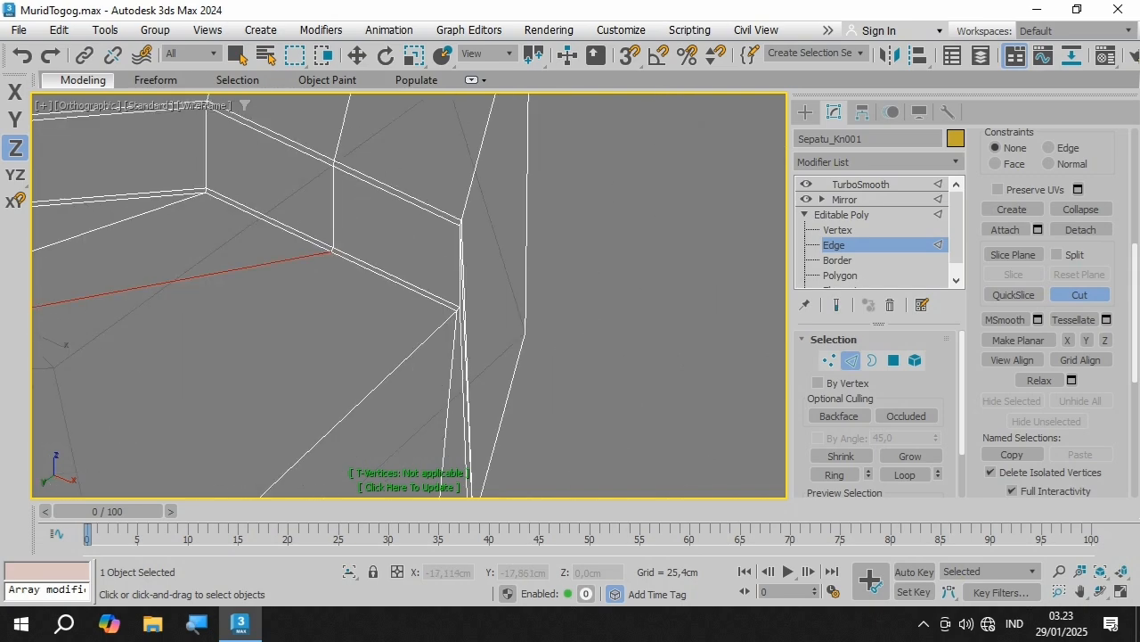
Step: Cut a second edge from the same front rim vertex to the crosswise sole edge's other end, and finish cutting
scroll(349, 326, "down", 8)
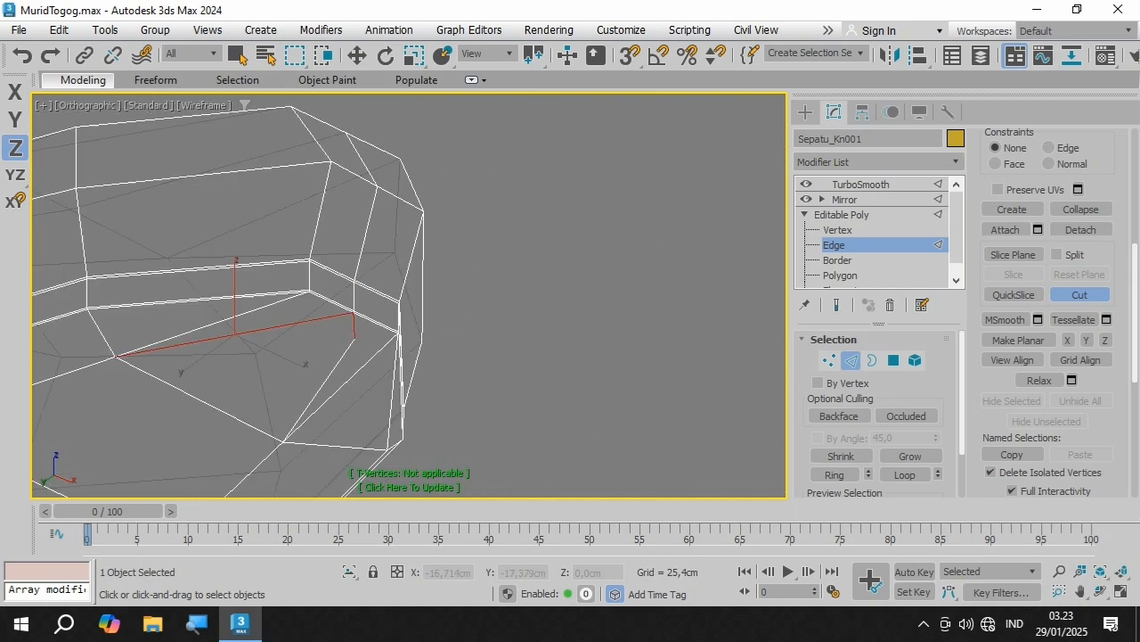
scroll(275, 452, "up", 4)
key("w")
scroll(352, 200, "down", 3)
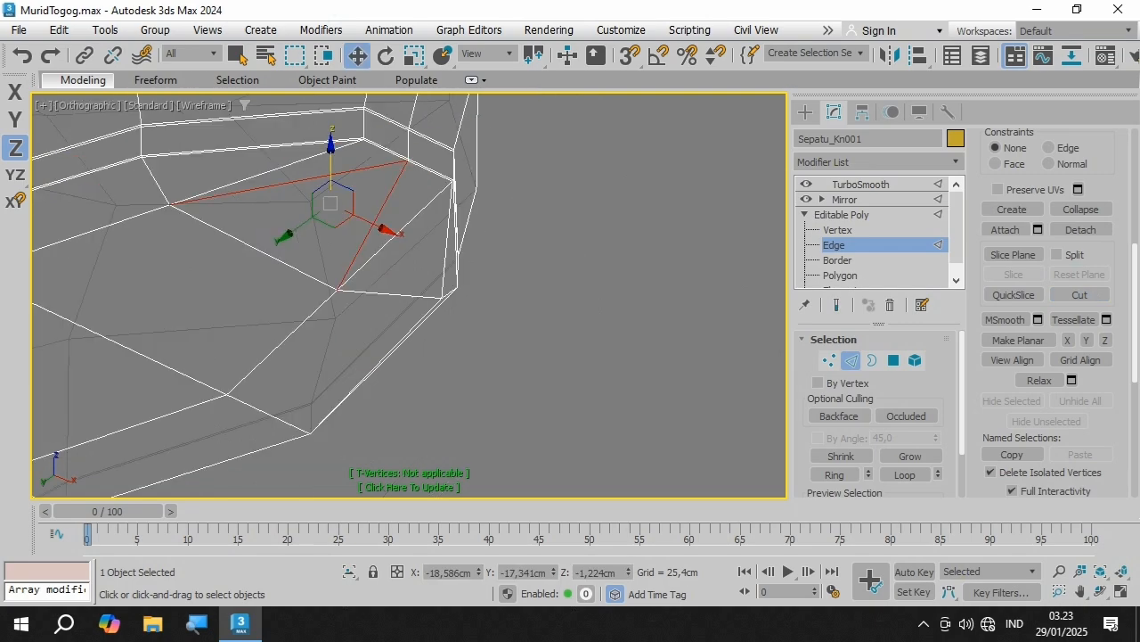
Step: Clear the edge selection, show the smoothed end result, and examine the toe sole and rim wireframe around the shoe
left_click(588, 285)
left_click(836, 305)
scroll(615, 268, "down", 2)
middle_click_drag(374, 267, 409, 288)
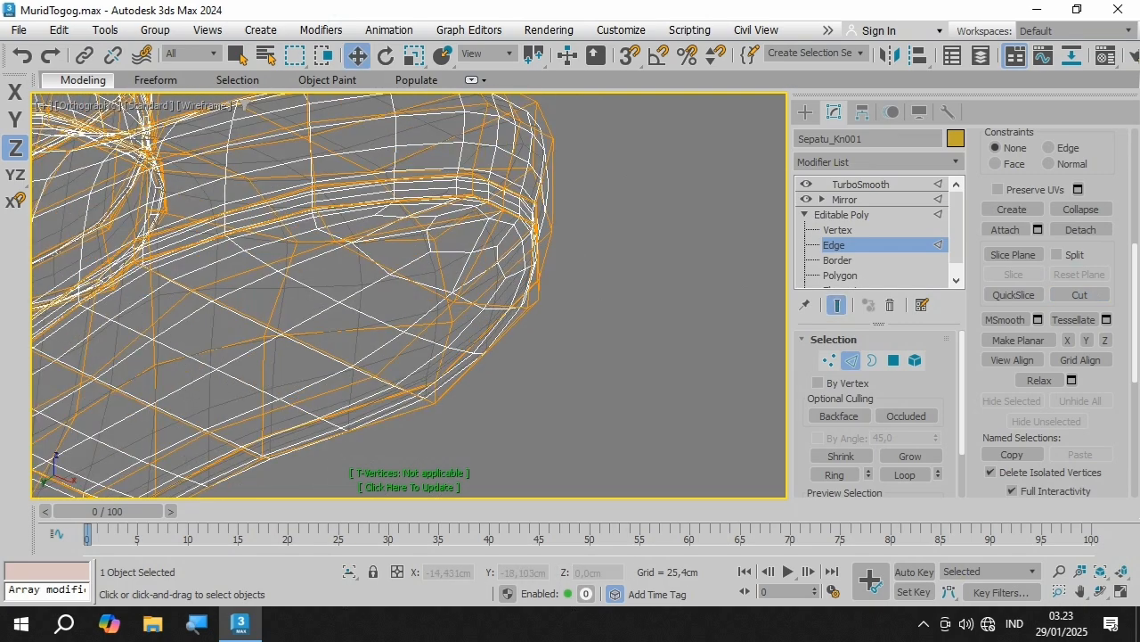
left_click(1101, 592)
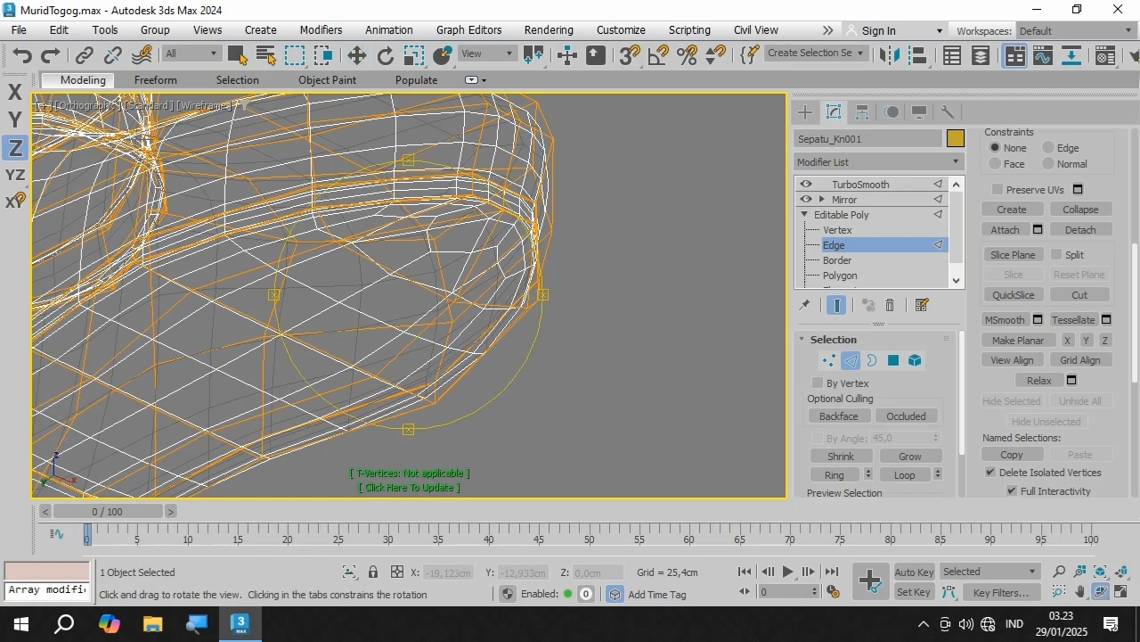
left_click_drag(428, 294, 348, 294)
scroll(356, 356, "down", 4)
scroll(329, 392, "up", 4)
scroll(268, 222, "down", 4)
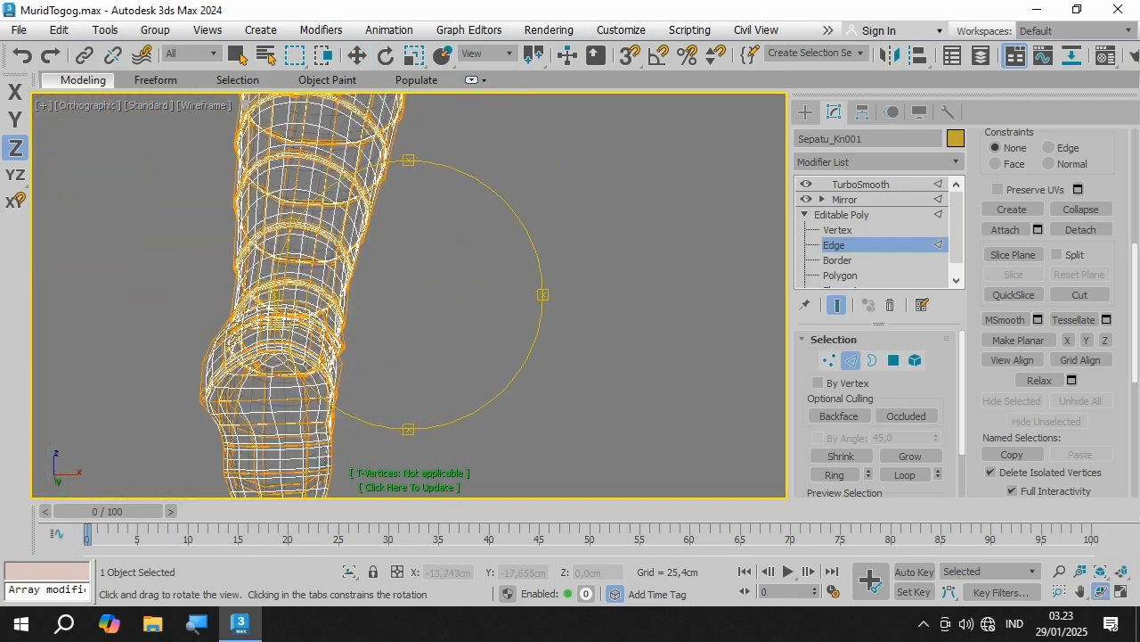
middle_click_drag(276, 384, 392, 294)
scroll(357, 294, "up", 3)
left_click_drag(428, 294, 348, 296)
key("w")
scroll(392, 294, "up", 5)
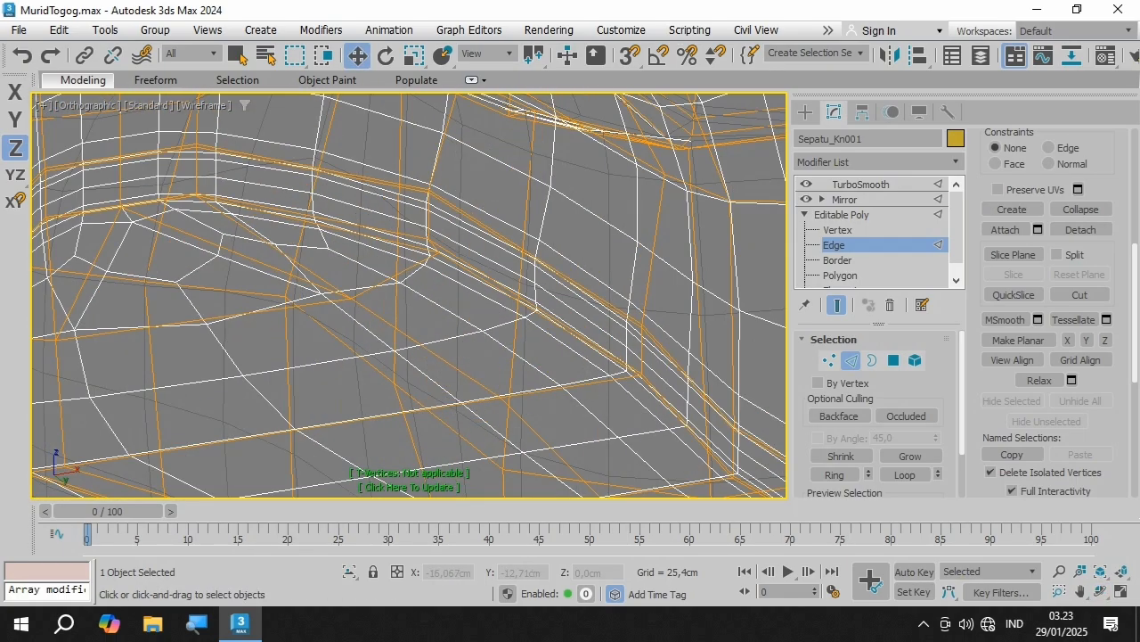
Step: With the end result hidden, move the inner toe rim vertex horizontally beside its corner vertex, to about X -15,026 cm, Y -16,706 cm
key("1")
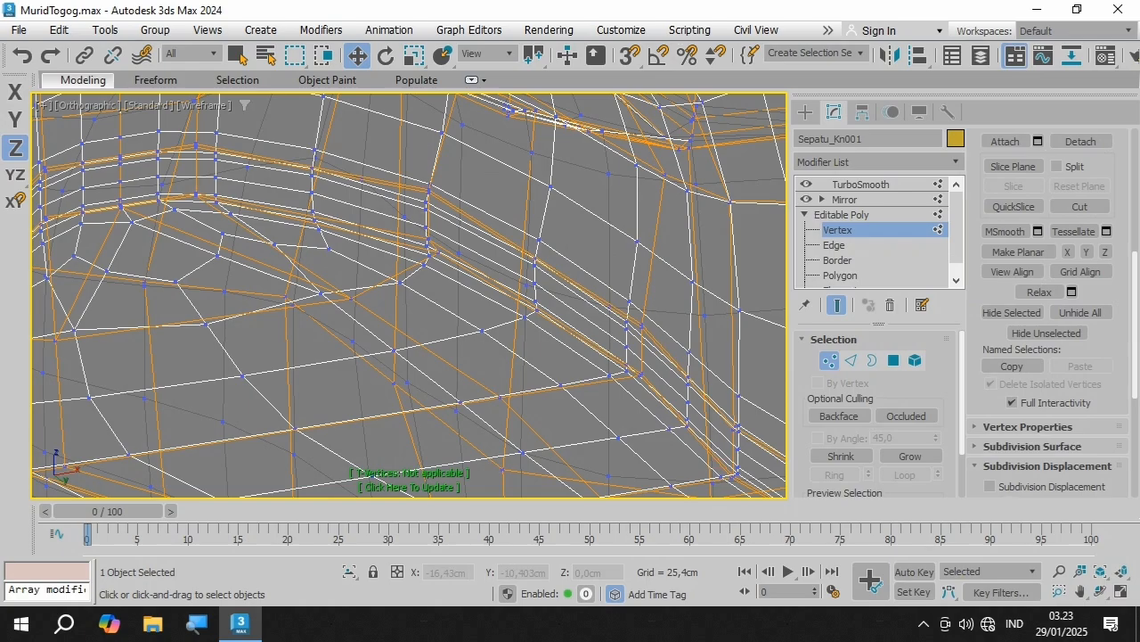
left_click(836, 304)
left_click(438, 252)
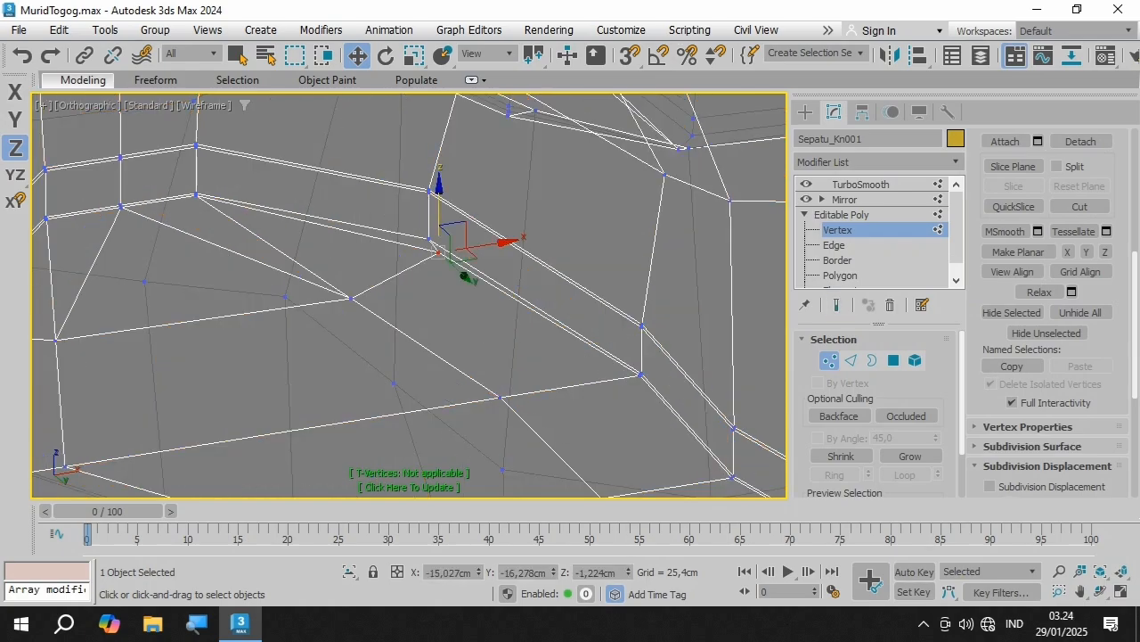
middle_click_drag(454, 241, 549, 319, "alt")
scroll(526, 268, "up", 4)
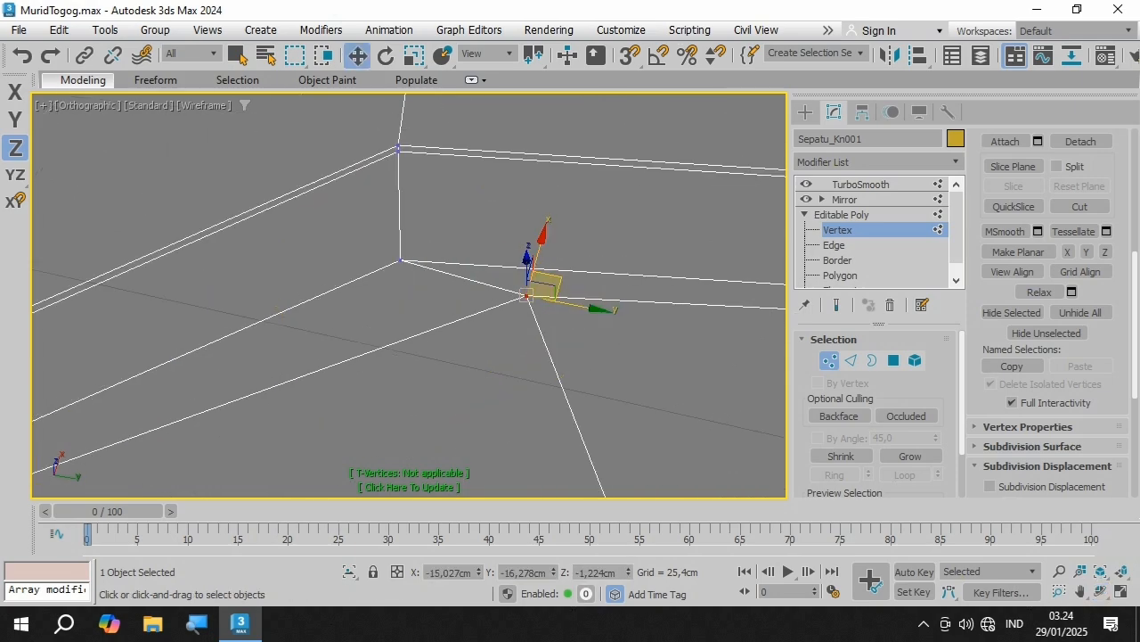
left_click_drag(543, 287, 417, 261)
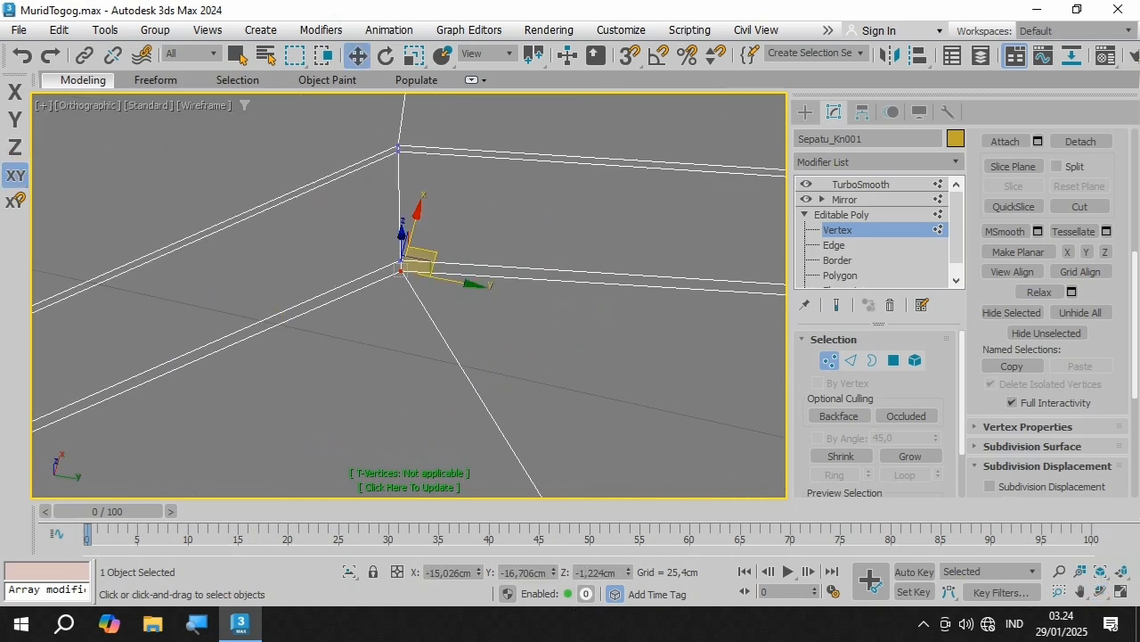
Step: Copy the Z position of -1,203 cm from the upper corner vertex and apply it to the moved rim vertex
scroll(294, 281, "down", 3)
middle_click_drag(294, 281, 302, 363, "alt")
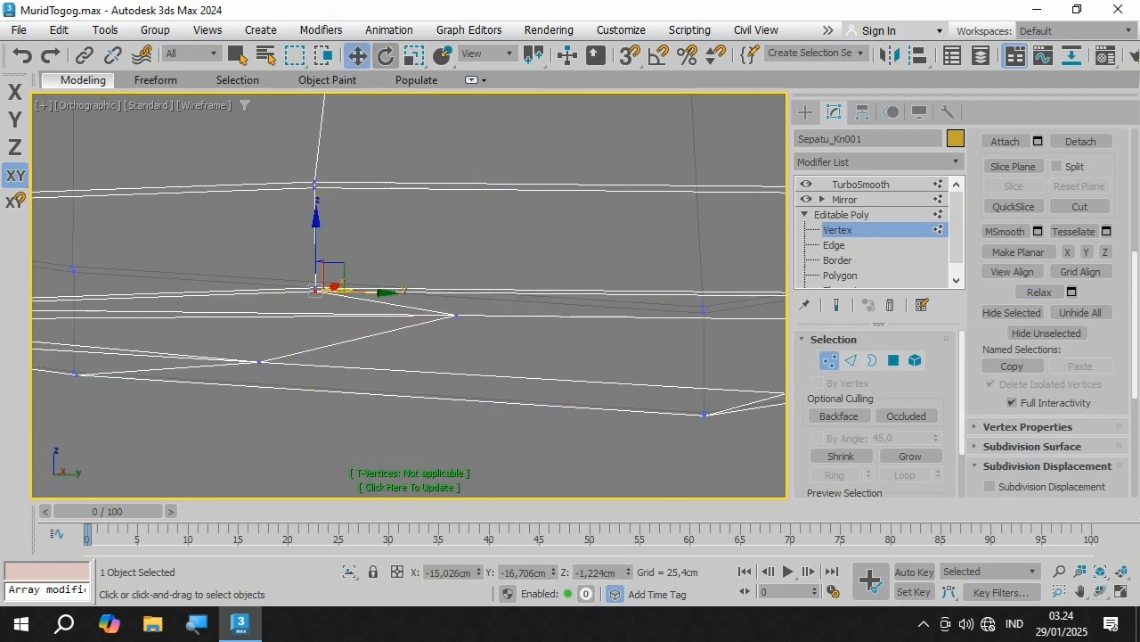
scroll(331, 241, "down", 3)
scroll(332, 241, "up", 8)
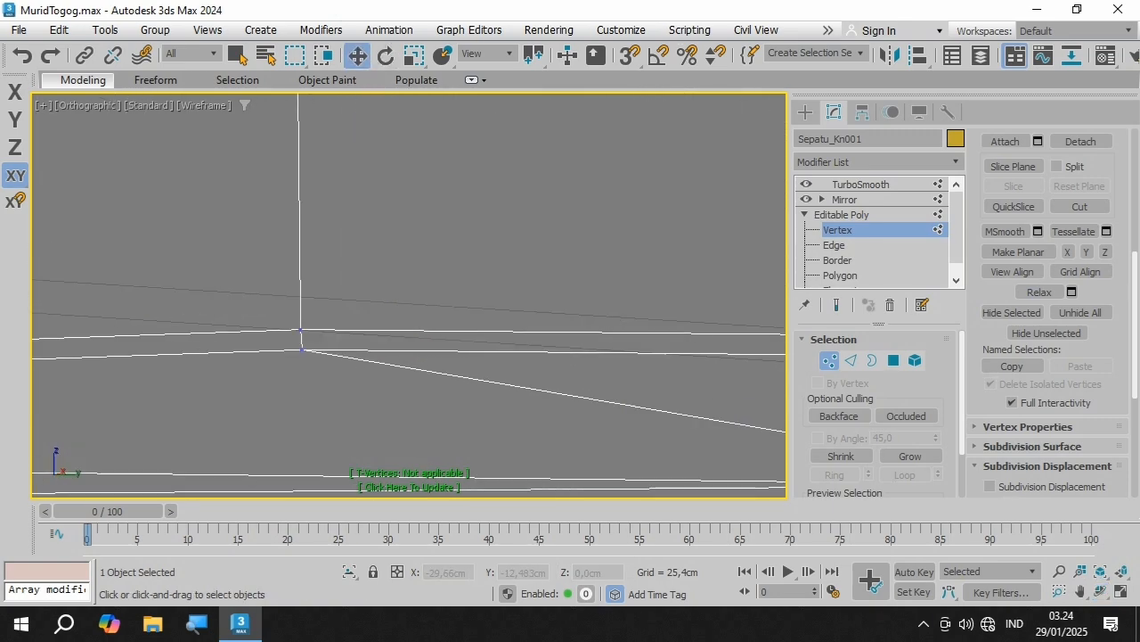
right_click(358, 55)
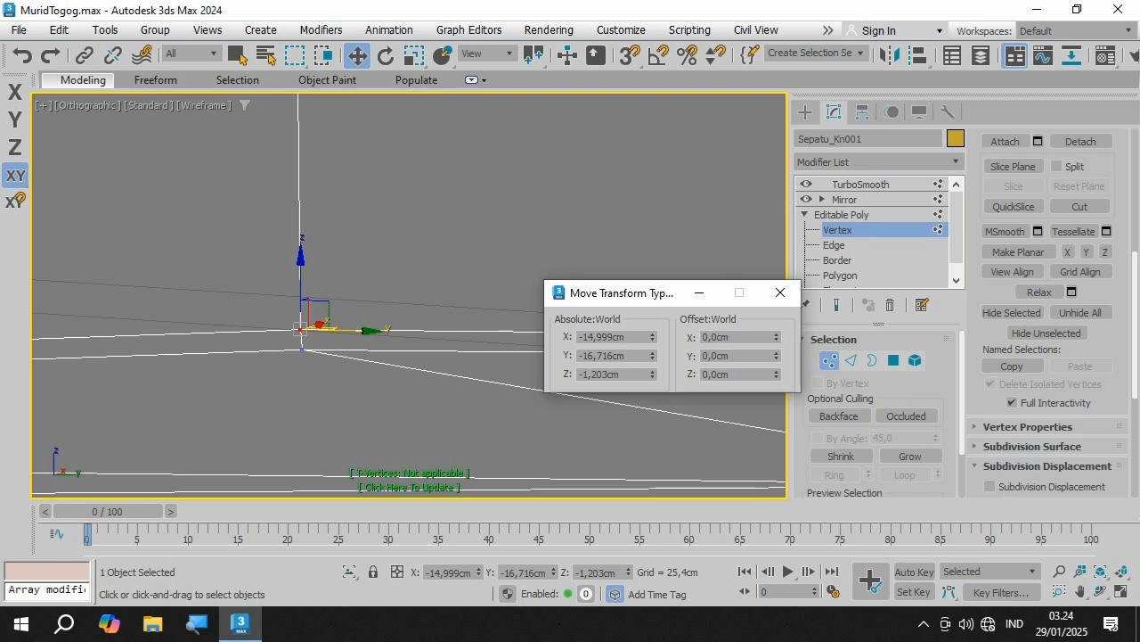
right_click(626, 378)
left_click(675, 185)
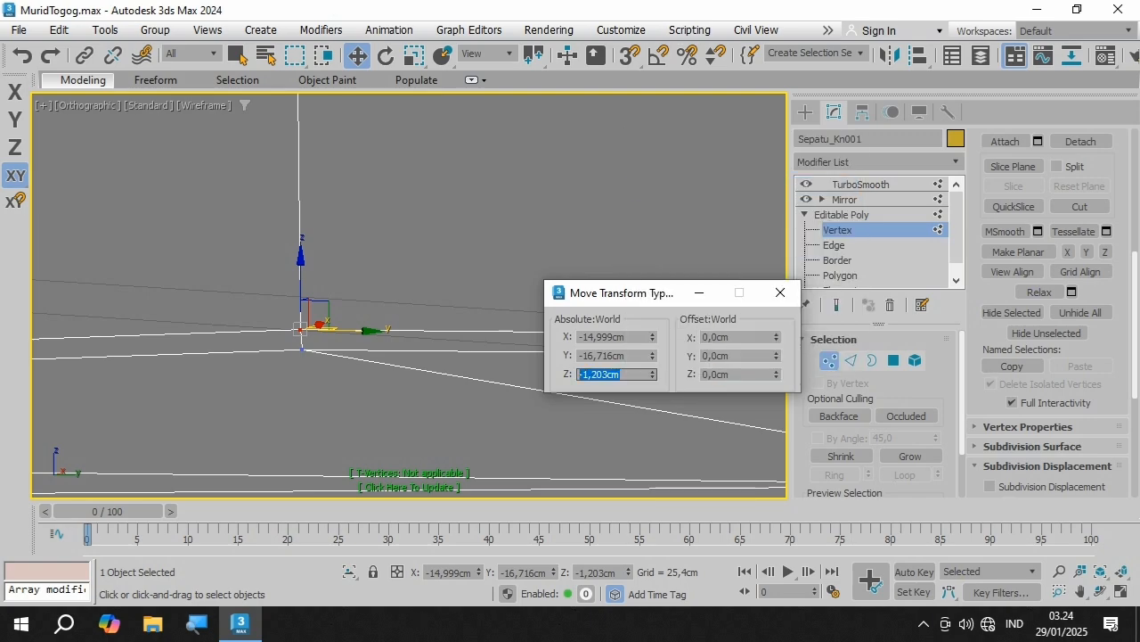
left_click(302, 348)
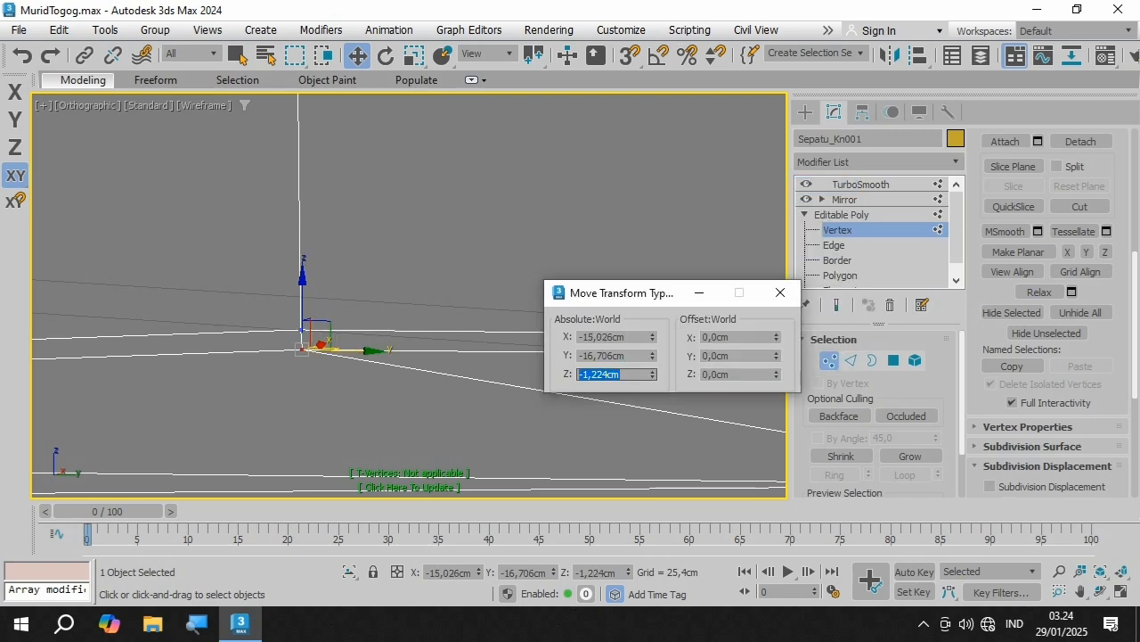
right_click(640, 375)
left_click(684, 201)
left_click(632, 356)
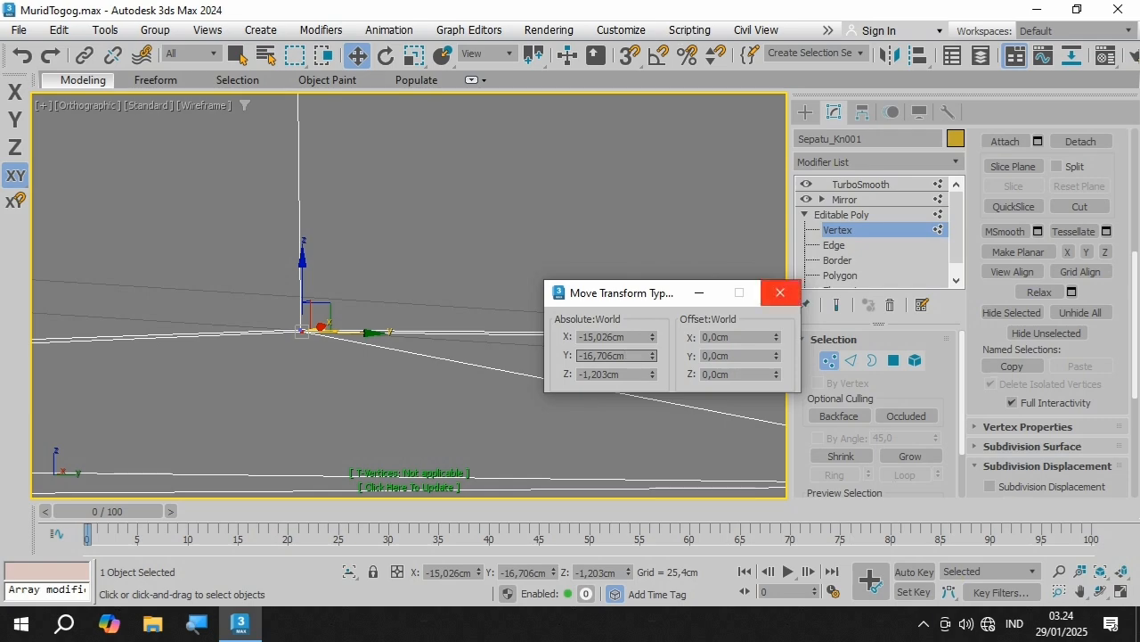
left_click(781, 292)
Step: Nudge the levelled rim vertex slightly away from the corner vertex, to about X -15,025 cm, Y -16,696 cm
scroll(480, 385, "down", 5)
scroll(591, 413, "up", 1)
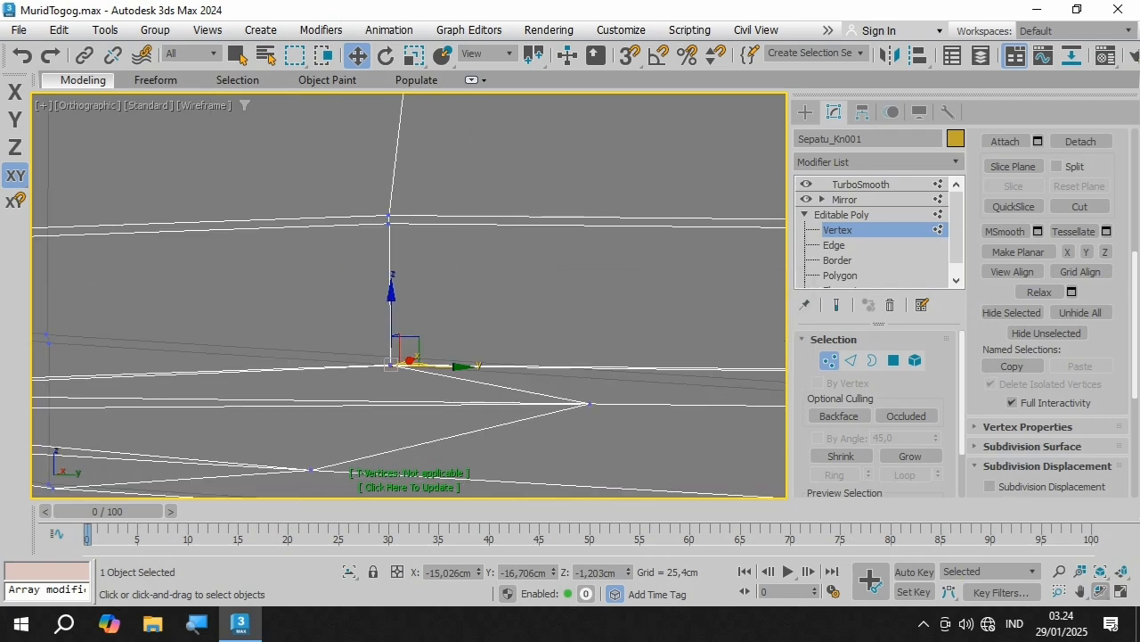
middle_click_drag(450, 378, 410, 349, "alt")
scroll(410, 348, "down", 3)
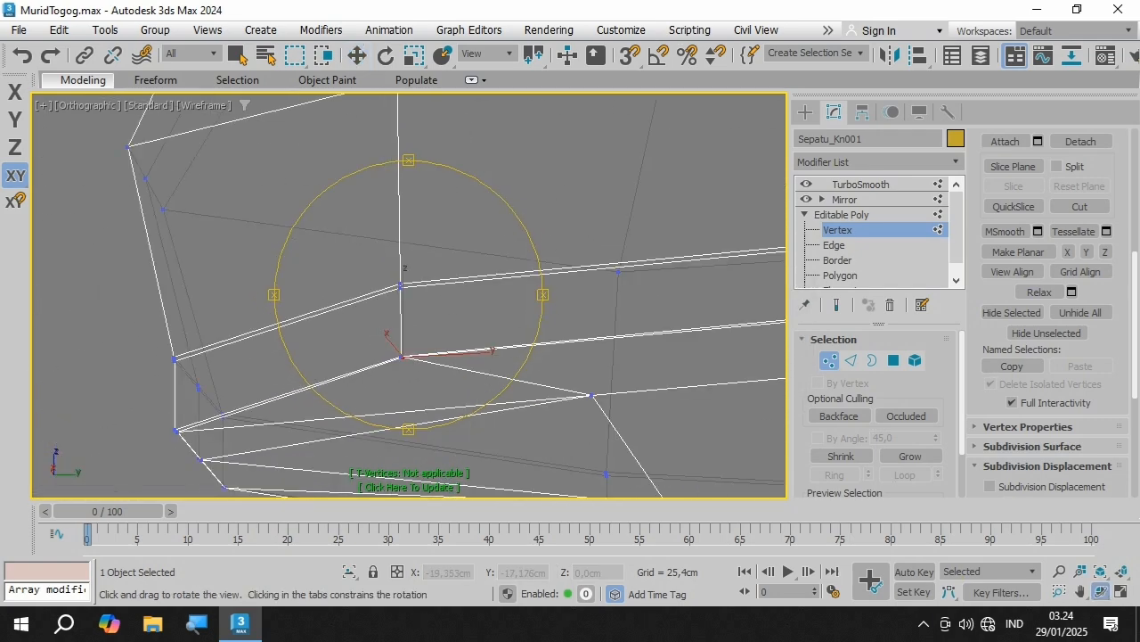
middle_click_drag(571, 358, 510, 358, "alt")
scroll(510, 358, "down", 5)
scroll(552, 394, "up", 5)
middle_click_drag(552, 394, 565, 411, "alt")
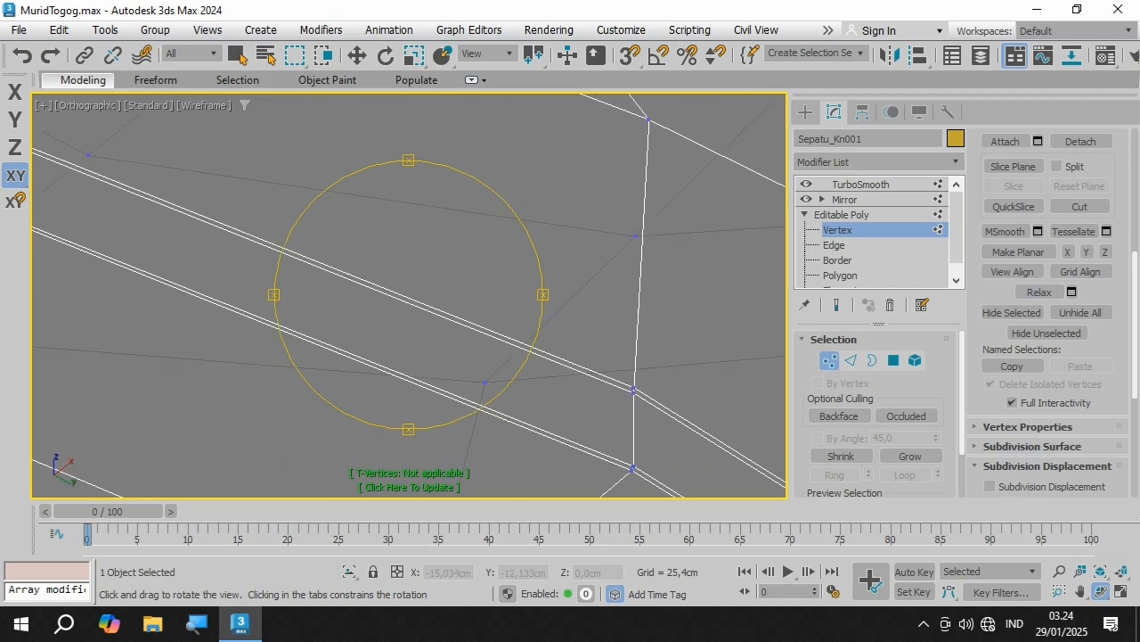
scroll(487, 353, "down", 5)
middle_click_drag(445, 339, 495, 385, "alt")
scroll(313, 335, "up", 3)
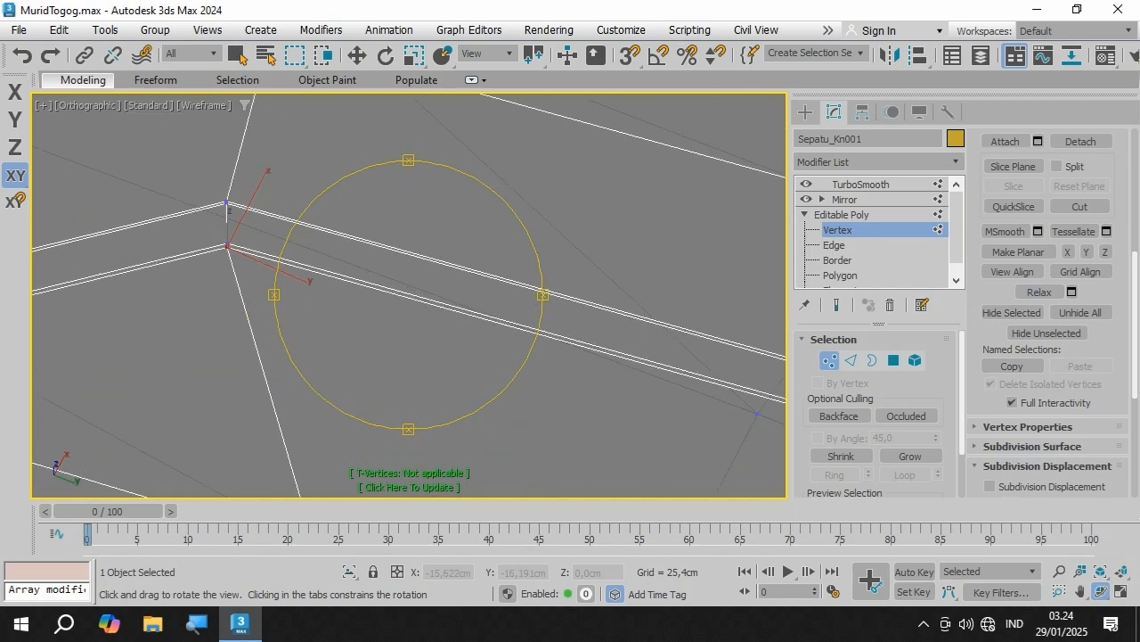
scroll(193, 239, "up", 5)
middle_click_drag(193, 239, 212, 266, "alt")
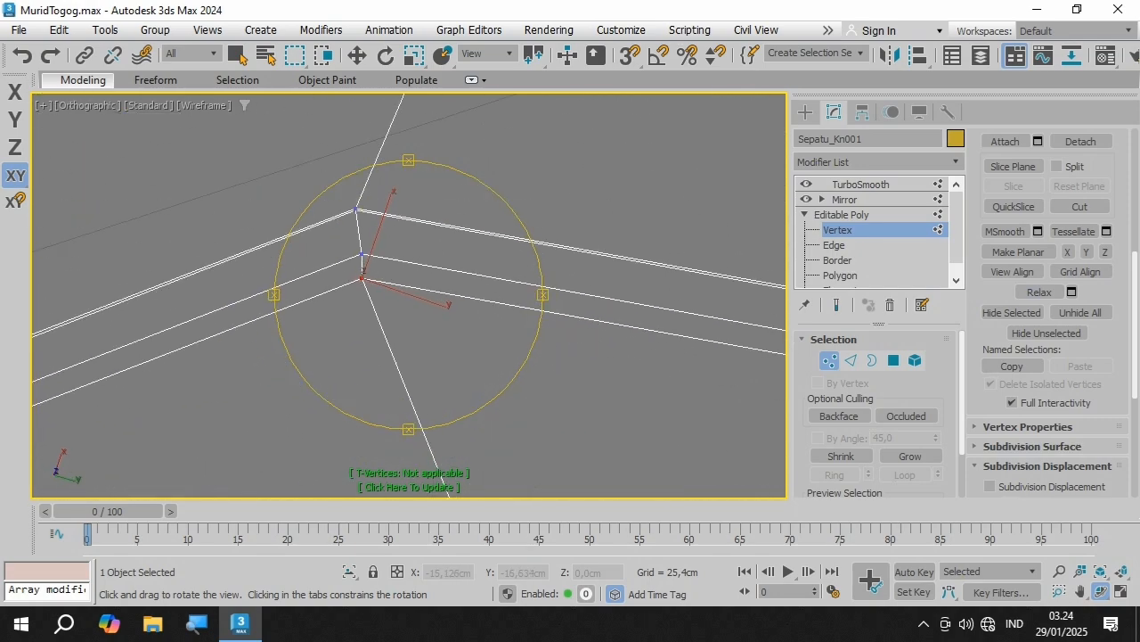
scroll(364, 332, "up", 2)
left_click_drag(406, 270, 420, 274)
left_click_drag(385, 217, 386, 214)
left_click_drag(414, 271, 416, 272)
Step: Examine the adjusted rim corner and the unsmoothed shoe and lower leg mesh, with the vertex deselected
left_click(1100, 572)
left_click(1101, 591)
scroll(431, 349, "down", 4)
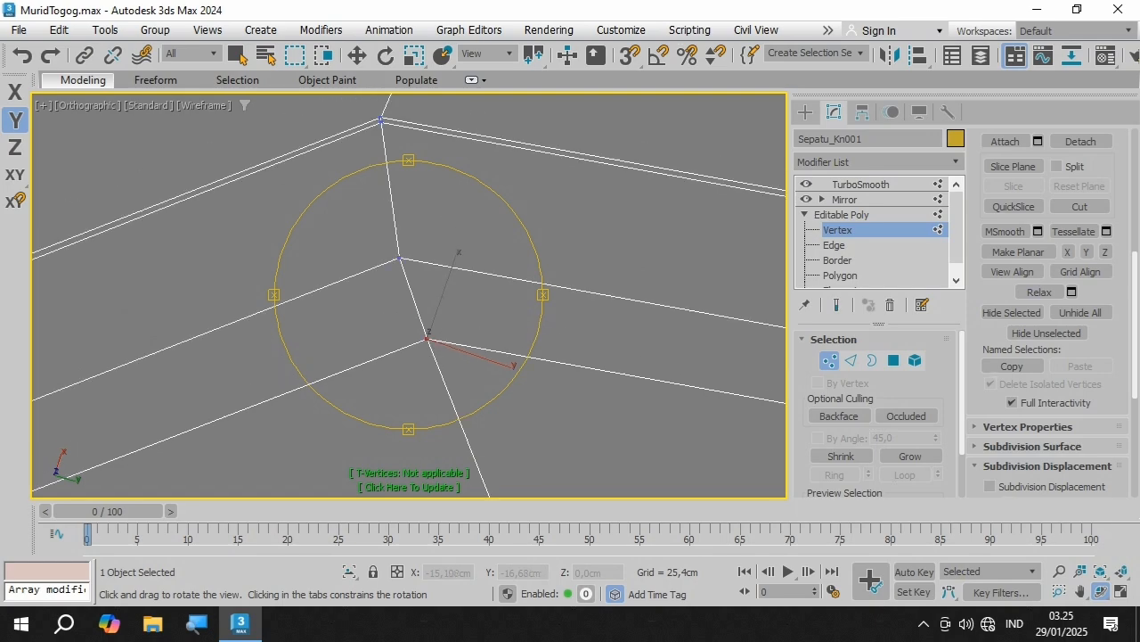
mouse_move(432, 349)
left_mouse_down()
mouse_move(465, 326)
mouse_move(414, 341)
mouse_move(412, 355)
mouse_move(424, 330)
left_mouse_up()
scroll(426, 378, "down", 6)
right_click(419, 356)
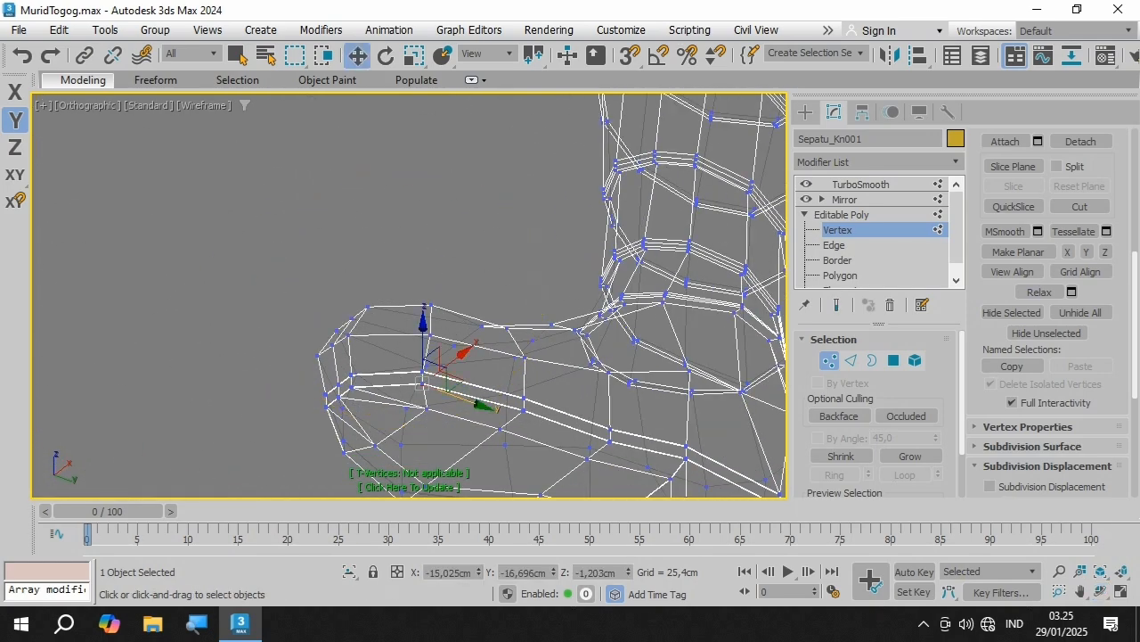
left_click(298, 245)
scroll(492, 245, "down", 4)
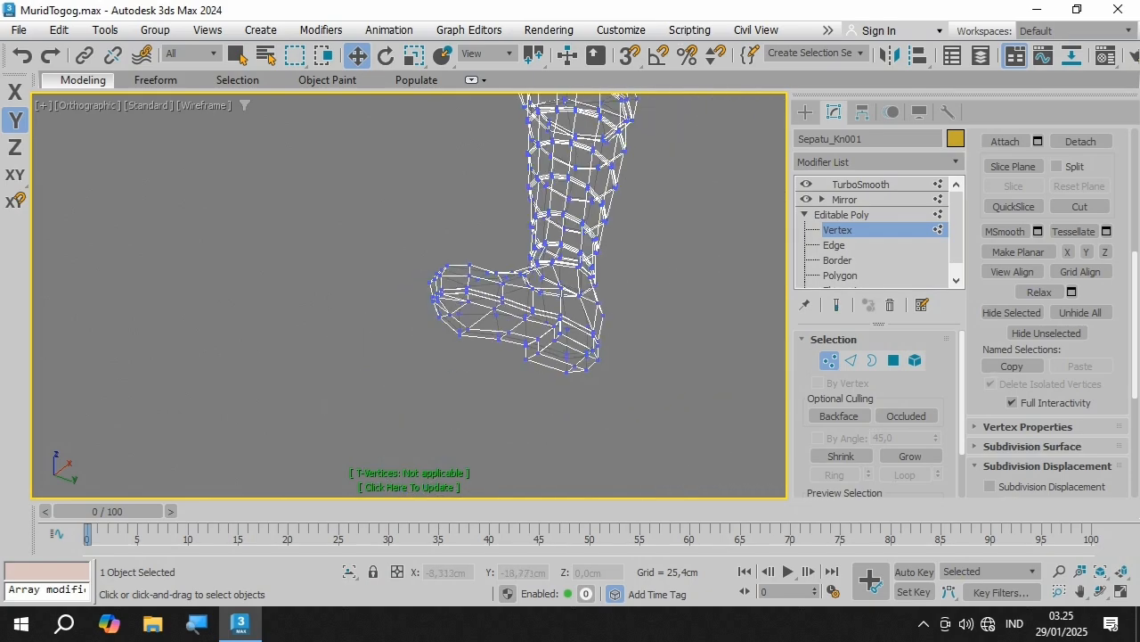
scroll(527, 274, "up", 5)
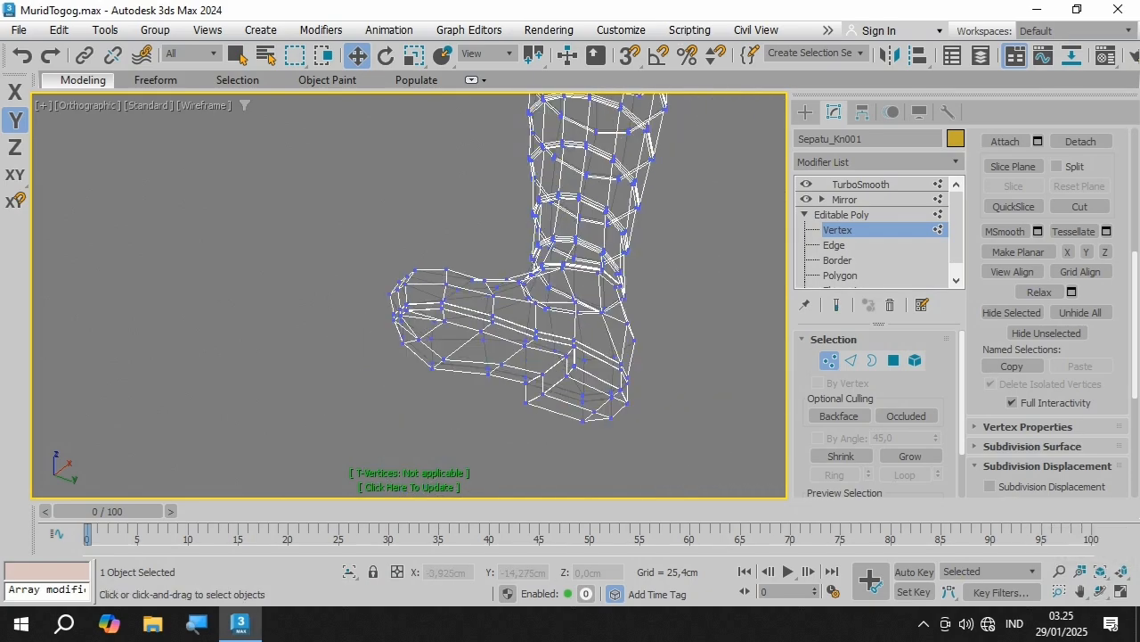
Step: Show the smoothed end result with shaded edged faces, and examine the toe rim, sole and leg surface
left_click(836, 305)
scroll(428, 374, "up", 6)
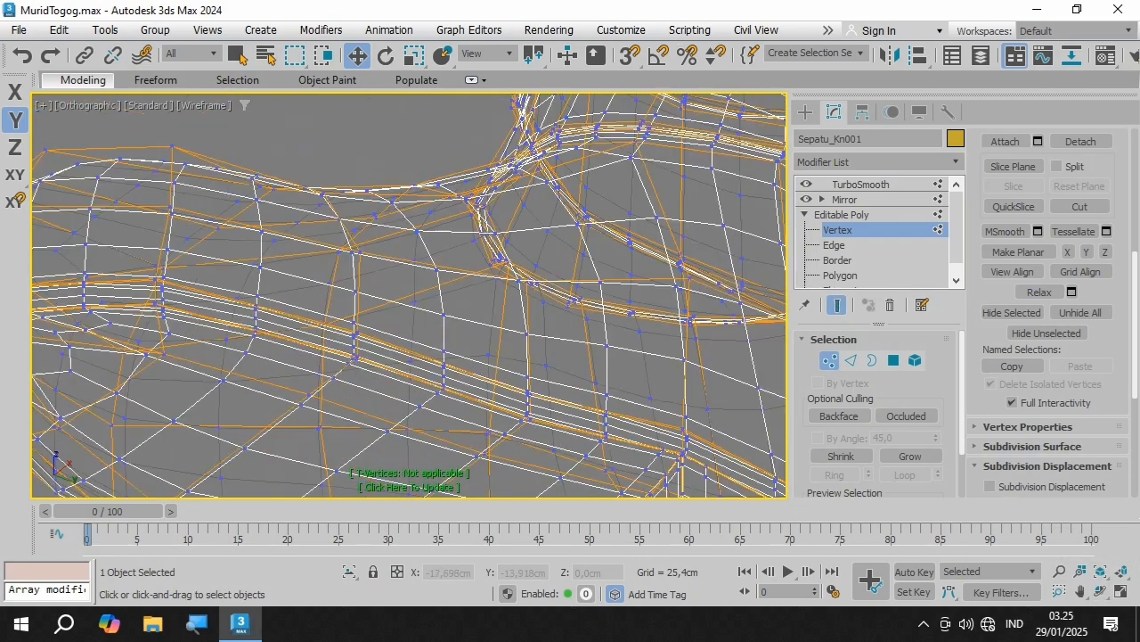
scroll(342, 328, "down", 2)
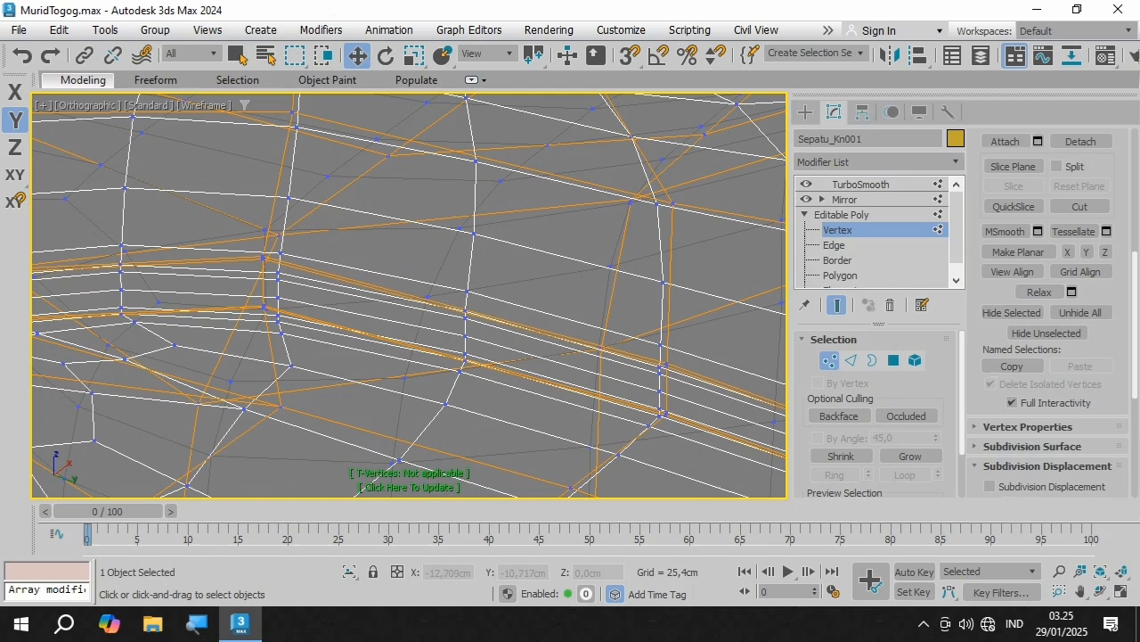
key("F3")
scroll(408, 294, "down", 3)
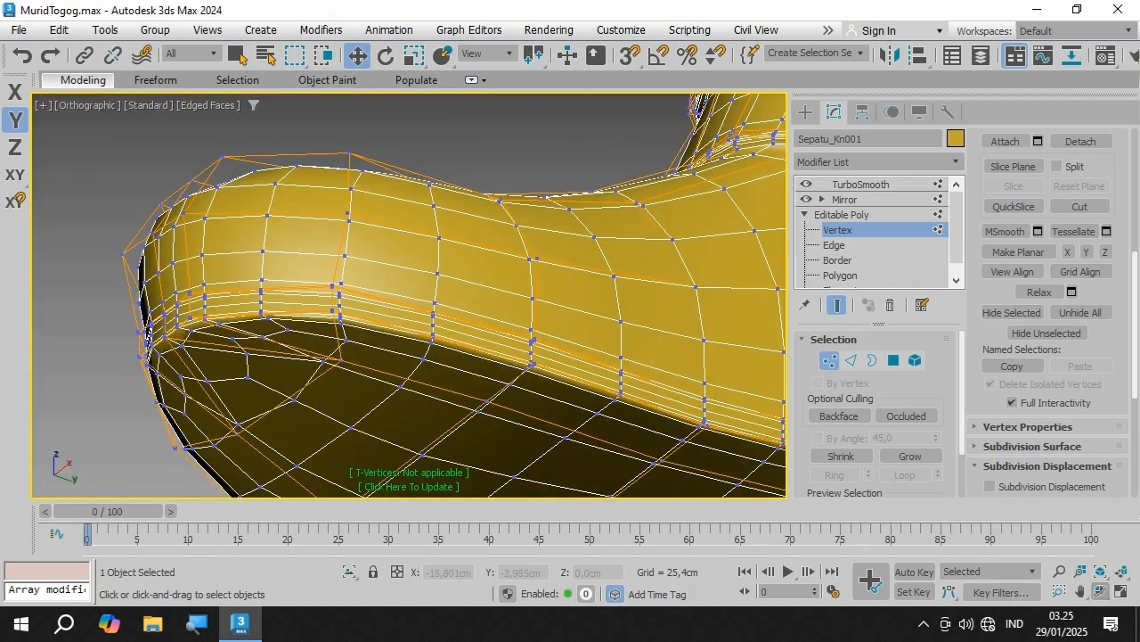
left_click(1101, 572)
left_click(1101, 590)
scroll(426, 416, "up", 5)
mouse_move(419, 392)
left_mouse_down()
mouse_move(426, 415)
mouse_move(446, 405)
mouse_move(415, 399)
left_mouse_up()
right_click(415, 399)
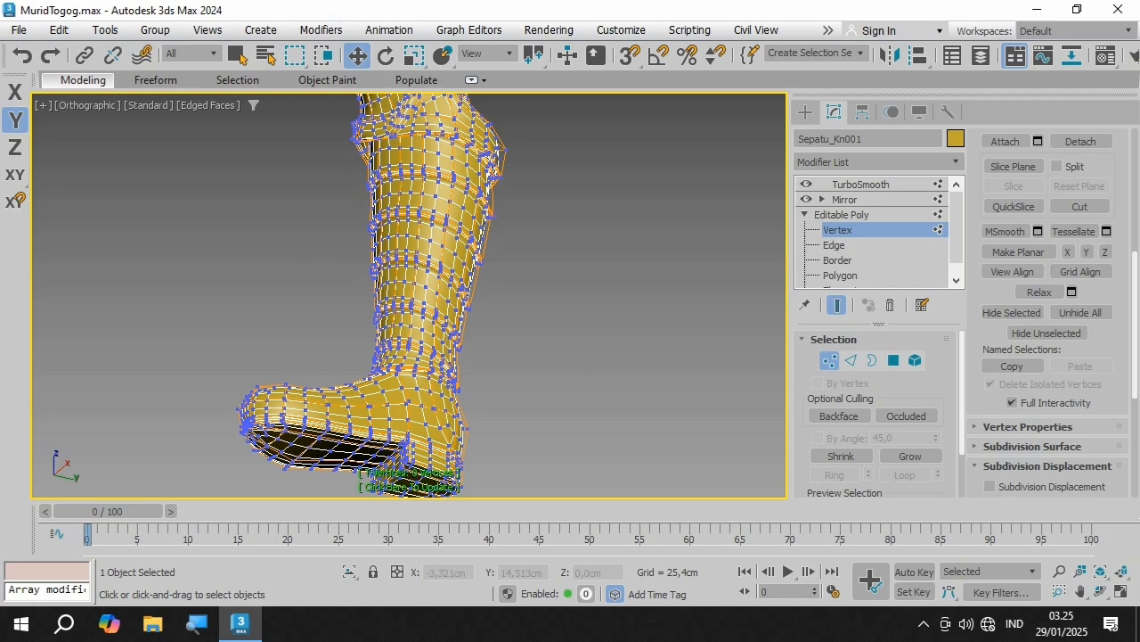
scroll(568, 431, "up", 5)
scroll(499, 401, "down", 5)
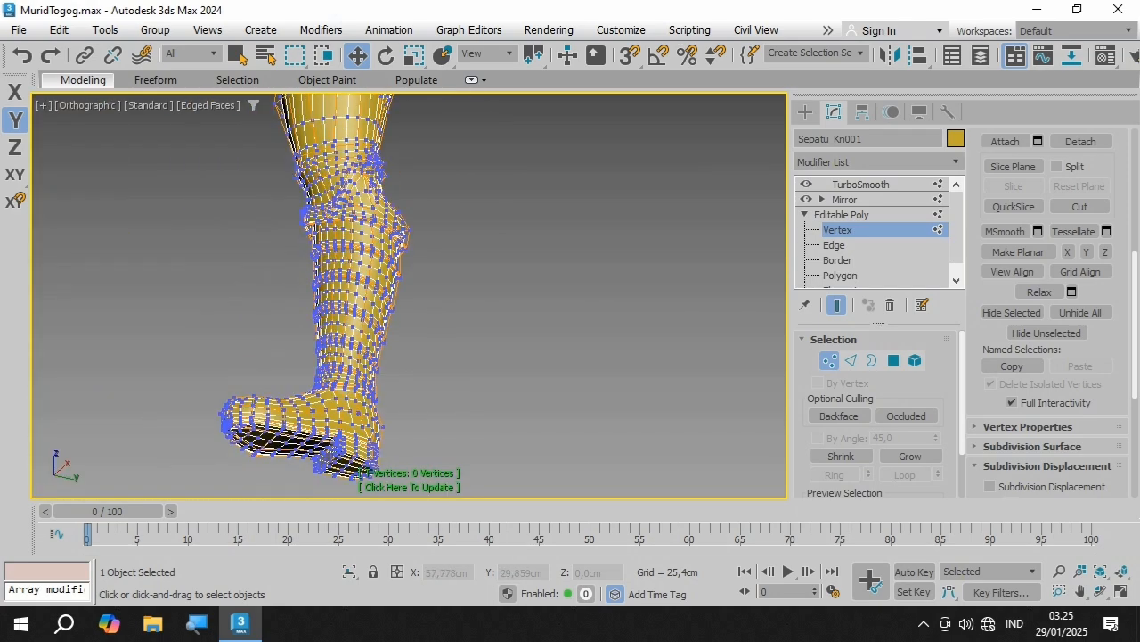
Step: Hide the smoothed end result and turn off the viewport's xView T-Vertices check
left_click(837, 304)
scroll(410, 296, "down", 4)
scroll(410, 296, "up", 3)
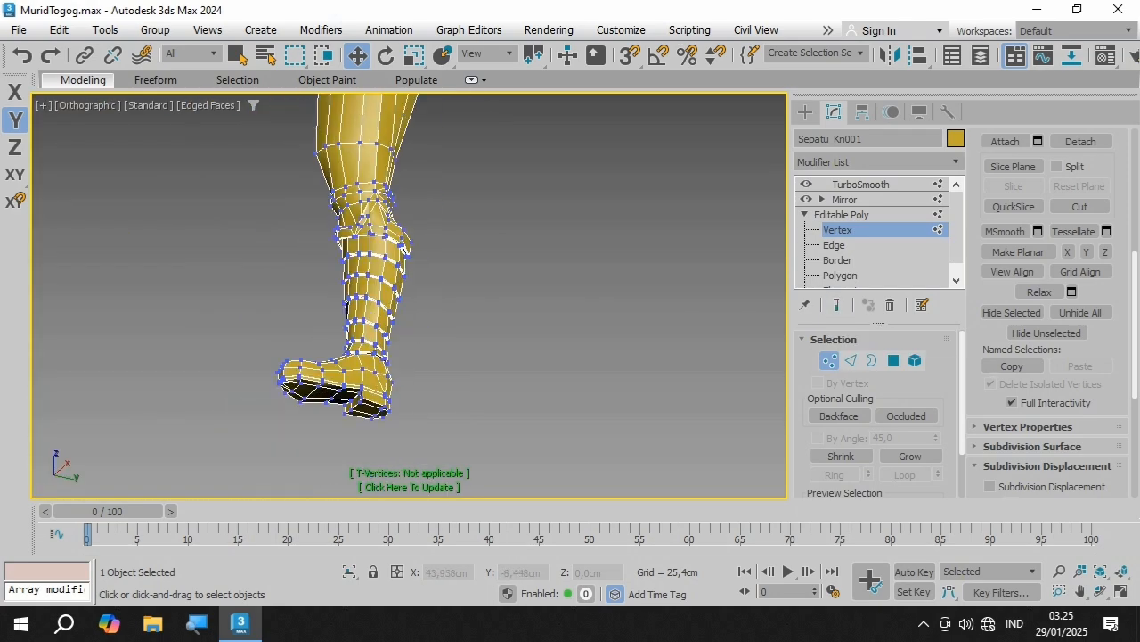
left_click(41, 105)
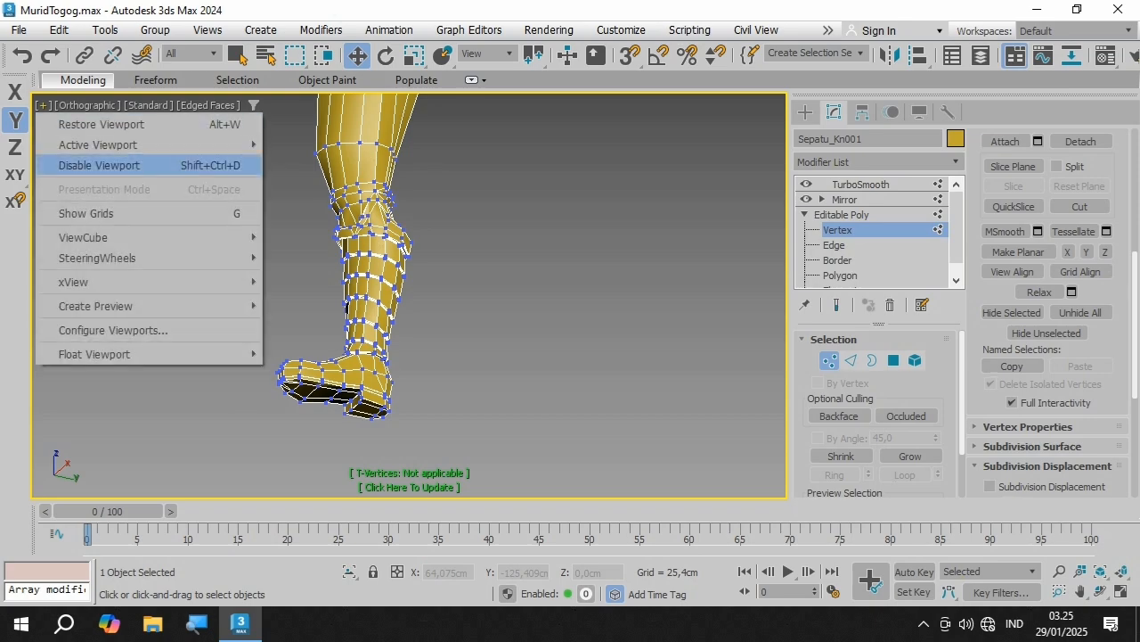
mouse_move(89, 277)
left_click(326, 425)
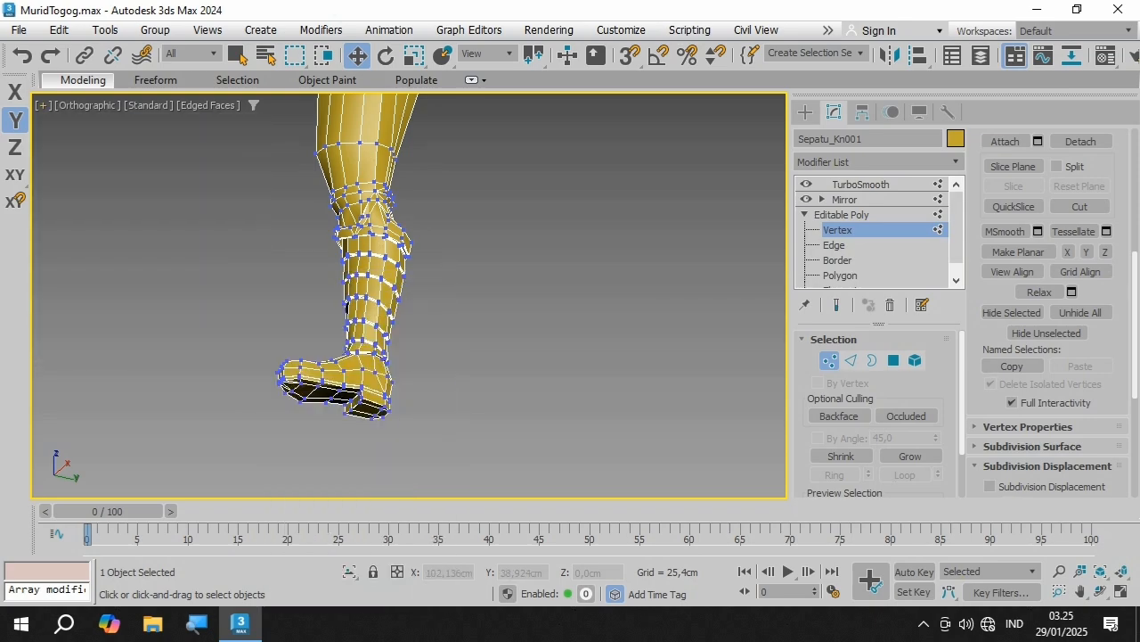
Step: Leave vertex editing for the Mirror modifier level, switch to plain object selection, and inspect the smoothed pair of legs
left_click(841, 215)
left_click(845, 200)
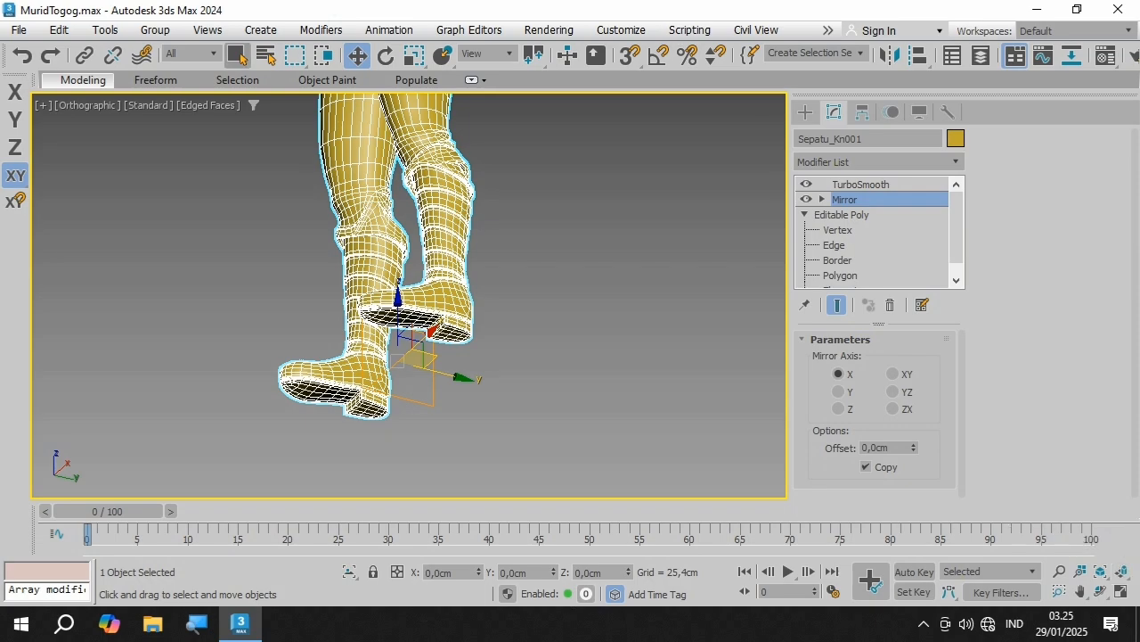
left_click(237, 55)
scroll(448, 483, "down", 3)
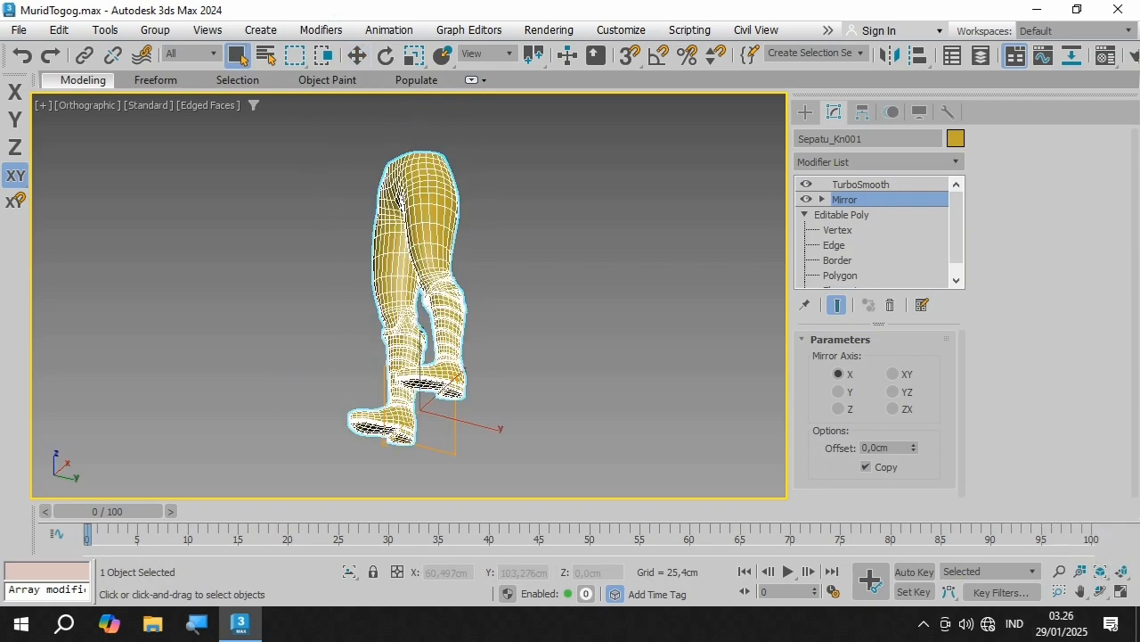
left_click(1102, 591)
left_click_drag(374, 285, 673, 332)
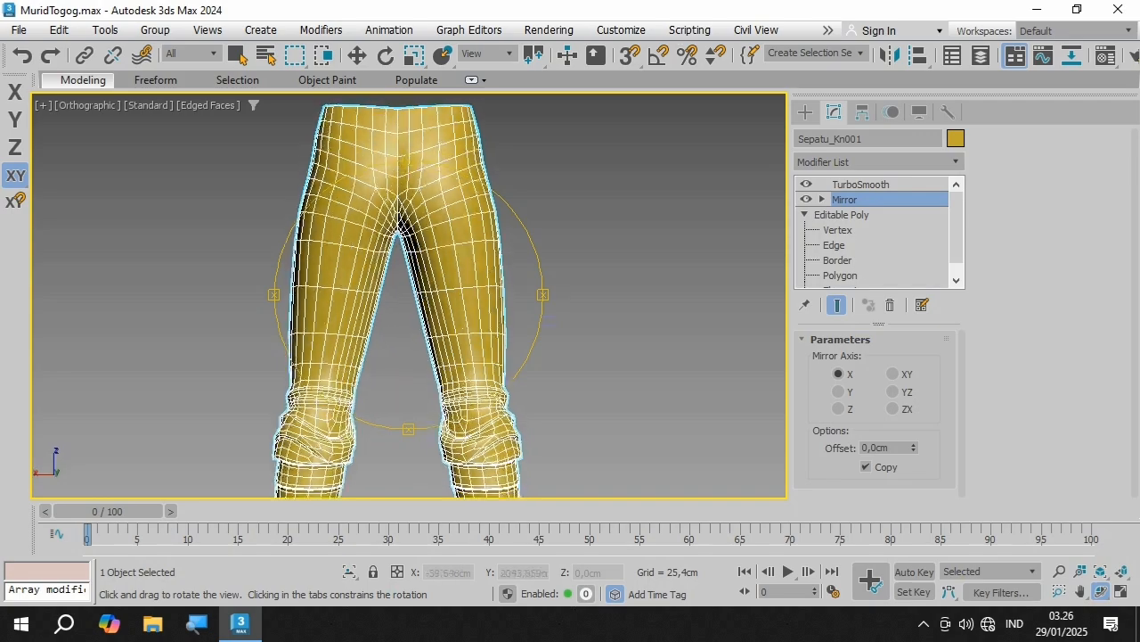
key("Escape")
scroll(472, 392, "down", 4)
scroll(490, 399, "up", 5)
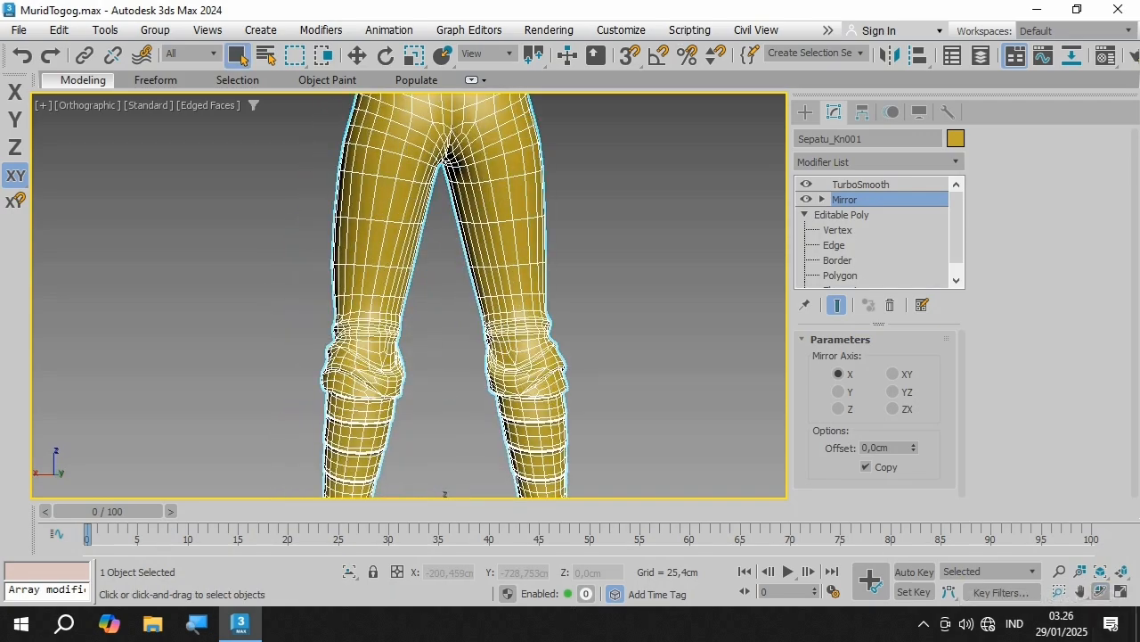
Step: Examine the smoothed pair of legs as a whole without edge display, and look closely at the waist opening
key("ctrl+r")
scroll(445, 294, "down", 3)
mouse_move(499, 267)
left_mouse_down()
mouse_move(606, 267)
mouse_move(517, 267)
left_mouse_up()
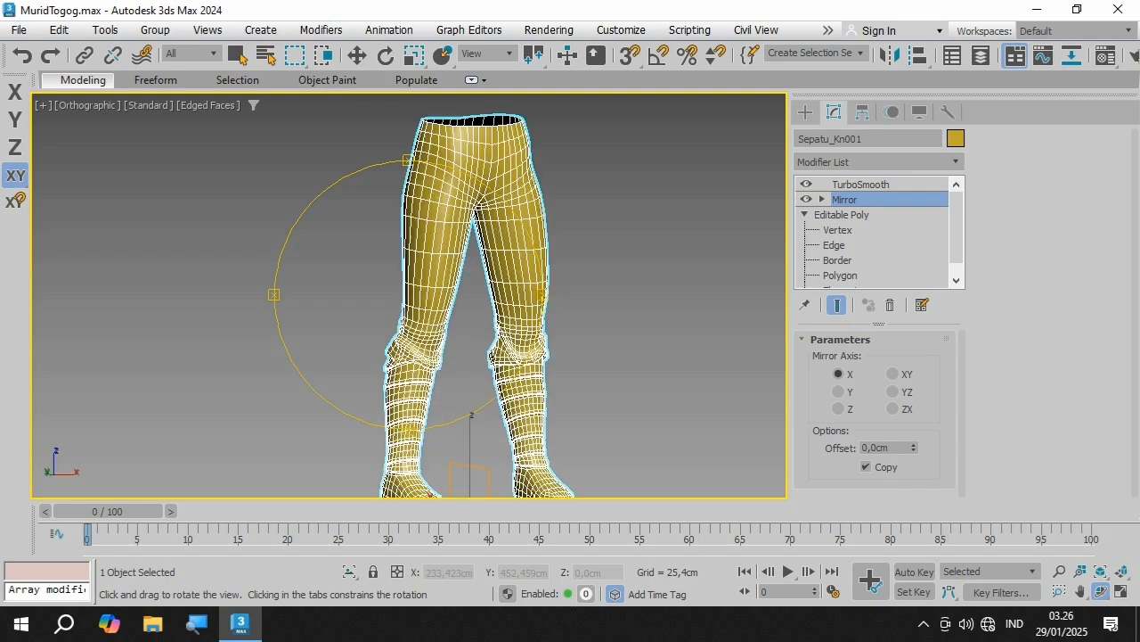
key("Escape")
left_click(1102, 571)
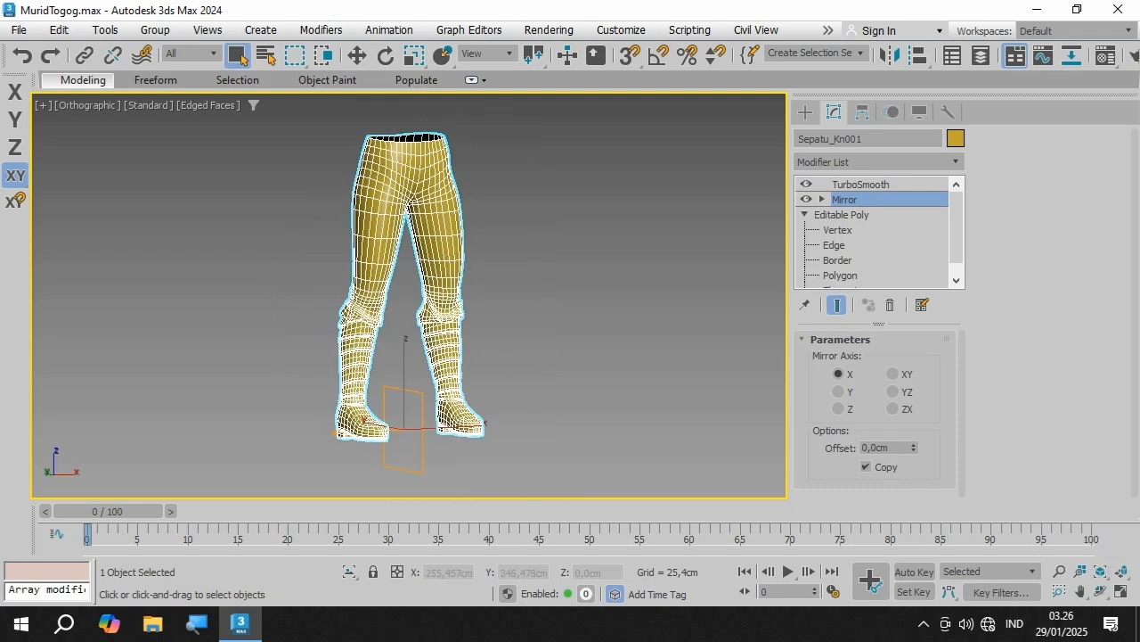
key("F4")
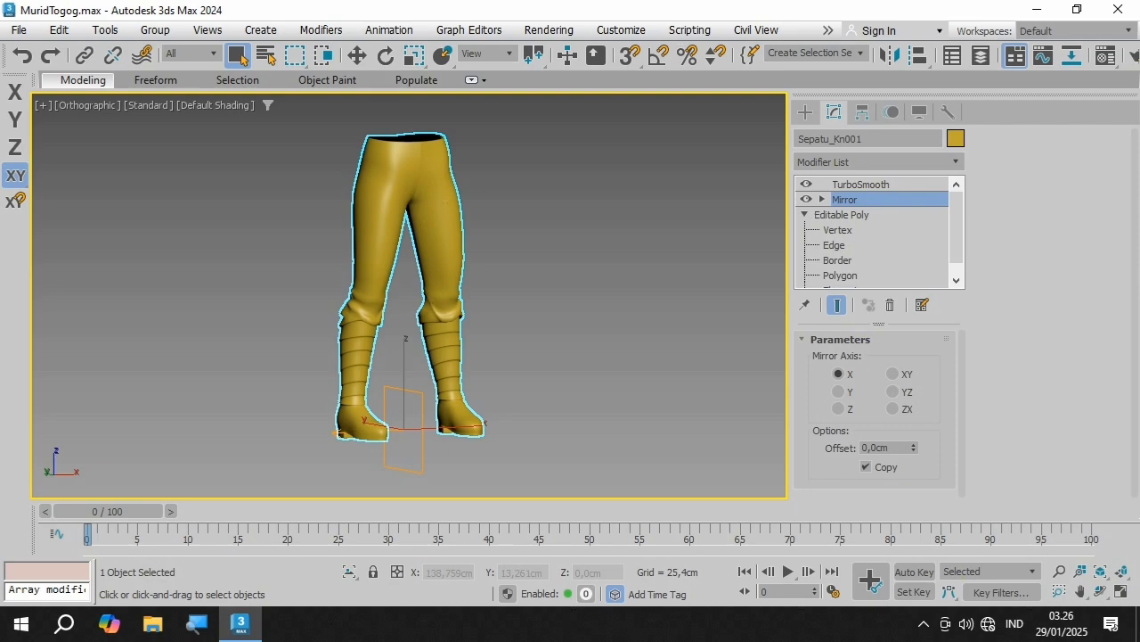
key("ctrl+r")
left_click_drag(499, 294, 611, 294)
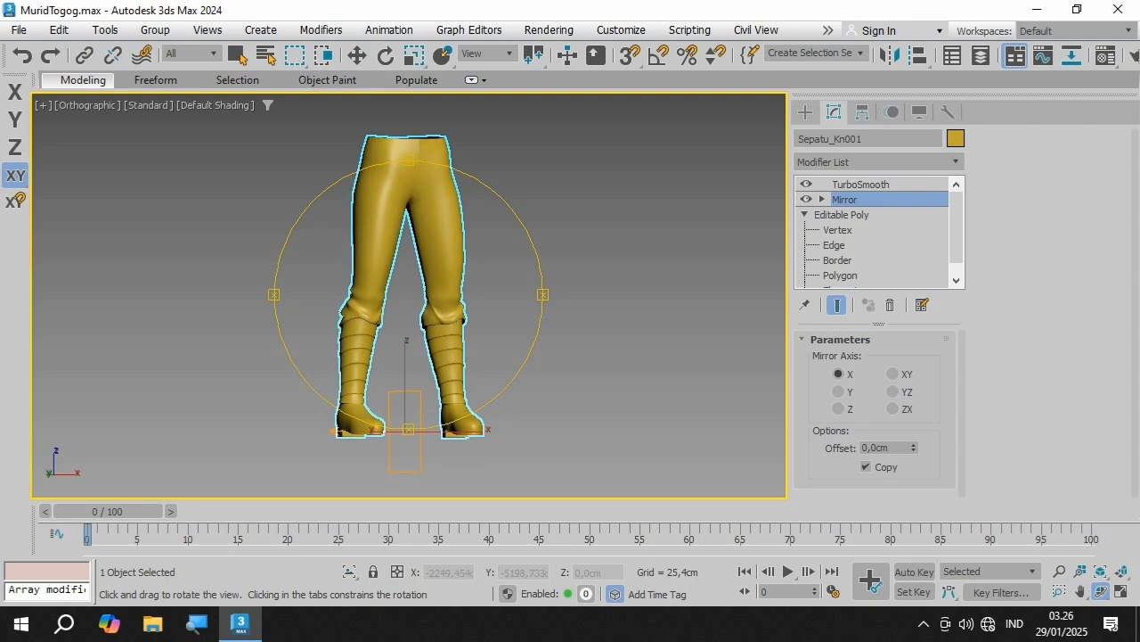
left_click(236, 55)
scroll(412, 125, "up", 10)
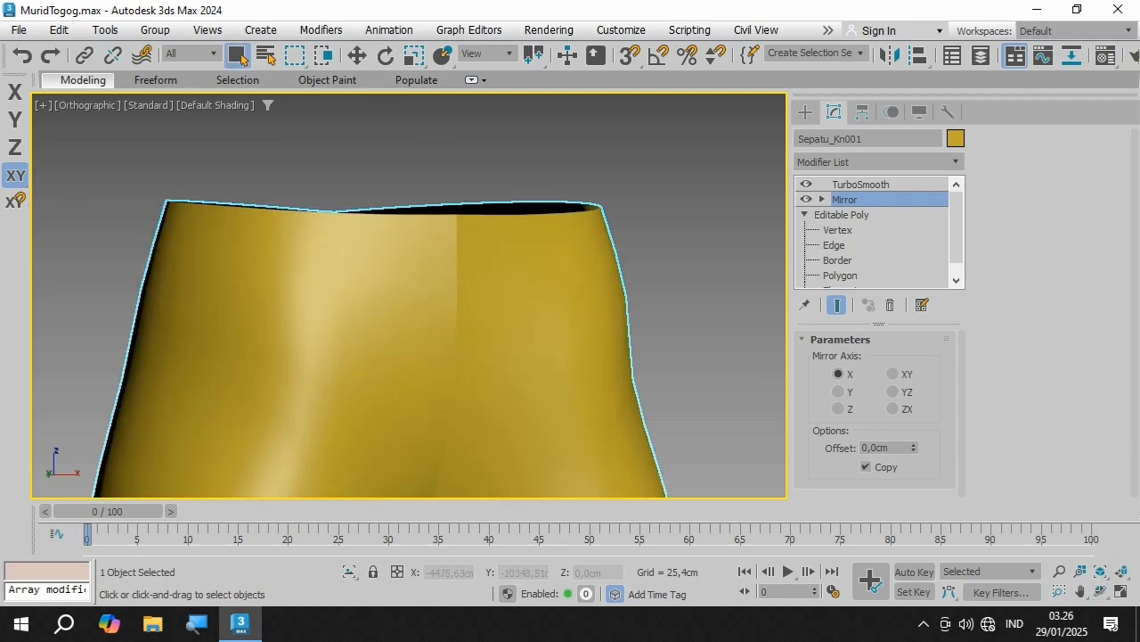
Step: Enter edge editing on the Editable Poly base of the leg mesh and display its edged faces
left_click(838, 230)
key("3")
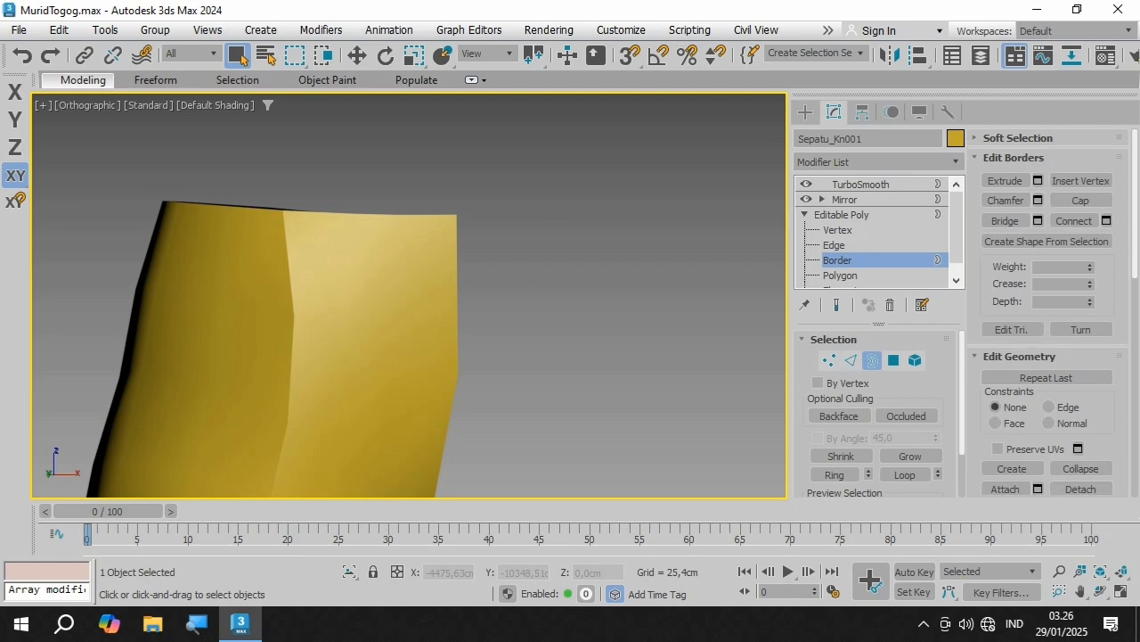
key("2")
key("F4")
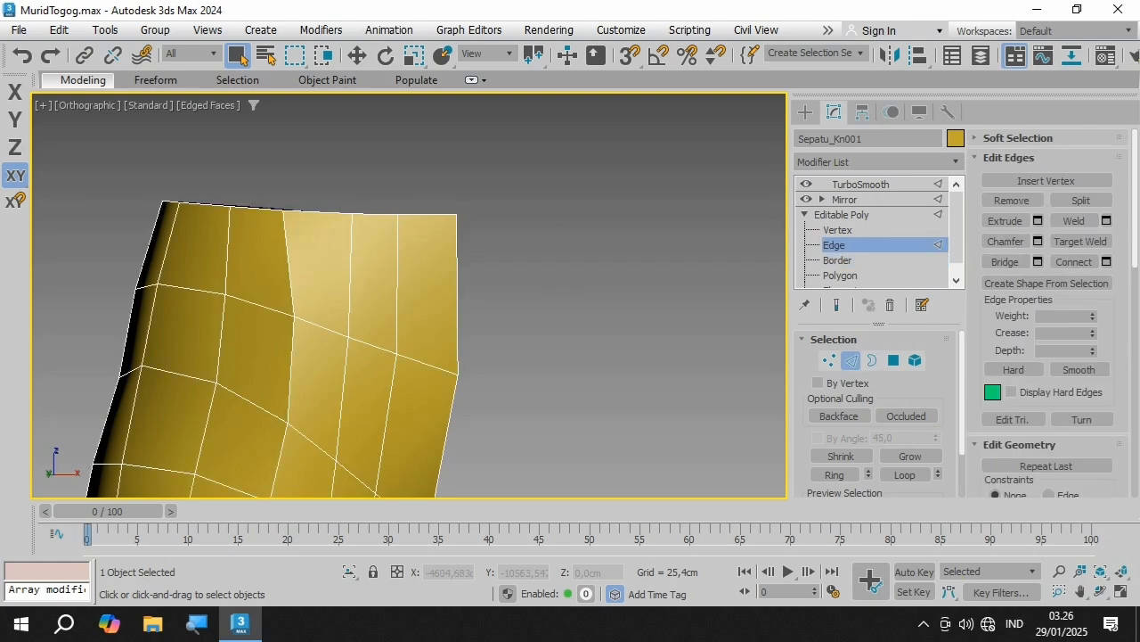
Step: Try to extend the waist's open rim upward along Z by extruding its edge loop
middle_click_drag(401, 356, 507, 354)
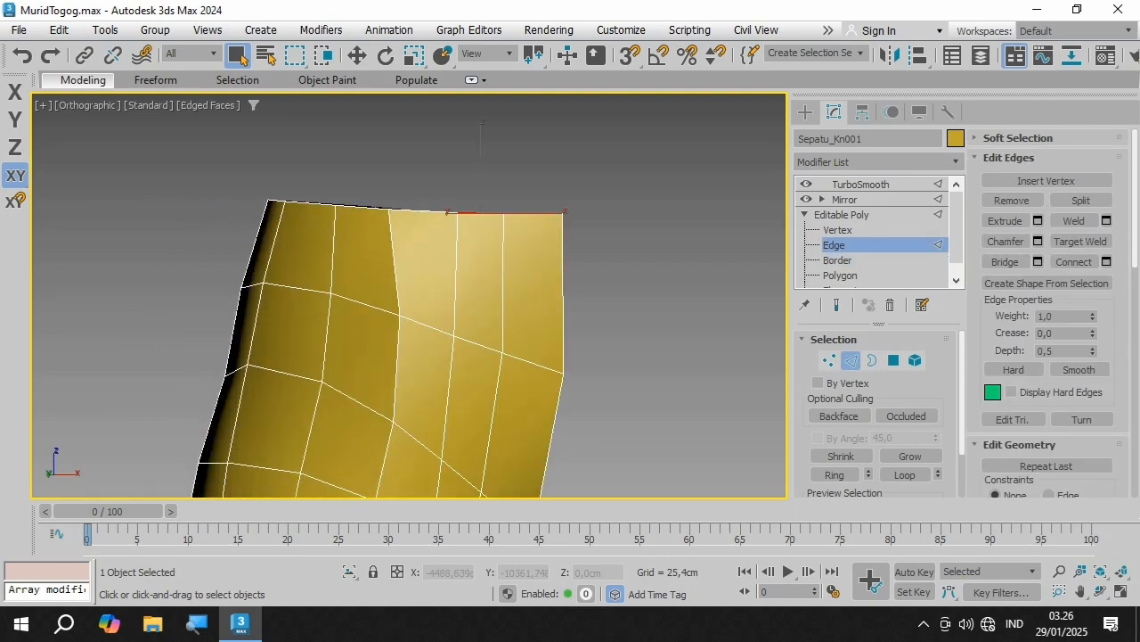
left_click(1102, 590)
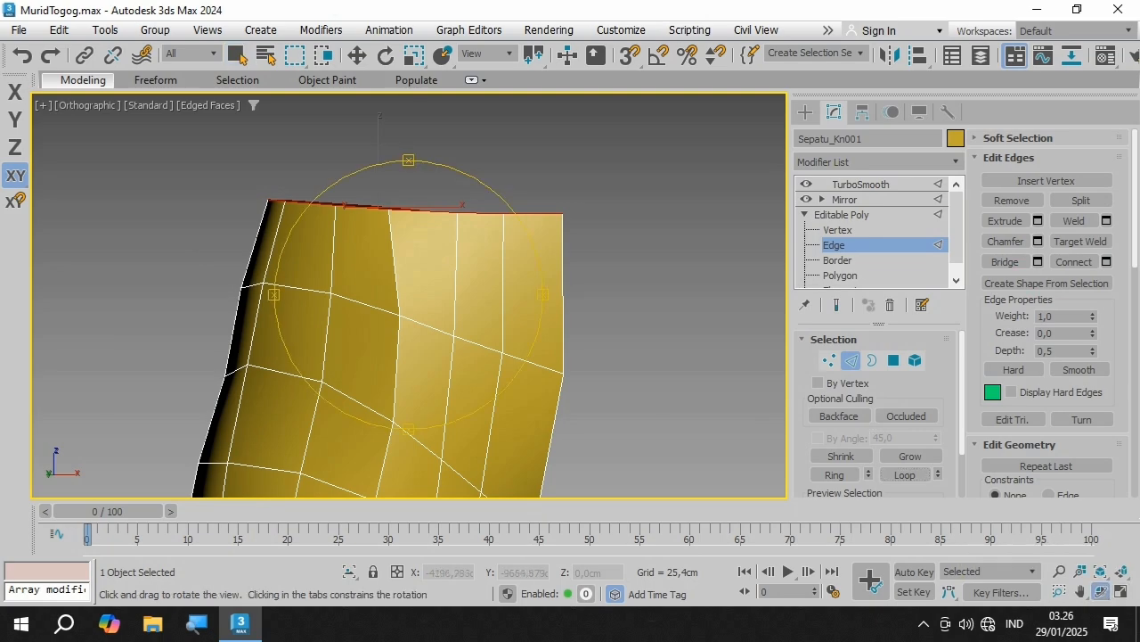
left_click_drag(383, 303, 464, 322)
left_click(237, 54)
right_click(459, 238)
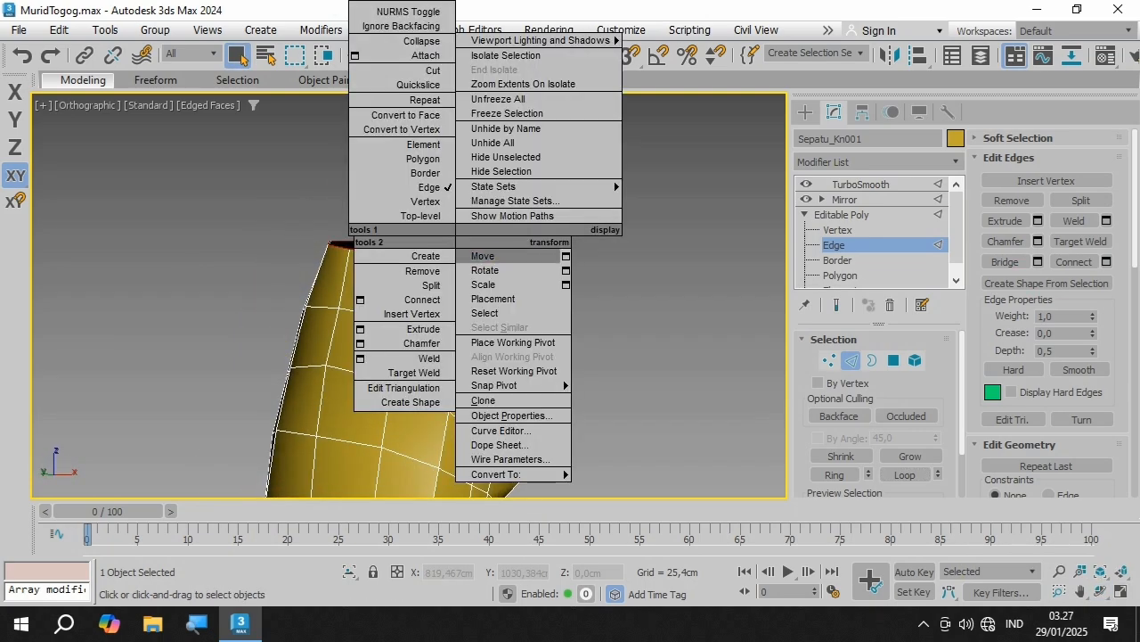
left_click(482, 247)
left_click_drag(412, 201, 412, 186)
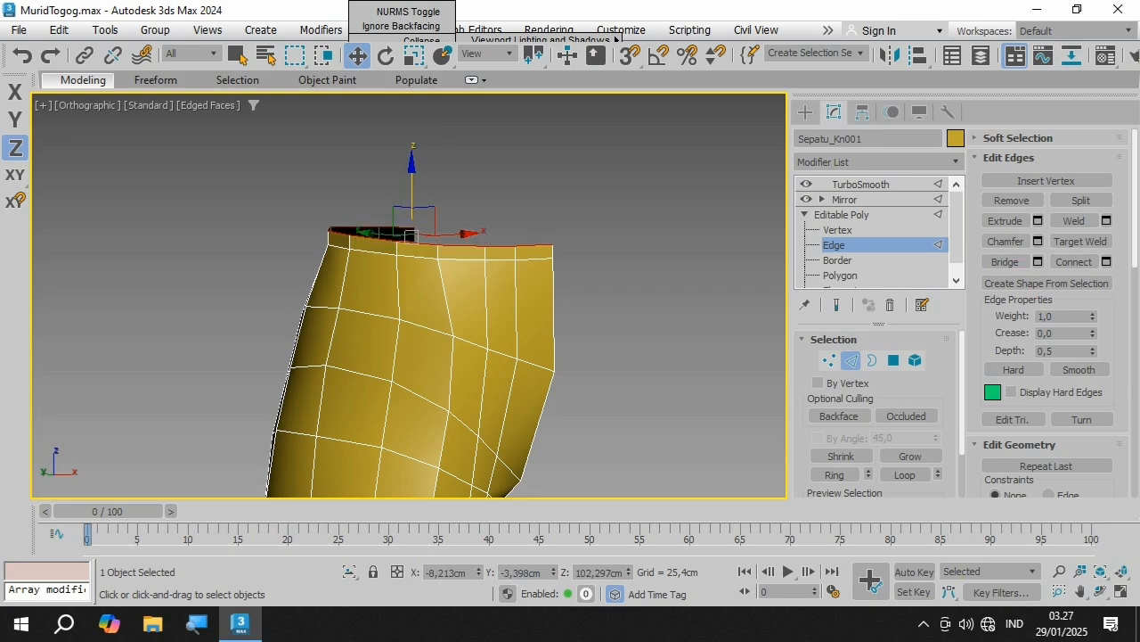
key("ctrl+z")
key("ctrl+z")
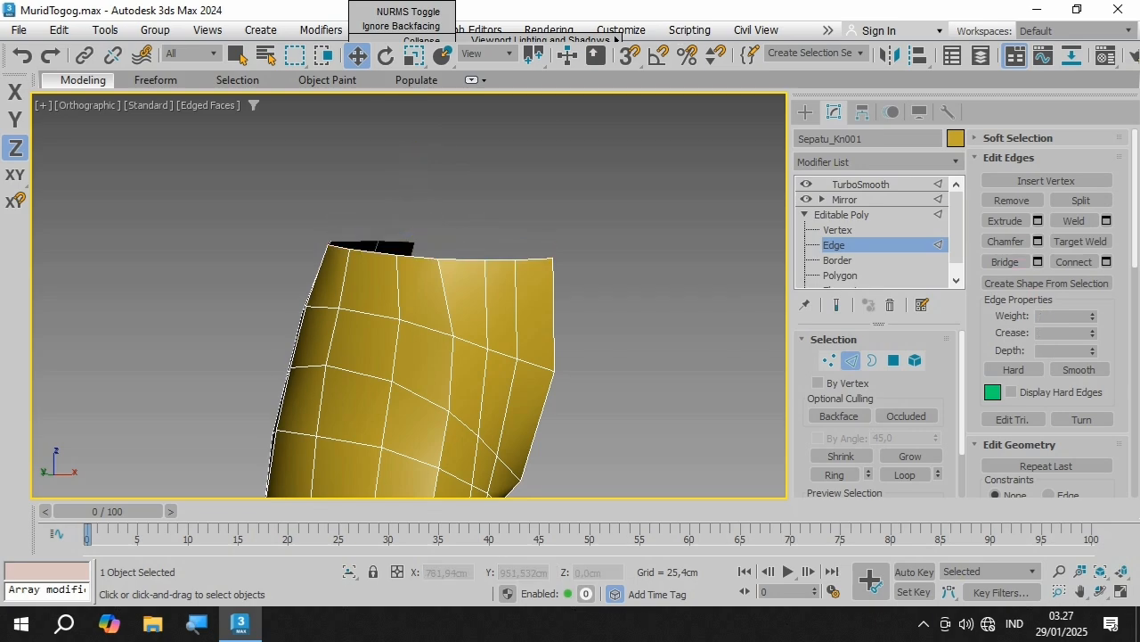
Step: Connect the ring of vertical edges just below the waist rim with 2 segments, pinch 0 and slide 60
left_click(398, 289)
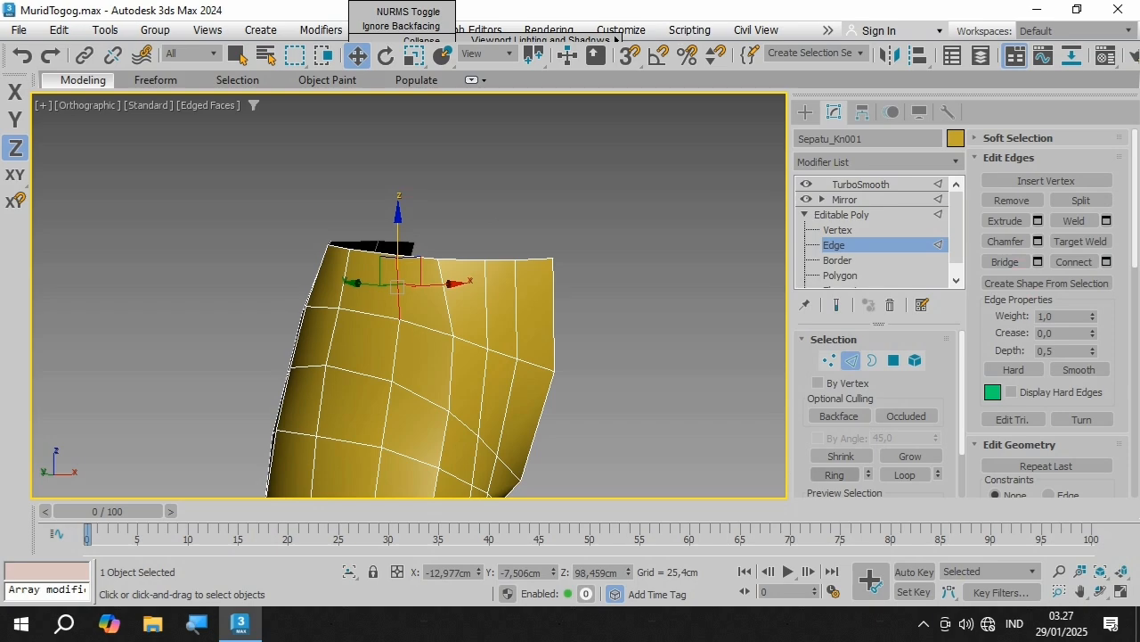
left_click(835, 475)
left_click(1073, 261)
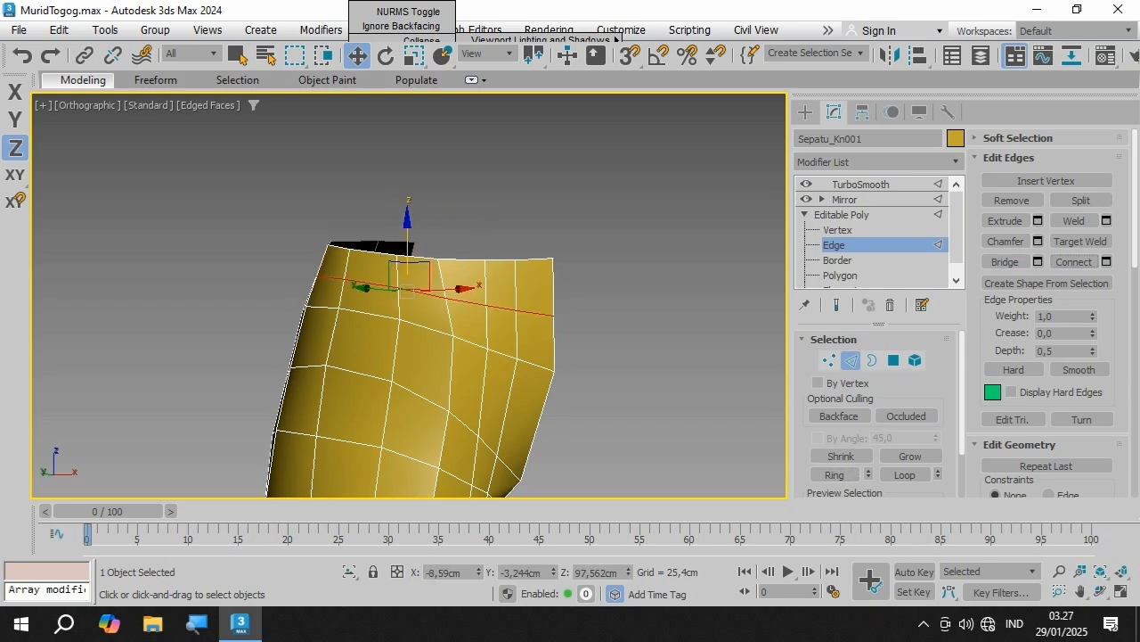
left_click(1107, 261)
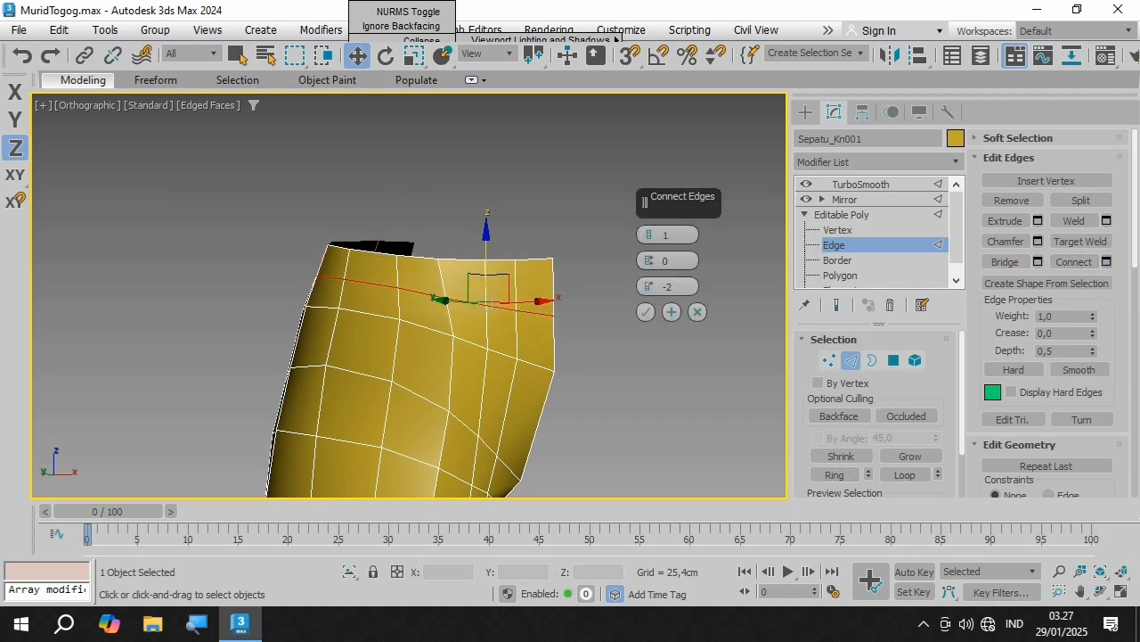
scroll(549, 285, "up", 3)
mouse_move(649, 286)
left_mouse_down()
mouse_move(649, 271)
mouse_move(648, 287)
left_mouse_up()
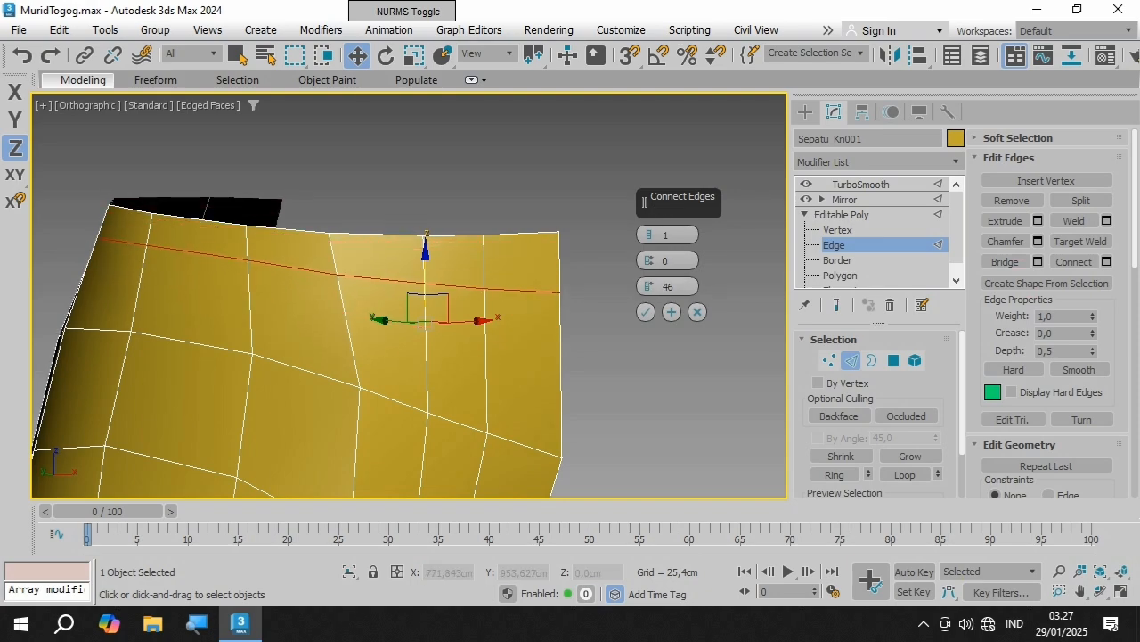
left_click(1101, 591)
left_click_drag(356, 303, 463, 299)
middle_click_drag(838, 262, 668, 260, "alt")
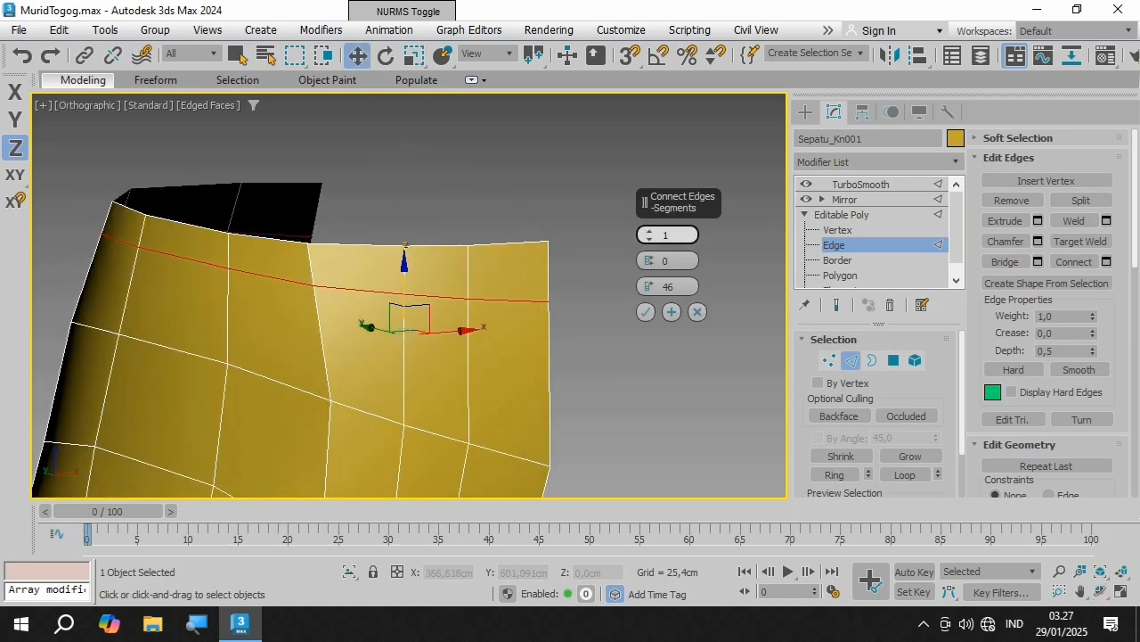
left_click(650, 232)
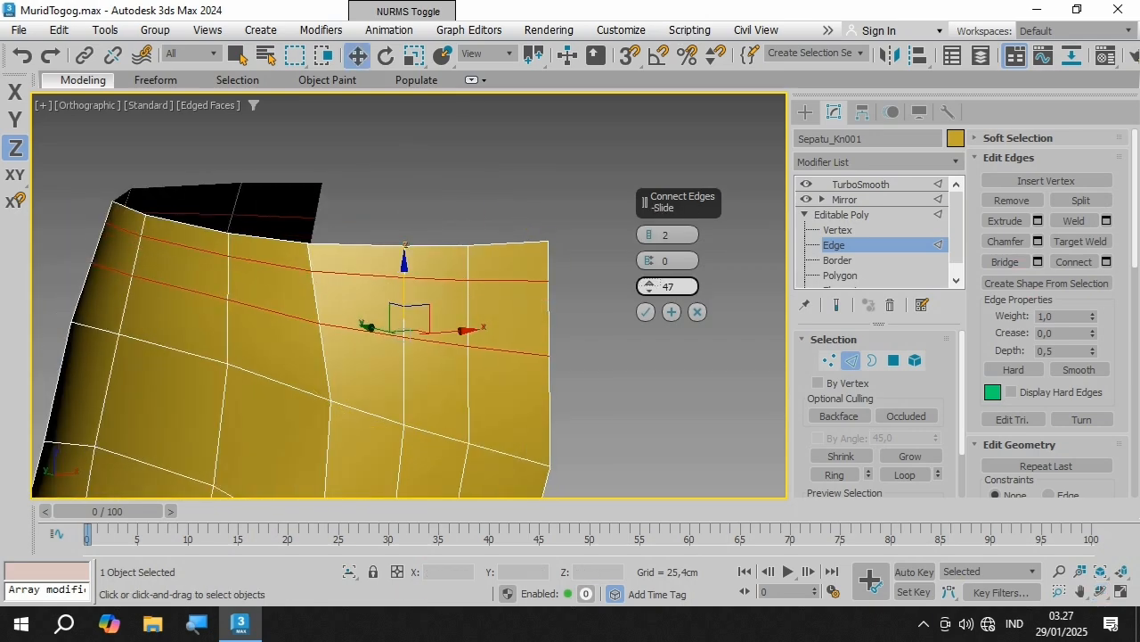
left_click_drag(648, 286, 649, 273)
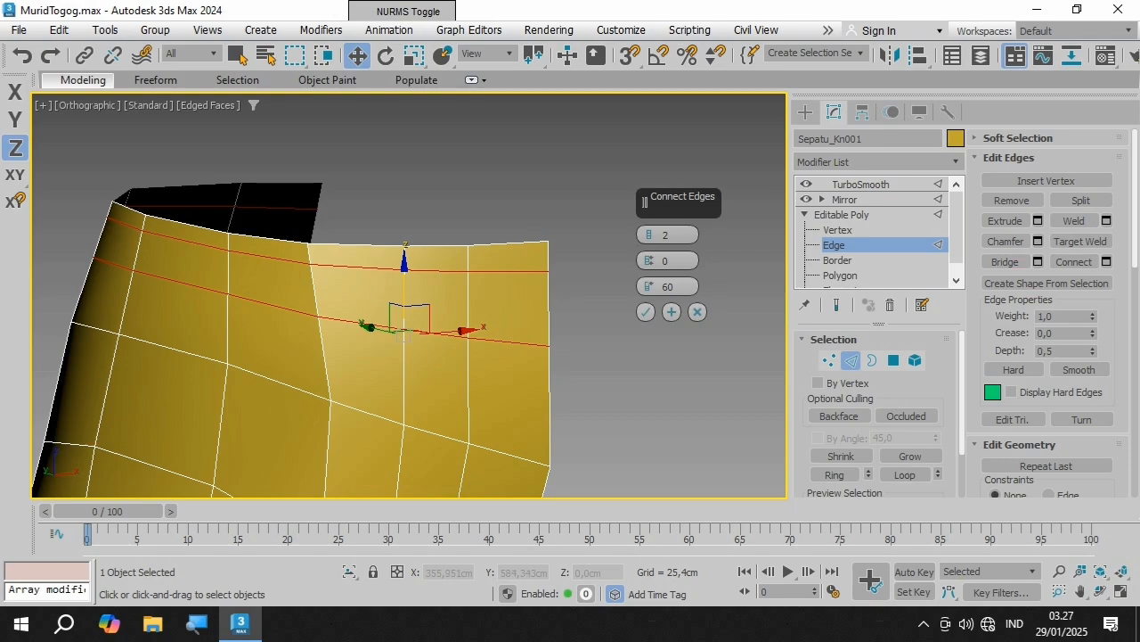
left_click(645, 311)
Step: Select the lower of the two new waist edge loops and raise it along Z toward the rim
left_click(510, 340)
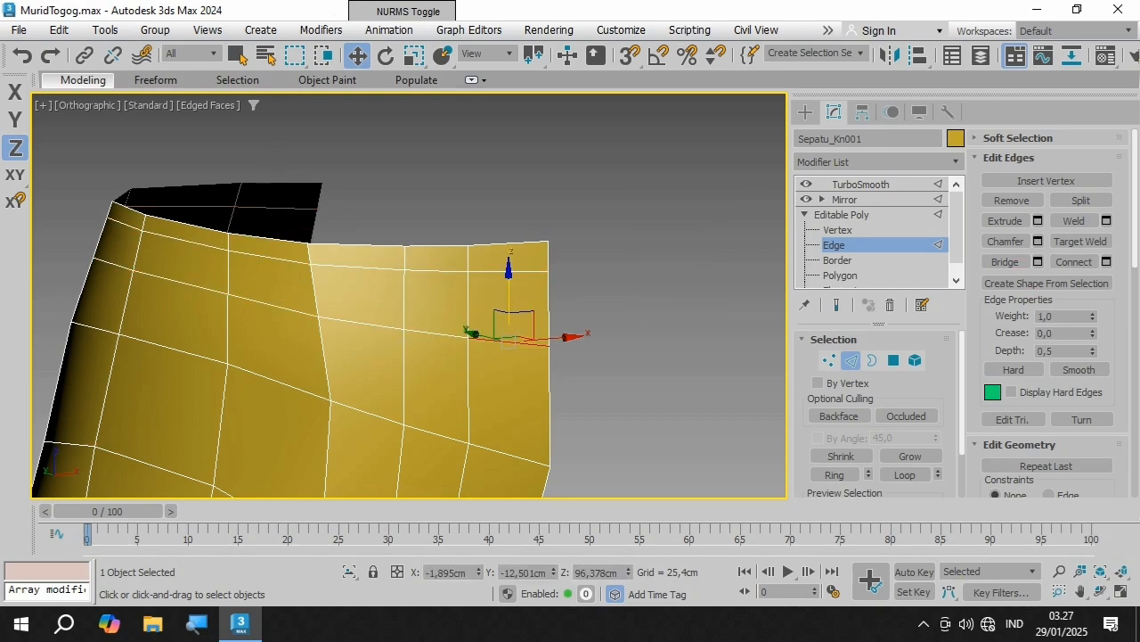
key("alt+r")
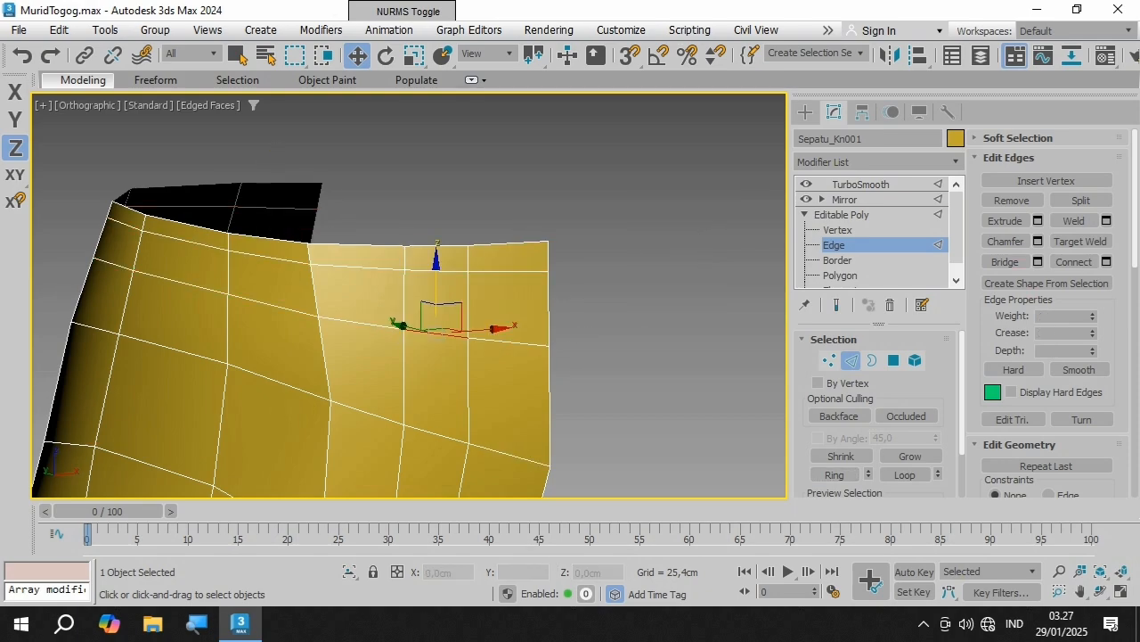
left_click(905, 474)
left_click_drag(266, 227, 267, 207)
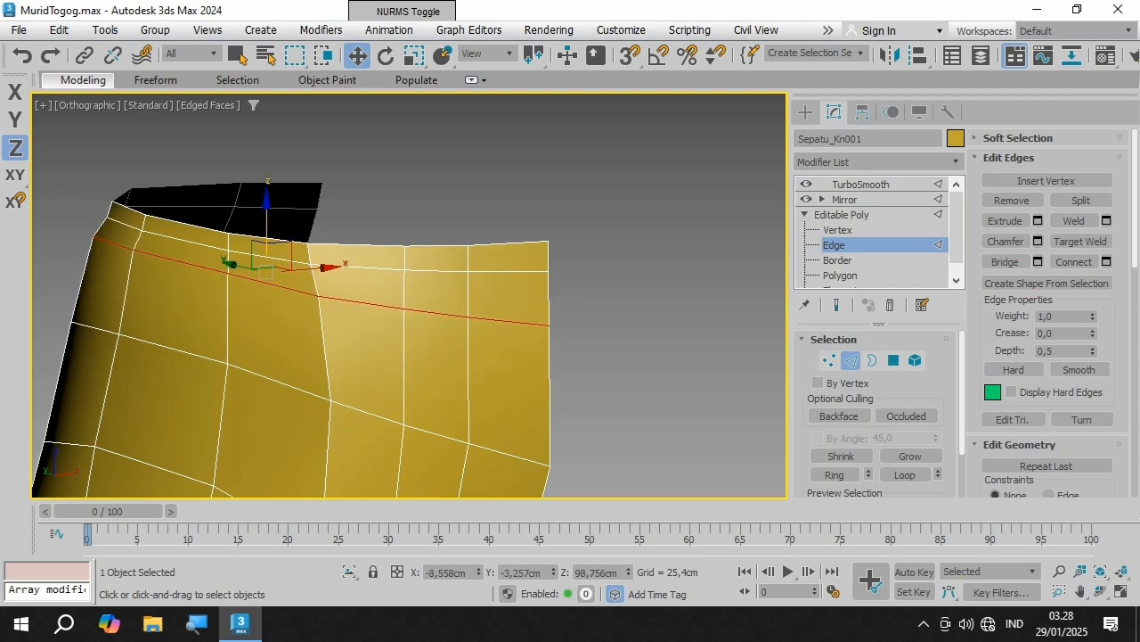
middle_click_drag(266, 207, 369, 274, "alt")
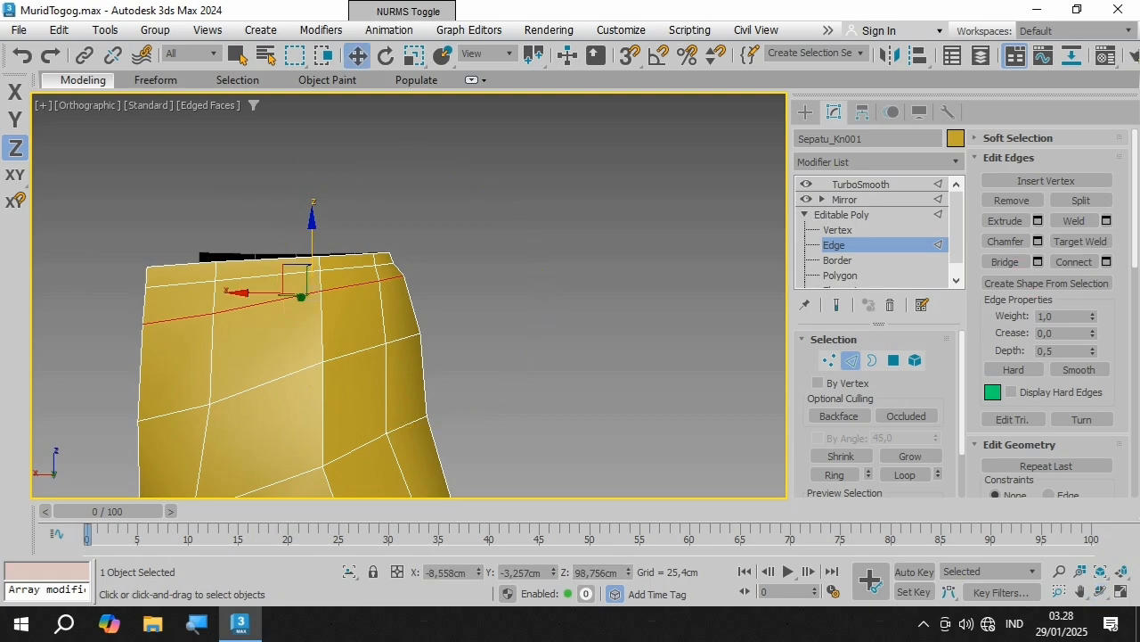
Step: Raise the centre-back vertex of the lower waist loop and its neighbour along Z to even out the band
key("1")
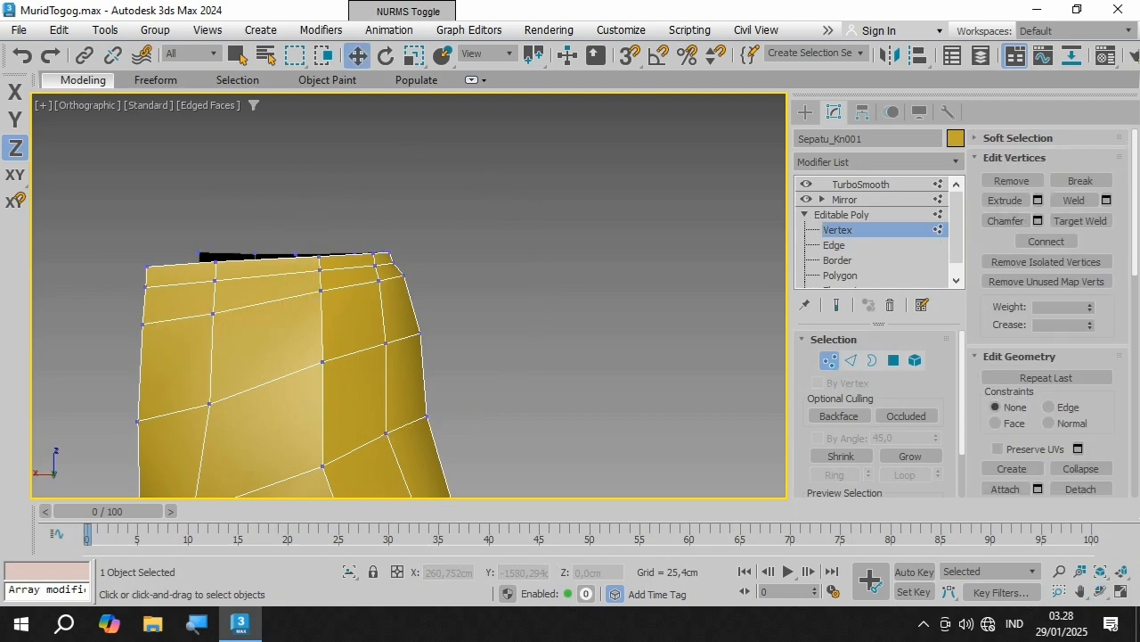
left_click(142, 324)
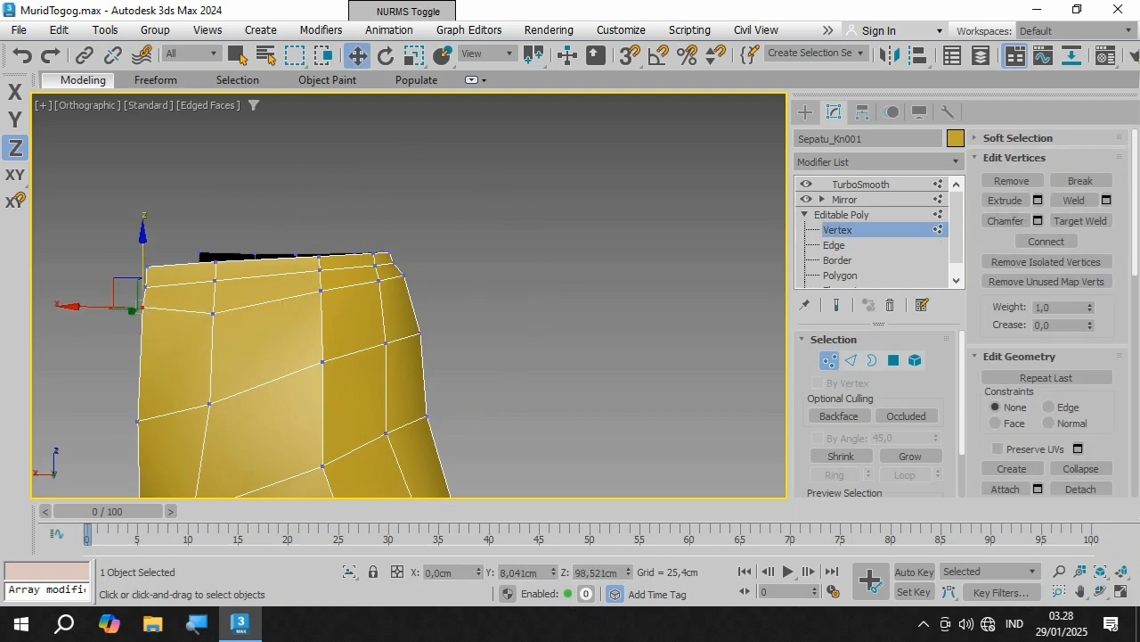
left_click(213, 313)
left_click(213, 298)
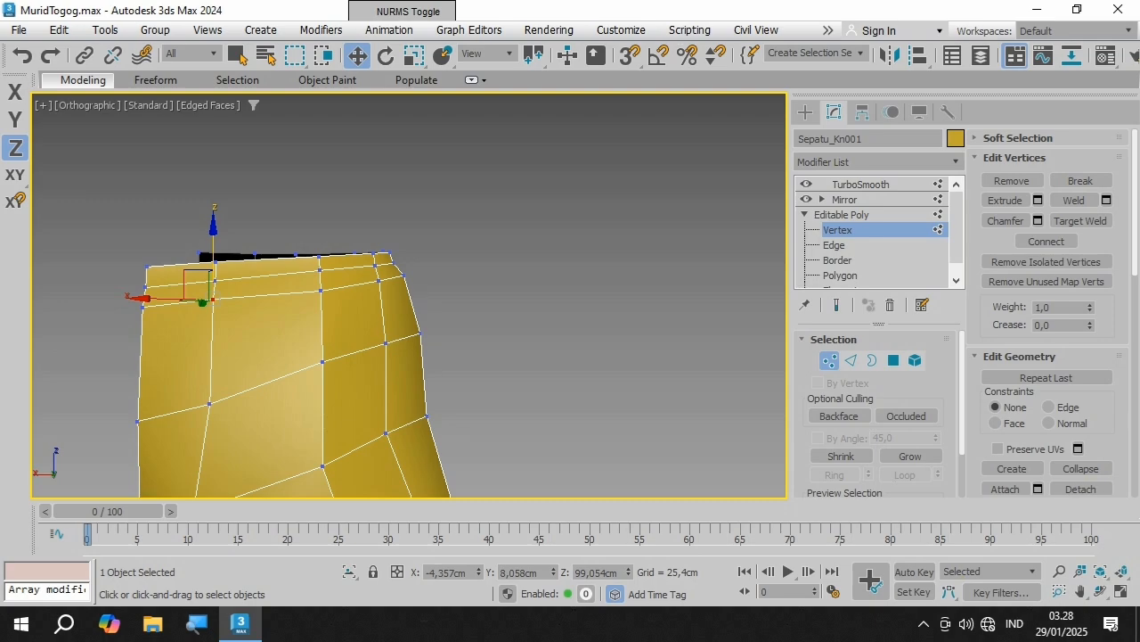
Step: Move the two vertices at the outer side of the lower waist loop inward along X and slightly down
left_click(402, 274)
key("F5")
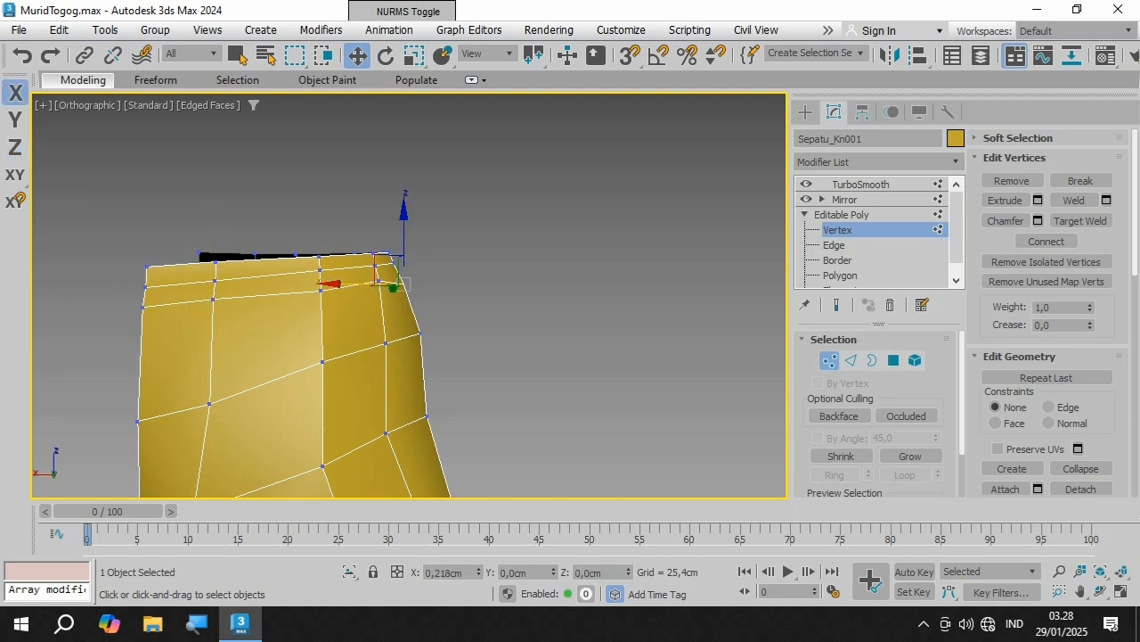
left_click(378, 280)
key("F7")
left_click_drag(378, 280, 378, 284)
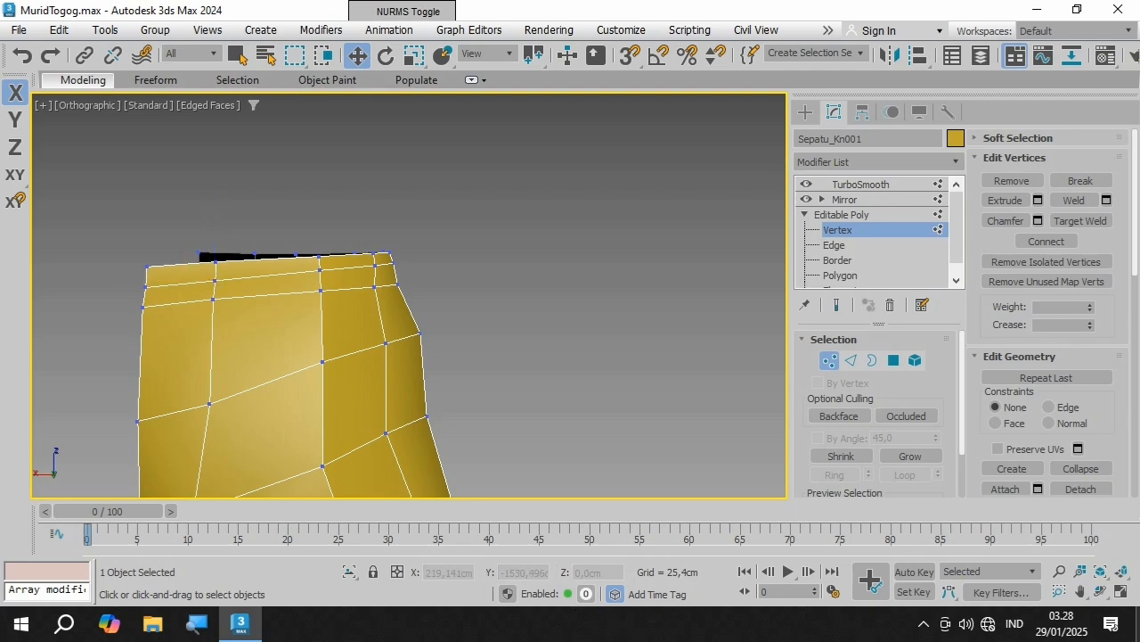
Step: Shift two side vertices in the row below the waist band along Y to straighten the vertical edge lines
middle_click_drag(408, 294, 335, 281, "alt")
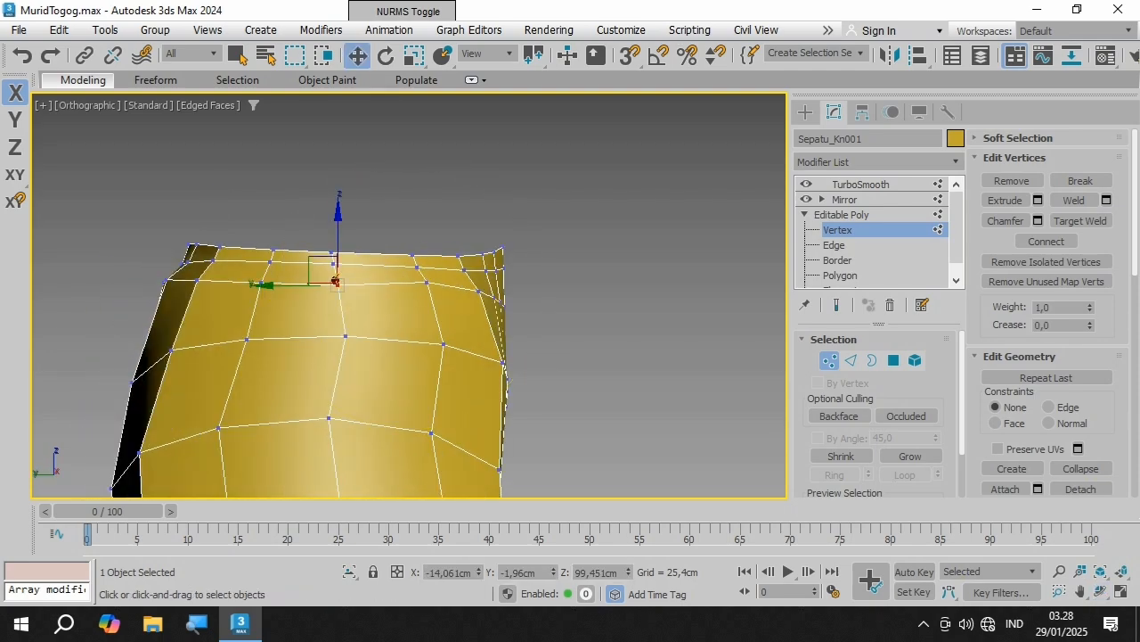
left_click(344, 334)
key("F6")
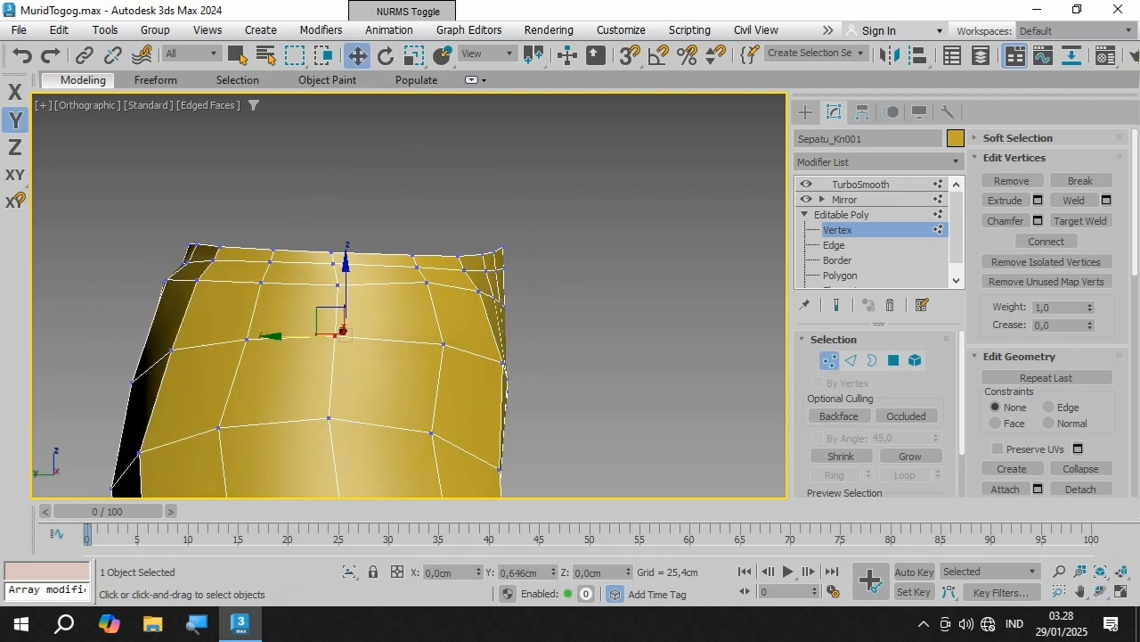
left_click_drag(343, 331, 336, 332)
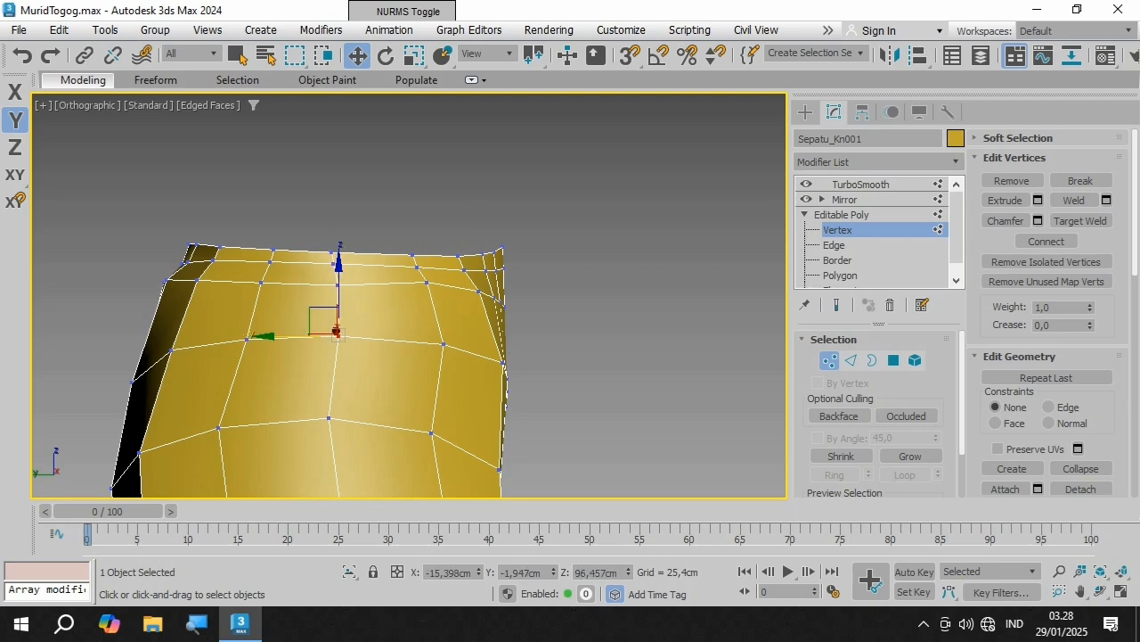
left_click(442, 341)
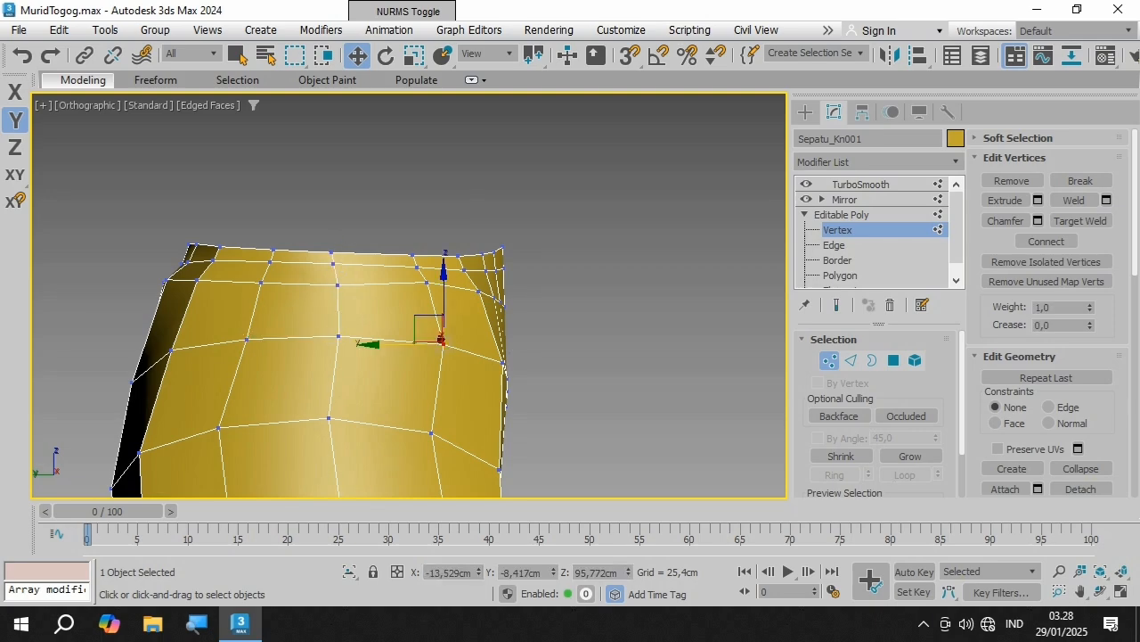
key("ctrl+d")
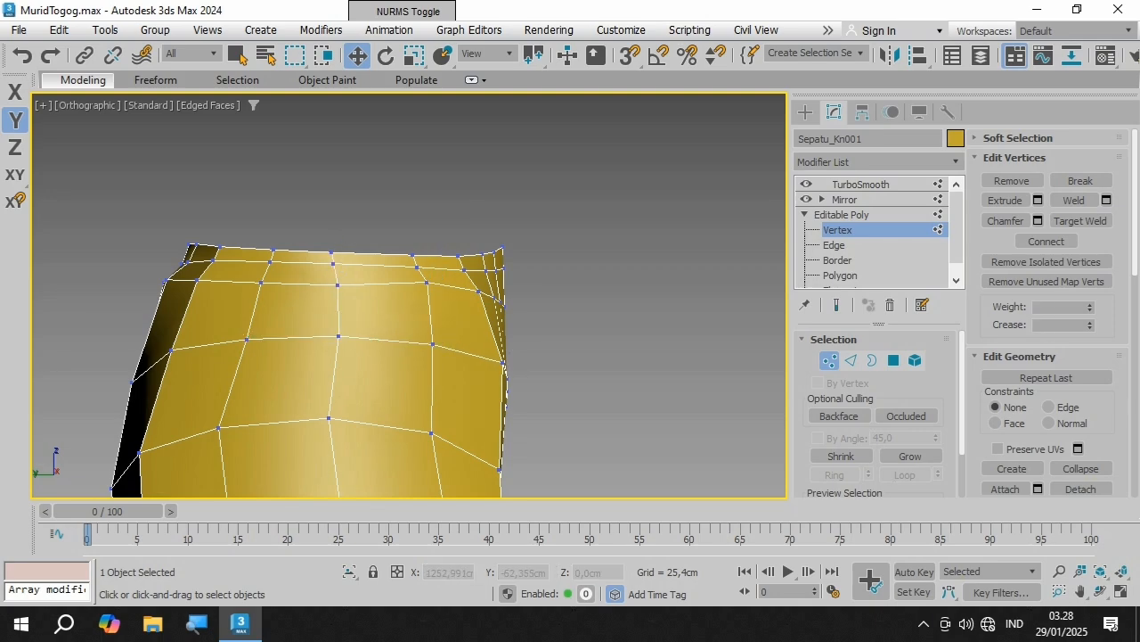
Step: Reposition the front and back vertices of the lower waist loop in the YZ plane to even the band's height
left_click(426, 282)
left_click_drag(427, 234, 464, 275)
left_click(166, 281)
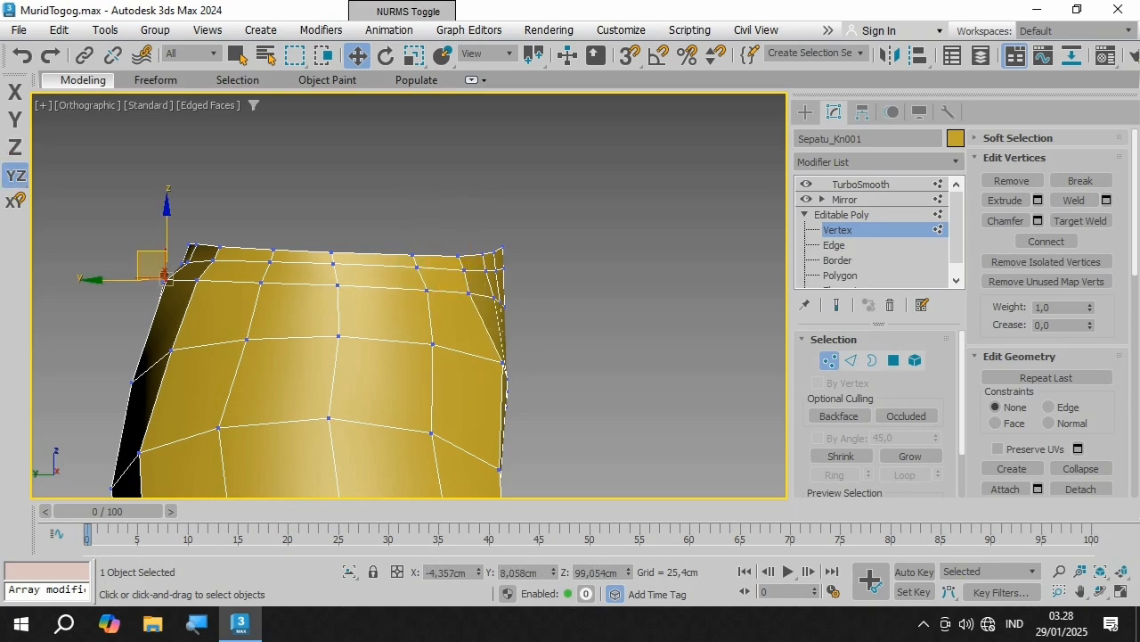
scroll(154, 269, "up", 2)
left_click_drag(181, 271, 194, 274)
left_click(182, 297)
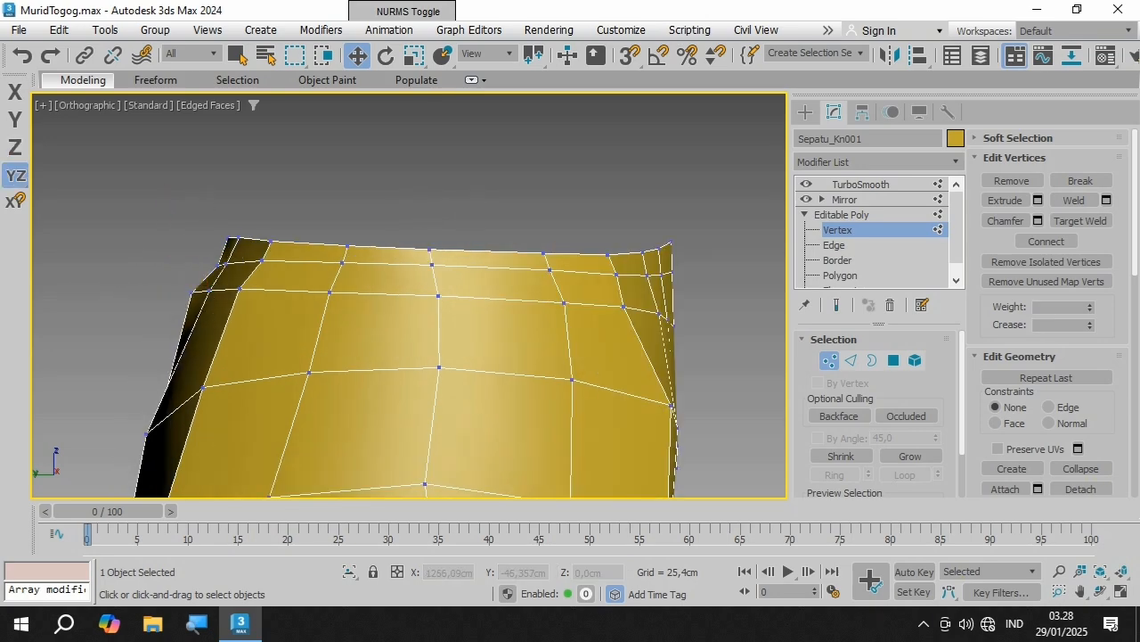
Step: Move the centre-seam vertex on the +Y side of the lower waist loop inward along Y
left_click(191, 292)
scroll(102, 259, "up", 3)
left_click_drag(236, 327, 268, 327)
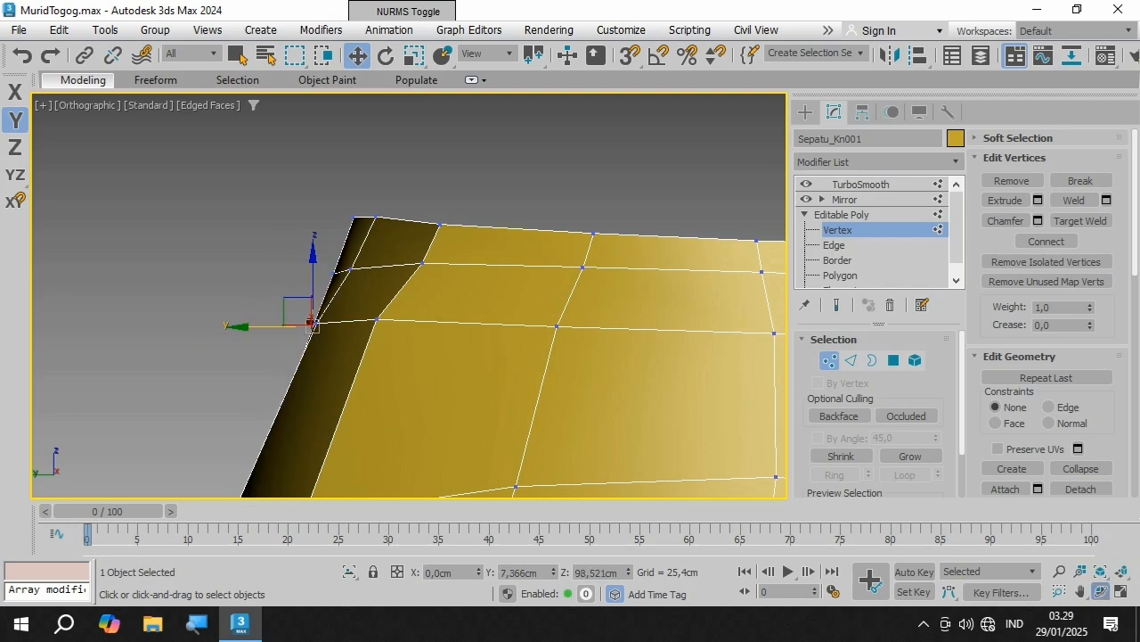
middle_click_drag(312, 326, 354, 480, "alt")
middle_click_drag(641, 460, 254, 419)
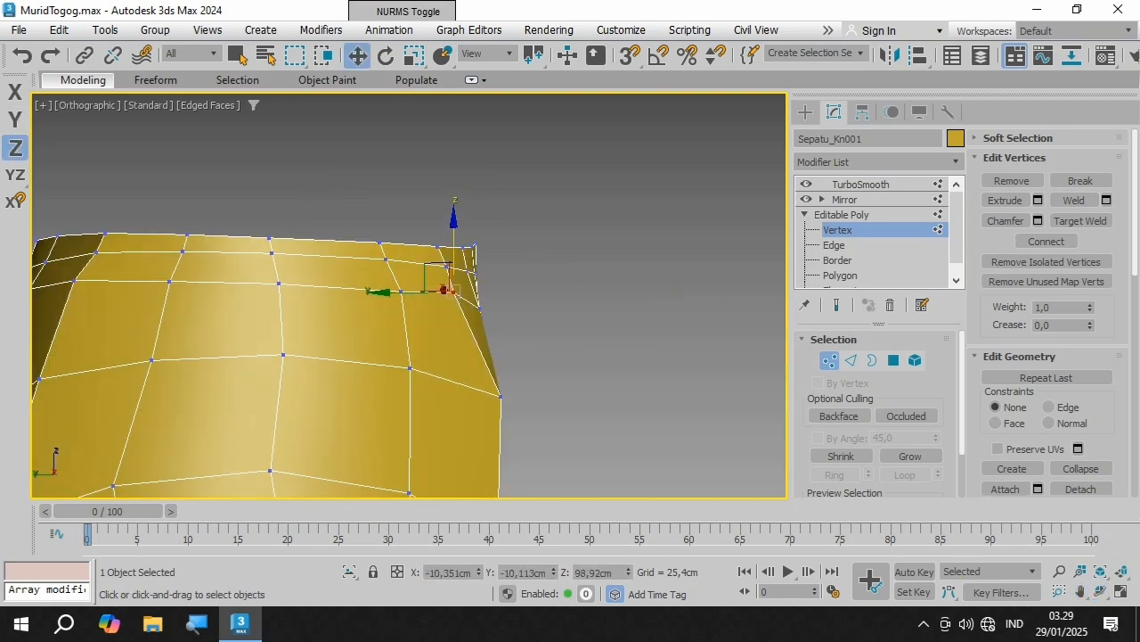
Step: Raise the three lower waist loop vertices on and beside the -Y centre seam along Z to level the band
middle_click_drag(453, 369, 336, 366, "alt")
left_click(547, 312)
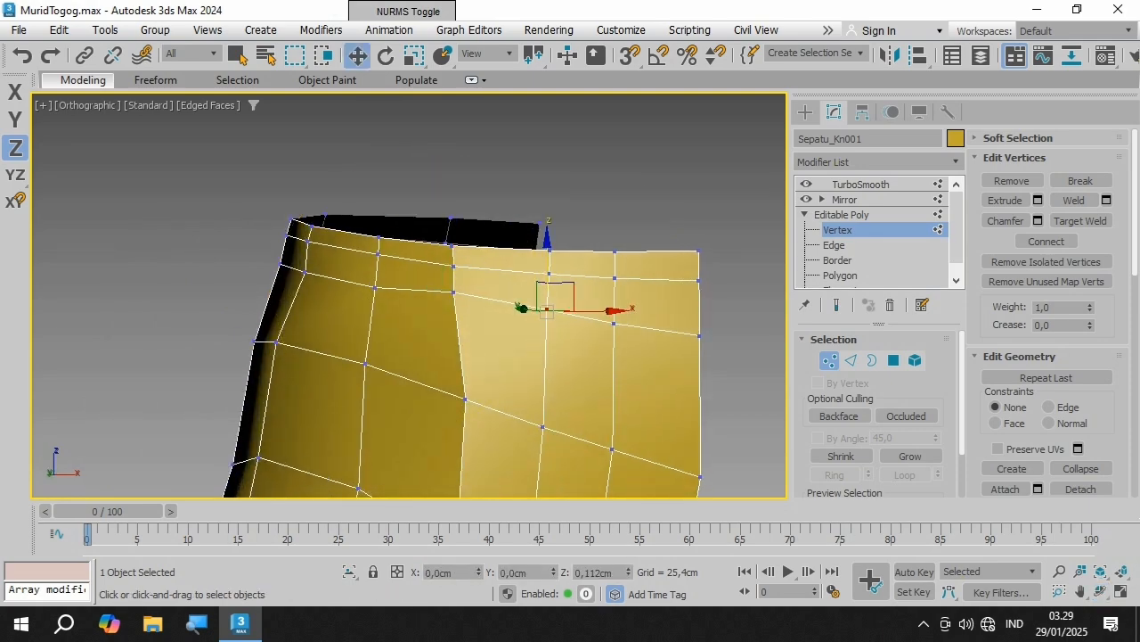
left_click(614, 322)
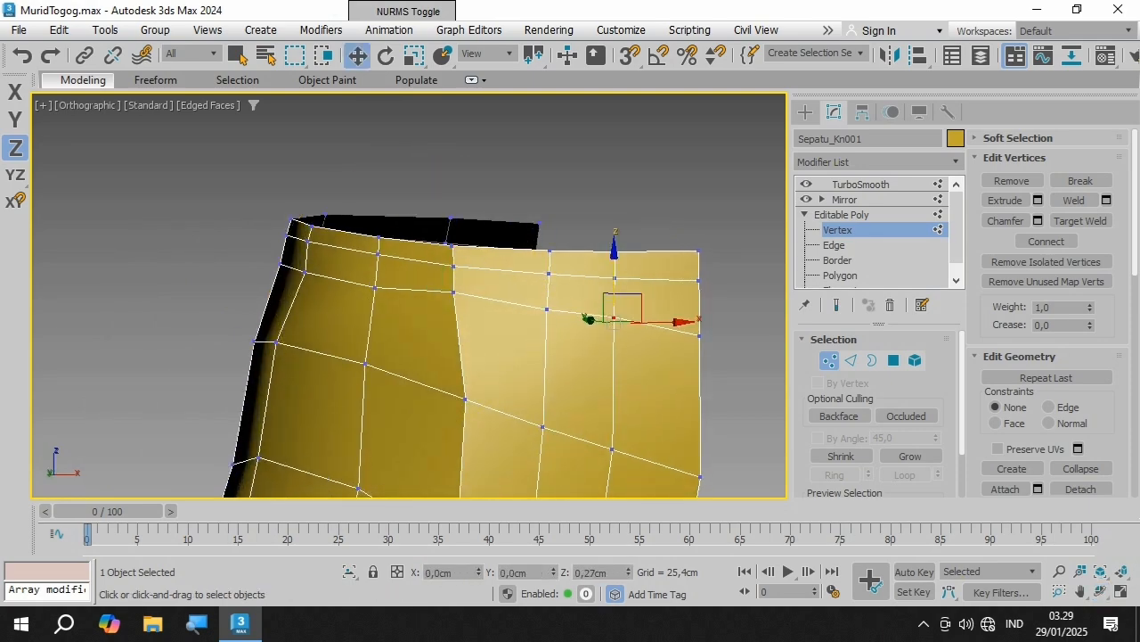
left_click(700, 332)
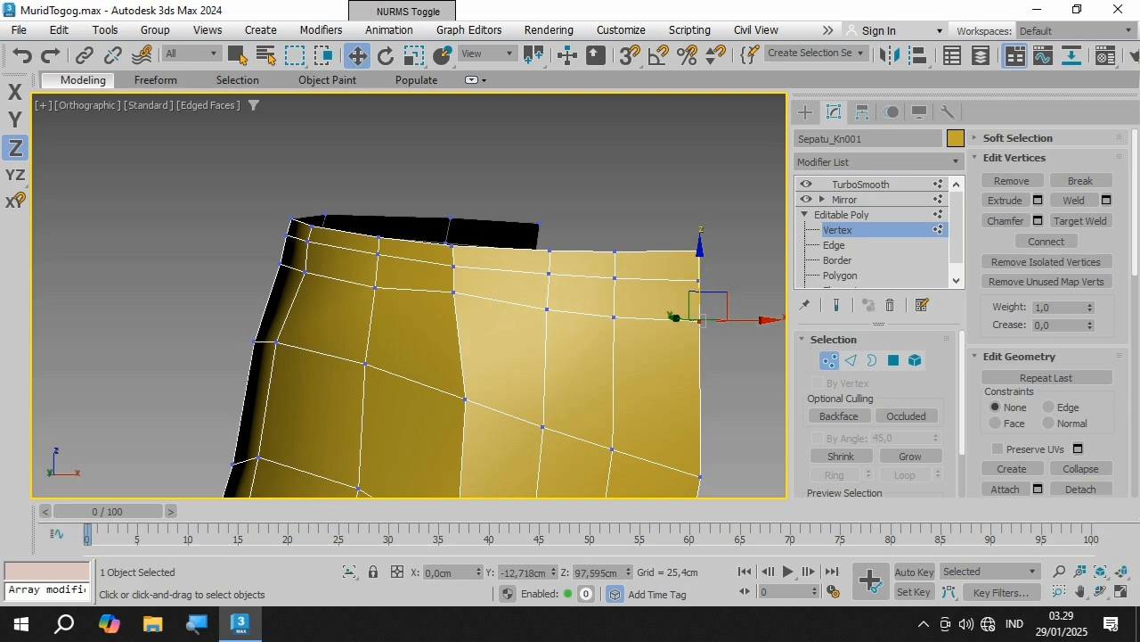
Step: Lower two neighbouring vertices of the middle waist loop near the front corner slightly along Z
left_click(453, 293)
scroll(513, 369, "down", 3)
mouse_move(513, 368)
middle_mouse_down("alt")
mouse_move(646, 368)
mouse_move(472, 379)
mouse_move(506, 361)
middle_mouse_up("alt")
scroll(471, 310, "up", 3)
right_click(469, 309)
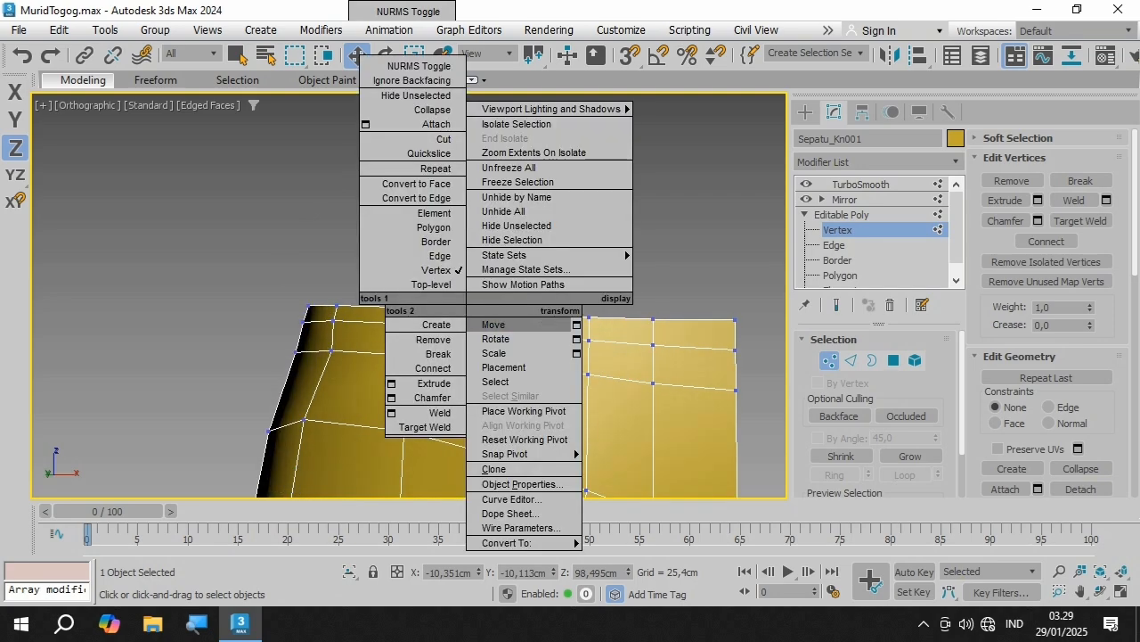
left_click(487, 325)
left_click(495, 334)
left_click_drag(495, 301, 494, 309)
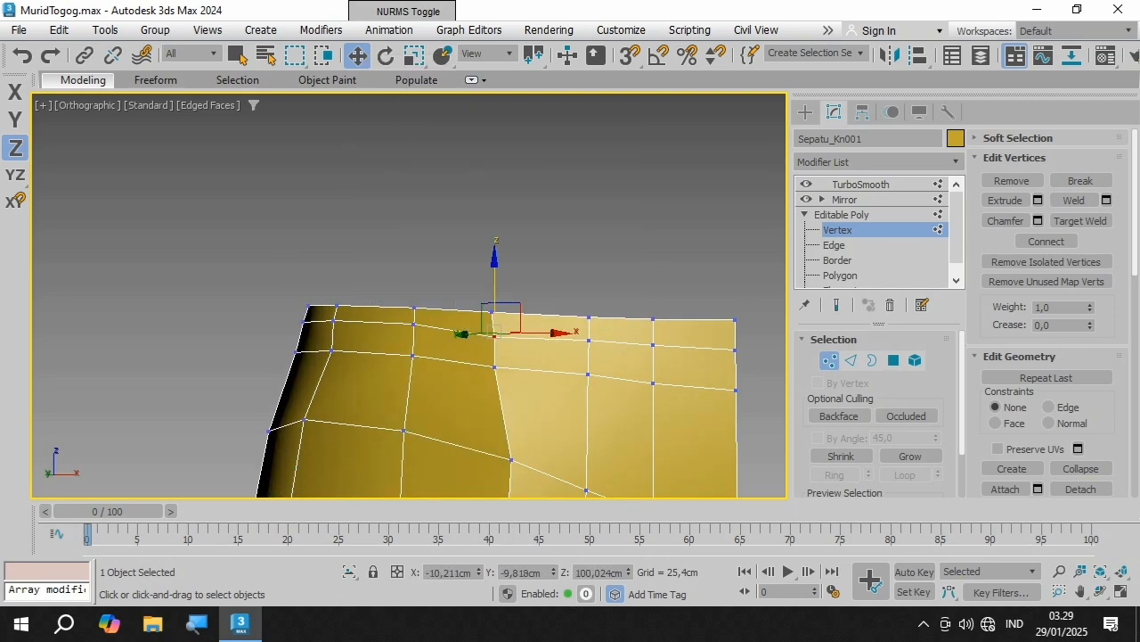
left_click_drag(414, 324, 414, 328)
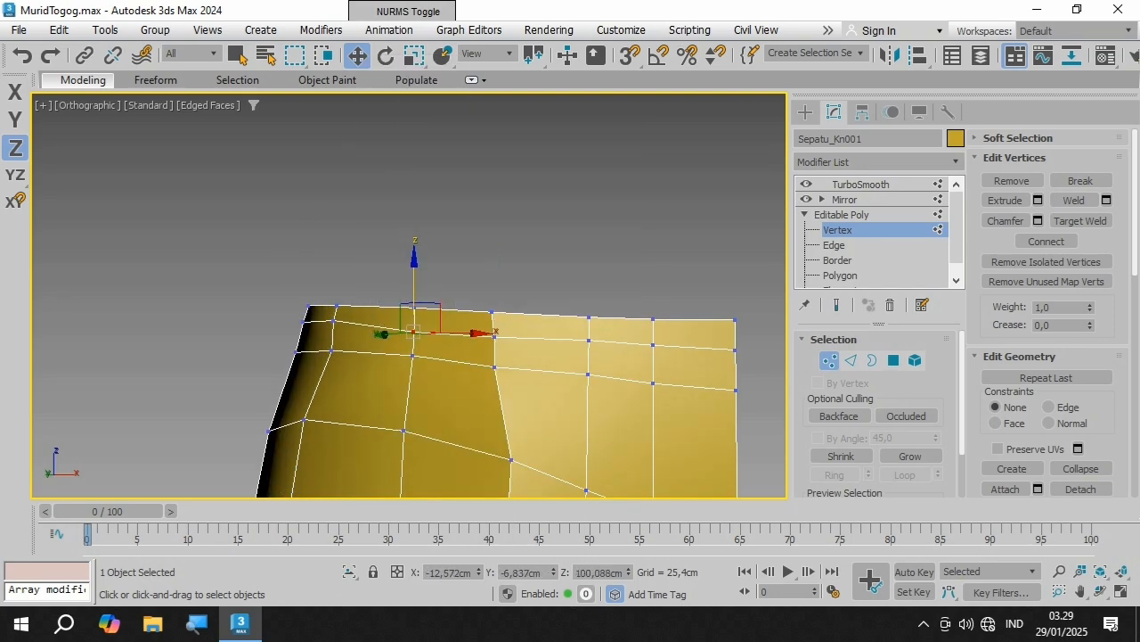
Step: Lower the following middle-loop vertices around the outer side along Z to even the spacing between the band's rows
left_click(333, 320)
middle_click_drag(419, 326, 303, 326, "alt")
left_click(258, 319)
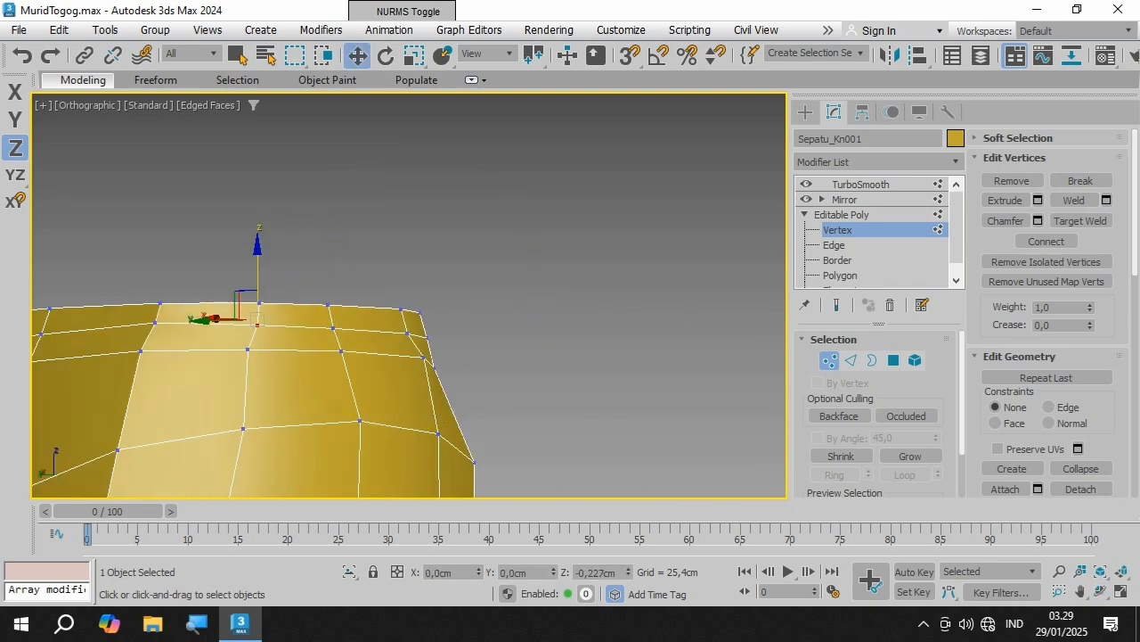
scroll(326, 326, "down", 3)
left_click_drag(258, 324, 258, 329)
scroll(228, 326, "up", 3)
left_click(259, 320)
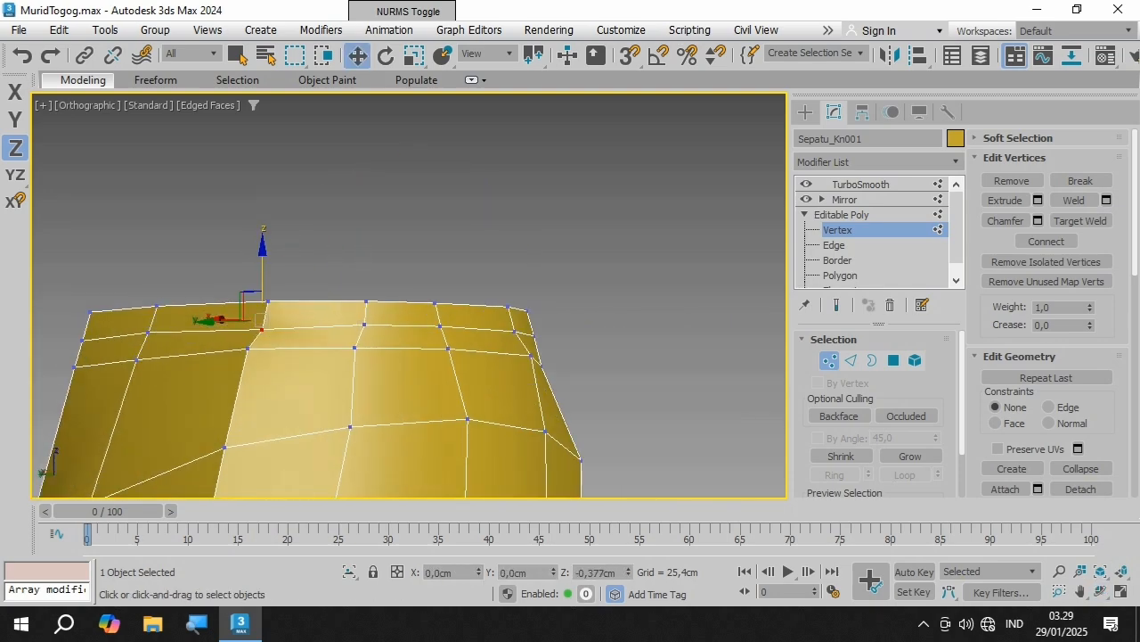
left_click(294, 262)
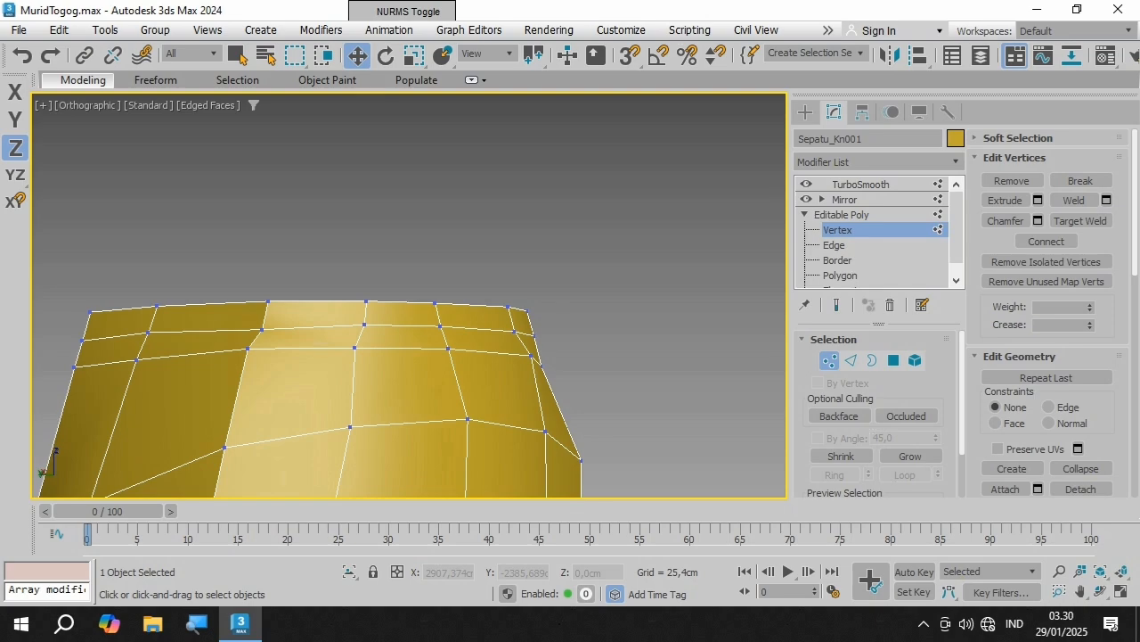
Step: Select all polygons in the two top rows of the waist band around the half mesh
key("4")
left_click(118, 323)
left_click(111, 349, "ctrl")
left_click(203, 319, "ctrl")
left_click(194, 343, "ctrl")
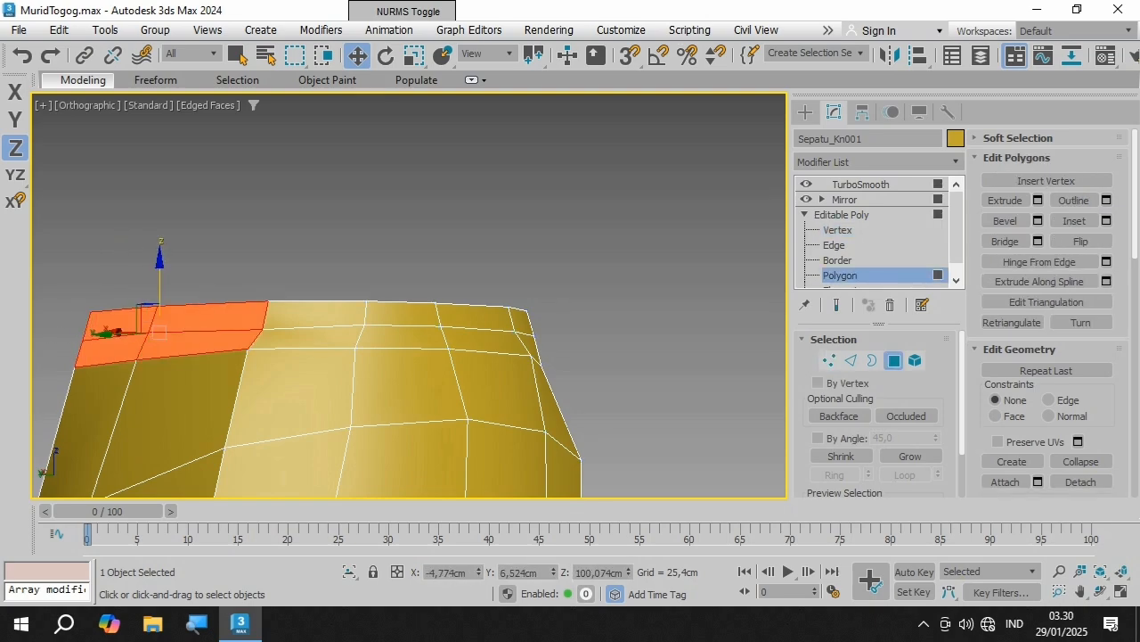
left_click(315, 315, "ctrl")
left_click(304, 338, "ctrl")
left_click(401, 315, "ctrl")
left_click(401, 337, "ctrl")
left_click(487, 341, "ctrl")
left_click(477, 317, "ctrl")
left_click(522, 322, "ctrl")
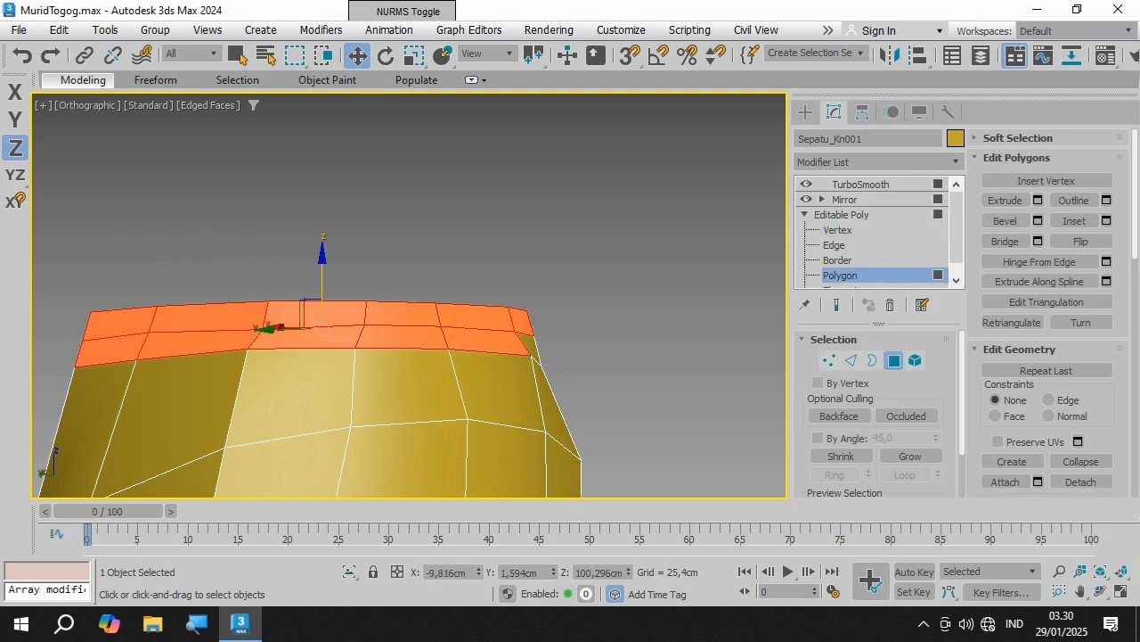
left_click(530, 349, "ctrl")
middle_click_drag(531, 351, 416, 350, "alt")
left_click(464, 321, "ctrl")
left_click(463, 343, "ctrl")
left_click(518, 324, "ctrl")
left_click(518, 347, "ctrl")
left_click(569, 325, "ctrl")
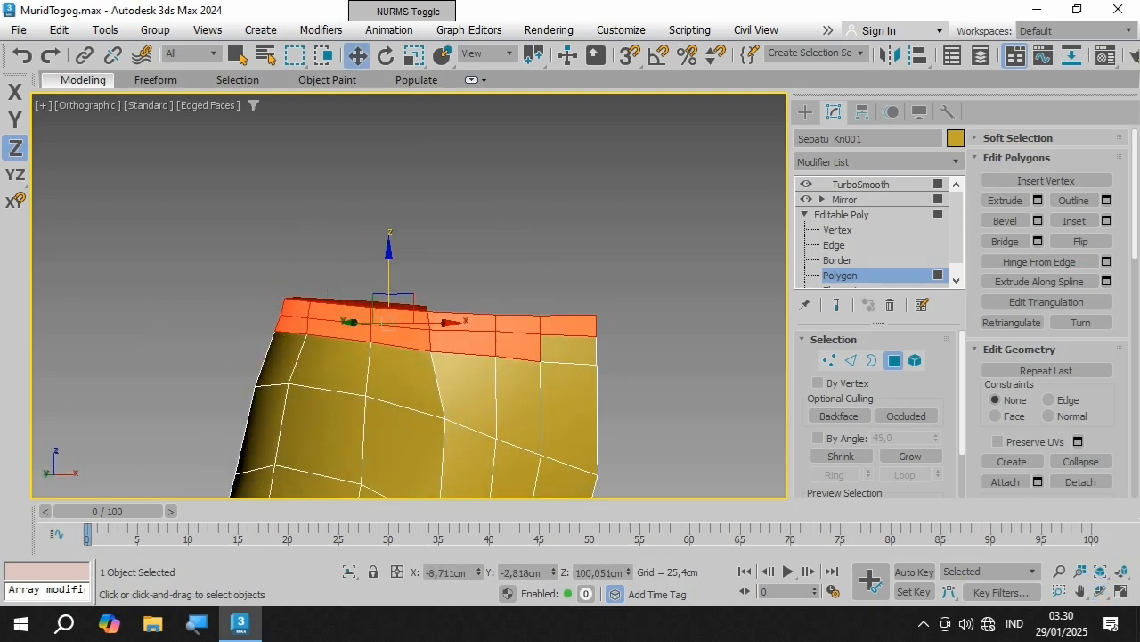
left_click(568, 350, "ctrl")
Step: Start a Bevel on the selected waist band polygons by Local Normal with a height of 1 cm
left_click(1099, 591)
scroll(383, 312, "down", 3)
middle_click_drag(383, 312, 454, 307, "alt")
scroll(383, 357, "up", 4)
scroll(455, 307, "down", 3)
key("w")
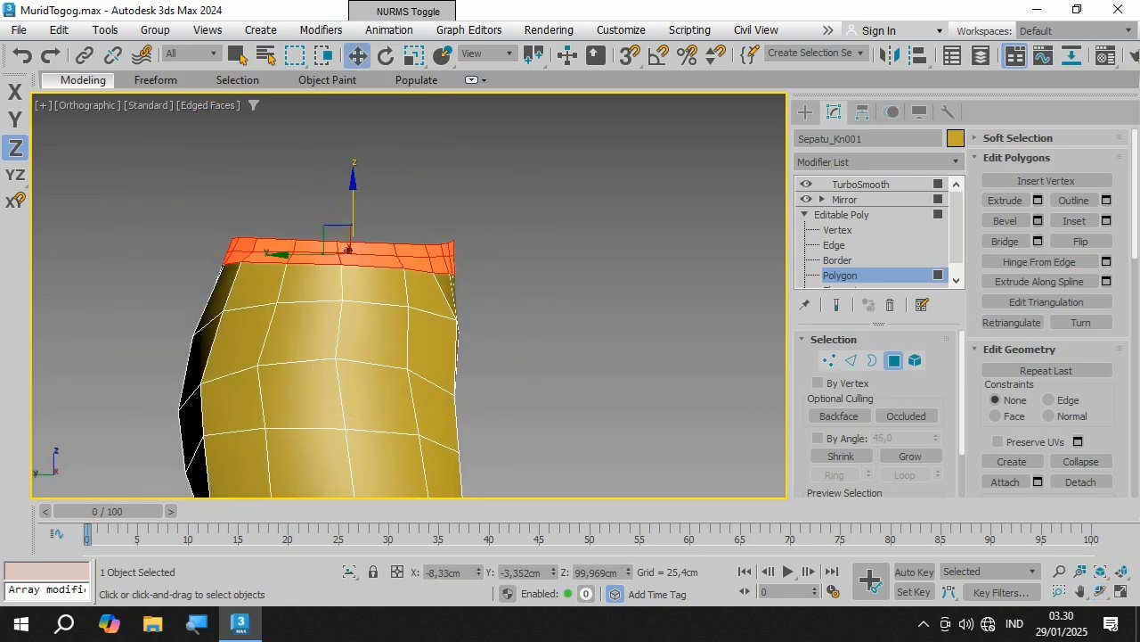
left_click(1038, 220)
left_click(652, 234)
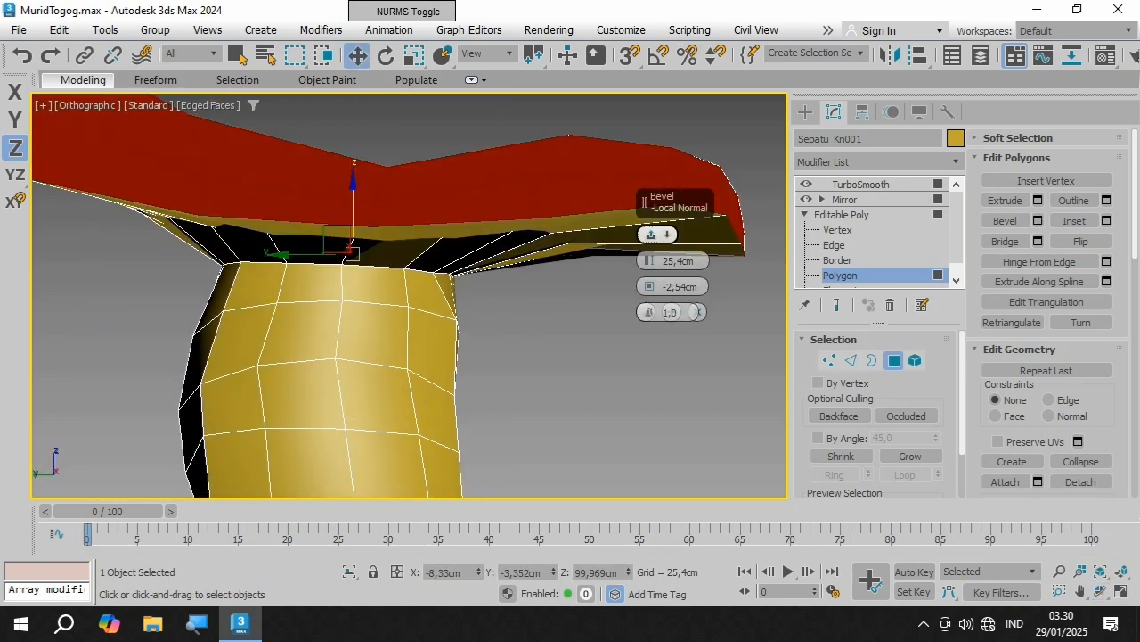
left_click(651, 234)
left_click(651, 234)
left_click(651, 235)
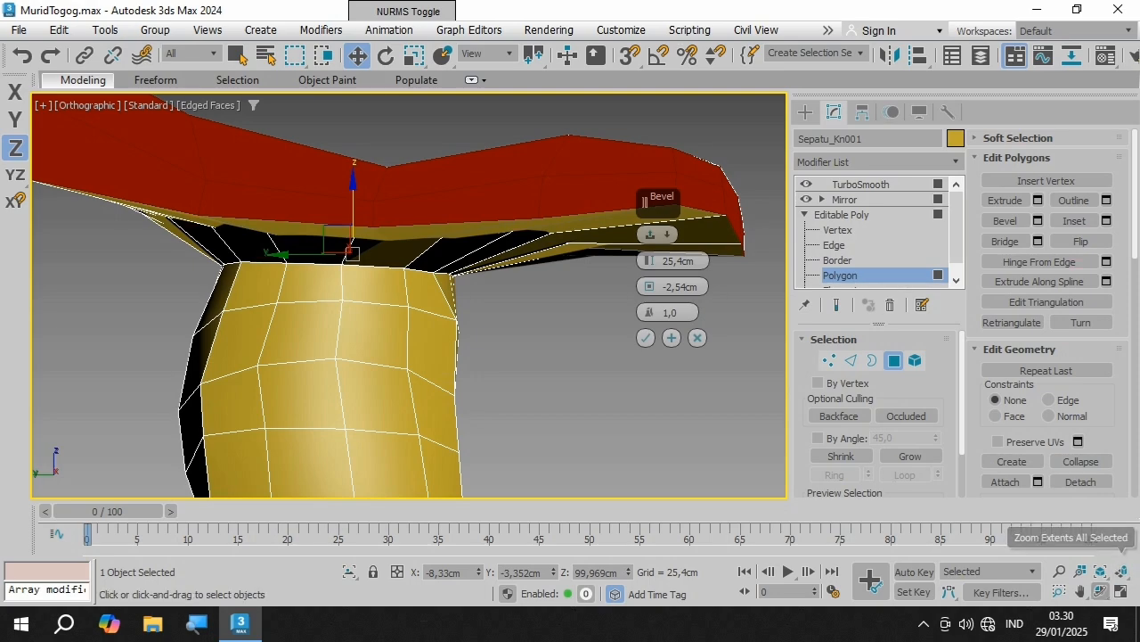
left_click(1101, 591)
left_click_drag(383, 347, 383, 316)
key("w")
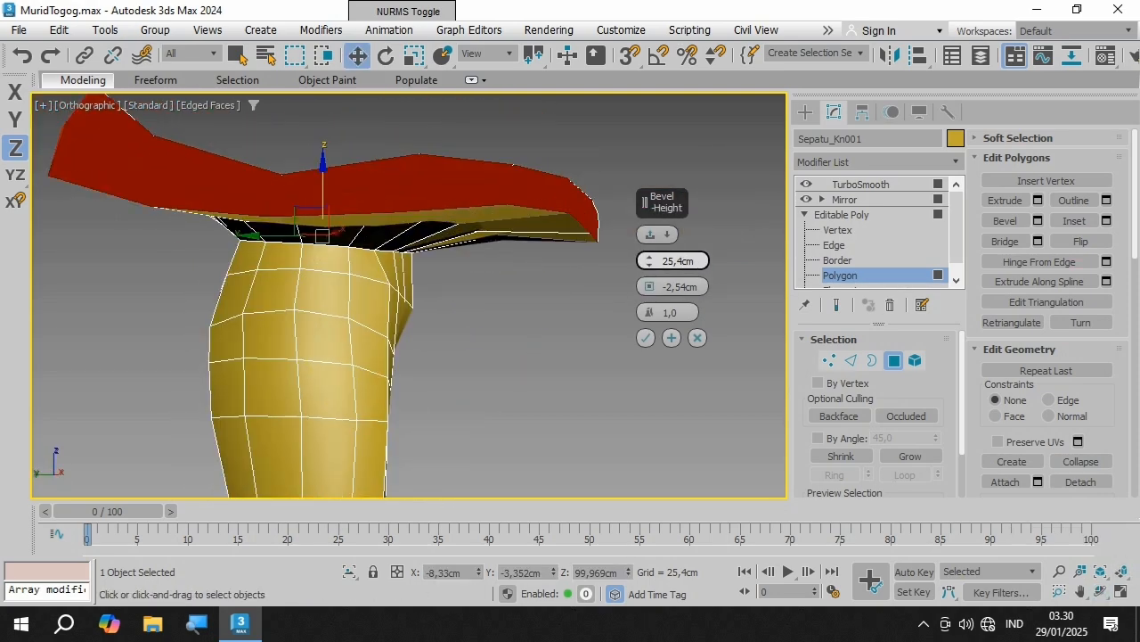
type("1")
key("Return")
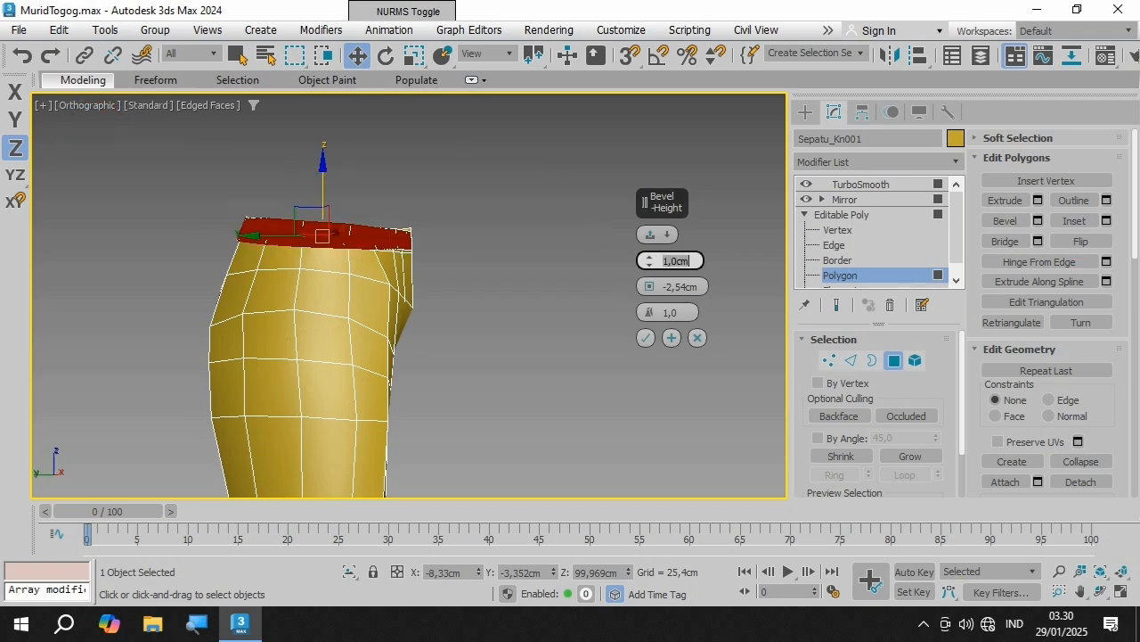
Step: Try a bevel outline of 1 cm on the waist band
scroll(296, 145, "up", 4)
middle_click_drag(297, 214, 474, 215, "alt")
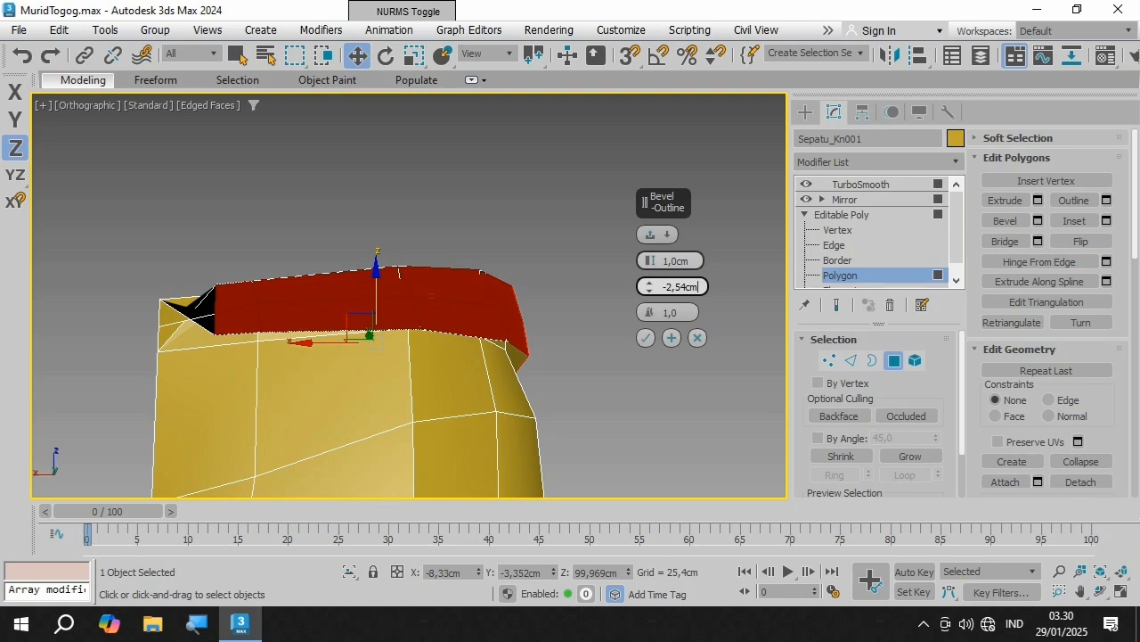
type("1")
key("Return")
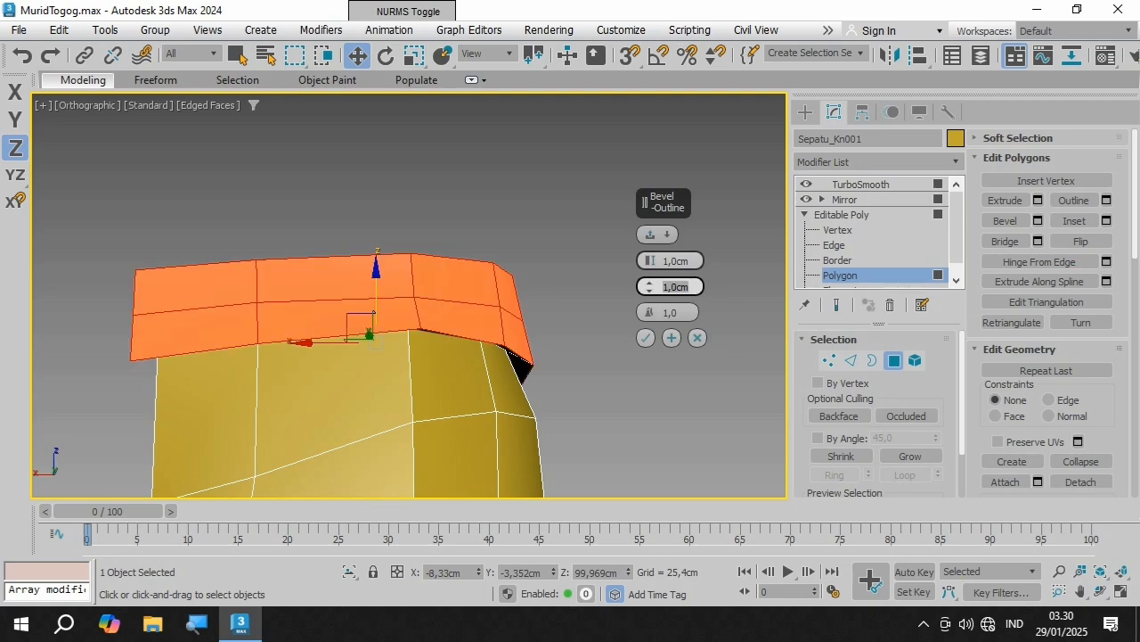
middle_click_drag(348, 254, 539, 246, "alt")
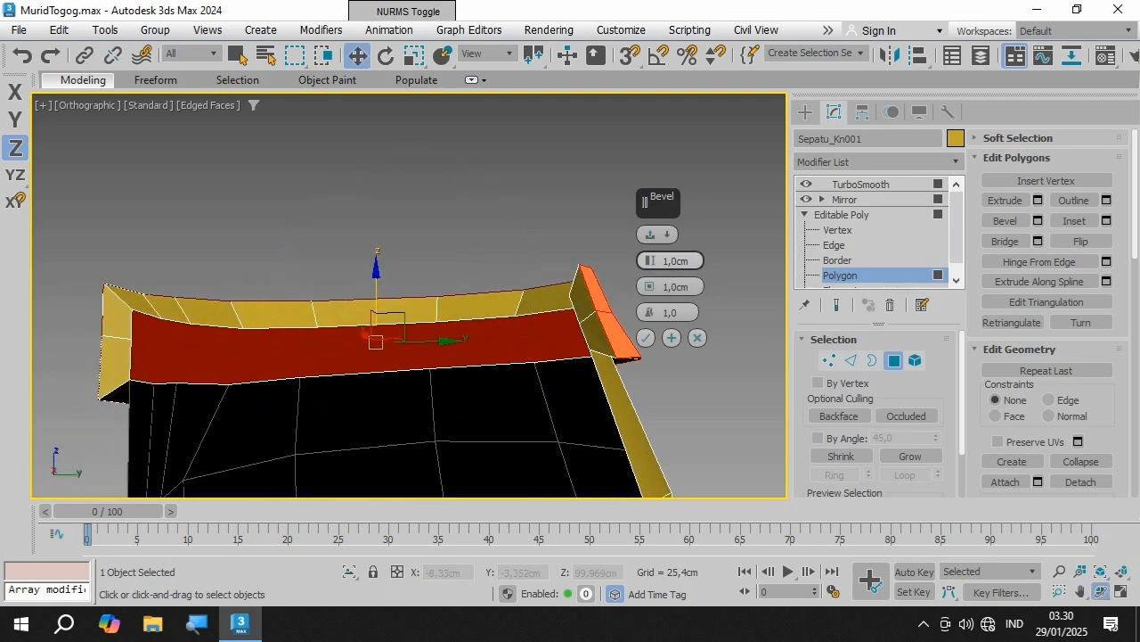
scroll(686, 276, "up", 4)
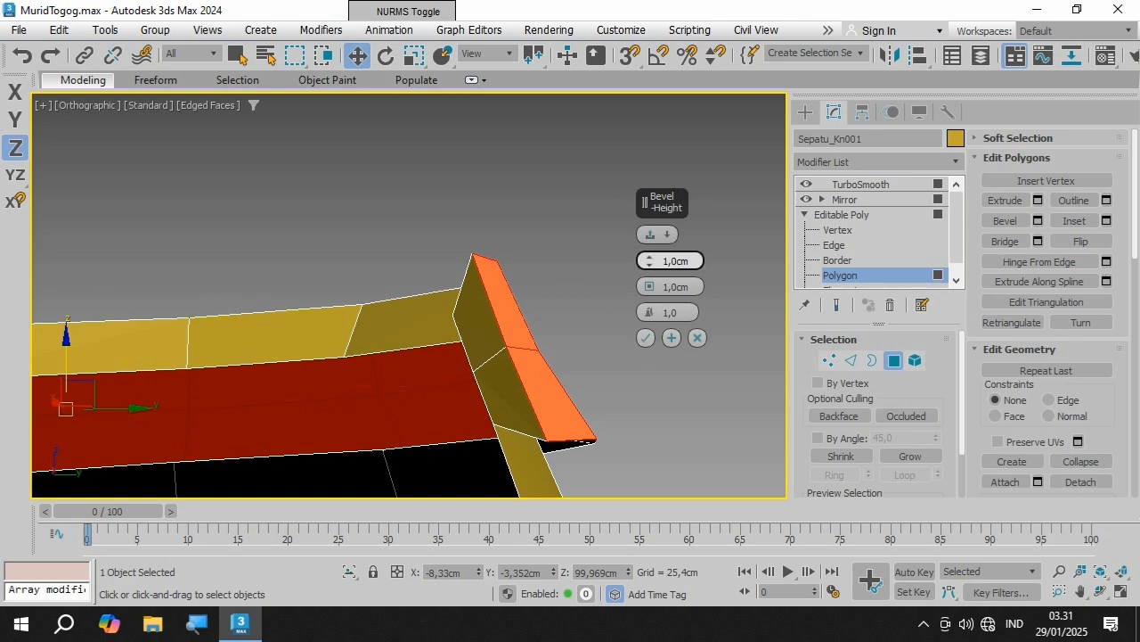
Step: Set the waist band bevel's height to 1,058 cm and its outline to -0,385 cm
left_click_drag(649, 260, 649, 293)
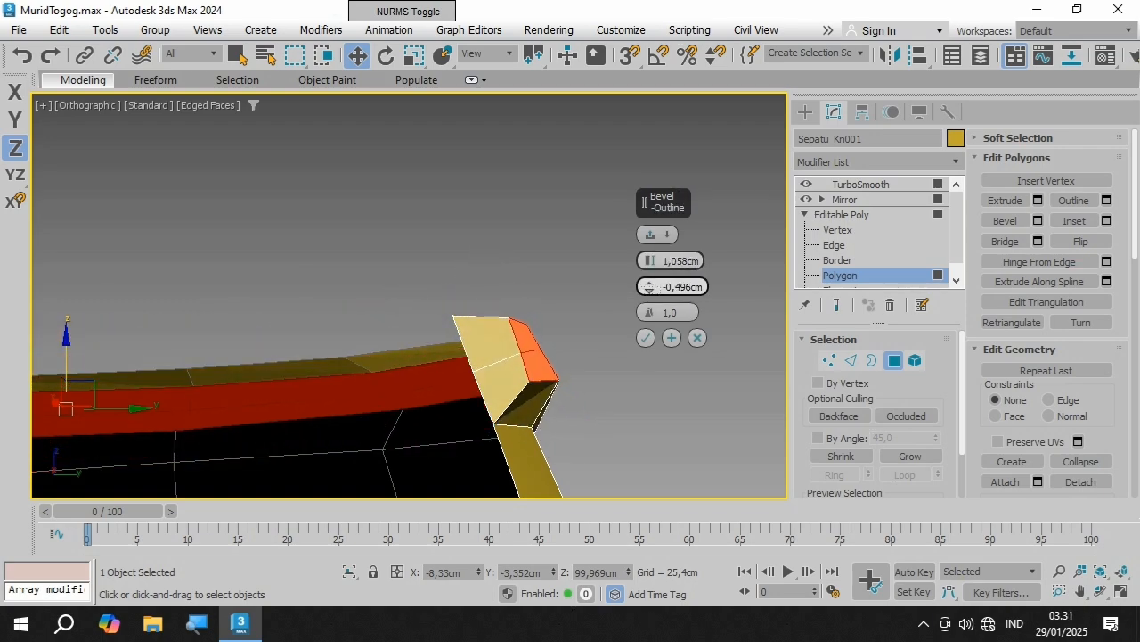
middle_click_drag(570, 357, 331, 369, "alt")
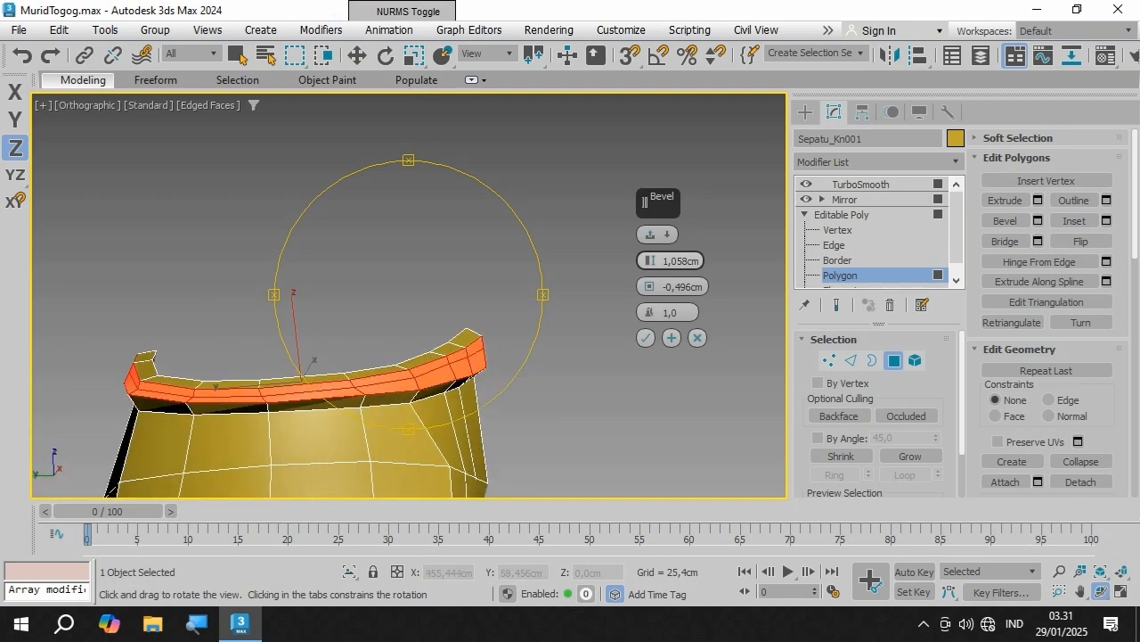
scroll(410, 370, "up", 3)
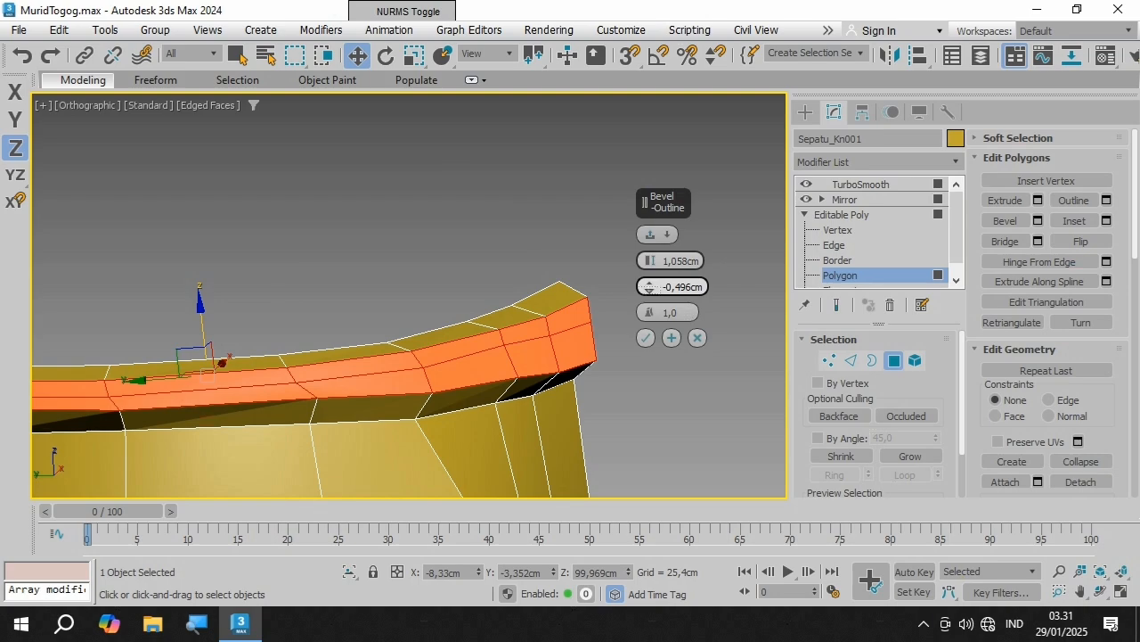
left_click_drag(648, 286, 649, 284)
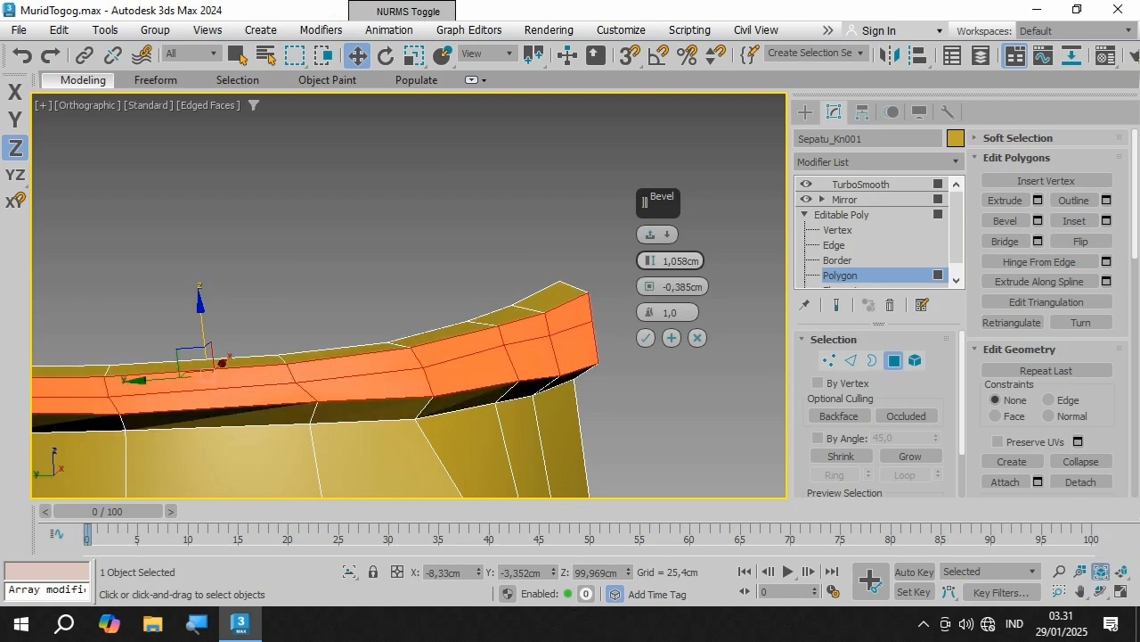
Step: Check the beveled waist band with the smoothed, mirrored end result shown, and apply the bevel
key("z")
middle_click_drag(412, 374, 445, 362, "alt")
scroll(450, 360, "down", 5)
scroll(508, 372, "down", 3)
scroll(392, 367, "up", 5)
left_click(453, 362)
key("ctrl+z")
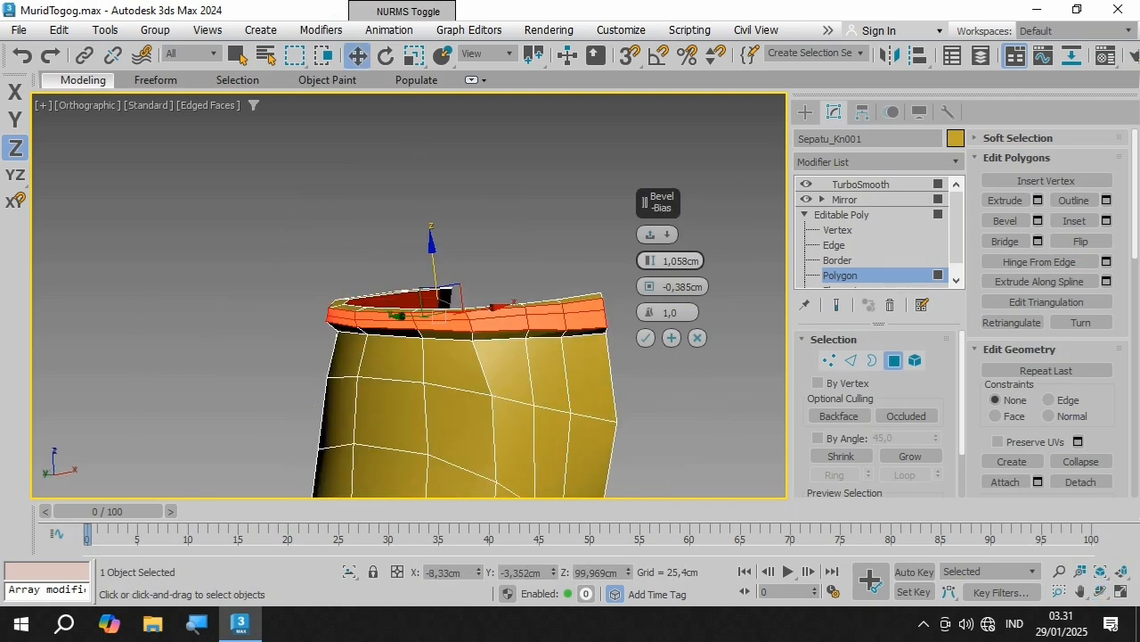
left_click(836, 305)
scroll(479, 339, "up", 3)
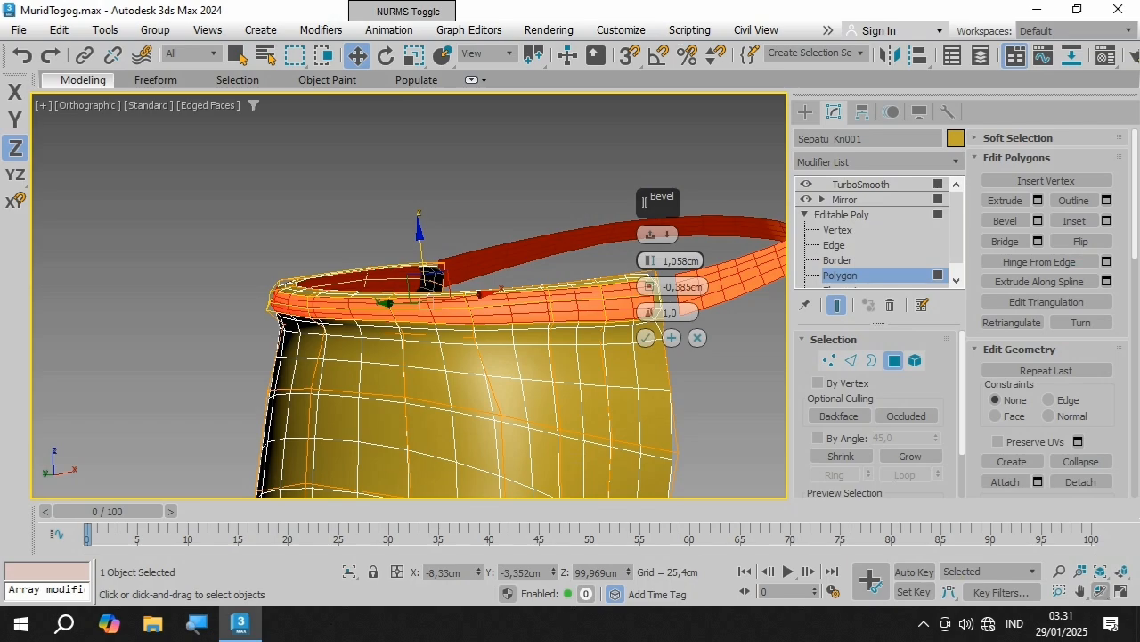
middle_click_drag(480, 340, 535, 328, "alt")
left_click_drag(410, 294, 437, 331)
key("w")
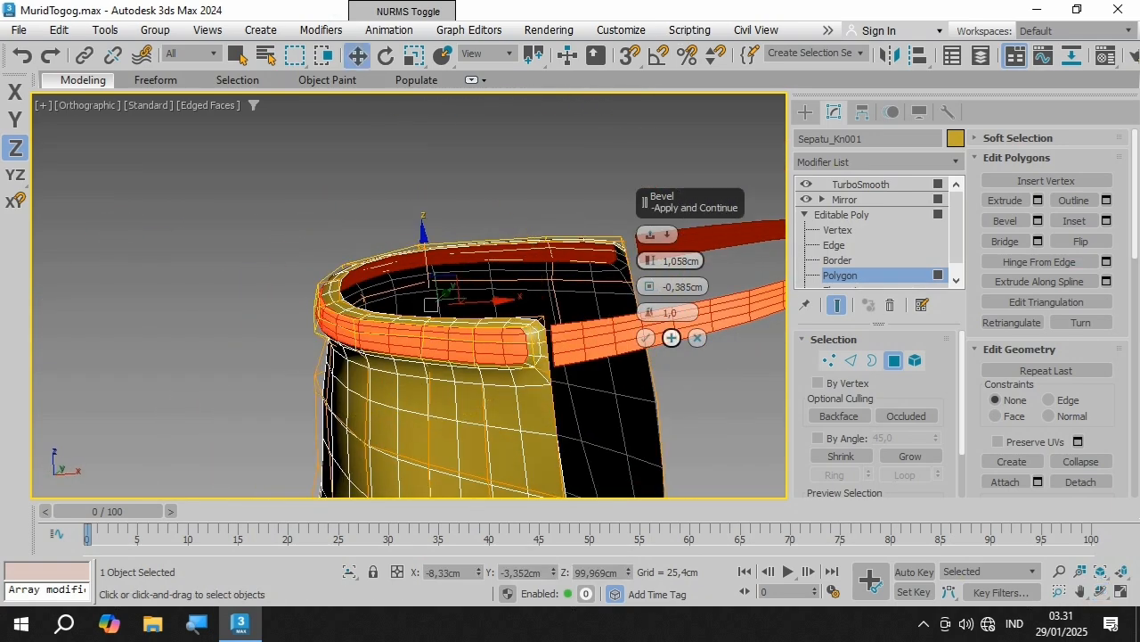
left_click(645, 337)
key("ctrl+d")
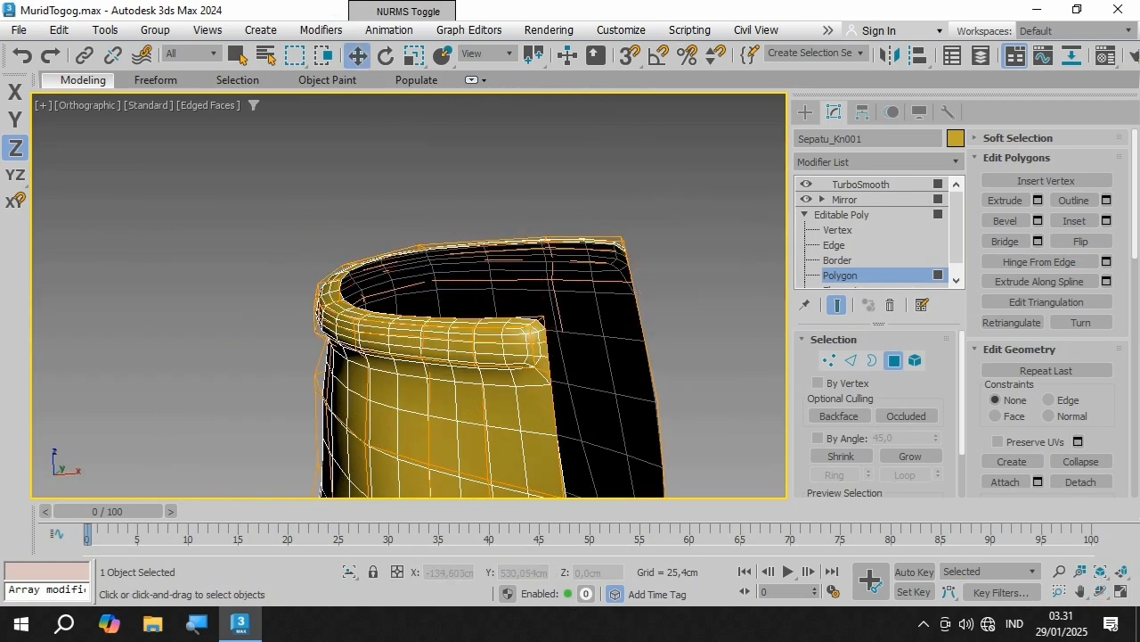
Step: Scale the edge loop running around the middle of the waistband's outer face outward in the XY plane
key("2")
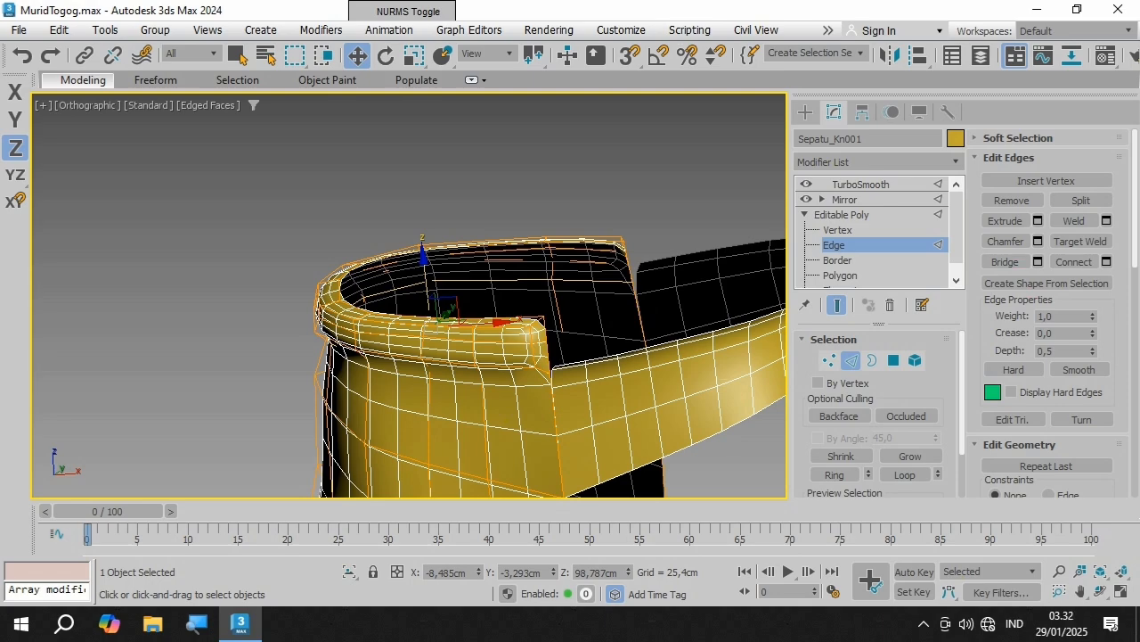
key("ctrl+e")
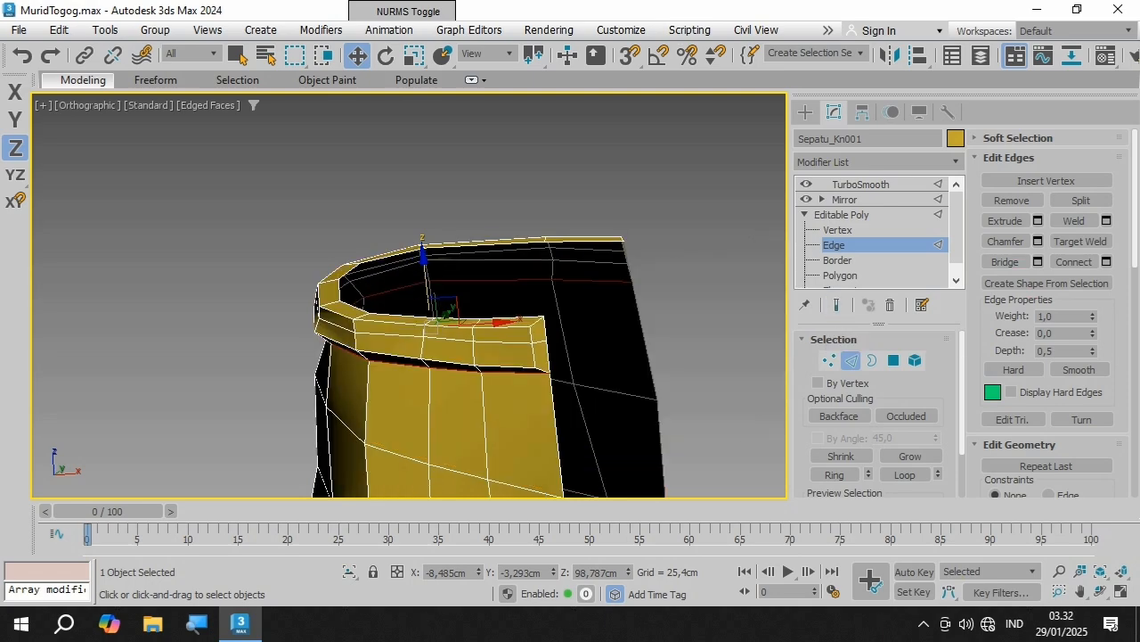
left_click(453, 338)
left_click(905, 474)
scroll(507, 316, "up", 5)
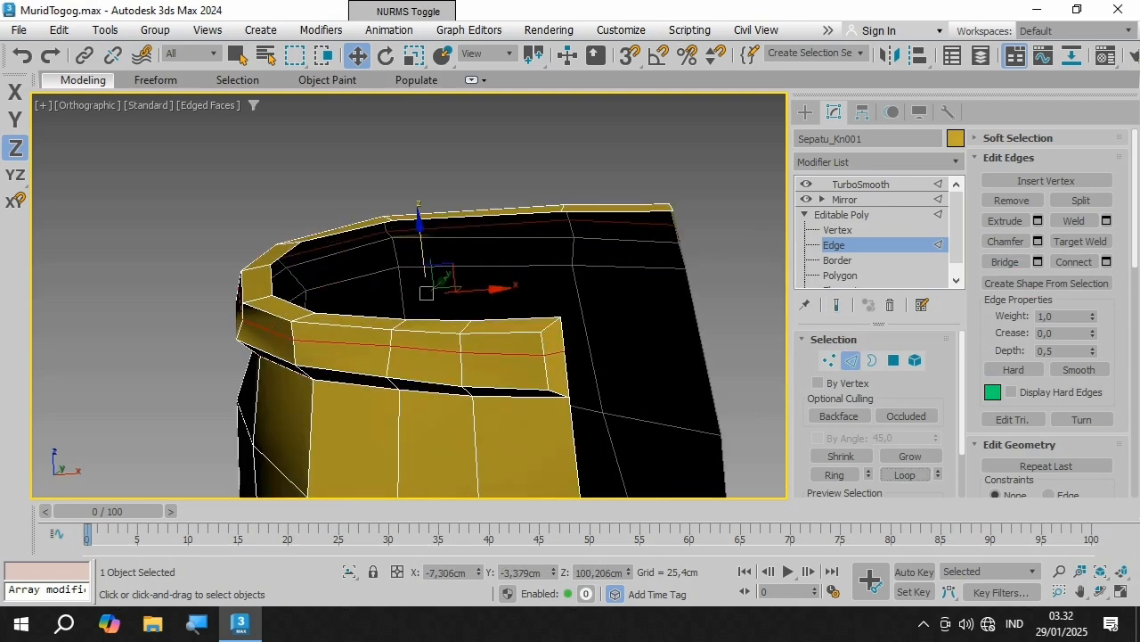
scroll(500, 401, "down", 5)
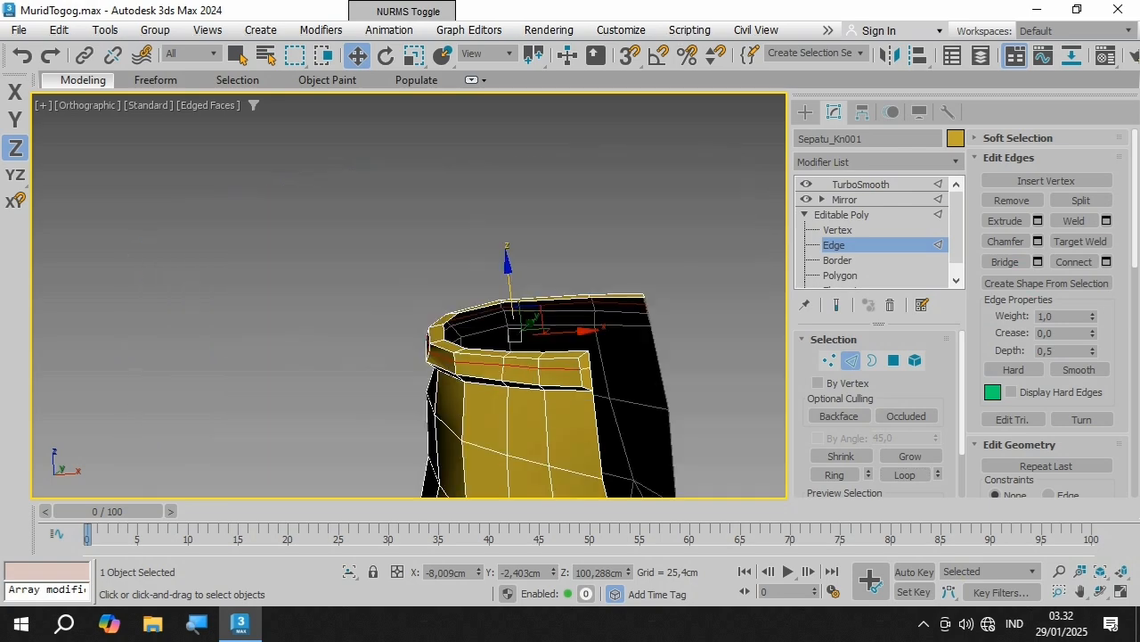
middle_click_drag(450, 346, 339, 351, "alt")
left_click_drag(450, 346, 446, 340)
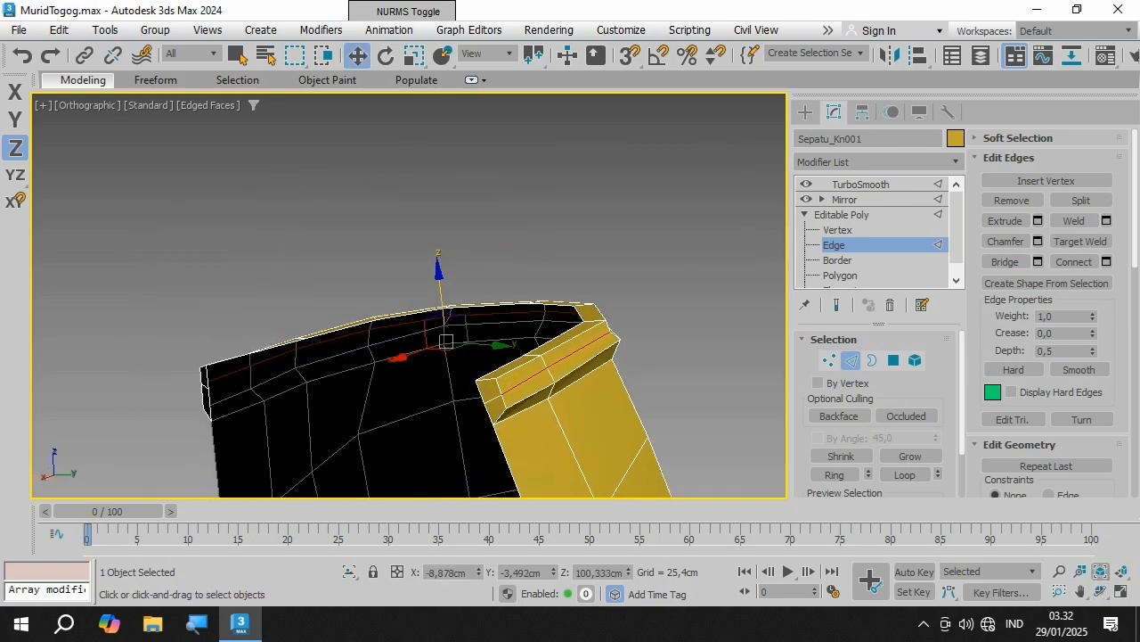
middle_click_drag(446, 341, 374, 329, "alt")
left_click(414, 55)
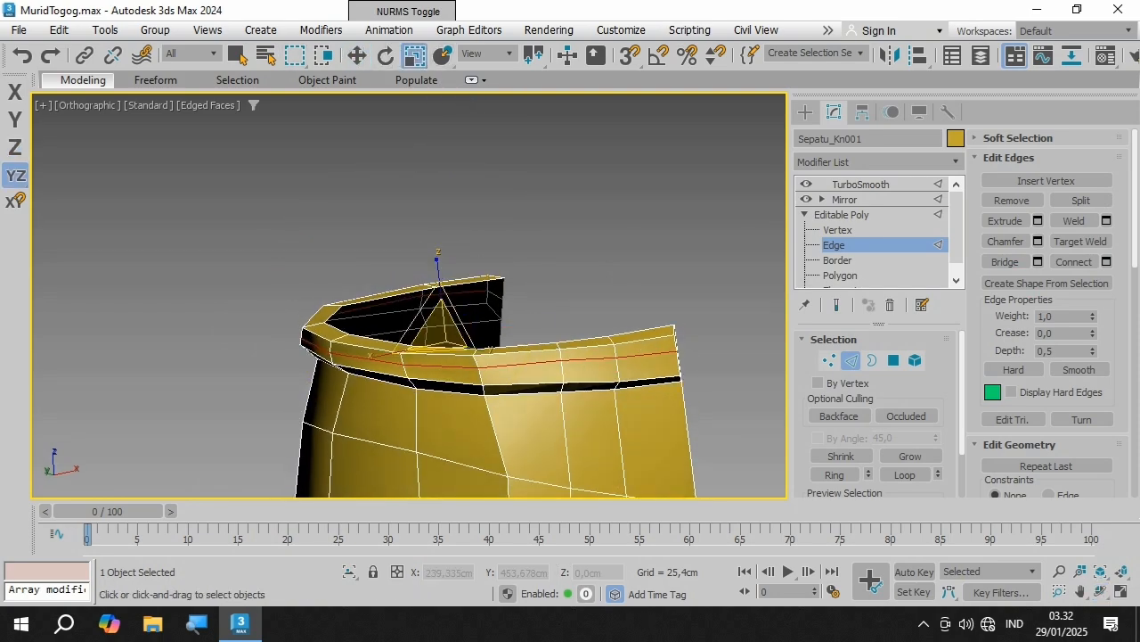
middle_click_drag(446, 356, 445, 410, "alt")
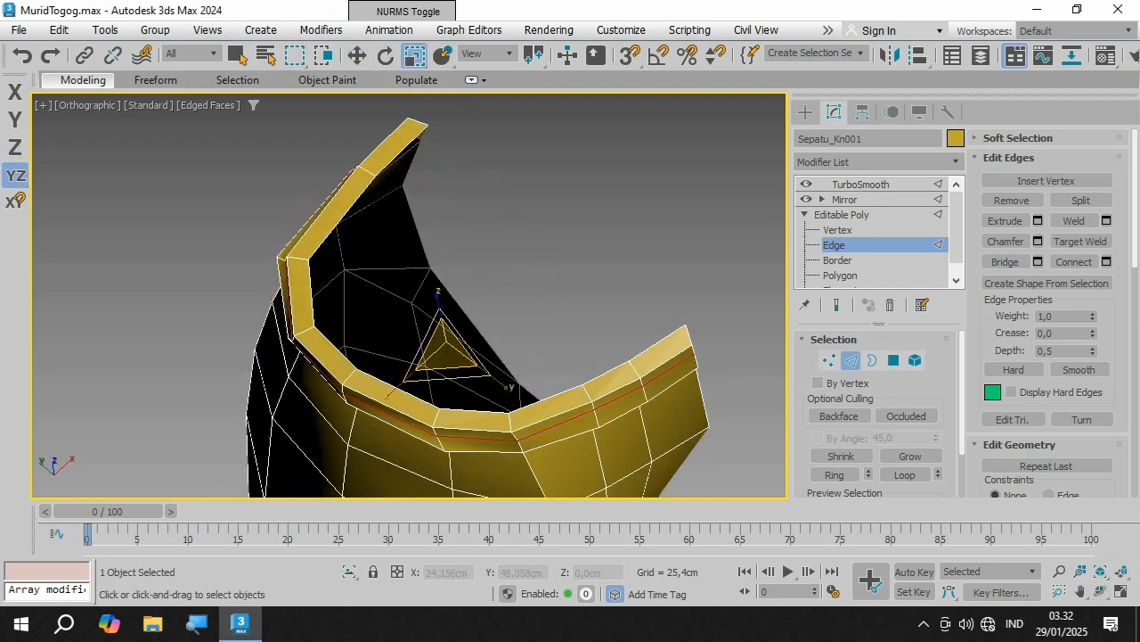
left_click_drag(447, 372, 448, 354)
Step: Examine the widened waistband from several sides with the smoothed, mirrored end result shown, then return to the base mesh
left_click(836, 304)
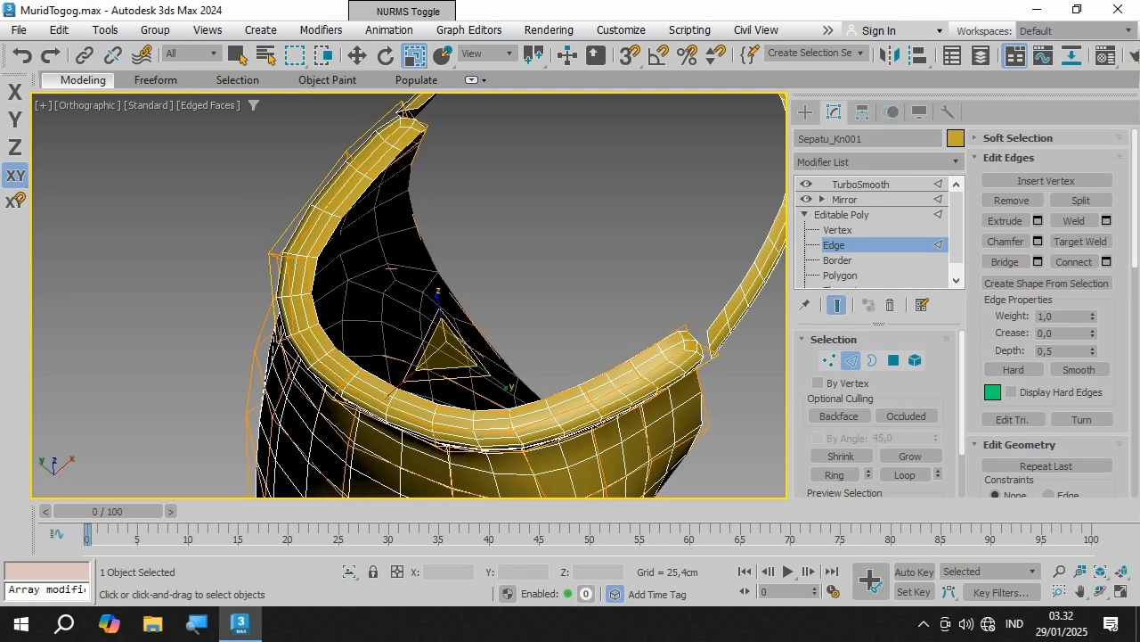
middle_click_drag(499, 356, 691, 273, "alt")
scroll(624, 285, "down", 4)
scroll(623, 286, "up", 4)
middle_click_drag(624, 285, 570, 281, "alt")
scroll(414, 379, "down", 4)
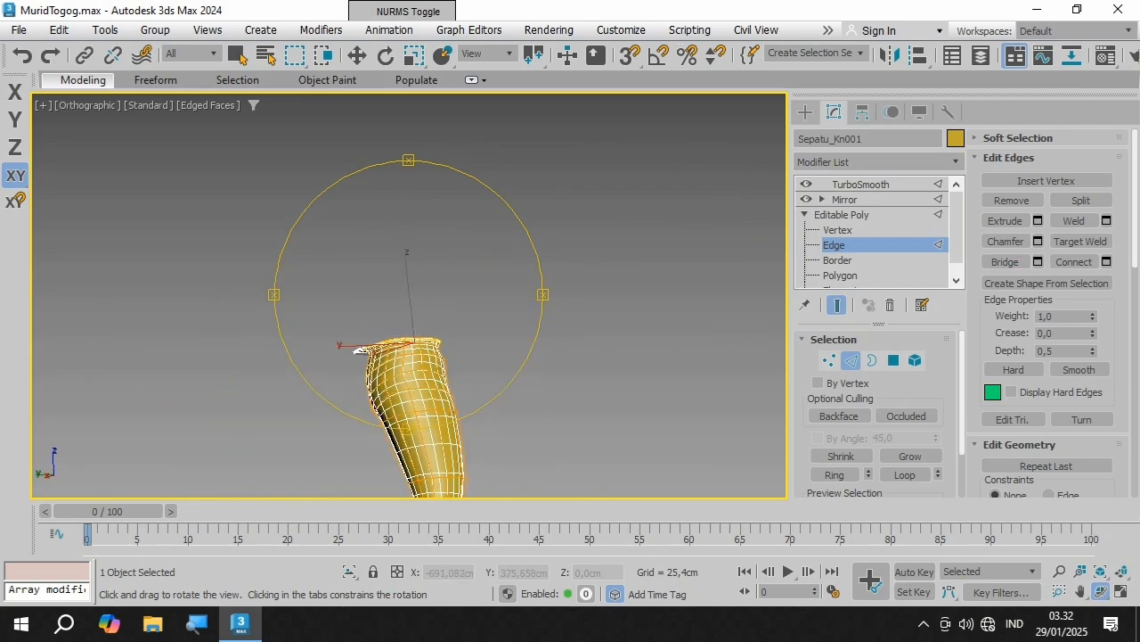
scroll(414, 378, "up", 3)
middle_click_drag(414, 378, 454, 360, "alt")
scroll(446, 401, "up", 3)
scroll(445, 401, "down", 4)
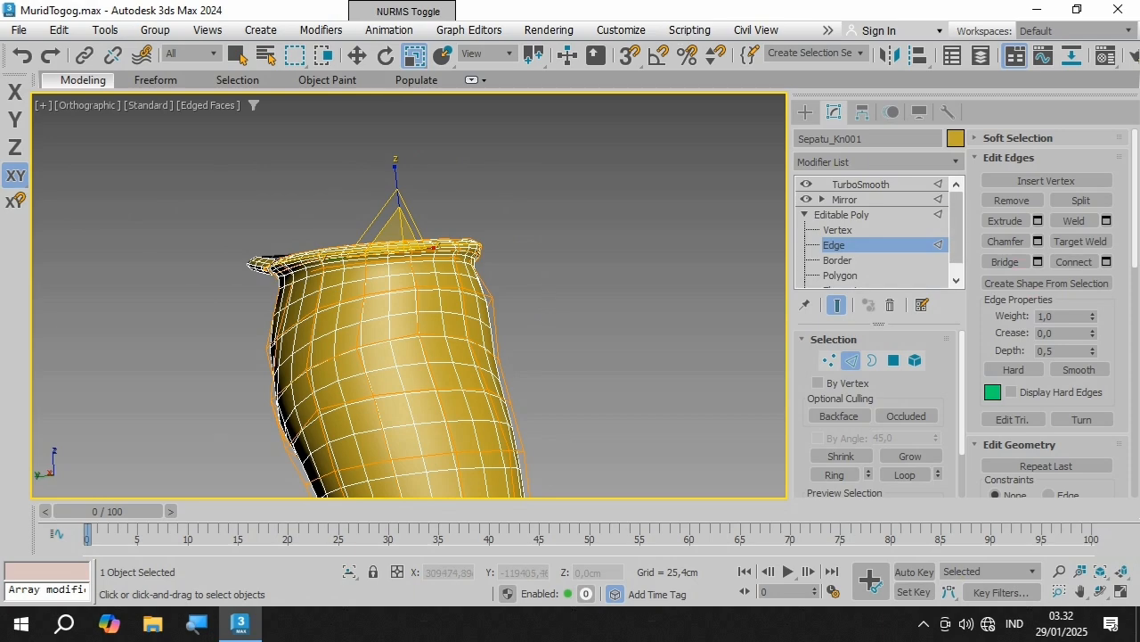
left_click(836, 306)
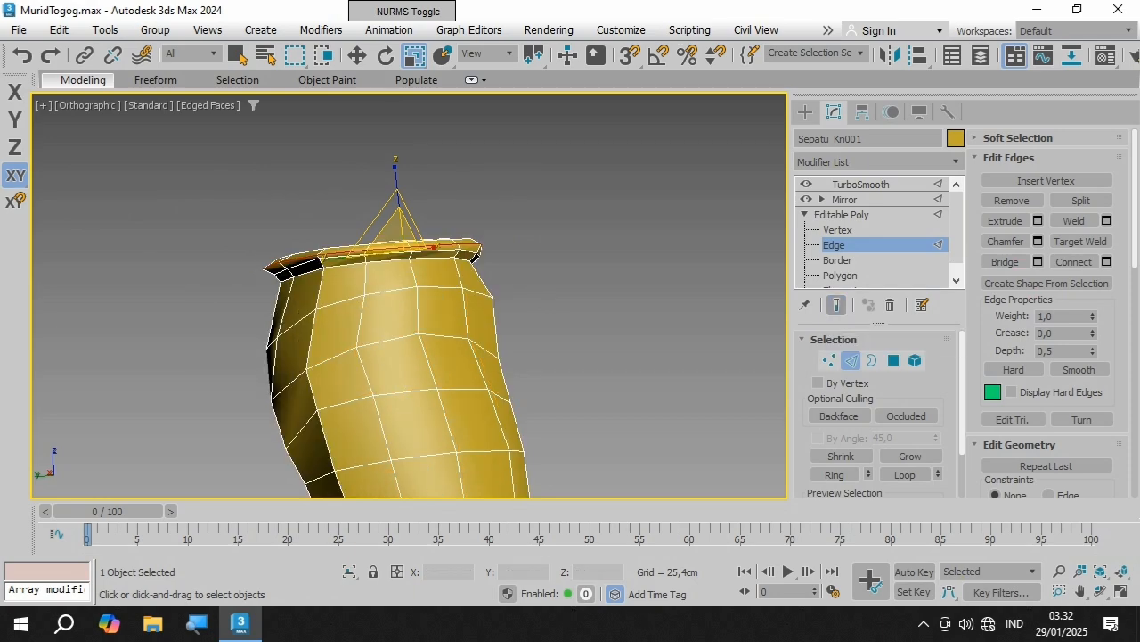
Step: Delete the cap polygons closing the waistband at both open ends along the mirror plane
scroll(485, 324, "up", 3)
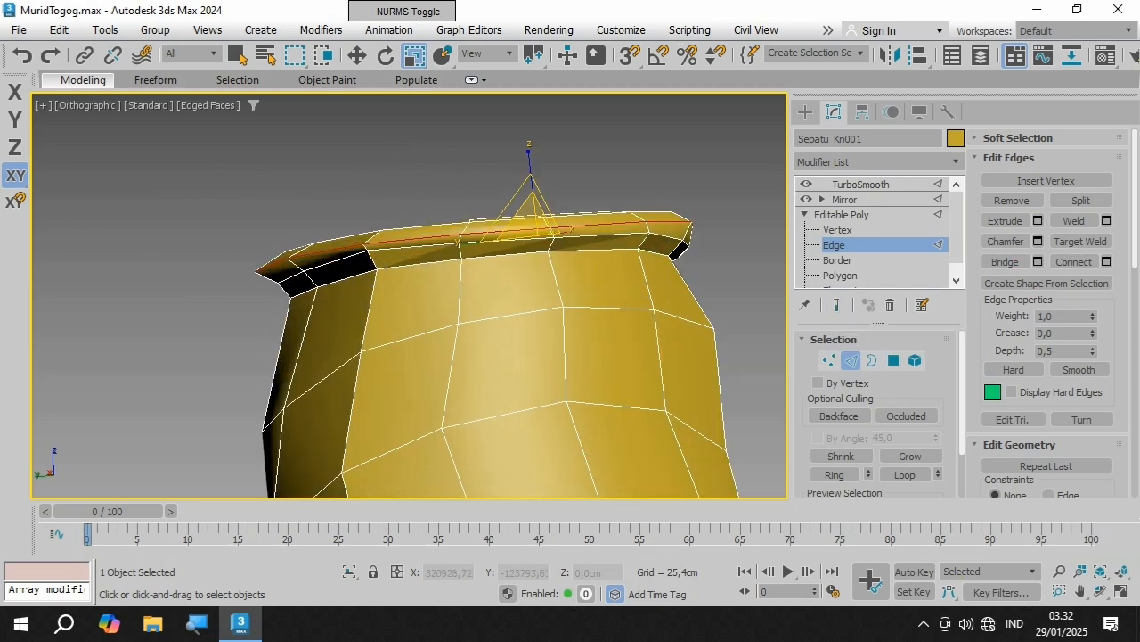
middle_click_drag(481, 267, 738, 242, "alt")
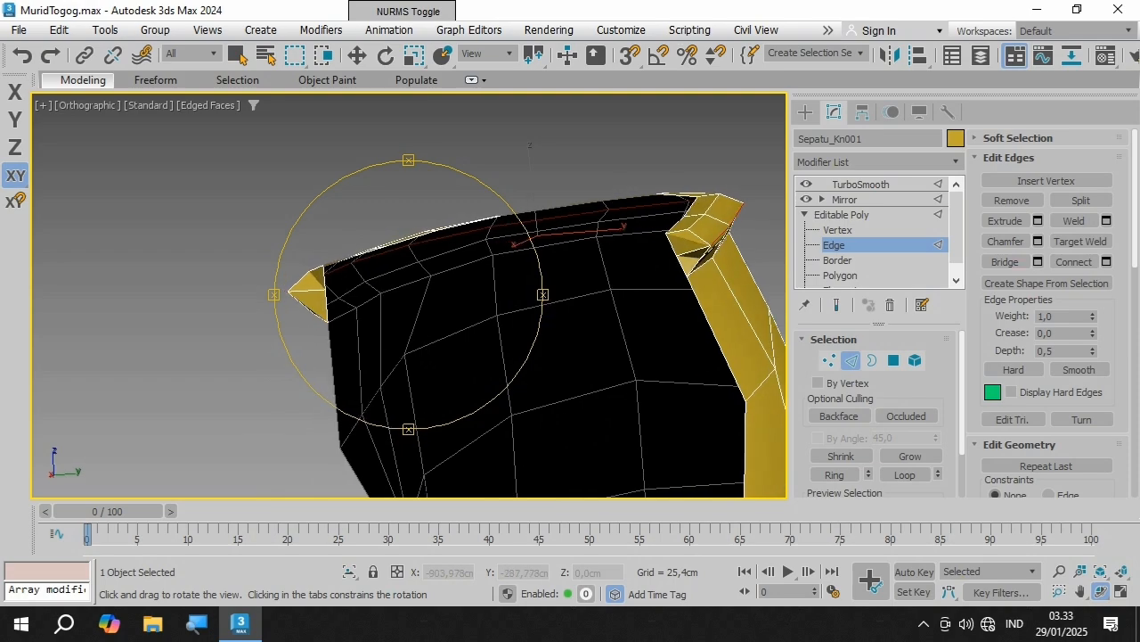
scroll(738, 242, "up", 3)
scroll(509, 216, "down", 3)
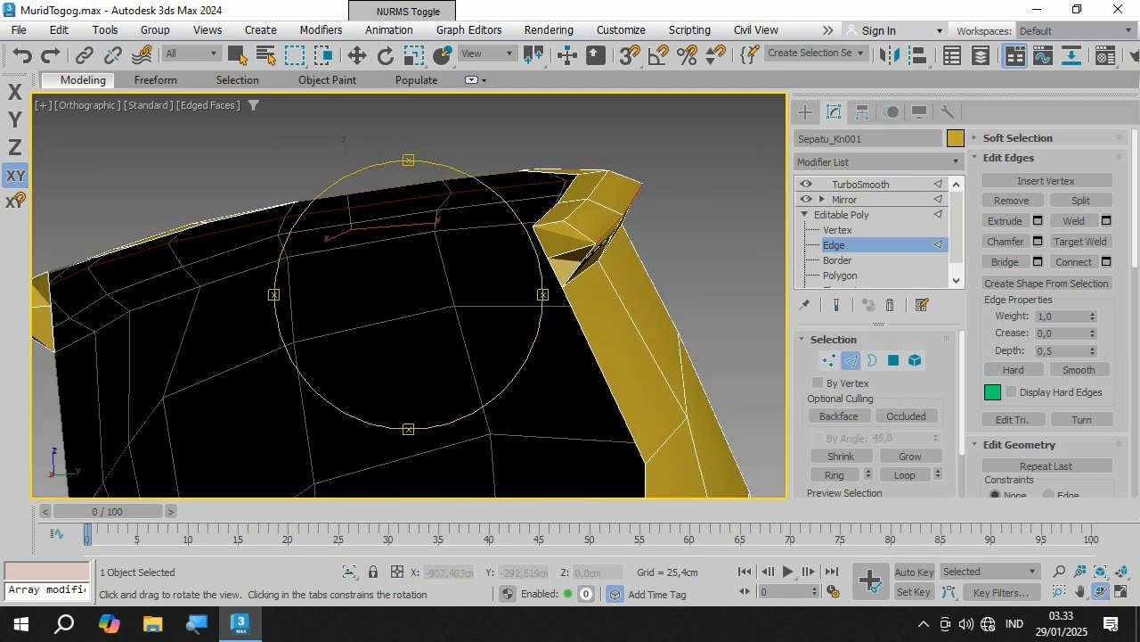
middle_click_drag(509, 216, 463, 250, "alt")
key("4")
left_click(528, 169)
key("ctrl+z")
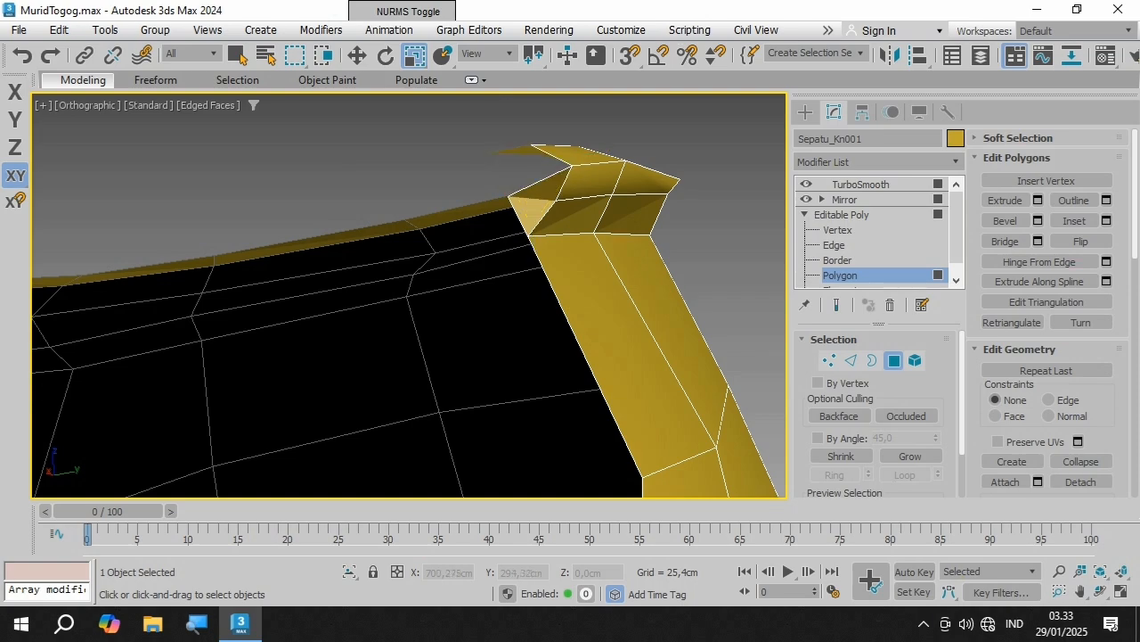
middle_click_drag(533, 242, 468, 253, "alt")
left_click(535, 189)
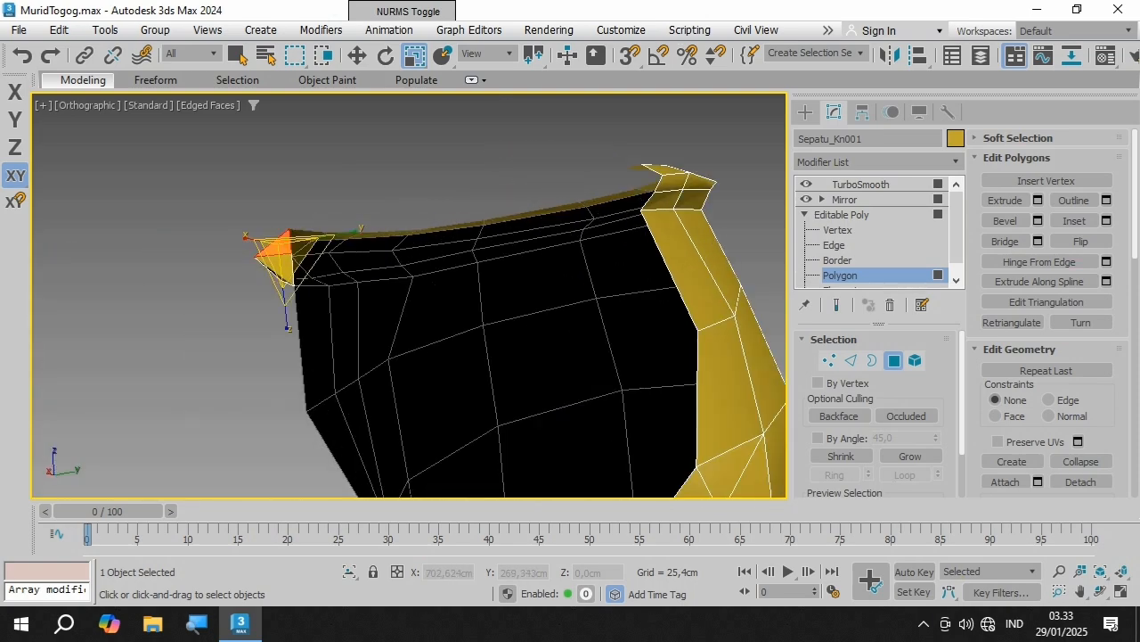
scroll(268, 268, "up", 2)
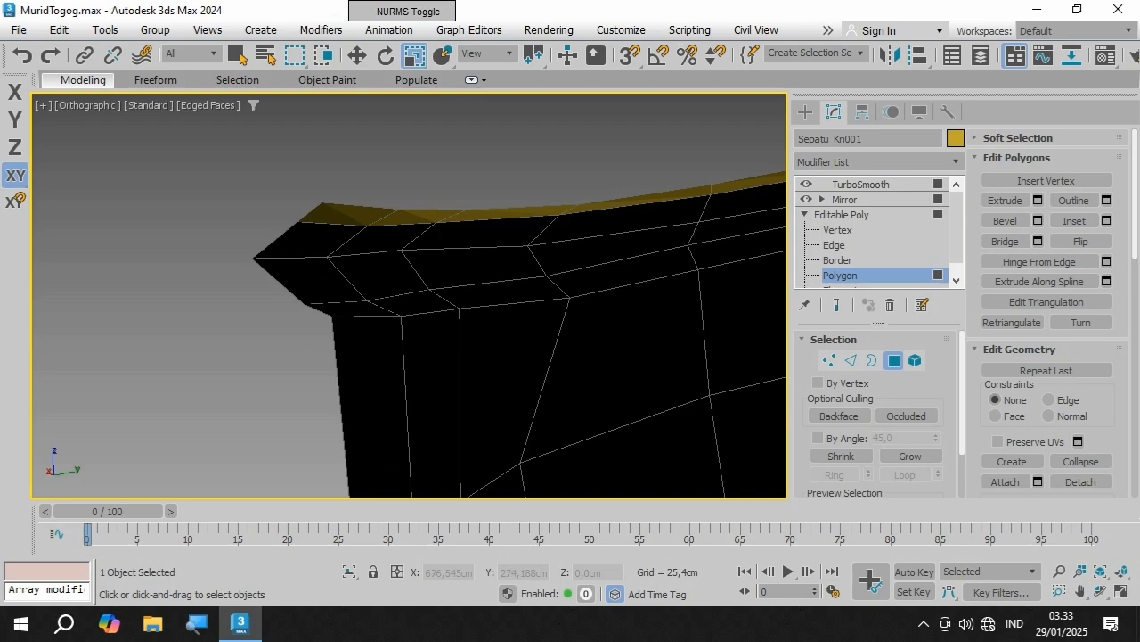
Step: Set the world X position of the vertices at the waistband's front open end to 0 cm, one by one
key("1")
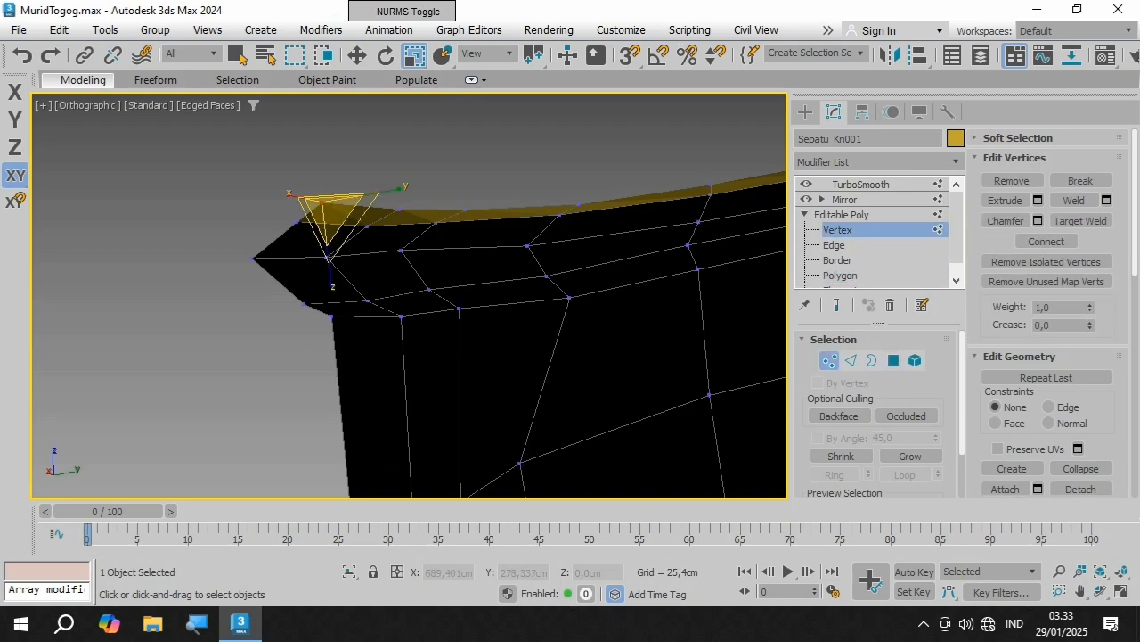
middle_click_drag(410, 294, 294, 300, "alt")
right_click(357, 55)
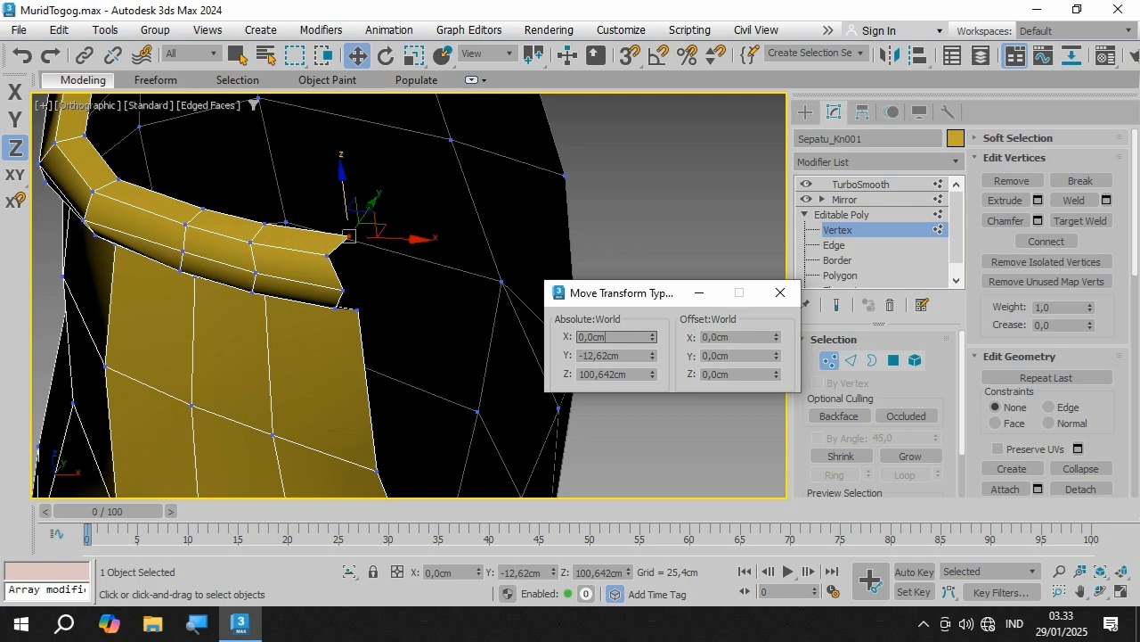
left_click_drag(347, 236, 334, 273)
double_click(613, 337)
type("0")
key("Return")
scroll(334, 272, "up", 2)
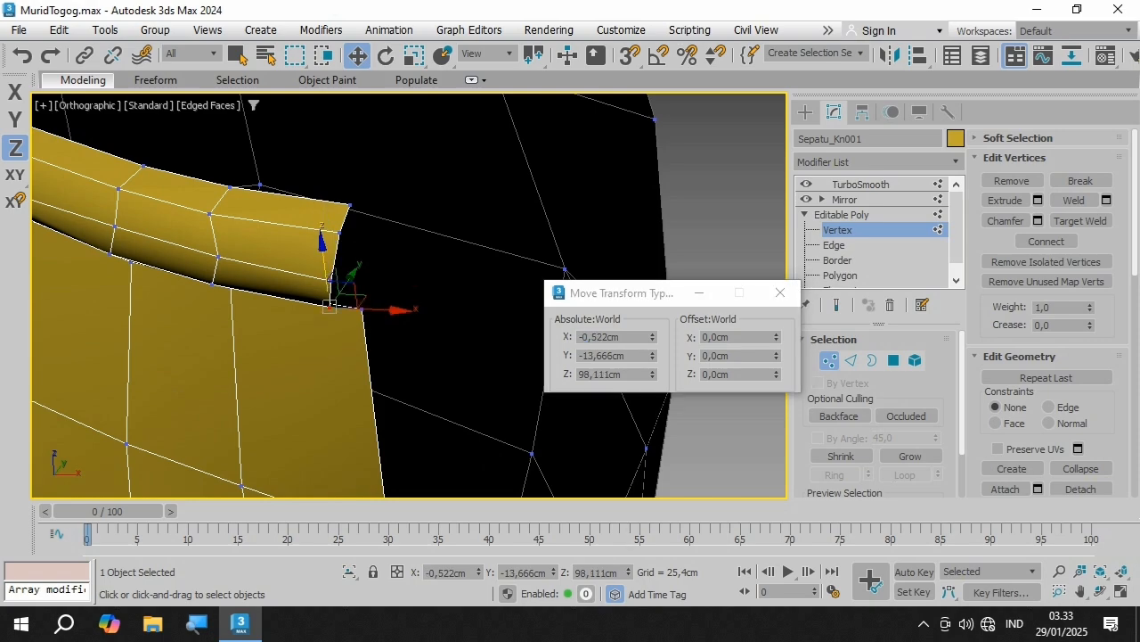
type("0")
key("Return")
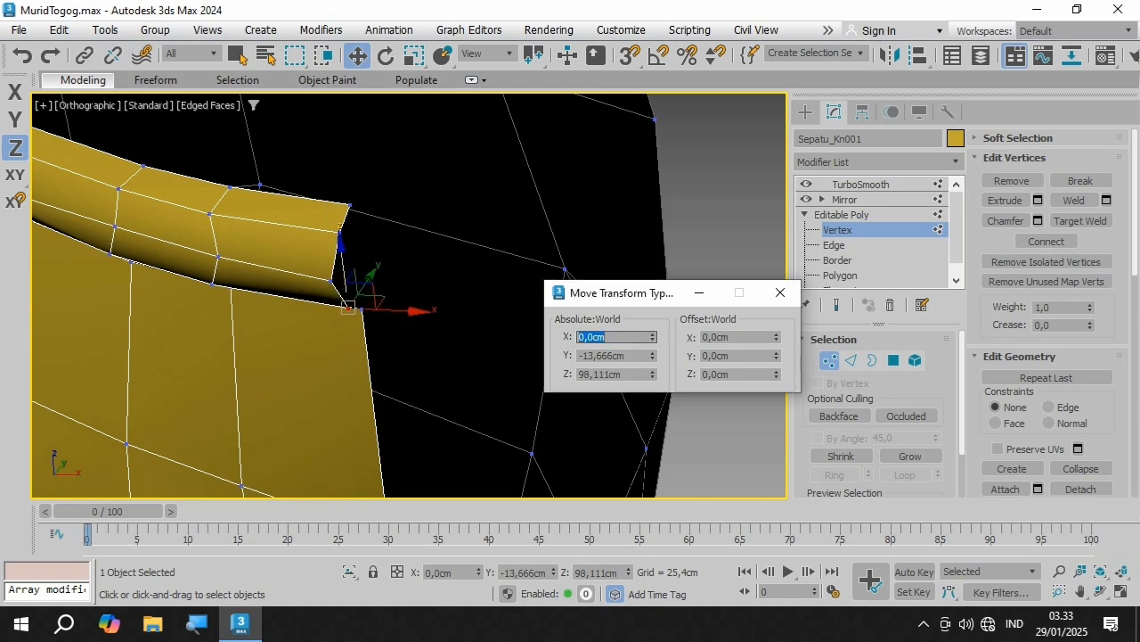
Step: Set the world X position of the outer and lower vertices at the waistband's back open end to 0 cm
key("F12")
key("ctrl+r")
left_click_drag(409, 267, 534, 415)
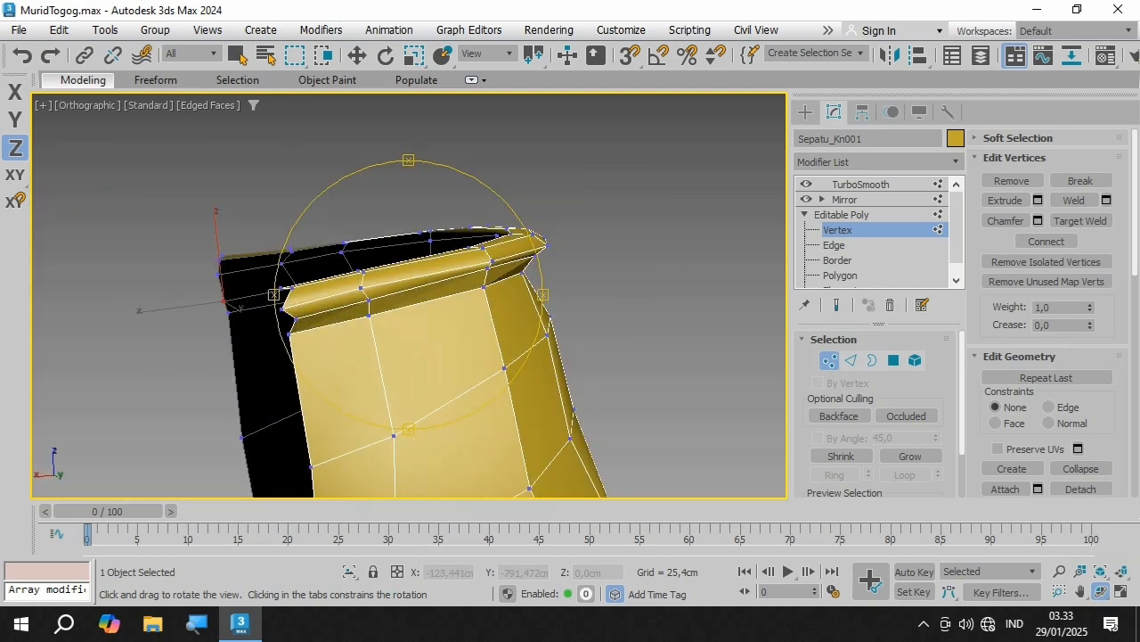
key("w")
scroll(535, 414, "up", 3)
left_click(297, 294)
key("F12")
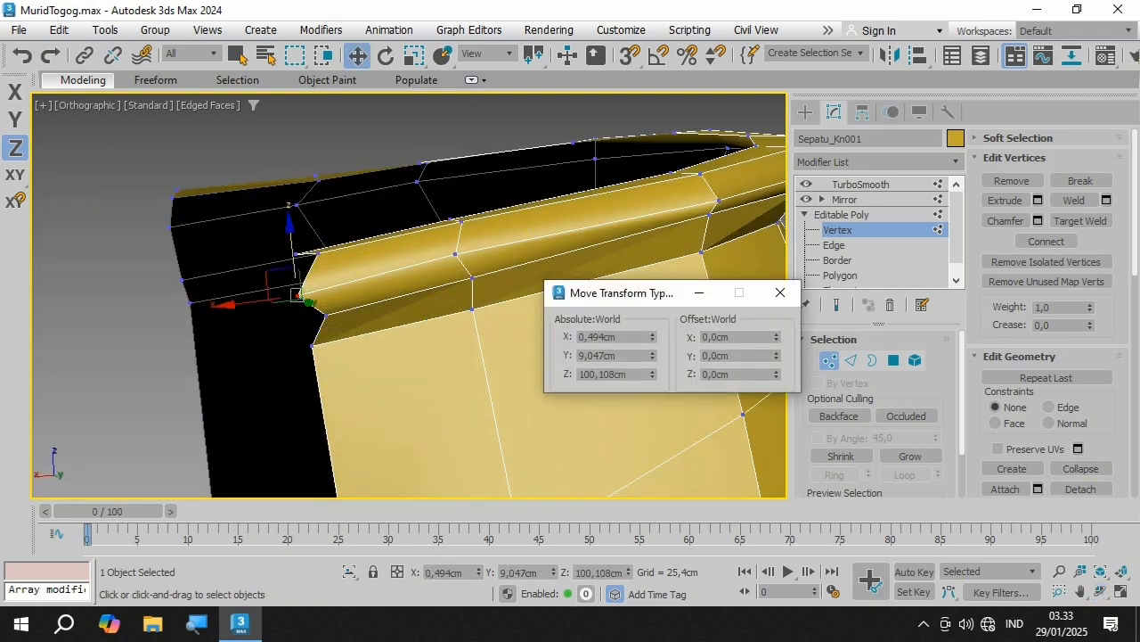
type("0")
key("Return")
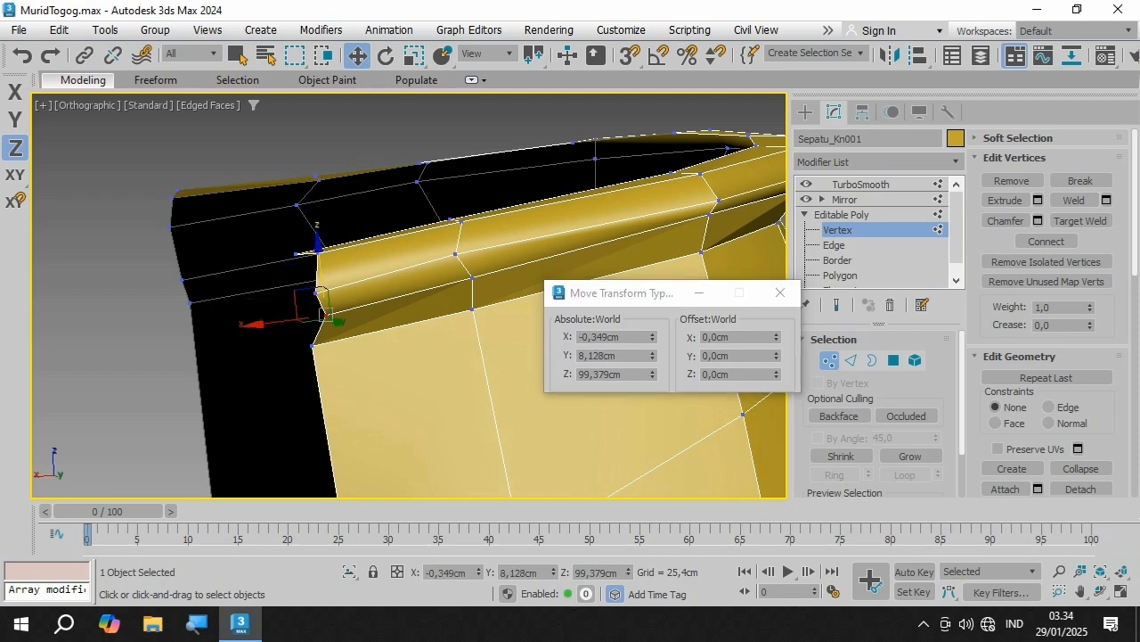
key("Return")
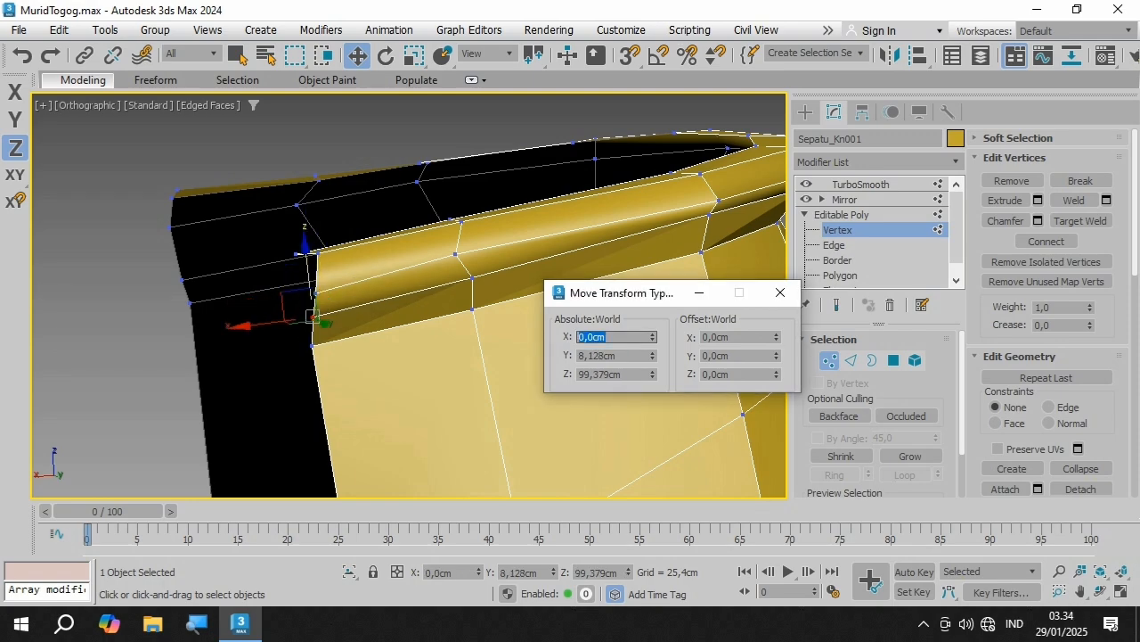
Step: Set the world X position of the upper vertices at the waistband's back open end to 0 cm
left_click(318, 253)
key("F12")
type("0")
key("Return")
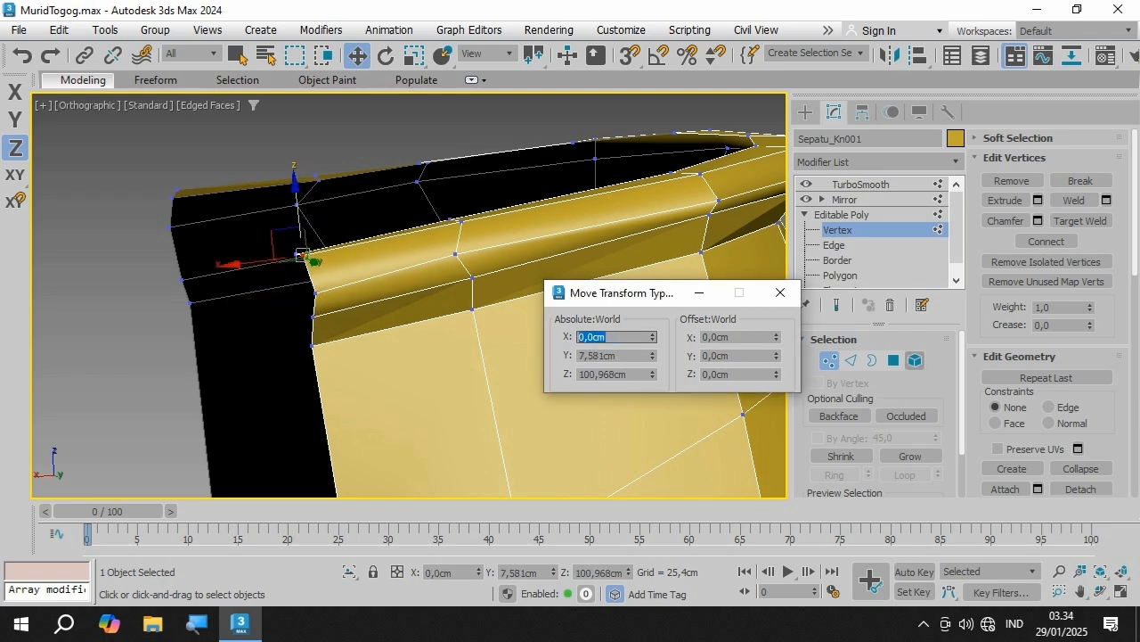
left_click(1102, 592)
left_click_drag(348, 307, 312, 276)
right_click(356, 319)
left_click(339, 322)
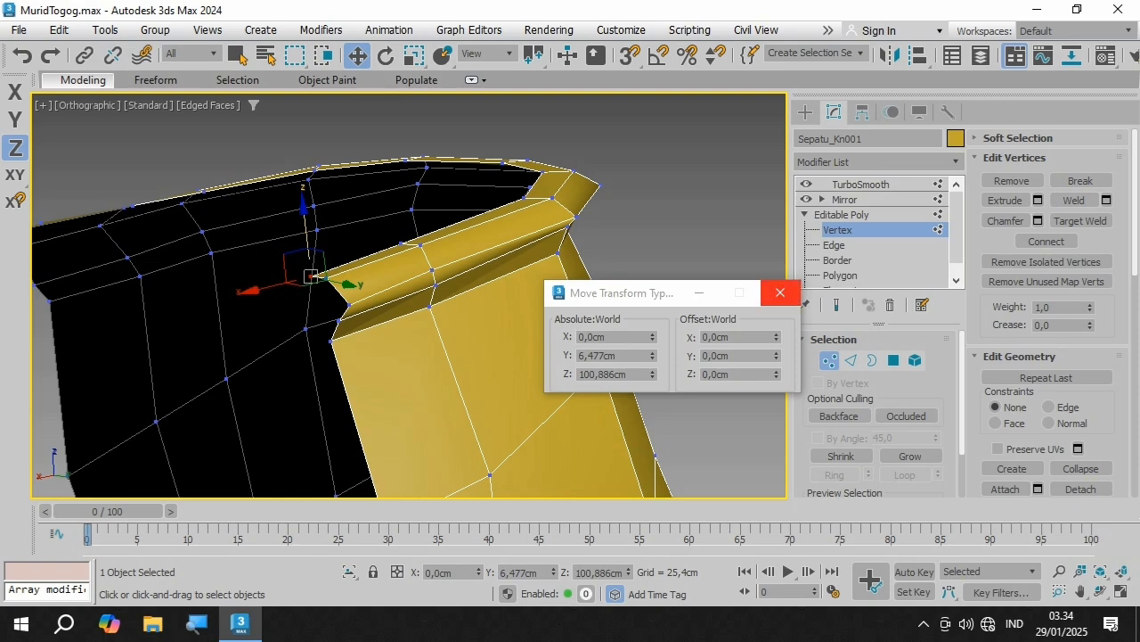
left_click(780, 293)
Step: Adjust the vertices on the waistband's underside along the back so the lower lip sits closer to the leg
left_click(339, 322)
left_click_drag(339, 322, 432, 294)
left_click(566, 230)
left_click_drag(566, 230, 566, 233)
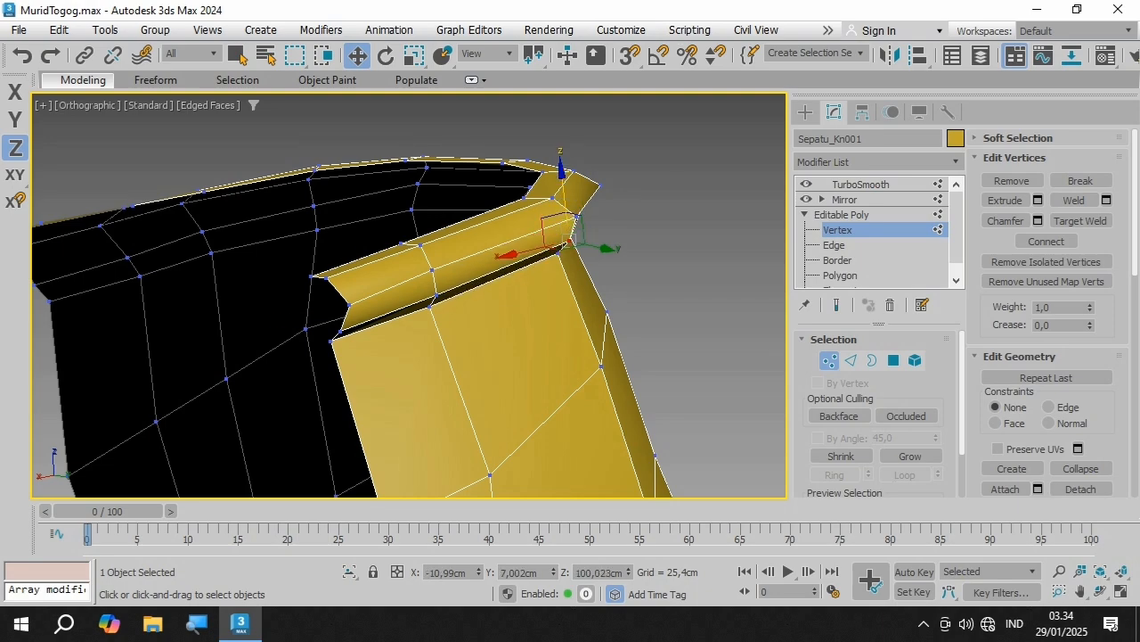
left_click_drag(349, 310, 346, 306)
Step: Lower the vertices on the waistband's underside along the outer side of the leg
left_click(1101, 591)
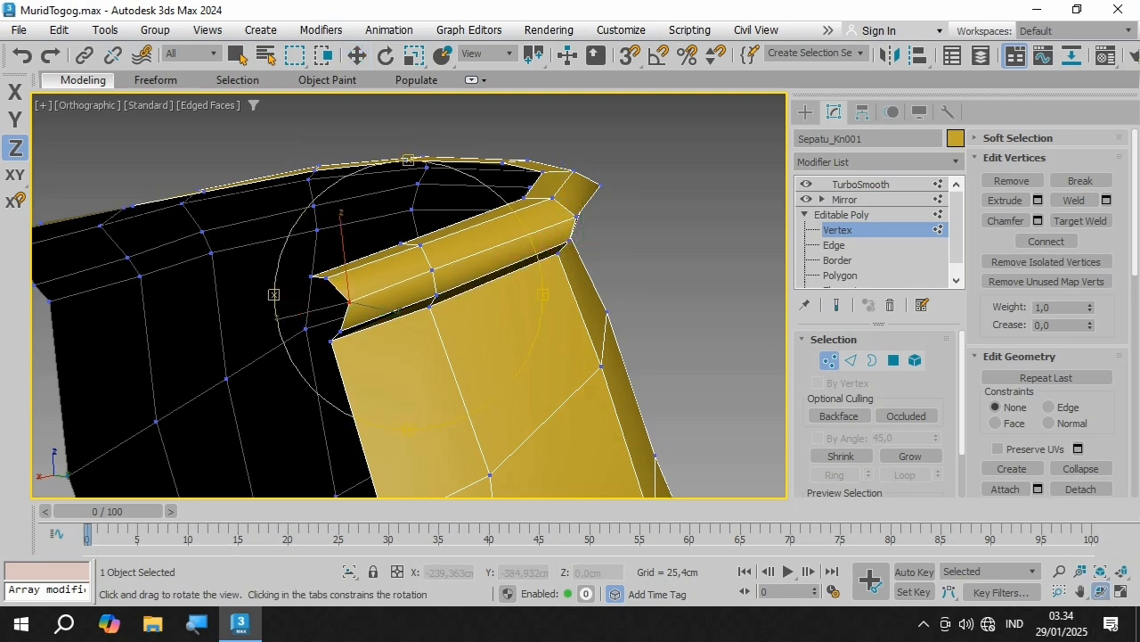
left_click_drag(499, 348, 299, 296)
key("w")
left_click(609, 294)
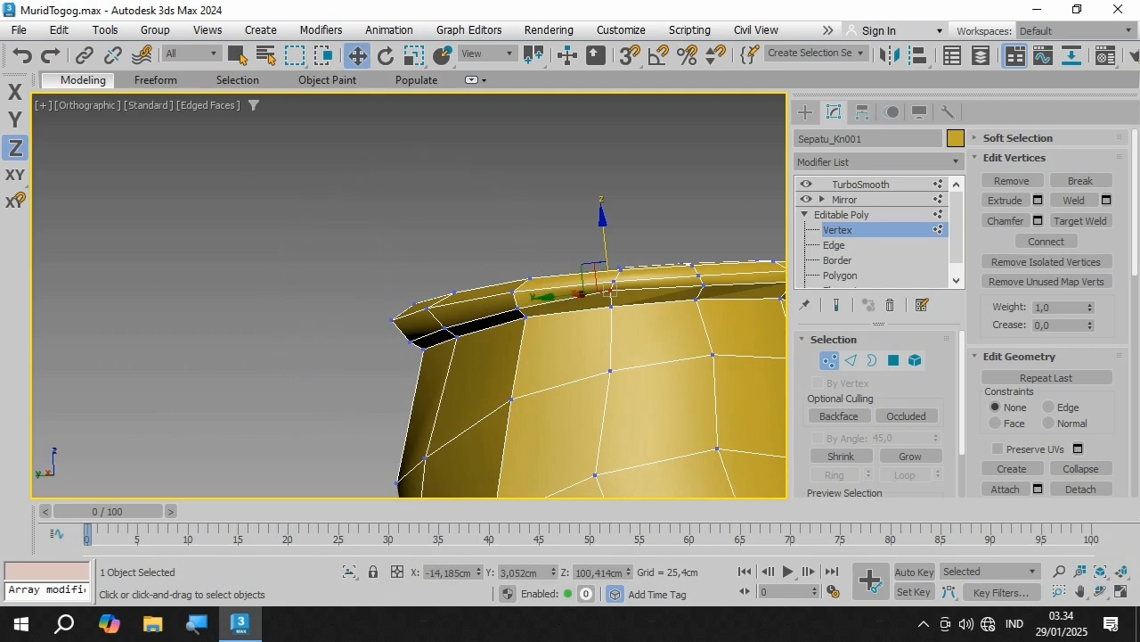
scroll(646, 292, "up", 2)
left_click_drag(579, 221, 579, 223)
left_click_drag(586, 290, 587, 295)
left_click(722, 286)
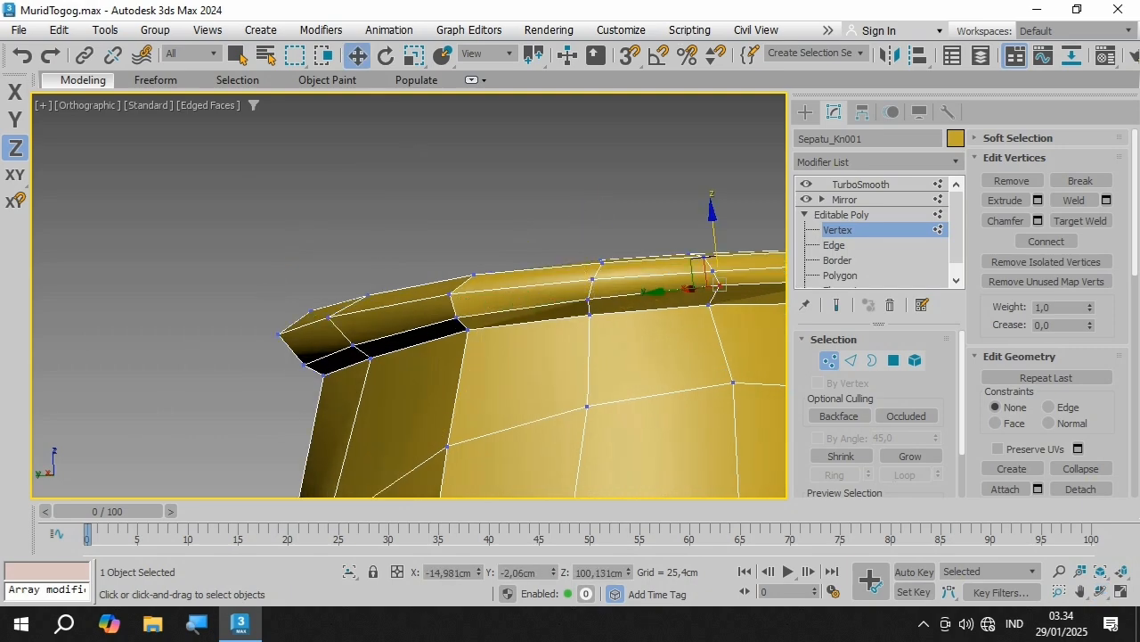
left_click_drag(722, 285, 723, 290)
Step: Lower the waistband's underside vertices at the front outer corner and along the front
middle_click_drag(722, 290, 468, 291)
left_click(592, 280)
left_click_drag(591, 281, 629, 294)
left_click(629, 293)
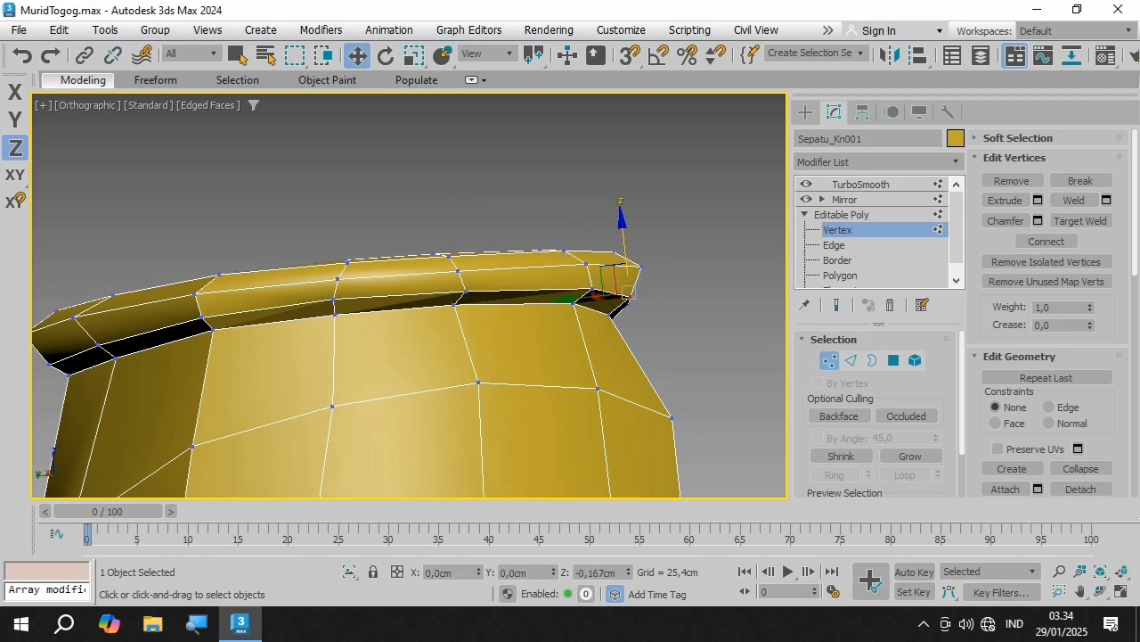
left_click(1101, 592)
left_click_drag(510, 331, 334, 345)
right_click(334, 345)
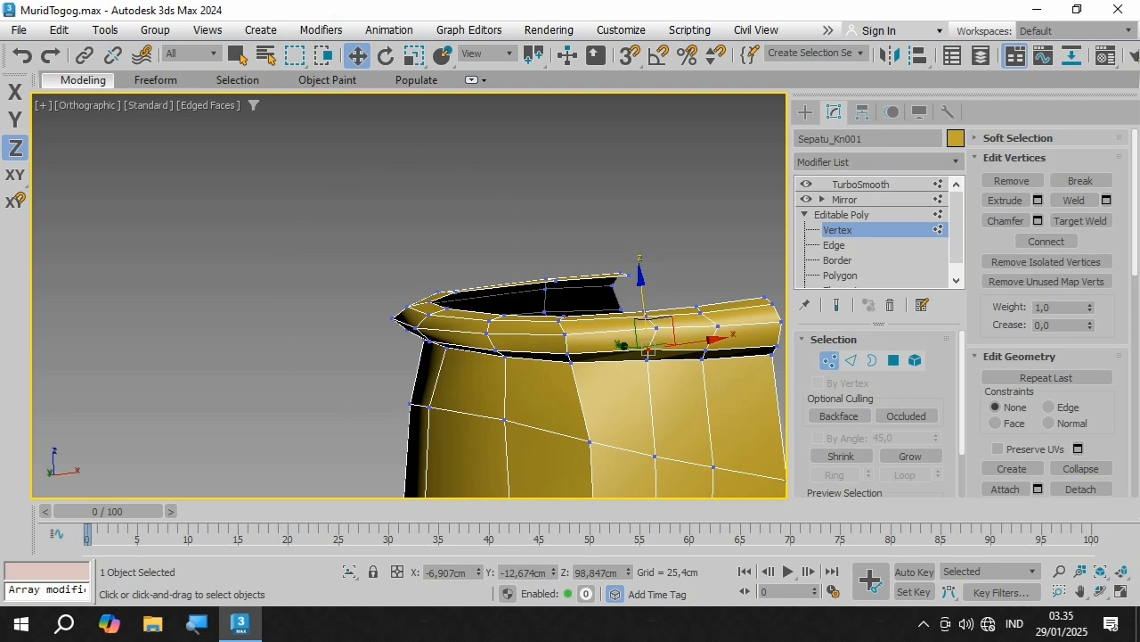
left_click_drag(648, 351, 648, 354)
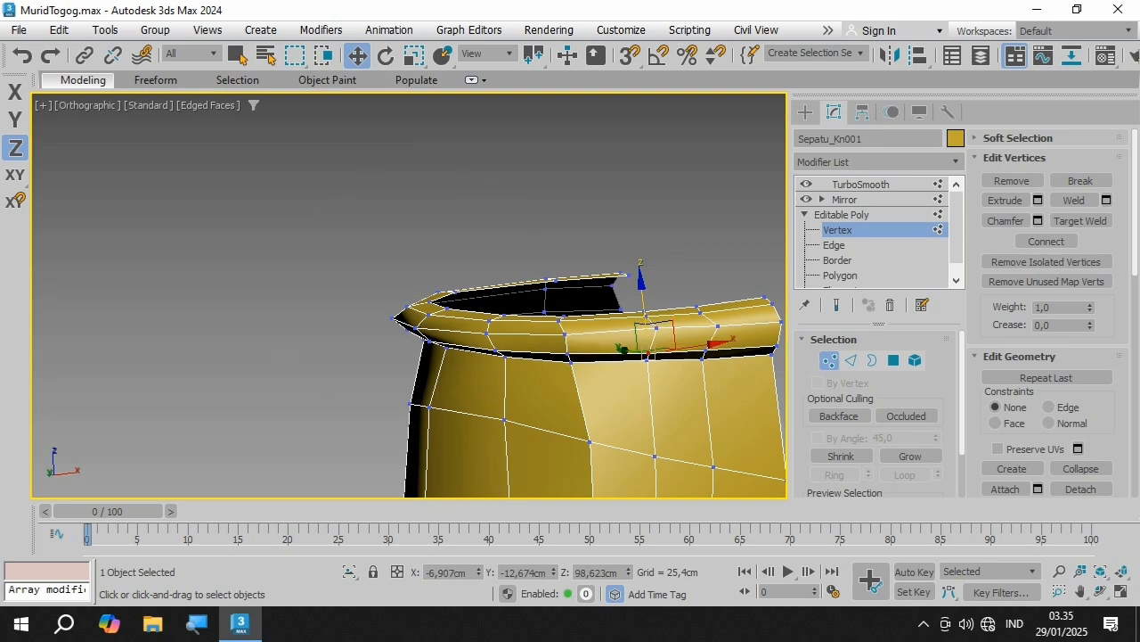
Step: Shift the first leg vertex below the waistband on the front of the thigh horizontally in the XY plane to smooth the contour
left_click(589, 442)
left_click(1101, 571)
left_click(1101, 590)
scroll(477, 406, "down", 4)
left_click_drag(446, 348, 444, 392)
scroll(441, 343, "up", 4)
key("w")
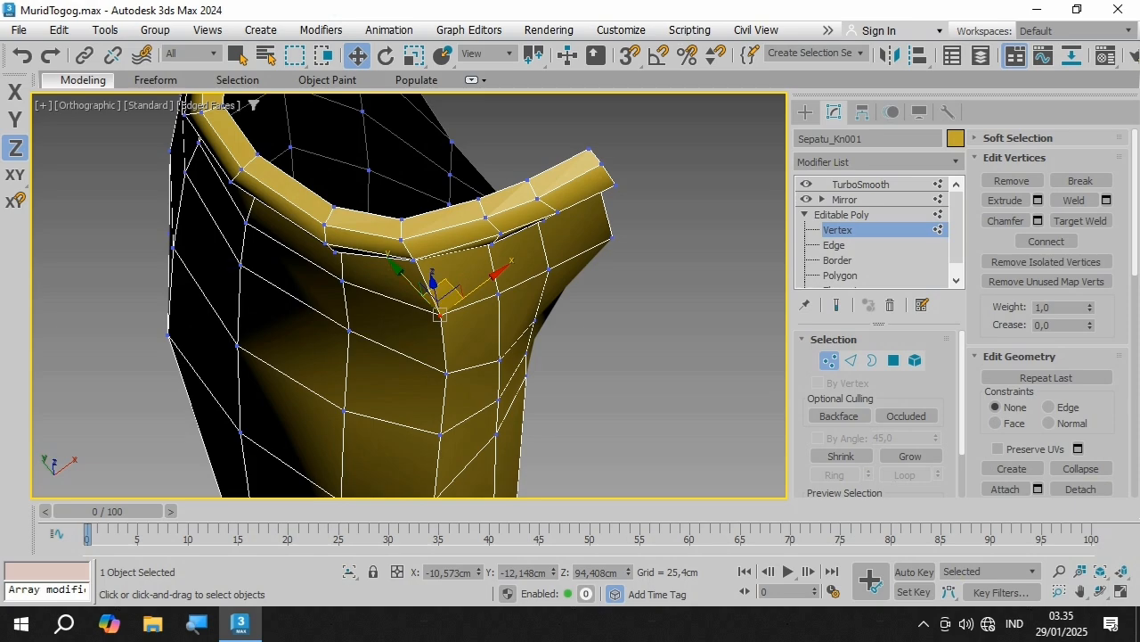
scroll(455, 281, "up", 2)
left_click_drag(443, 301, 413, 304)
Step: Move the next two vertices down the same front thigh column in the XY plane, the lower one about 0.3 cm in X and 0.65 cm in Y
left_click(444, 411)
left_click_drag(444, 400, 426, 390)
scroll(433, 374, "down", 4)
middle_click_drag(433, 374, 430, 332)
scroll(426, 311, "up", 4)
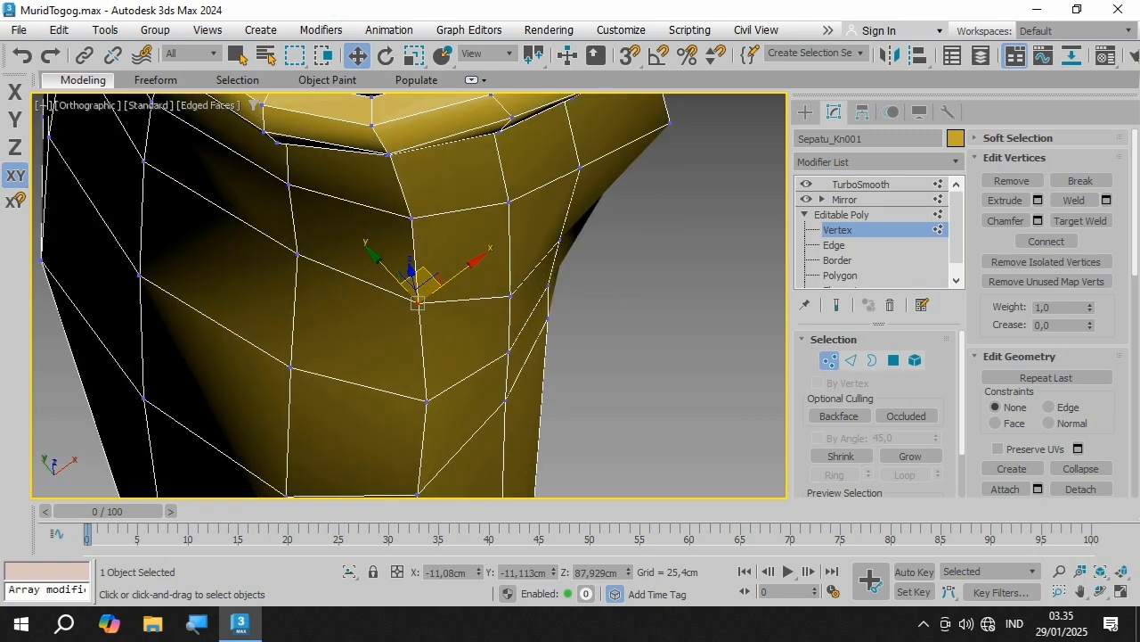
left_click(427, 401)
left_click_drag(427, 389, 424, 376)
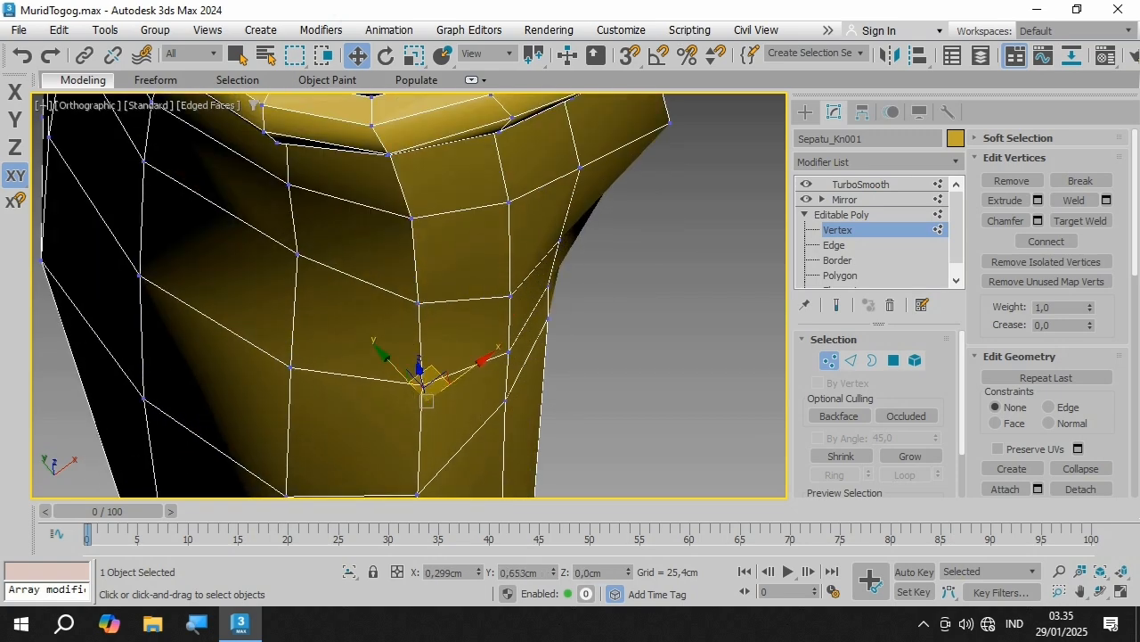
scroll(421, 379, "down", 5)
scroll(426, 382, "up", 3)
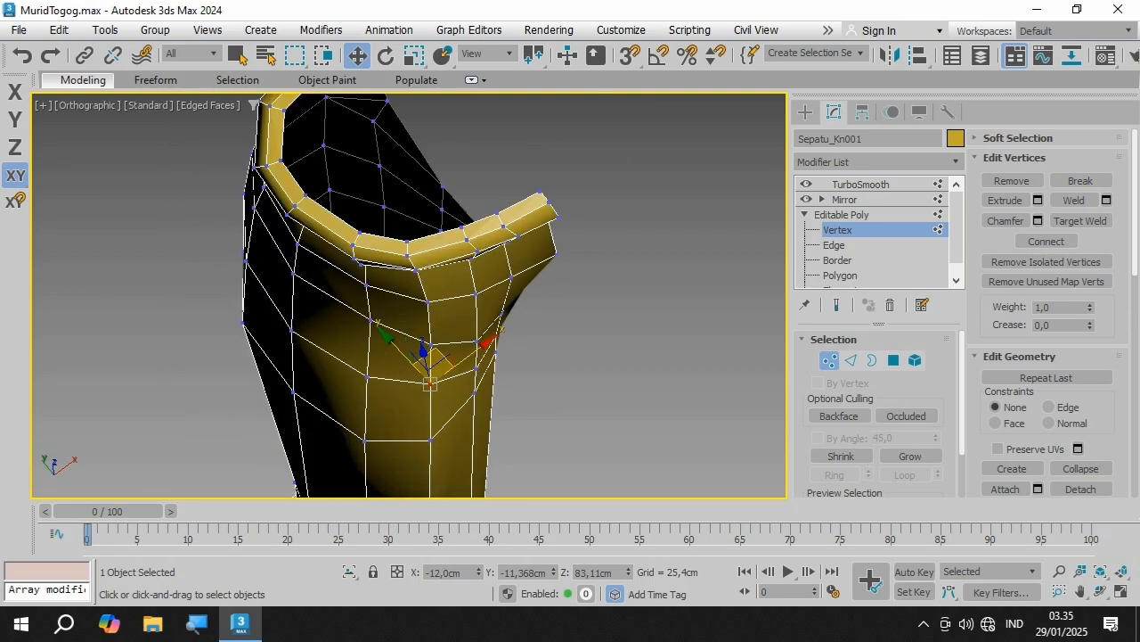
Step: Move the next lower vertex of the front thigh column about 0.7 cm along the Y axis
left_click(1101, 590)
scroll(584, 401, "down", 5)
scroll(543, 392, "up", 5)
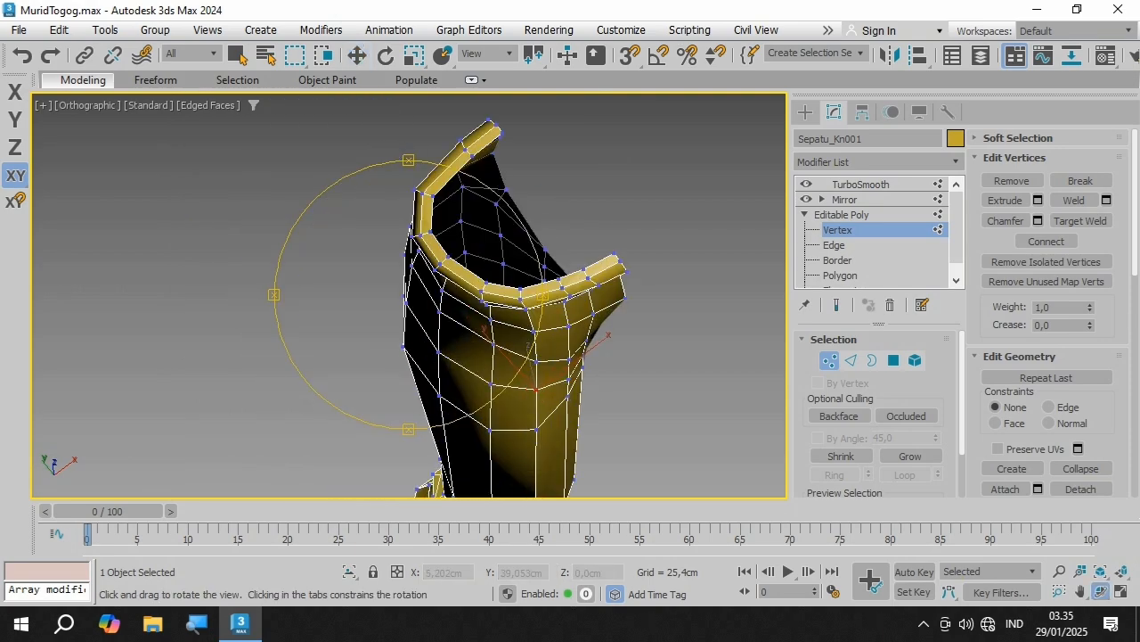
left_click_drag(535, 375, 553, 437)
scroll(552, 436, "up", 3)
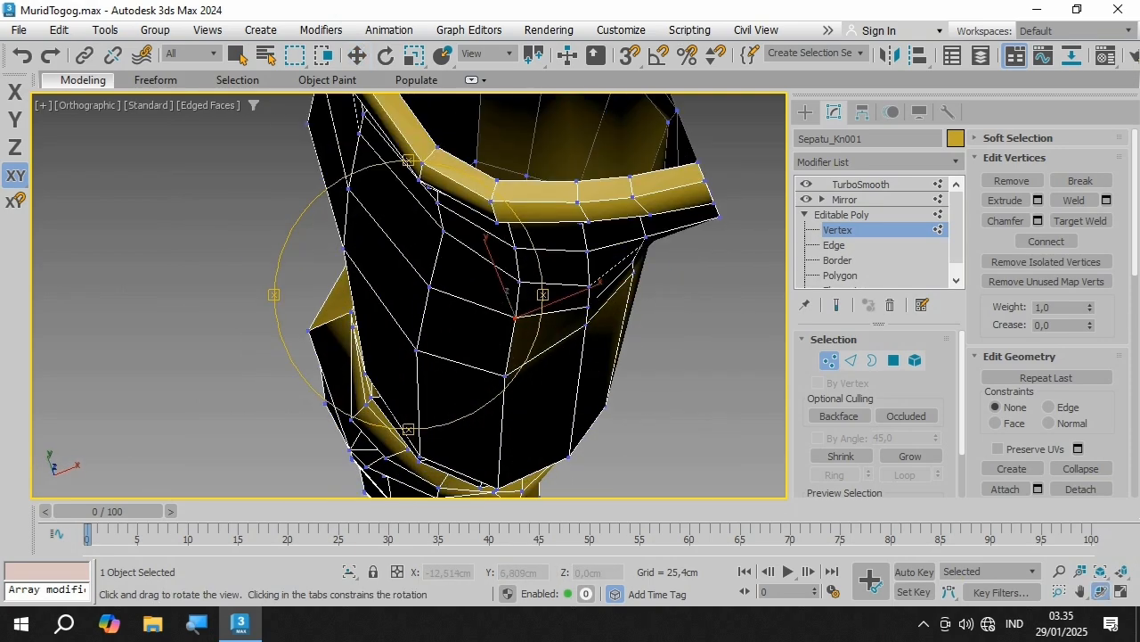
key("w")
left_click(506, 376)
left_click_drag(489, 337, 484, 327)
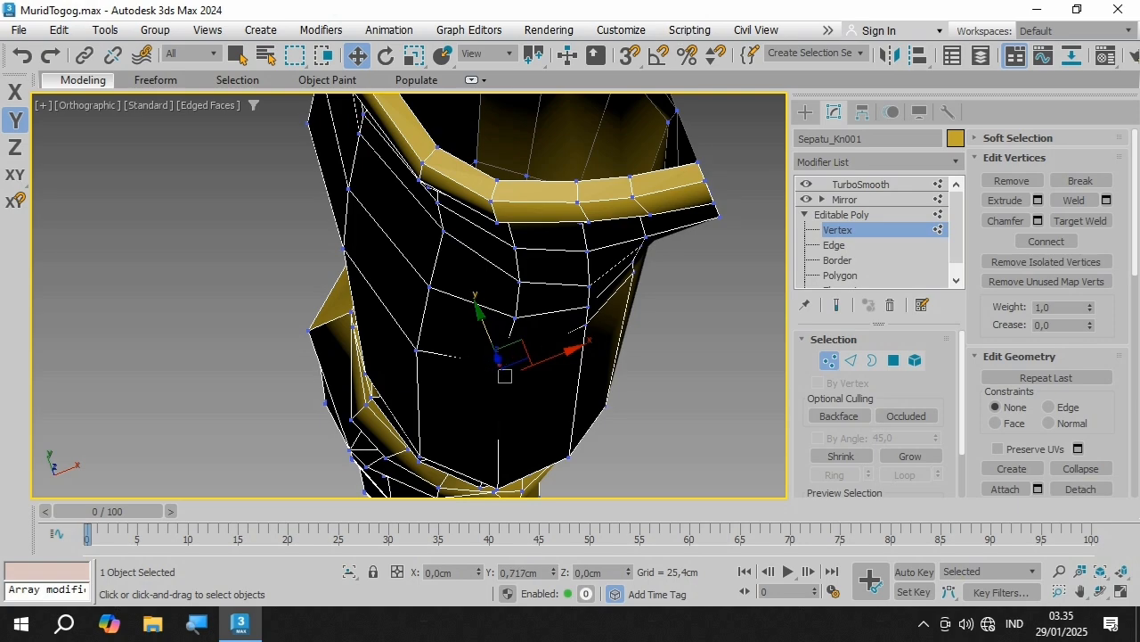
Step: Clear the vertex selection, leave vertex editing and display the mirrored legs with the TurboSmooth result
scroll(505, 432, "down", 4)
scroll(510, 473, "up", 5)
left_click(1101, 590)
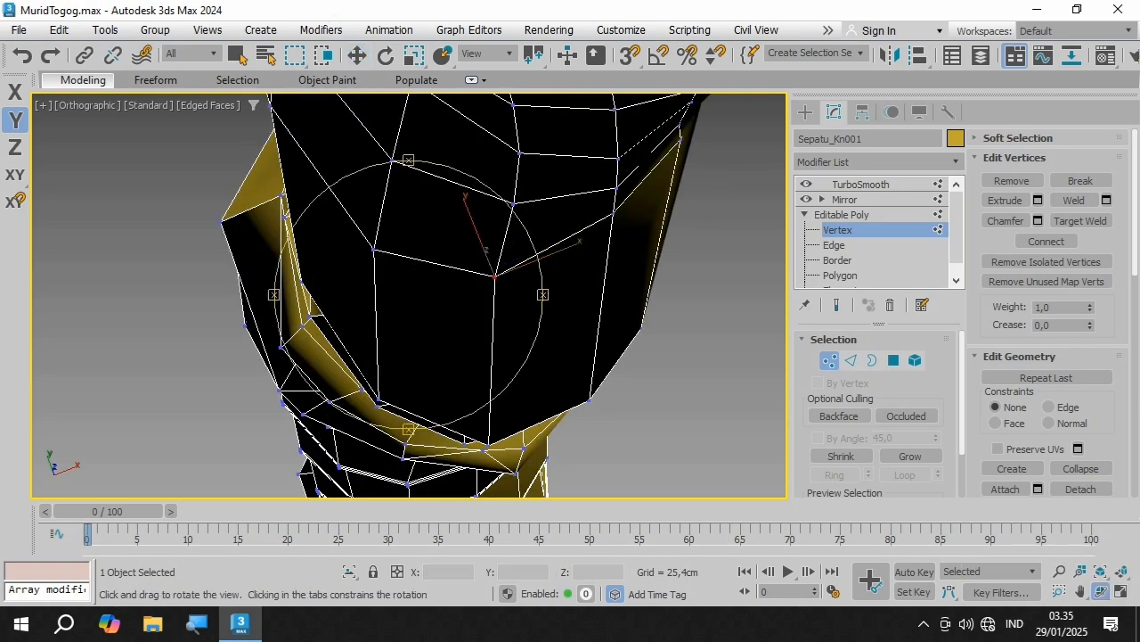
scroll(686, 388, "down", 3)
left_click_drag(512, 361, 446, 324)
scroll(477, 339, "down", 4)
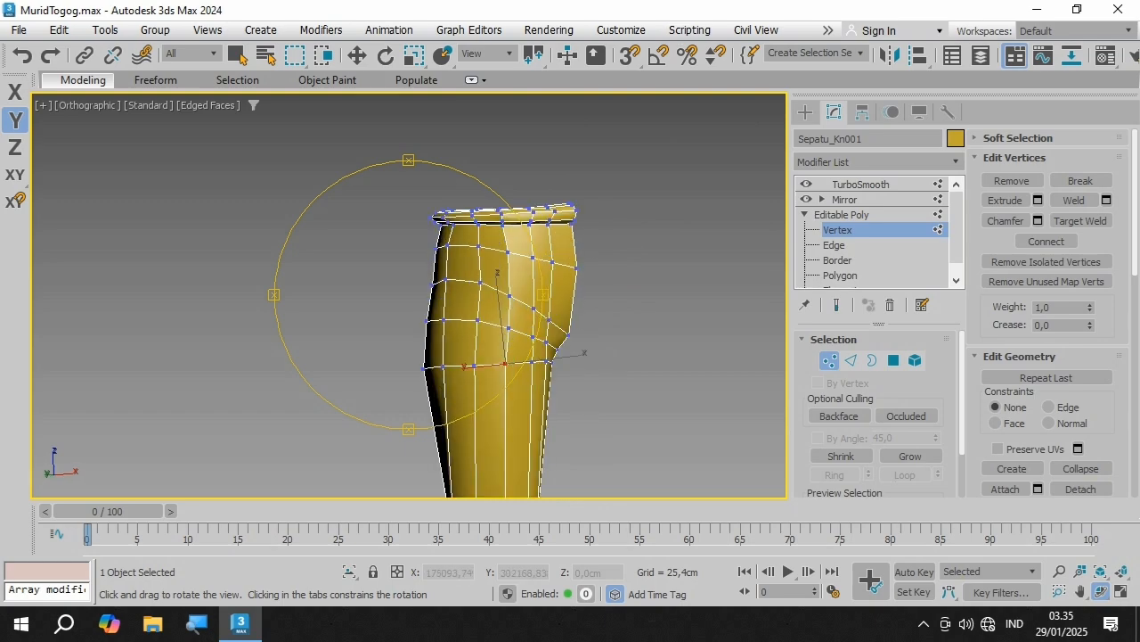
scroll(537, 227, "up", 3)
mouse_move(537, 227)
left_mouse_down()
mouse_move(521, 254)
mouse_move(528, 234)
left_mouse_up()
key("w")
left_click(659, 285)
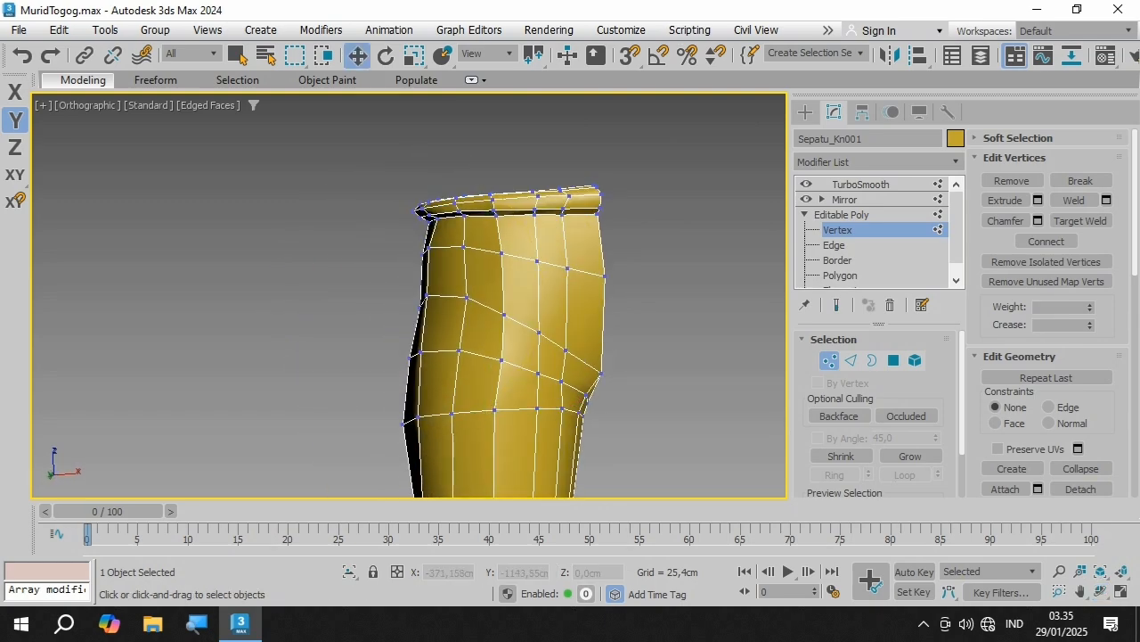
left_click(841, 215)
left_click(845, 199)
left_click(860, 185)
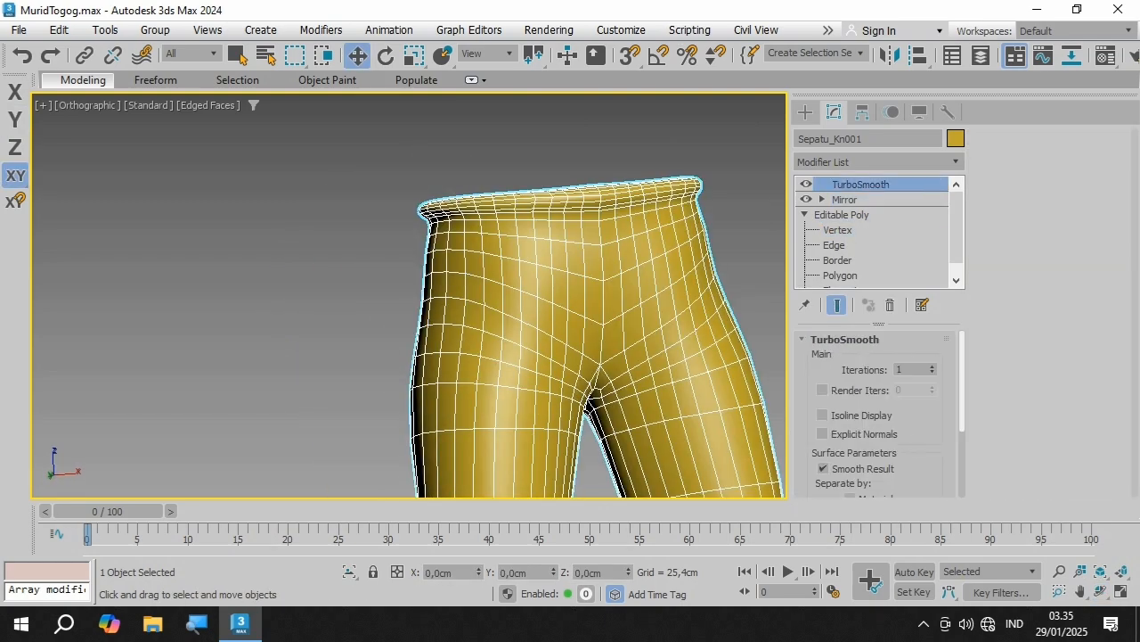
Step: Examine the smoothed waistband and both legs from the front and side, close up and at full length
scroll(521, 187, "up", 4)
scroll(570, 222, "down", 2)
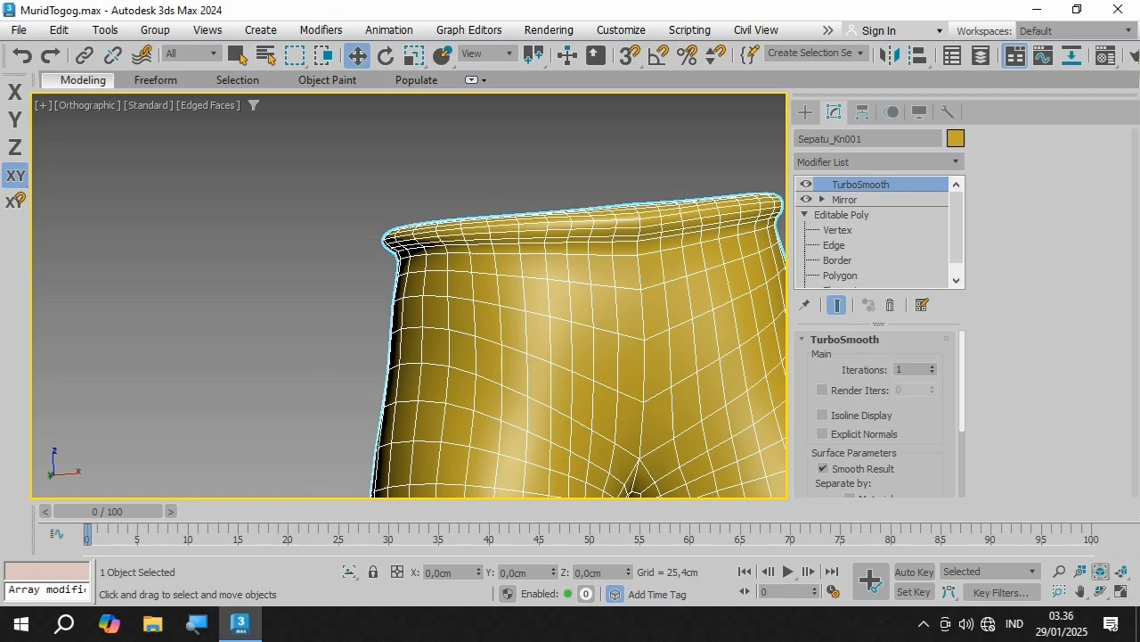
scroll(333, 134, "down", 6)
middle_click_drag(332, 133, 686, 174, "alt")
scroll(392, 141, "up", 4)
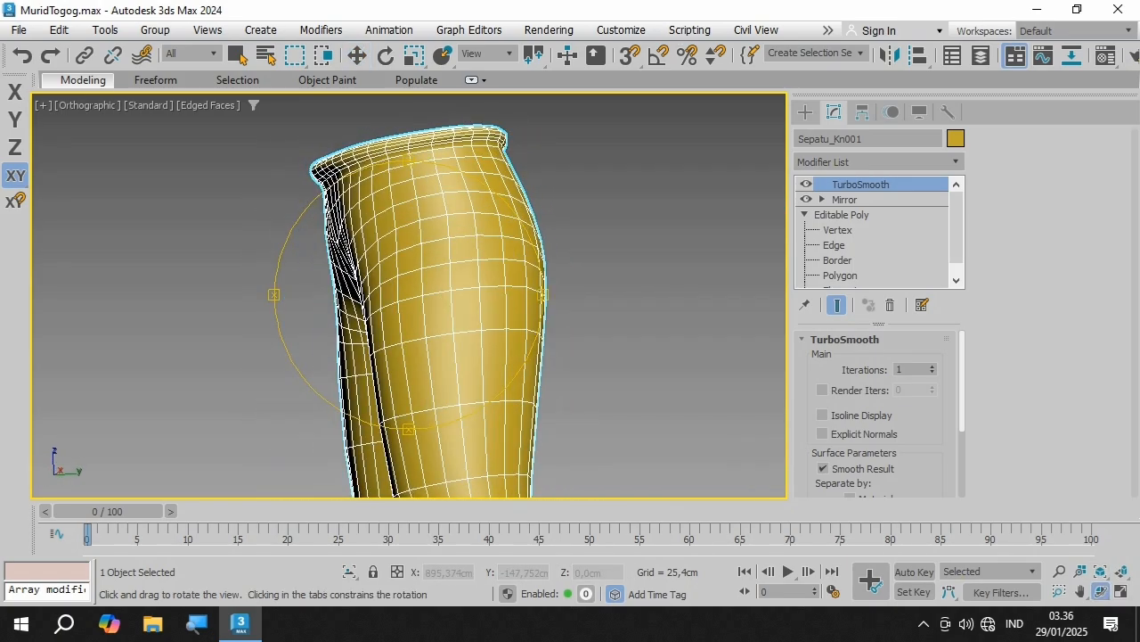
left_click_drag(253, 134, 343, 126, "alt")
middle_click_drag(343, 126, 411, 134, "alt")
scroll(386, 116, "up", 3)
scroll(459, 118, "down", 2)
scroll(429, 129, "down", 4)
scroll(411, 134, "down", 4)
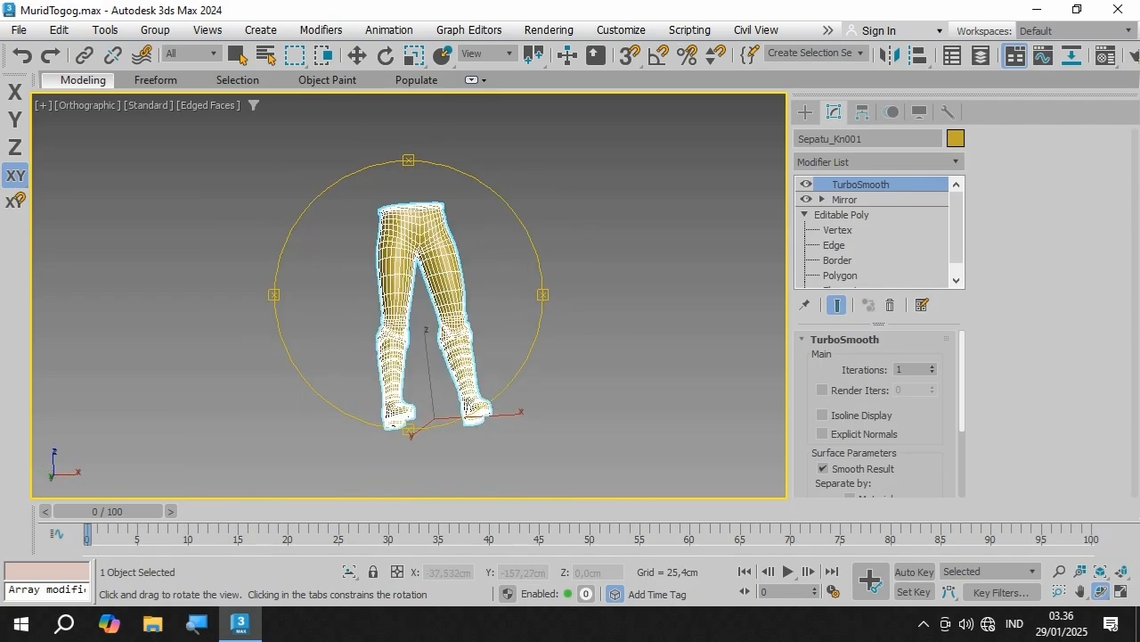
scroll(383, 198, "up", 4)
scroll(383, 198, "up", 2)
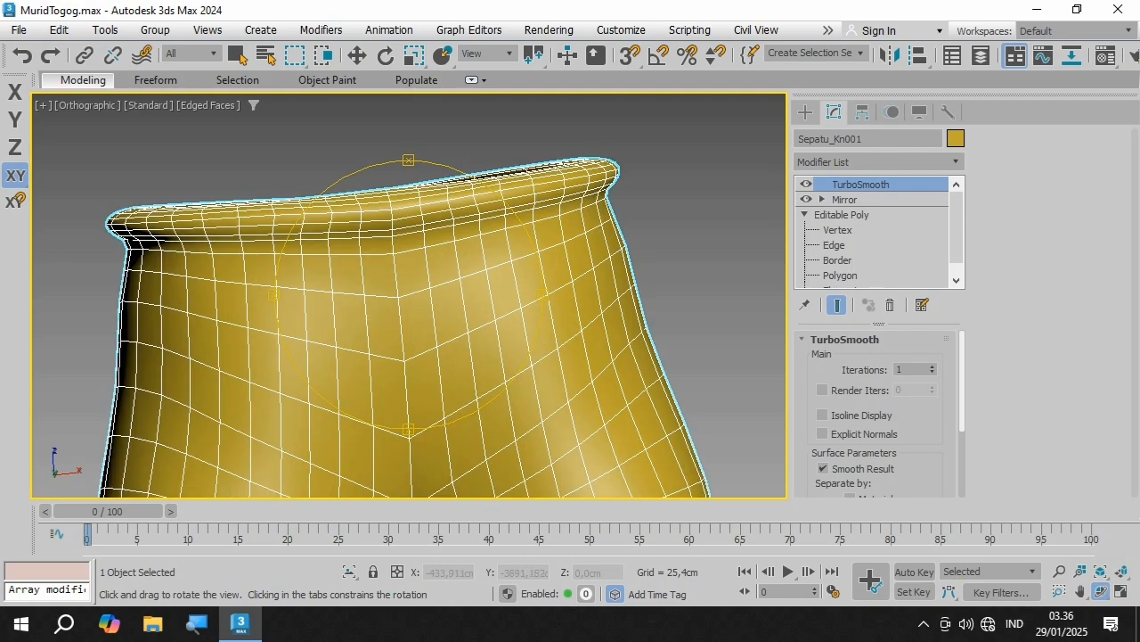
scroll(428, 267, "down", 2)
scroll(410, 294, "down", 4)
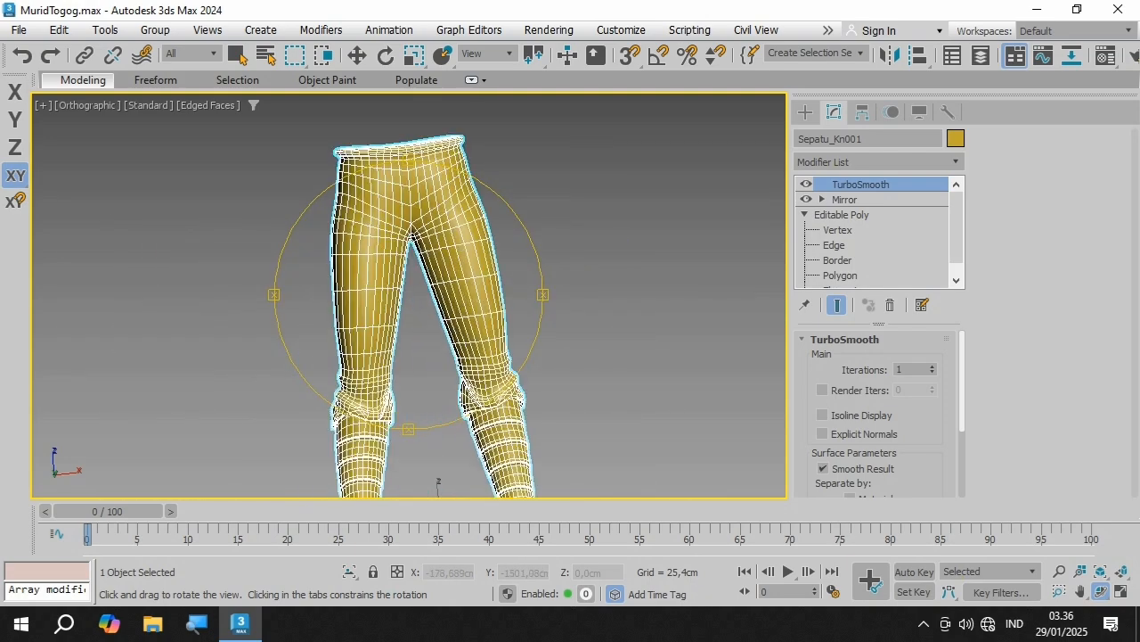
key("w")
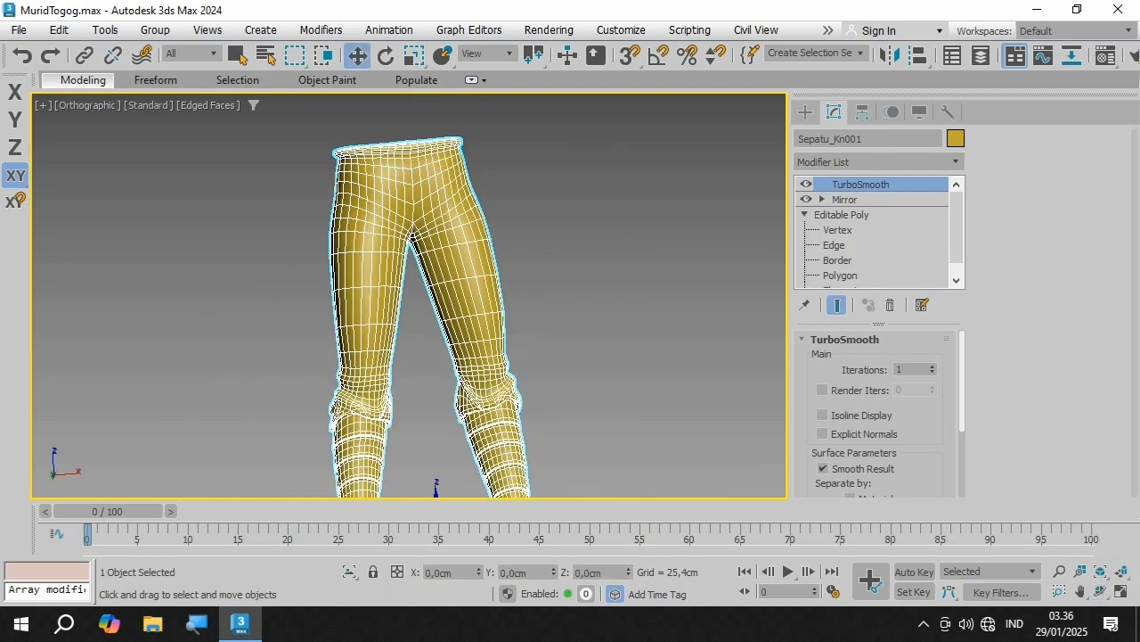
Step: Deselect the legs, change the Orthographic view to Perspective, fit the model in all viewports and maximize the Perspective view
key("f")
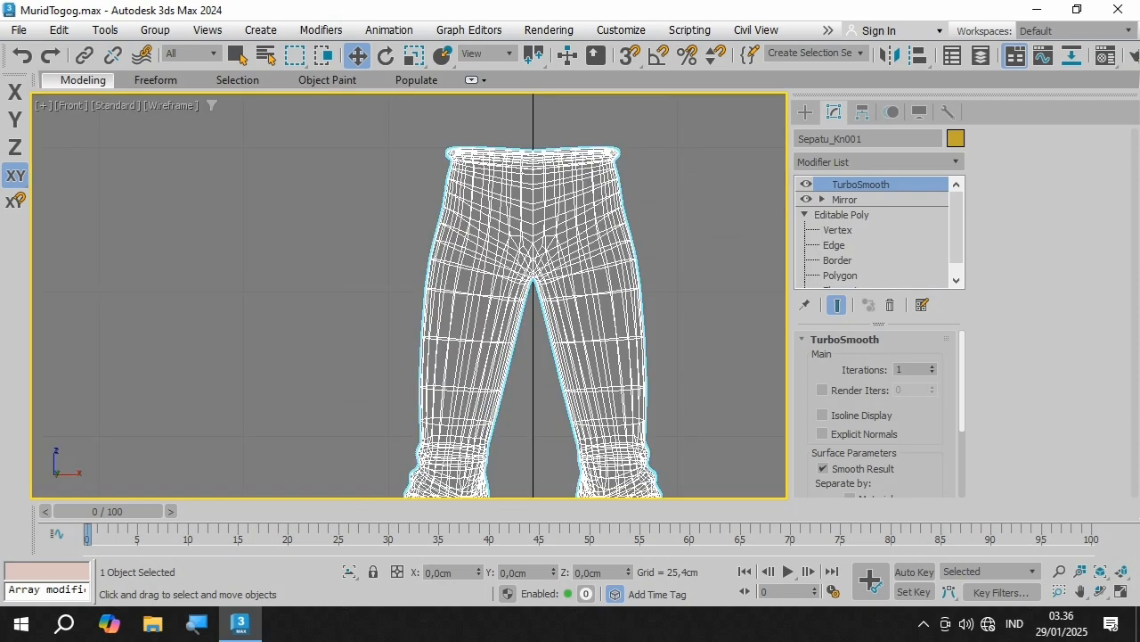
key("alt+w")
left_click(713, 401)
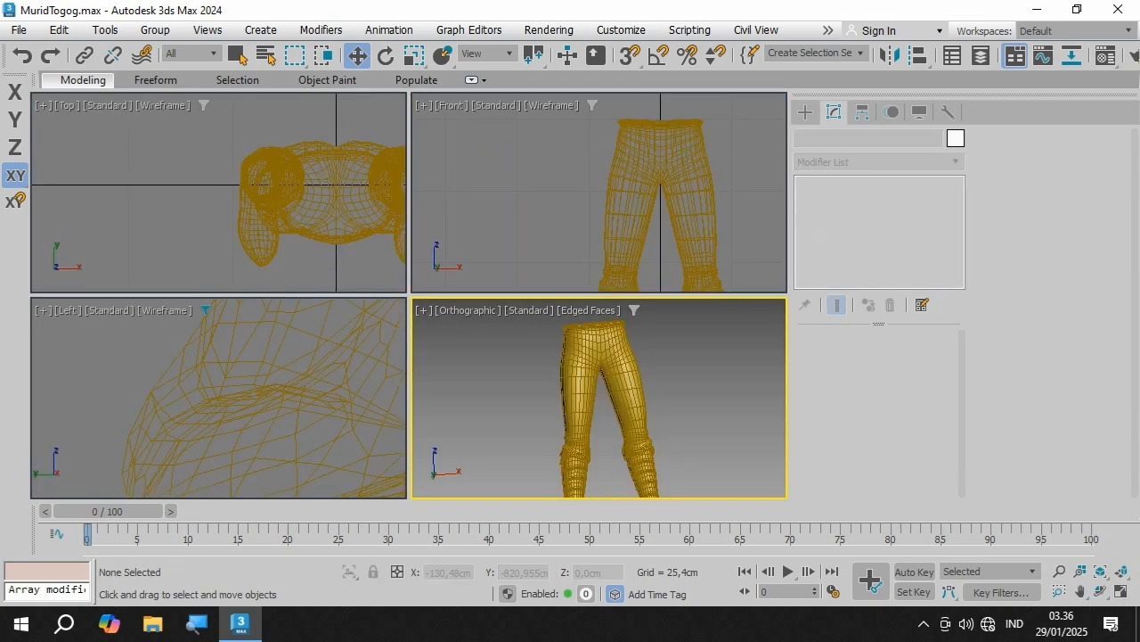
key("f")
key("p")
left_click(1122, 571)
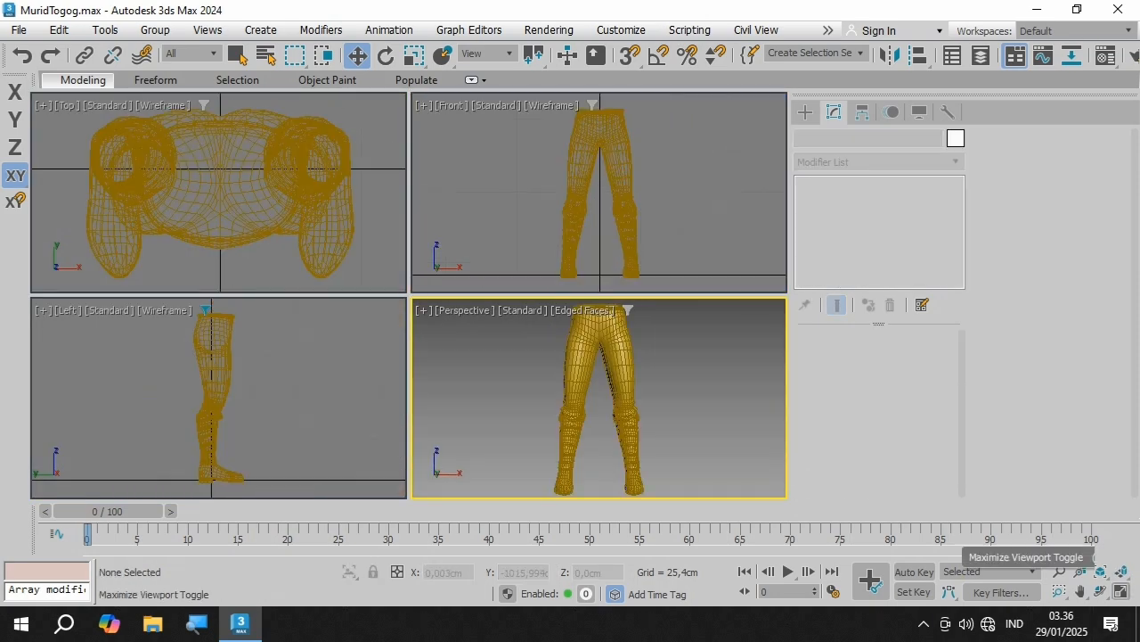
left_click(1122, 591)
Step: Turn off Edged Faces and inspect the plainly shaded legs from around, ending in a three-quarter front view
left_click(1101, 592)
left_click_drag(418, 299, 472, 301)
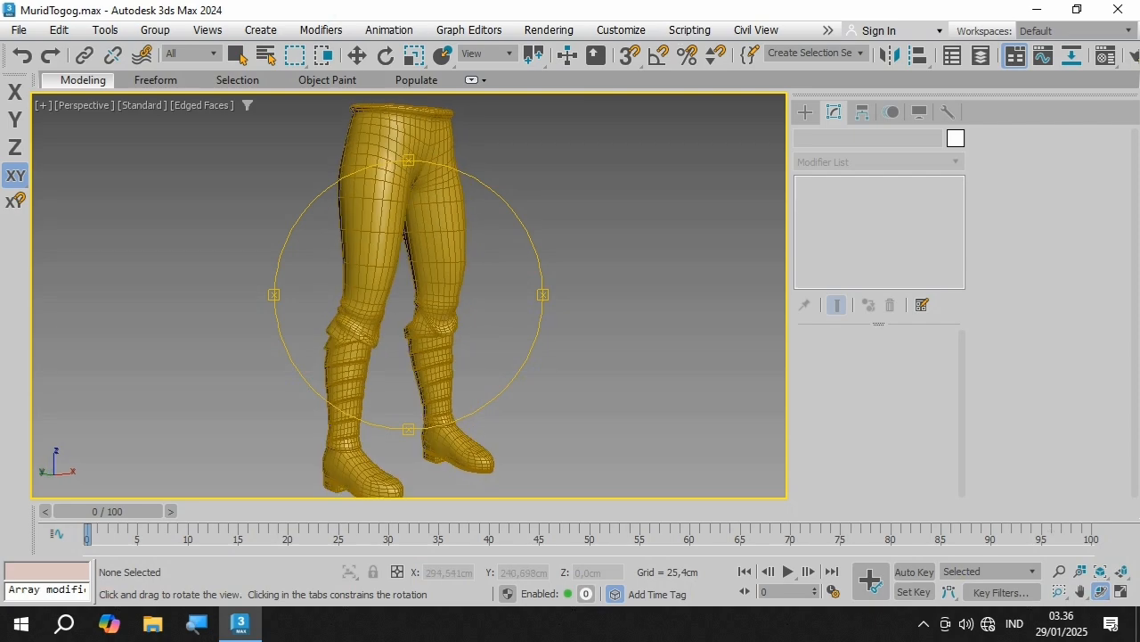
key("F4")
mouse_move(445, 301)
left_mouse_down()
mouse_move(419, 301)
mouse_move(441, 310)
mouse_move(507, 299)
left_mouse_up()
scroll(419, 302, "down", 3)
left_click_drag(379, 317, 726, 293)
scroll(401, 303, "up", 4)
Step: Fit the whole pair of legs in the Perspective view and render it
key("w")
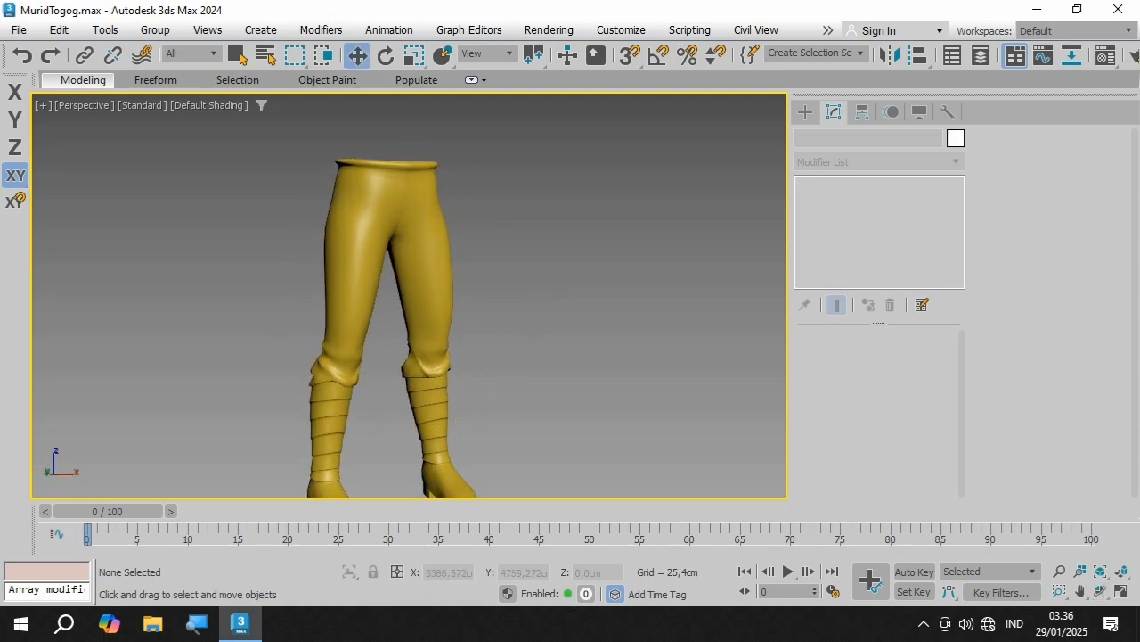
left_click(1122, 571)
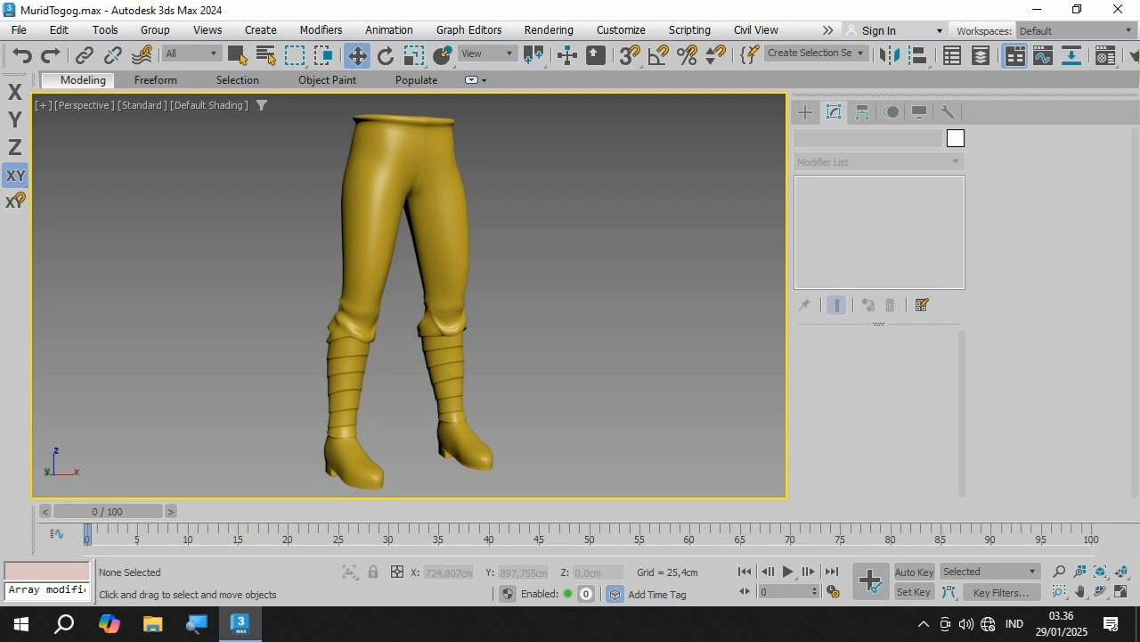
key("shift+q")
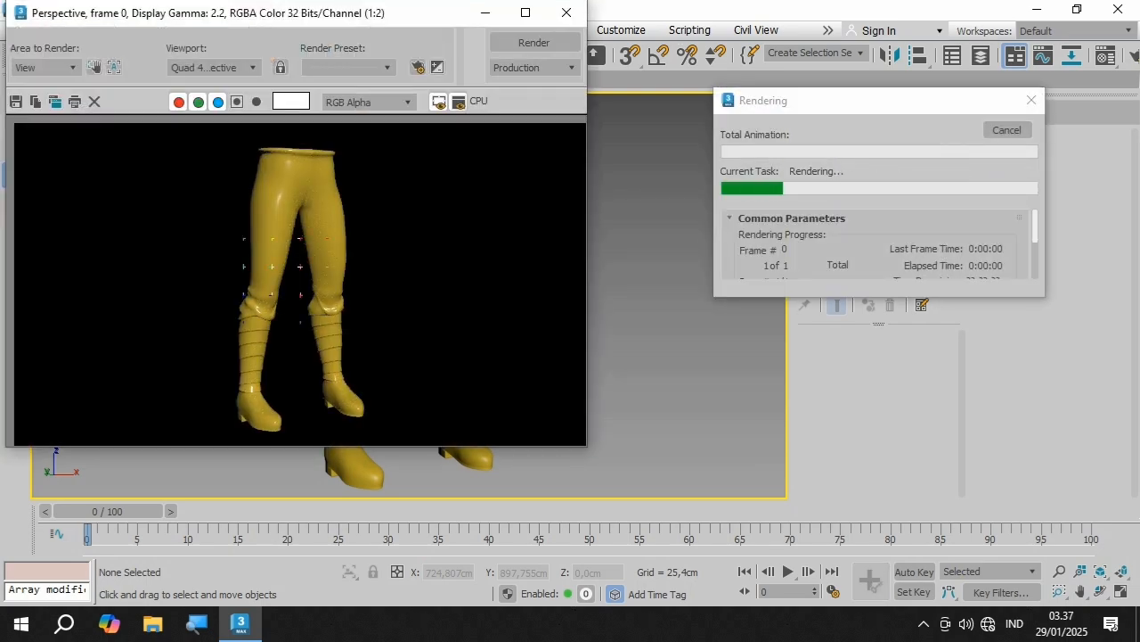